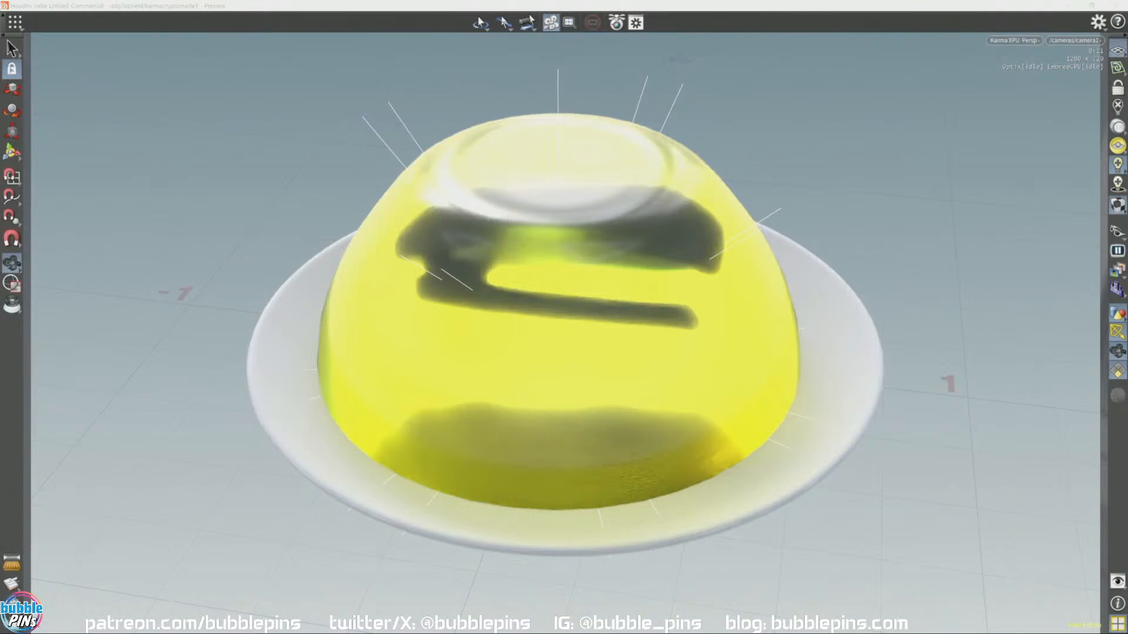
pyautogui.moveTo(594, 298); pyautogui.dragTo(593, 285)
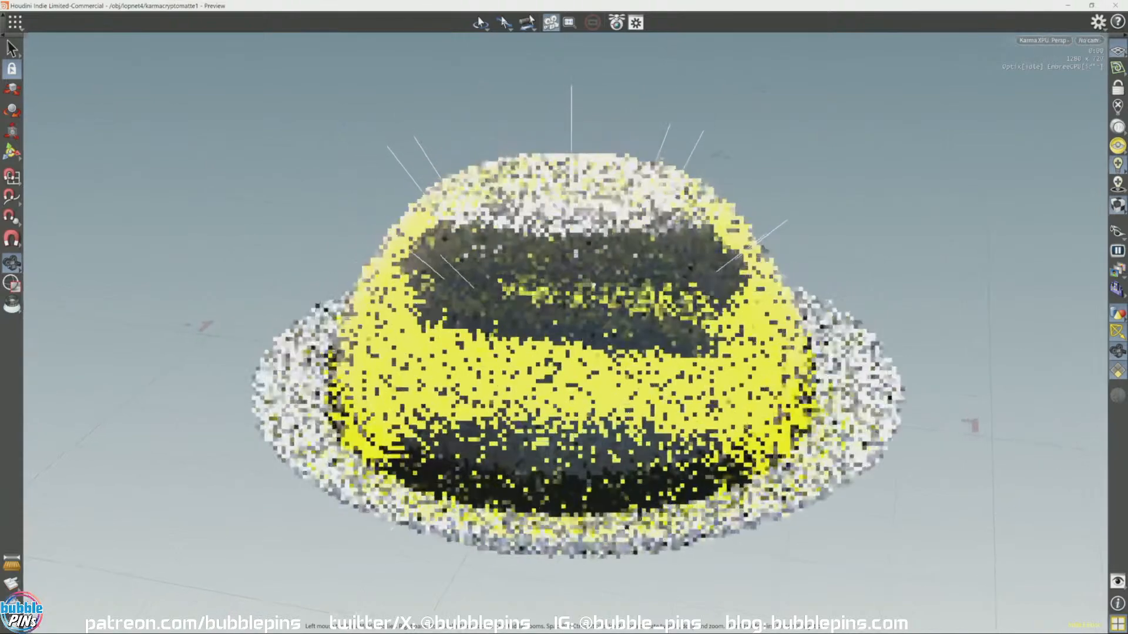
pyautogui.moveTo(763, 362); pyautogui.dragTo(735, 333, button='middle')
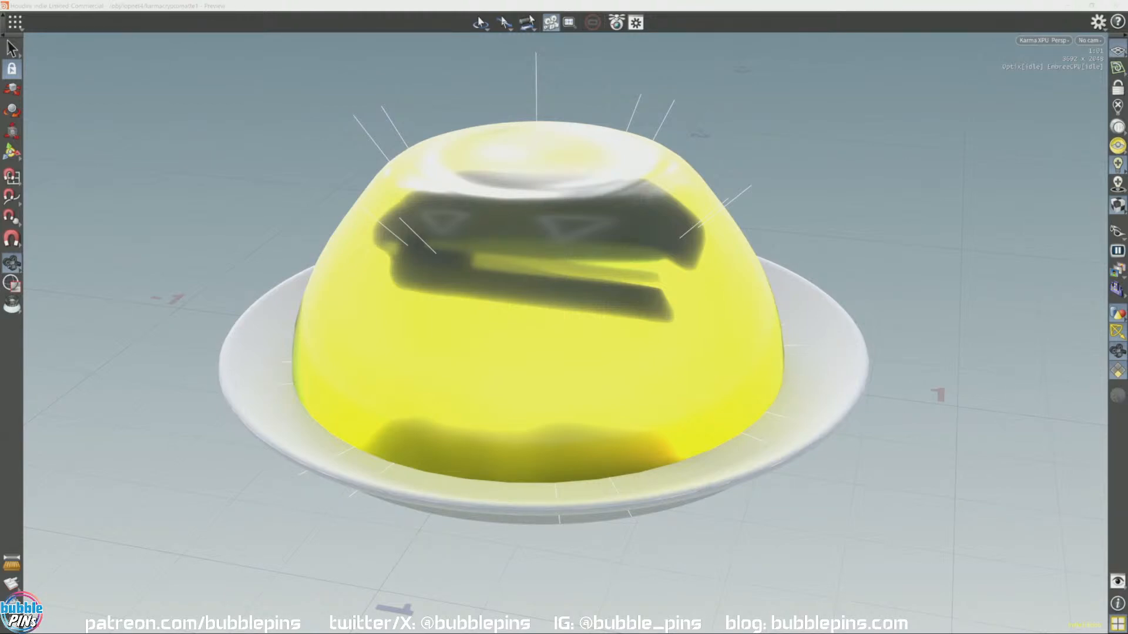
pyautogui.moveTo(402, 371); pyautogui.dragTo(459, 380, button='middle')
pyautogui.moveTo(840, 295); pyautogui.dragTo(809, 302, button='middle')
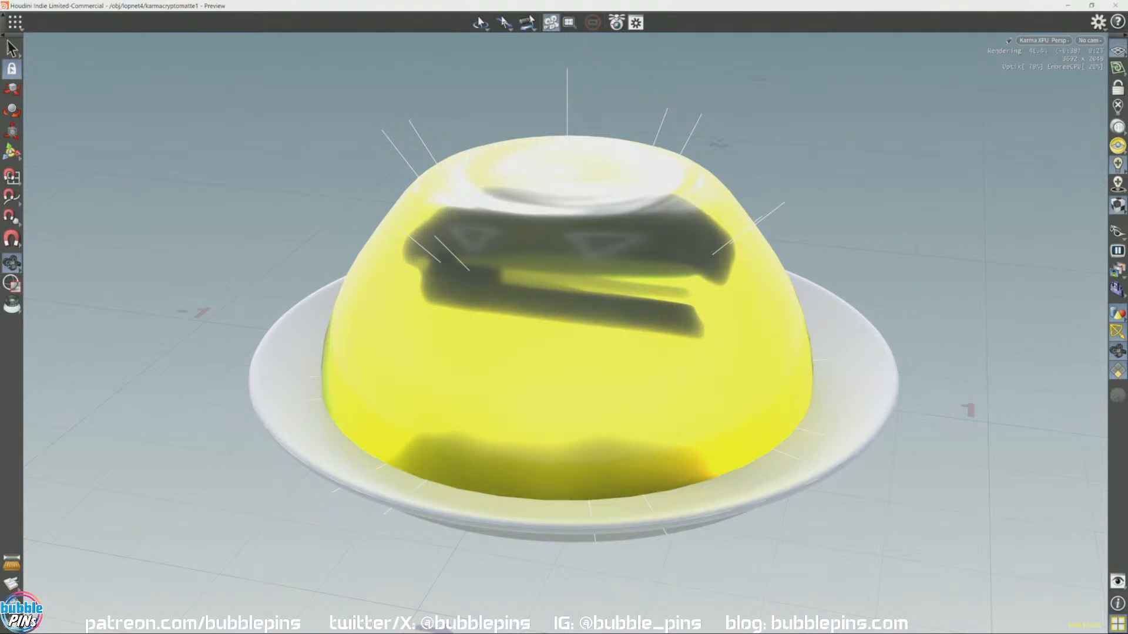
# Step: Restore the floating jelly render preview from full screen, shrink it to a compact window and place it in the screen's upper-left area
pyautogui.doubleClick(619, 8)
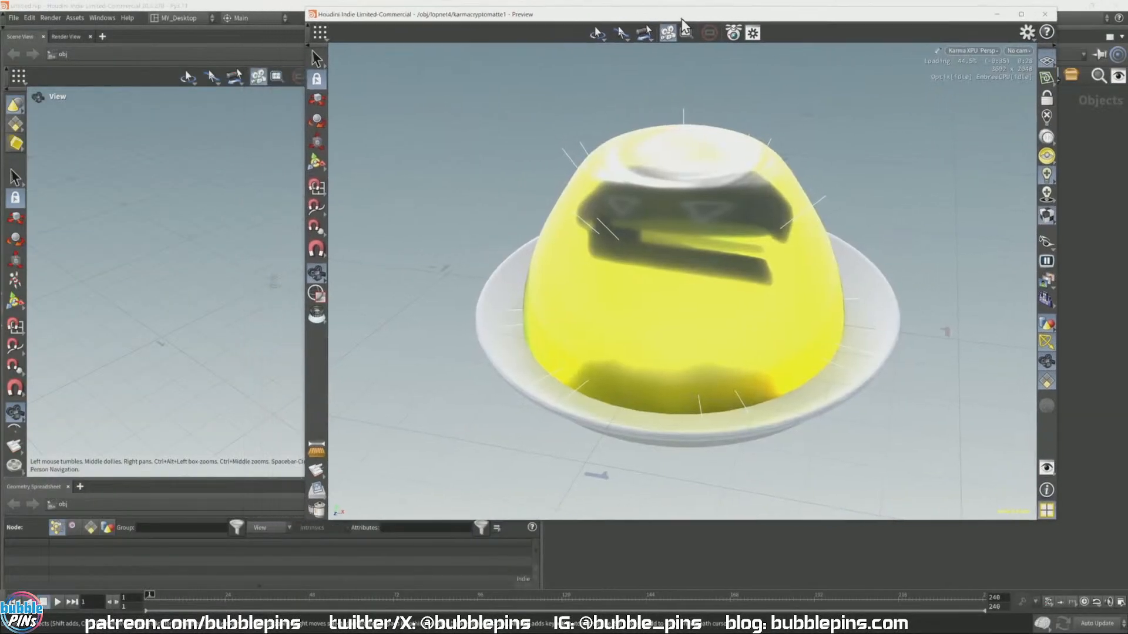
pyautogui.moveTo(682, 19); pyautogui.dragTo(747, 16)
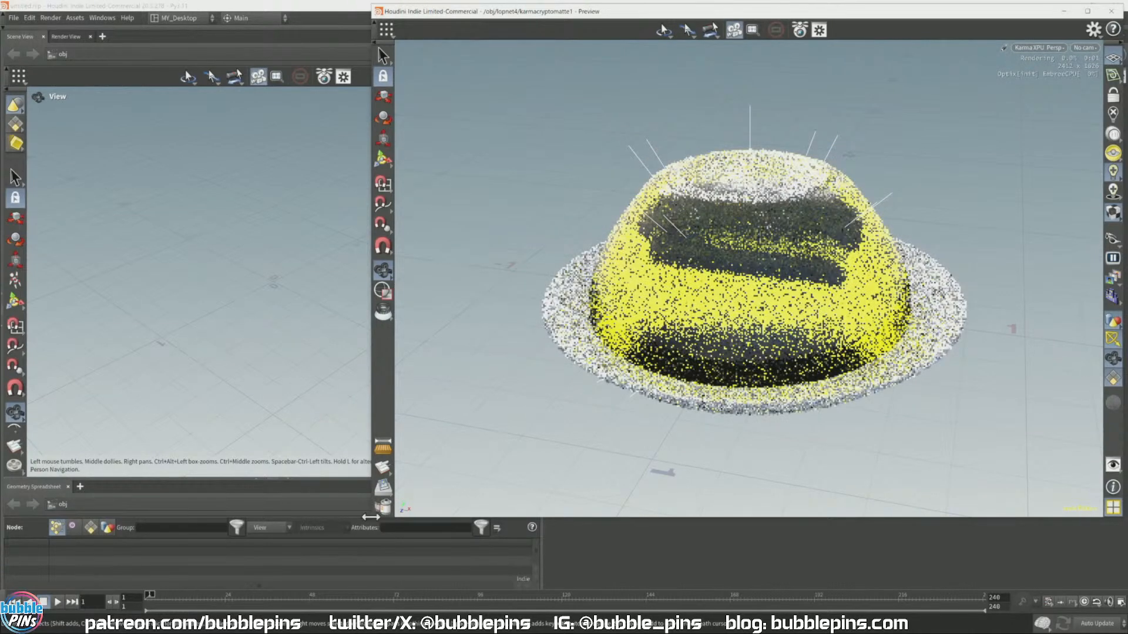
pyautogui.moveTo(371, 517); pyautogui.dragTo(585, 596)
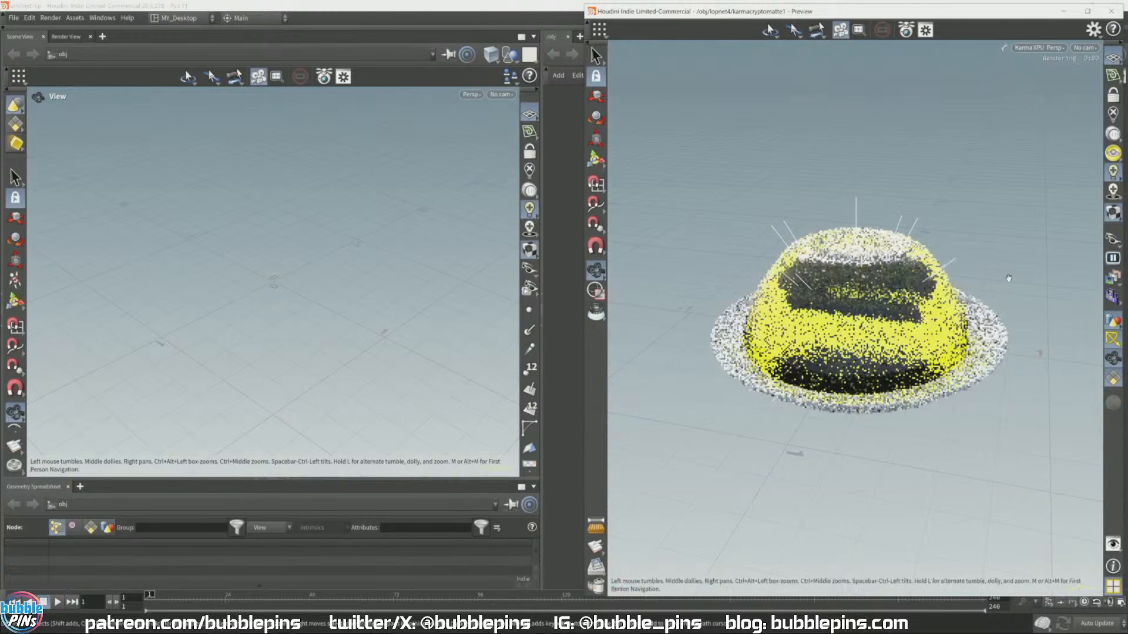
pyautogui.moveTo(749, 13)
pyautogui.mouseDown()
pyautogui.moveTo(576, 31)
pyautogui.moveTo(165, 24)
pyautogui.mouseUp()
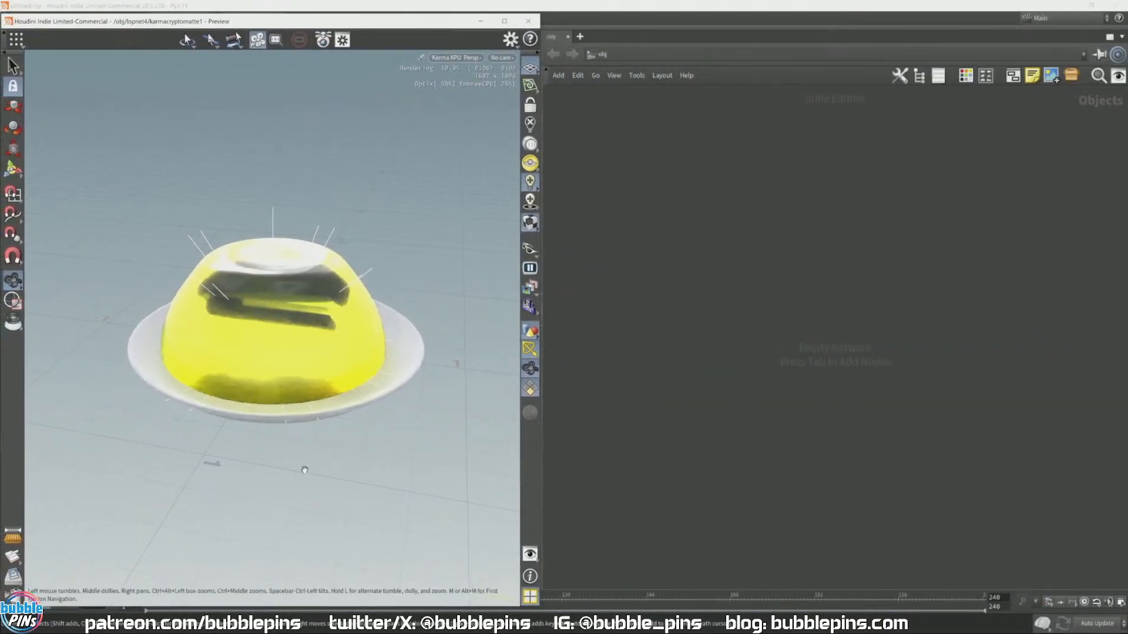
pyautogui.moveTo(380, 605); pyautogui.dragTo(373, 333)
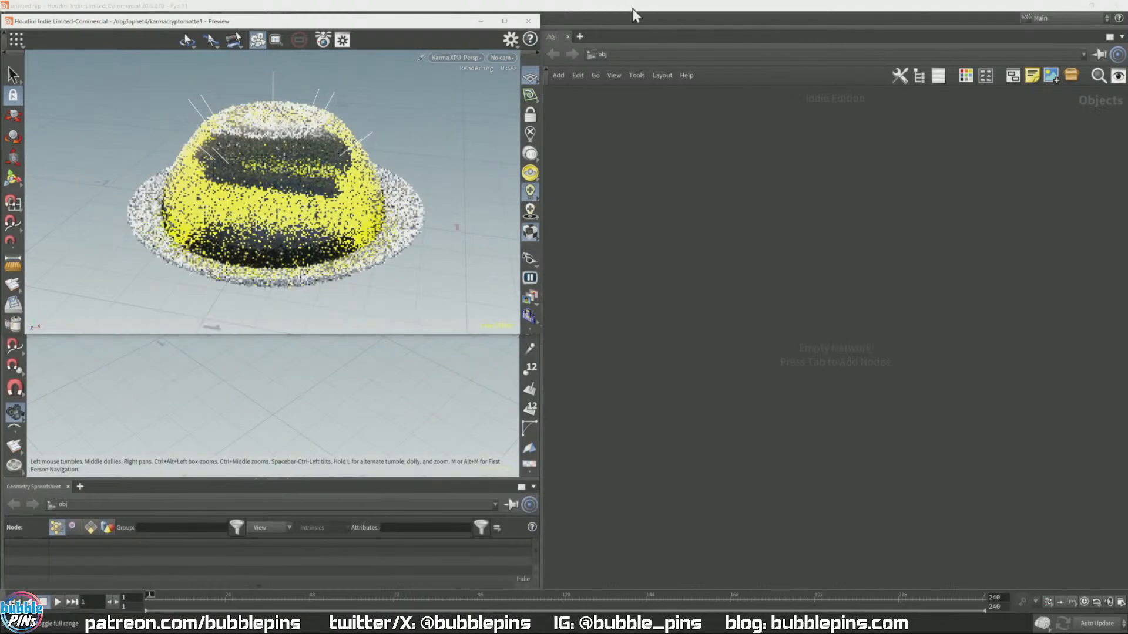
# Step: Reduce the main untitled.hip window to a smaller floating size and place it beside the render preview
pyautogui.moveTo(632, 8)
pyautogui.mouseDown()
pyautogui.moveTo(616, 62)
pyautogui.moveTo(623, 22)
pyautogui.mouseUp()
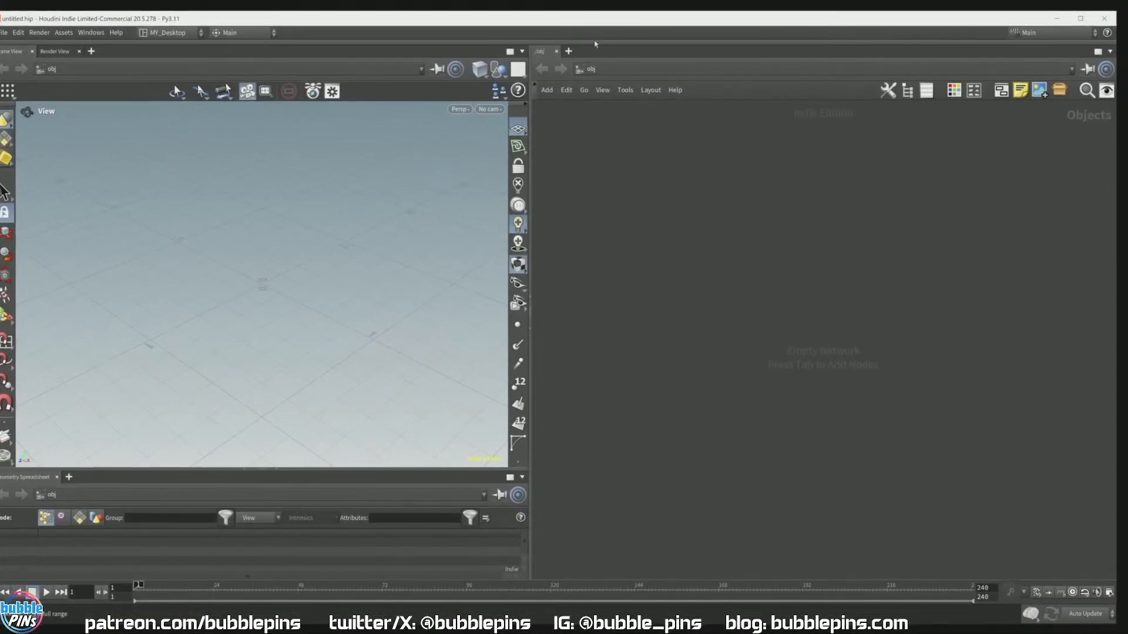
pyautogui.moveTo(390, 30); pyautogui.dragTo(468, 32)
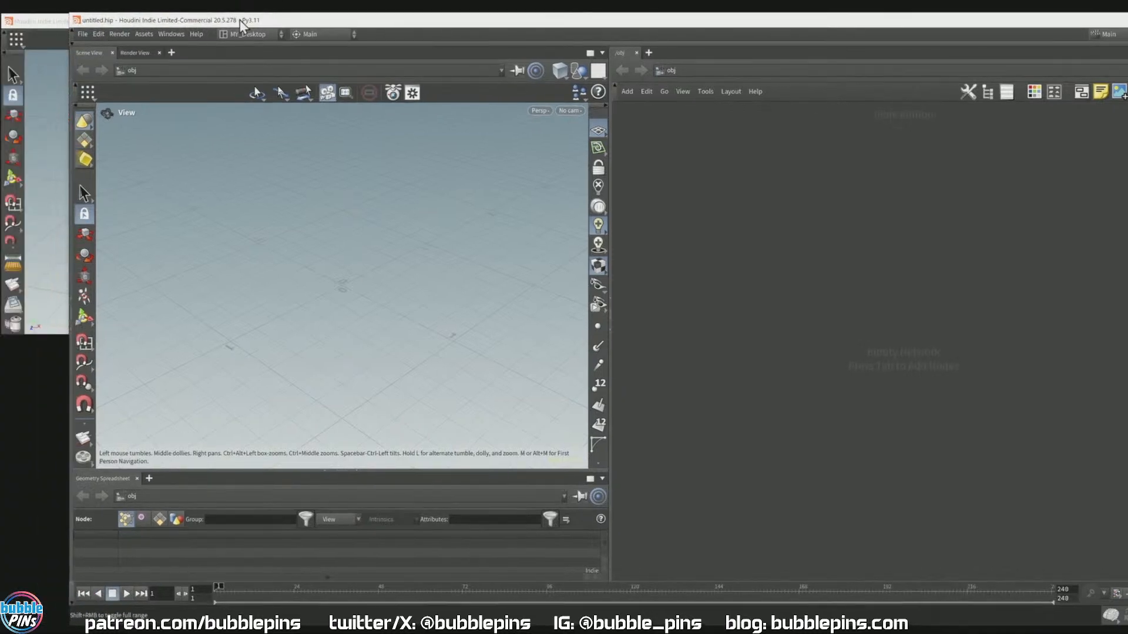
pyautogui.moveTo(67, 15); pyautogui.dragTo(433, 91)
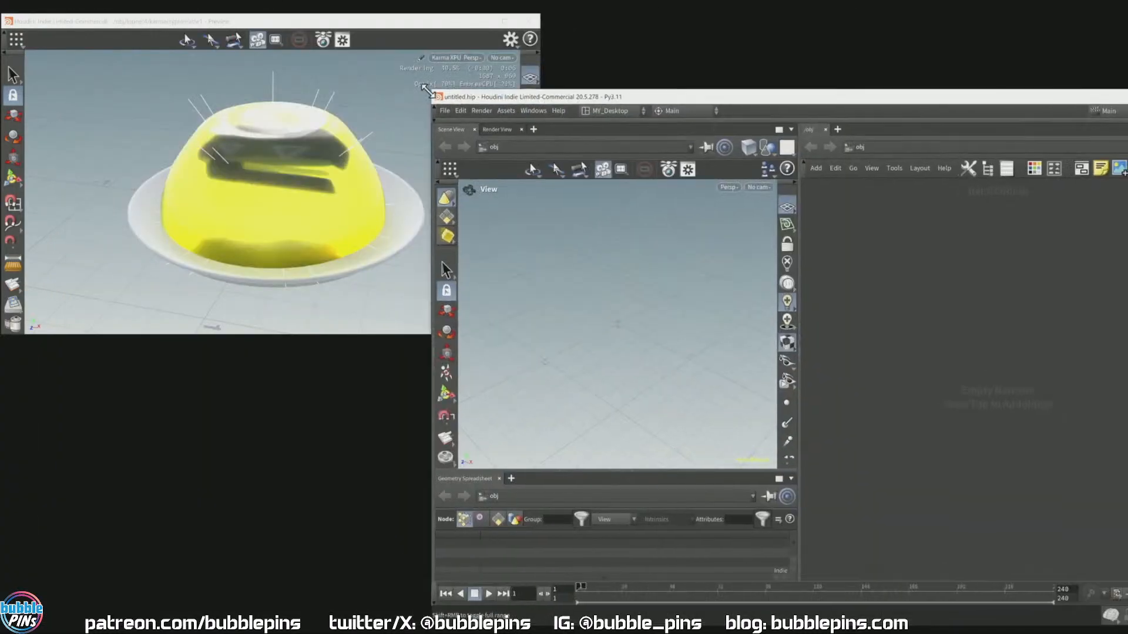
pyautogui.moveTo(1018, 99); pyautogui.dragTo(945, 19)
pyautogui.moveTo(266, 27); pyautogui.dragTo(166, 22)
pyautogui.click(899, 326)
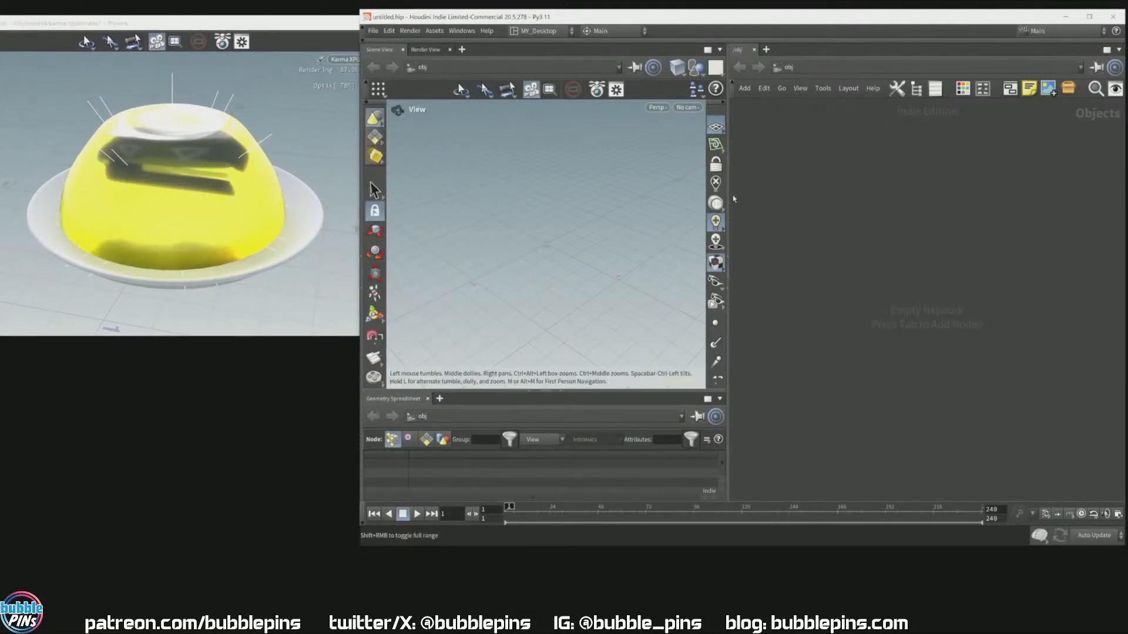
# Step: Widen the network editor pane and shift the render preview window slightly farther left
pyautogui.moveTo(726, 174); pyautogui.dragTo(610, 173)
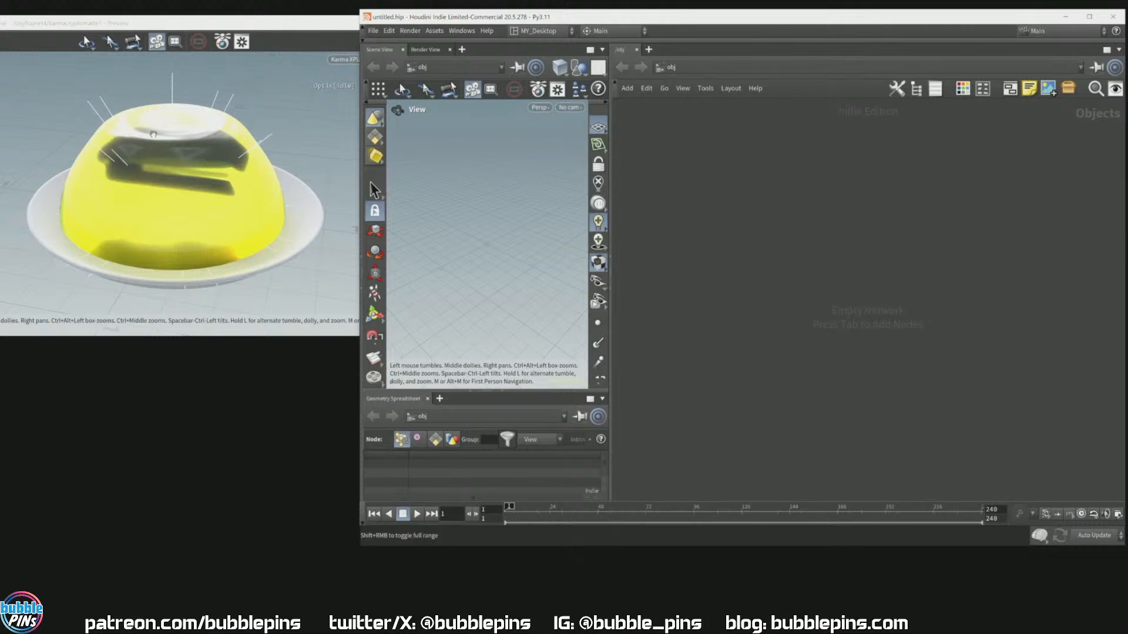
pyautogui.moveTo(238, 24); pyautogui.dragTo(182, 26)
pyautogui.click(774, 285)
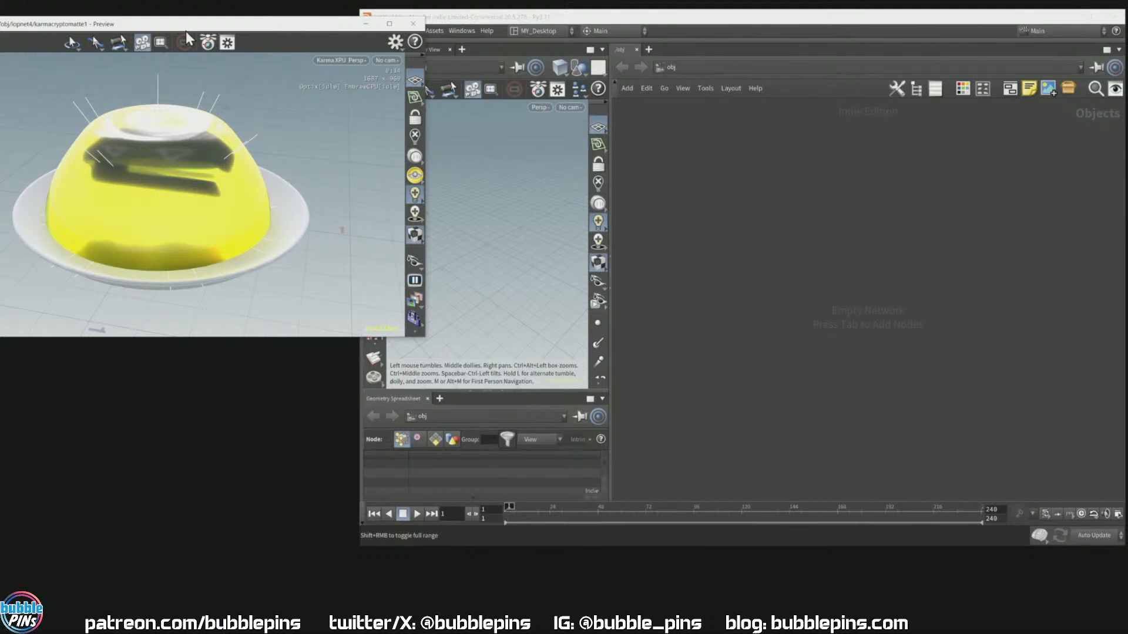
# Step: Create a Geometry object at the obj level and enter its network
pyautogui.click(846, 298)
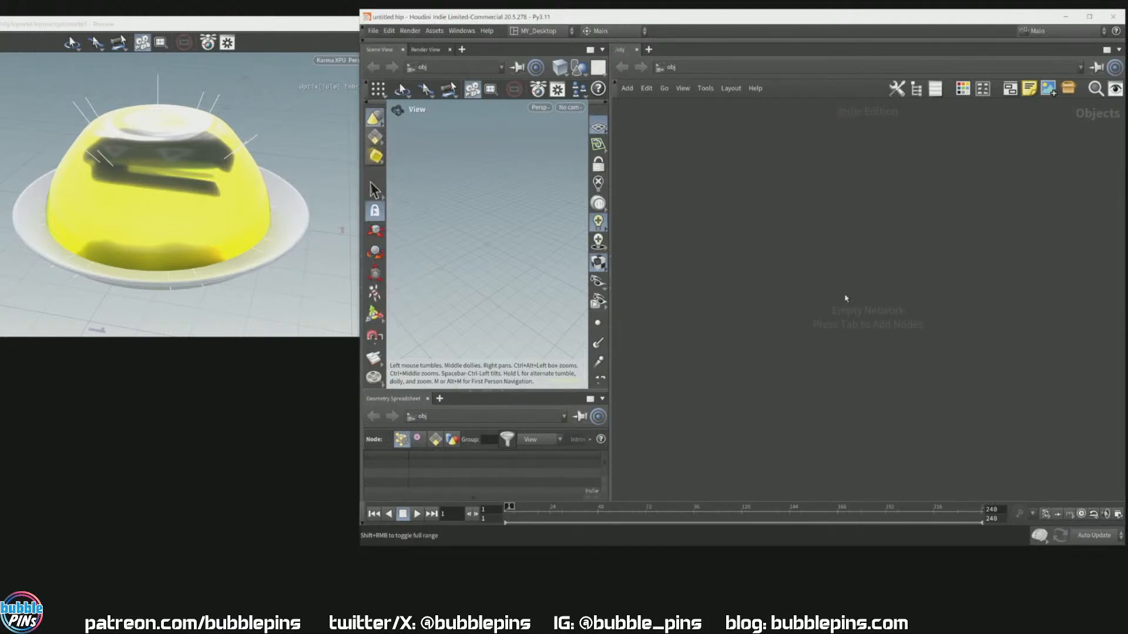
pyautogui.press('Tab')
pyautogui.write('geo')
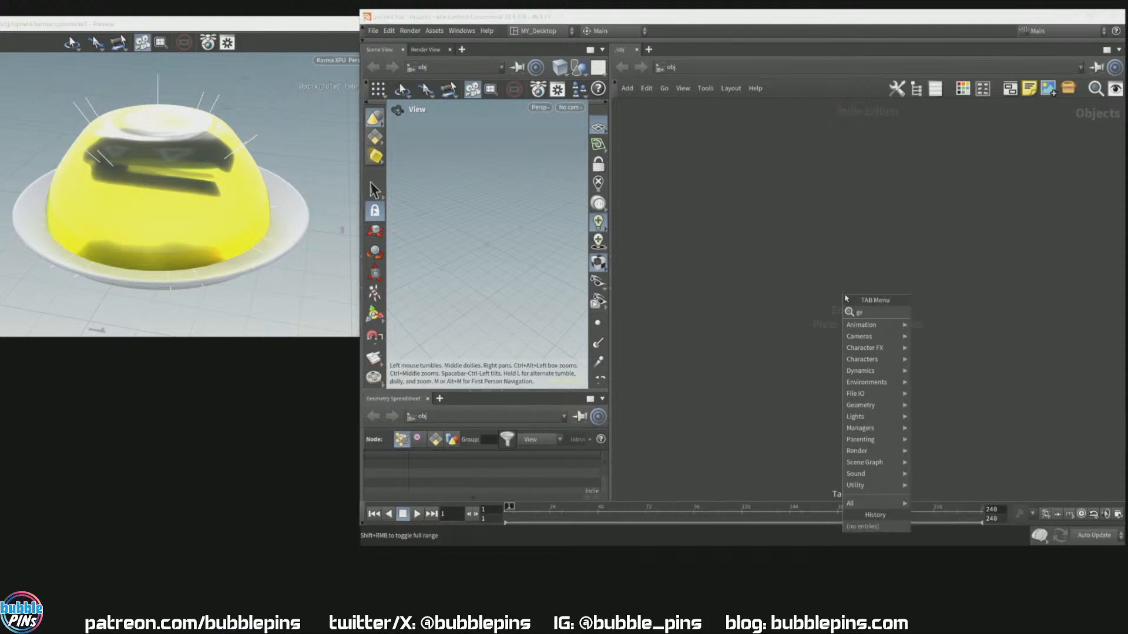
pyautogui.press('Return')
pyautogui.click(771, 262)
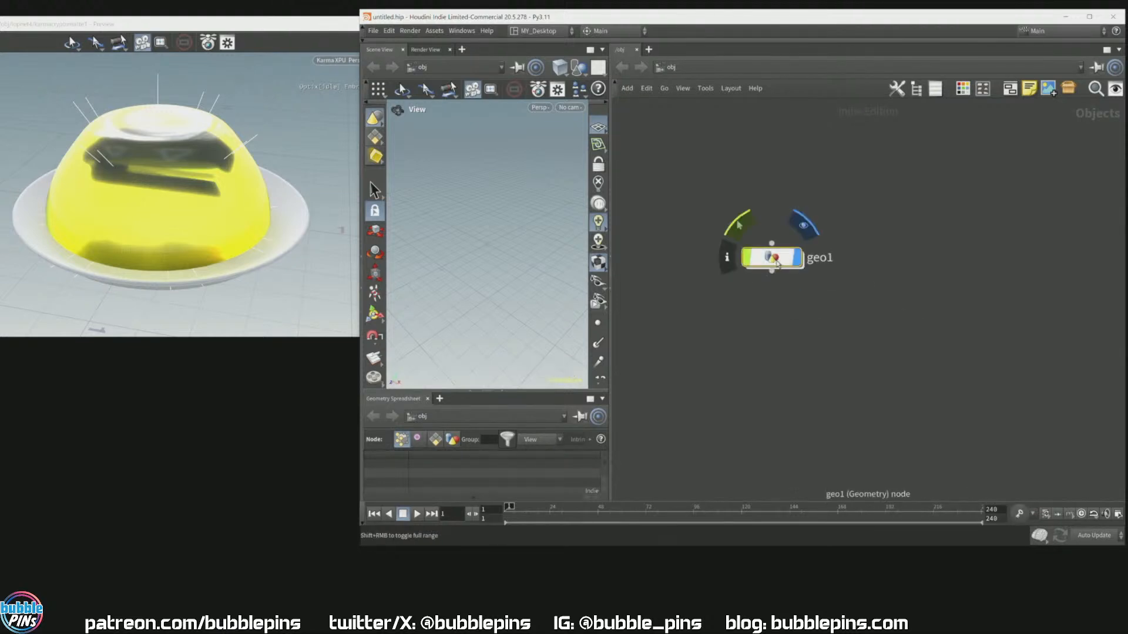
pyautogui.doubleClick(768, 257)
# Step: Add the MPM Configure Jello Party setup to the geo1 network
pyautogui.press('Tab')
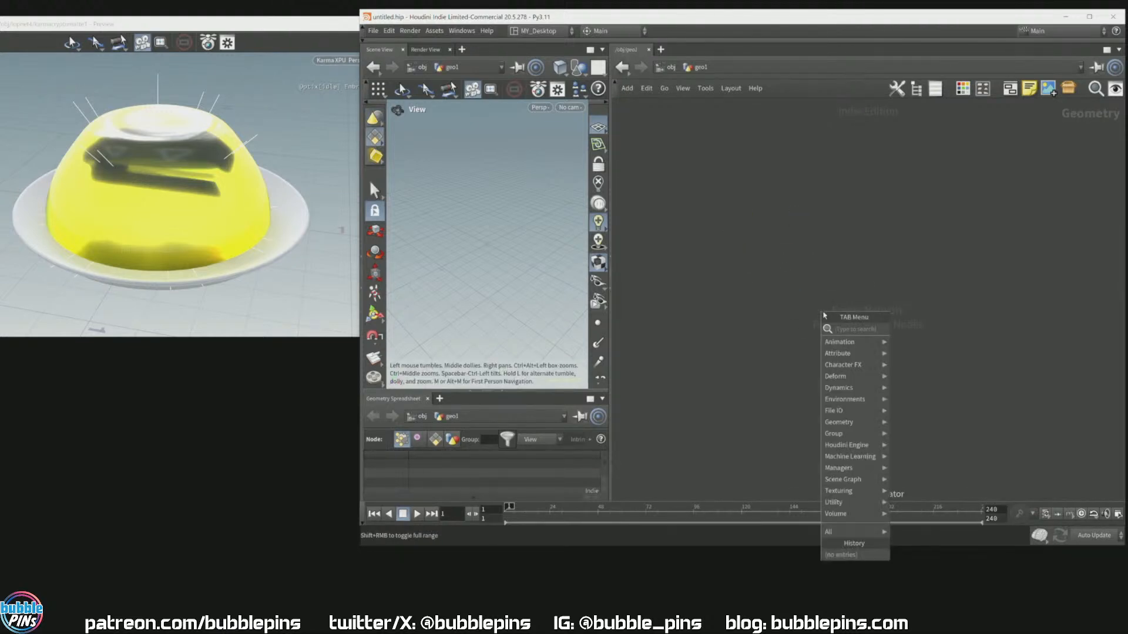
pyautogui.write('mpm')
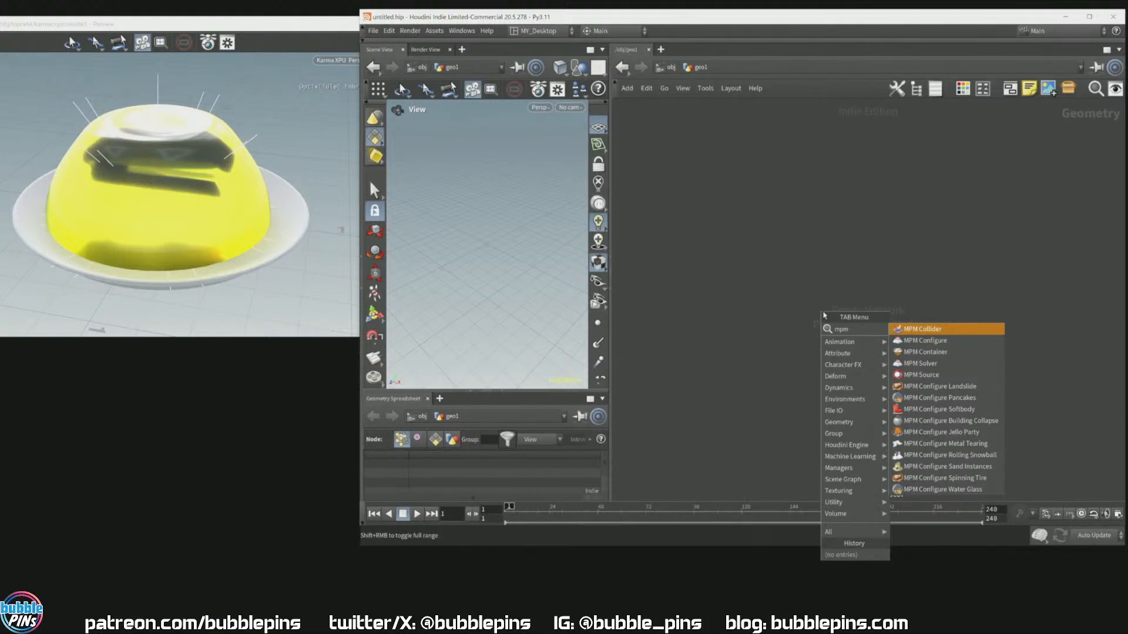
pyautogui.press('Down')
pyautogui.press('Down')
pyautogui.press('Down')
pyautogui.press('Down')
pyautogui.press('Down')
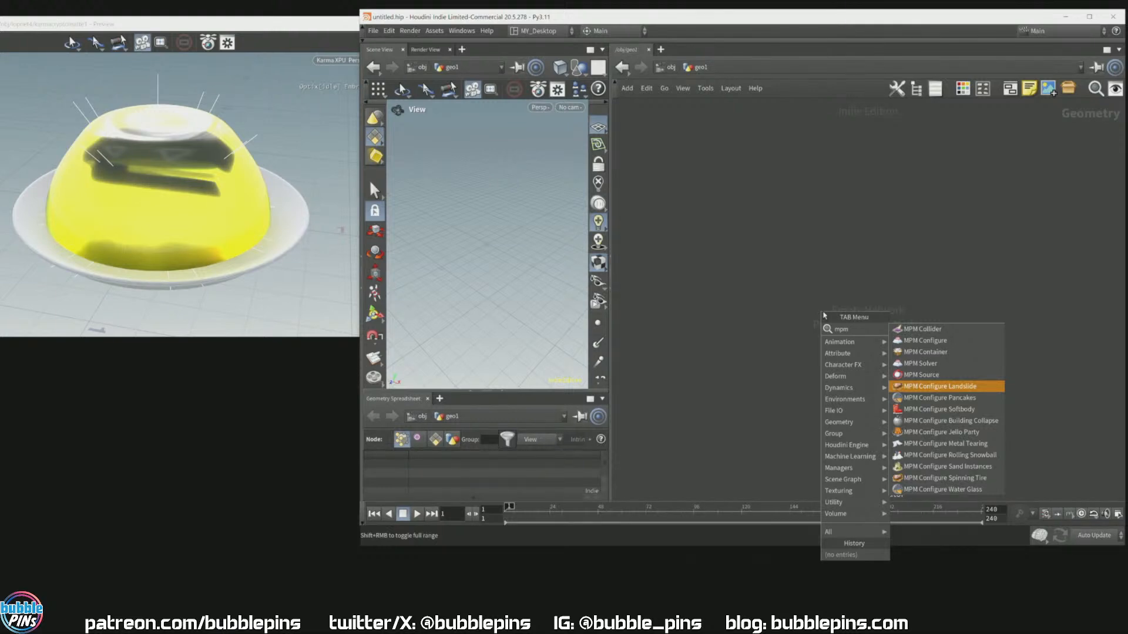
pyautogui.press('Down')
pyautogui.press('Down')
pyautogui.press('Down')
pyautogui.press('Down')
pyautogui.press('Down')
pyautogui.press('Down')
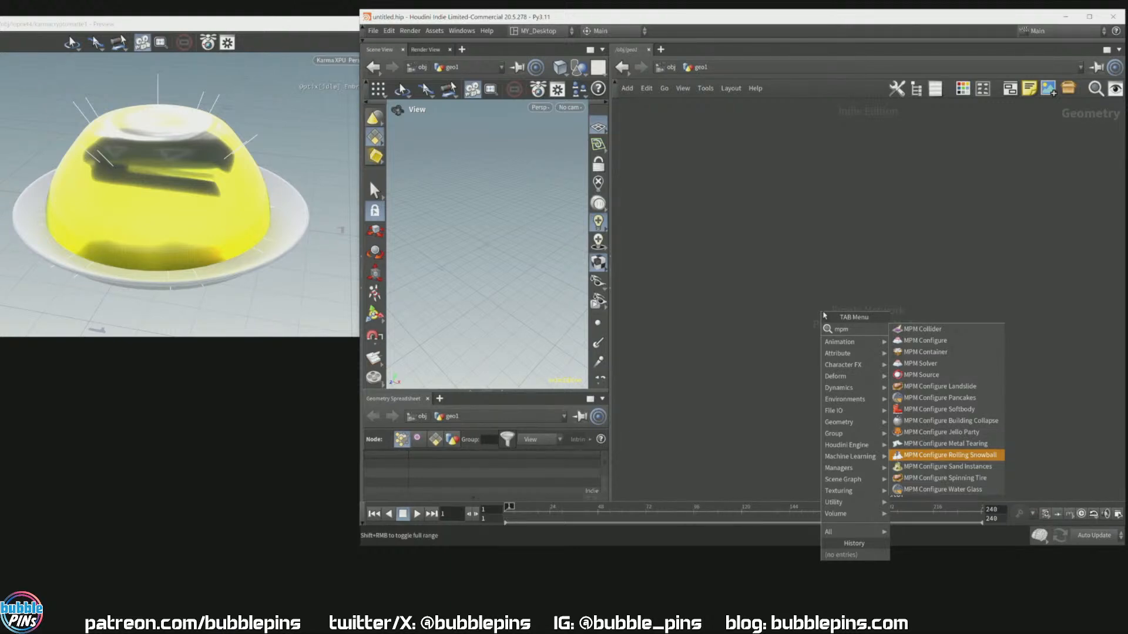
pyautogui.press('Up')
pyautogui.press('Up')
pyautogui.press('Up')
pyautogui.press('Up')
pyautogui.press('Up')
pyautogui.press('Up')
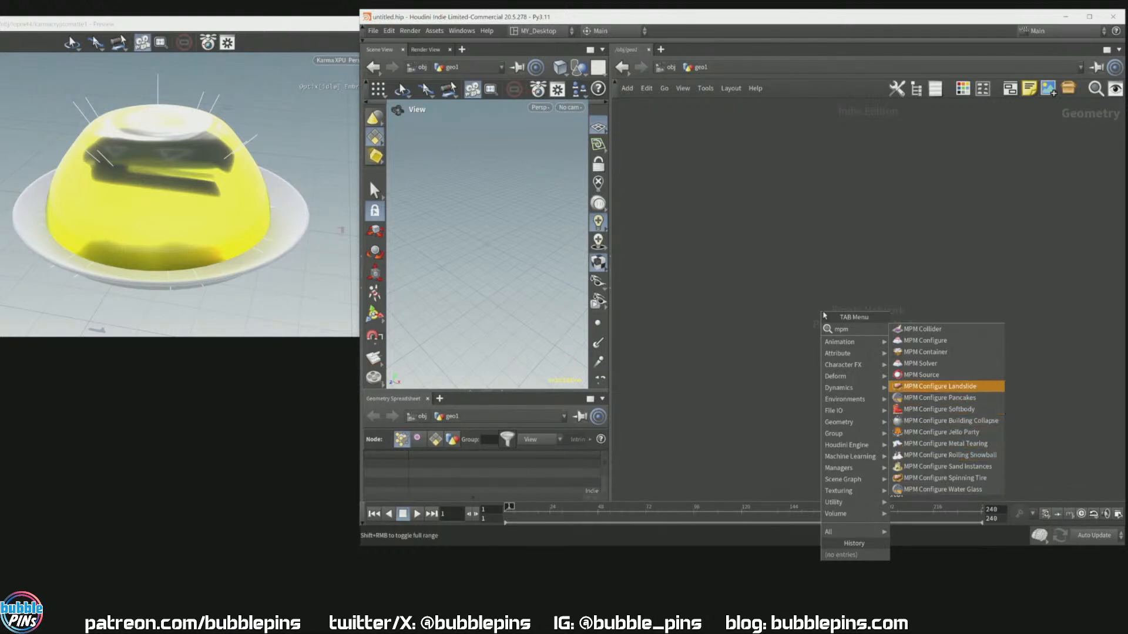
pyautogui.press('Down')
pyautogui.press('Down')
pyautogui.press('Down')
pyautogui.press('Down')
pyautogui.press('Down')
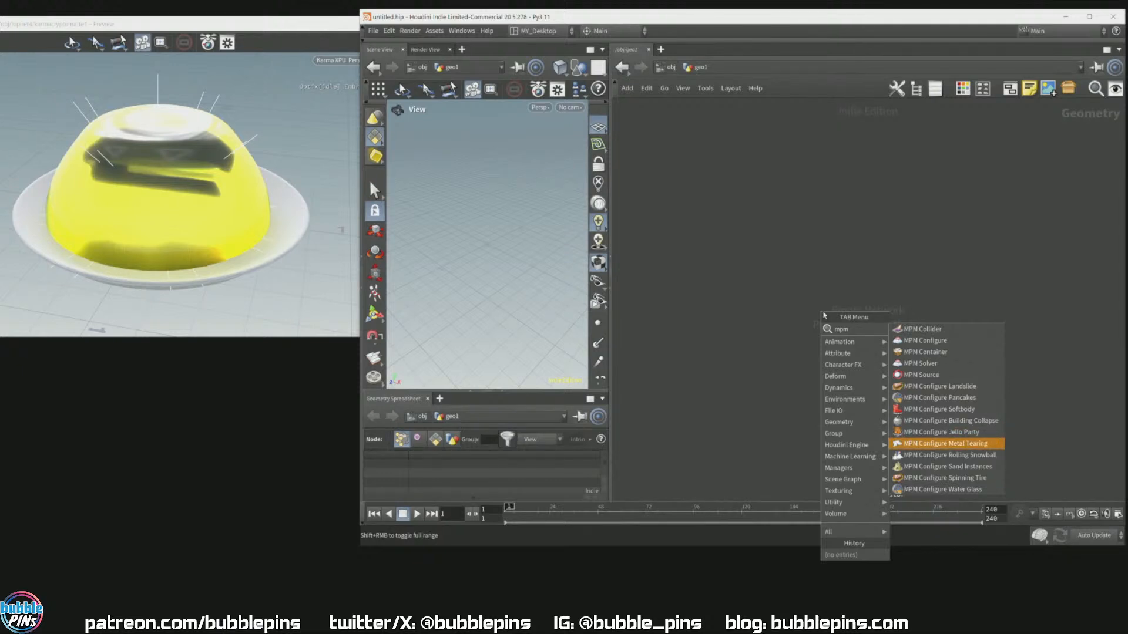
pyautogui.press('Up')
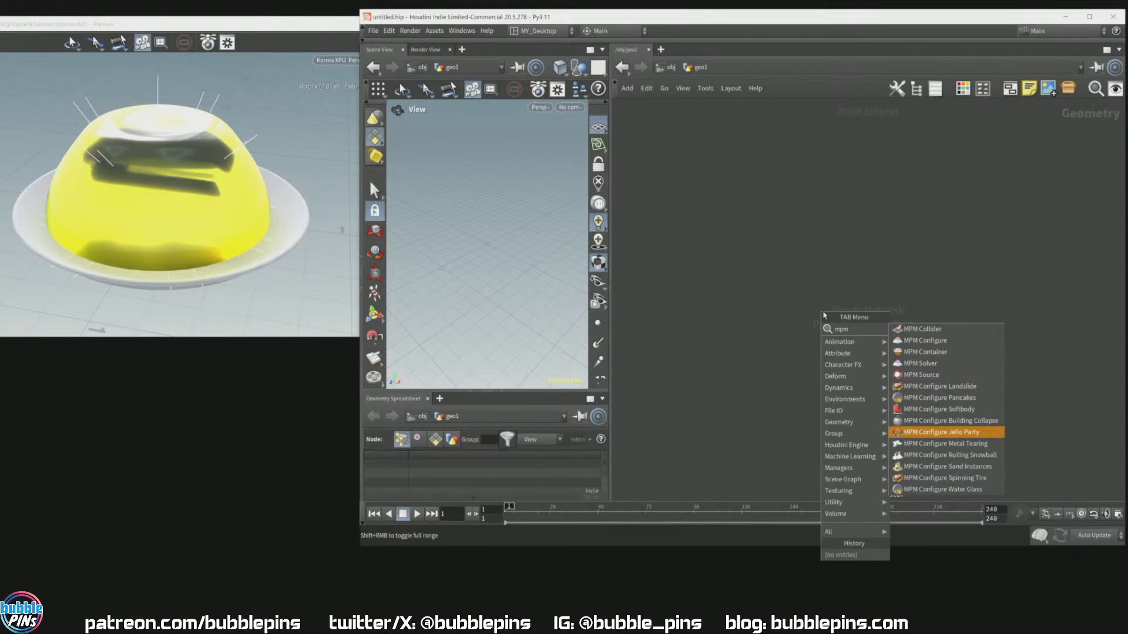
pyautogui.press('Return')
pyautogui.click(822, 304)
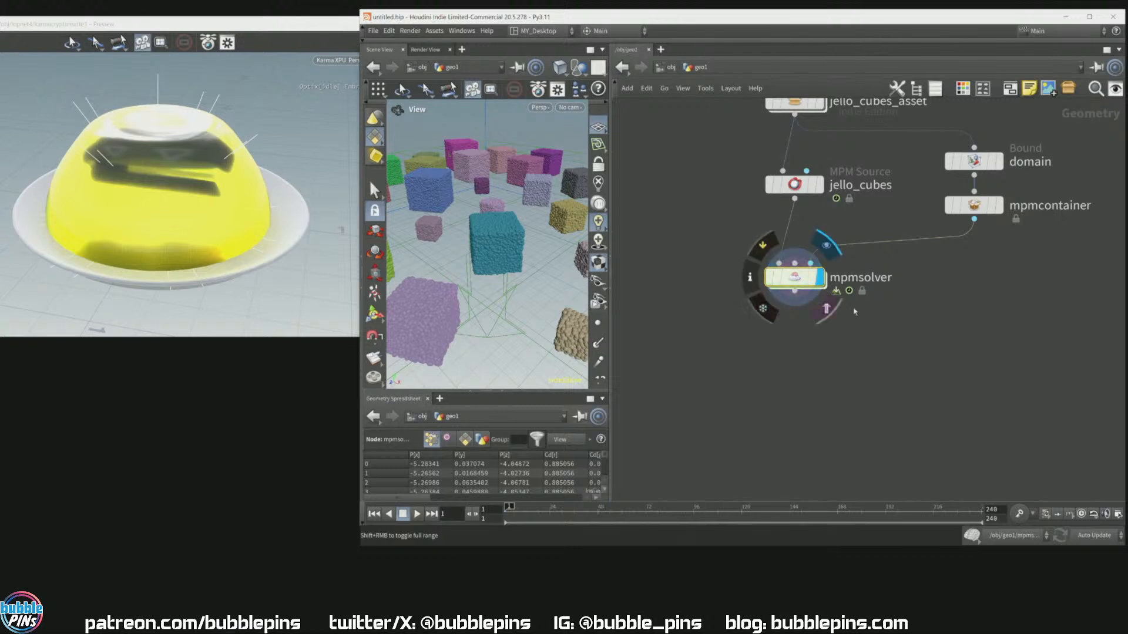
# Step: Color the jello_cubes_asset subnetwork node black
pyautogui.press('h')
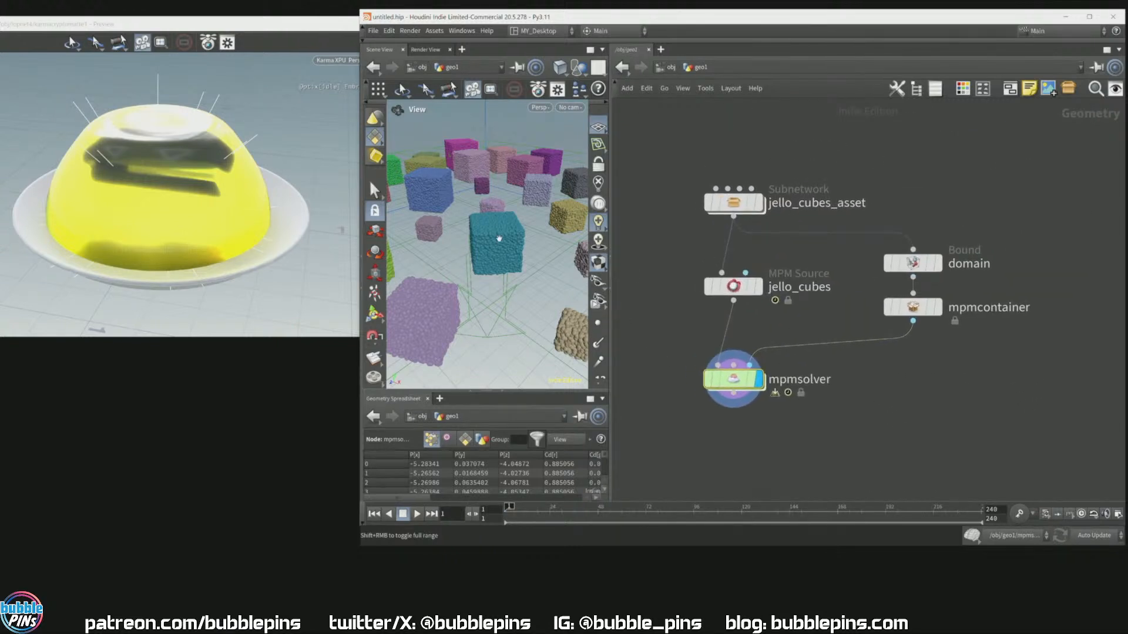
pyautogui.scroll(-5, 499, 239)
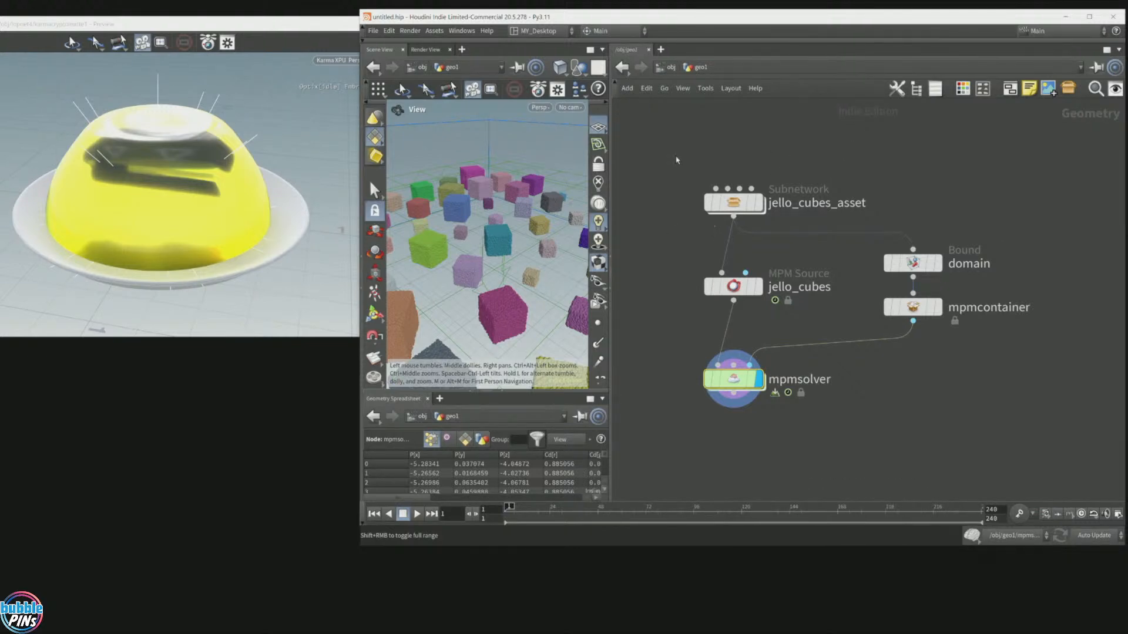
pyautogui.moveTo(671, 156); pyautogui.dragTo(756, 237)
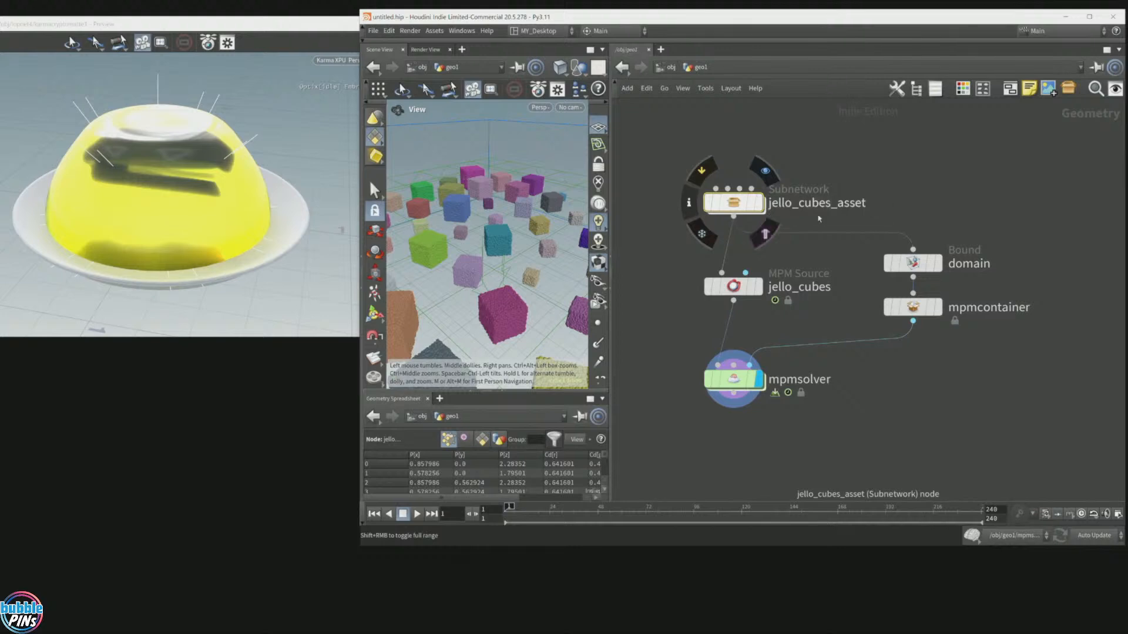
pyautogui.press('c')
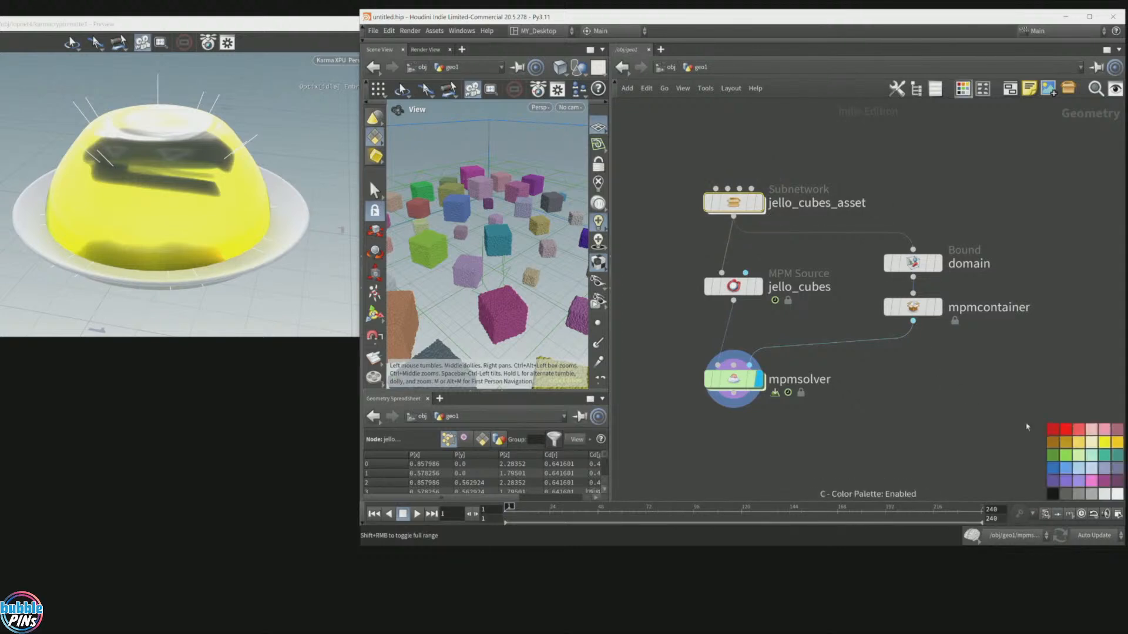
pyautogui.click(1052, 494)
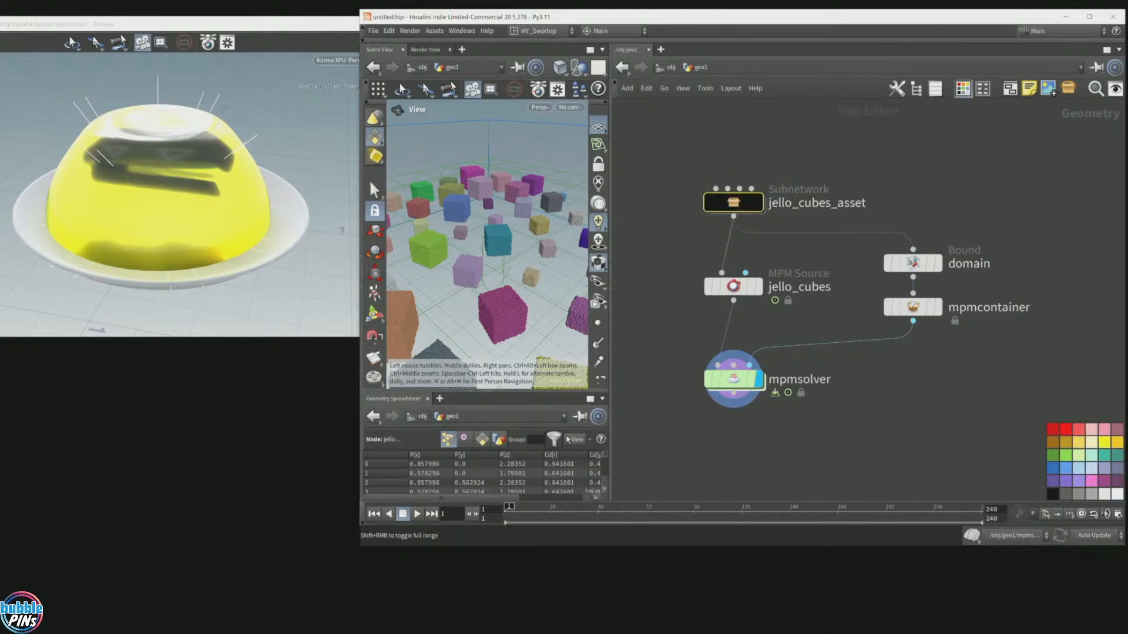
# Step: Add a Test Geometry: Rubber Toy node above the jello_cubes_asset node
pyautogui.press('Tab')
pyautogui.write('test')
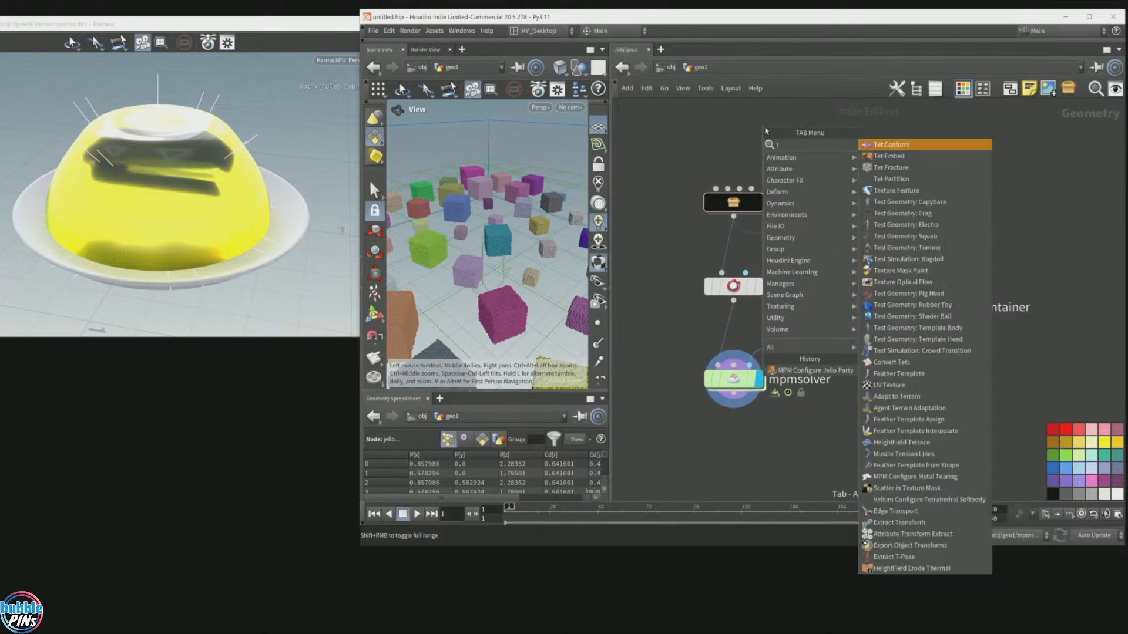
pyautogui.press('Down')
pyautogui.press('Down')
pyautogui.press('Down')
pyautogui.press('Down')
pyautogui.press('Down')
pyautogui.press('Down')
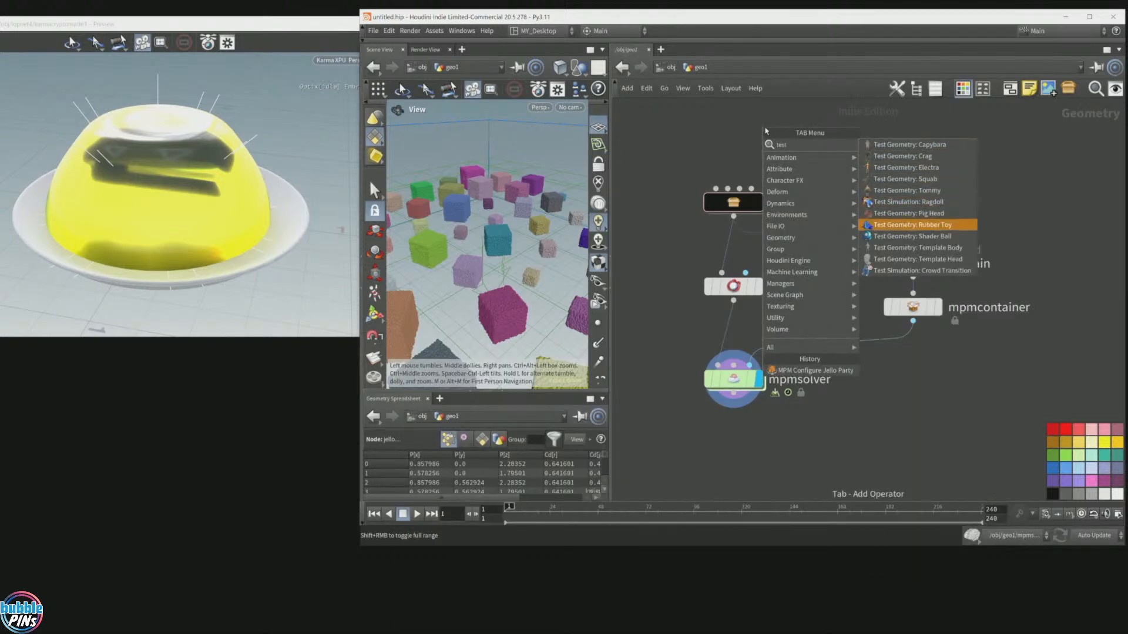
pyautogui.press('Return')
pyautogui.click(842, 150)
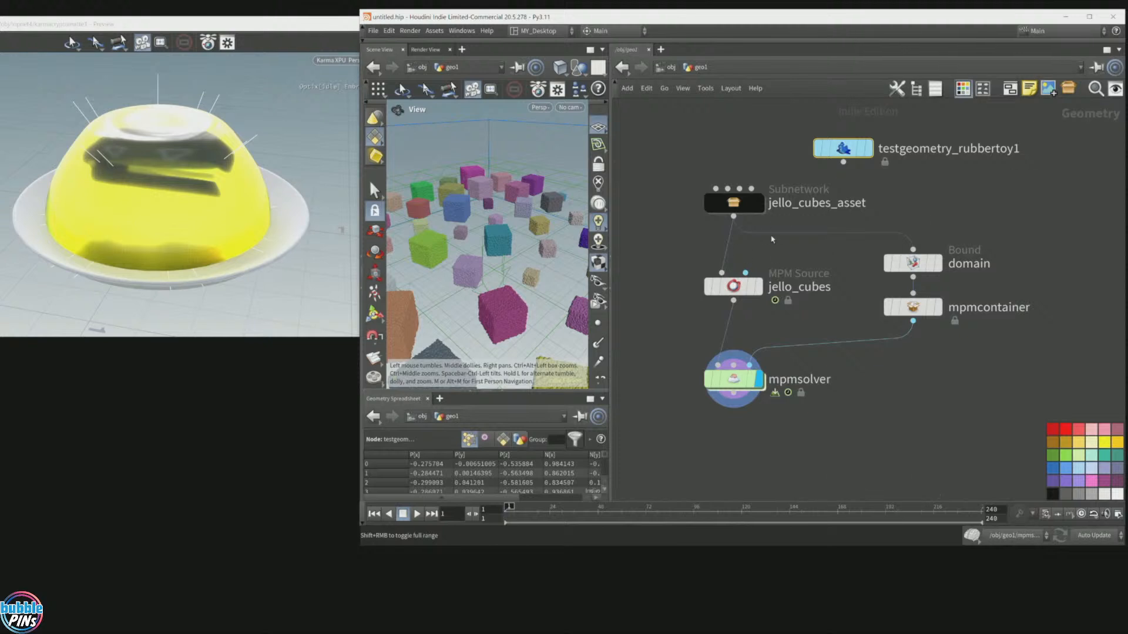
# Step: Connect the rubber toy to the first input of the jello_cubes MPM Source and to the domain Bound, replacing the jello cubes asset
pyautogui.moveTo(843, 162); pyautogui.dragTo(721, 271)
pyautogui.moveTo(844, 163); pyautogui.dragTo(912, 249)
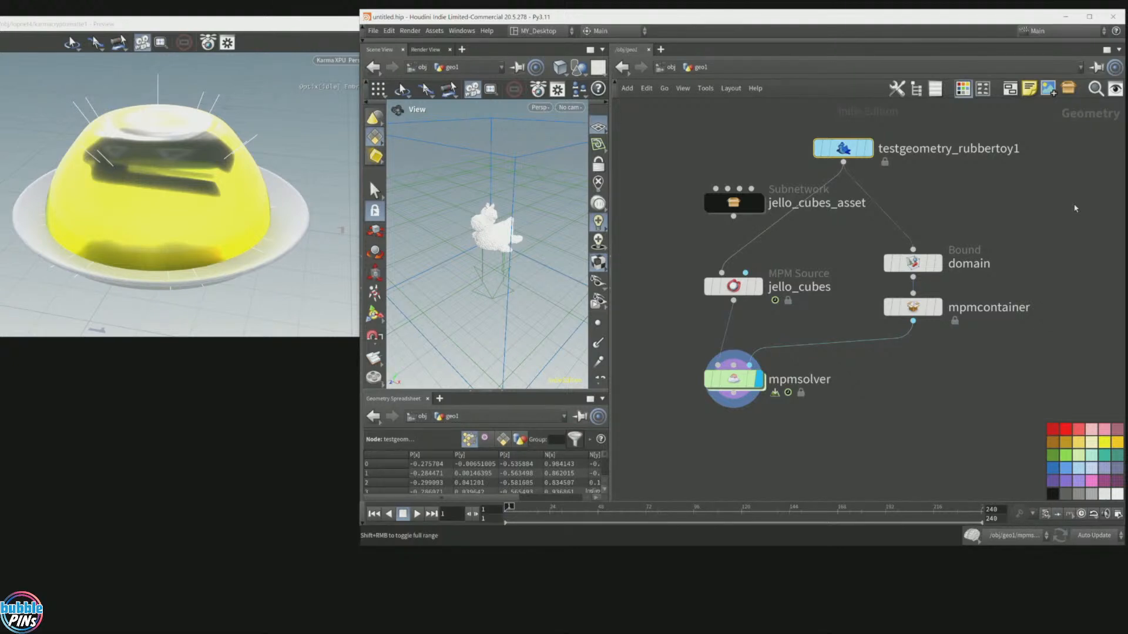
pyautogui.click(248, 24)
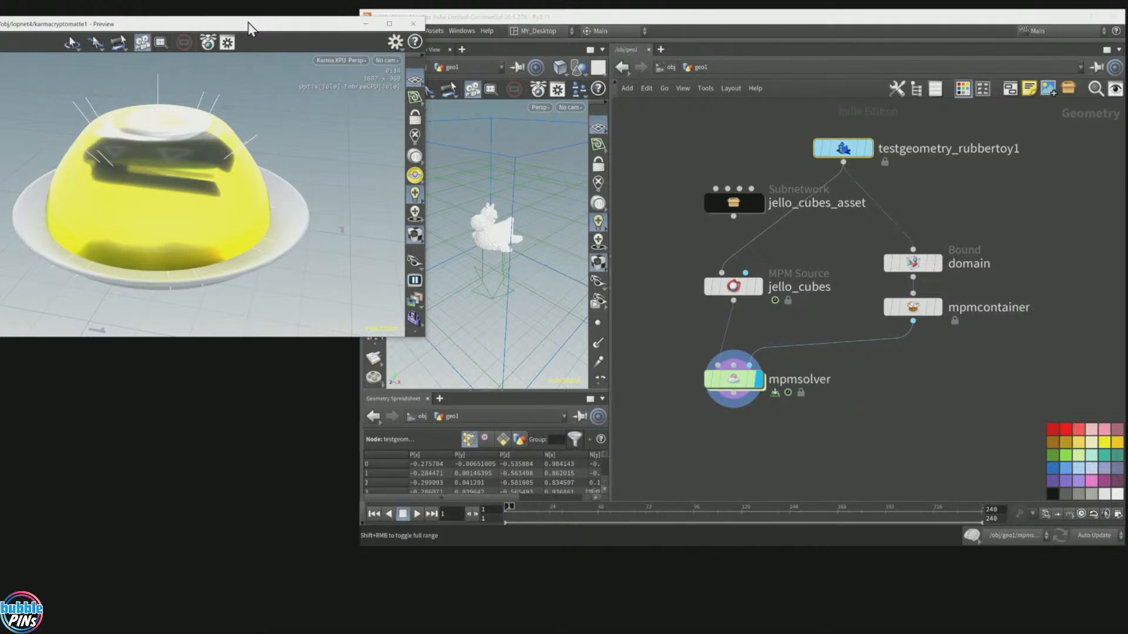
# Step: Return to the object level and delete the geo1 node
pyautogui.click(663, 20)
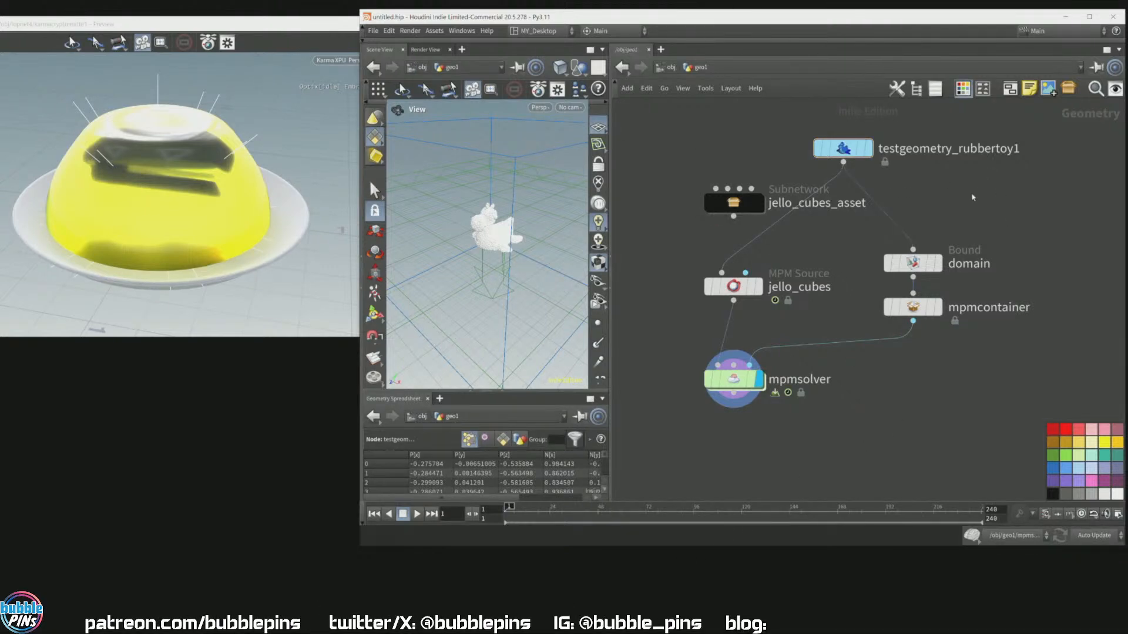
pyautogui.click(670, 68)
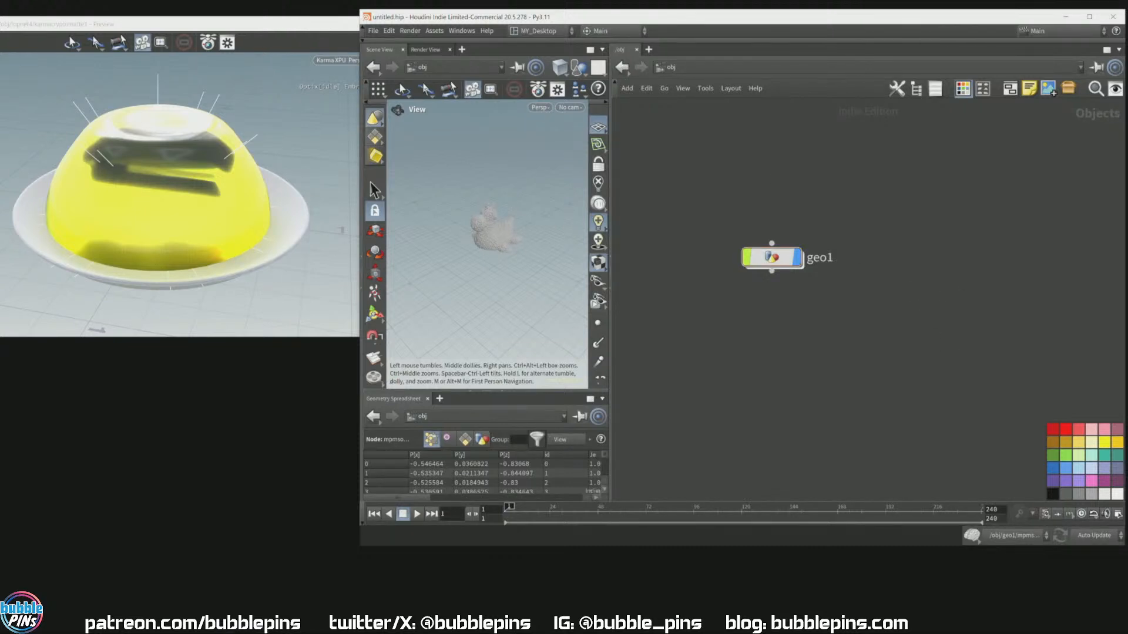
pyautogui.hotkey('alt', 'Tab')
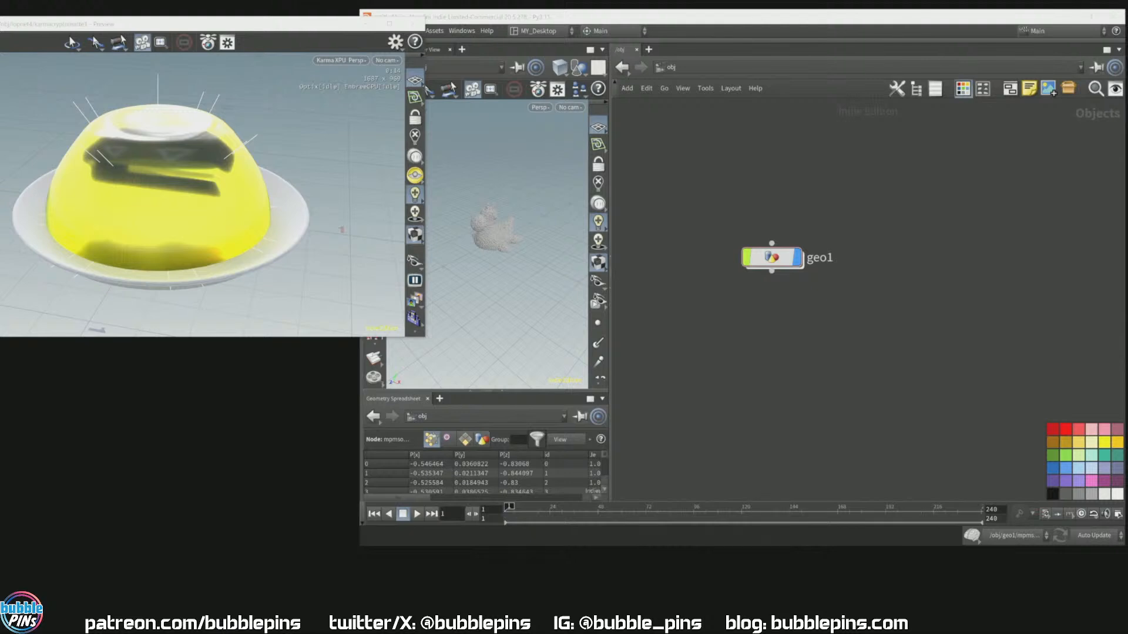
pyautogui.hotkey('alt', 'Tab')
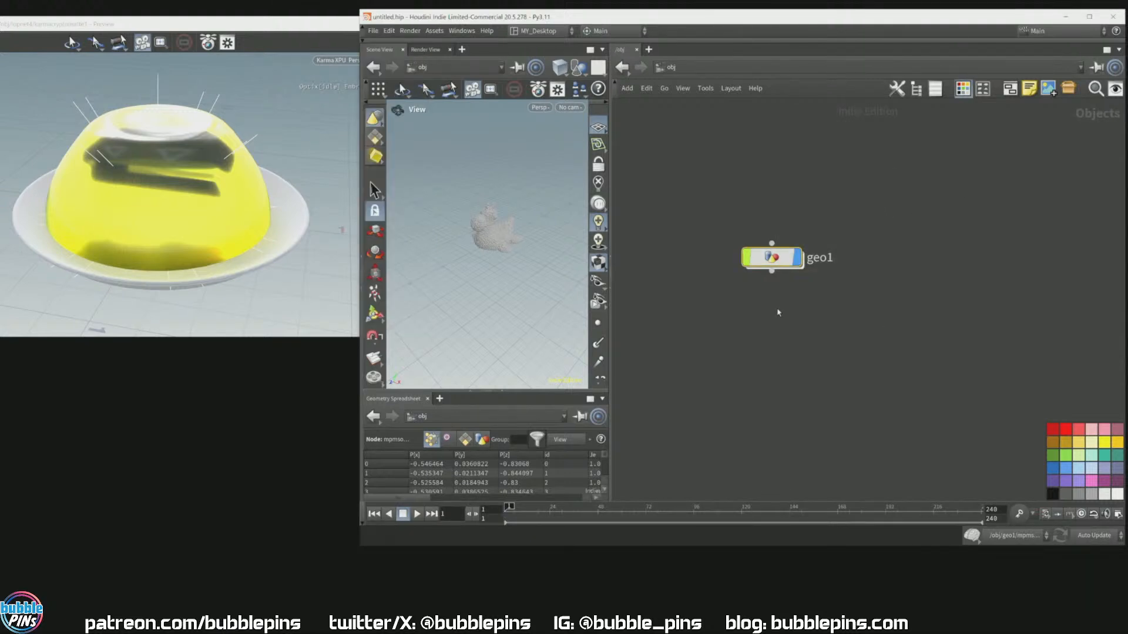
pyautogui.press('Delete')
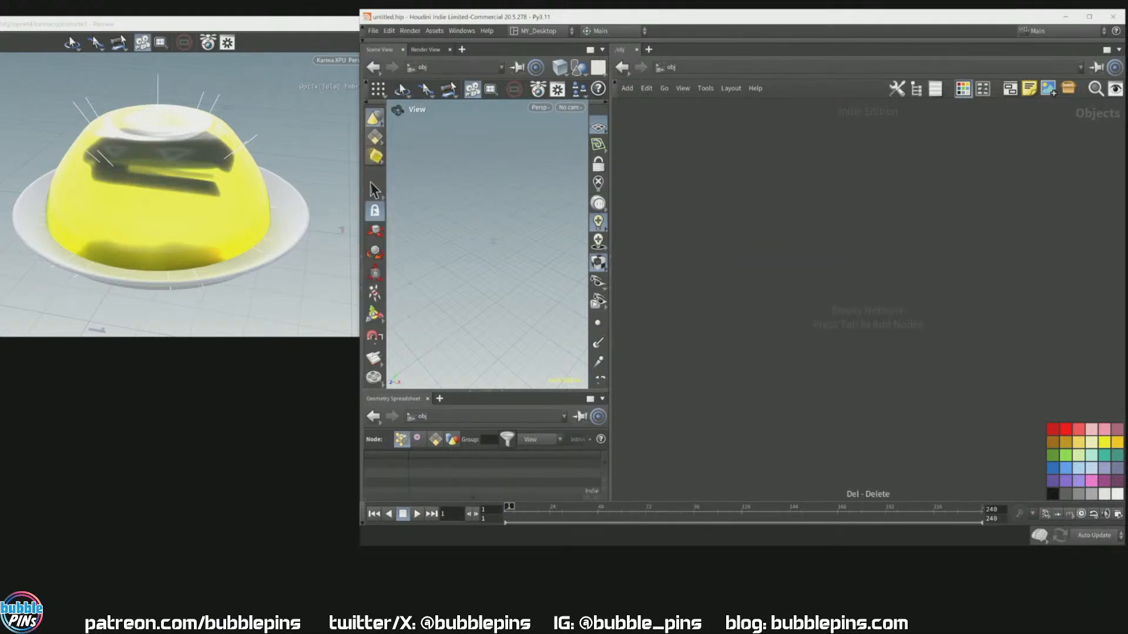
# Step: Paste the copied Stapler, Jello, plate and Stapler_in_Jello geometry nodes into the empty object network and reposition them
pyautogui.hotkey('alt', 'Tab')
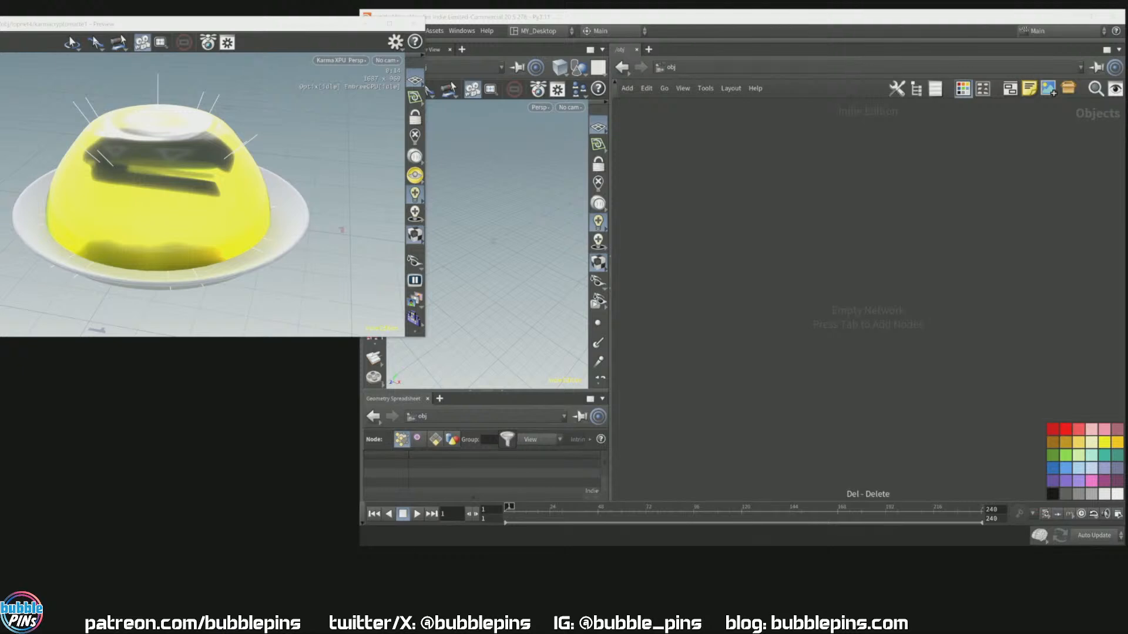
pyautogui.click(856, 285)
pyautogui.hotkey('ctrl', 'v')
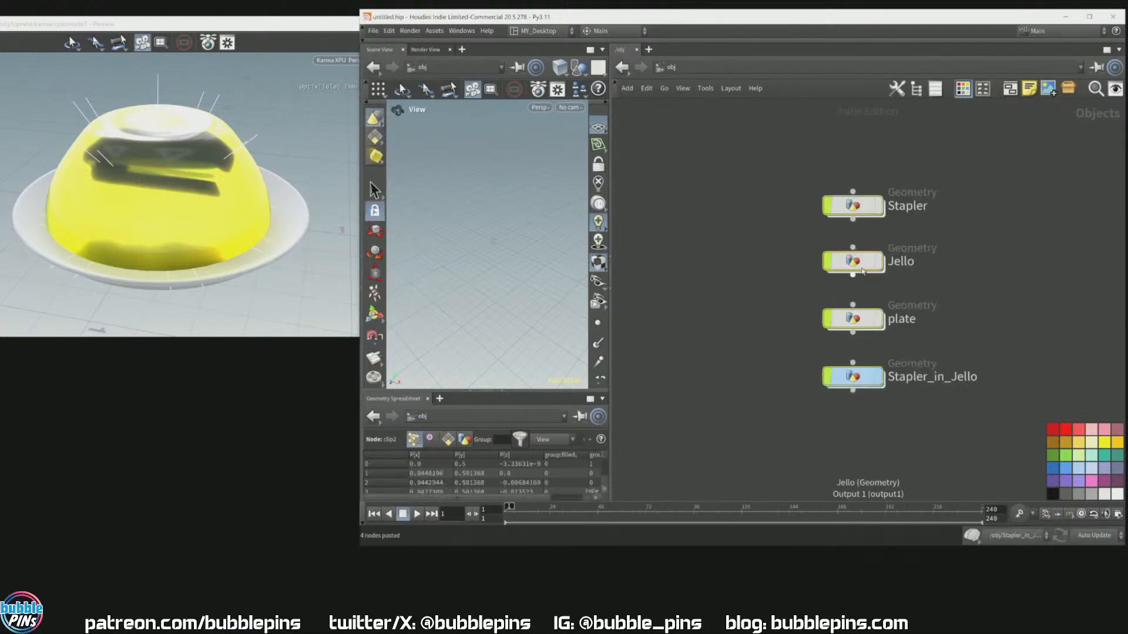
pyautogui.moveTo(859, 208); pyautogui.dragTo(805, 205)
pyautogui.click(825, 403)
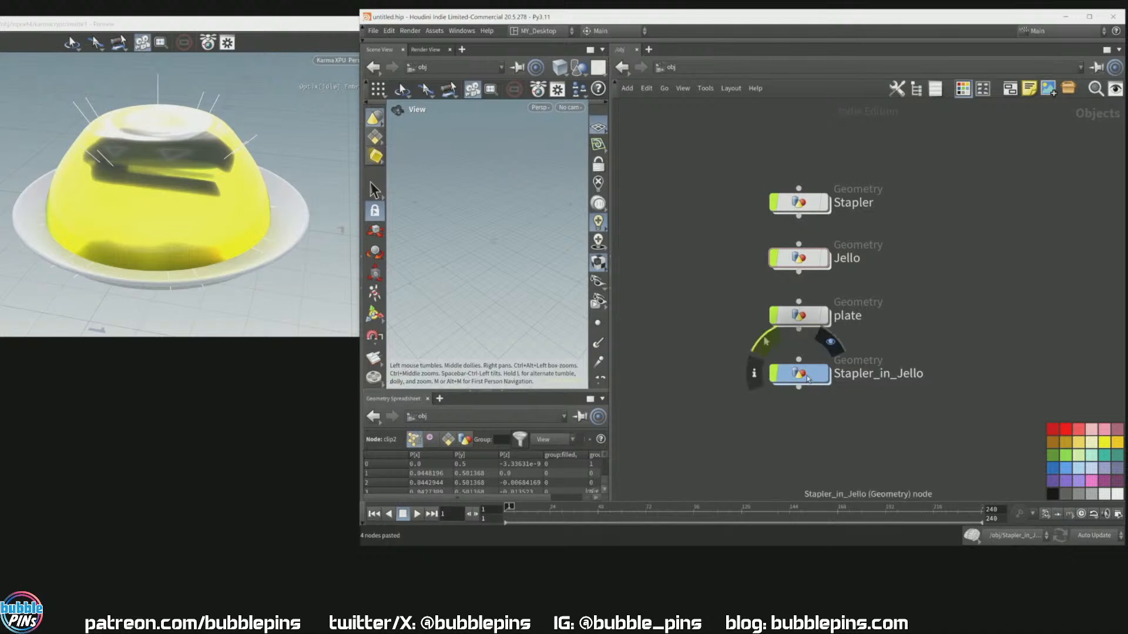
# Step: Switch the floating preview's renderer to Houdini VK and maximize the main window
pyautogui.moveTo(178, 26); pyautogui.dragTo(498, 99)
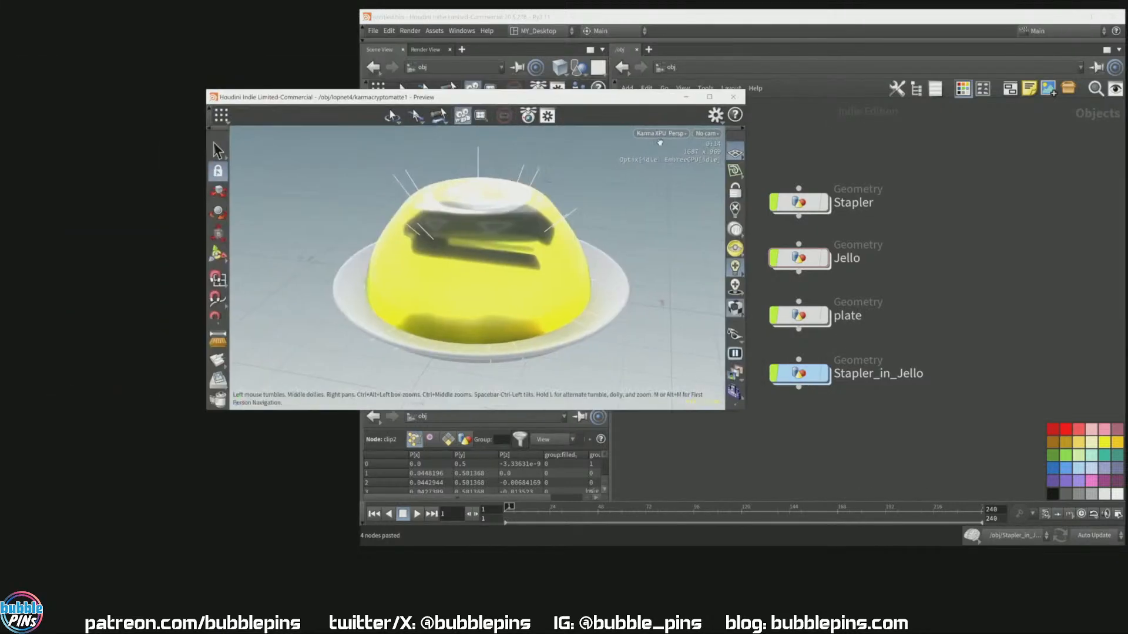
pyautogui.click(664, 134)
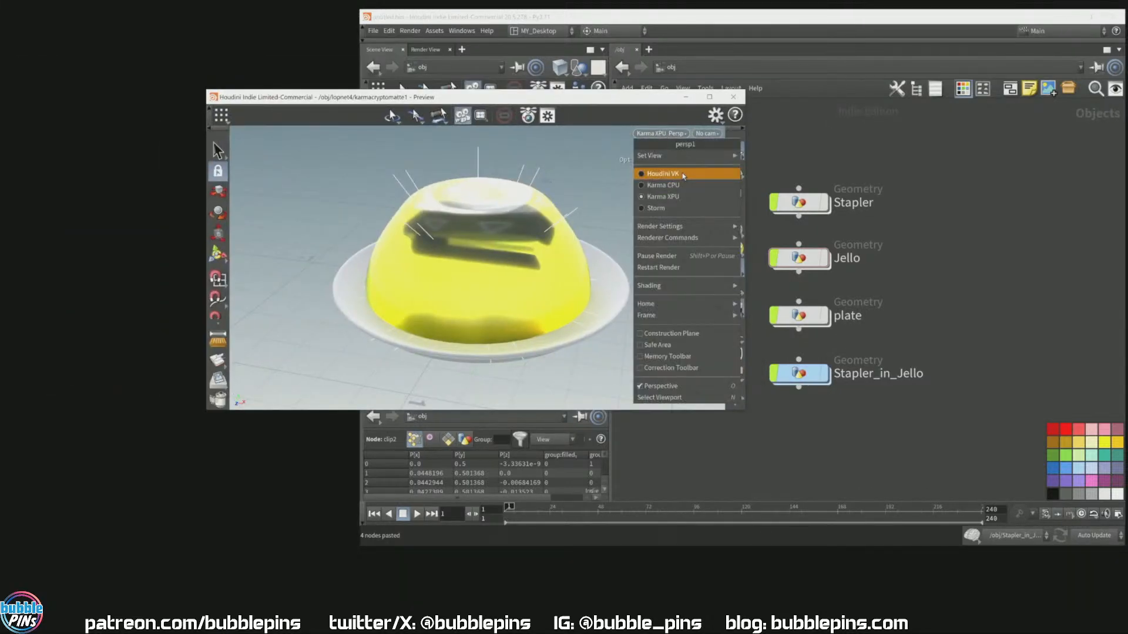
pyautogui.click(683, 174)
pyautogui.doubleClick(689, 17)
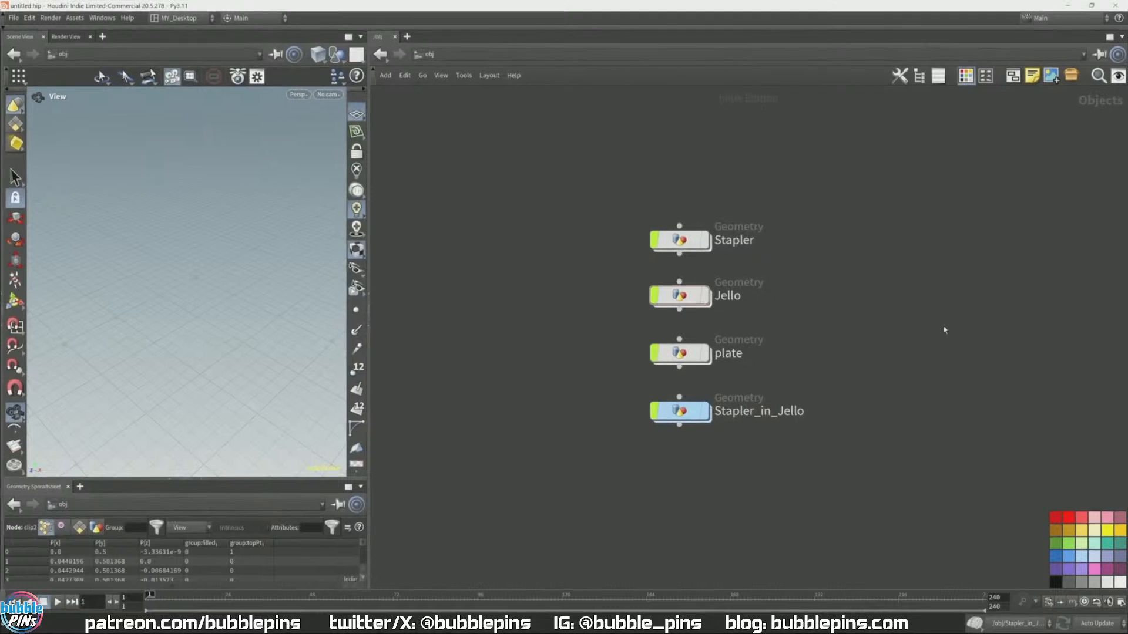
# Step: Open the Stapler_in_Jello network, display the mpmsolver output and widen the viewport pane
pyautogui.doubleClick(693, 411)
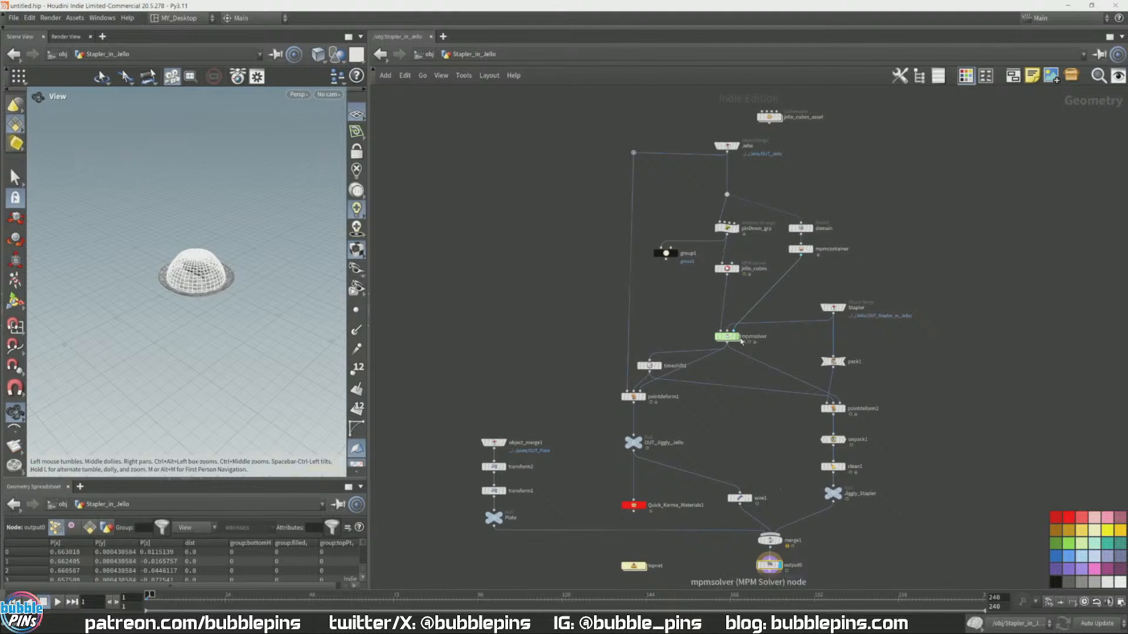
pyautogui.click(734, 336)
pyautogui.moveTo(370, 231); pyautogui.dragTo(517, 231)
# Step: Play back the mpmsolver's particle simulation of the jello dome and stop it
pyautogui.scroll(4, 305, 277)
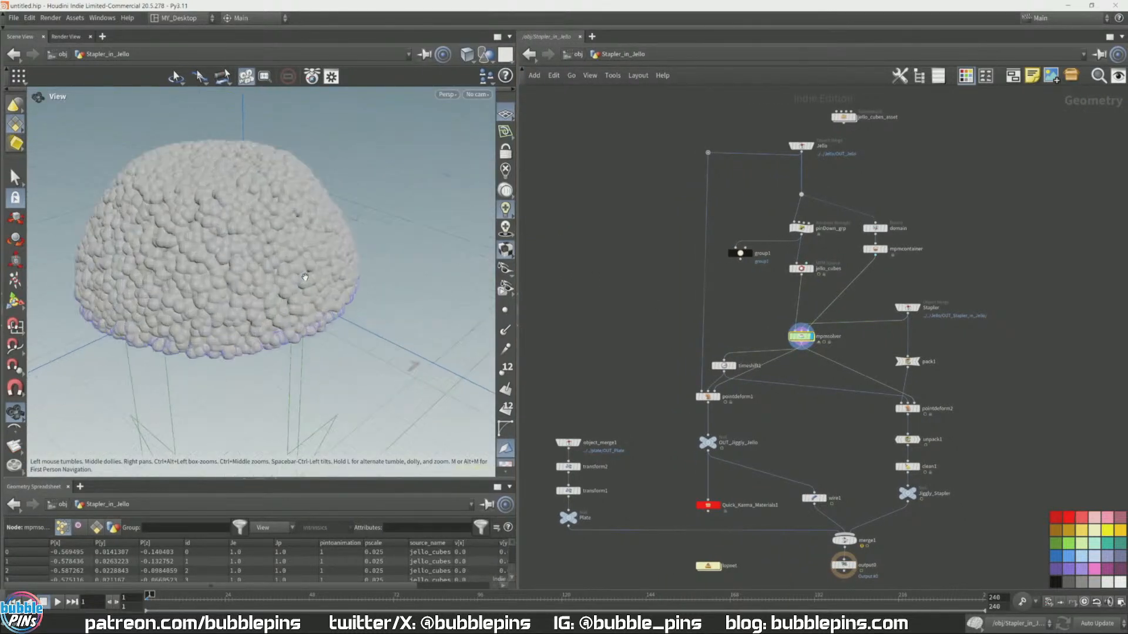
pyautogui.moveTo(305, 276); pyautogui.dragTo(363, 302, button='right')
pyautogui.moveTo(363, 302)
pyautogui.mouseDown()
pyautogui.moveTo(394, 201)
pyautogui.moveTo(381, 314)
pyautogui.moveTo(385, 297)
pyautogui.mouseUp()
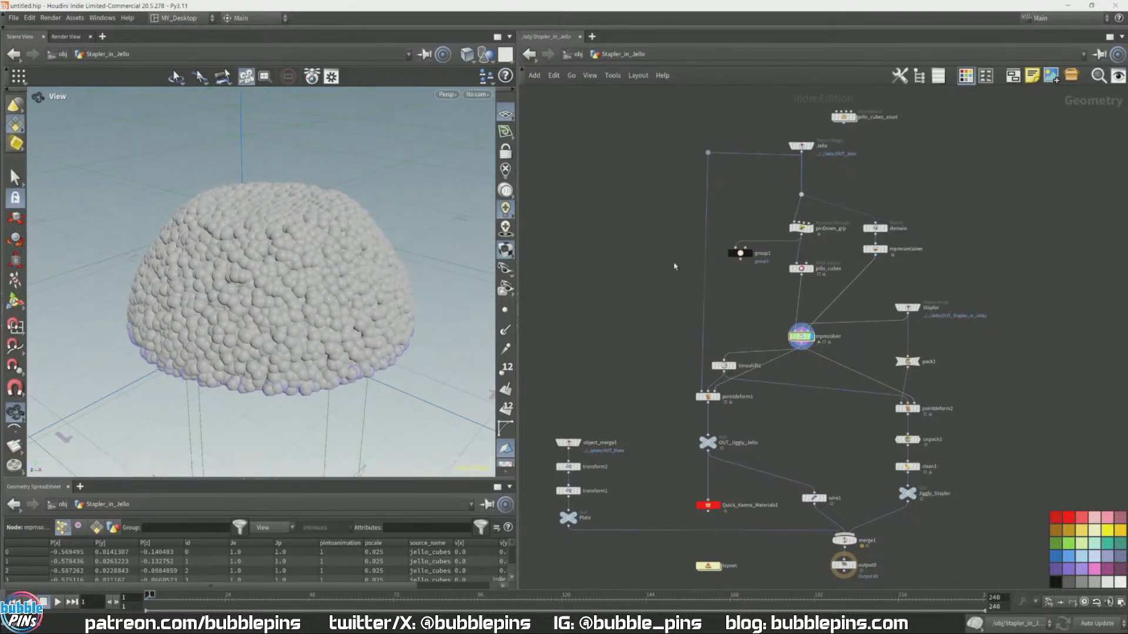
pyautogui.press('Up')
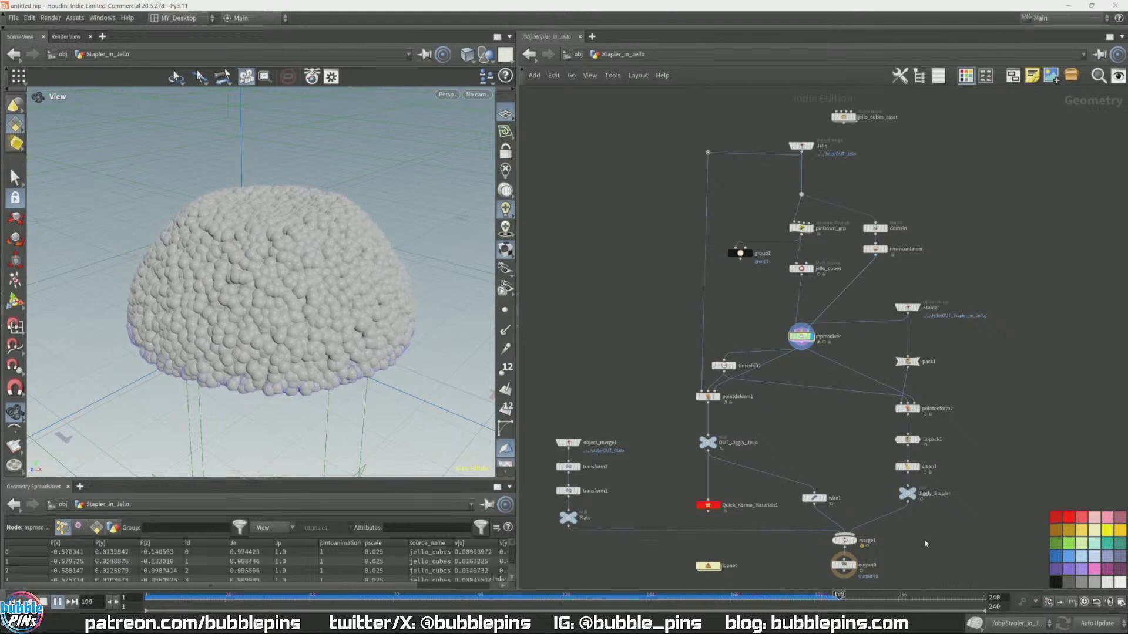
pyautogui.press('Up')
# Step: Display the merge1 node and play back the combined jello, stapler and plate, inspecting the stapler inside the dome
pyautogui.moveTo(943, 526); pyautogui.dragTo(935, 384, button='middle')
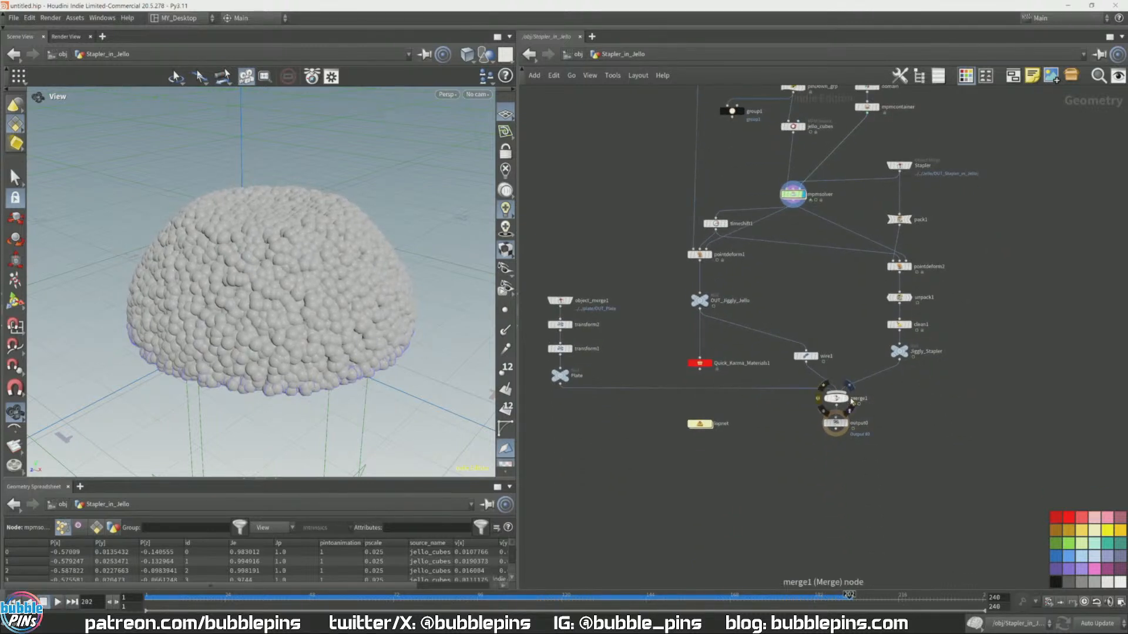
pyautogui.click(850, 400)
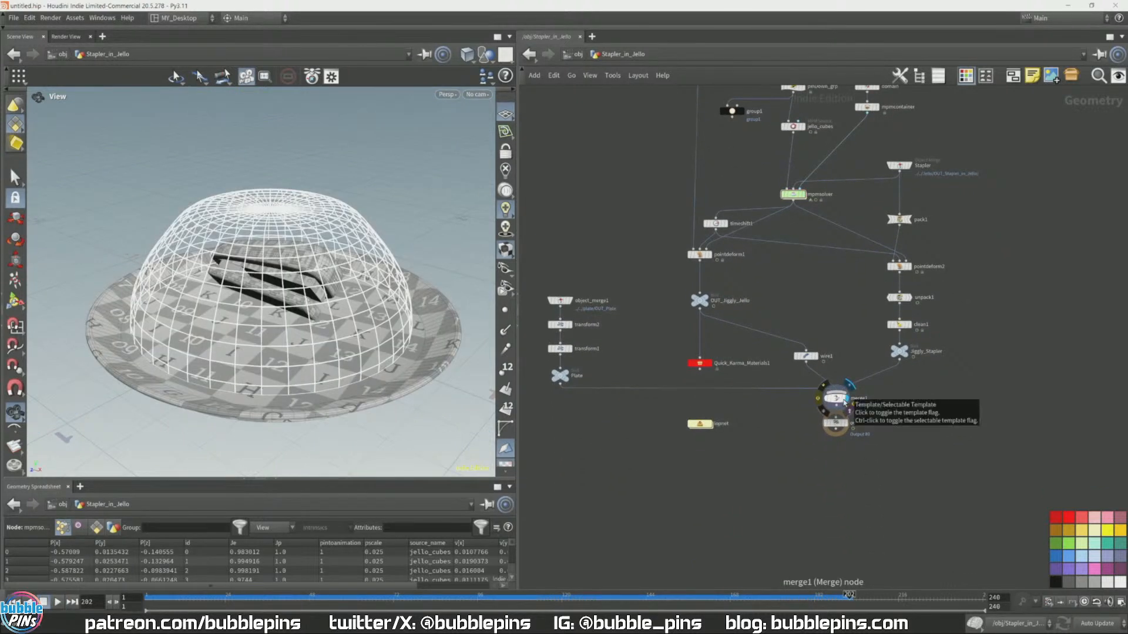
pyautogui.press('Up')
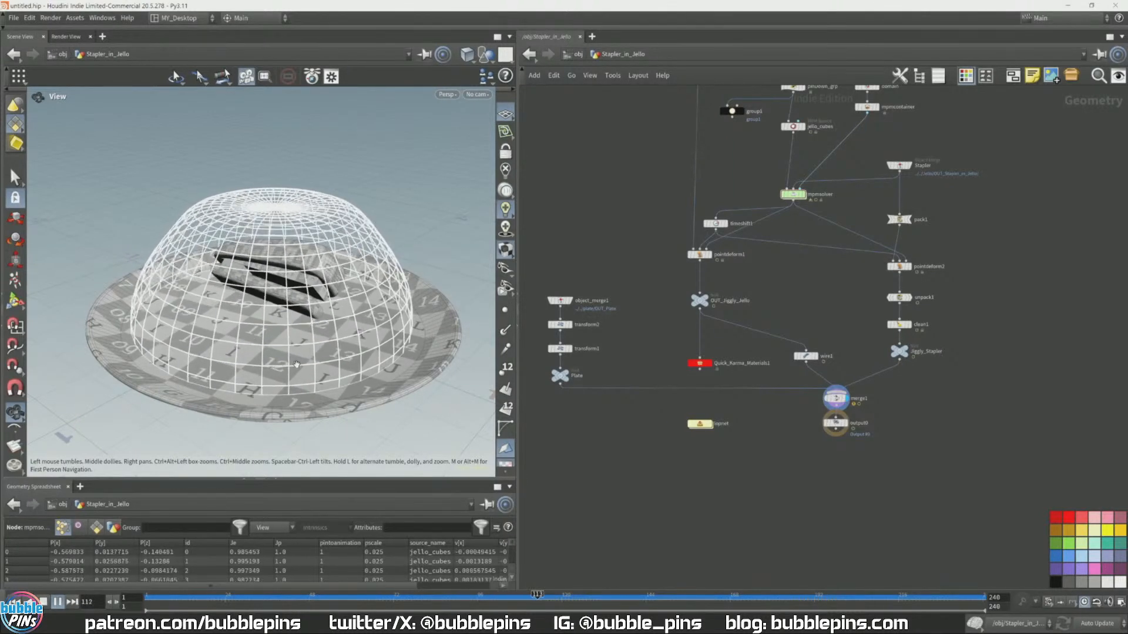
pyautogui.moveTo(296, 364); pyautogui.dragTo(264, 307)
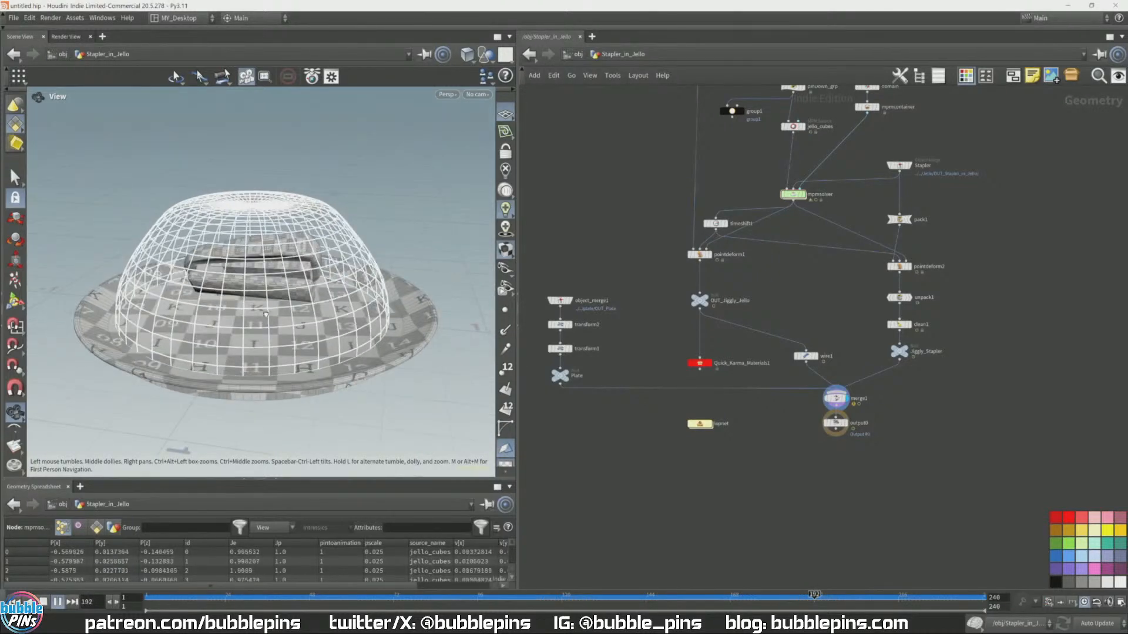
pyautogui.scroll(5, 220, 286)
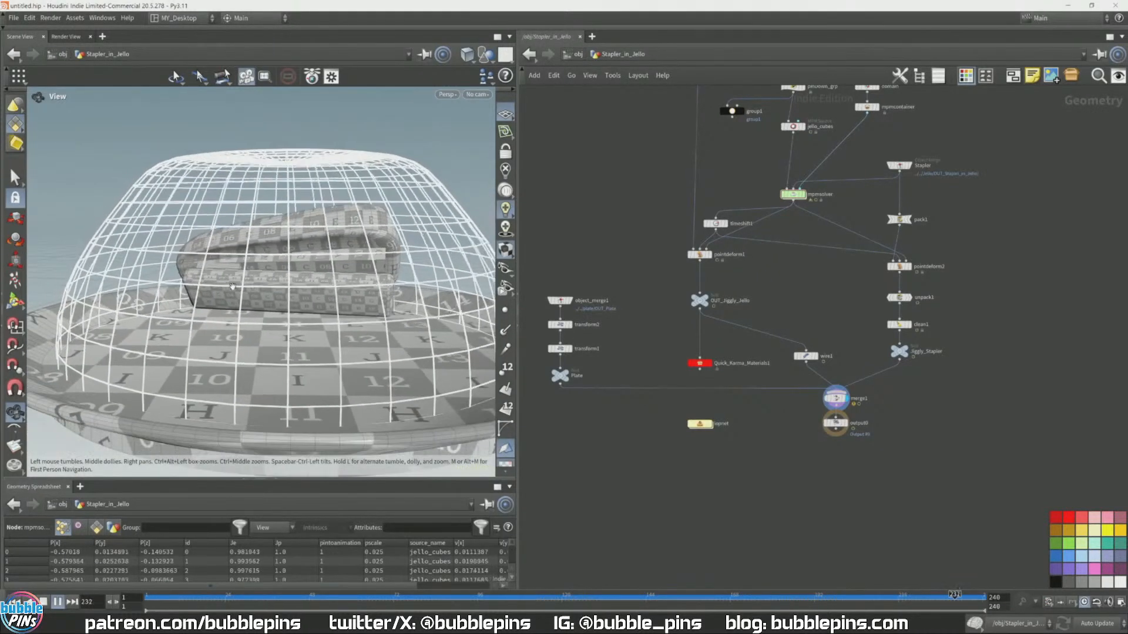
pyautogui.scroll(-6, 220, 286)
pyautogui.moveTo(307, 306); pyautogui.dragTo(251, 290)
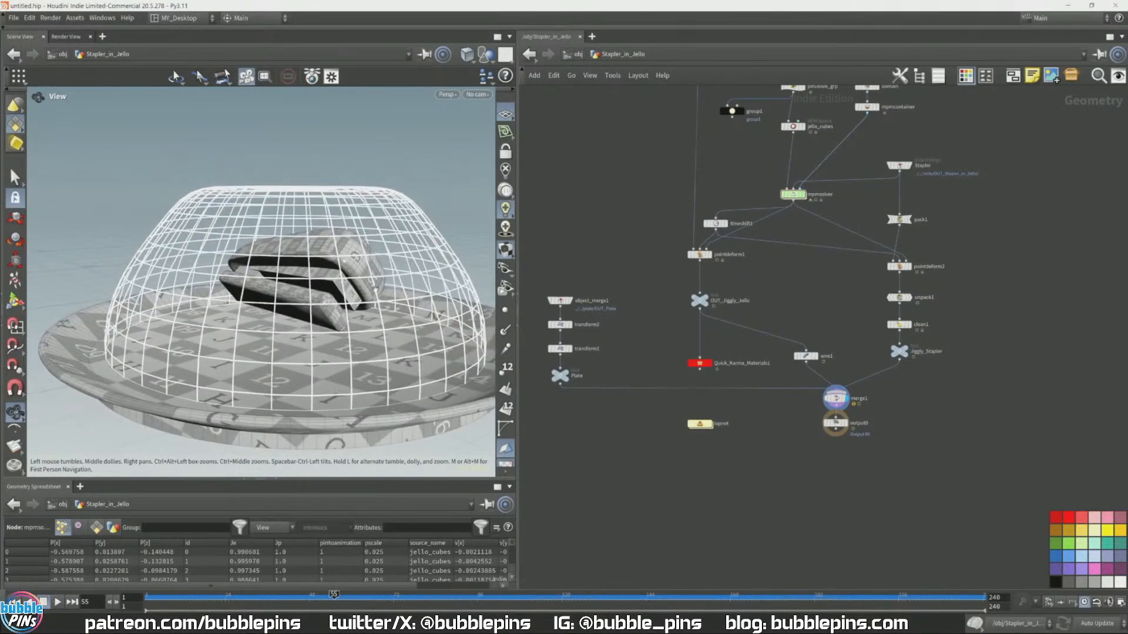
pyautogui.moveTo(321, 237); pyautogui.dragTo(213, 243)
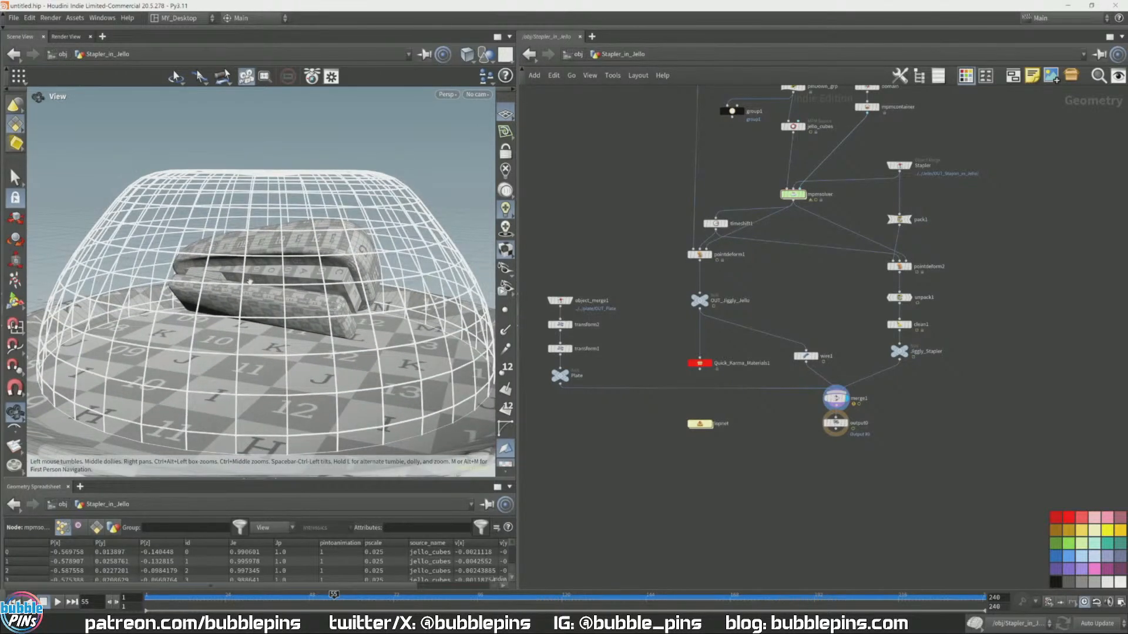
pyautogui.moveTo(334, 275)
pyautogui.mouseDown()
pyautogui.moveTo(325, 293)
pyautogui.moveTo(333, 277)
pyautogui.mouseUp()
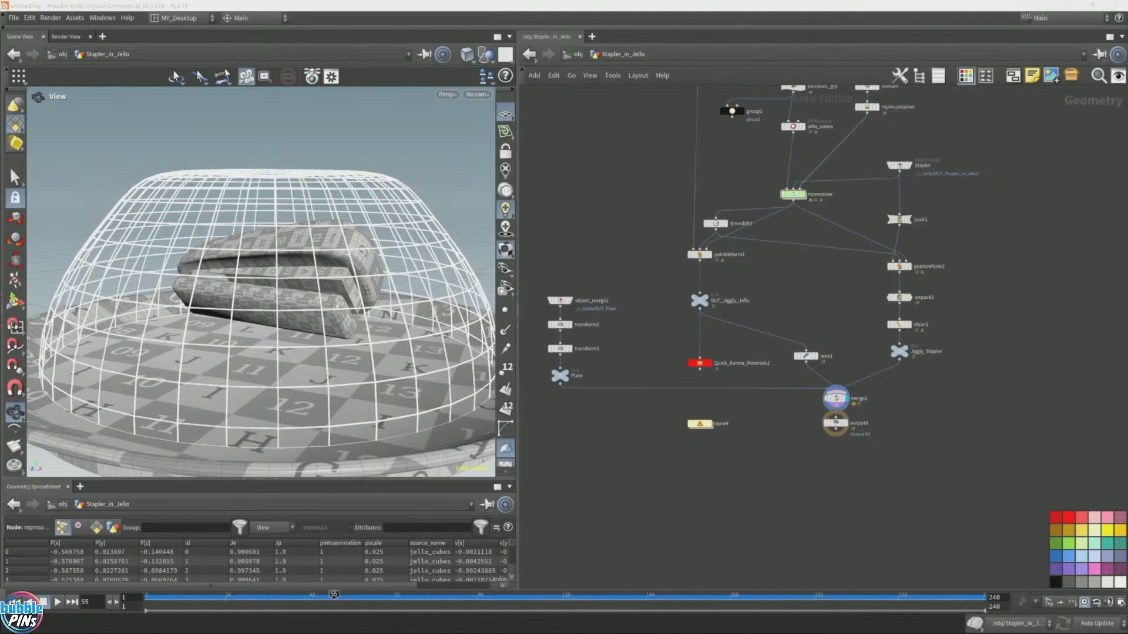
# Step: Review the rendered stapler in Jello sequence in an enlarged MPlay window, playing and scrubbing its frames, and move the window away
pyautogui.moveTo(0, 88); pyautogui.dragTo(589, 94)
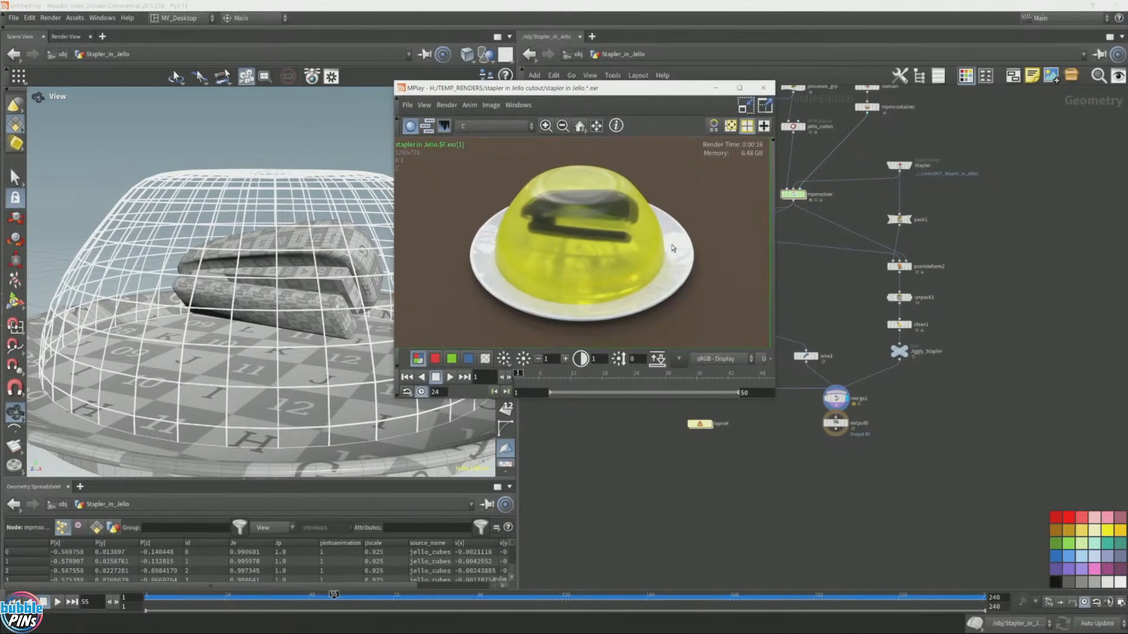
pyautogui.moveTo(776, 400); pyautogui.dragTo(1069, 564)
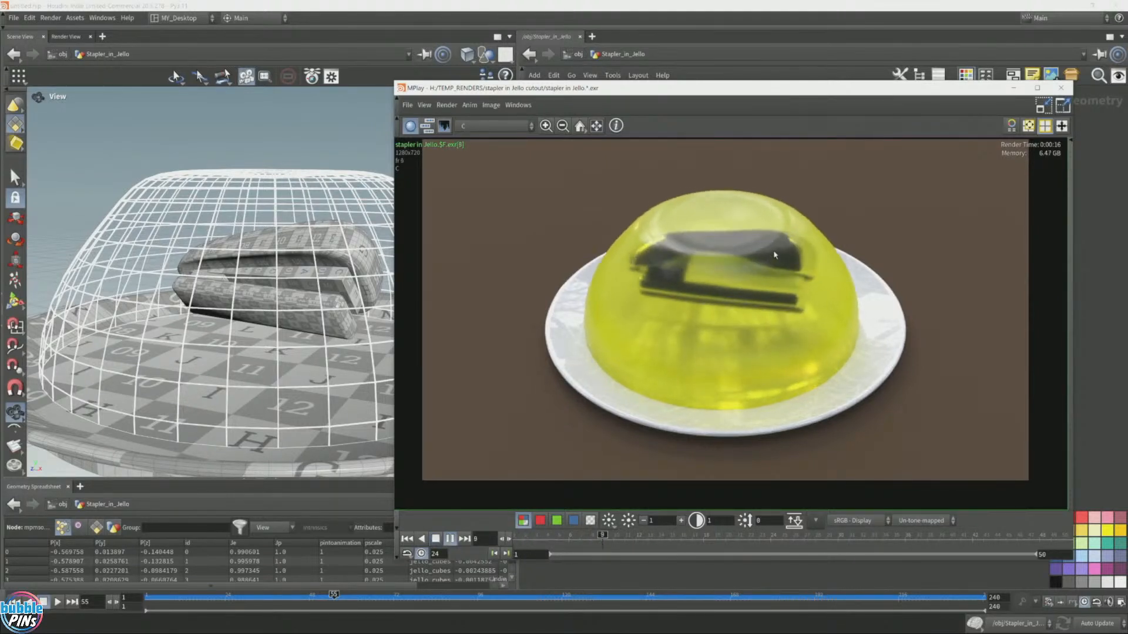
pyautogui.click(555, 535)
pyautogui.moveTo(555, 535); pyautogui.dragTo(821, 567)
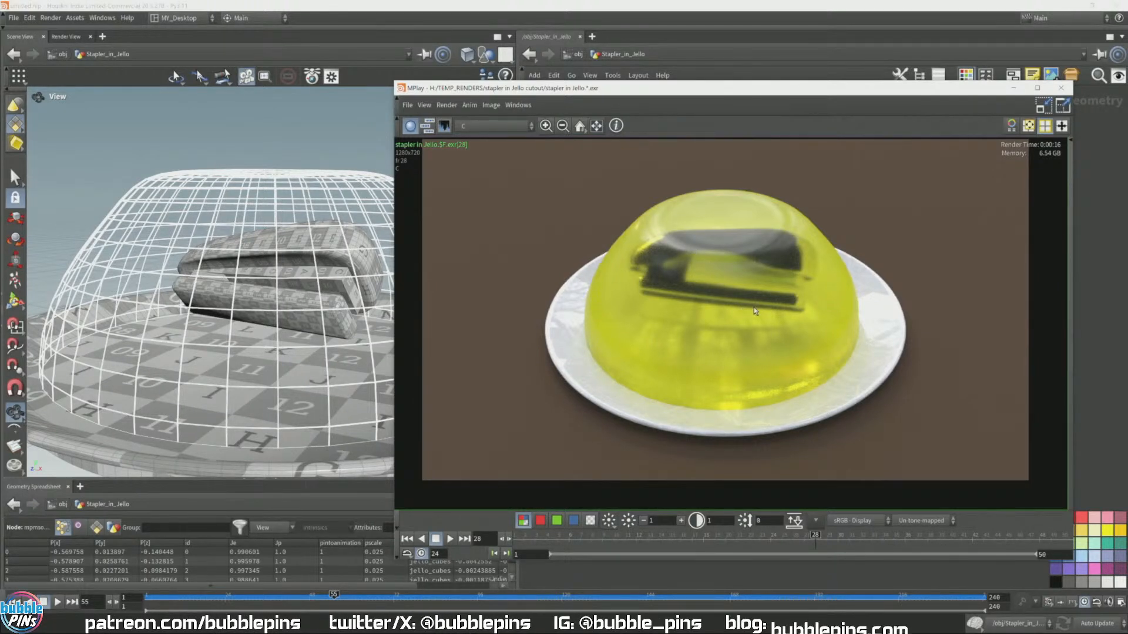
pyautogui.press('Up')
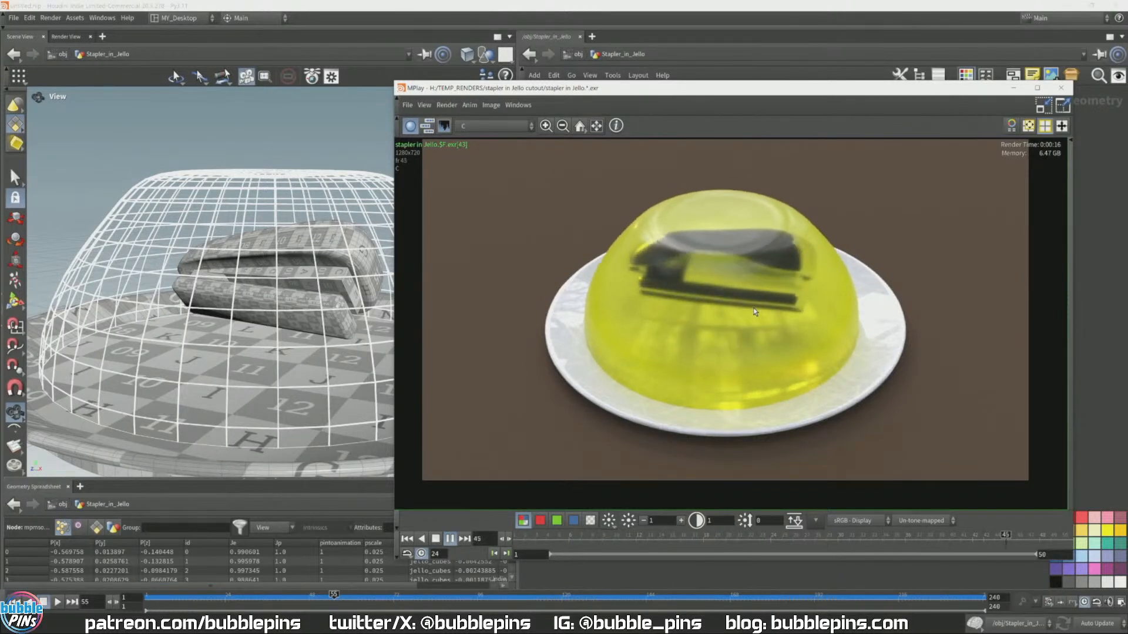
pyautogui.press('Up')
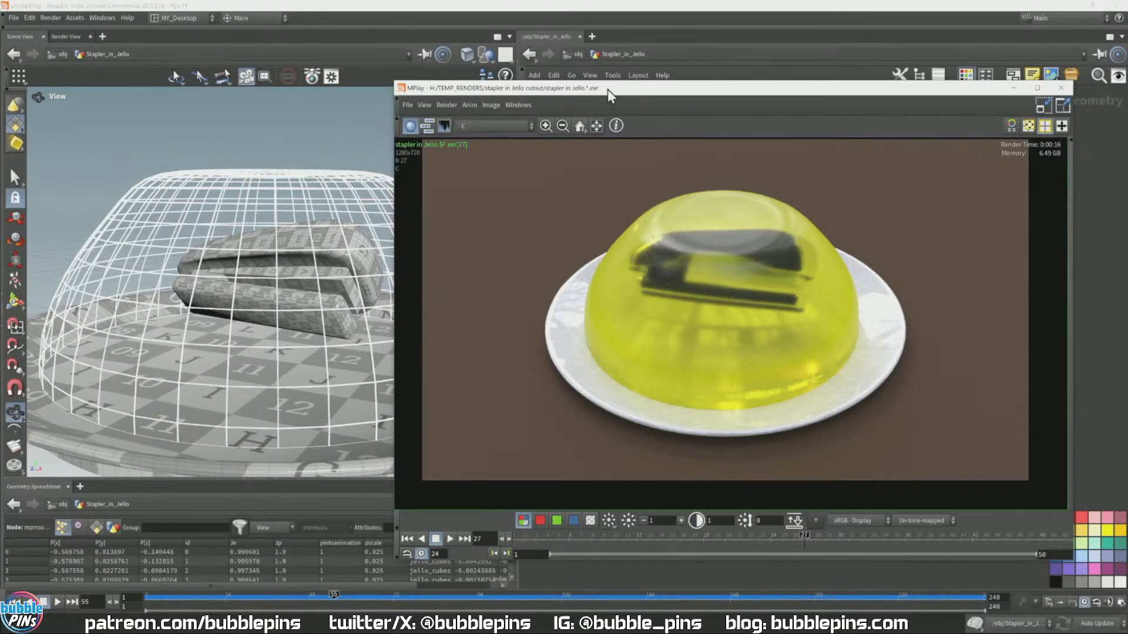
pyautogui.moveTo(589, 90); pyautogui.dragTo(1127, 94)
pyautogui.moveTo(885, 450); pyautogui.dragTo(896, 452)
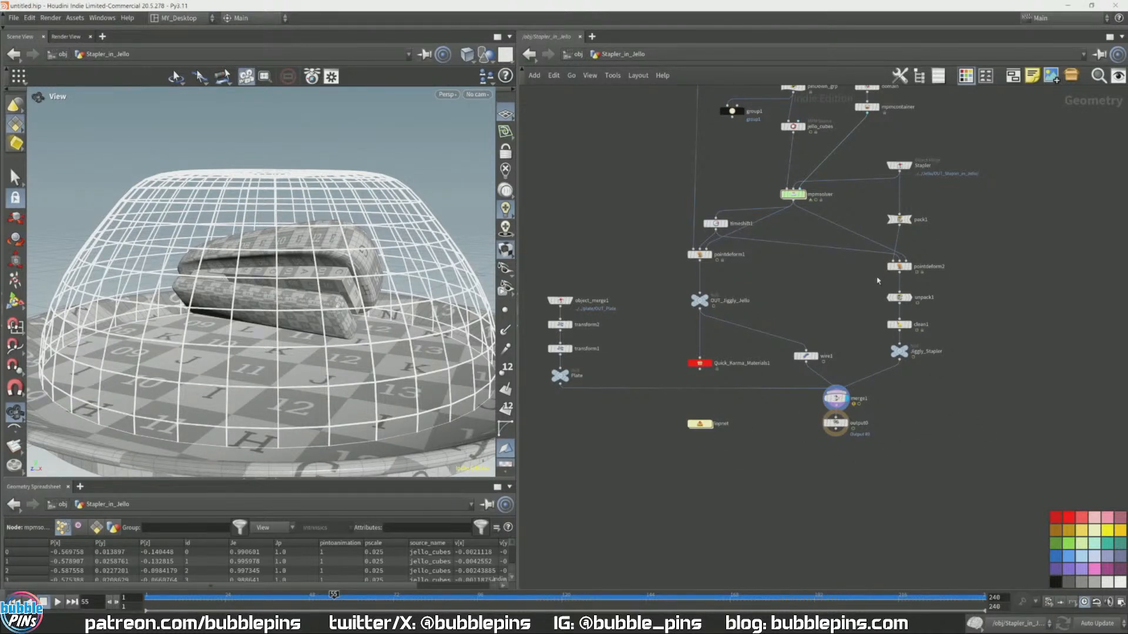
# Step: Replay the merged animation and examine how the mpmsolver and timeshift1 feed the stapler's pointdeform2 node
pyautogui.press('Up')
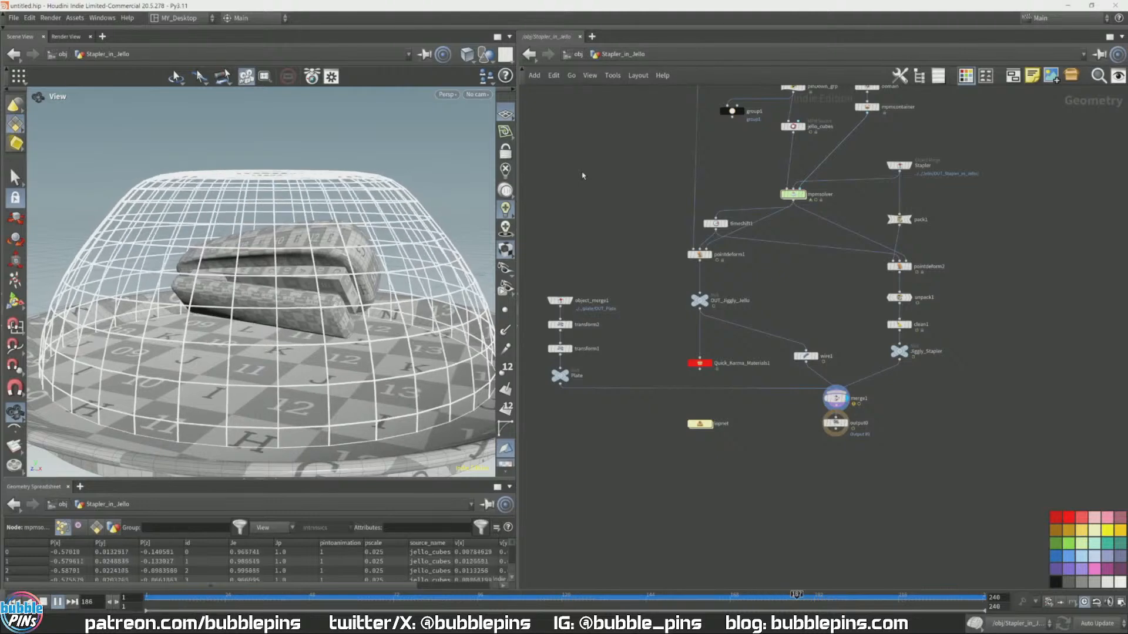
pyautogui.press('Up')
pyautogui.scroll(3, 980, 266)
pyautogui.moveTo(802, 291); pyautogui.dragTo(935, 249)
pyautogui.moveTo(1004, 323); pyautogui.dragTo(1017, 362, button='middle')
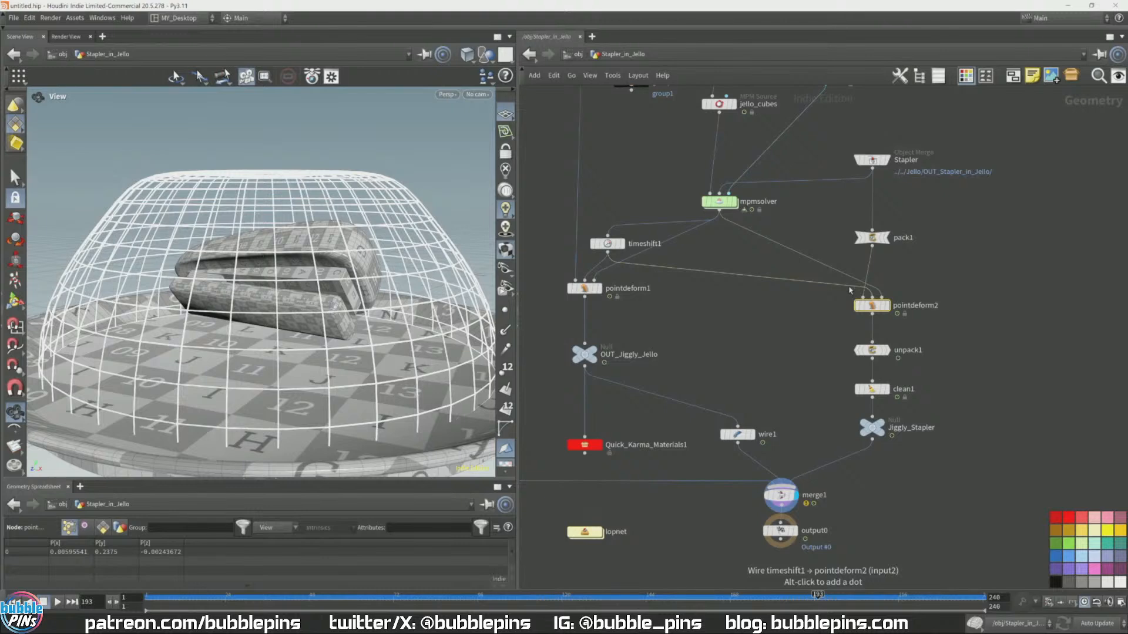
# Step: Play the deformed stapler and jello once more, return to the first frame and inspect the dome from other angles
pyautogui.press('Up')
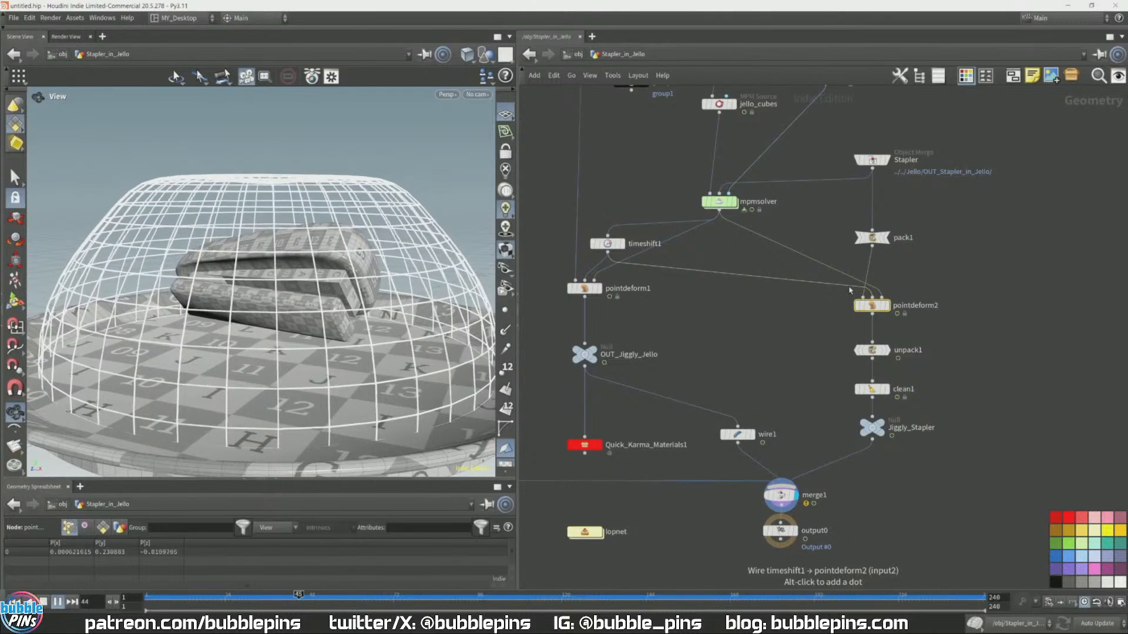
pyautogui.press('Up')
pyautogui.hotkey('ctrl', 'Up')
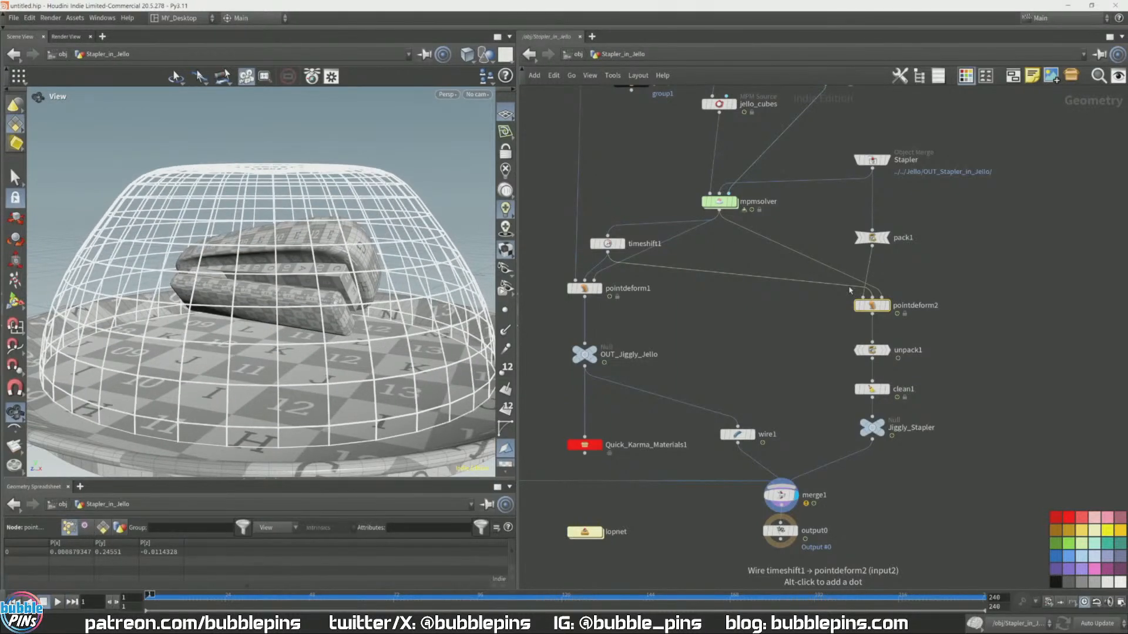
pyautogui.moveTo(113, 291); pyautogui.dragTo(281, 280)
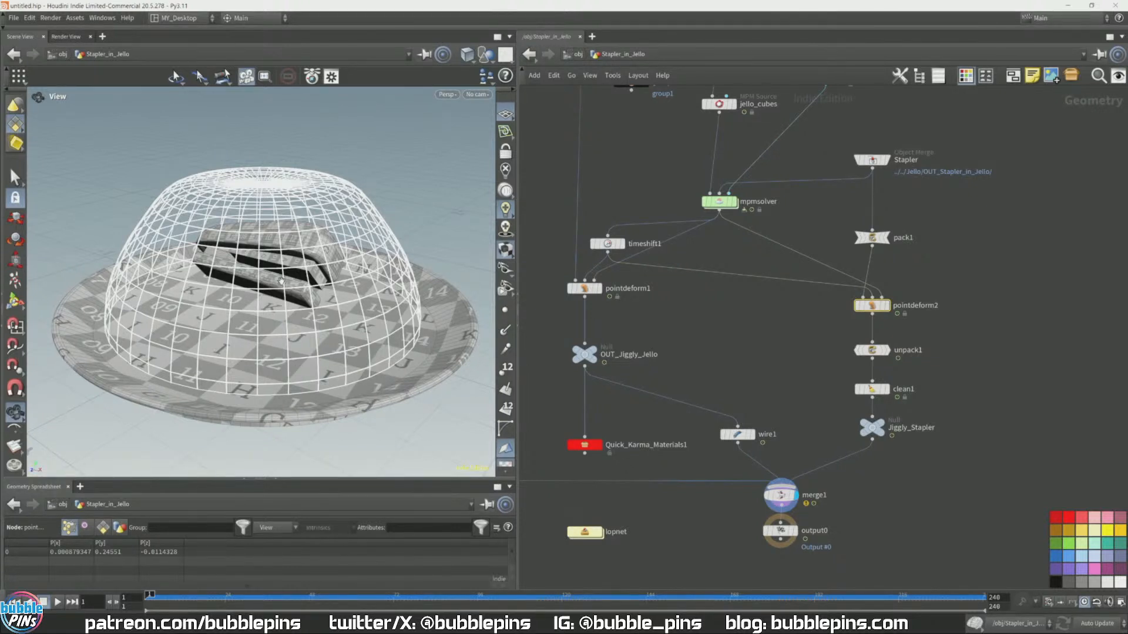
pyautogui.moveTo(360, 232); pyautogui.dragTo(382, 238)
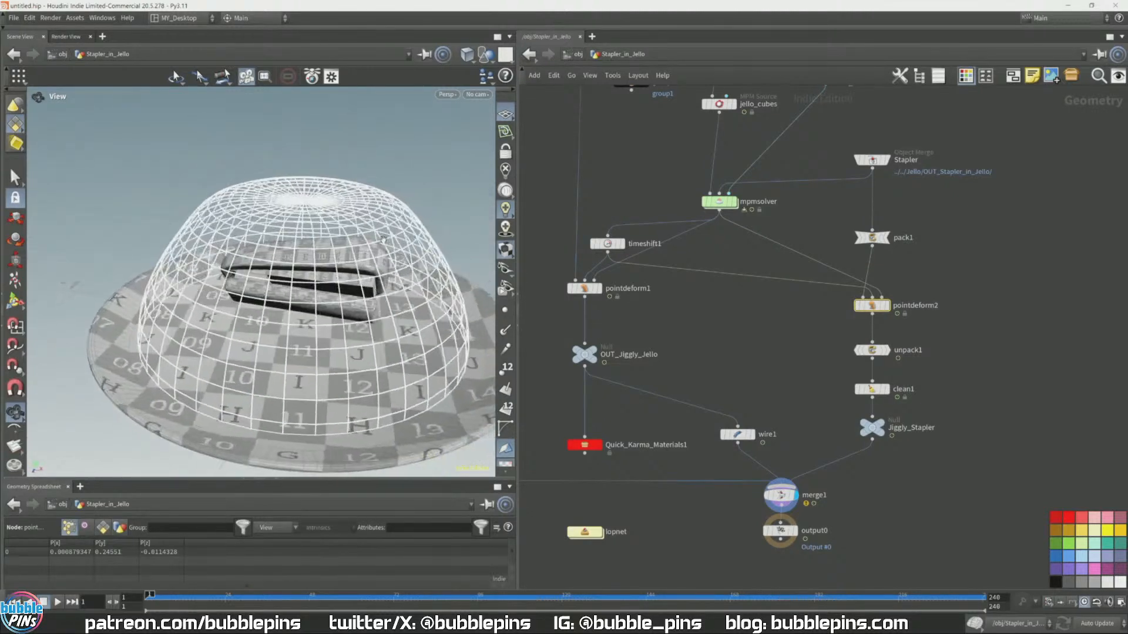
# Step: Take a last look at the stapler inside the dome and go up from Stapler_in_Jello to the obj level
pyautogui.moveTo(383, 239); pyautogui.dragTo(338, 204, button='middle')
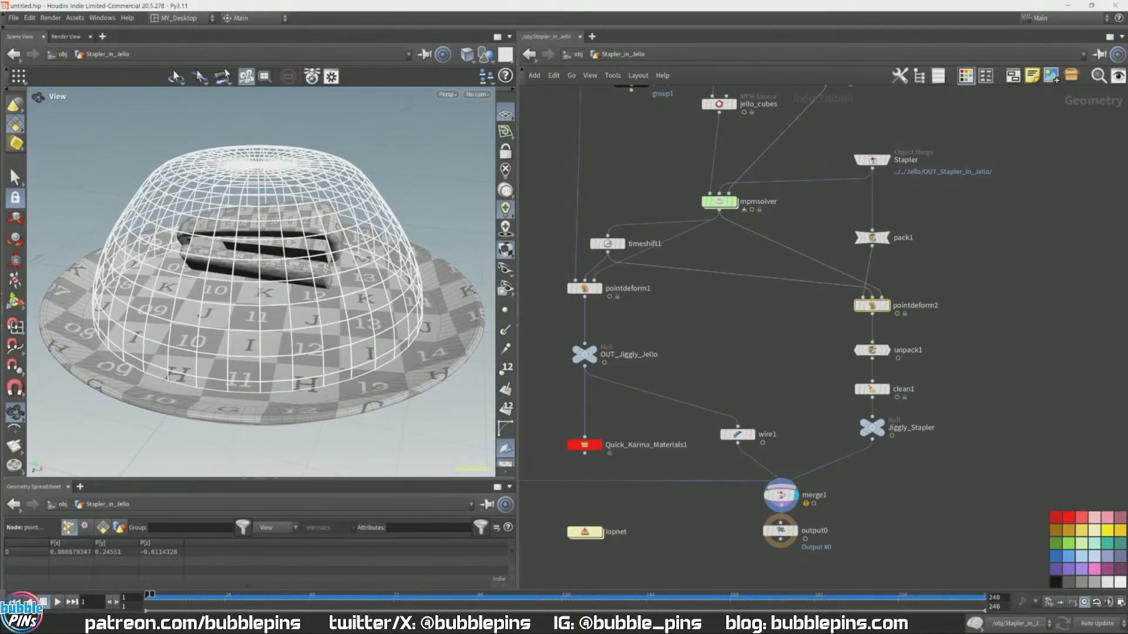
pyautogui.hotkey('alt', 'Tab')
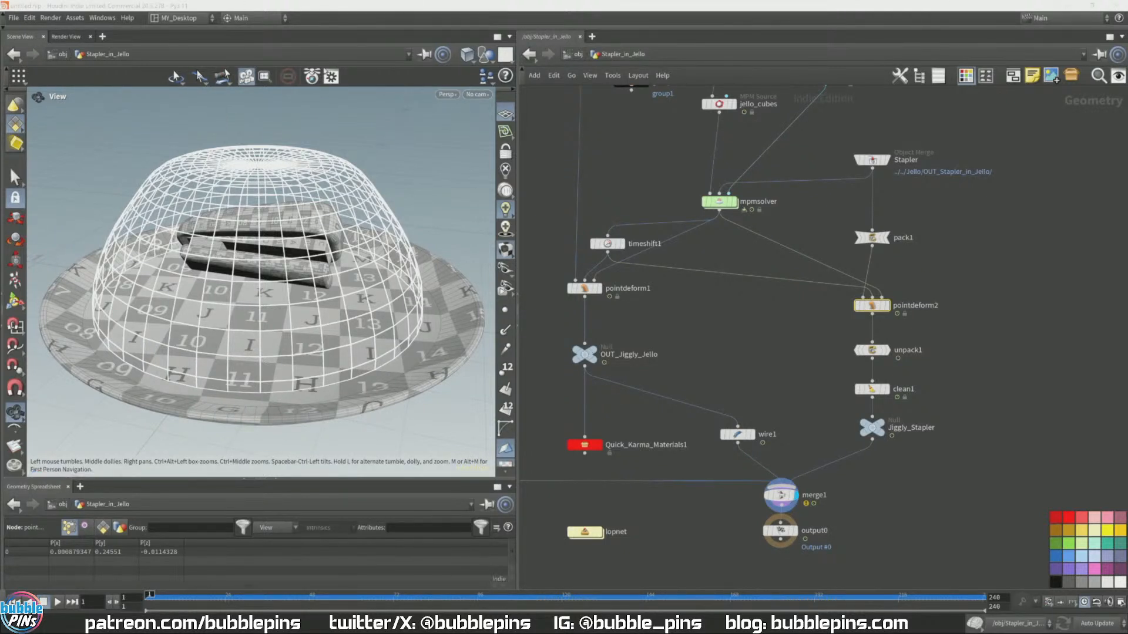
pyautogui.click(579, 55)
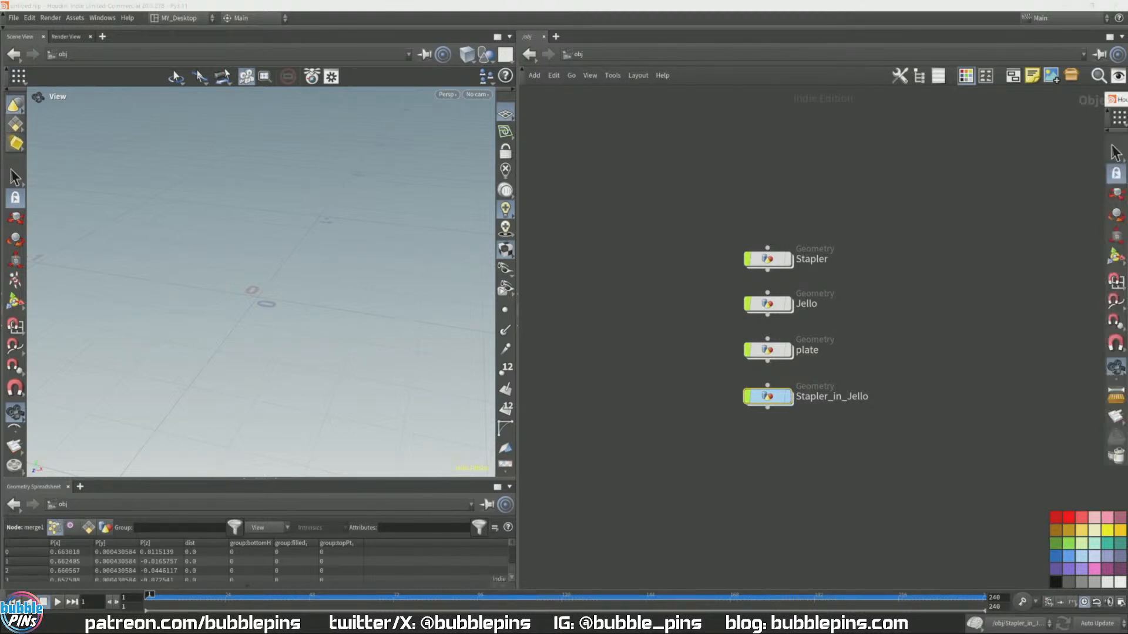
# Step: Render the jello preview with Karma XPU, then enlarge and reposition the preview window
pyautogui.click(530, 103)
pyautogui.moveTo(540, 130)
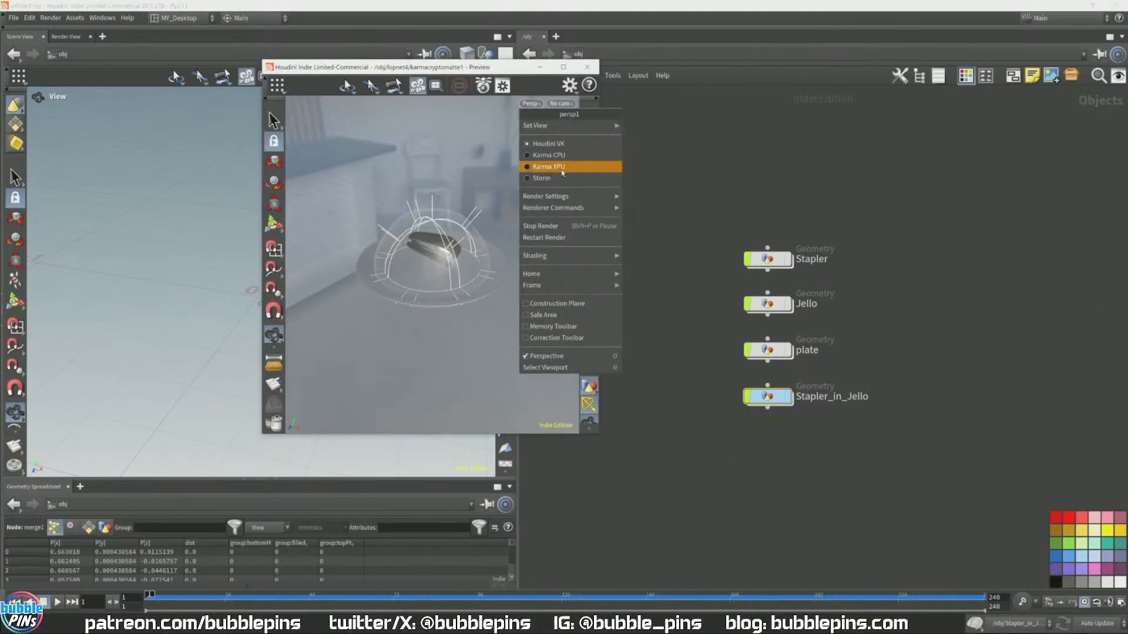
pyautogui.click(542, 166)
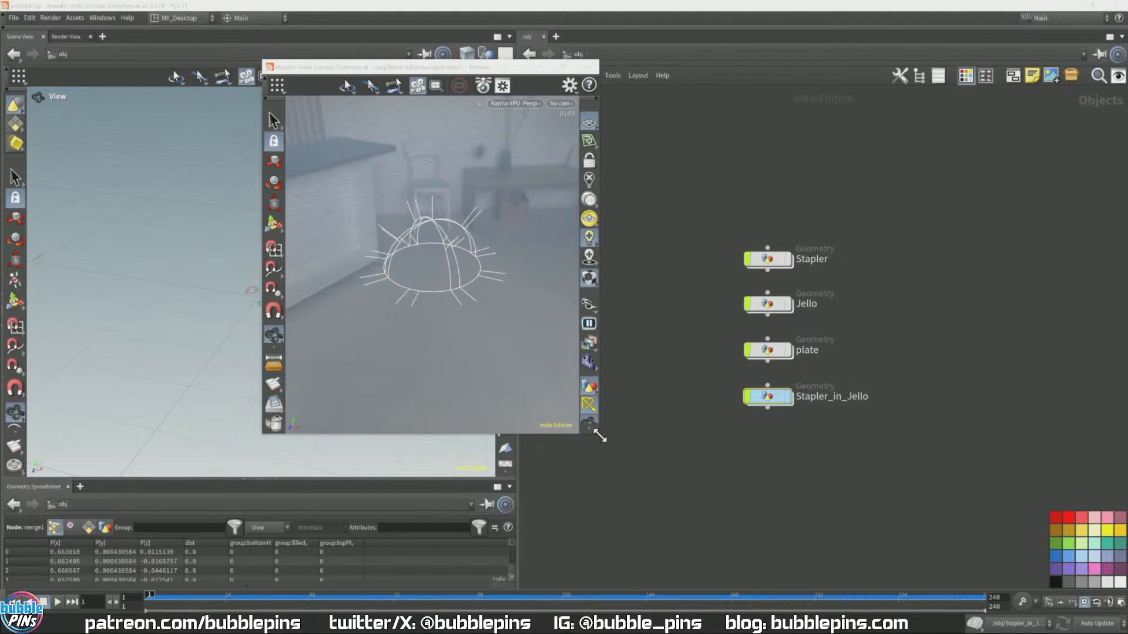
pyautogui.moveTo(599, 433); pyautogui.dragTo(928, 507)
pyautogui.moveTo(677, 71); pyautogui.dragTo(485, 46)
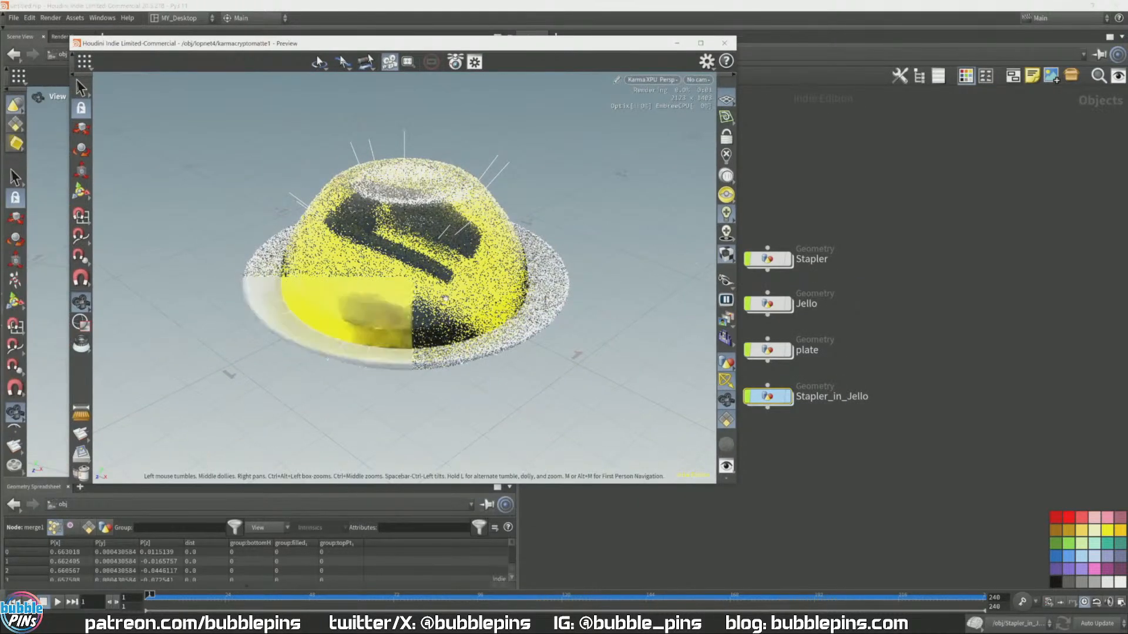
# Step: Examine the rendered yellow jello on its plate and the embedded stapler from several angles
pyautogui.moveTo(437, 280); pyautogui.dragTo(356, 268)
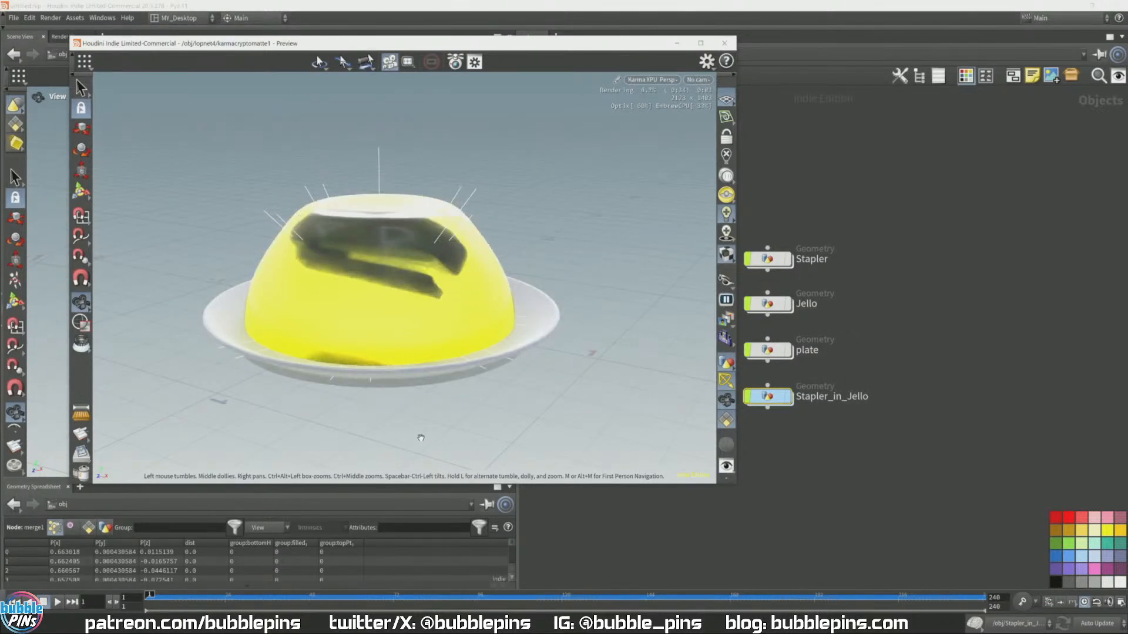
pyautogui.moveTo(403, 362); pyautogui.dragTo(397, 371)
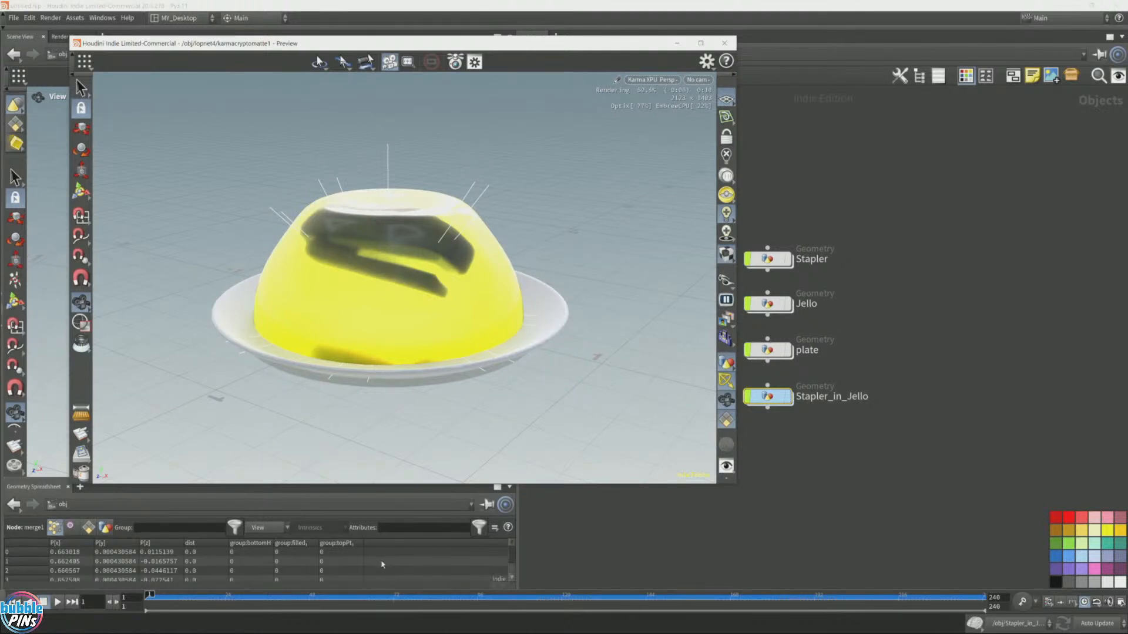
pyautogui.moveTo(432, 253); pyautogui.dragTo(385, 272)
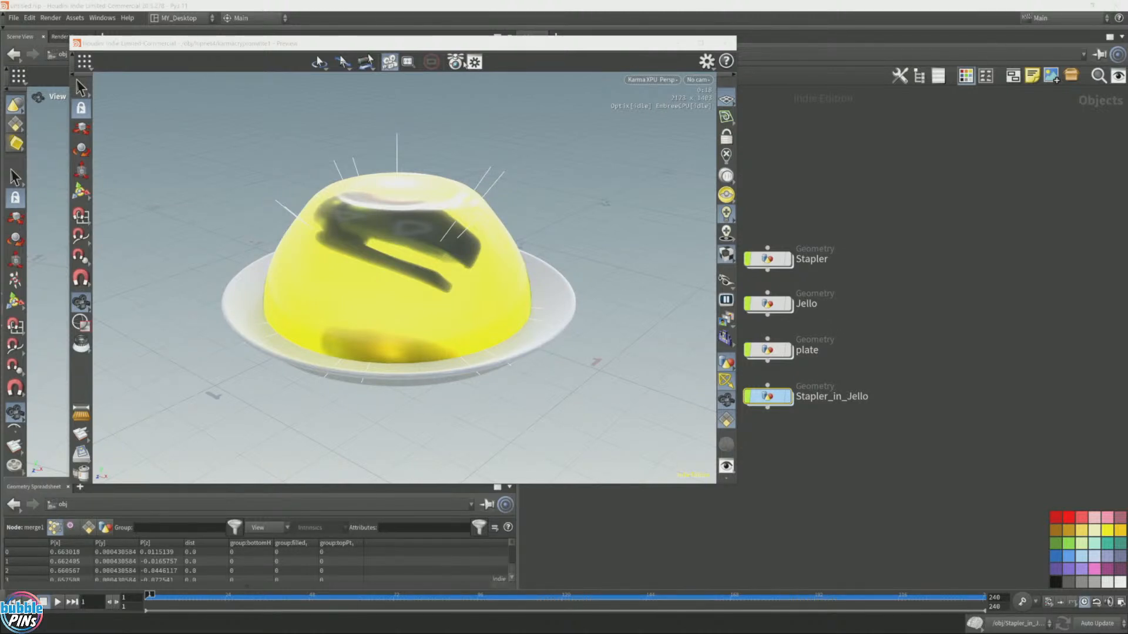
# Step: Close the jello render preview and delete the Stapler, Jello, plate and Stapler_in_Jello objects
pyautogui.click(728, 43)
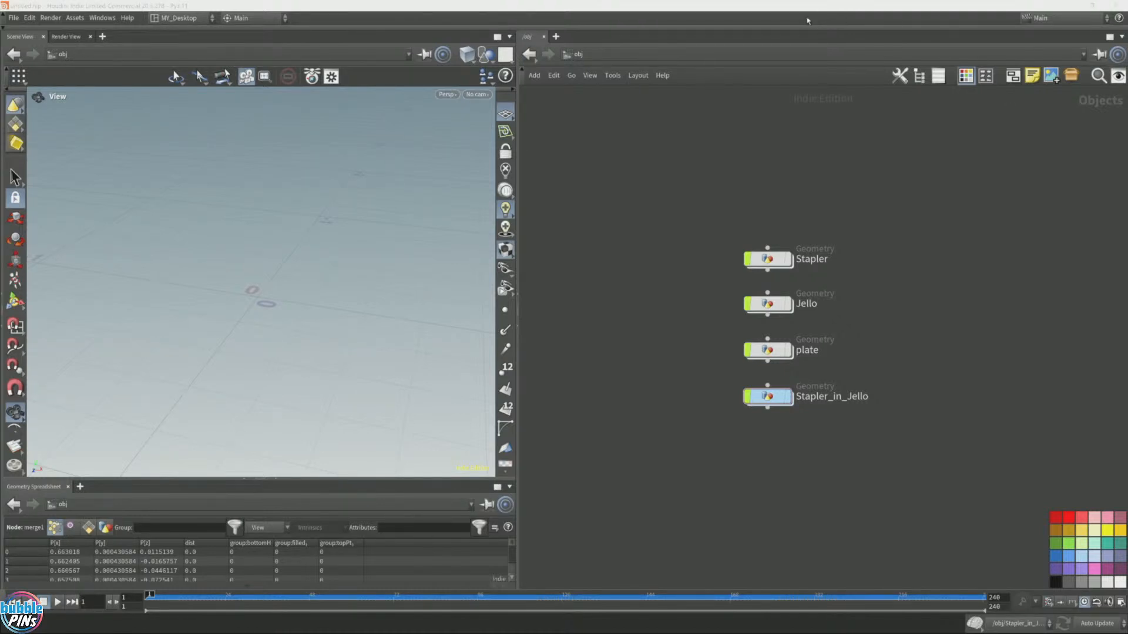
pyautogui.moveTo(919, 228); pyautogui.dragTo(750, 448)
pyautogui.press('Delete')
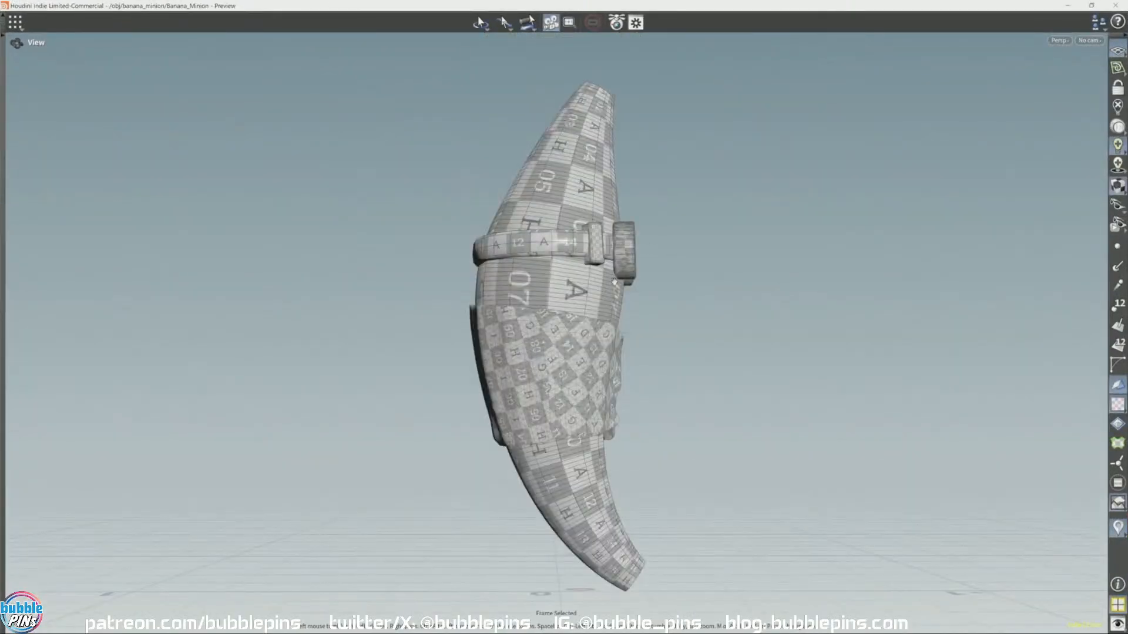
# Step: Examine the Banana_Minion model from several angles in both shaded and wireframe display
pyautogui.moveTo(507, 332); pyautogui.dragTo(674, 297)
pyautogui.moveTo(674, 297); pyautogui.dragTo(581, 305, button='middle')
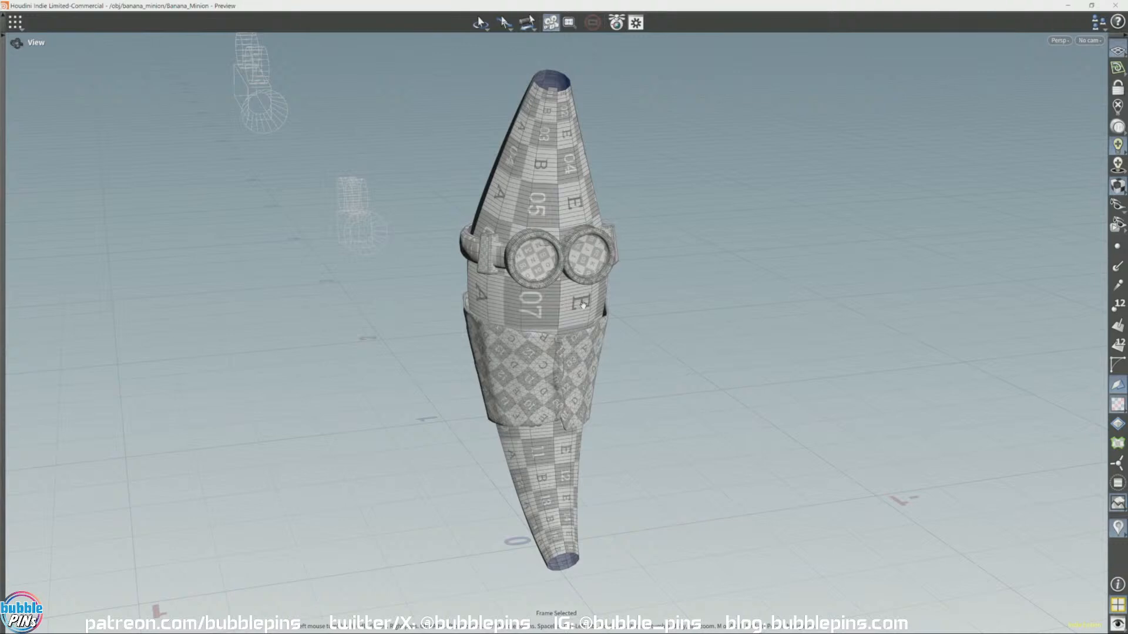
pyautogui.moveTo(583, 303); pyautogui.dragTo(626, 289)
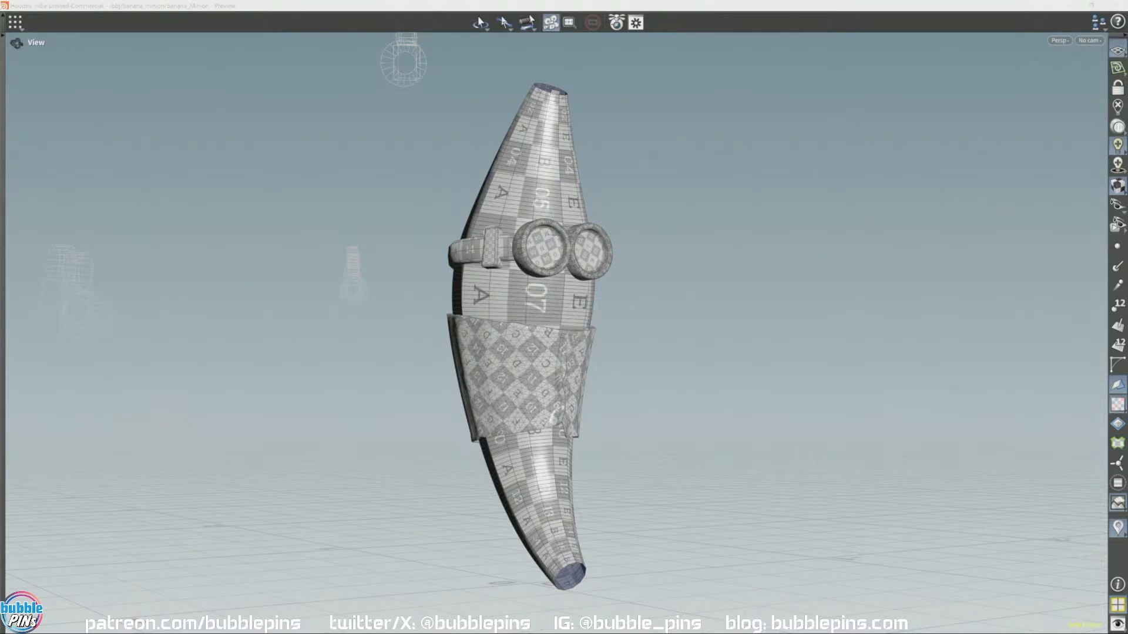
pyautogui.press('w')
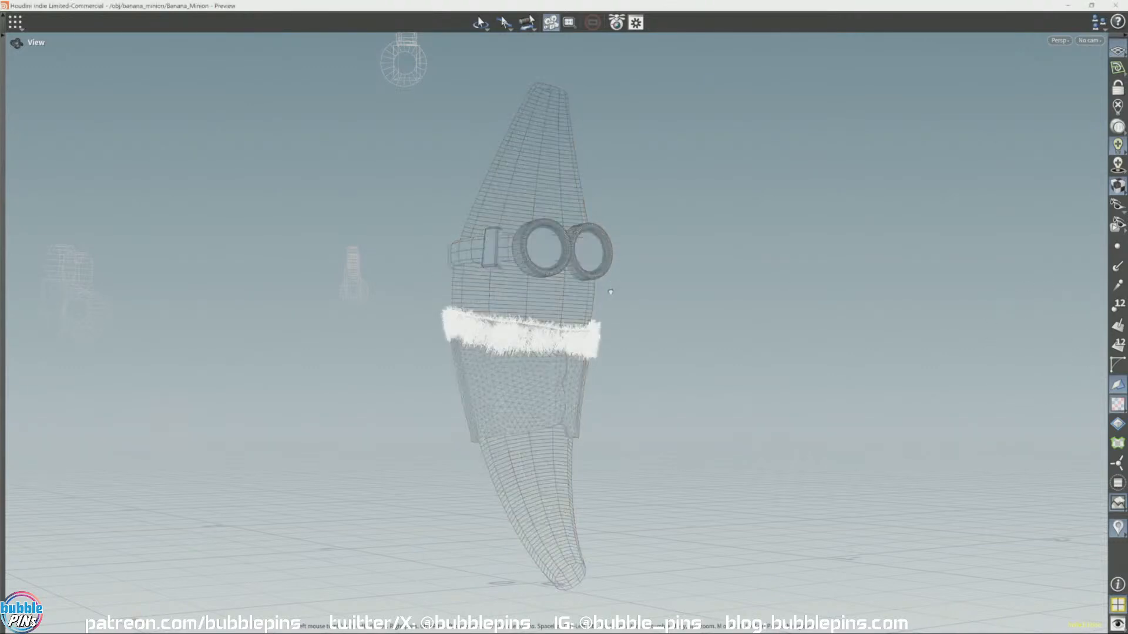
pyautogui.moveTo(610, 291); pyautogui.dragTo(780, 239)
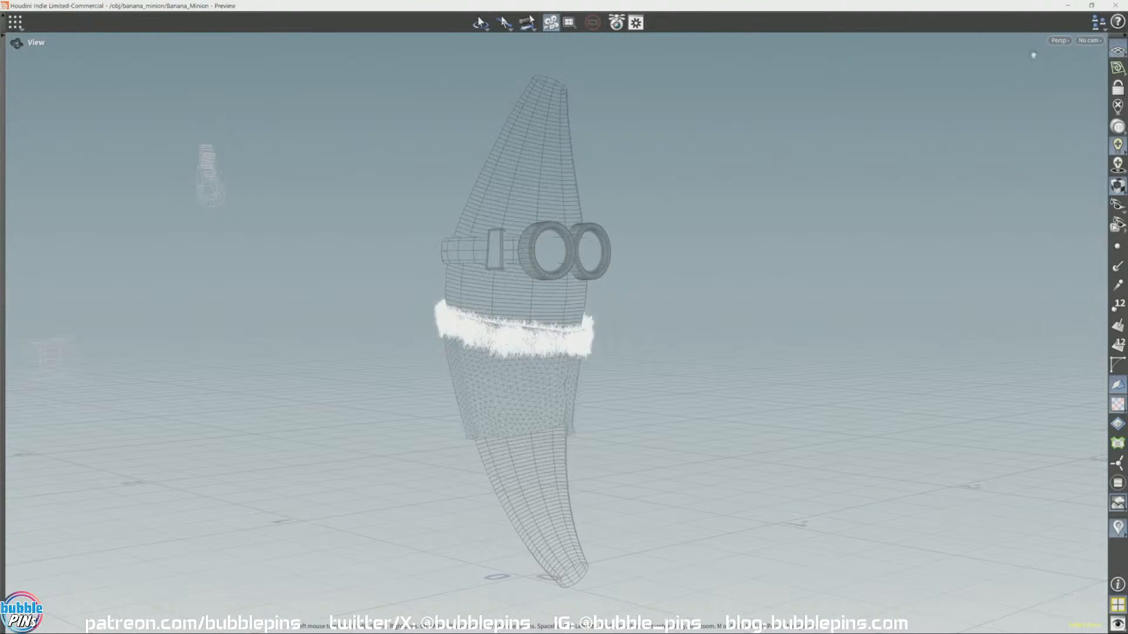
pyautogui.moveTo(926, 121); pyautogui.dragTo(720, 293)
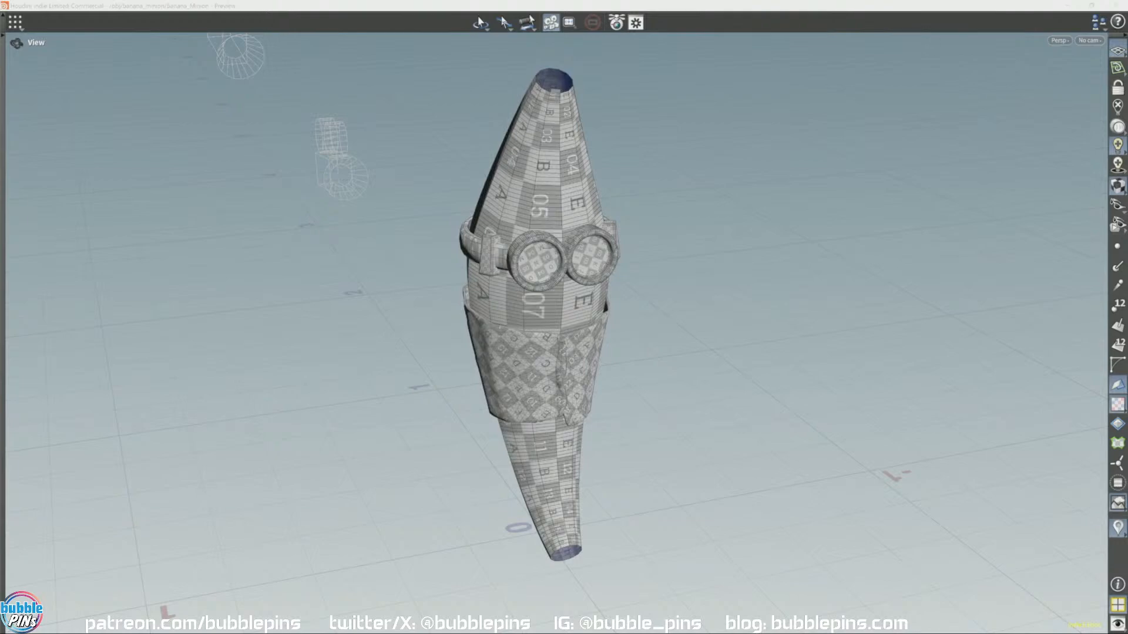
pyautogui.moveTo(728, 370); pyautogui.dragTo(701, 324)
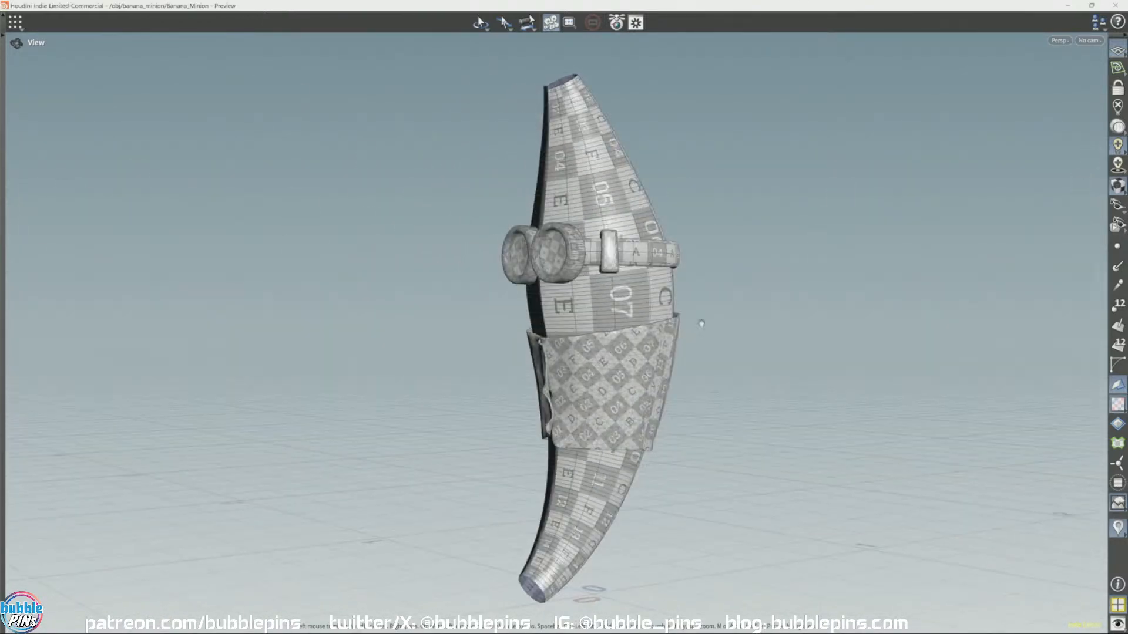
pyautogui.moveTo(841, 335); pyautogui.dragTo(185, 130)
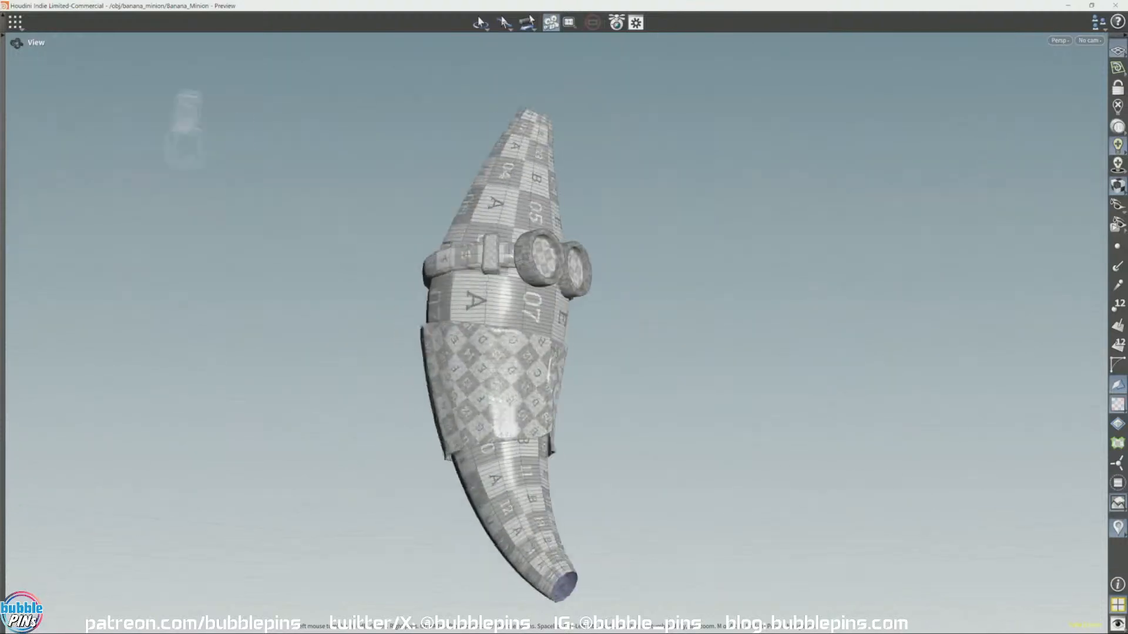
pyautogui.moveTo(541, 164); pyautogui.dragTo(576, 216)
pyautogui.moveTo(606, 277); pyautogui.dragTo(561, 325)
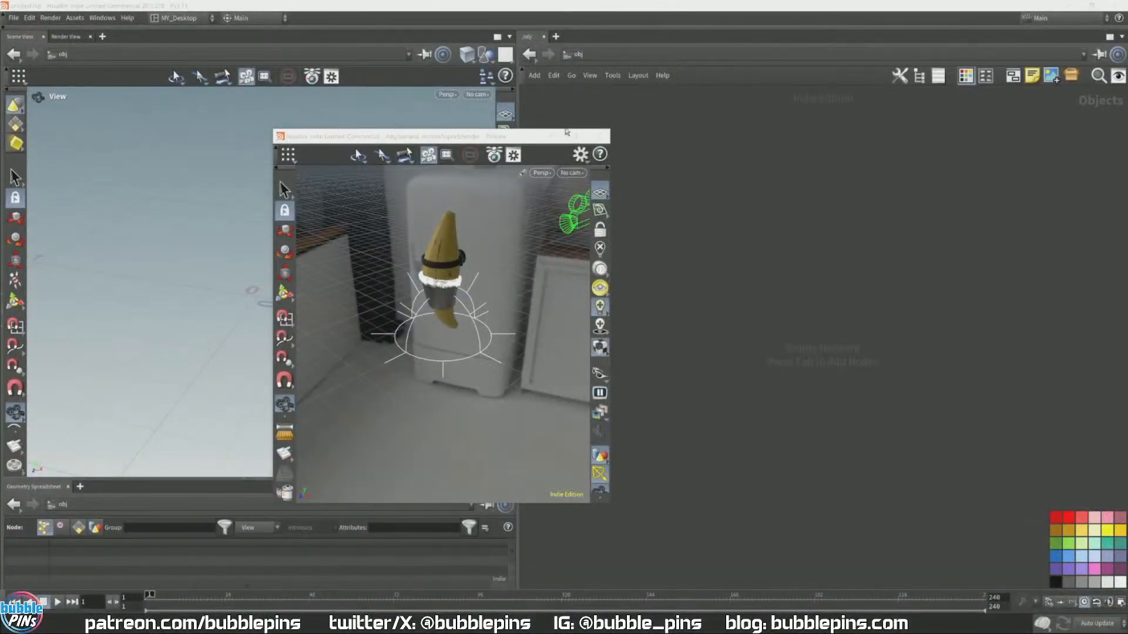
# Step: Maximize the banana minion's render preview, look through /cameras/camera1 and render it with Karma XPU
pyautogui.doubleClick(516, 137)
pyautogui.moveTo(558, 280); pyautogui.dragTo(521, 137)
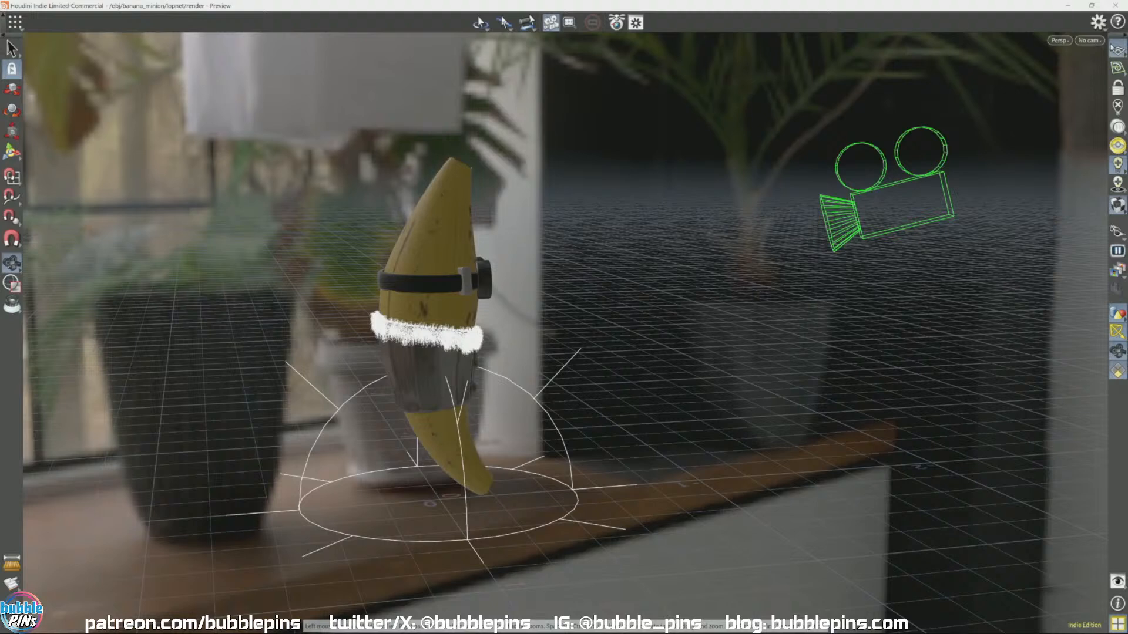
pyautogui.click(1089, 40)
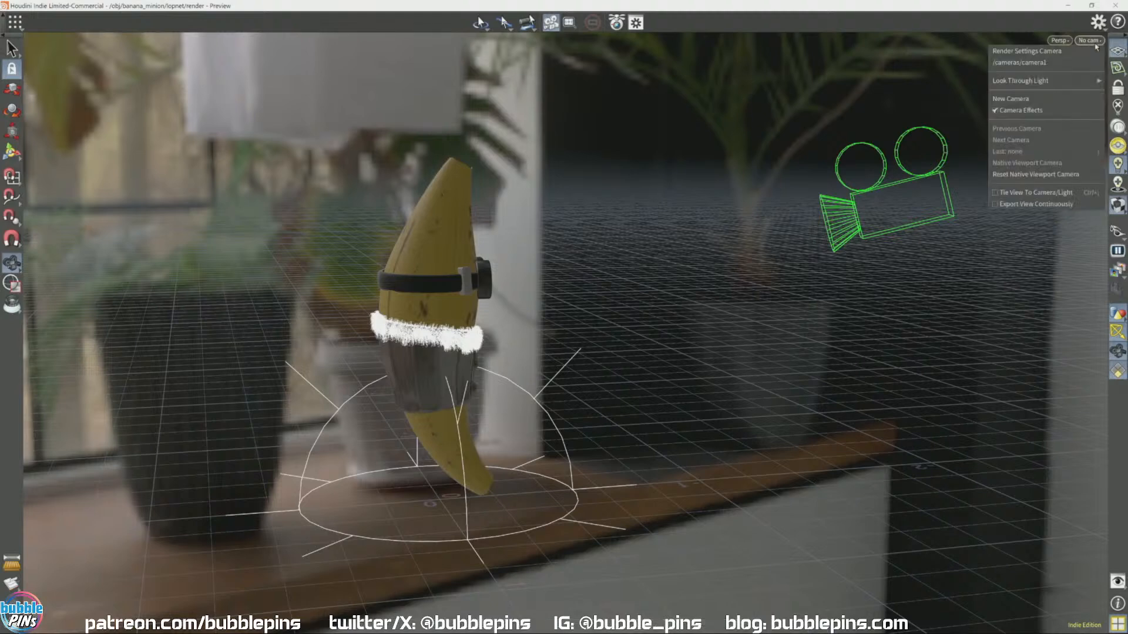
pyautogui.click(1028, 56)
pyautogui.click(1030, 39)
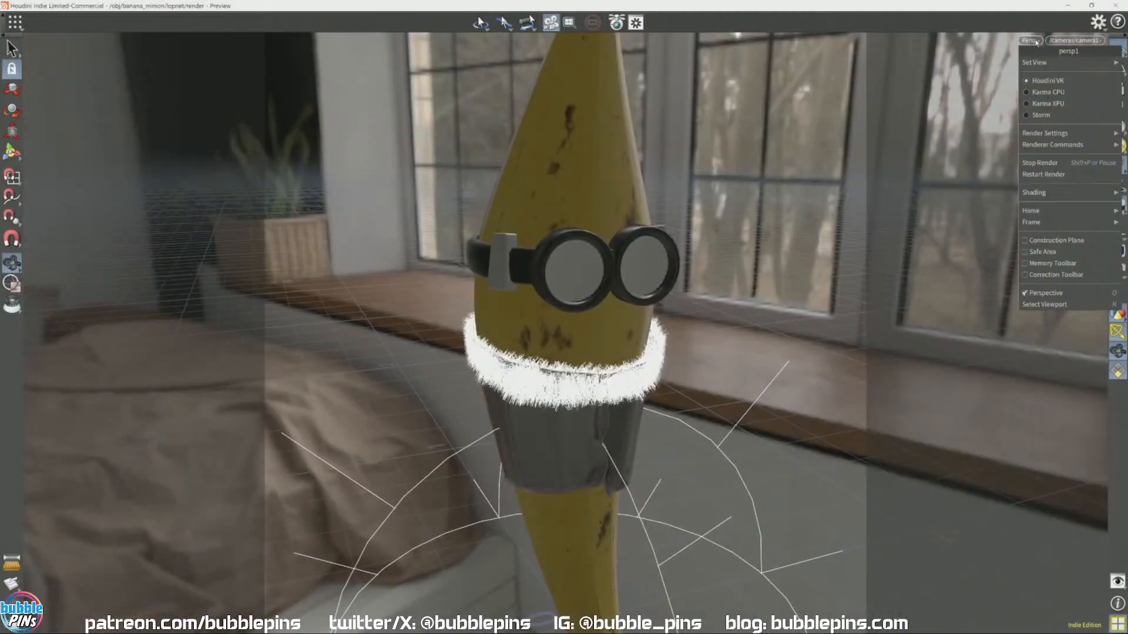
pyautogui.click(1033, 106)
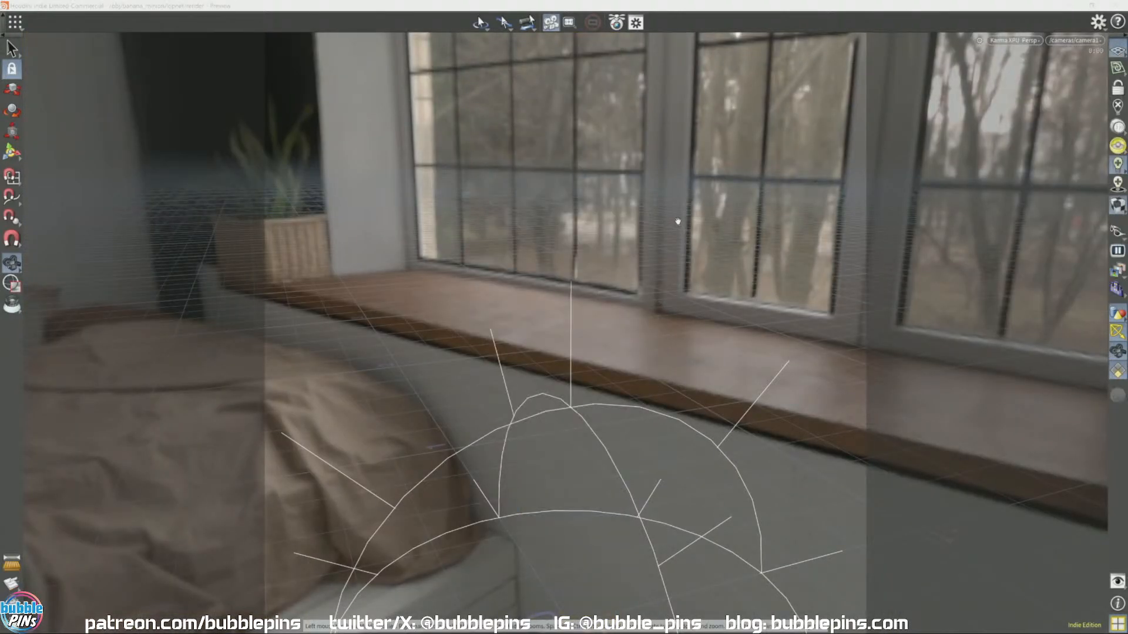
# Step: Turn off displaying environment lights as backgrounds in the preview's display options and close them
pyautogui.press('d')
pyautogui.click(703, 117)
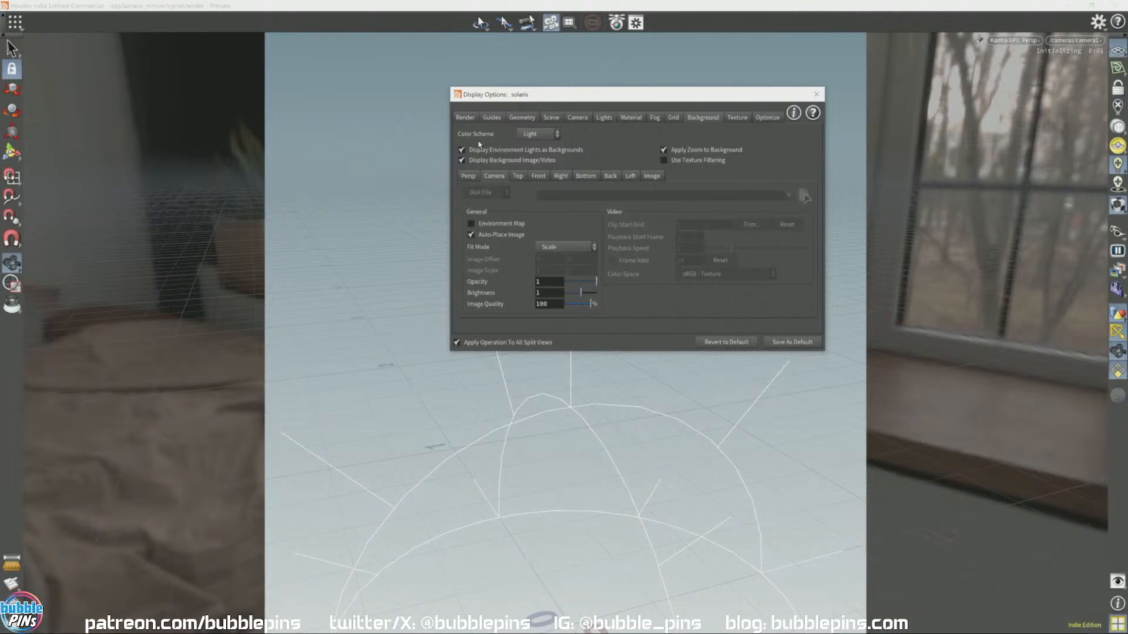
pyautogui.click(509, 152)
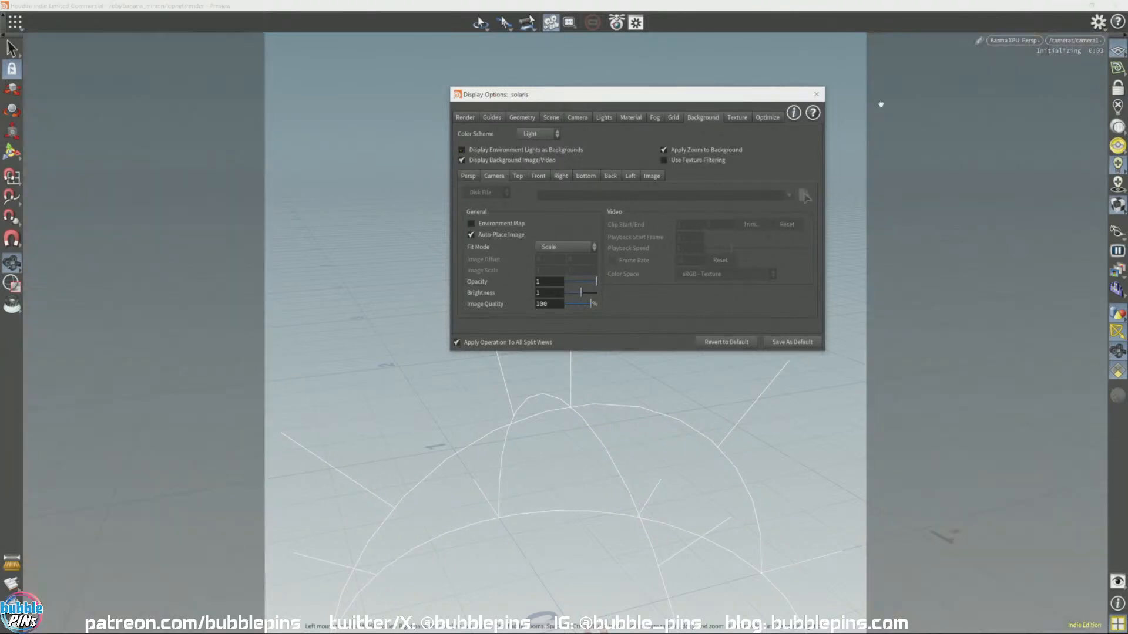
pyautogui.click(816, 94)
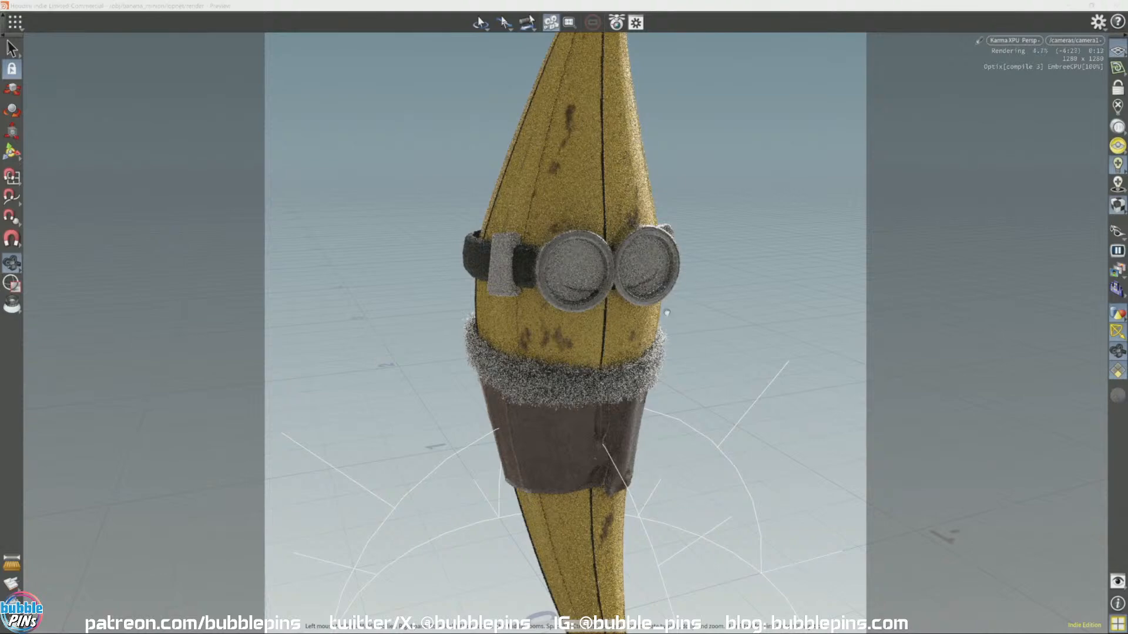
# Step: Examine the Karma XPU render of the banana minion, its goggles, fur trim and skirt, from several distances and angles
pyautogui.moveTo(616, 318); pyautogui.dragTo(616, 319)
pyautogui.scroll(-2, 649, 323)
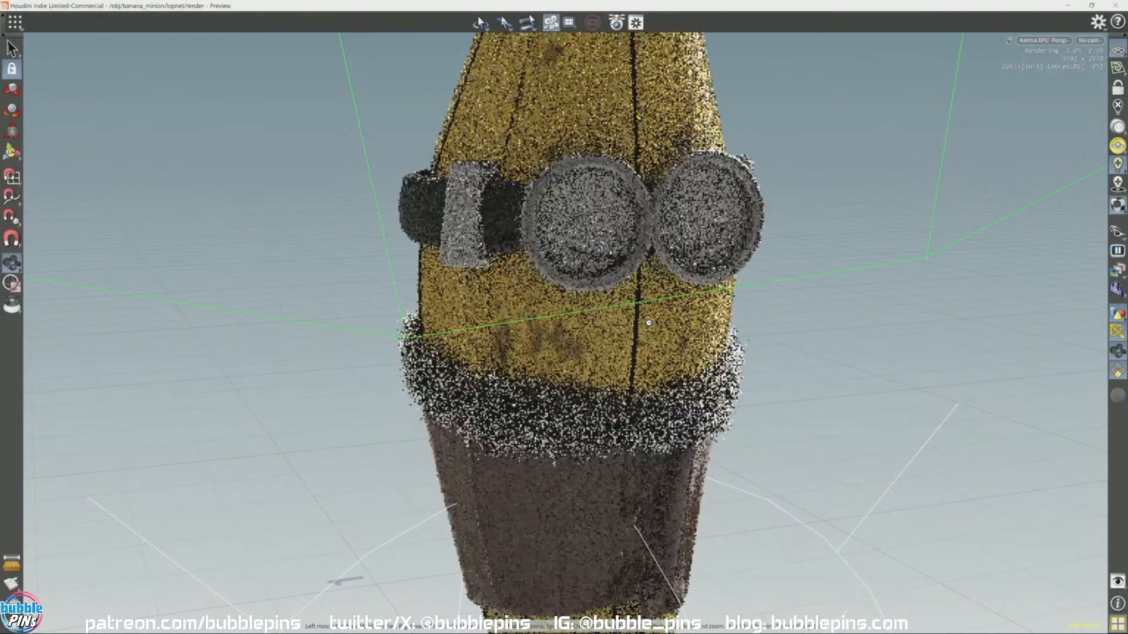
pyautogui.scroll(-3, 650, 324)
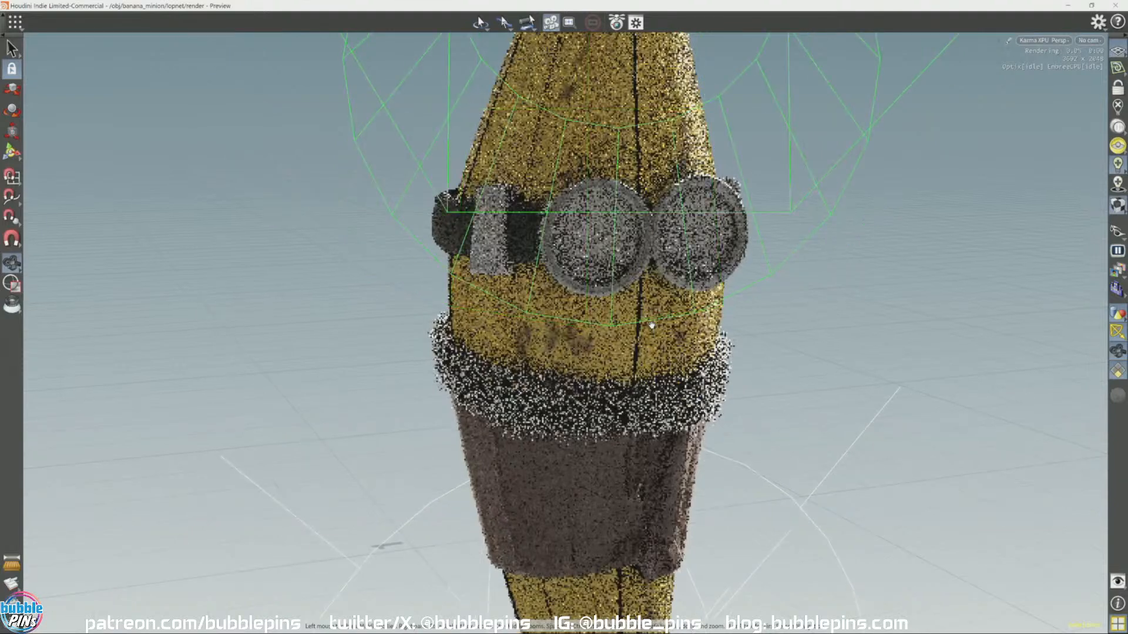
pyautogui.scroll(-5, 652, 326)
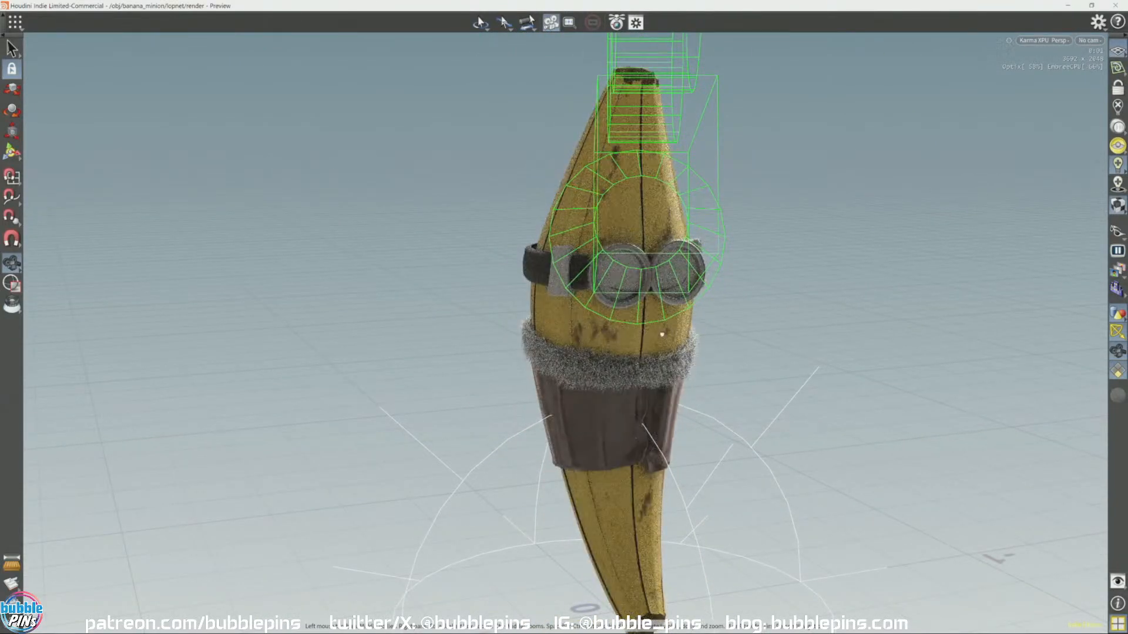
pyautogui.moveTo(662, 334); pyautogui.dragTo(571, 336)
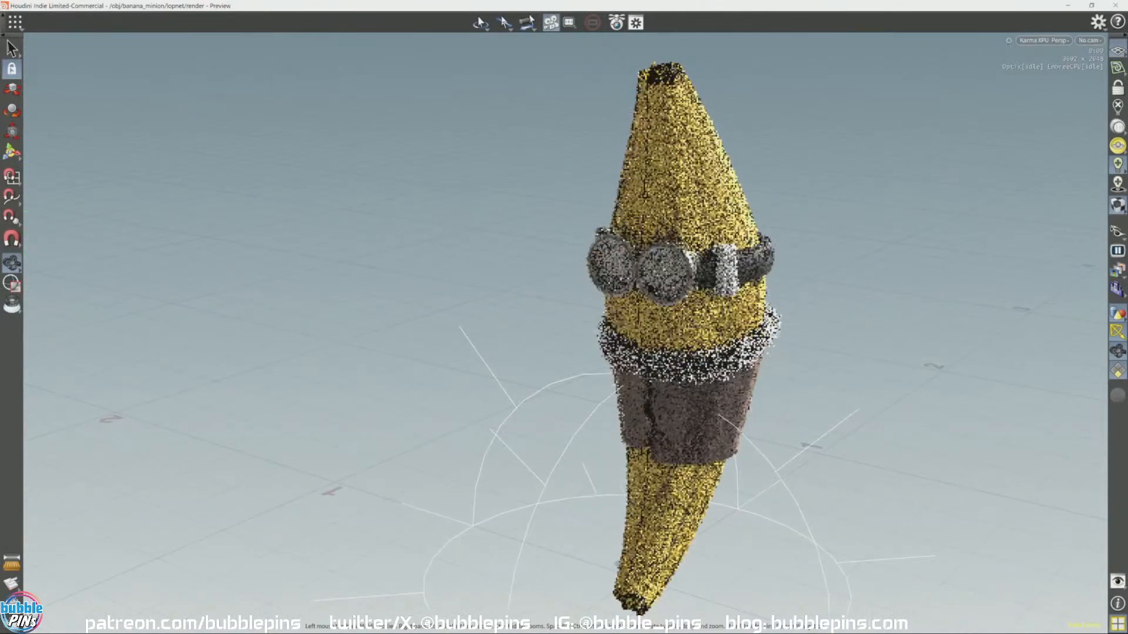
pyautogui.moveTo(776, 340); pyautogui.dragTo(691, 341, button='middle')
pyautogui.moveTo(655, 304); pyautogui.dragTo(654, 294)
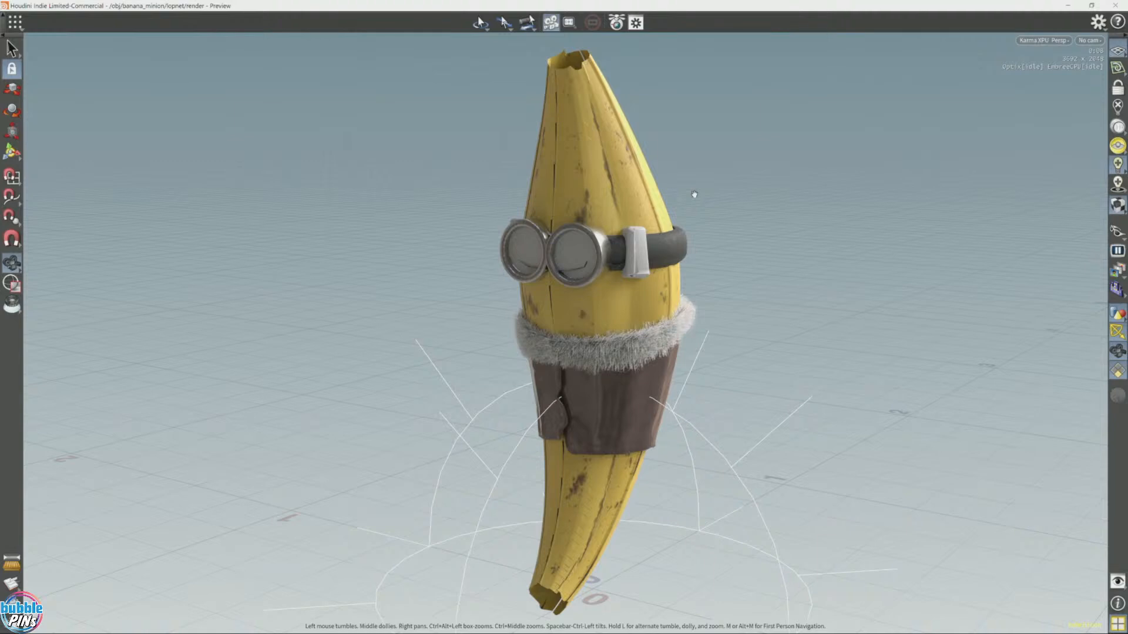
pyautogui.moveTo(668, 314); pyautogui.dragTo(630, 260)
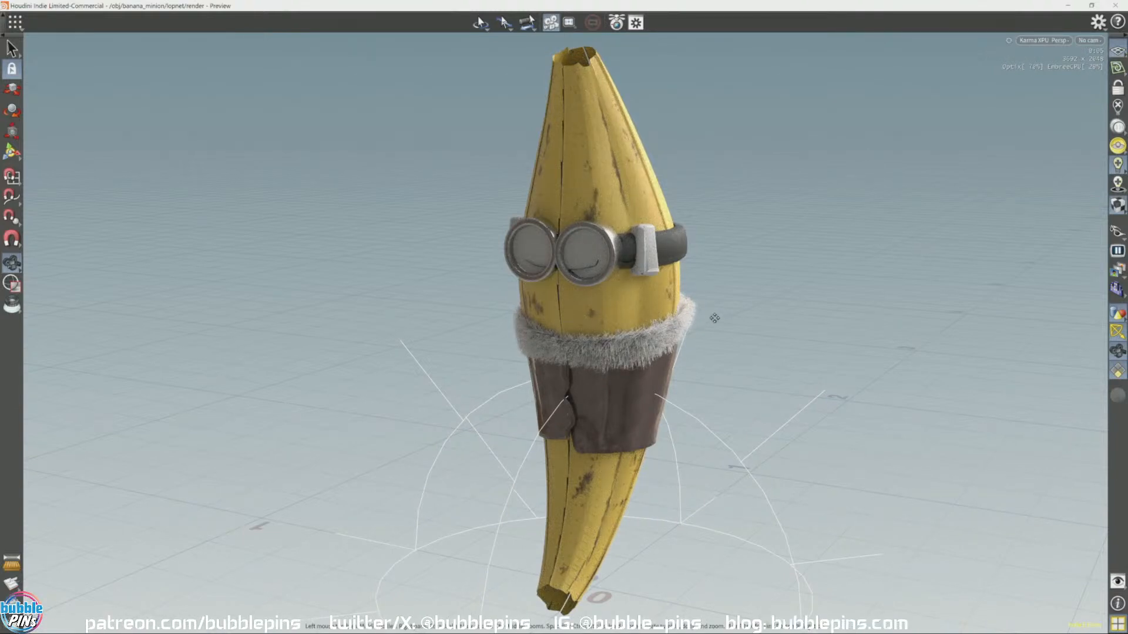
pyautogui.moveTo(711, 320); pyautogui.dragTo(756, 306)
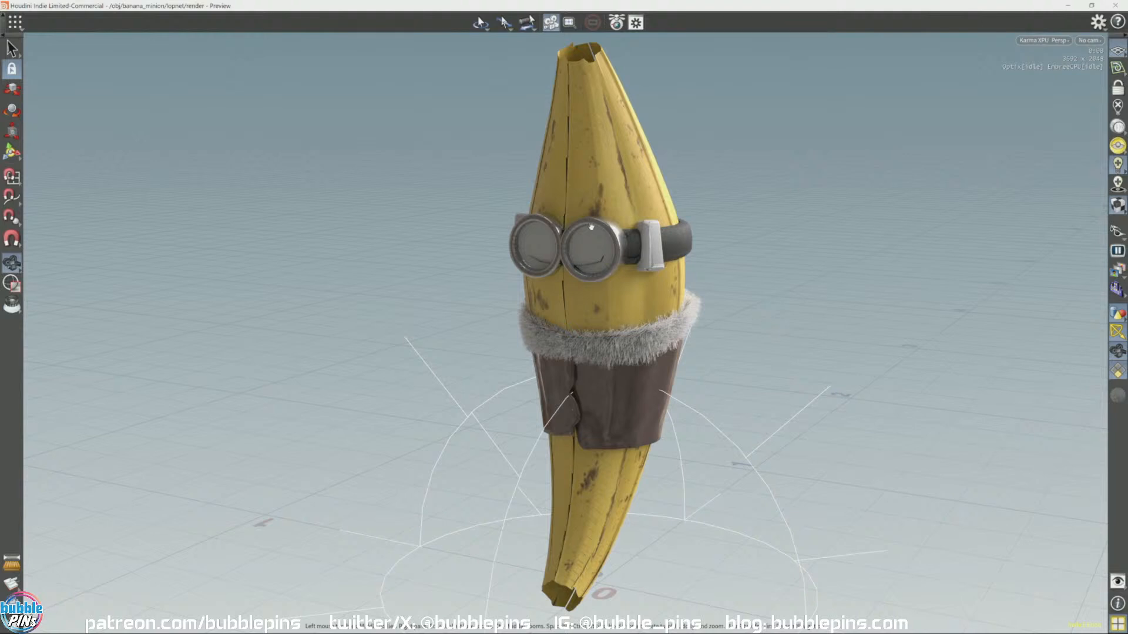
pyautogui.moveTo(737, 381); pyautogui.dragTo(723, 334)
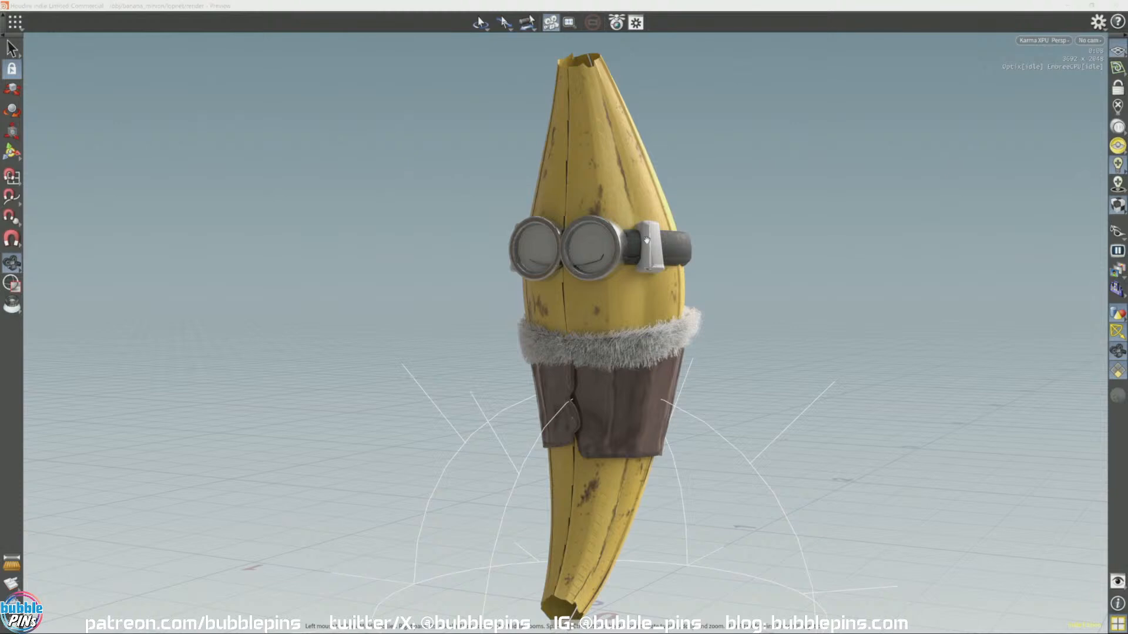
pyautogui.moveTo(635, 218); pyautogui.dragTo(614, 271)
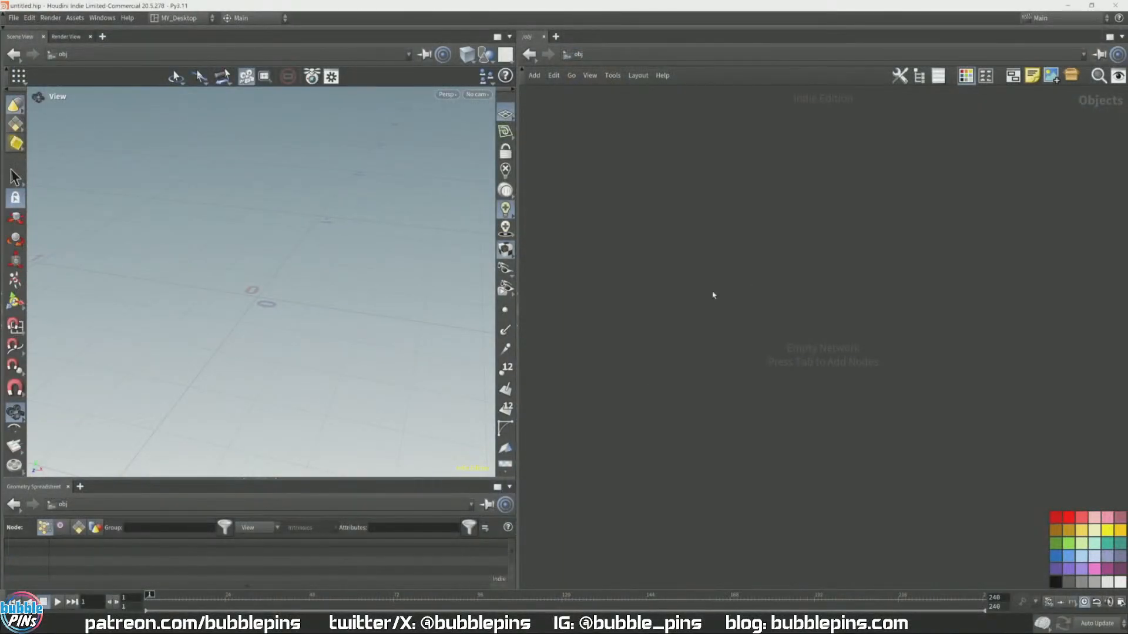
# Step: Paste the banana_minion and banana_popping_rig geometry objects into the empty scene and open banana_minion's network
pyautogui.hotkey('ctrl', 'v')
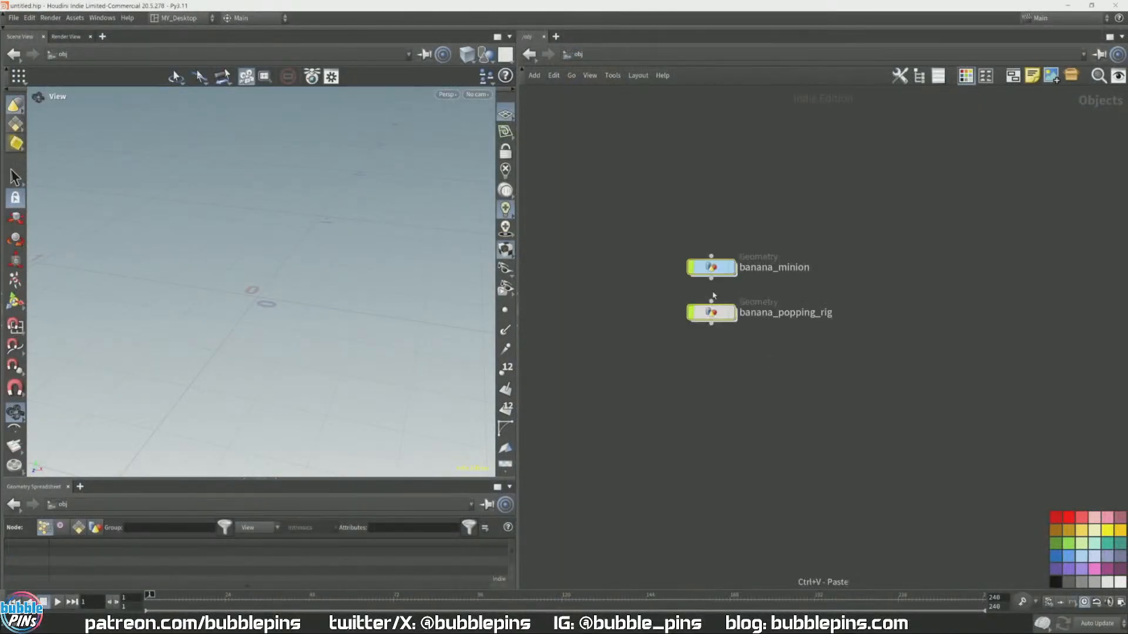
pyautogui.click(682, 318)
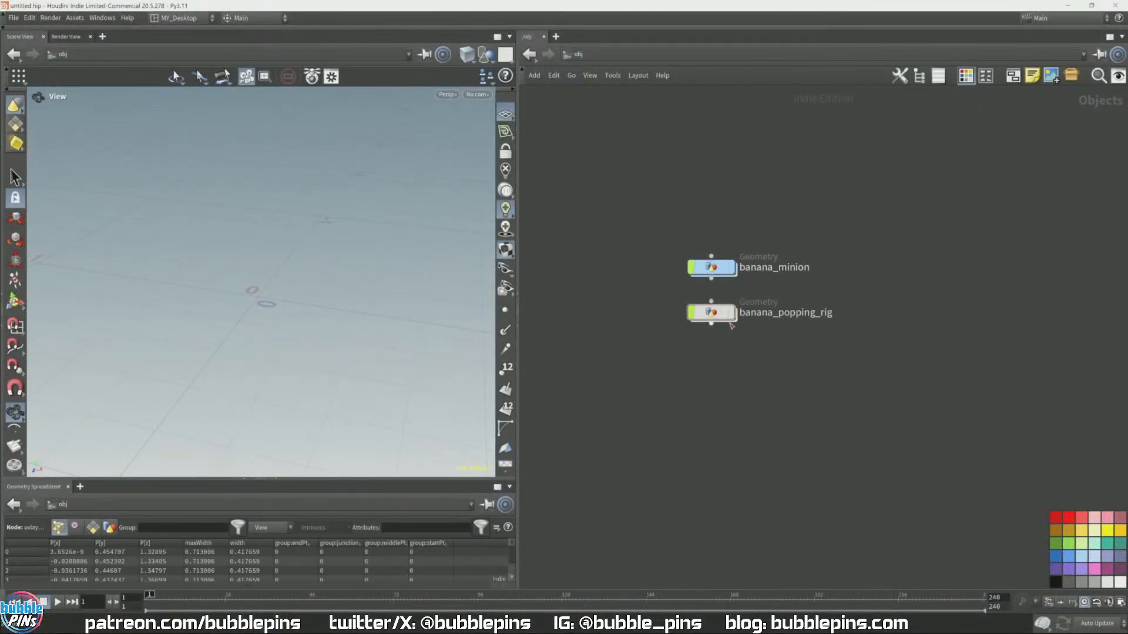
pyautogui.doubleClick(722, 268)
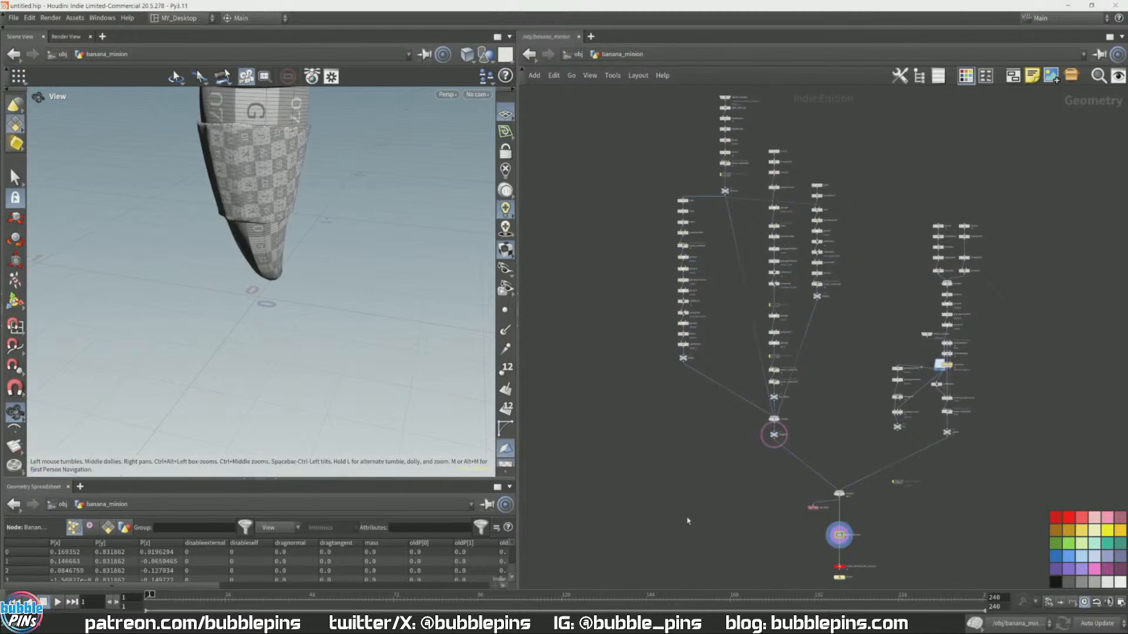
# Step: Show the Fur node's output and view the fur trim around the wireframe banana
pyautogui.scroll(5, 865, 338)
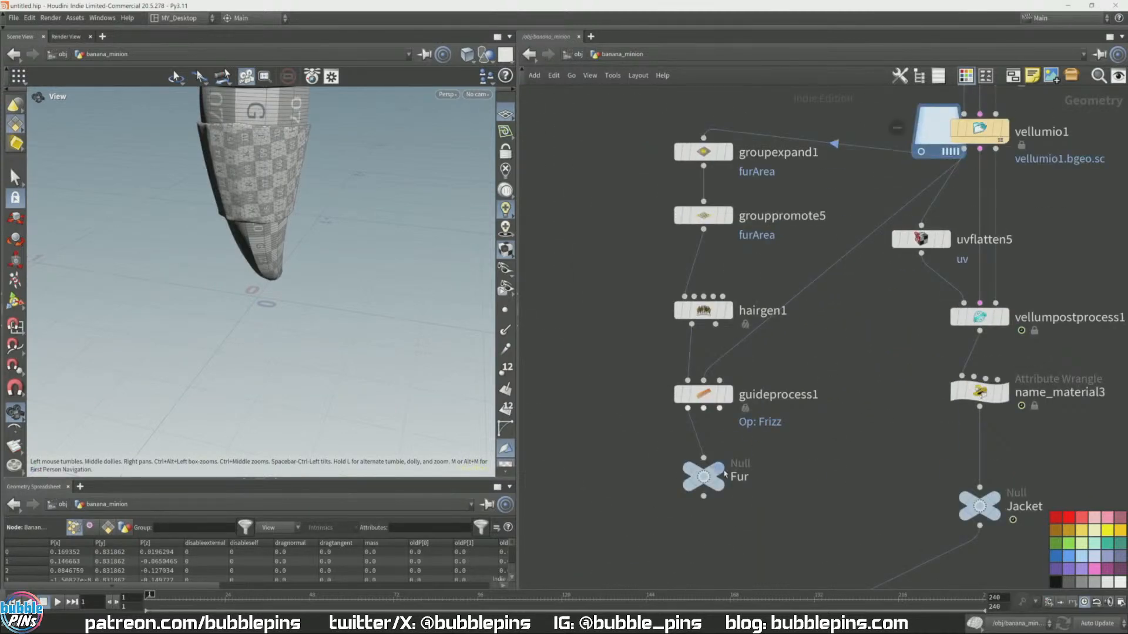
pyautogui.moveTo(327, 281); pyautogui.dragTo(334, 405, button='right')
pyautogui.moveTo(347, 270); pyautogui.dragTo(340, 214)
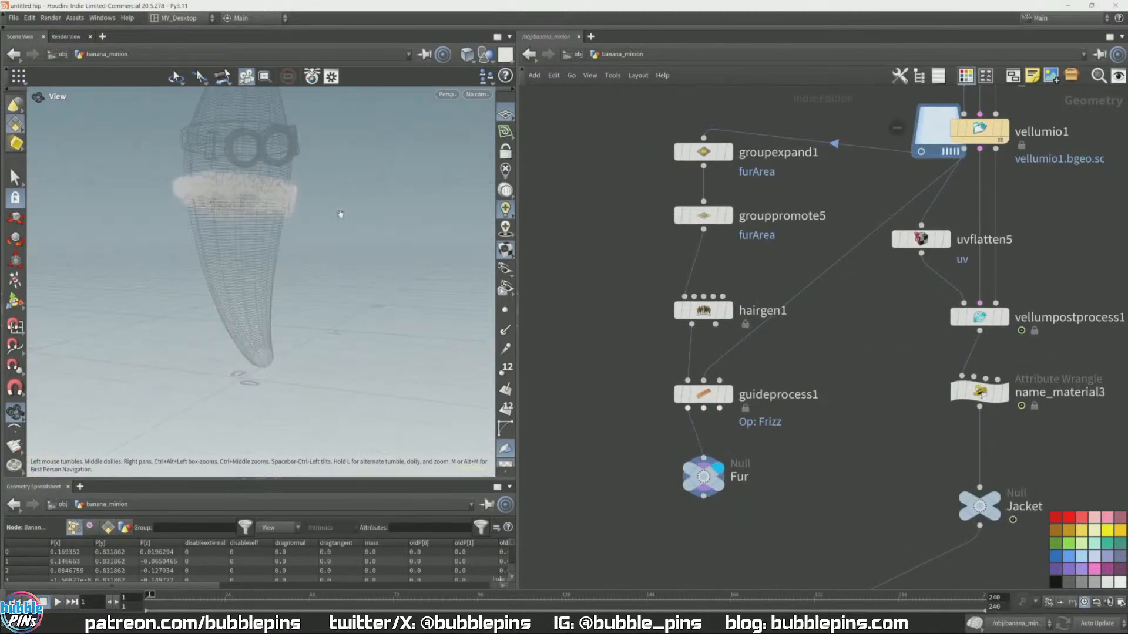
pyautogui.moveTo(340, 213); pyautogui.dragTo(372, 307, button='right')
pyautogui.scroll(-4, 871, 416)
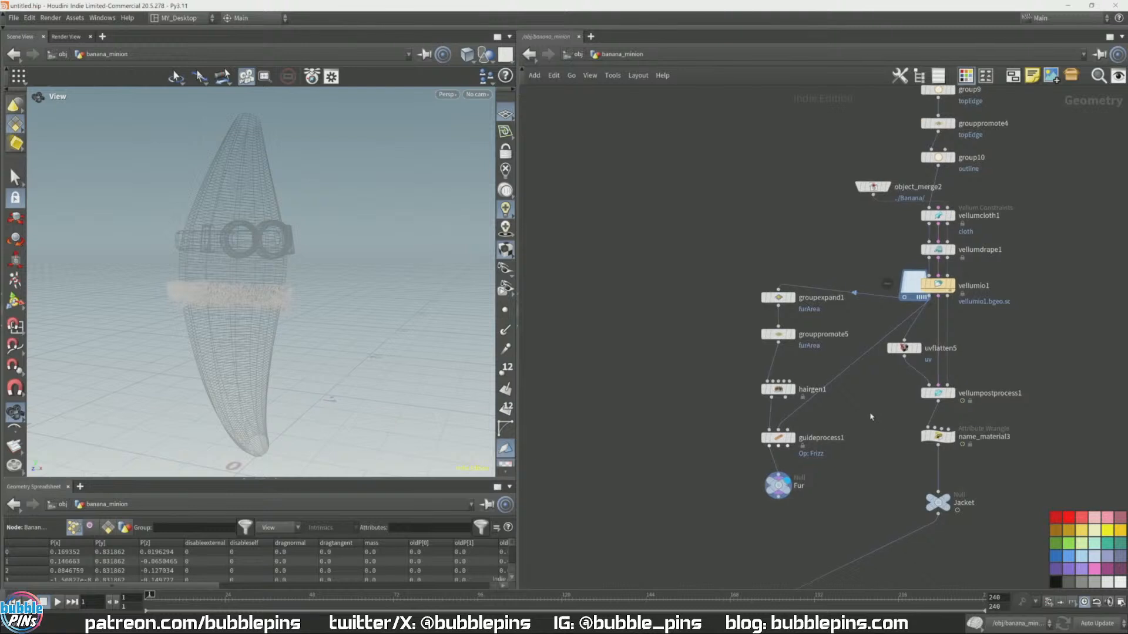
# Step: Frame the cached jacket cloth at vellumio1, and show the vellumdrape1 result with its parameters
pyautogui.click(904, 284)
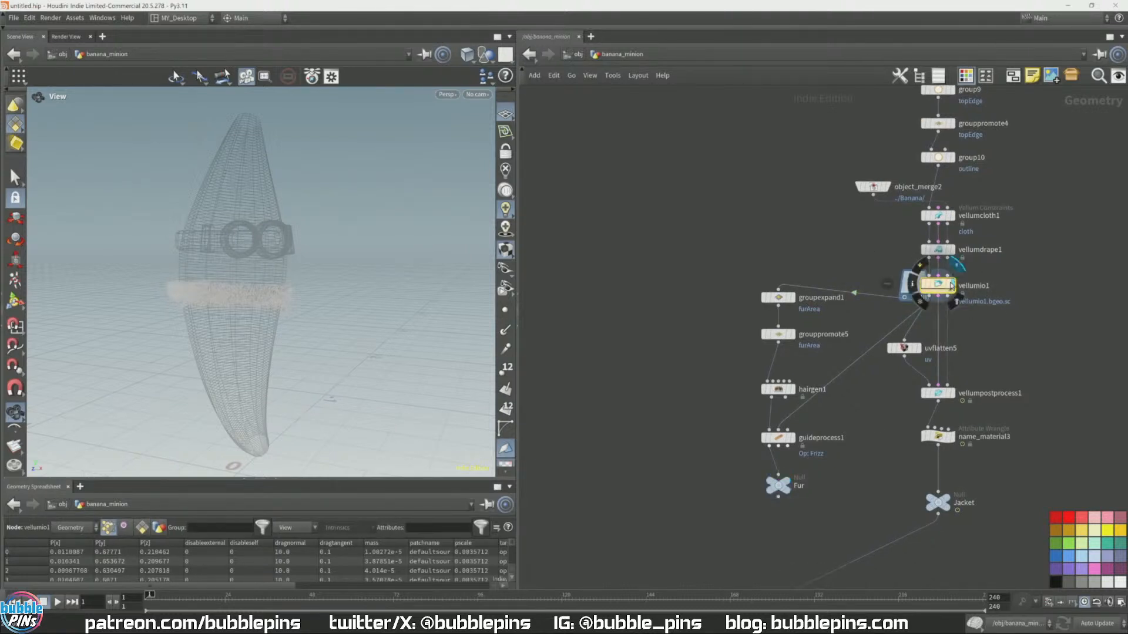
pyautogui.press('f')
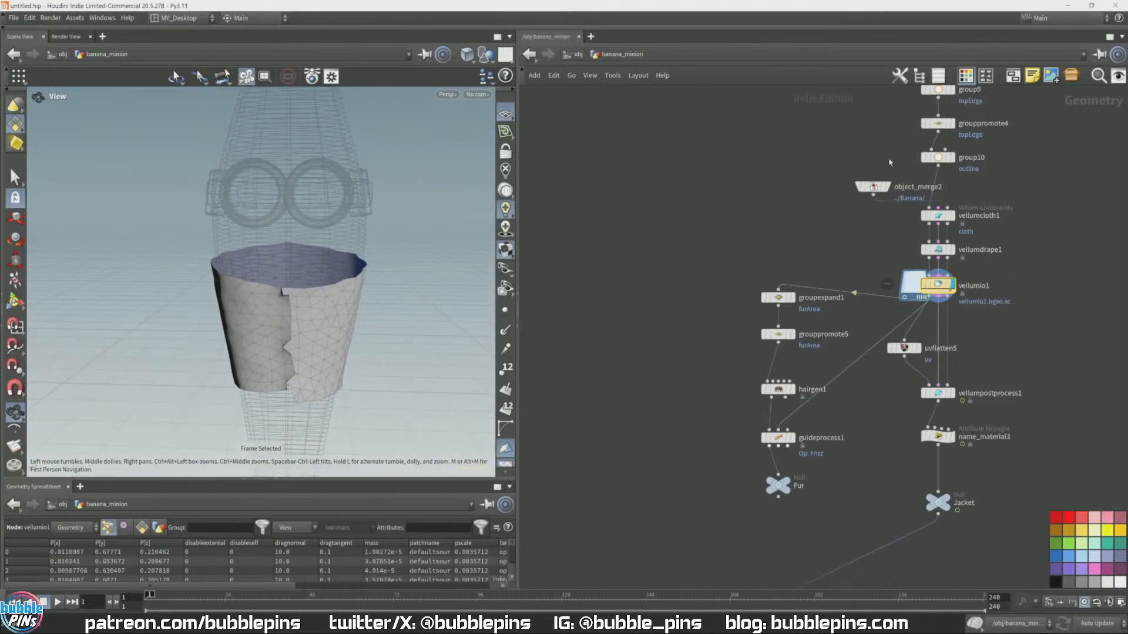
pyautogui.click(951, 216)
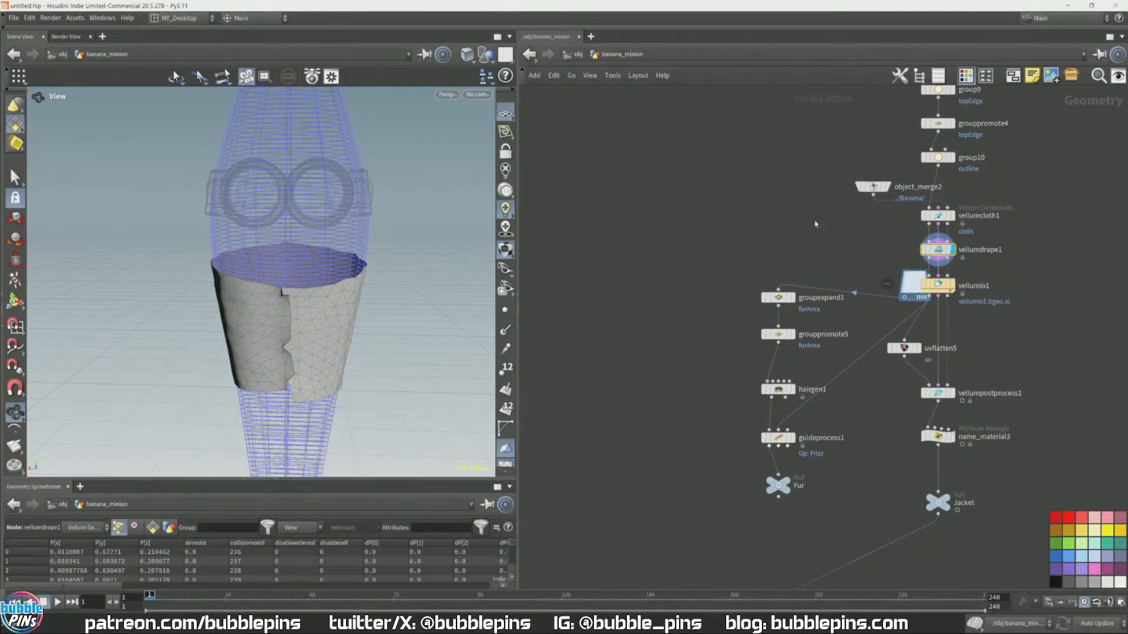
pyautogui.press('p')
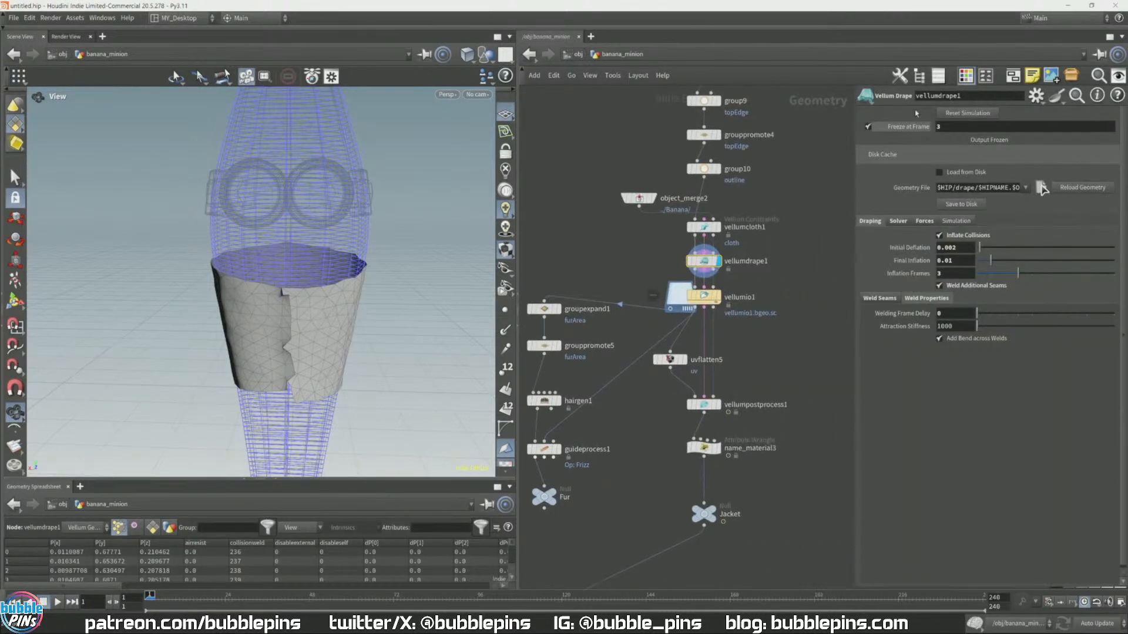
# Step: Compare the flat vellumcloth1 panels with the vellumdrape1 jacket, switching the drape's Freeze at Frame off and back on
pyautogui.click(717, 226)
pyautogui.moveTo(364, 364); pyautogui.dragTo(285, 256)
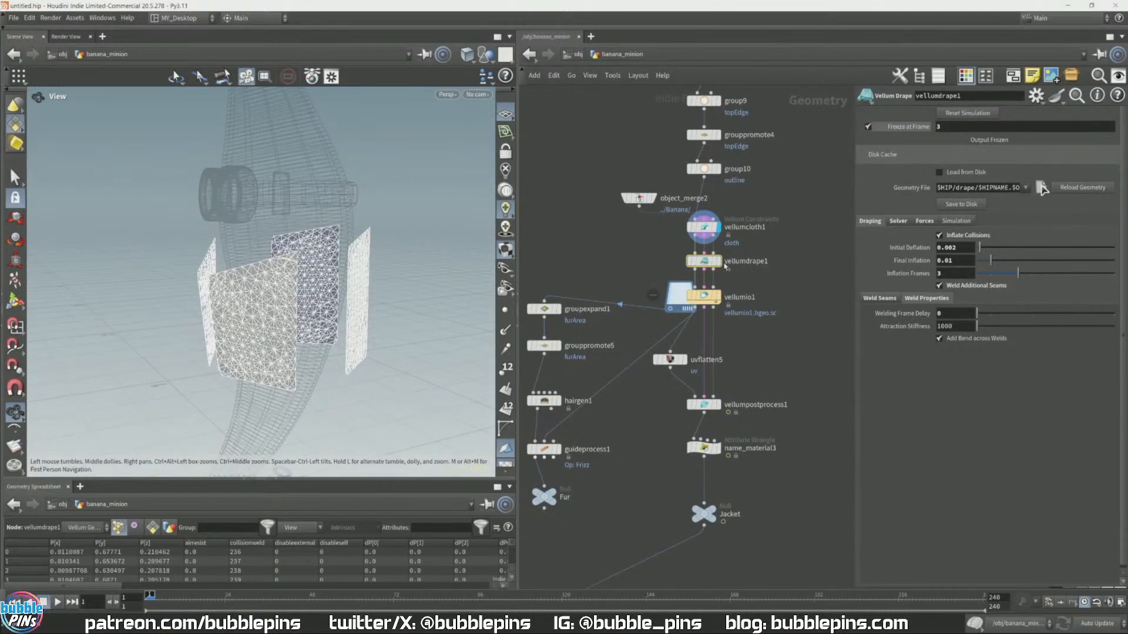
pyautogui.click(720, 262)
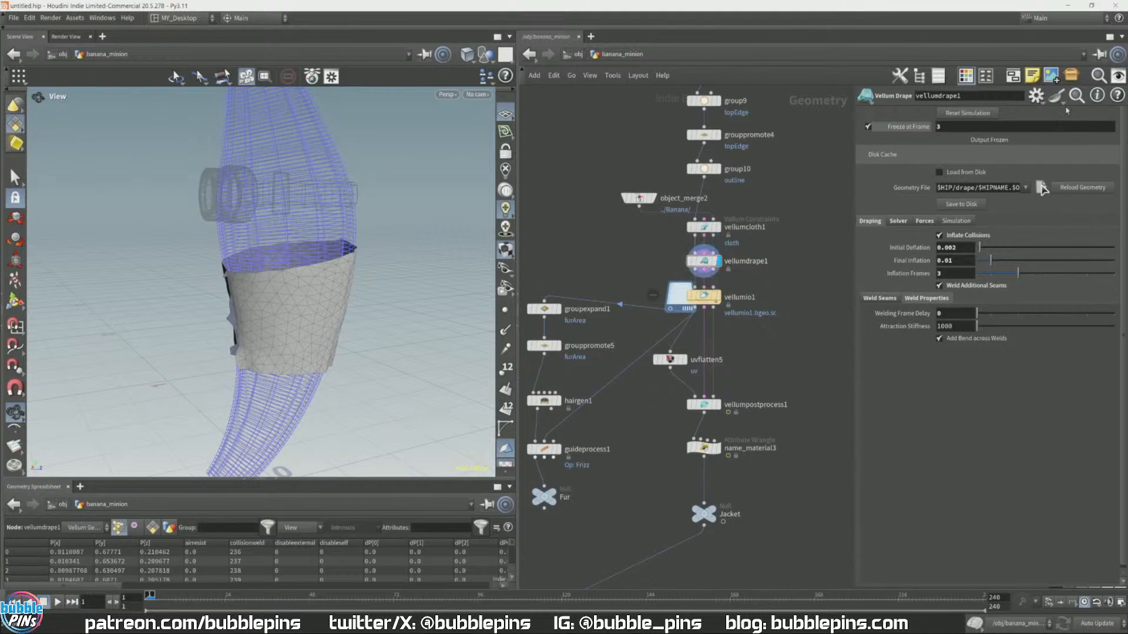
pyautogui.click(868, 126)
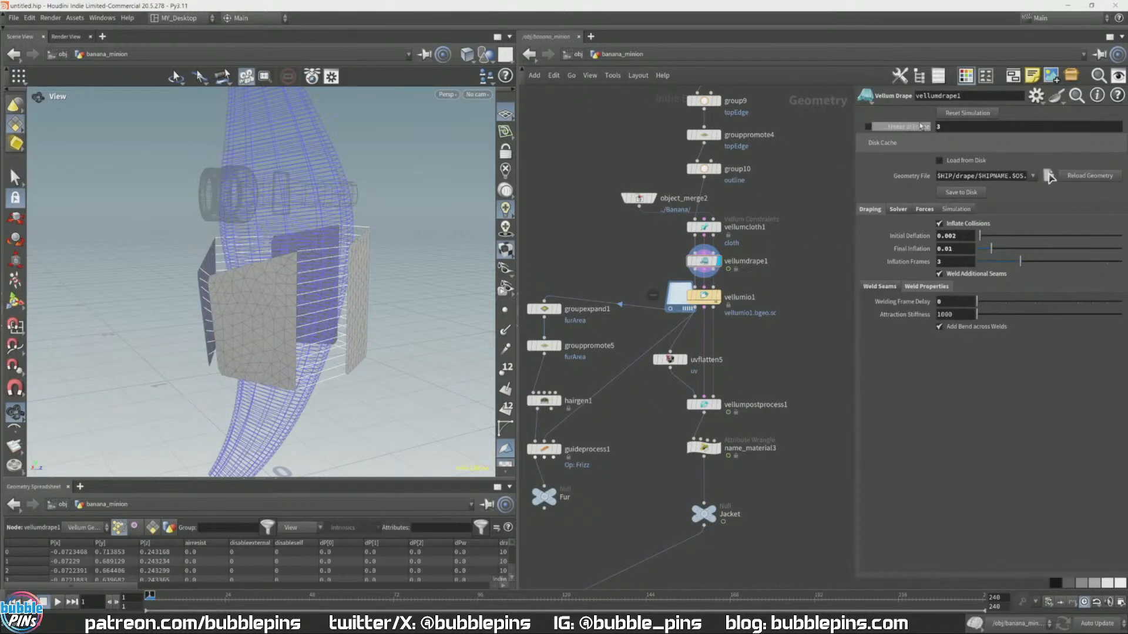
pyautogui.click(869, 128)
# Step: Inspect the furArea group at grouppromote5 and the hair that hairgen1 grows from it, up close
pyautogui.moveTo(525, 398); pyautogui.dragTo(642, 342, button='middle')
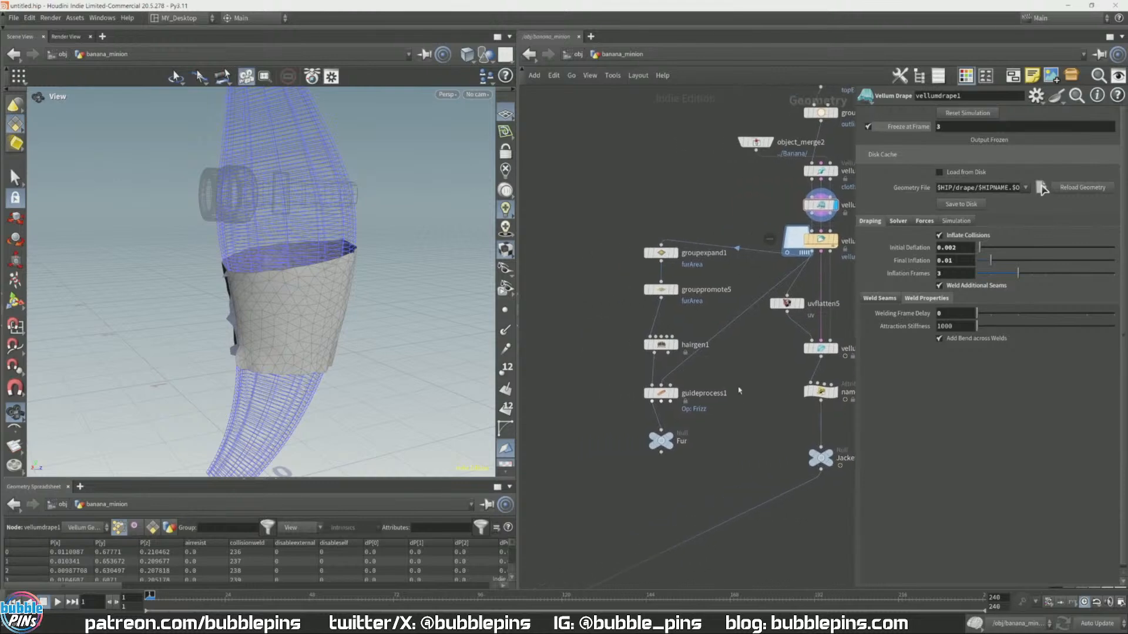
pyautogui.click(659, 252)
pyautogui.click(674, 289)
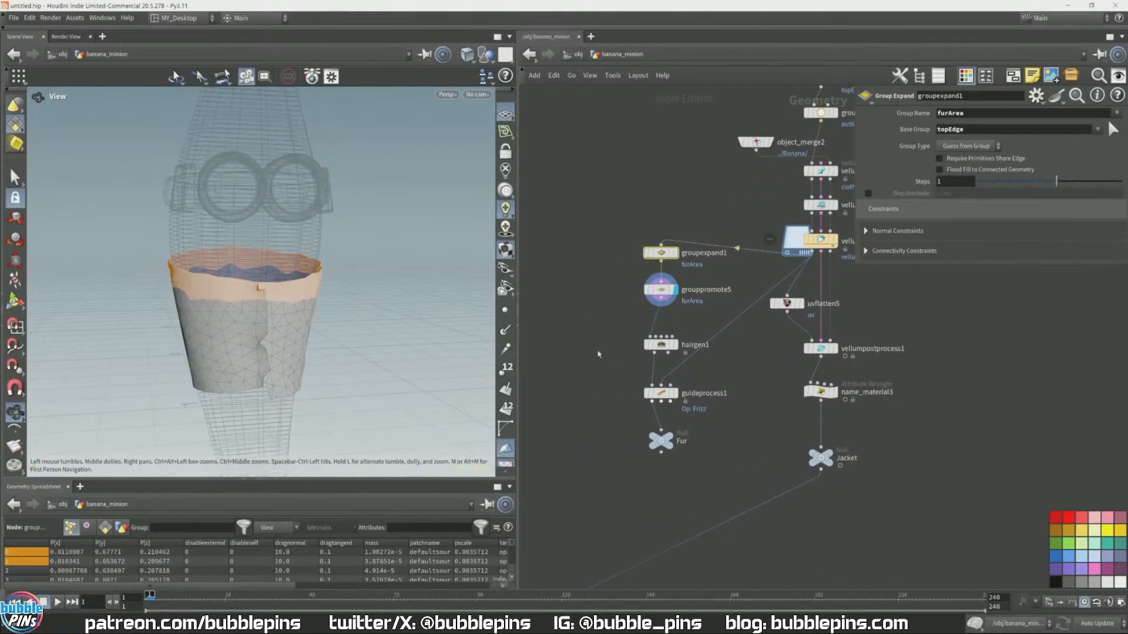
pyautogui.click(699, 348)
pyautogui.click(676, 344)
pyautogui.moveTo(253, 276); pyautogui.dragTo(397, 146)
pyautogui.scroll(5, 279, 271)
# Step: Set the viewport background's color scheme to Dark in the display options, close them and view the hair band
pyautogui.press('d')
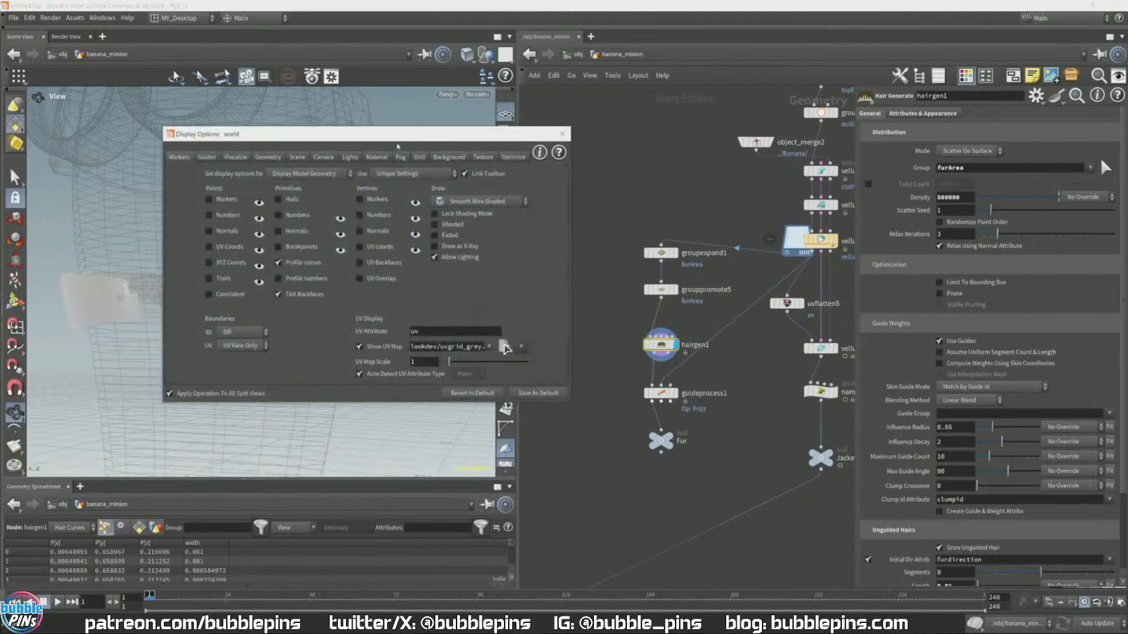
pyautogui.click(449, 158)
pyautogui.click(254, 173)
pyautogui.click(245, 198)
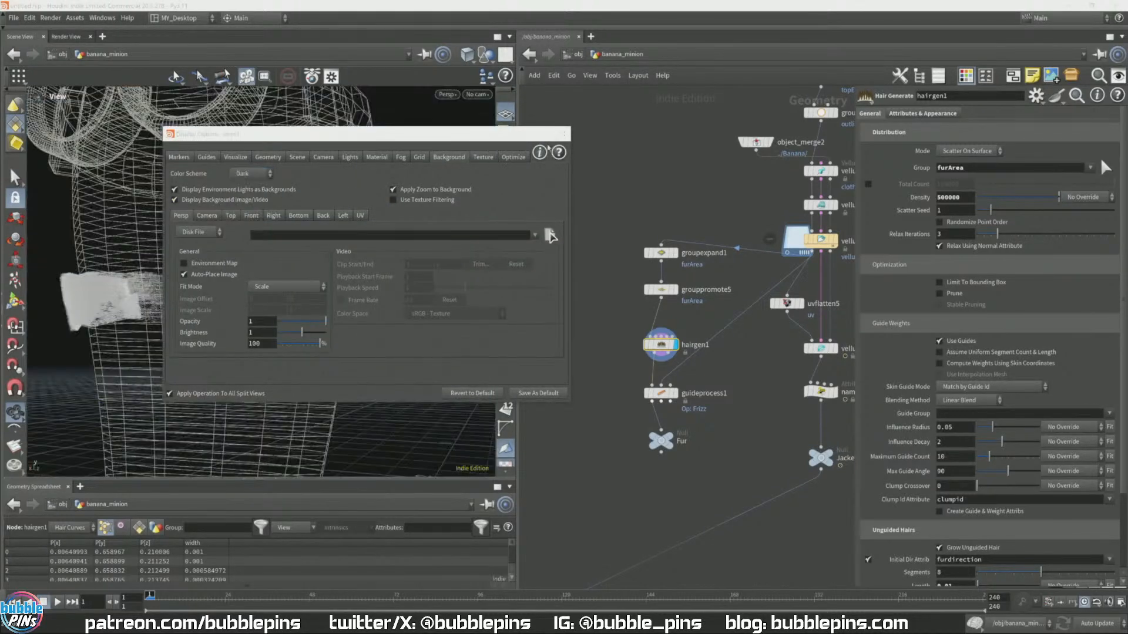
pyautogui.click(560, 134)
pyautogui.moveTo(326, 281); pyautogui.dragTo(383, 212)
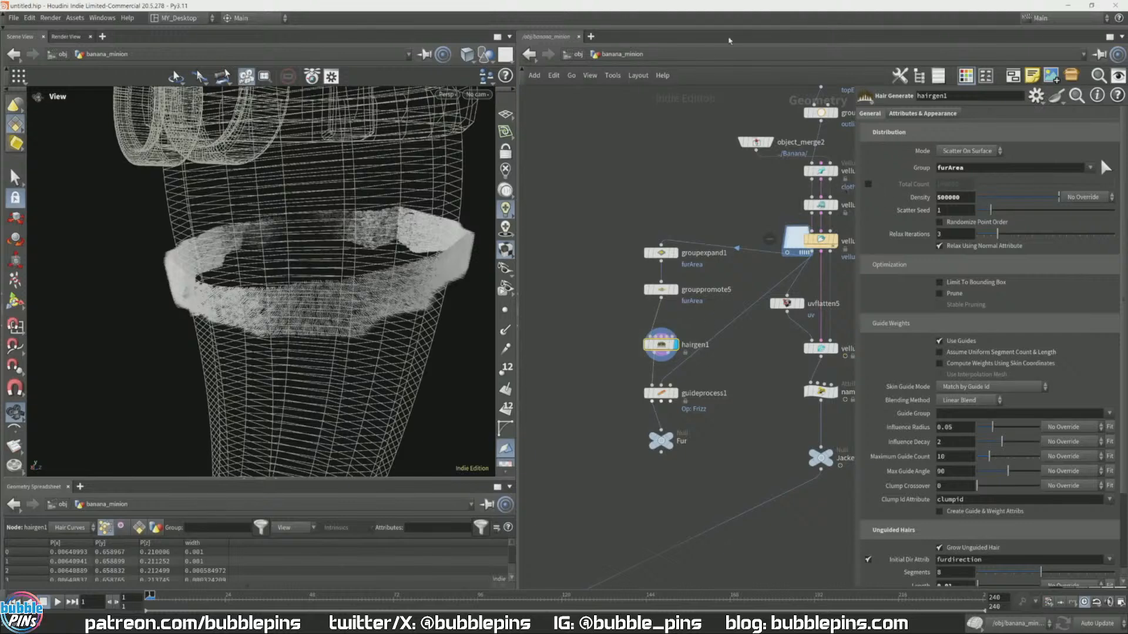
# Step: Check banana_minion's Shade Open Curves In Viewport setting at object level and reopen its network
pyautogui.click(578, 54)
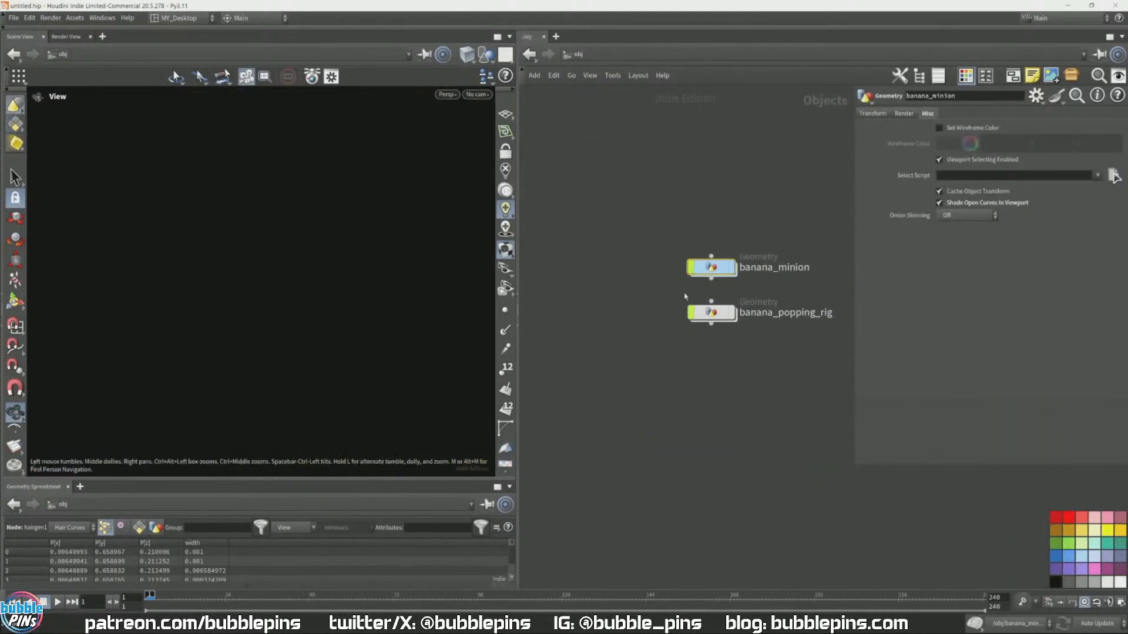
pyautogui.moveTo(649, 220); pyautogui.dragTo(764, 297)
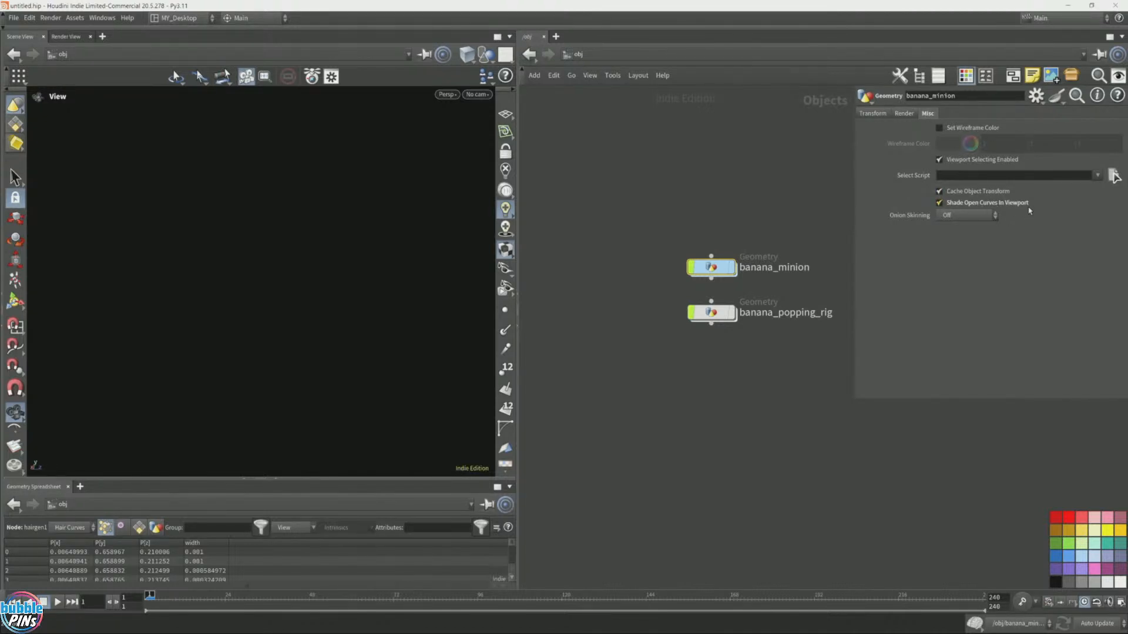
pyautogui.doubleClick(712, 267)
# Step: Check the Shade Open Curves wireframe setting in the viewport's geometry display options and close them
pyautogui.moveTo(439, 280); pyautogui.dragTo(360, 274)
pyautogui.press('d')
pyautogui.moveTo(401, 136); pyautogui.dragTo(612, 347)
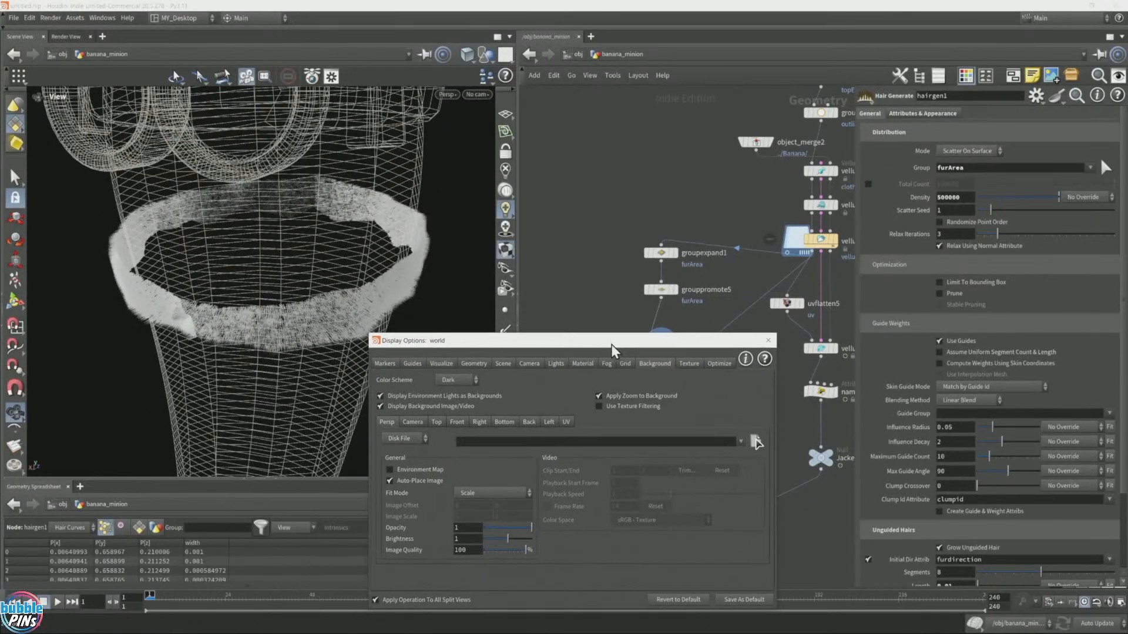
pyautogui.click(473, 364)
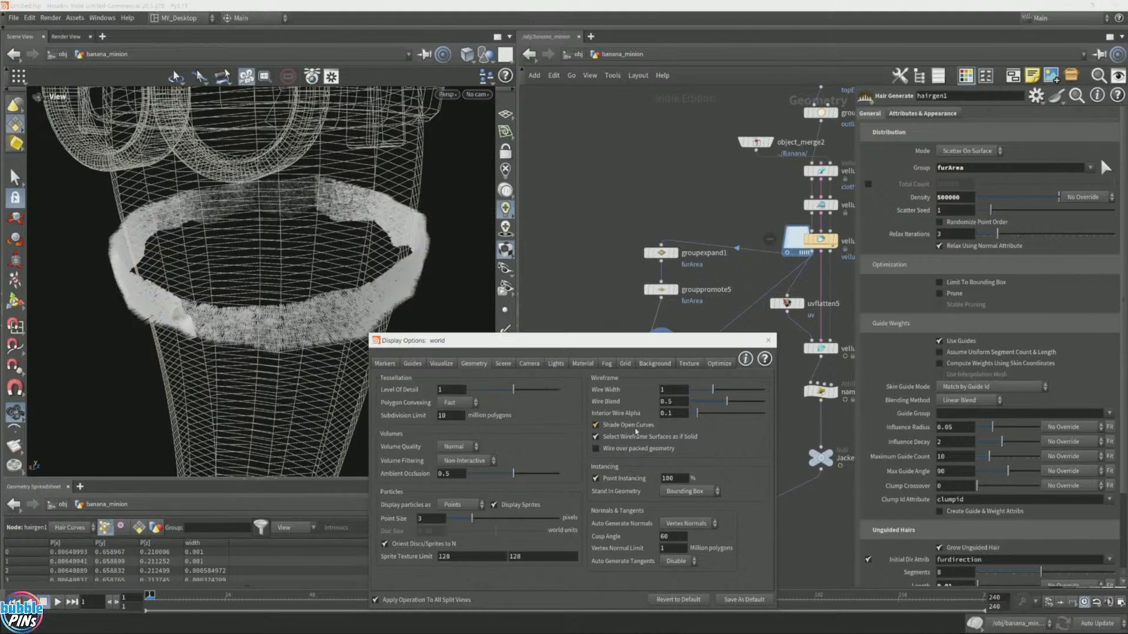
pyautogui.click(767, 341)
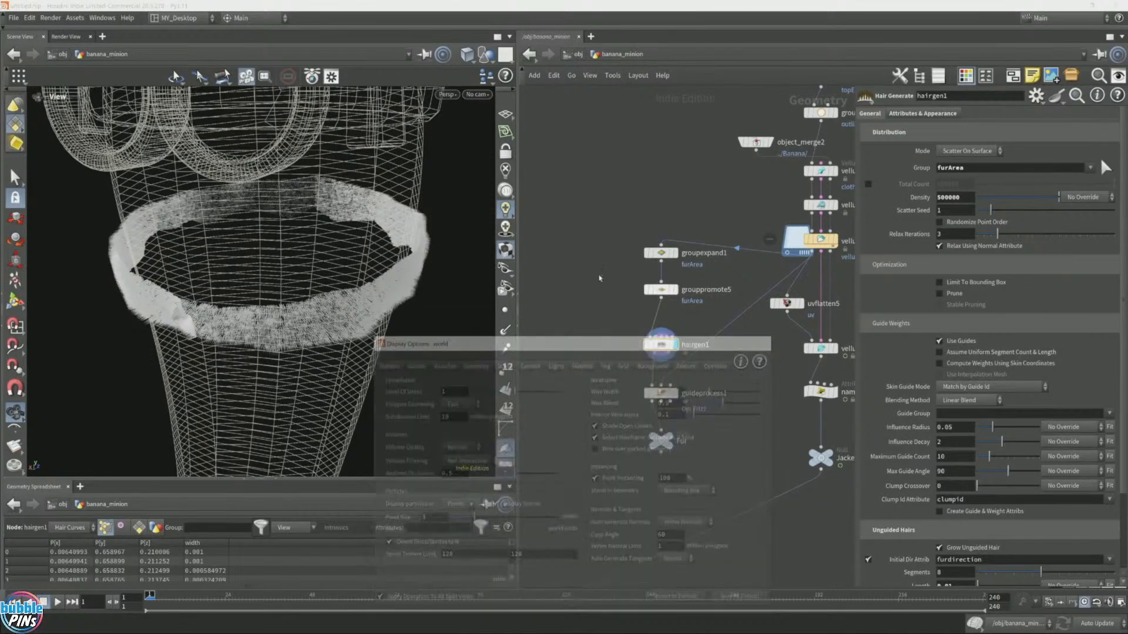
# Step: Examine the hair strands generated by hairgen1 around the banana from the front, above and close up
pyautogui.moveTo(446, 293); pyautogui.dragTo(529, 337)
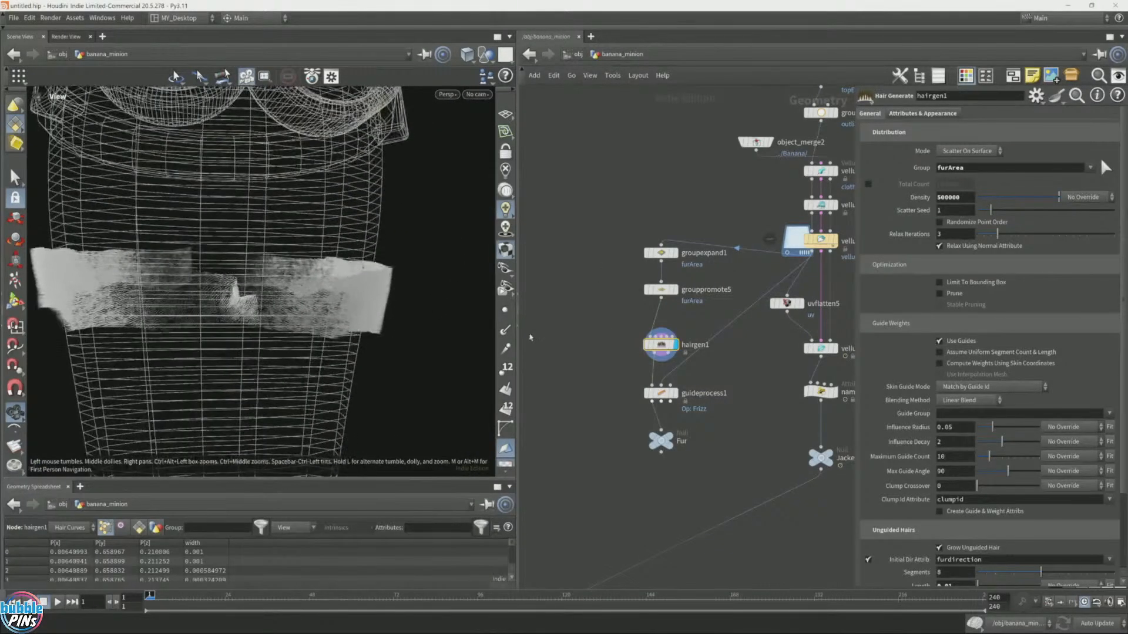
pyautogui.click(503, 311)
pyautogui.click(503, 315)
pyautogui.moveTo(423, 276); pyautogui.dragTo(417, 354)
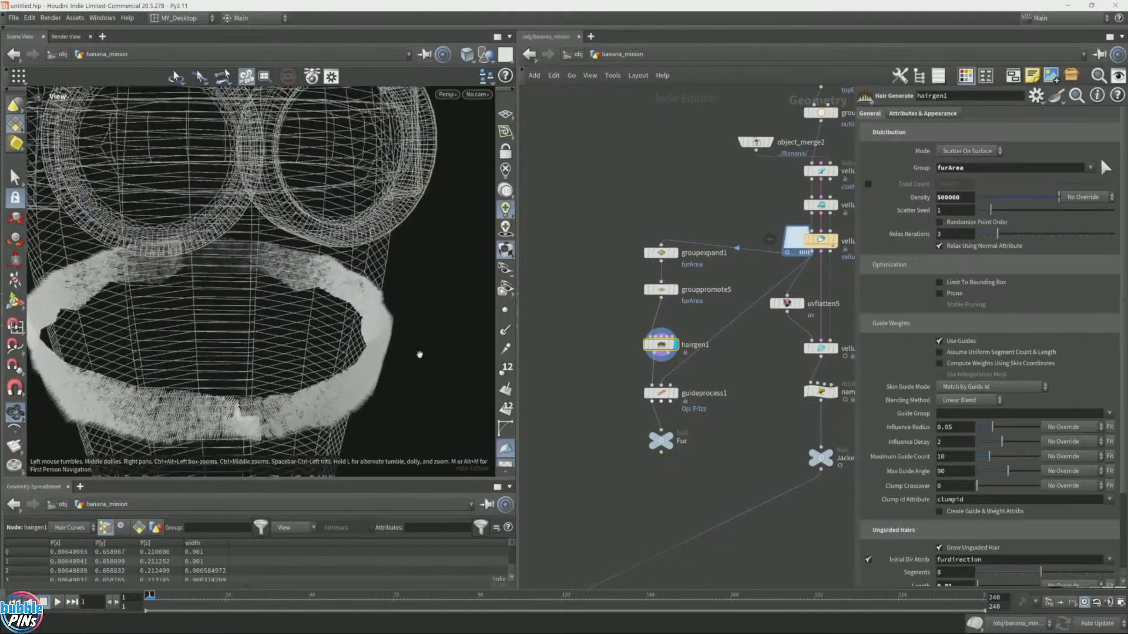
pyautogui.moveTo(418, 354); pyautogui.dragTo(379, 351, button='middle')
pyautogui.moveTo(379, 351); pyautogui.dragTo(323, 344)
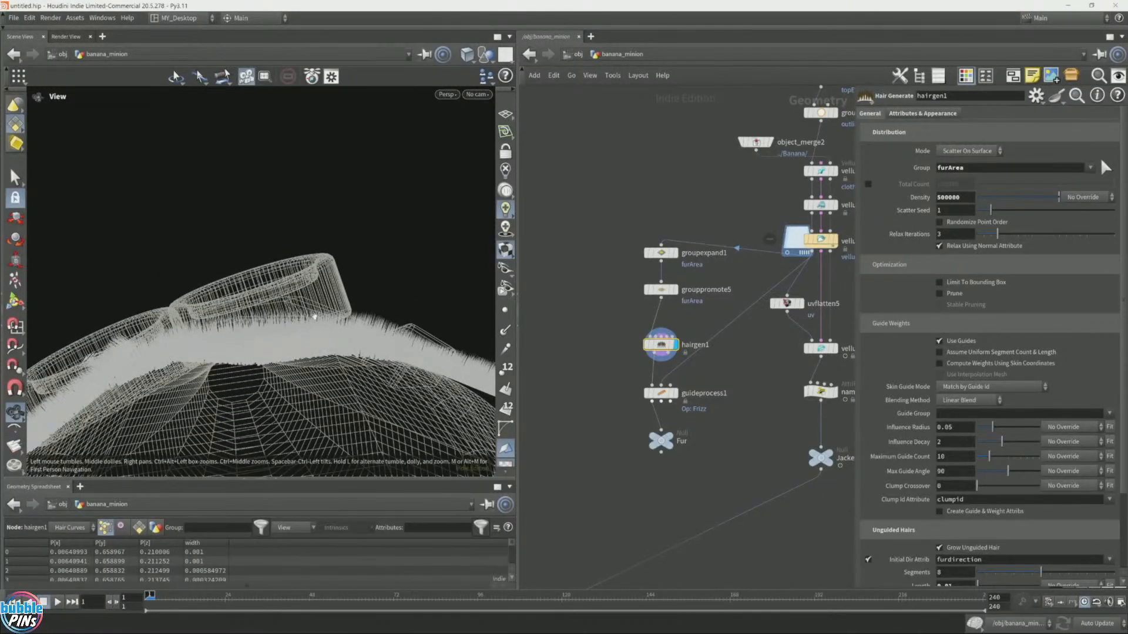
pyautogui.moveTo(343, 268); pyautogui.dragTo(368, 408)
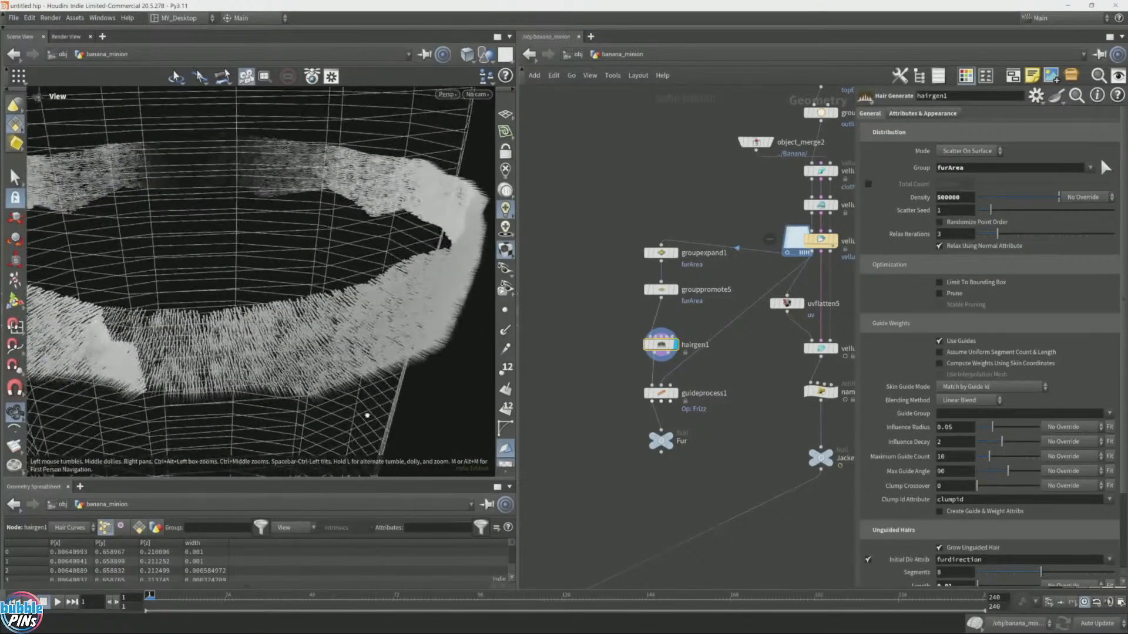
# Step: Show the guideprocess1 Frizz result with its parameters, view the whole fur trim and return to the object level
pyautogui.scroll(-4, 594, 304)
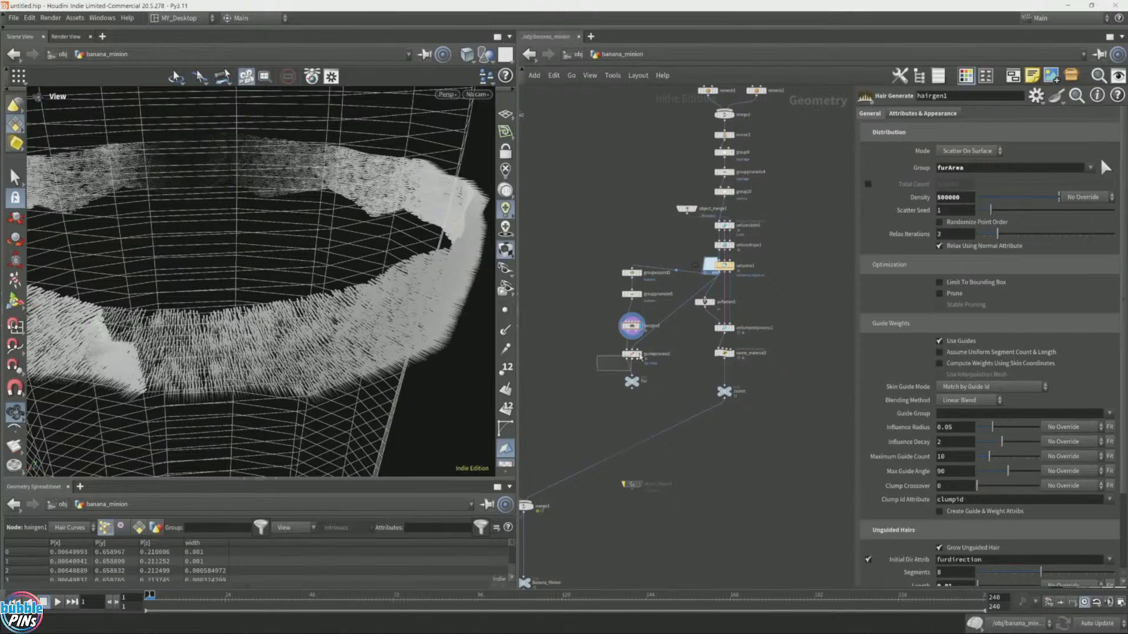
pyautogui.click(654, 359)
pyautogui.scroll(4, 634, 358)
pyautogui.click(651, 344)
pyautogui.moveTo(292, 352); pyautogui.dragTo(335, 352)
pyautogui.scroll(-4, 340, 328)
pyautogui.scroll(-4, 335, 353)
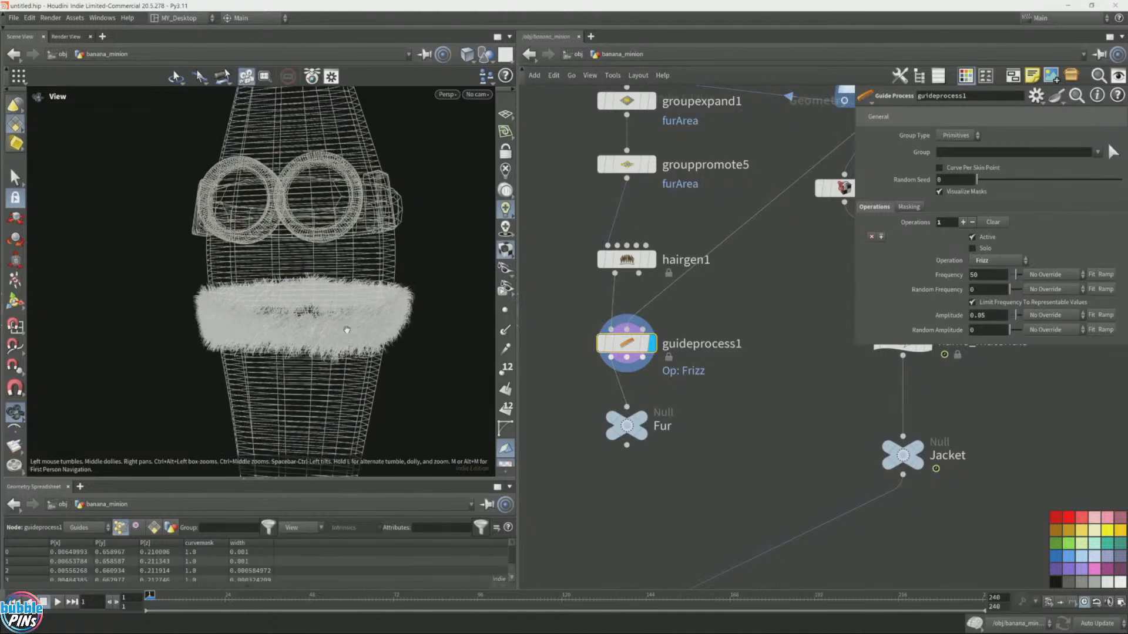
pyautogui.scroll(-2, 347, 330)
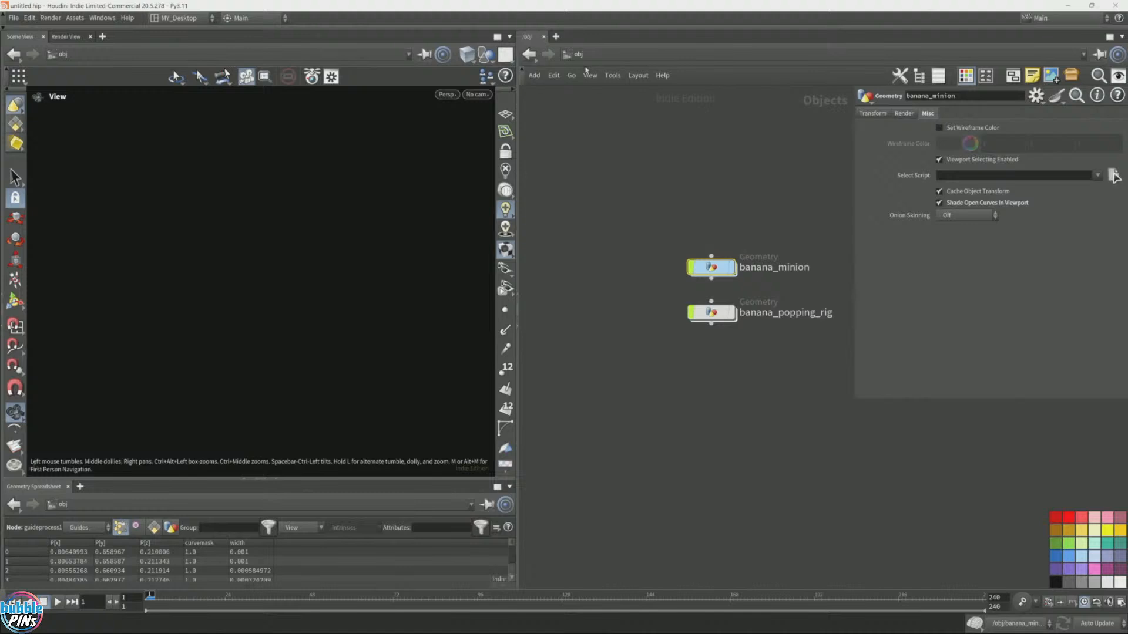
pyautogui.moveTo(766, 370); pyautogui.dragTo(744, 273, button='middle')
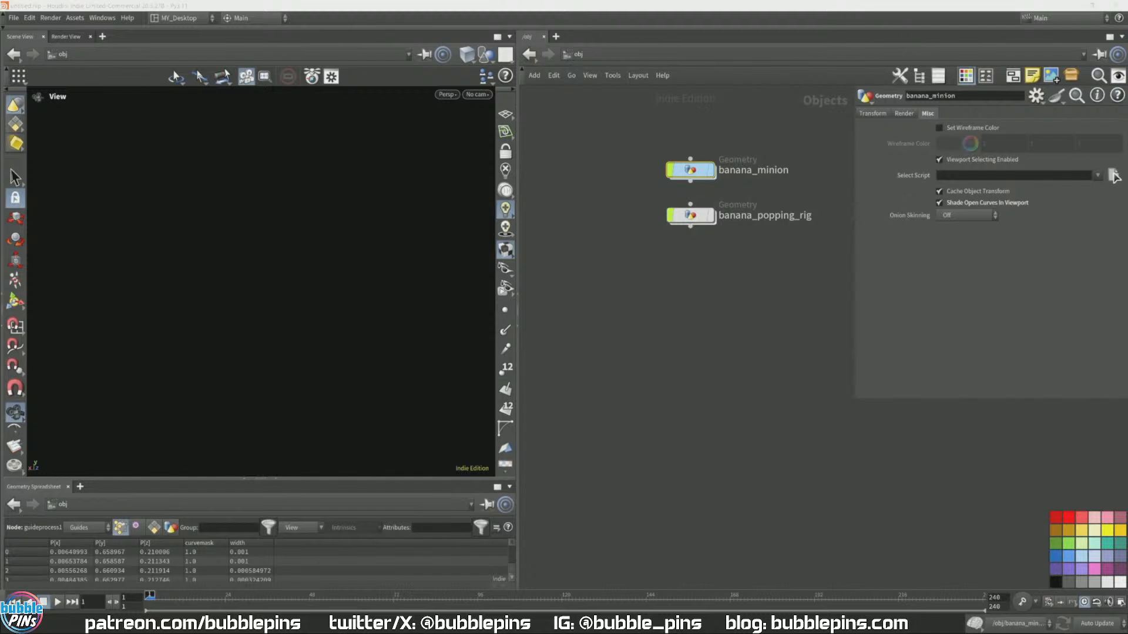
# Step: Switch to the /obj/Whole_Burger/Burger preview, maximize it, and frame and examine the burger with its stretched cheese
pyautogui.hotkey('alt', 'Tab')
pyautogui.doubleClick(595, 117)
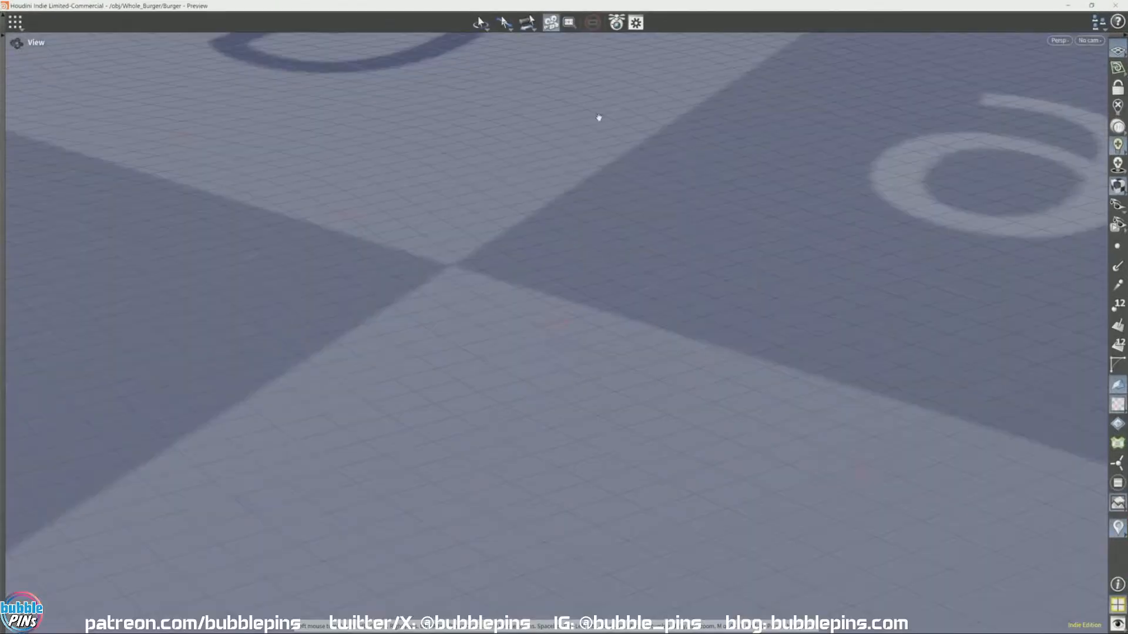
pyautogui.press('f')
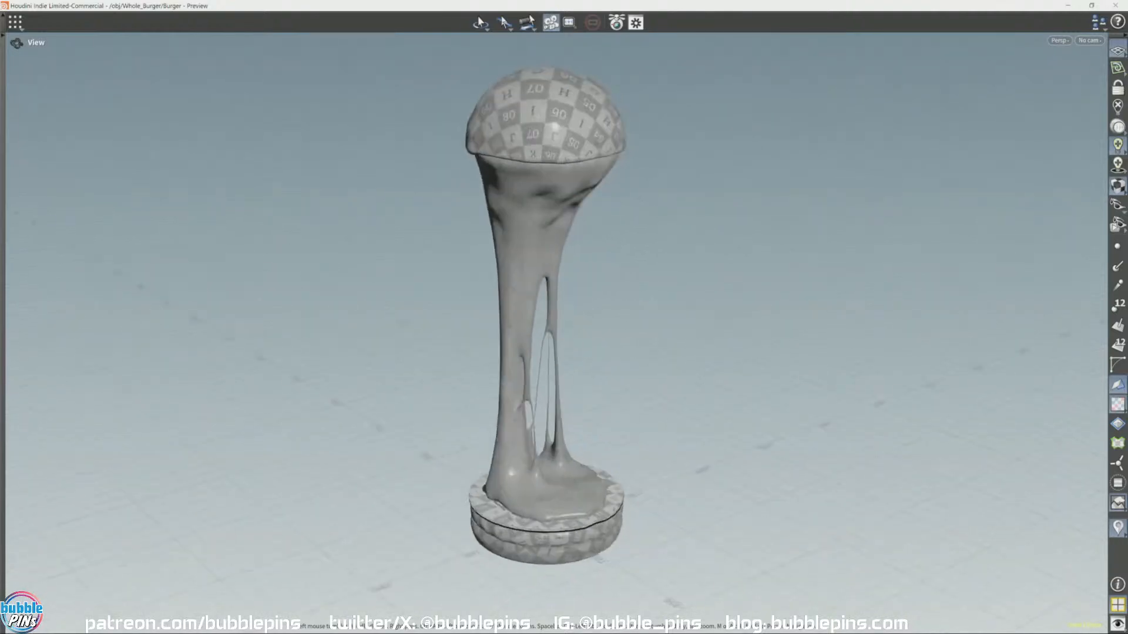
pyautogui.moveTo(600, 374); pyautogui.dragTo(611, 347)
pyautogui.moveTo(614, 418); pyautogui.dragTo(566, 420)
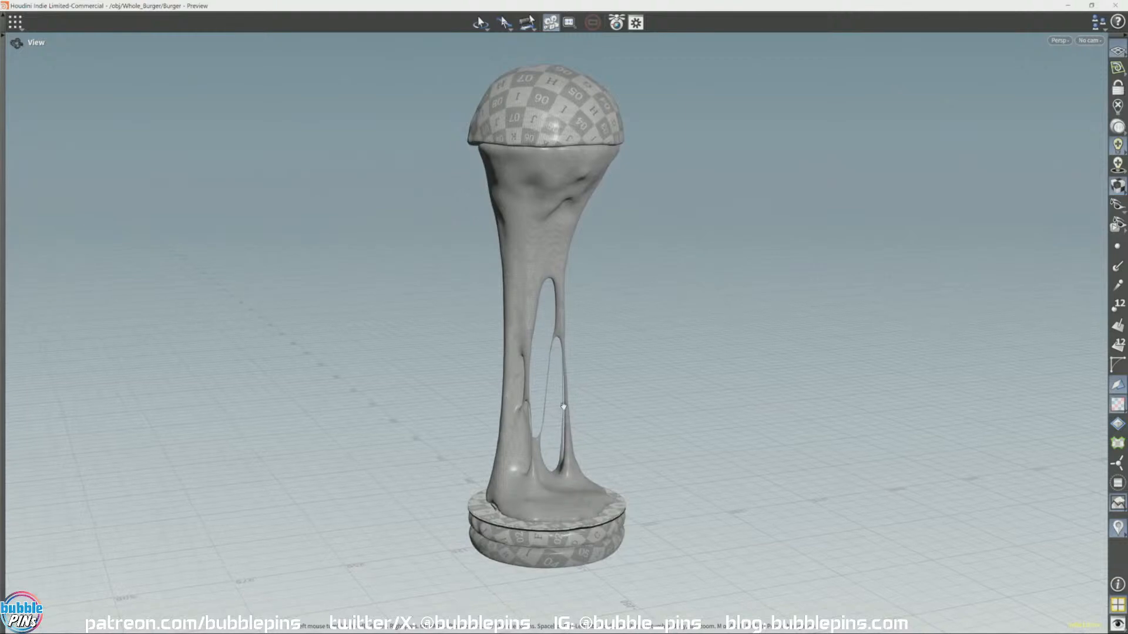
pyautogui.moveTo(646, 343); pyautogui.dragTo(432, 347, button='middle')
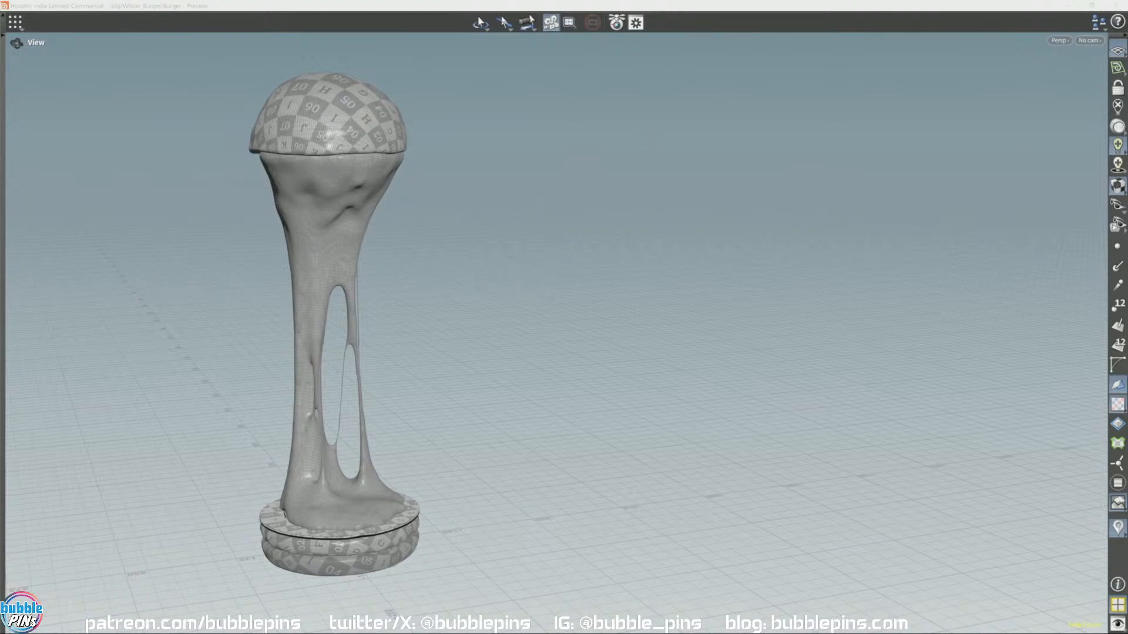
# Step: Bring the Substance 3D Painter window beside the burger preview, enlarge it and its viewport, and examine the textured burger from several angles
pyautogui.moveTo(1127, 100)
pyautogui.mouseDown()
pyautogui.moveTo(634, 65)
pyautogui.moveTo(705, 26)
pyautogui.mouseUp()
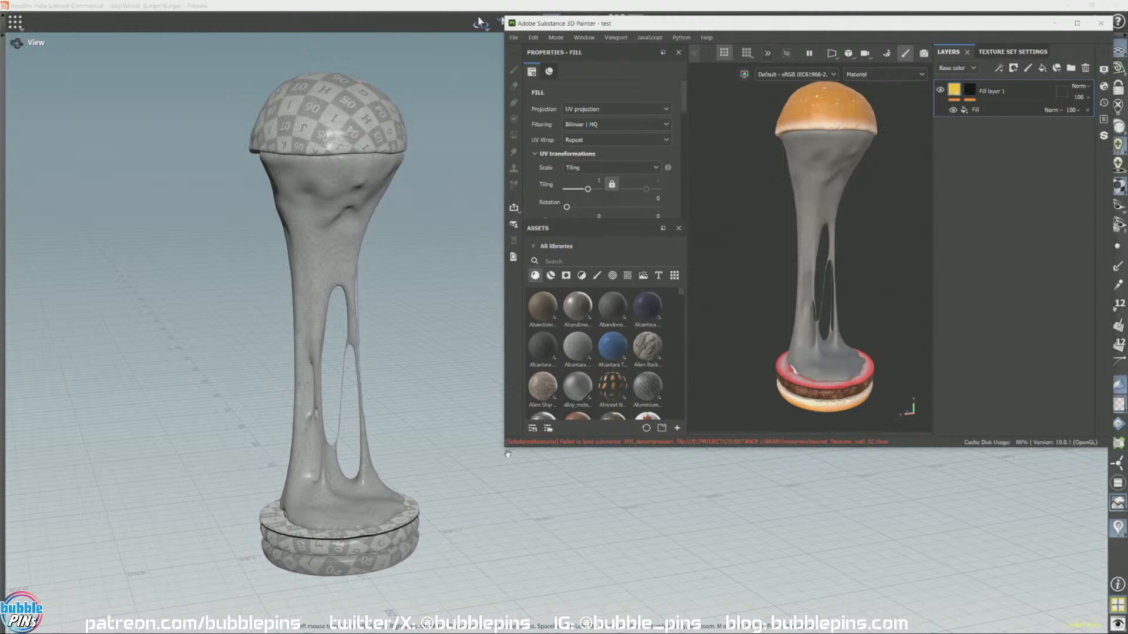
pyautogui.moveTo(504, 450); pyautogui.dragTo(448, 616)
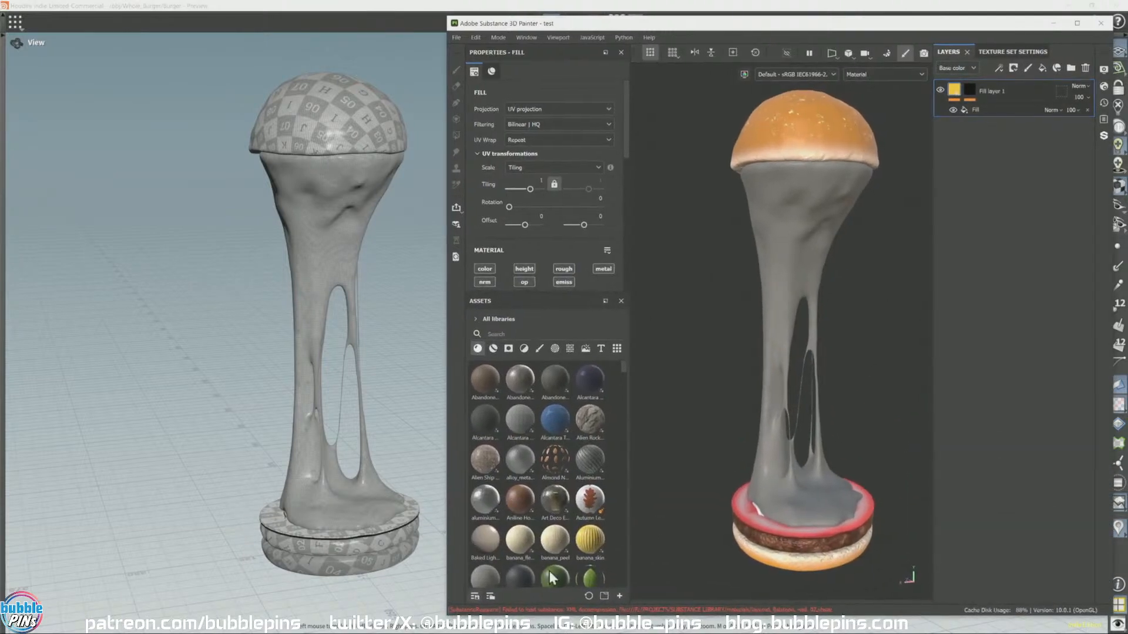
pyautogui.keyDown('alt'); pyautogui.moveTo(816, 356); pyautogui.dragTo(776, 352); pyautogui.keyUp('alt')
pyautogui.moveTo(932, 342); pyautogui.dragTo(977, 343)
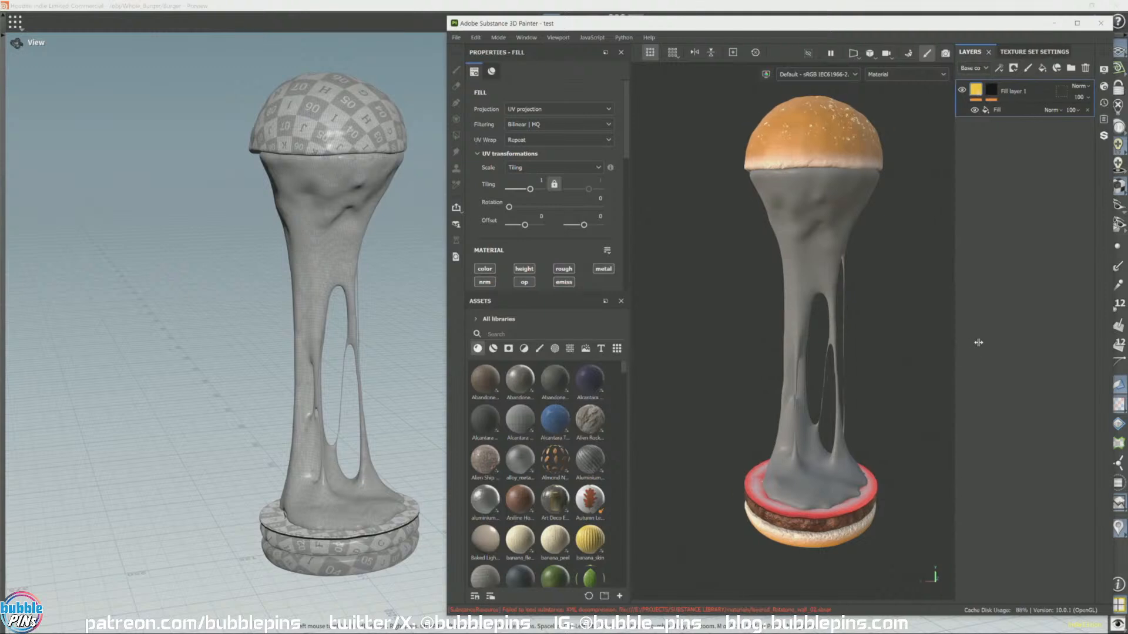
pyautogui.keyDown('alt'); pyautogui.moveTo(859, 269); pyautogui.dragTo(890, 226); pyautogui.keyUp('alt')
pyautogui.keyDown('shift'); pyautogui.moveTo(890, 227); pyautogui.dragTo(849, 274, button='right'); pyautogui.keyUp('shift')
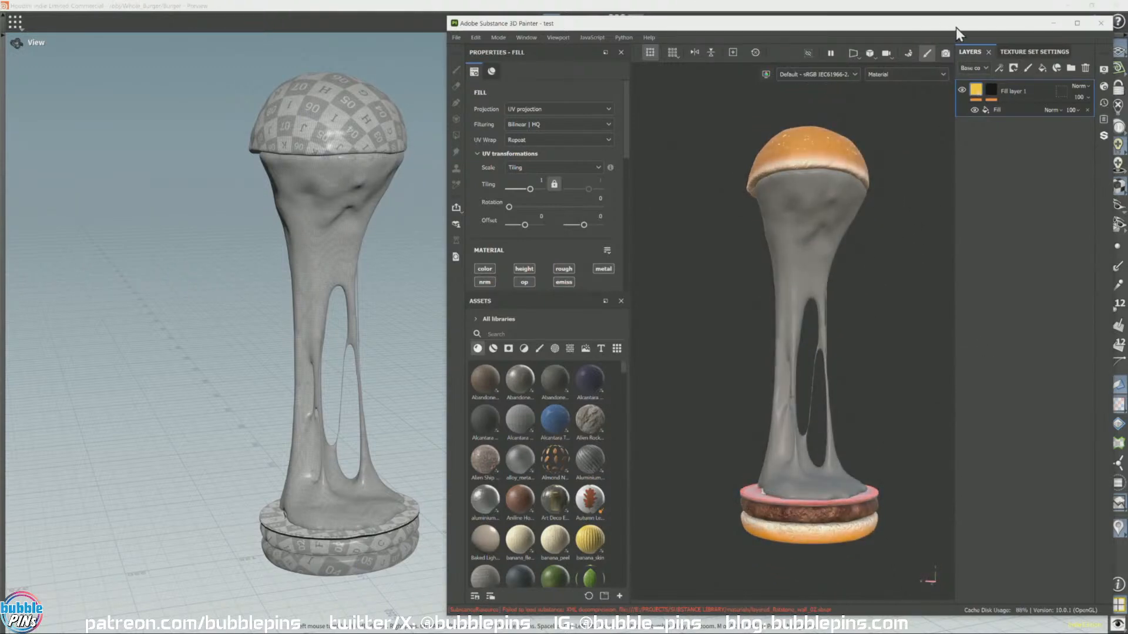
# Step: Show the textured burger in Substance 3D Painter's rendering mode, examine it up close from several sides and move the window off screen
pyautogui.click(943, 58)
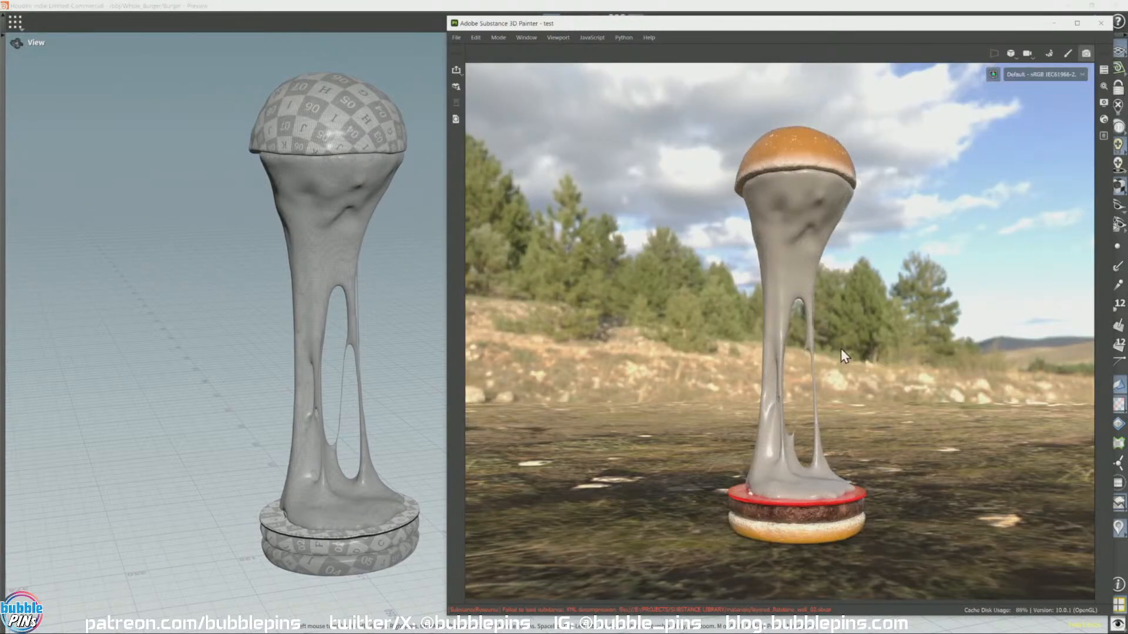
pyautogui.keyDown('shift'); pyautogui.moveTo(775, 310); pyautogui.dragTo(813, 311, button='right'); pyautogui.keyUp('shift')
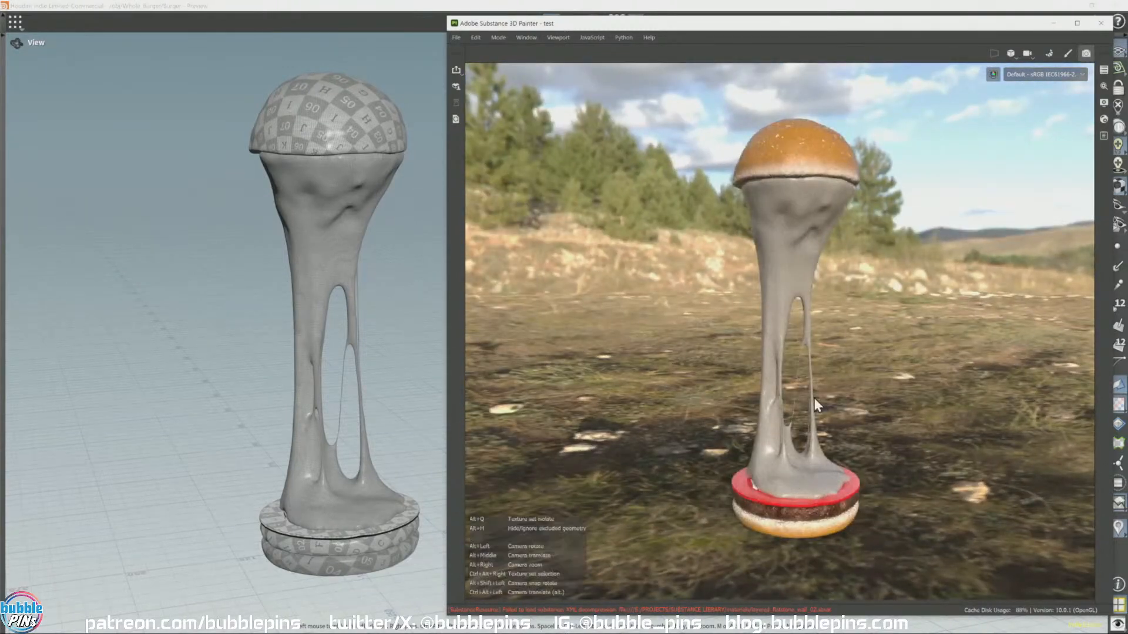
pyautogui.scroll(1, 840, 382)
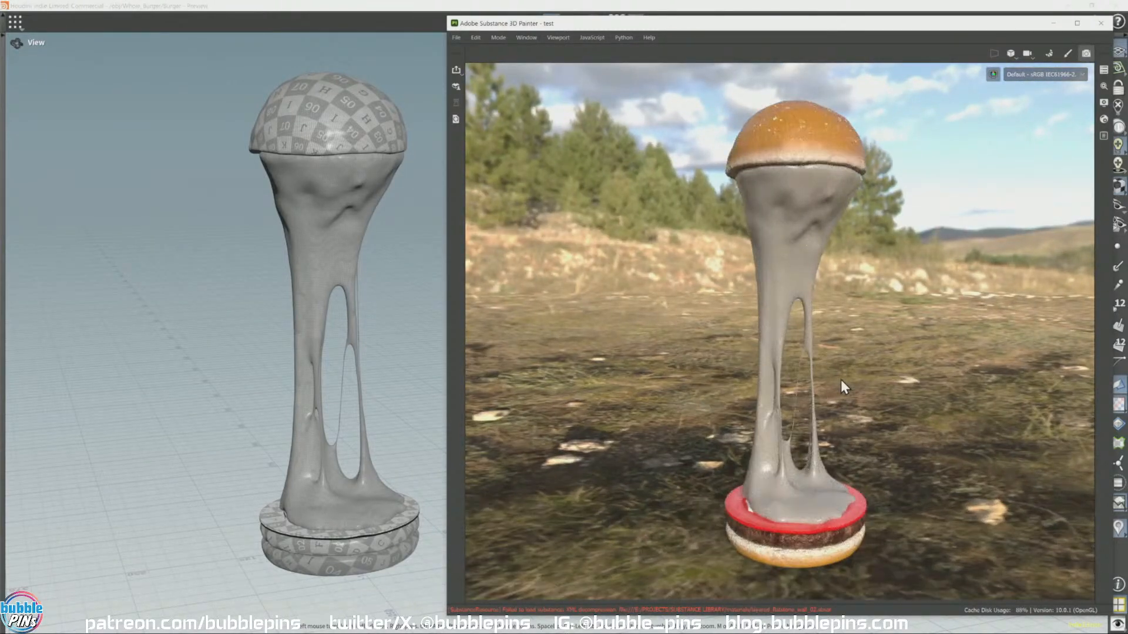
pyautogui.keyDown('alt'); pyautogui.moveTo(840, 379); pyautogui.dragTo(851, 366); pyautogui.keyUp('alt')
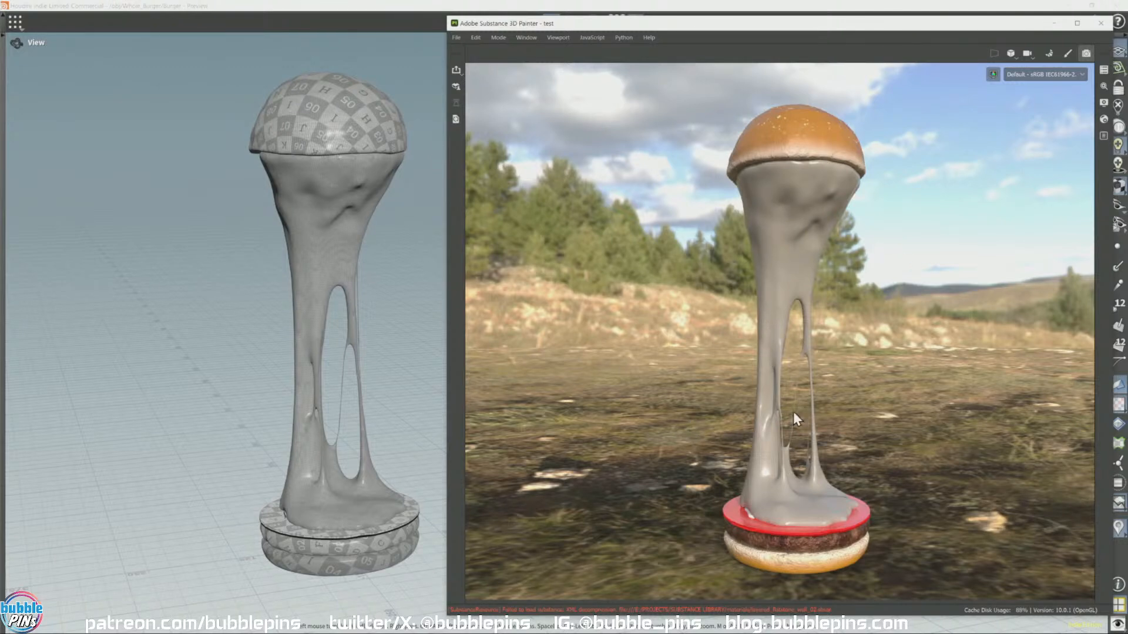
pyautogui.keyDown('alt'); pyautogui.moveTo(793, 411); pyautogui.dragTo(904, 408); pyautogui.keyUp('alt')
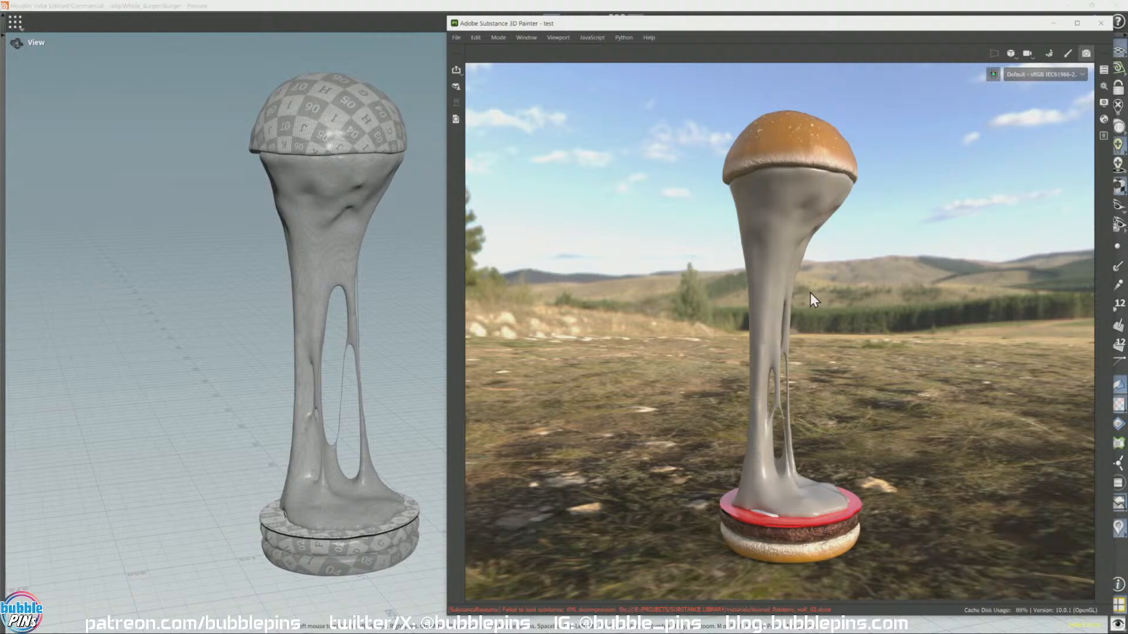
pyautogui.scroll(1, 810, 294)
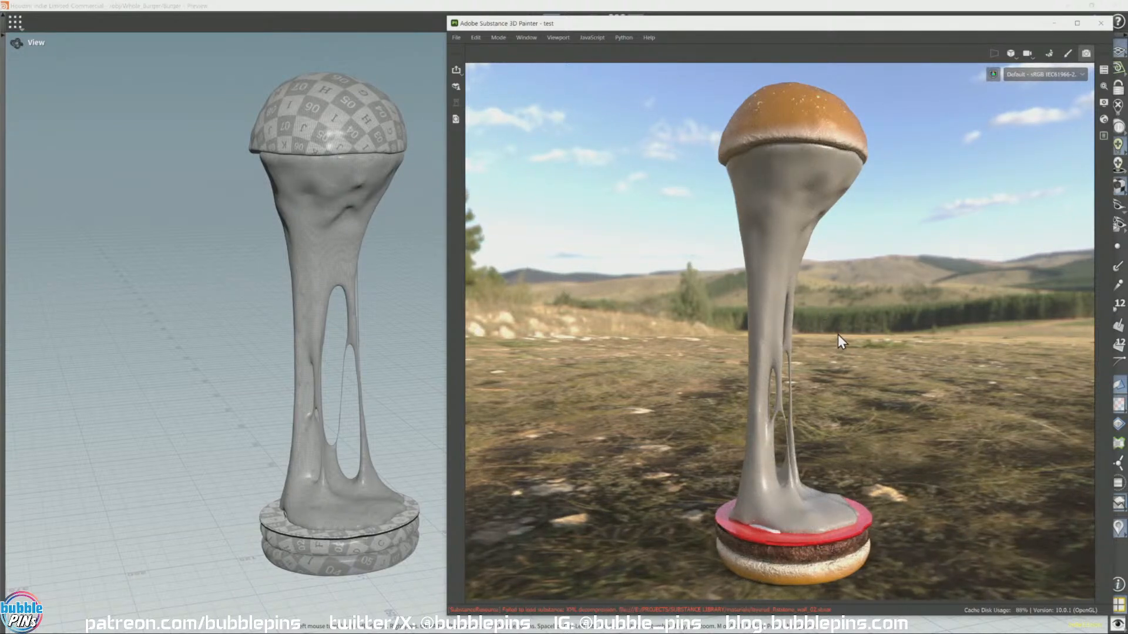
pyautogui.keyDown('alt'); pyautogui.moveTo(837, 334); pyautogui.dragTo(837, 329, button='middle'); pyautogui.keyUp('alt')
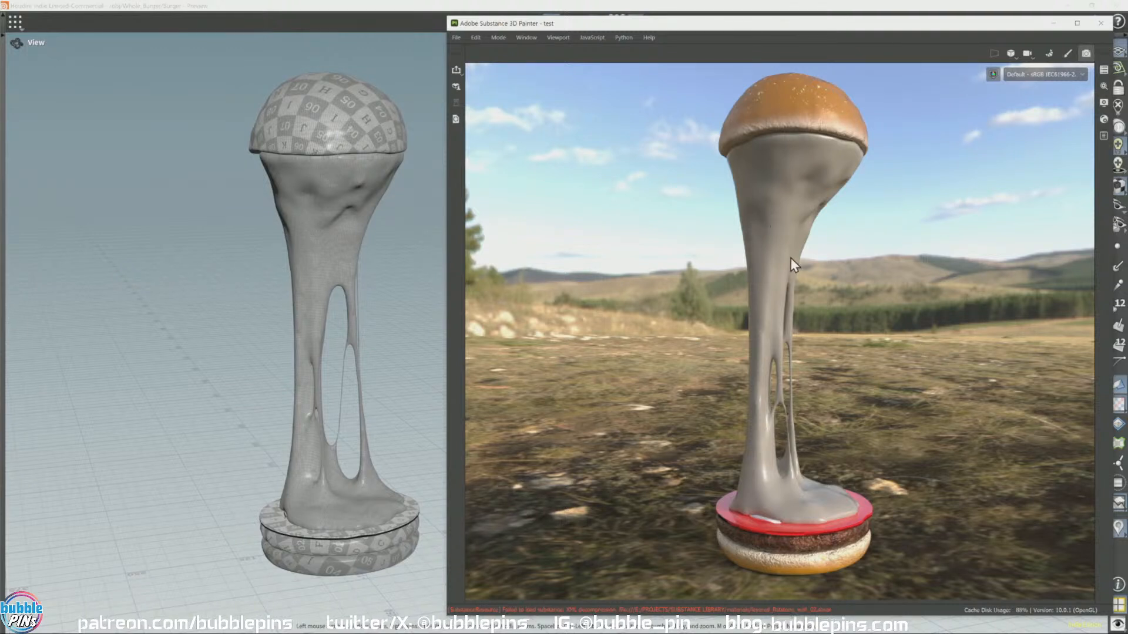
pyautogui.moveTo(838, 29)
pyautogui.mouseDown()
pyautogui.moveTo(834, 49)
pyautogui.moveTo(1127, 118)
pyautogui.mouseUp()
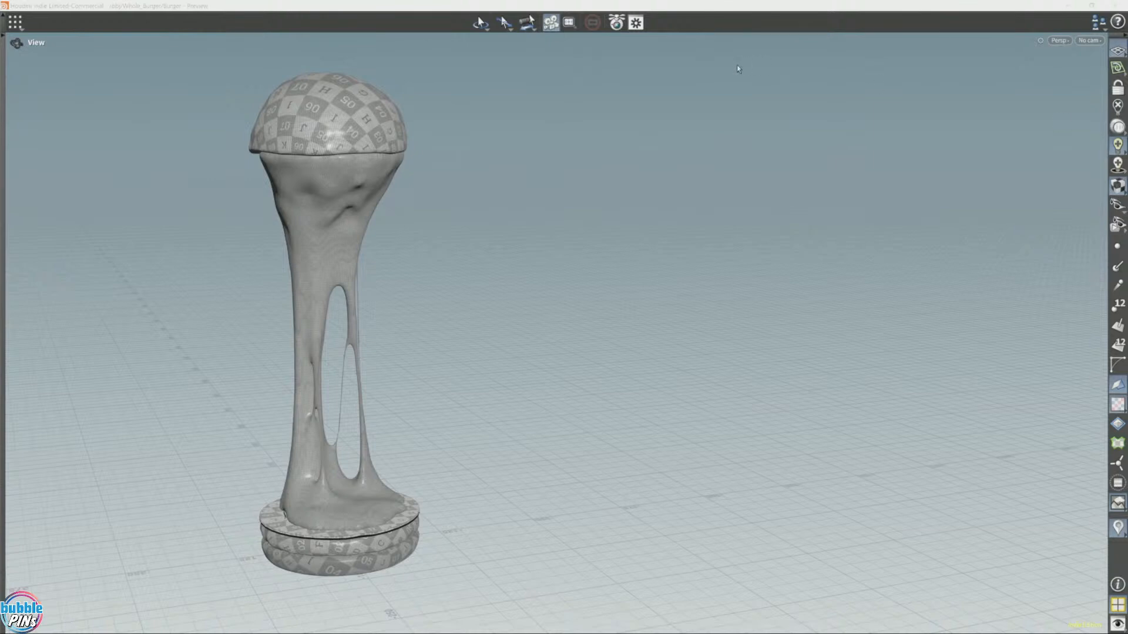
# Step: Bring up the /obj/Whole_Burger/lopnet1/camera2 preview beside the burger model, enlarge it and render it with Karma XPU
pyautogui.hotkey('alt', 'Tab')
pyautogui.moveTo(762, 71); pyautogui.dragTo(629, 27)
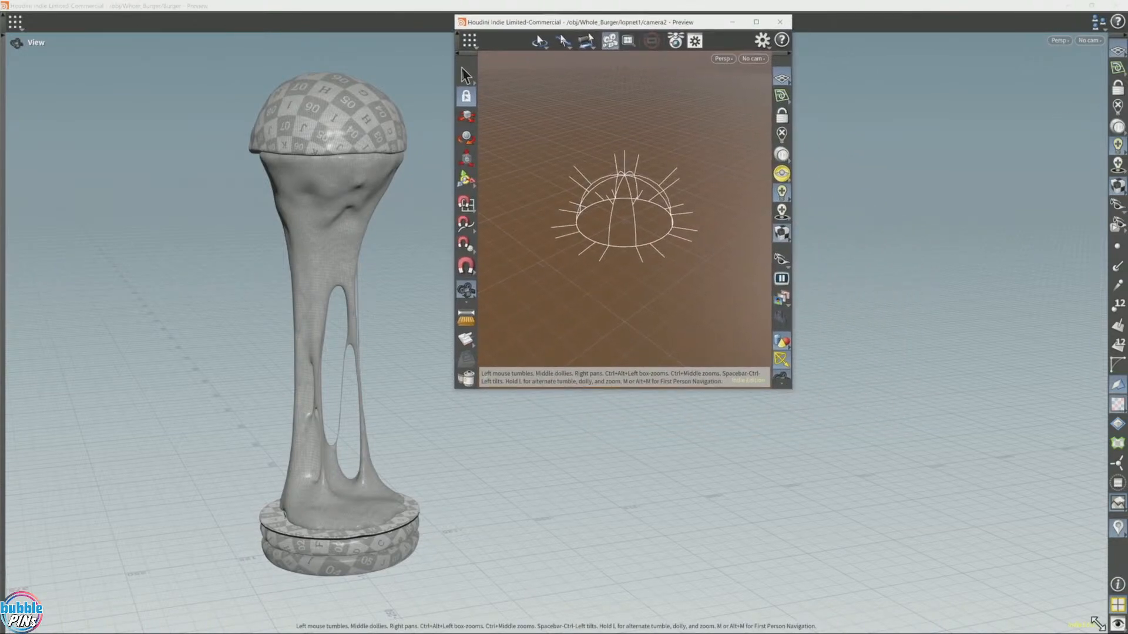
pyautogui.moveTo(788, 392); pyautogui.dragTo(1038, 594)
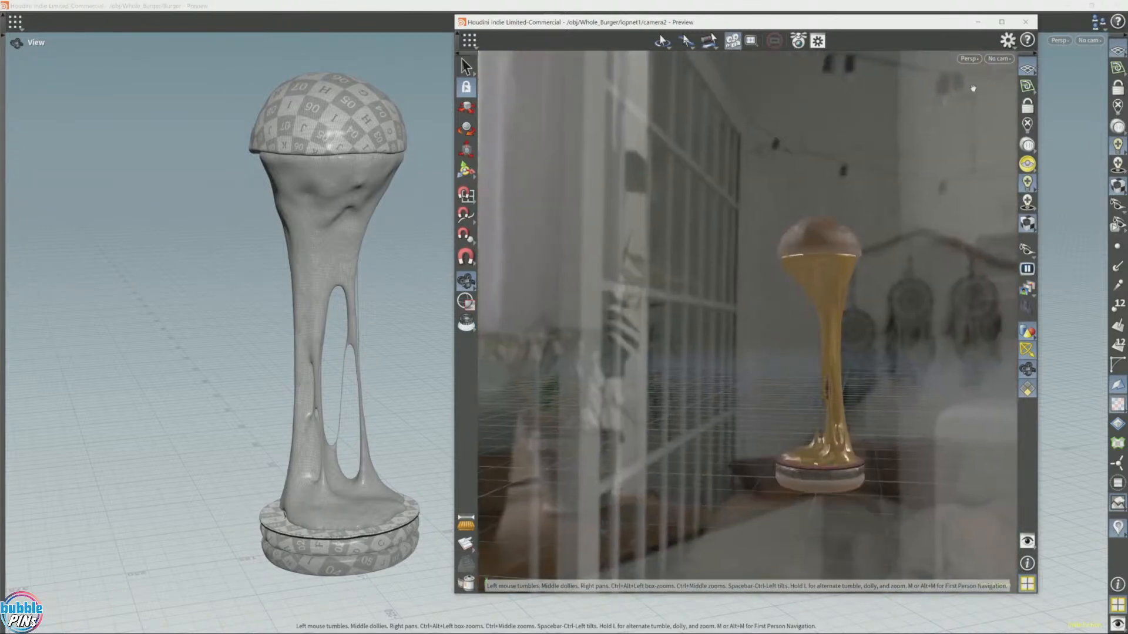
pyautogui.click(969, 58)
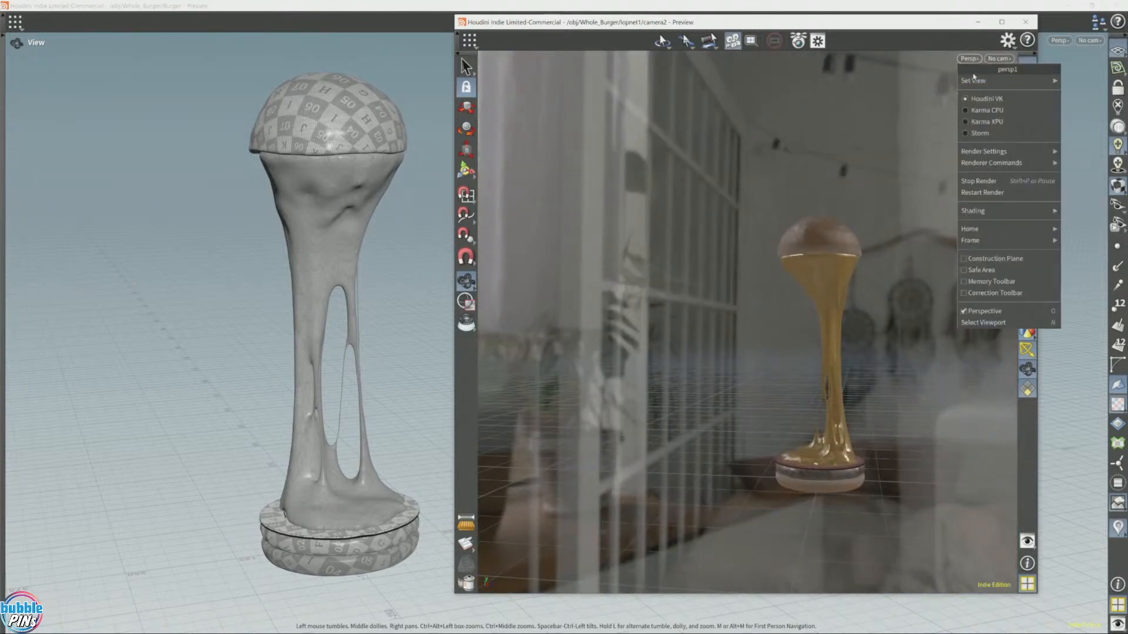
pyautogui.click(987, 122)
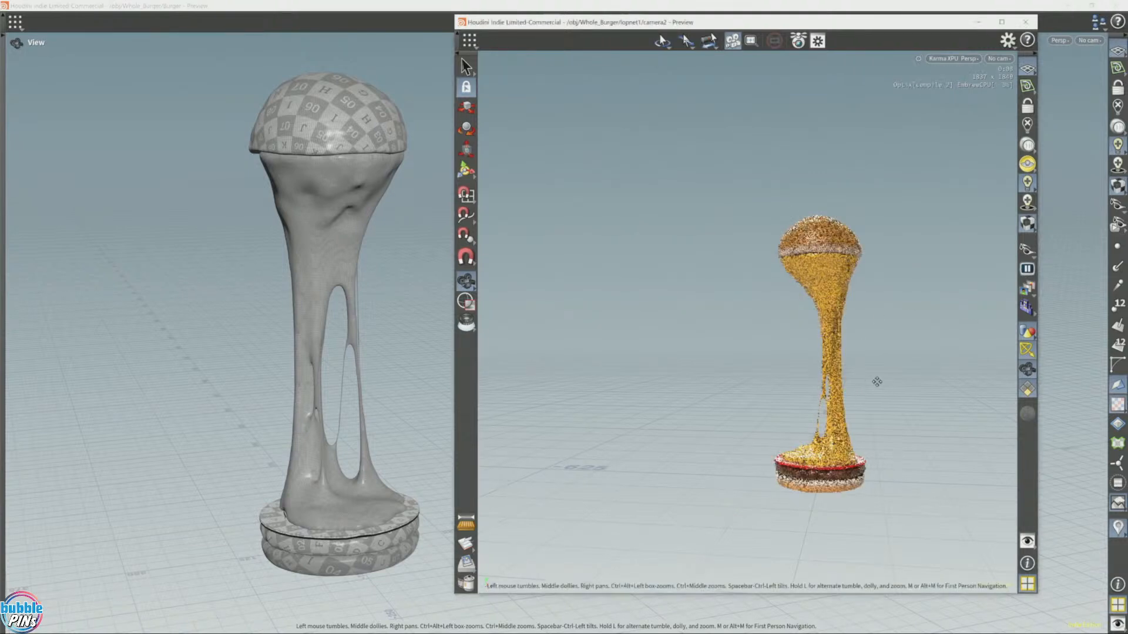
# Step: Examine the Karma XPU burger render from several sides and distances, resetting the view to bring the burger back into frame
pyautogui.moveTo(811, 320); pyautogui.dragTo(731, 311)
pyautogui.moveTo(731, 311); pyautogui.dragTo(782, 336, button='middle')
pyautogui.moveTo(782, 335); pyautogui.dragTo(788, 273, button='right')
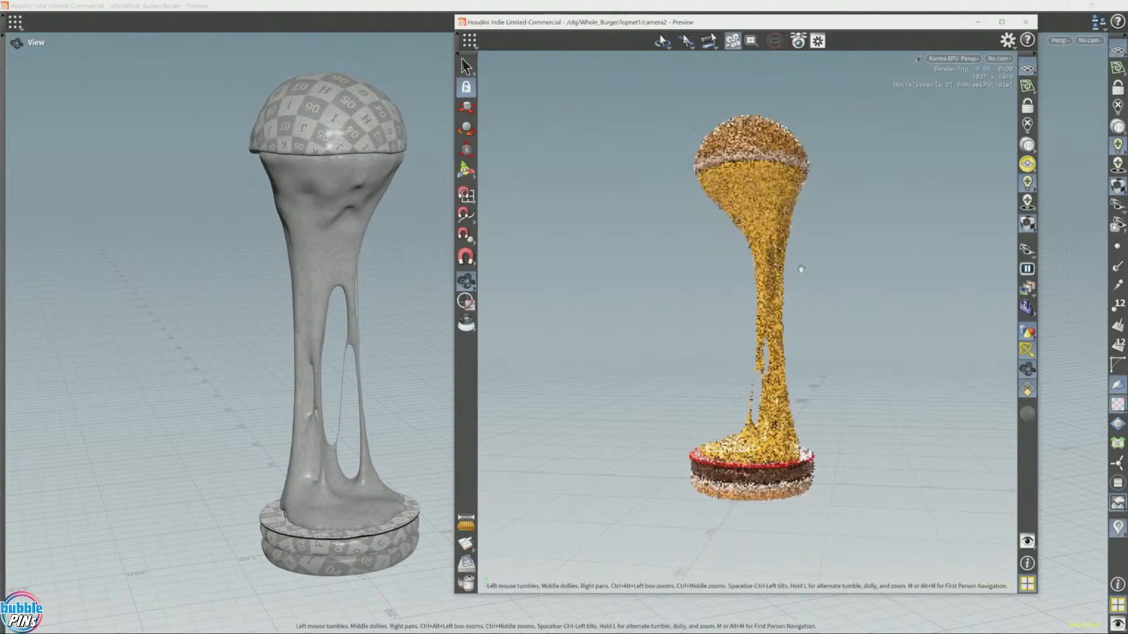
pyautogui.moveTo(836, 277); pyautogui.dragTo(855, 312)
pyautogui.moveTo(855, 312); pyautogui.dragTo(725, 311, button='middle')
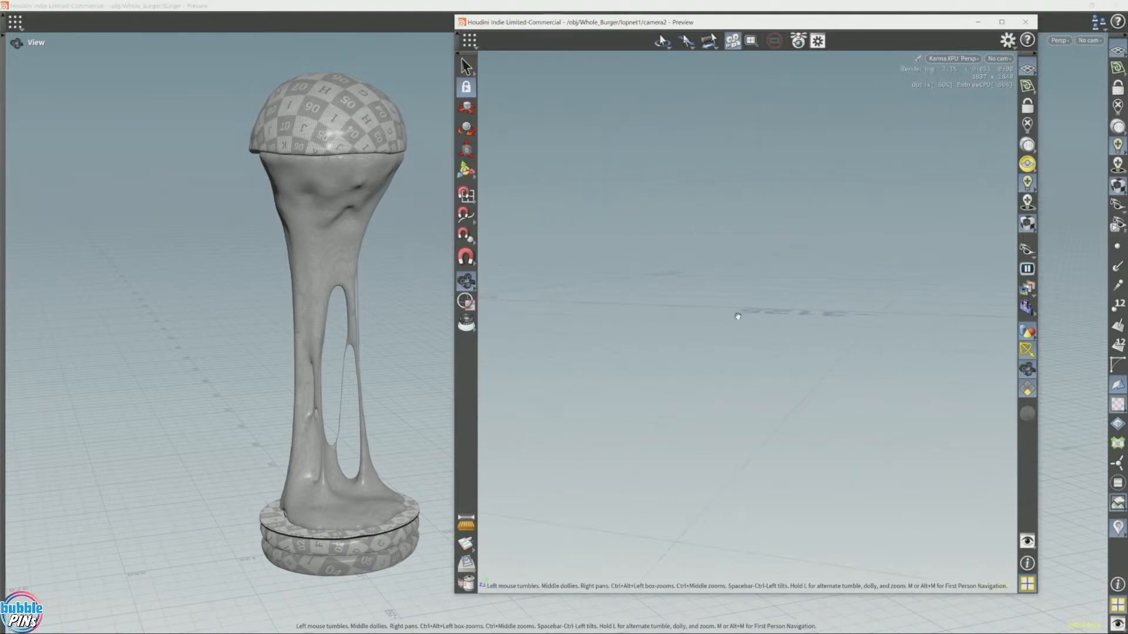
pyautogui.press('h')
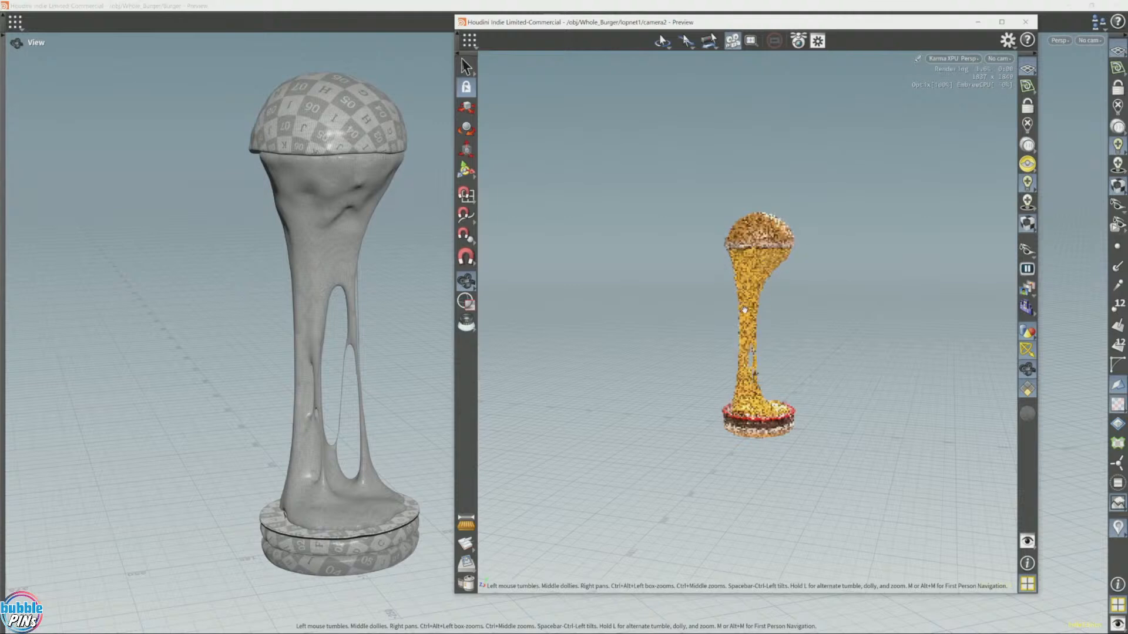
pyautogui.moveTo(753, 311); pyautogui.dragTo(828, 309)
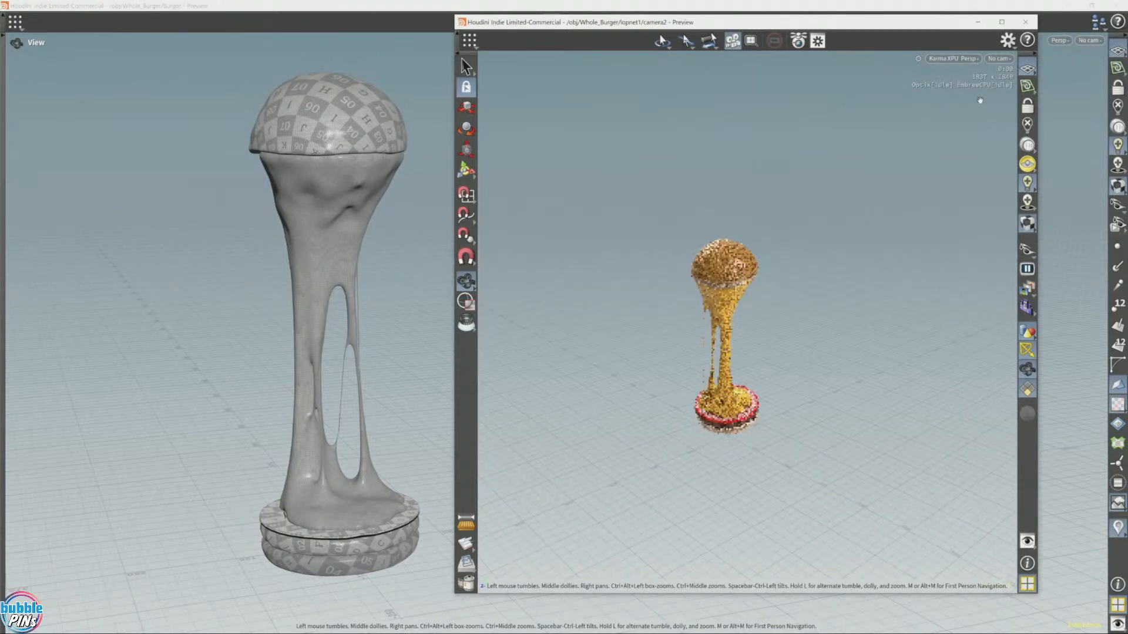
# Step: View the burger render through camera1 and through camera2
pyautogui.click(998, 58)
pyautogui.click(1008, 83)
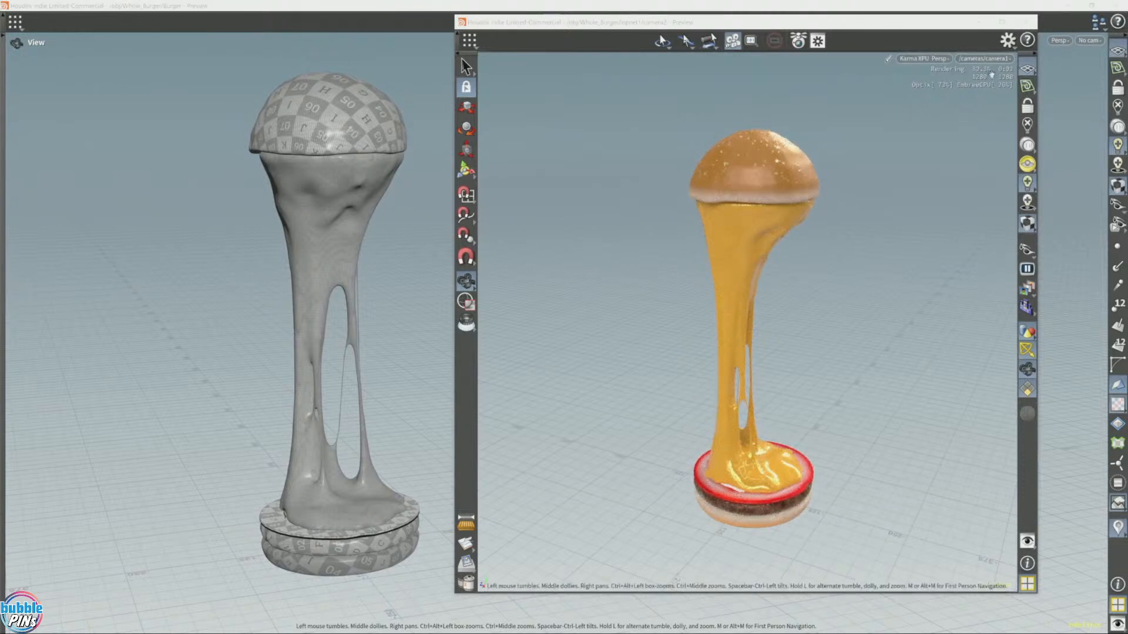
pyautogui.click(984, 58)
pyautogui.click(1000, 91)
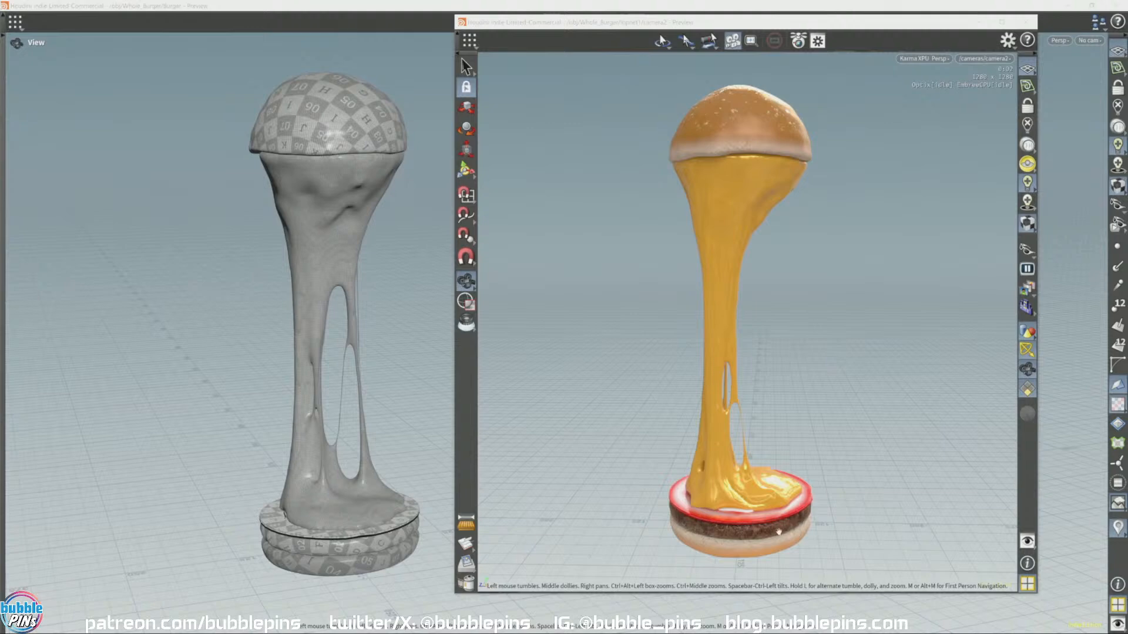
# Step: Examine the rendered cheese pull from slightly different angles and close the camera2 preview window
pyautogui.moveTo(738, 532); pyautogui.dragTo(761, 509)
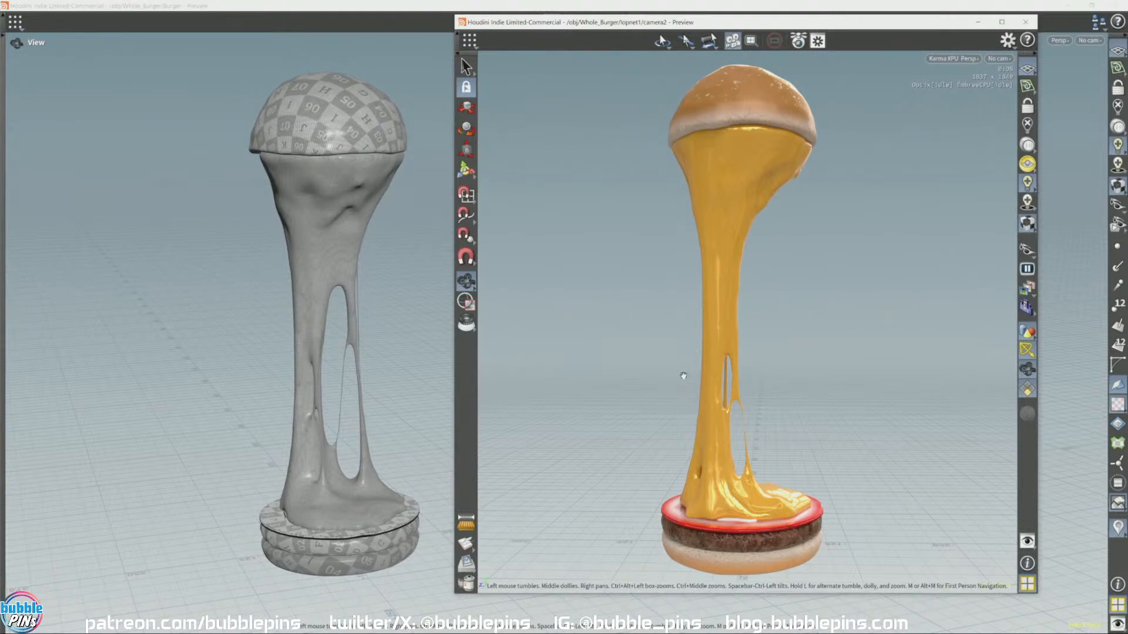
pyautogui.moveTo(770, 360); pyautogui.dragTo(798, 386)
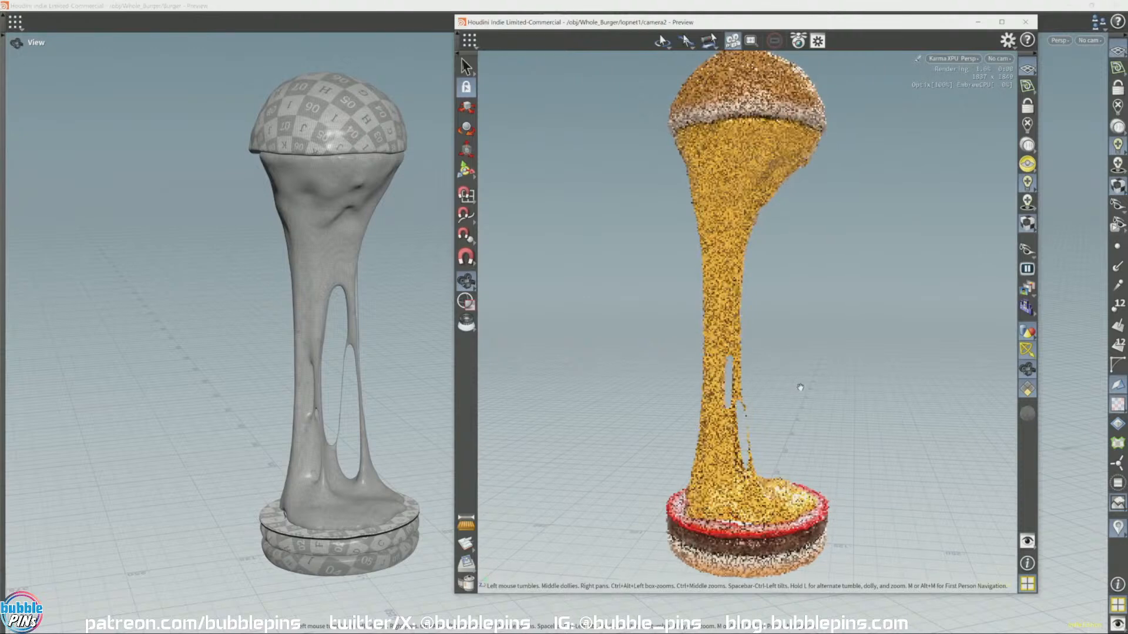
pyautogui.scroll(-2, 798, 387)
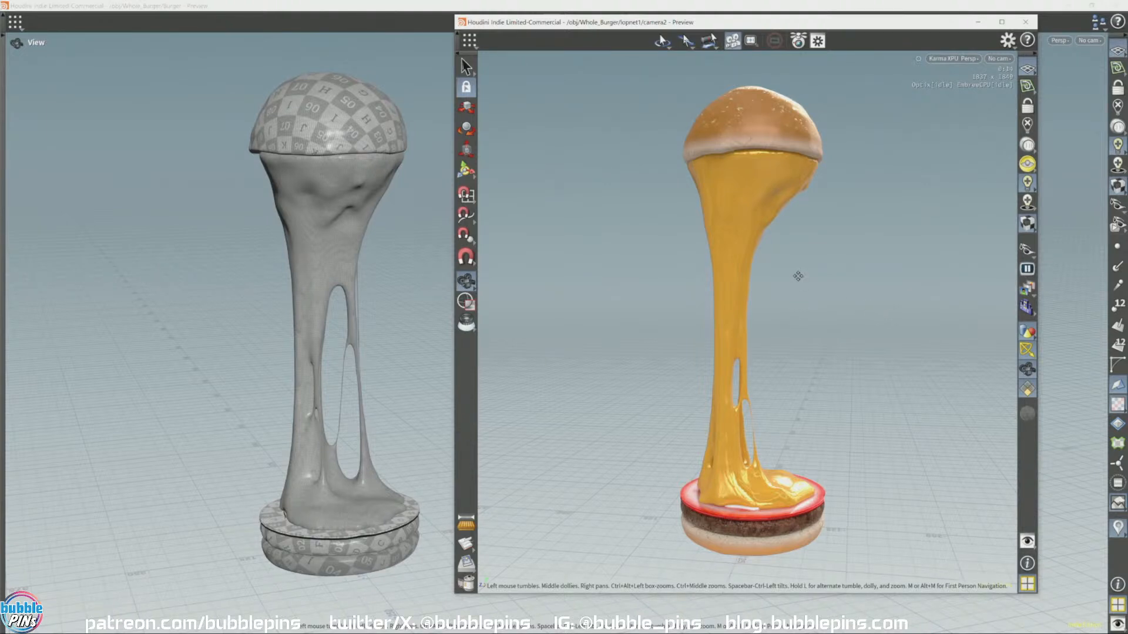
pyautogui.moveTo(799, 275); pyautogui.dragTo(786, 274)
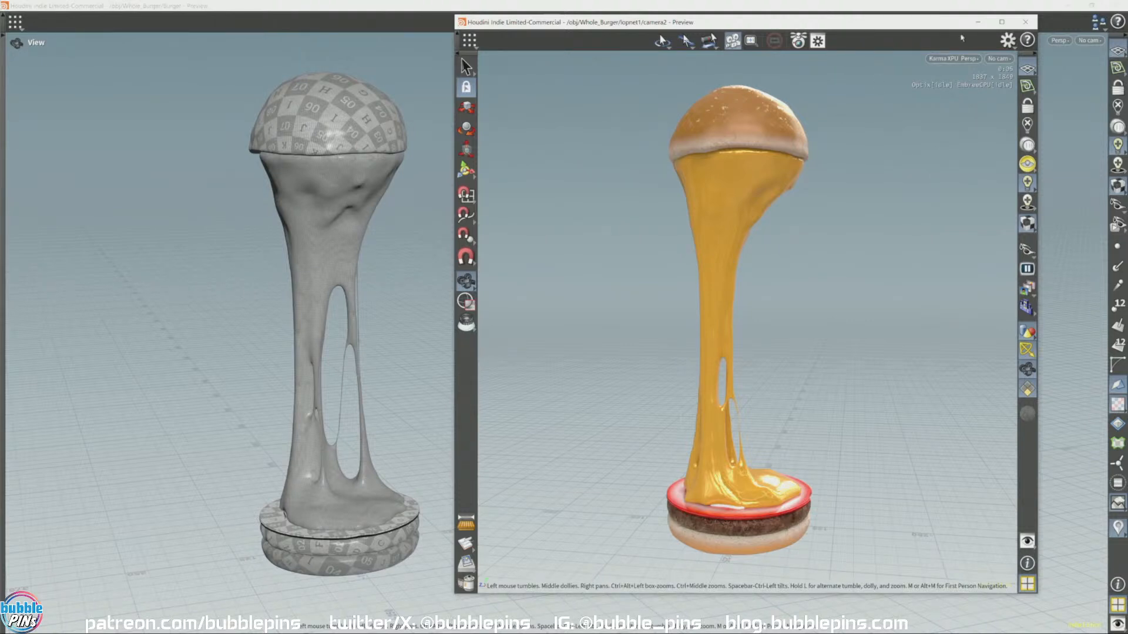
pyautogui.click(1025, 22)
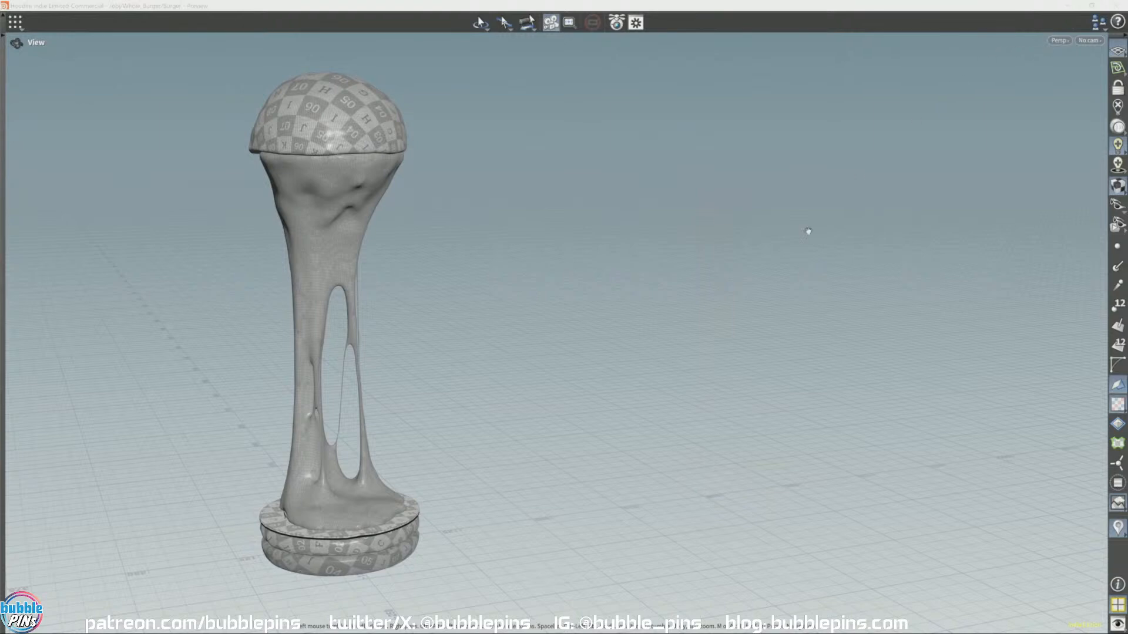
# Step: Centre the grey burger model in the Burger preview and view it from slightly farther away
pyautogui.moveTo(488, 262); pyautogui.dragTo(754, 310, button='middle')
pyautogui.rightClick(752, 310)
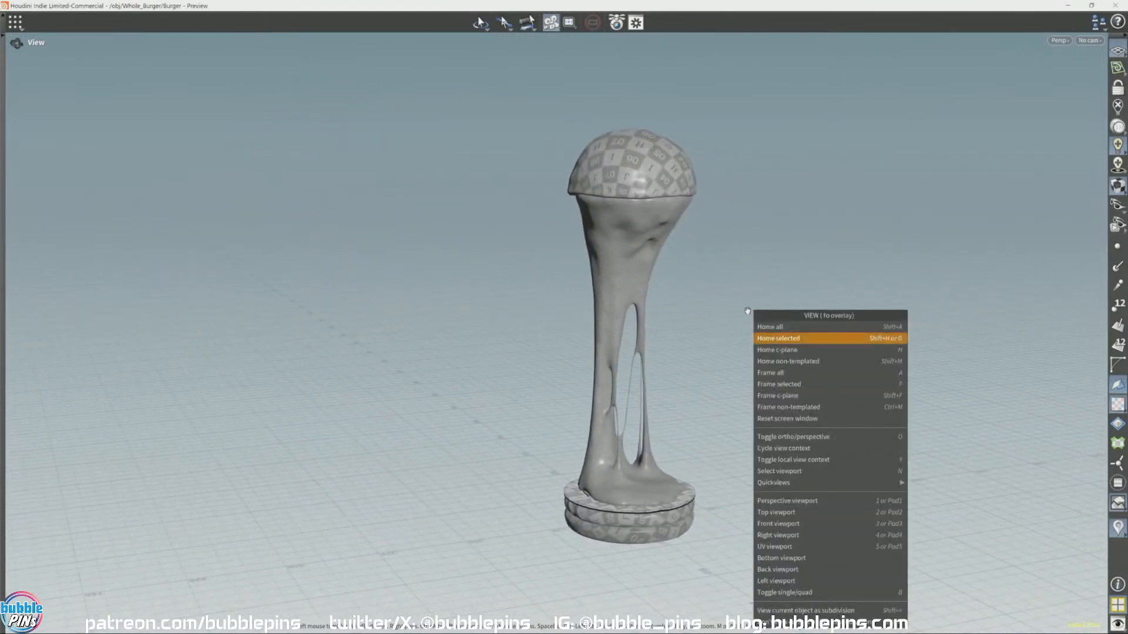
pyautogui.click(591, 256)
pyautogui.scroll(-1, 729, 276)
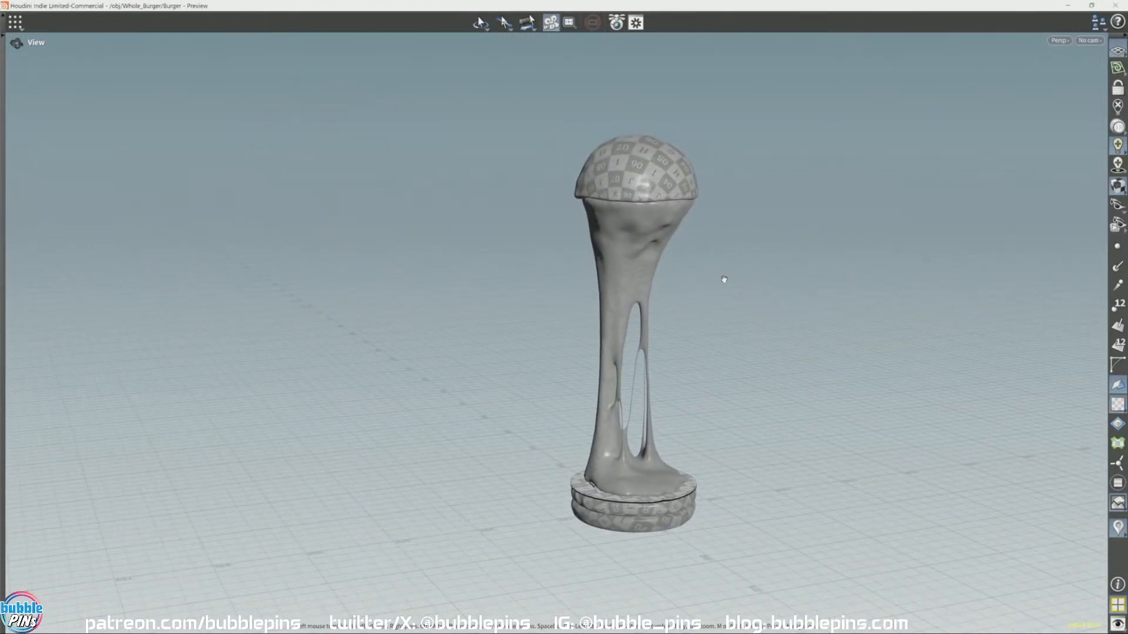
# Step: Close the Burger preview window and delete the banana_minion and banana_popping_rig objects from the object network
pyautogui.moveTo(1021, 13); pyautogui.dragTo(739, 250)
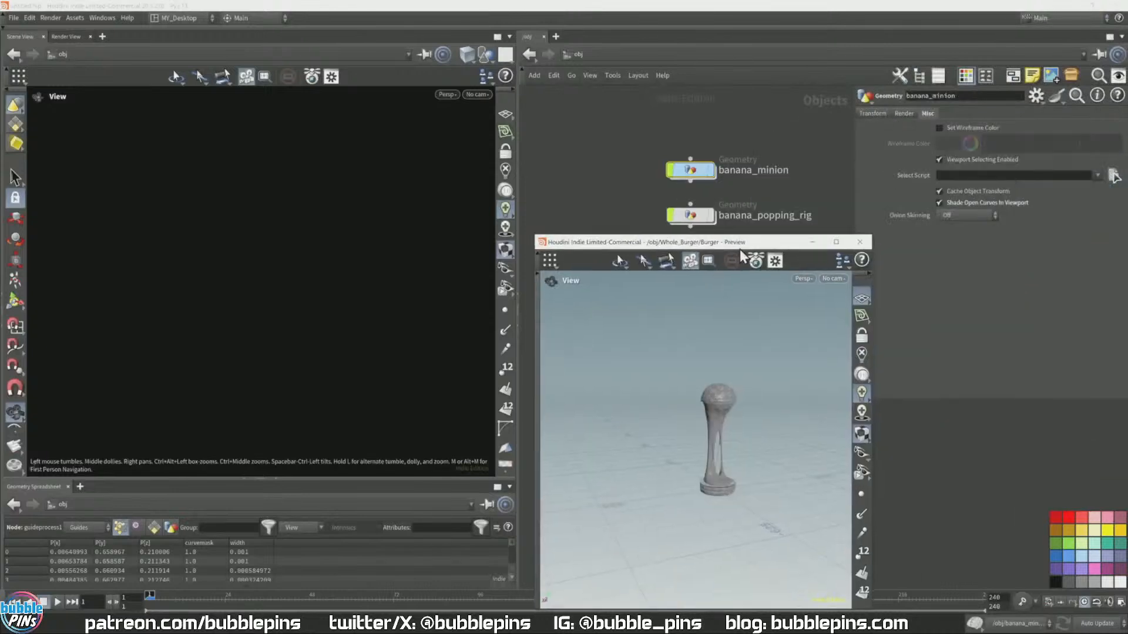
pyautogui.click(861, 242)
pyautogui.moveTo(641, 323); pyautogui.dragTo(756, 125)
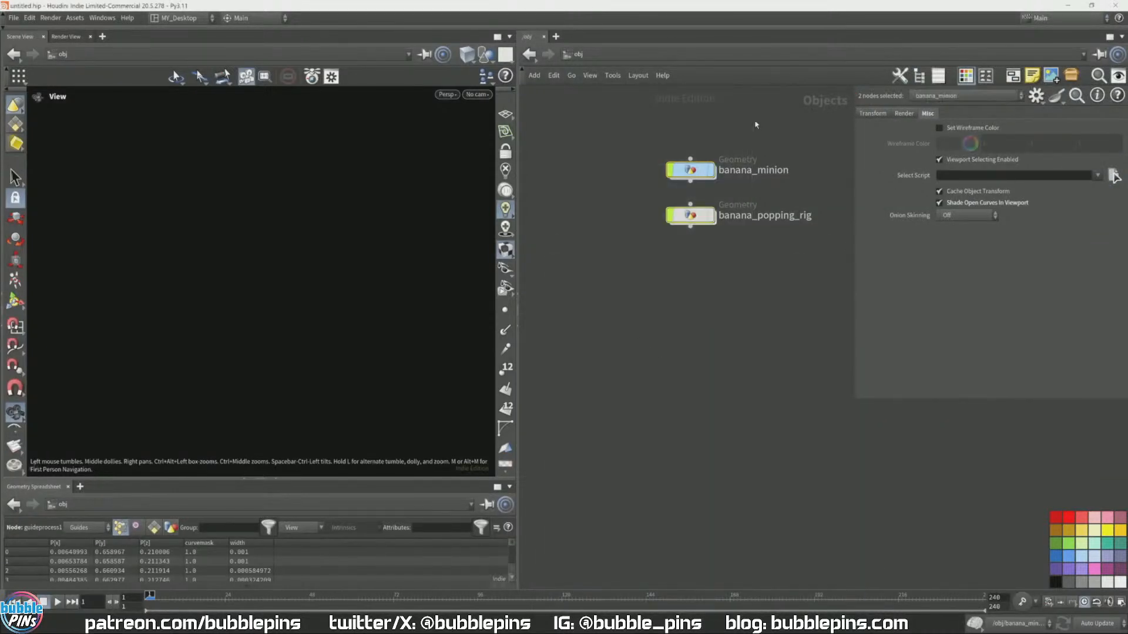
pyautogui.press('Delete')
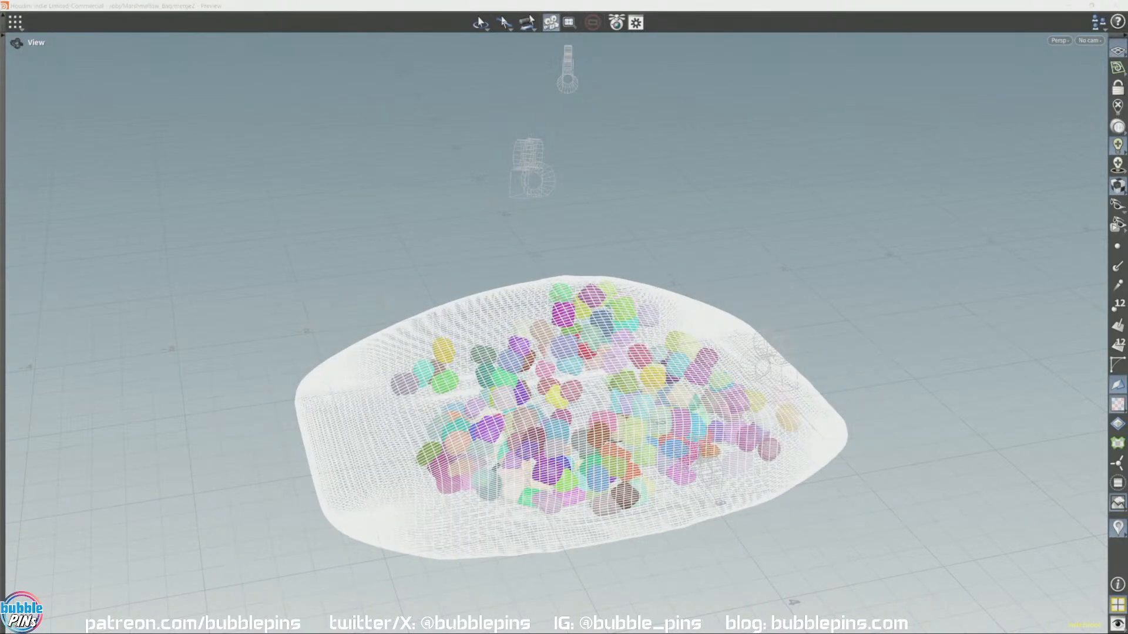
# Step: Enlarge the Marshmallow_Bag render preview window and look through /cameras/camera1
pyautogui.click(615, 393)
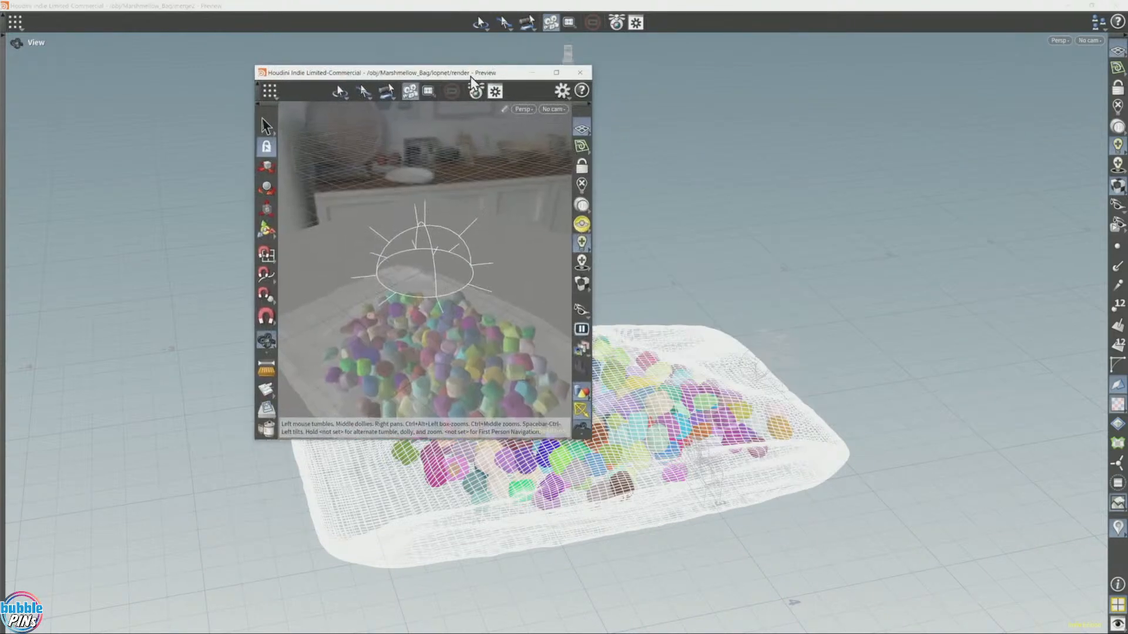
pyautogui.moveTo(474, 80); pyautogui.dragTo(397, 39)
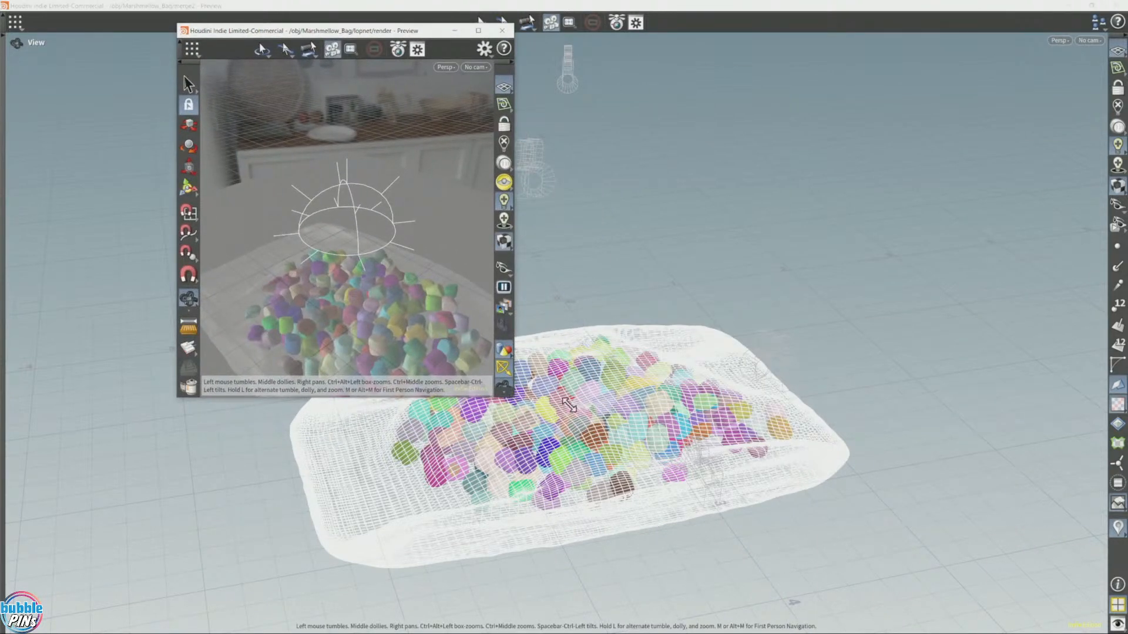
pyautogui.moveTo(513, 400); pyautogui.dragTo(1030, 574)
pyautogui.click(991, 67)
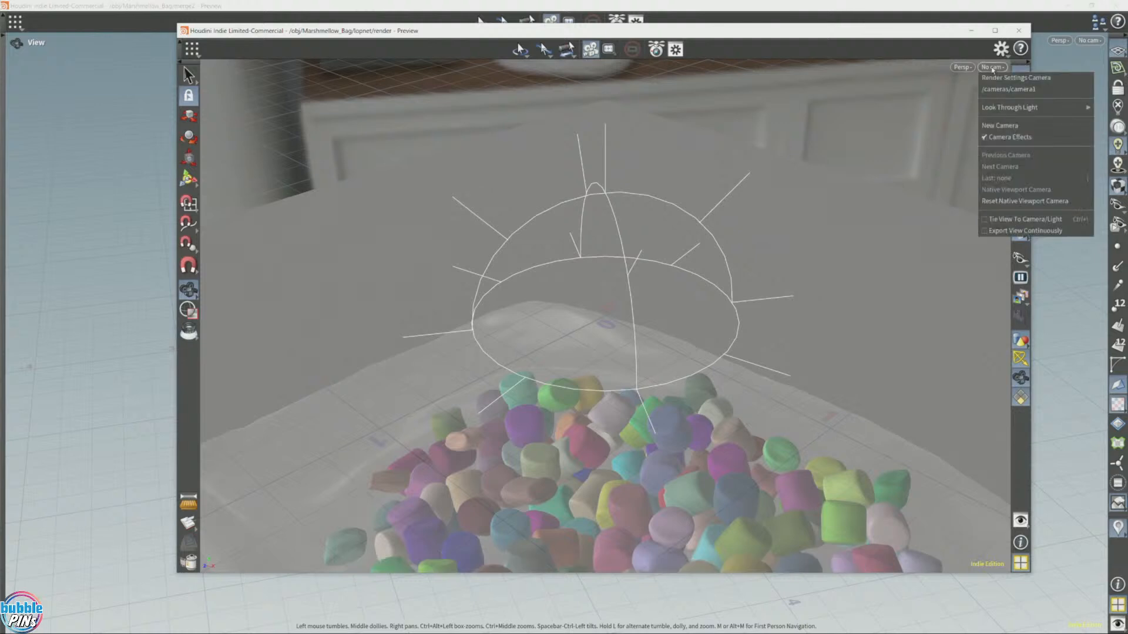
pyautogui.click(987, 80)
# Step: Render the marshmallow bag with Karma XPU and close the wireframe preview window behind it
pyautogui.click(933, 67)
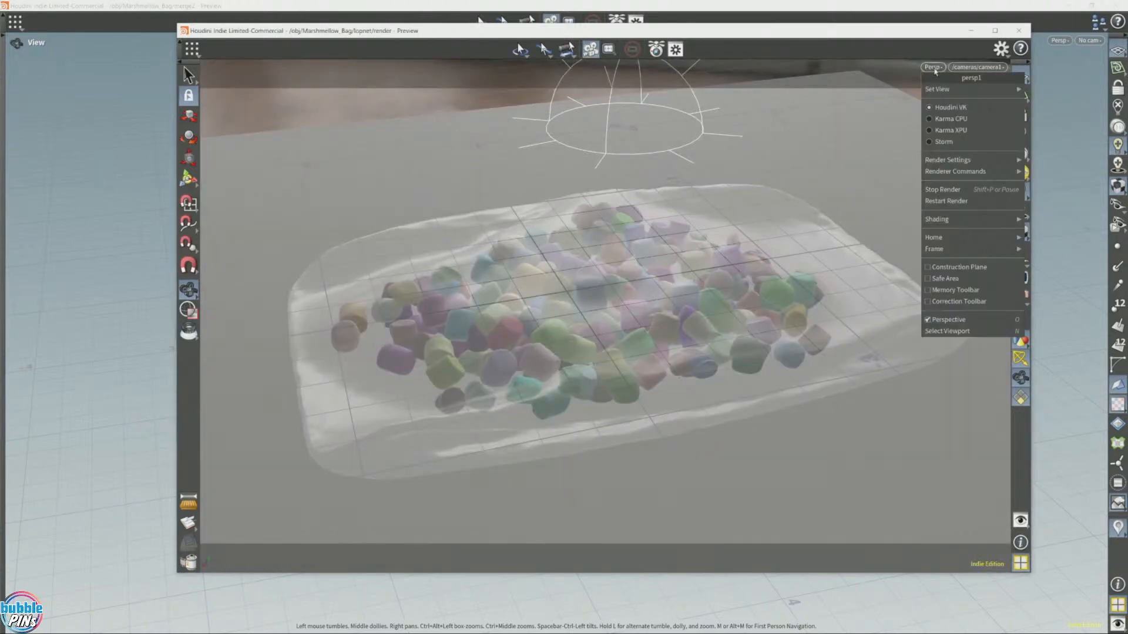
pyautogui.click(949, 130)
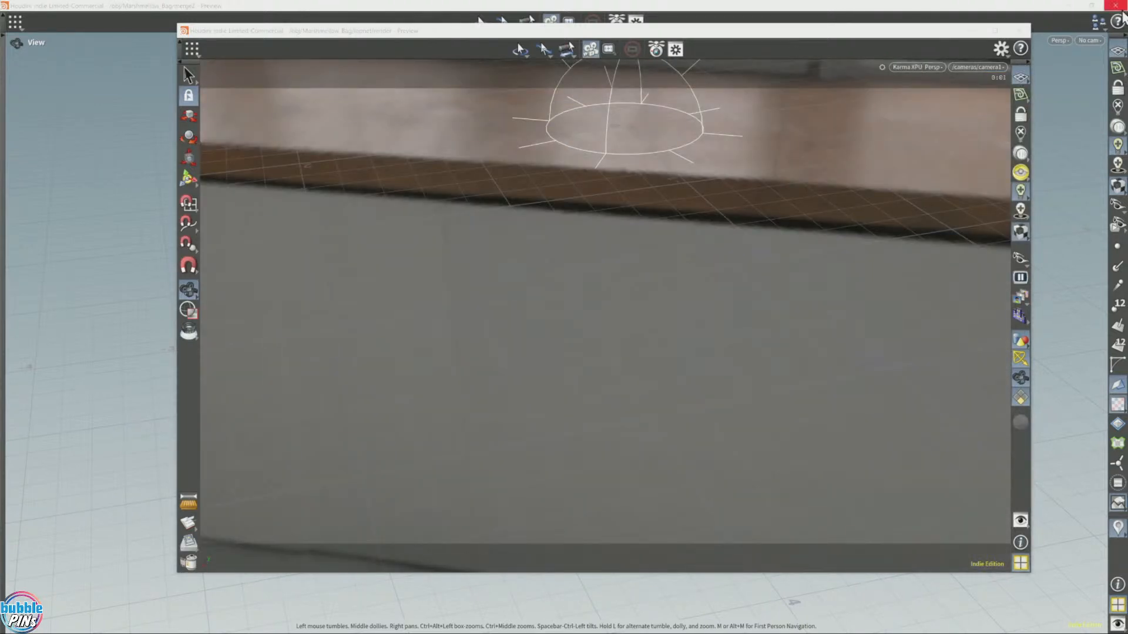
pyautogui.click(1117, 5)
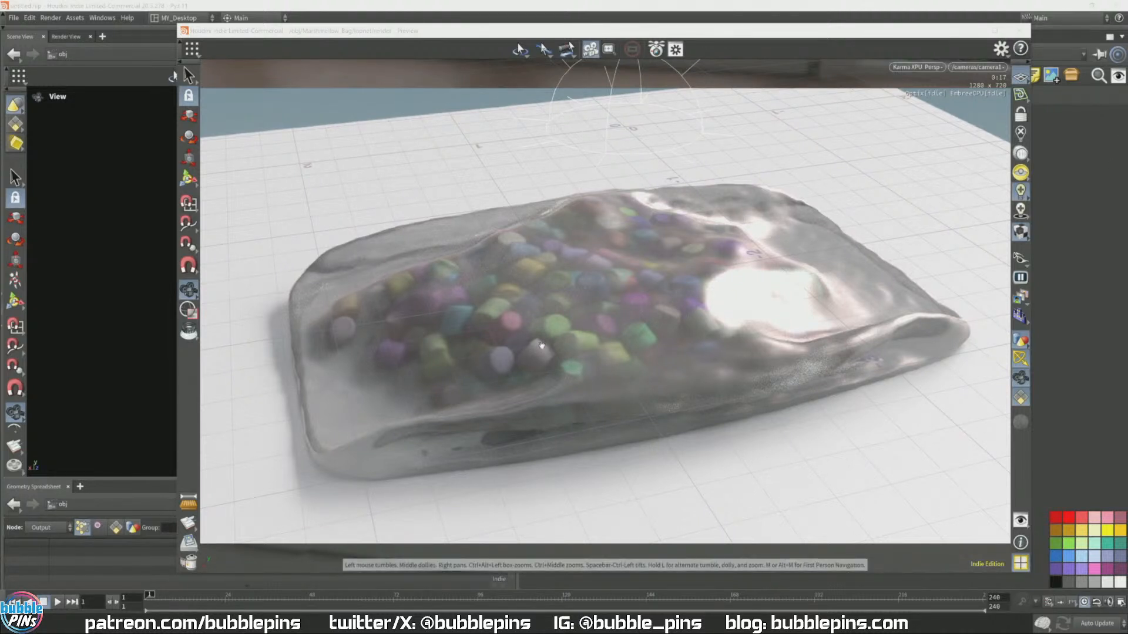
# Step: Examine the rendered marshmallow bag from slightly higher and lower angles
pyautogui.moveTo(541, 347); pyautogui.dragTo(549, 344)
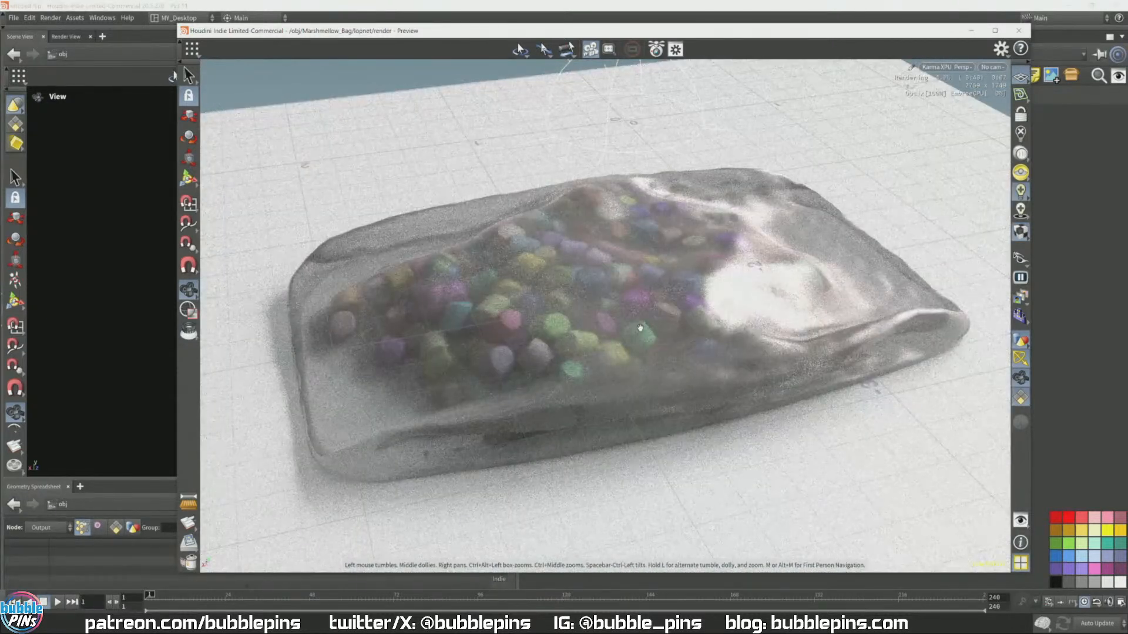
pyautogui.moveTo(640, 328); pyautogui.dragTo(636, 312)
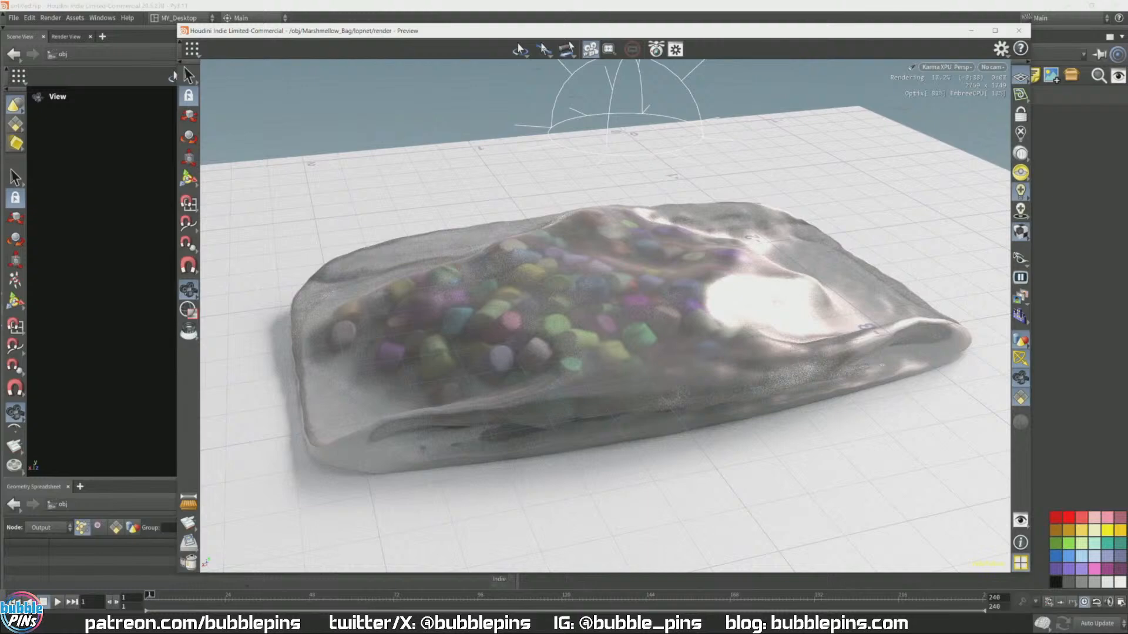
pyautogui.moveTo(605, 317); pyautogui.dragTo(631, 345)
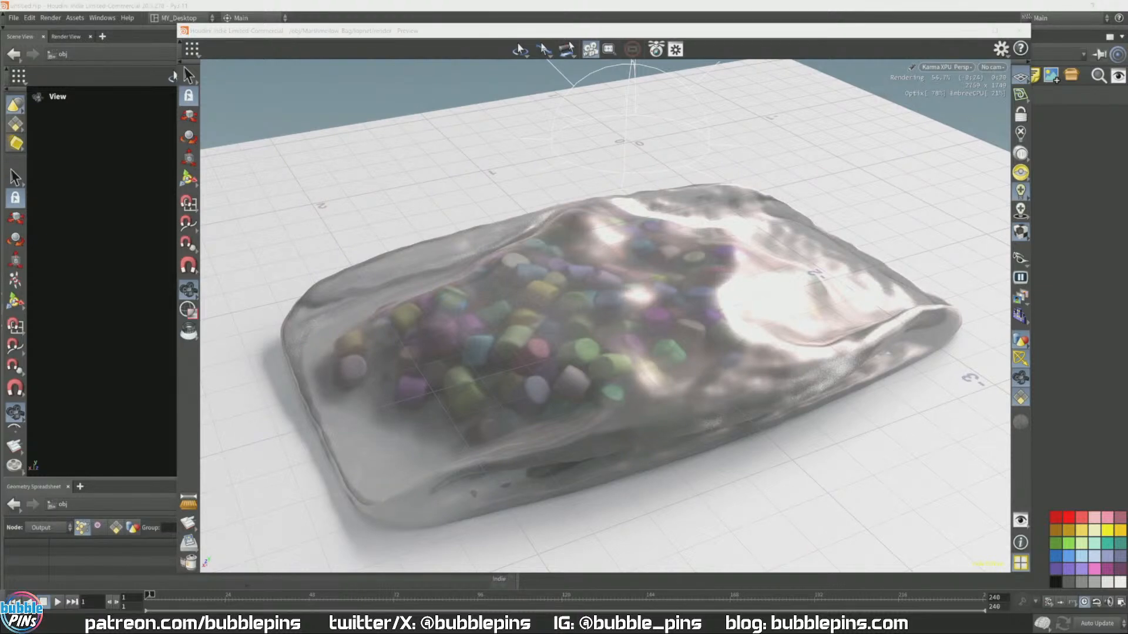
pyautogui.moveTo(977, 376); pyautogui.dragTo(978, 269)
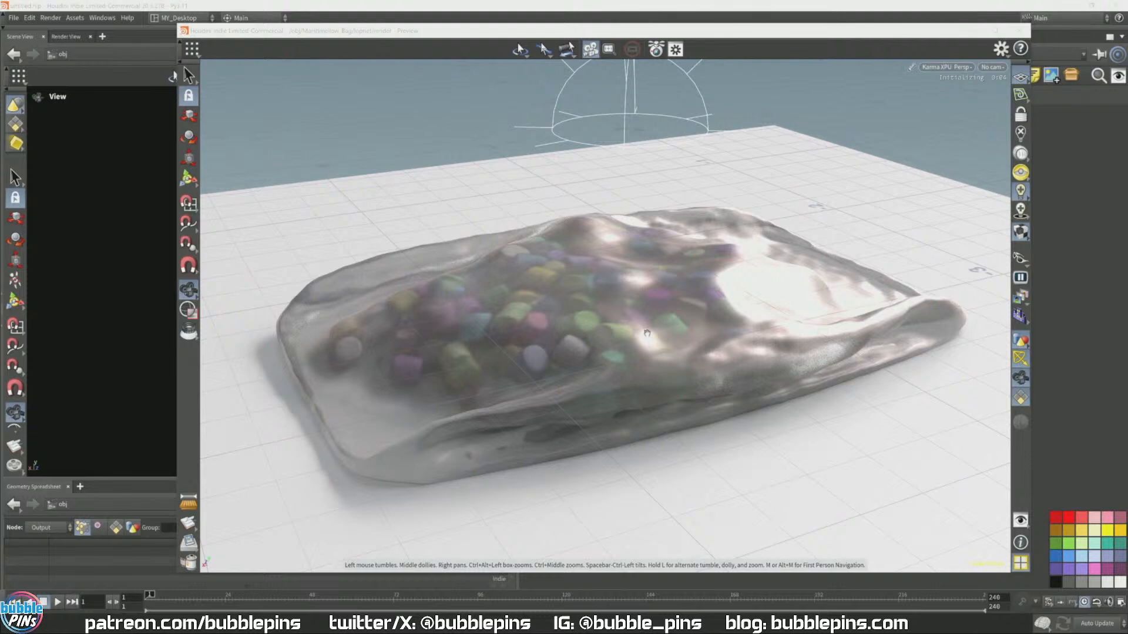
pyautogui.moveTo(648, 333); pyautogui.dragTo(654, 363)
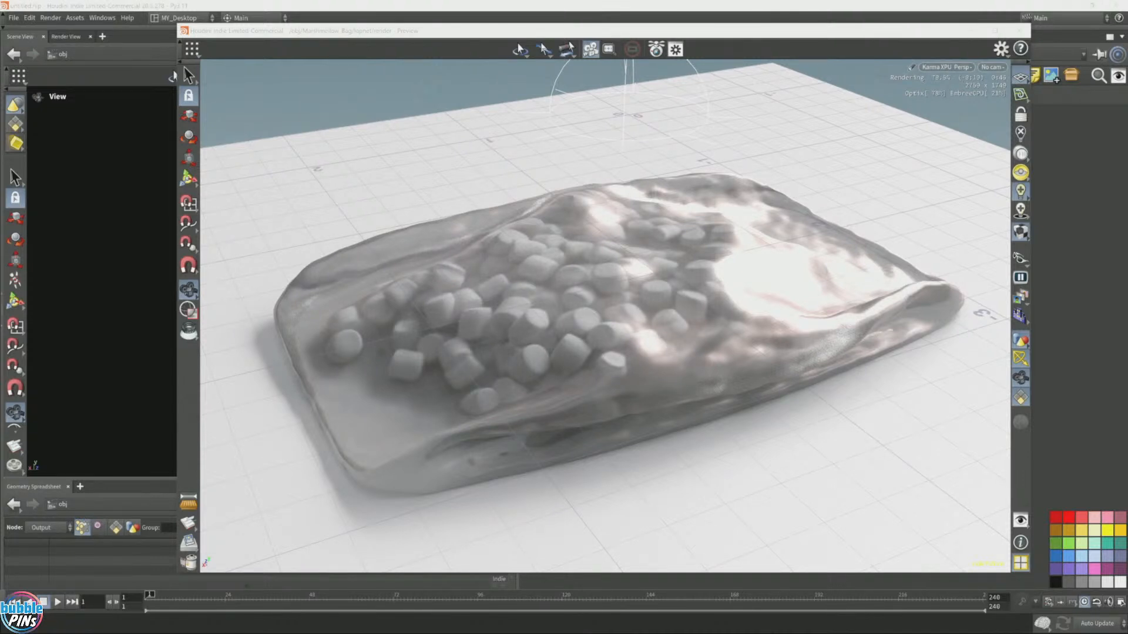
# Step: Play the marshmallow in bag FLIP flipbook in MPlay beside the Karma render preview
pyautogui.moveTo(582, 271); pyautogui.dragTo(294, 359)
pyautogui.moveTo(680, 33); pyautogui.dragTo(836, 14)
pyautogui.click(255, 396)
pyautogui.press('Up')
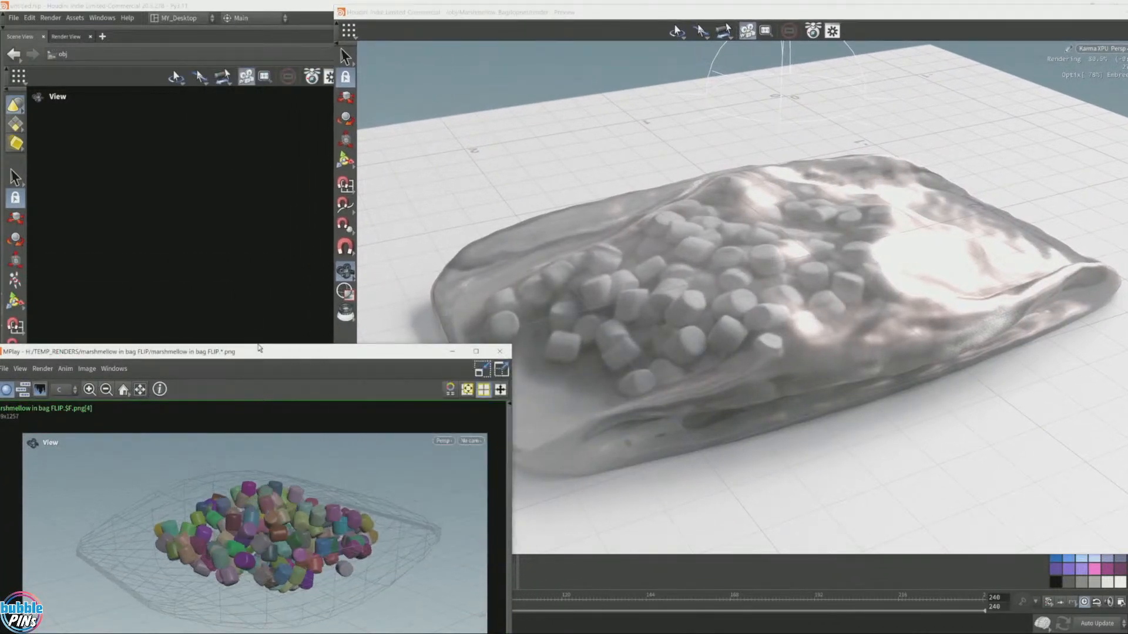
pyautogui.moveTo(244, 352); pyautogui.dragTo(204, 192)
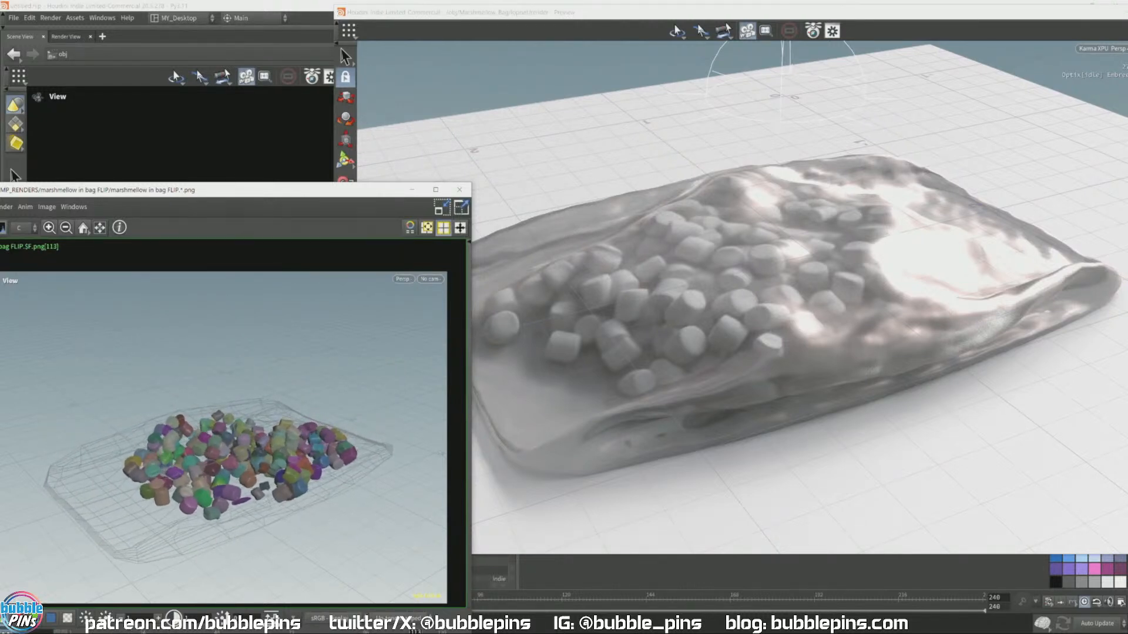
pyautogui.click(973, 206)
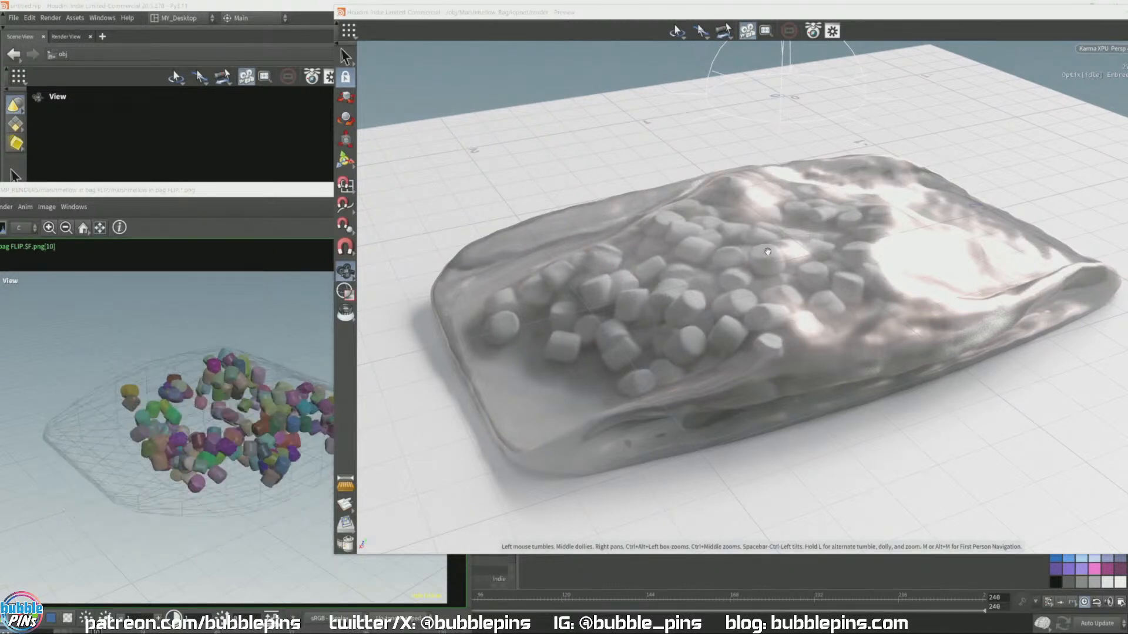
pyautogui.moveTo(223, 189); pyautogui.dragTo(191, 151)
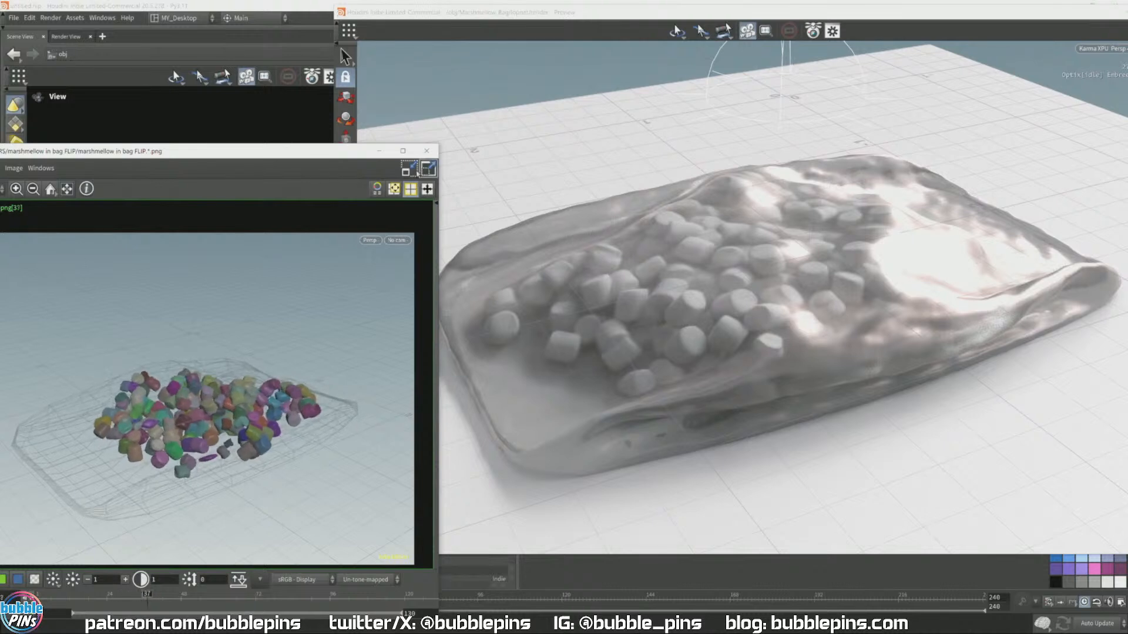
# Step: Close the marshmallow bag render preview and the MPlay flipbook window
pyautogui.moveTo(619, 15); pyautogui.dragTo(438, 54)
pyautogui.click(992, 51)
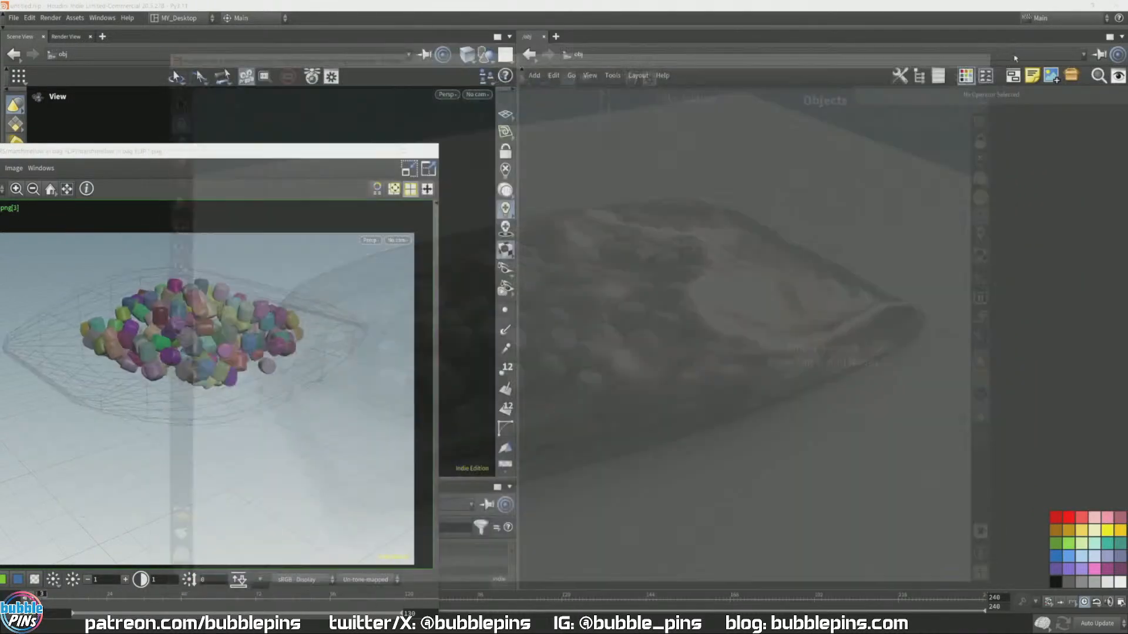
pyautogui.click(430, 152)
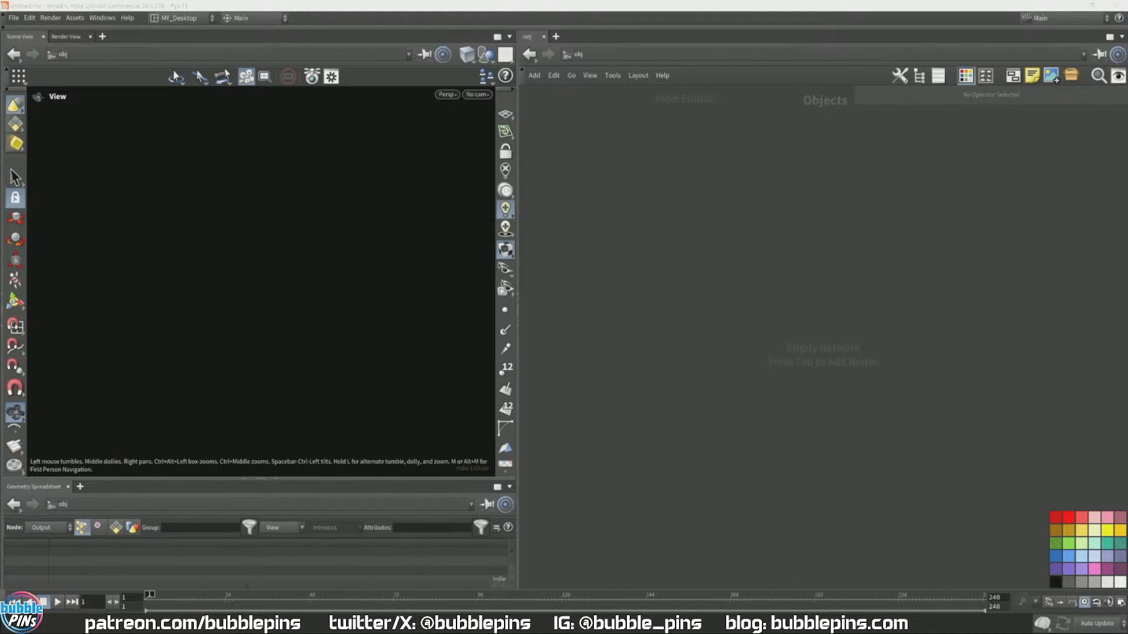
# Step: Maximize the moving_belt preview window and view the full length of the belt with both mannequins
pyautogui.moveTo(1127, 175); pyautogui.dragTo(592, 135)
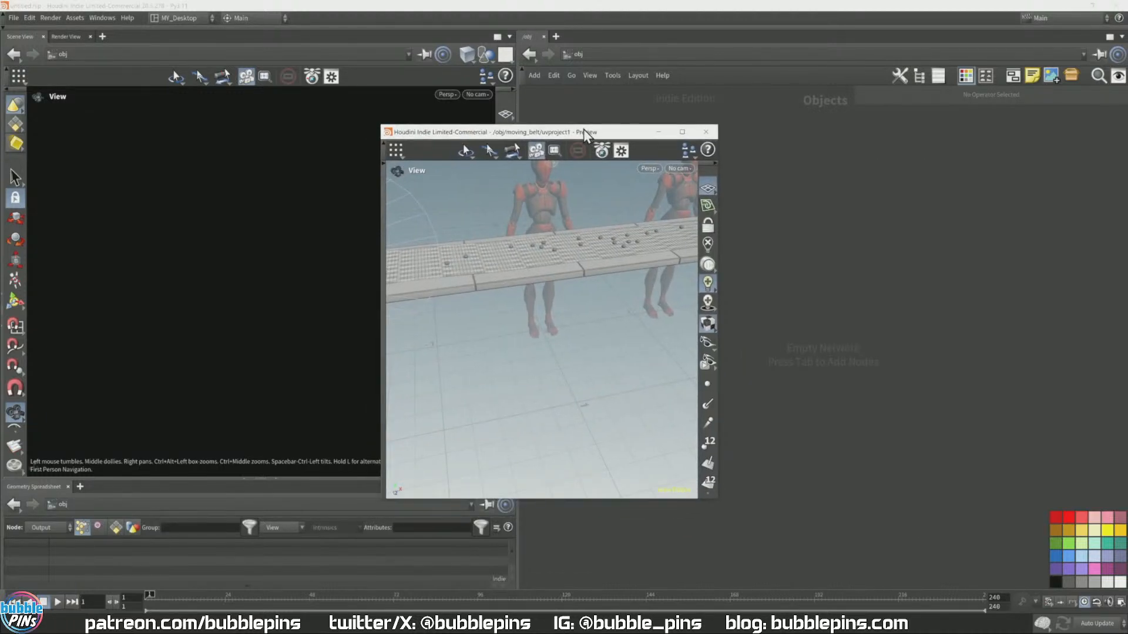
pyautogui.click(691, 130)
pyautogui.moveTo(762, 205); pyautogui.dragTo(752, 353, button='middle')
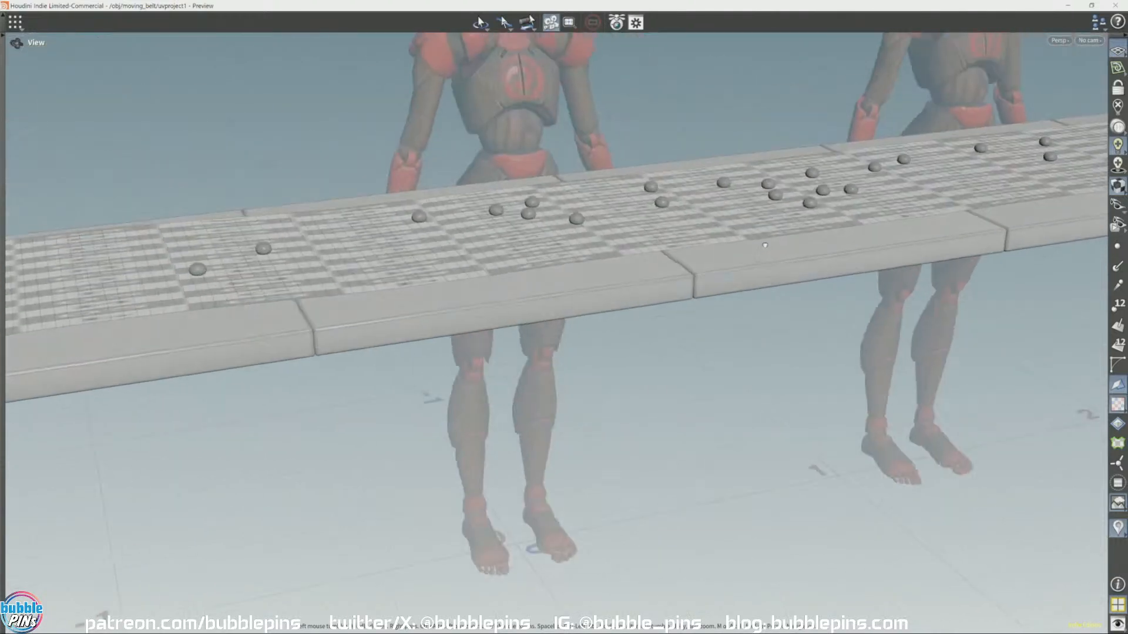
pyautogui.moveTo(751, 352); pyautogui.dragTo(750, 206)
pyautogui.scroll(-4, 750, 206)
pyautogui.scroll(-2, 751, 212)
pyautogui.moveTo(750, 212); pyautogui.dragTo(589, 308, button='middle')
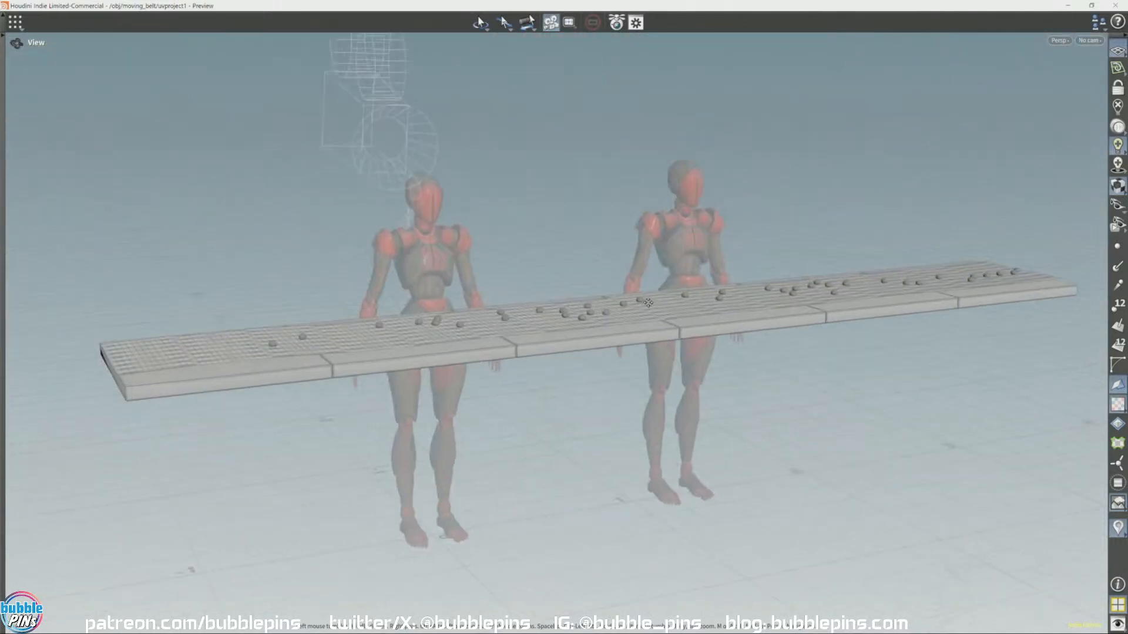
# Step: Examine the moving belt, the small pieces on it and the two mannequins from closer and different angles
pyautogui.moveTo(589, 307); pyautogui.dragTo(526, 325)
pyautogui.scroll(1, 547, 336)
pyautogui.scroll(3, 548, 335)
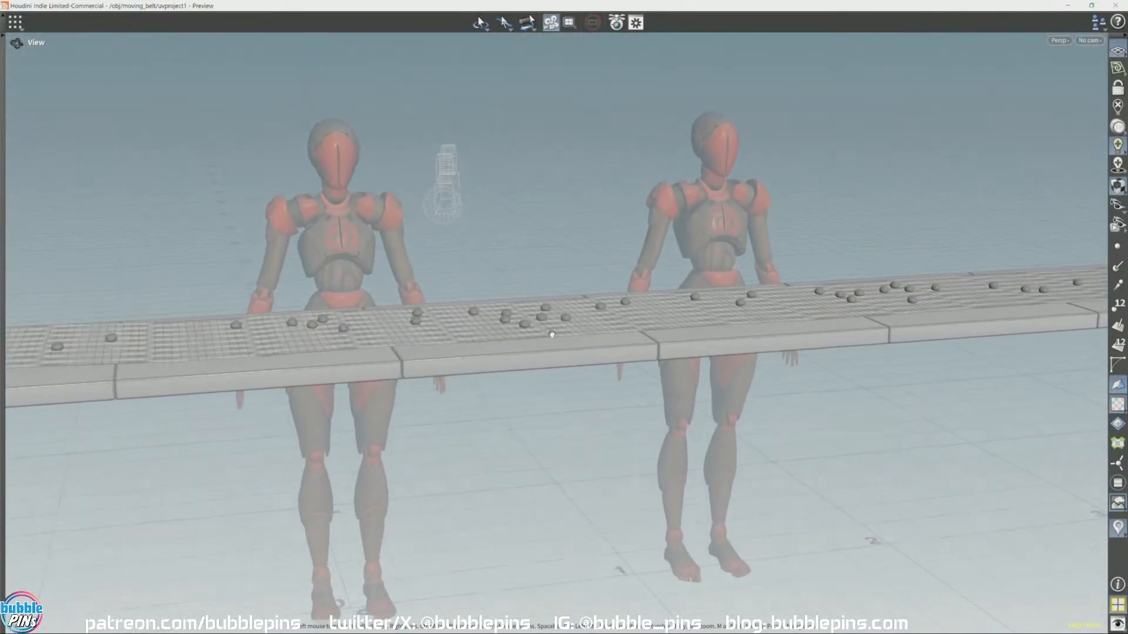
pyautogui.moveTo(602, 307); pyautogui.dragTo(590, 310)
pyautogui.moveTo(590, 309); pyautogui.dragTo(658, 358, button='middle')
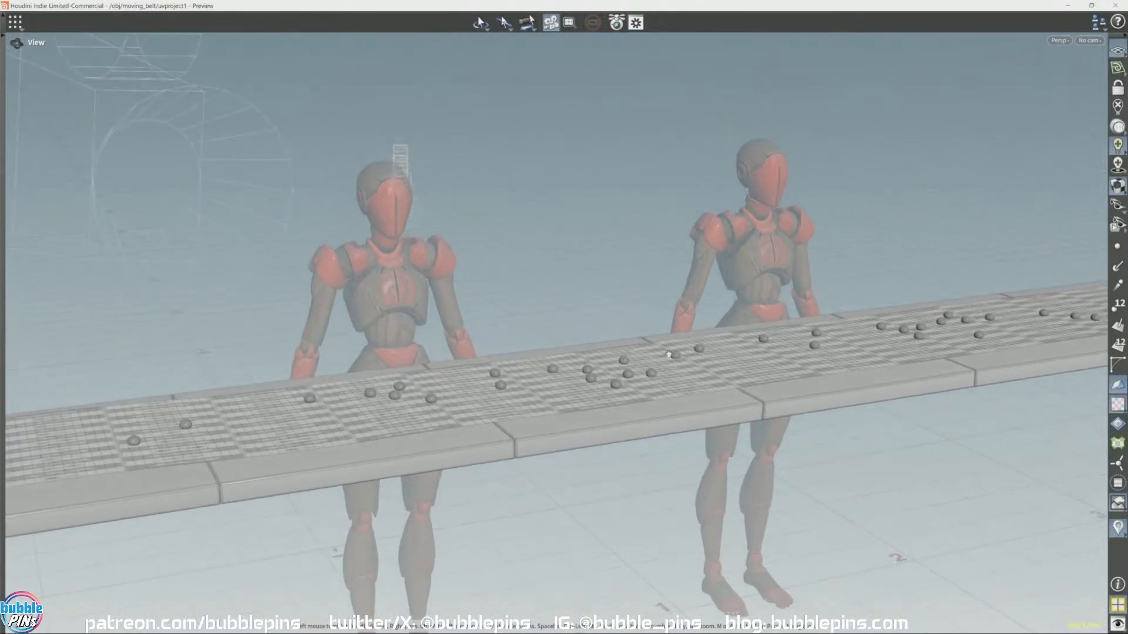
pyautogui.moveTo(658, 358); pyautogui.dragTo(640, 387)
pyautogui.moveTo(698, 346); pyautogui.dragTo(727, 329, button='middle')
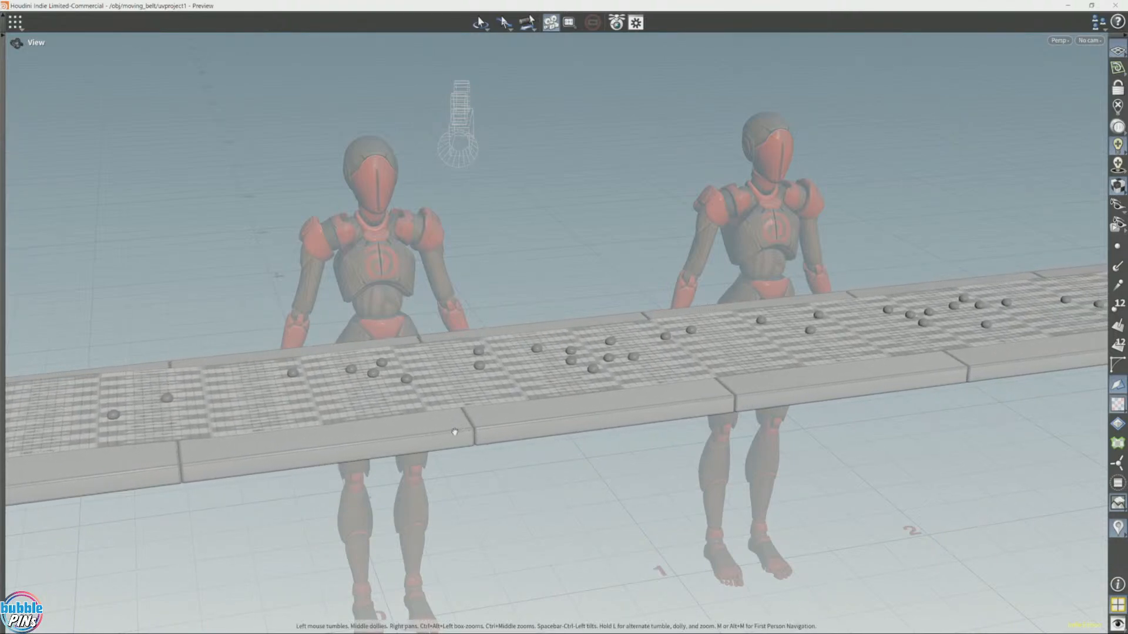
pyautogui.moveTo(454, 432); pyautogui.dragTo(521, 329)
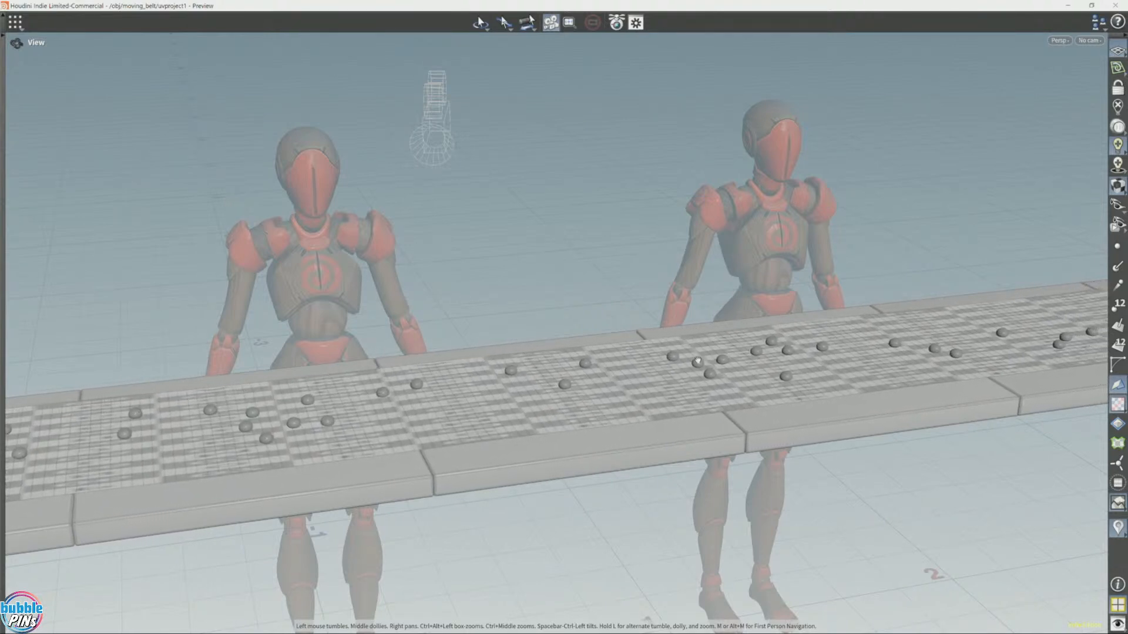
pyautogui.scroll(3, 572, 308)
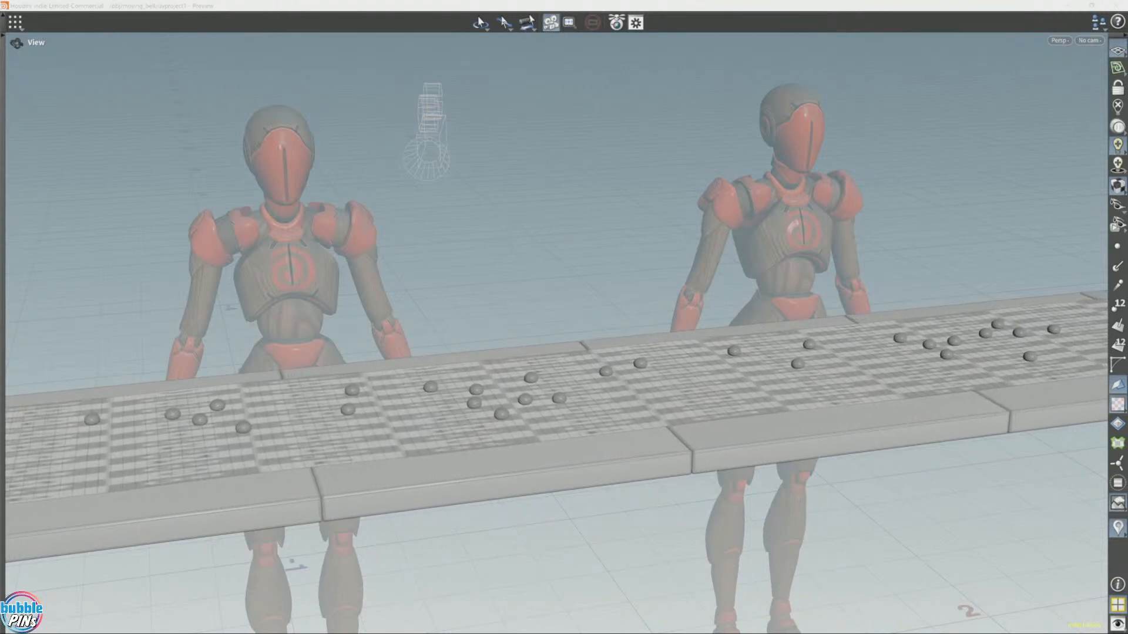
# Step: Place the I love Lucy.PNG image window beside the belt preview and enlarge it slightly for comparison
pyautogui.moveTo(1127, 333); pyautogui.dragTo(1013, 191)
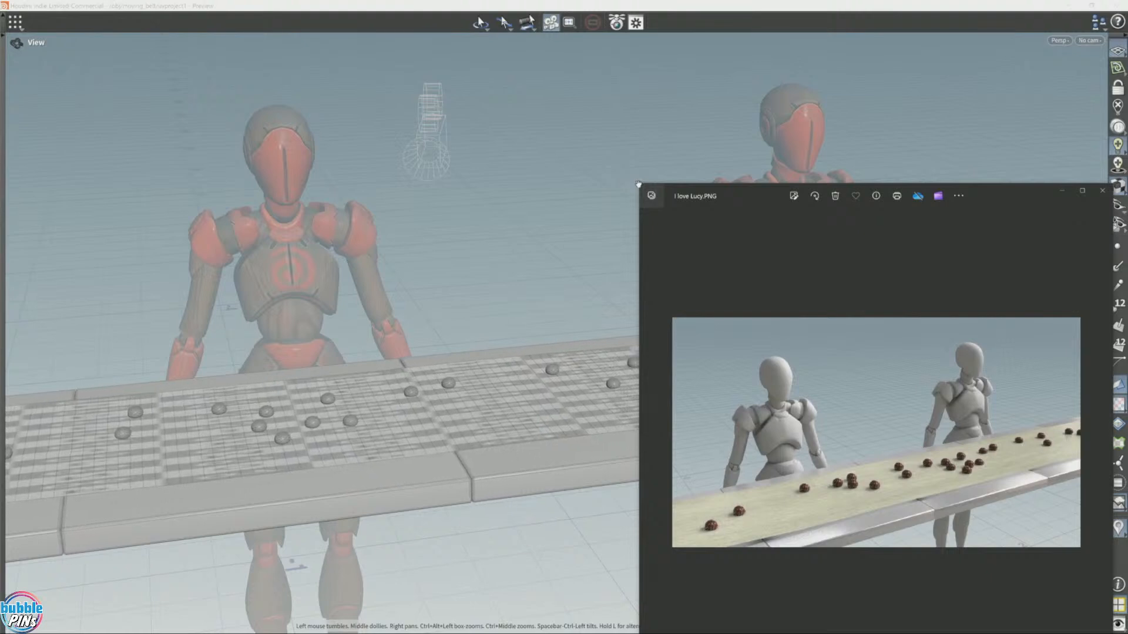
pyautogui.moveTo(639, 184); pyautogui.dragTo(581, 379)
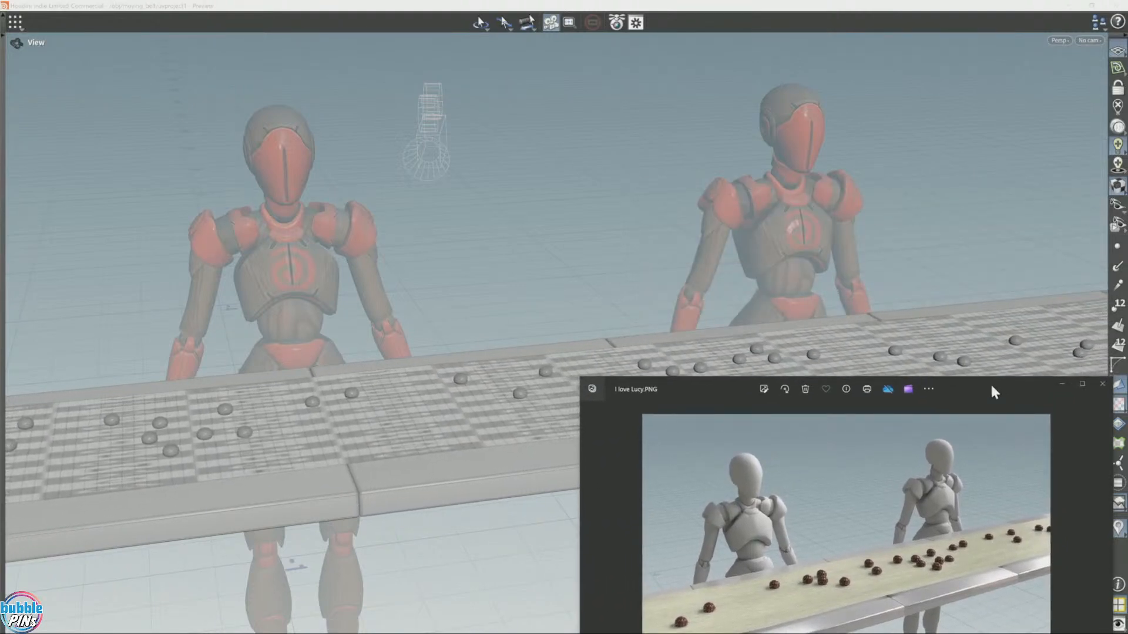
pyautogui.moveTo(989, 388); pyautogui.dragTo(415, 18)
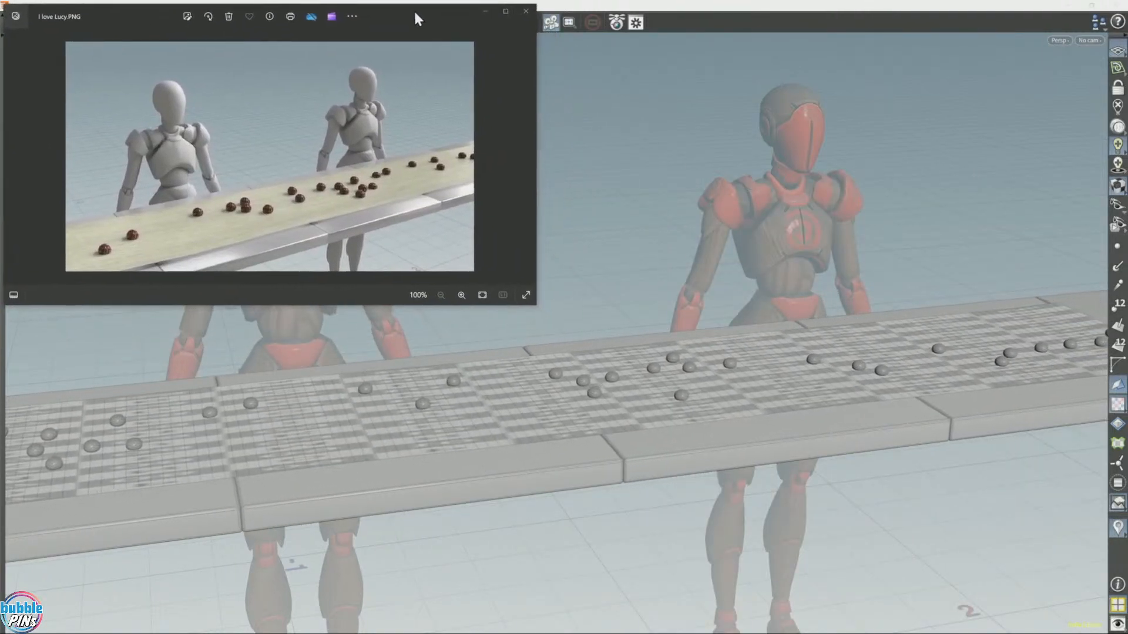
pyautogui.moveTo(532, 306); pyautogui.dragTo(538, 342)
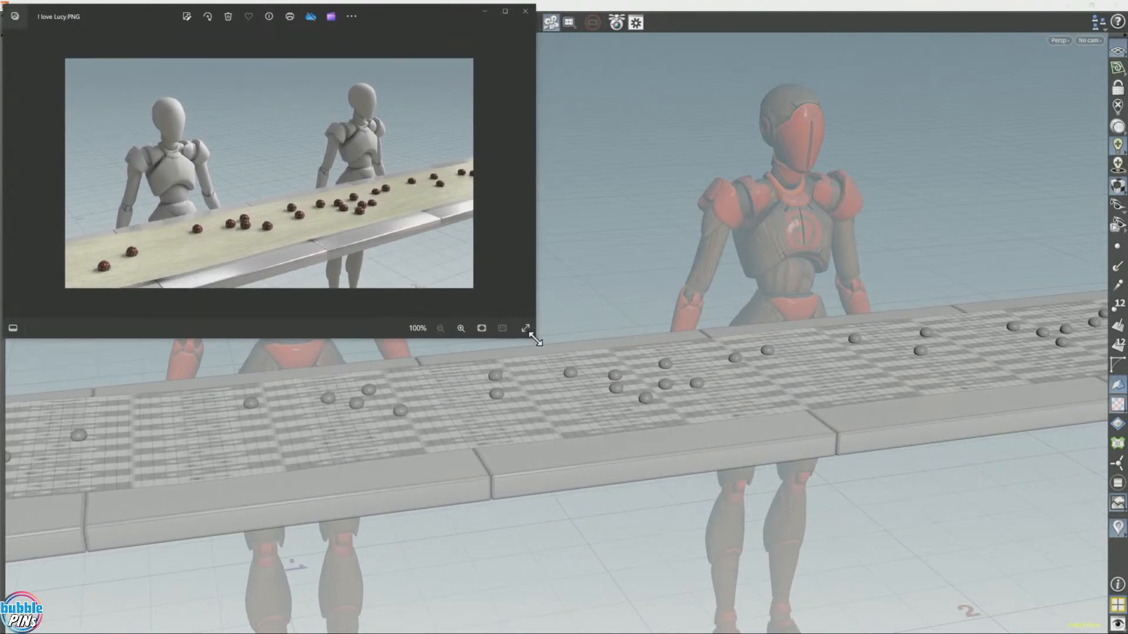
pyautogui.moveTo(533, 336); pyautogui.dragTo(564, 347)
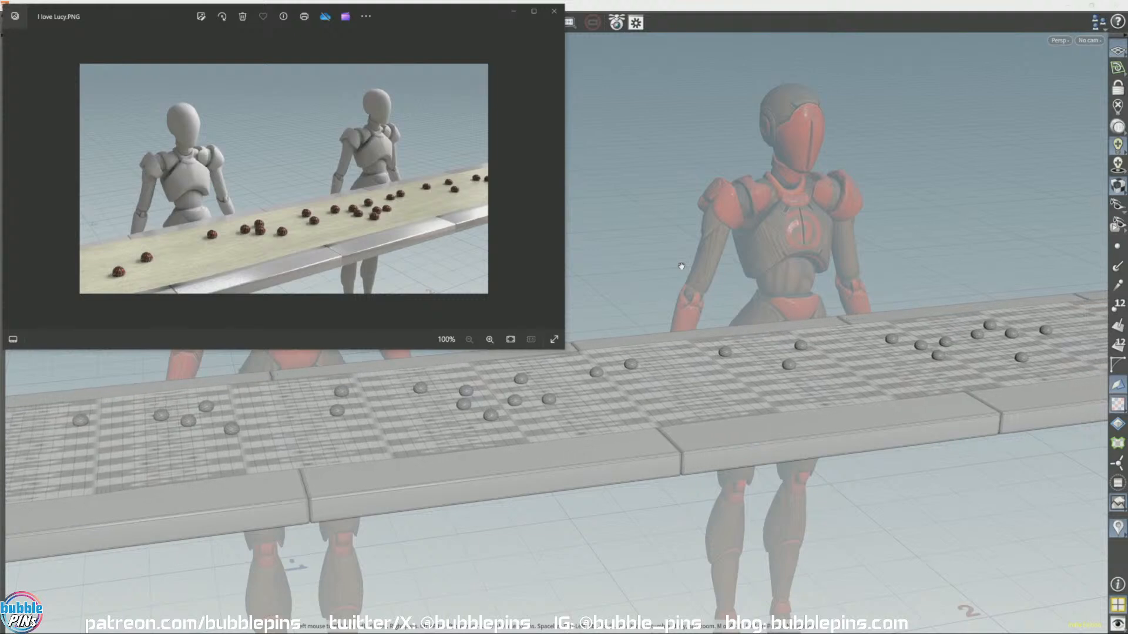
# Step: Return to the moving_belt preview and reframe both mannequins and the belt lower in the view
pyautogui.click(713, 299)
pyautogui.moveTo(761, 318); pyautogui.dragTo(803, 382, button='middle')
pyautogui.moveTo(803, 383); pyautogui.dragTo(767, 369)
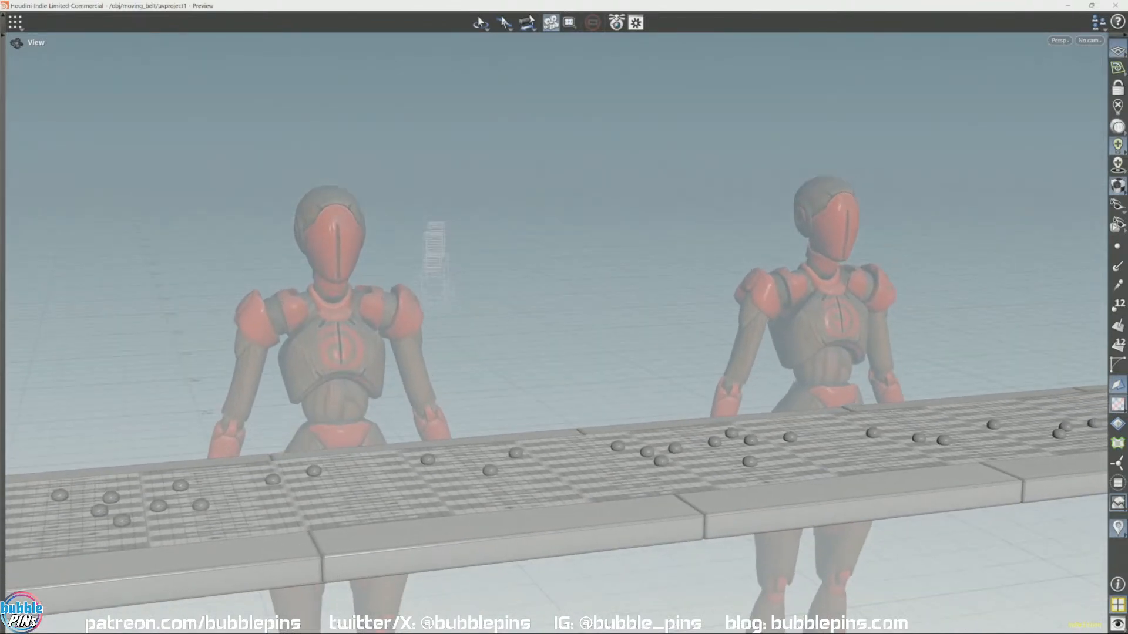
# Step: Bring back I love Lucy.PNG, enlarge its window and zoom in to 505% on the chocolates on the belt
pyautogui.hotkey('alt', 'Tab')
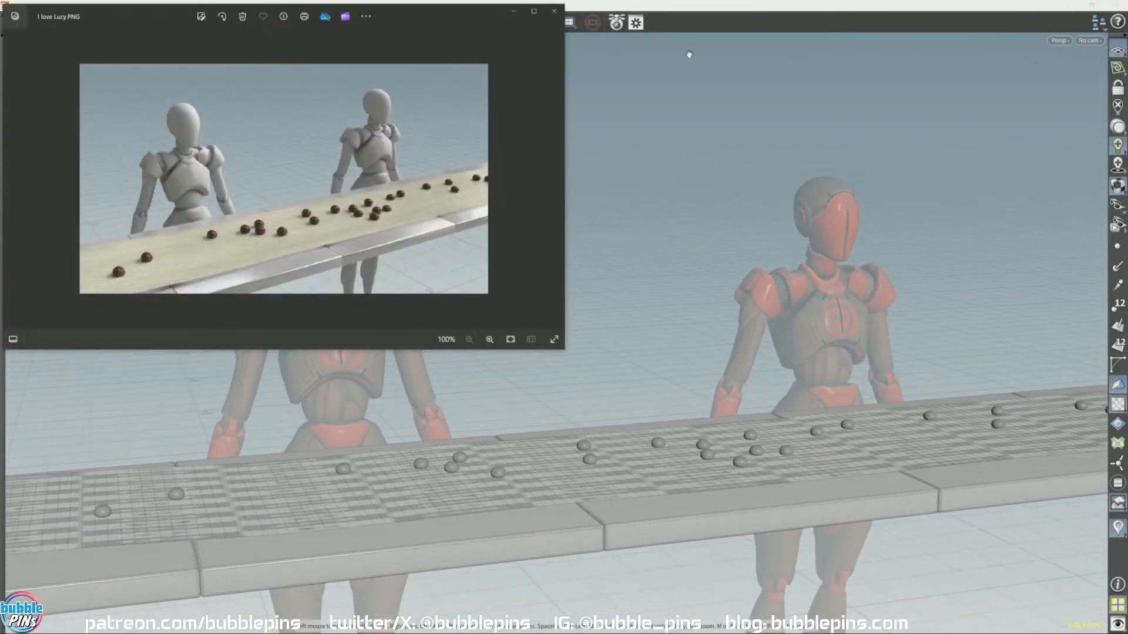
pyautogui.moveTo(565, 351); pyautogui.dragTo(629, 403)
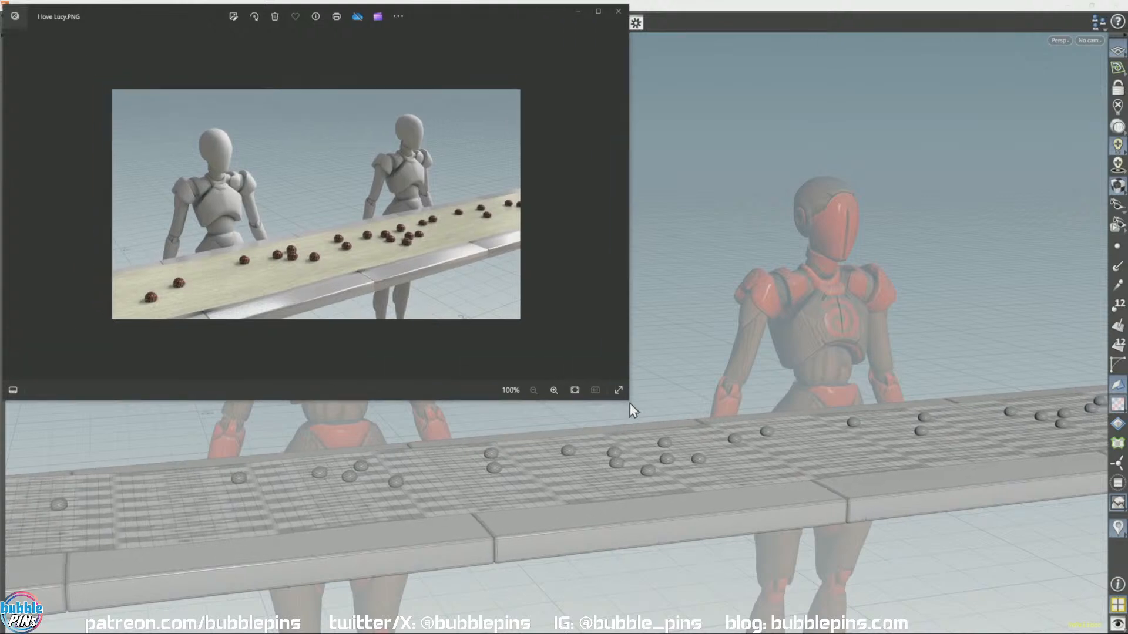
pyautogui.scroll(2, 339, 252)
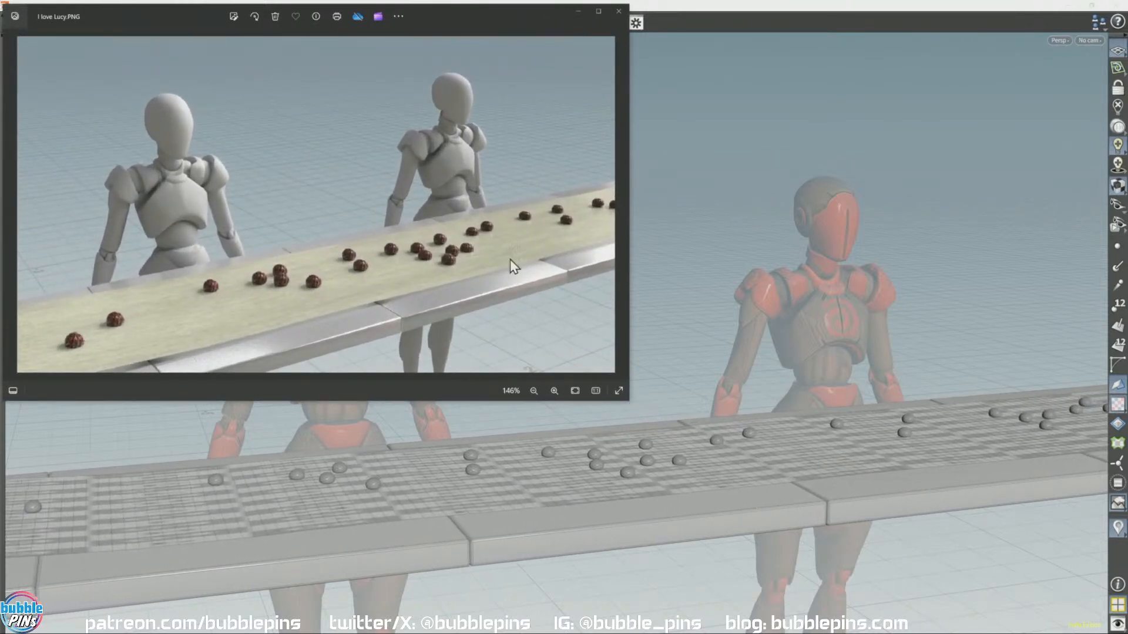
pyautogui.scroll(5, 458, 276)
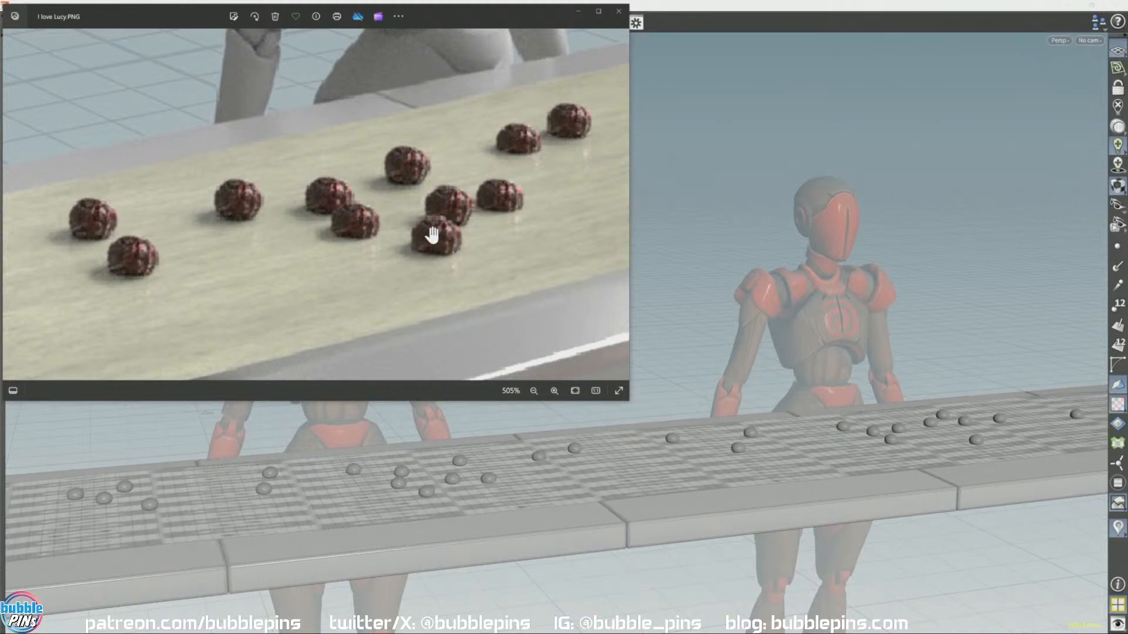
# Step: Zoom I love Lucy.PNG out to 146% and reposition its window over the belt preview to compare the two
pyautogui.scroll(-2, 450, 241)
pyautogui.scroll(-4, 450, 241)
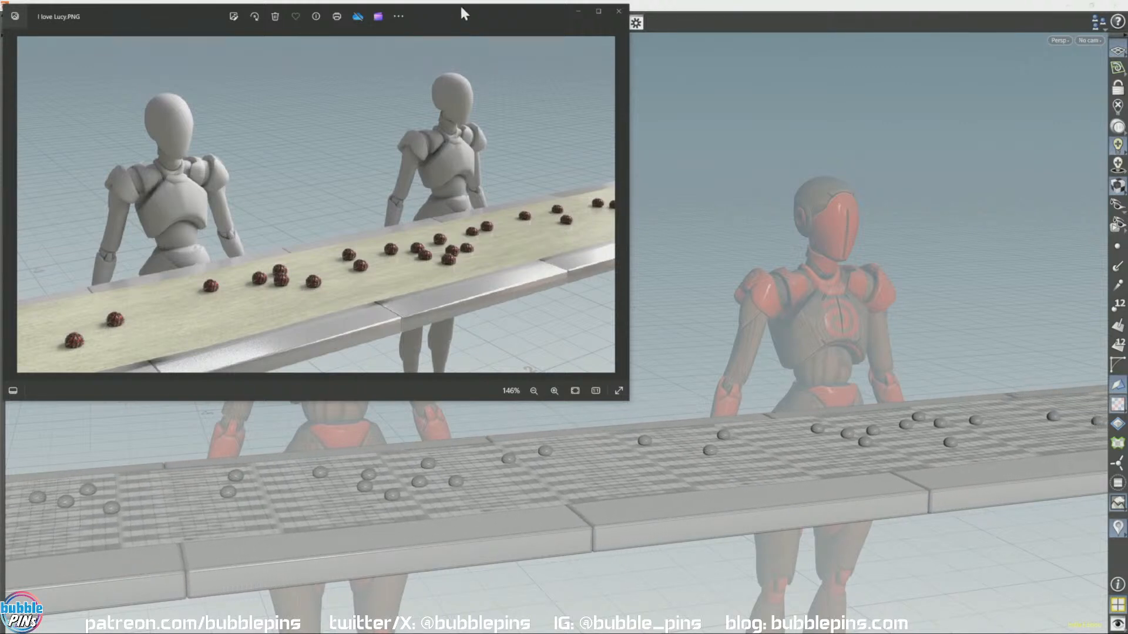
pyautogui.moveTo(469, 12); pyautogui.dragTo(429, 30)
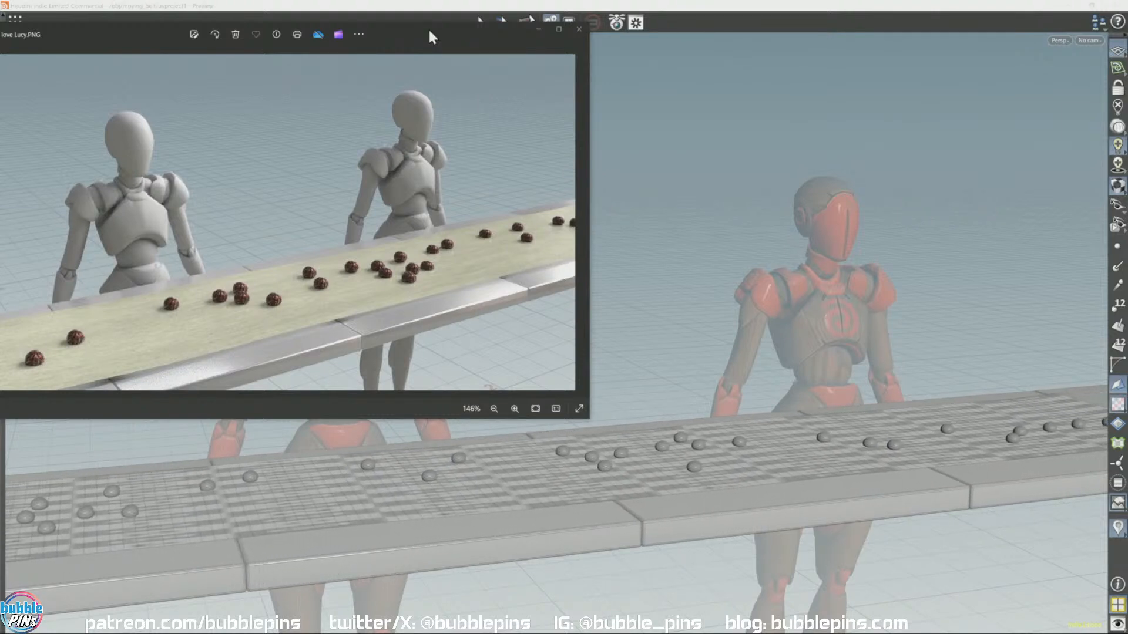
pyautogui.moveTo(429, 33); pyautogui.dragTo(550, 103)
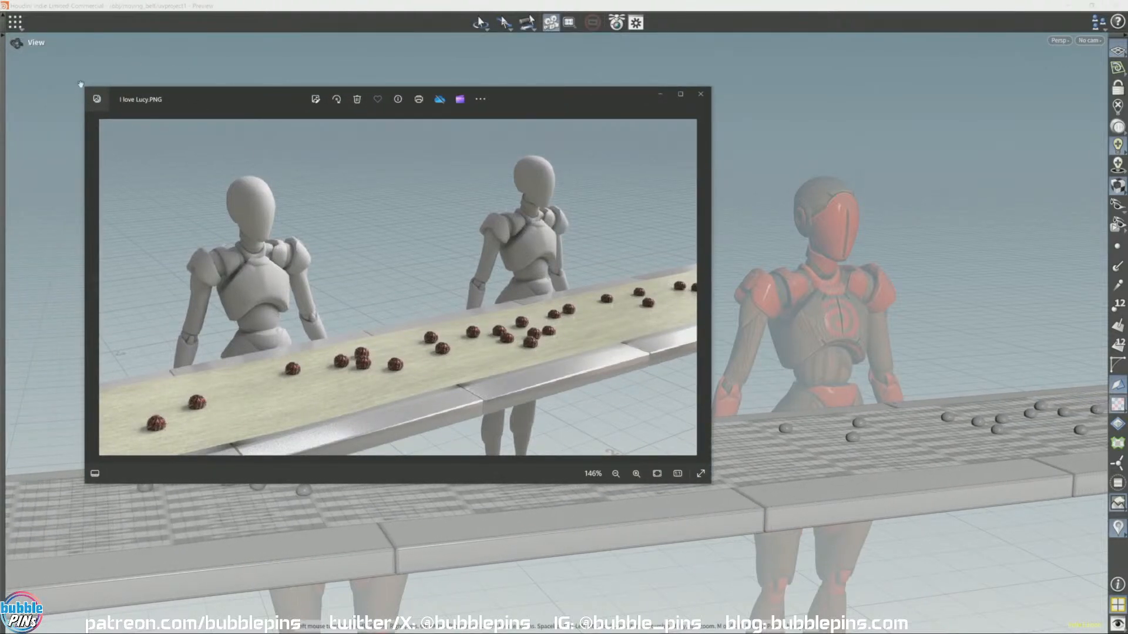
pyautogui.moveTo(236, 107); pyautogui.dragTo(191, 51)
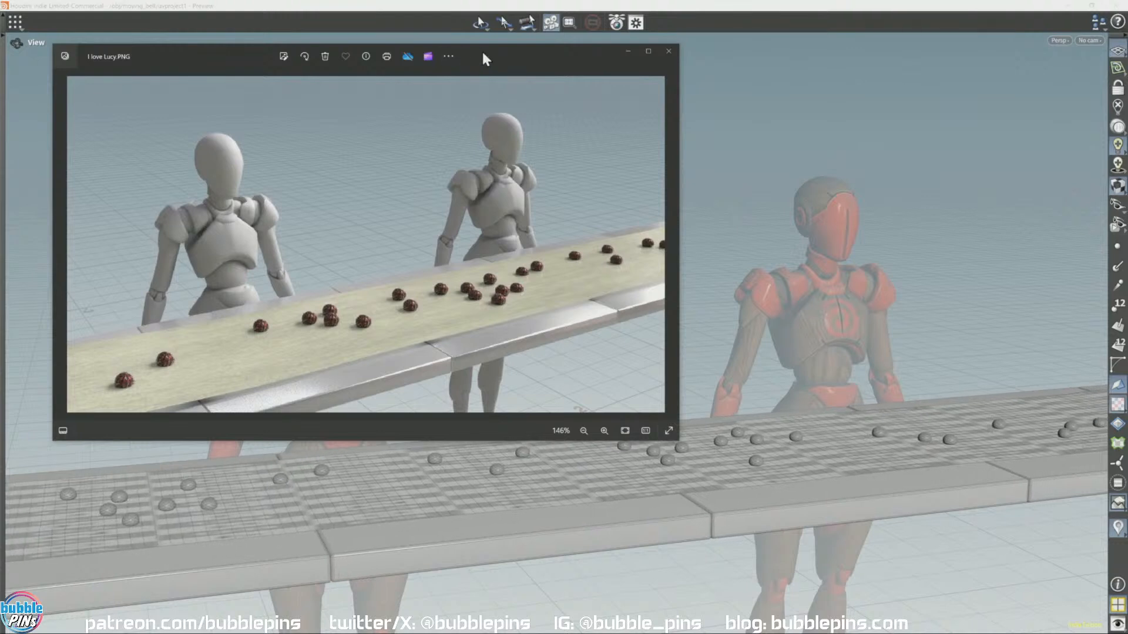
pyautogui.moveTo(483, 53); pyautogui.dragTo(484, 33)
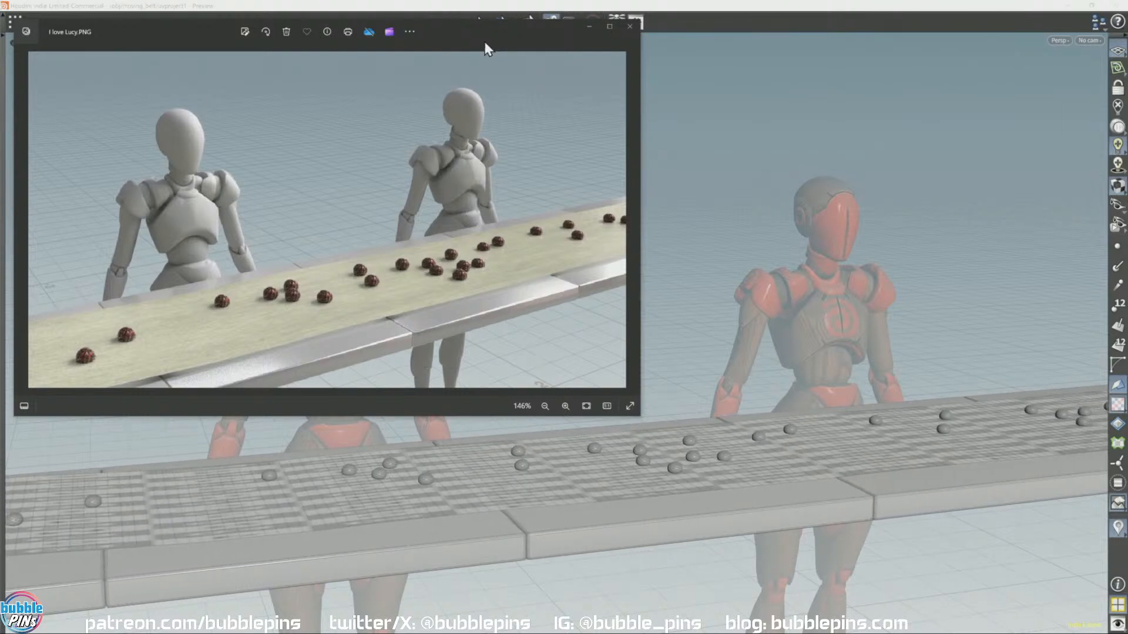
# Step: Close the I love Lucy.PNG image and the moving_belt preview window
pyautogui.click(630, 27)
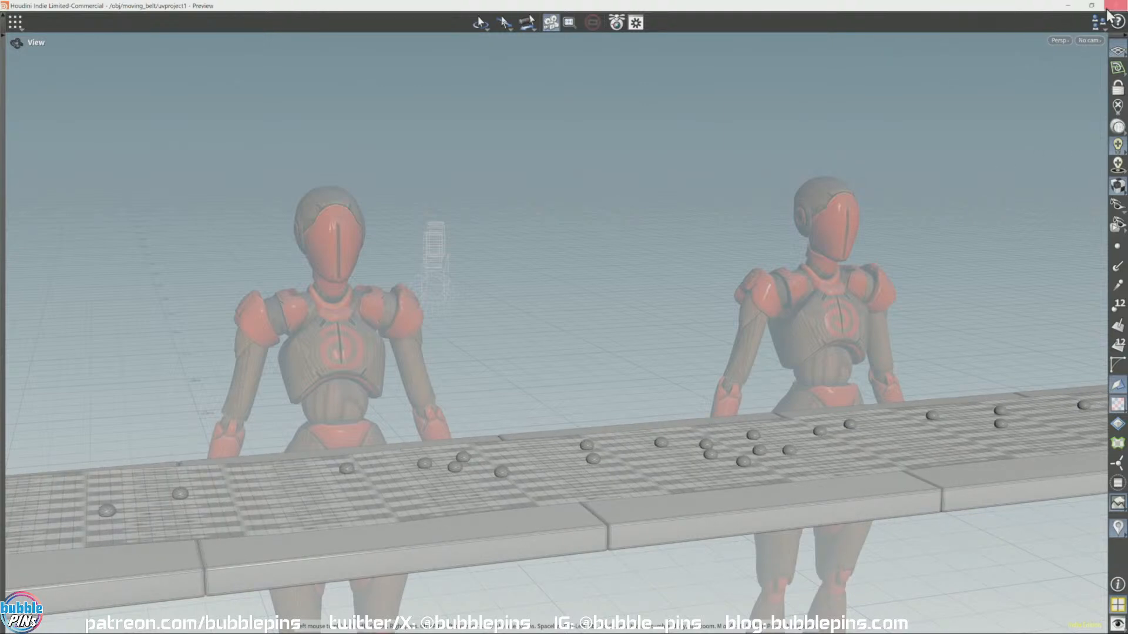
pyautogui.doubleClick(1019, 8)
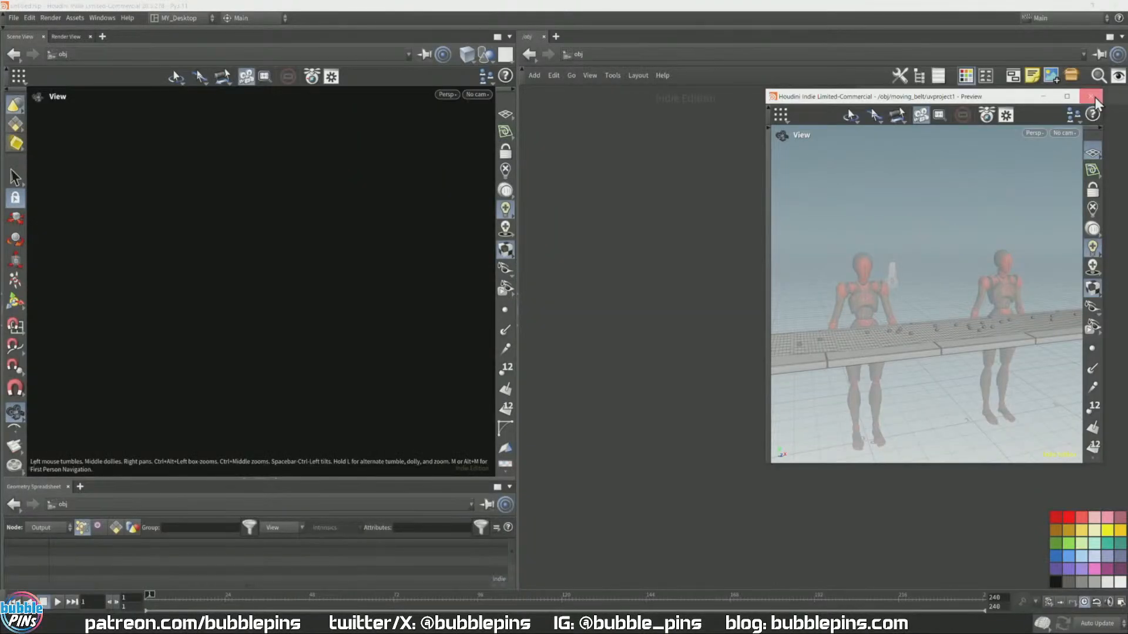
pyautogui.click(1091, 97)
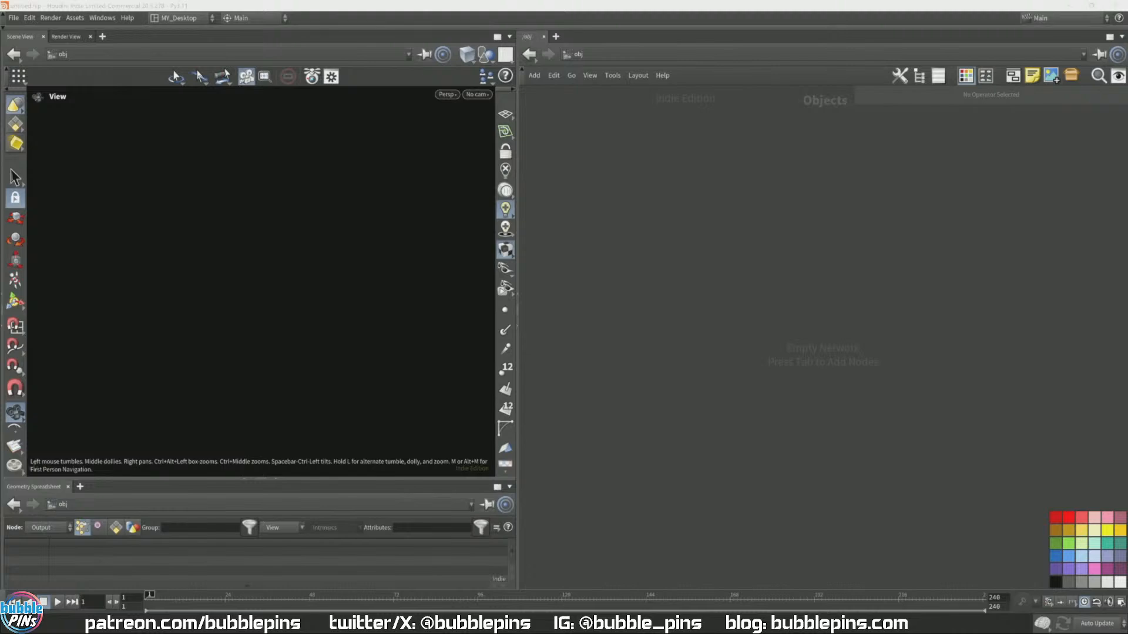
# Step: Bring in the Dogs preview window, maximize it and view the two sitting dog models from another angle
pyautogui.moveTo(1127, 83); pyautogui.dragTo(614, 95)
pyautogui.doubleClick(612, 93)
pyautogui.moveTo(503, 354); pyautogui.dragTo(690, 339)
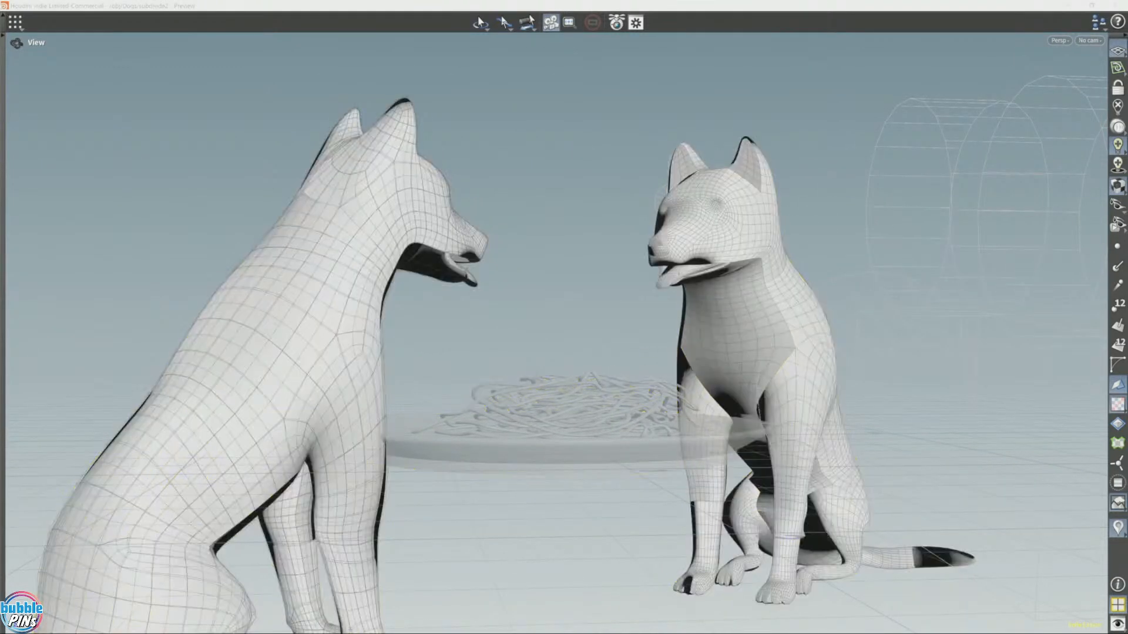
pyautogui.moveTo(876, 397); pyautogui.dragTo(766, 417)
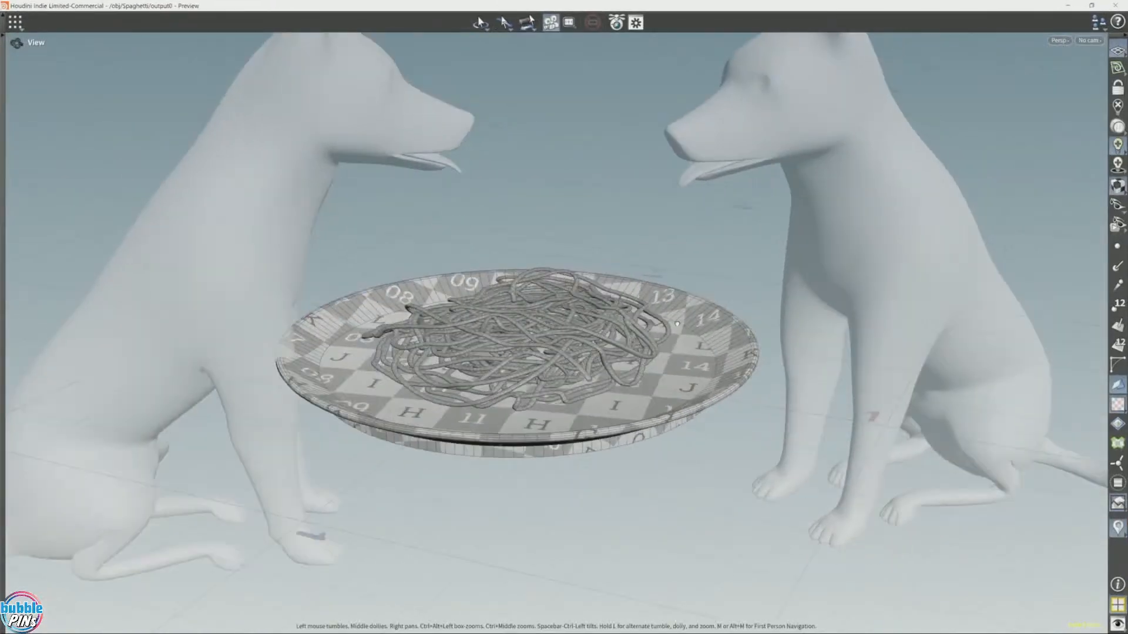
# Step: Examine the spaghetti on its plate between the two dogs from several angles and distances
pyautogui.moveTo(764, 294); pyautogui.dragTo(578, 330)
pyautogui.moveTo(578, 330); pyautogui.dragTo(640, 323, button='right')
pyautogui.moveTo(640, 322); pyautogui.dragTo(656, 346, button='middle')
pyautogui.moveTo(656, 345); pyautogui.dragTo(689, 354)
pyautogui.moveTo(688, 354); pyautogui.dragTo(713, 357, button='right')
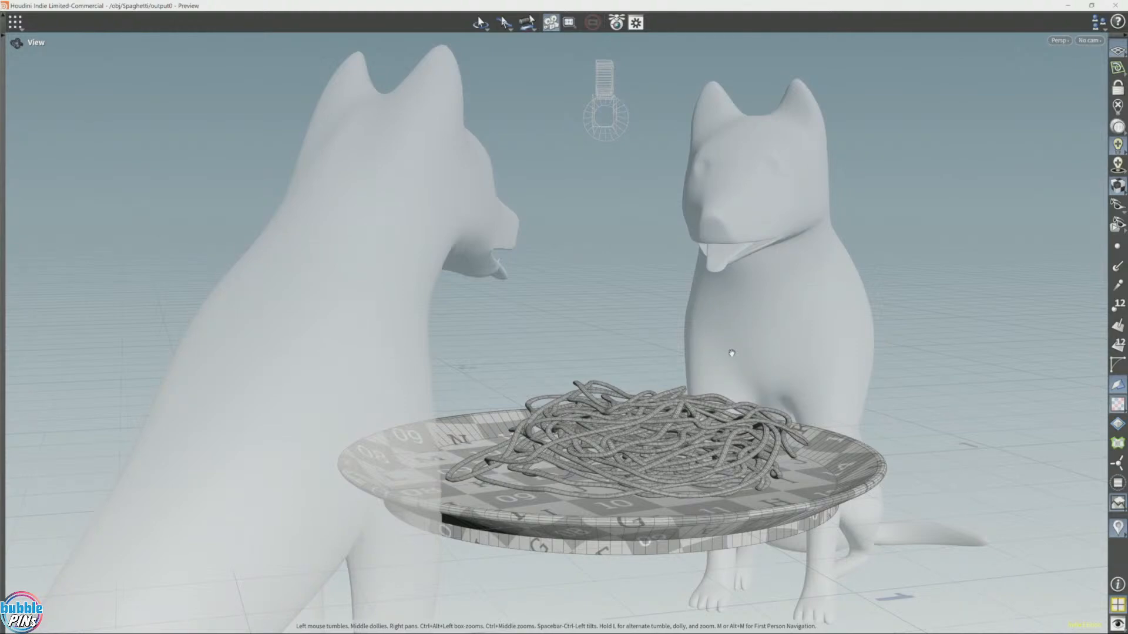
pyautogui.moveTo(731, 353); pyautogui.dragTo(825, 482)
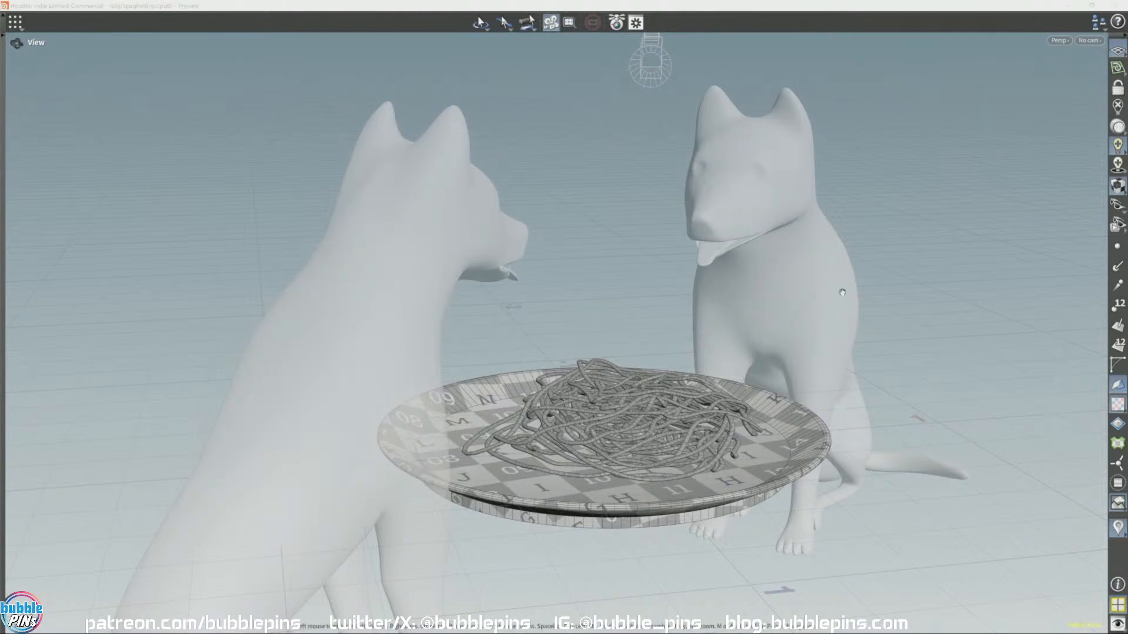
pyautogui.moveTo(593, 431); pyautogui.dragTo(654, 400)
pyautogui.scroll(3, 606, 406)
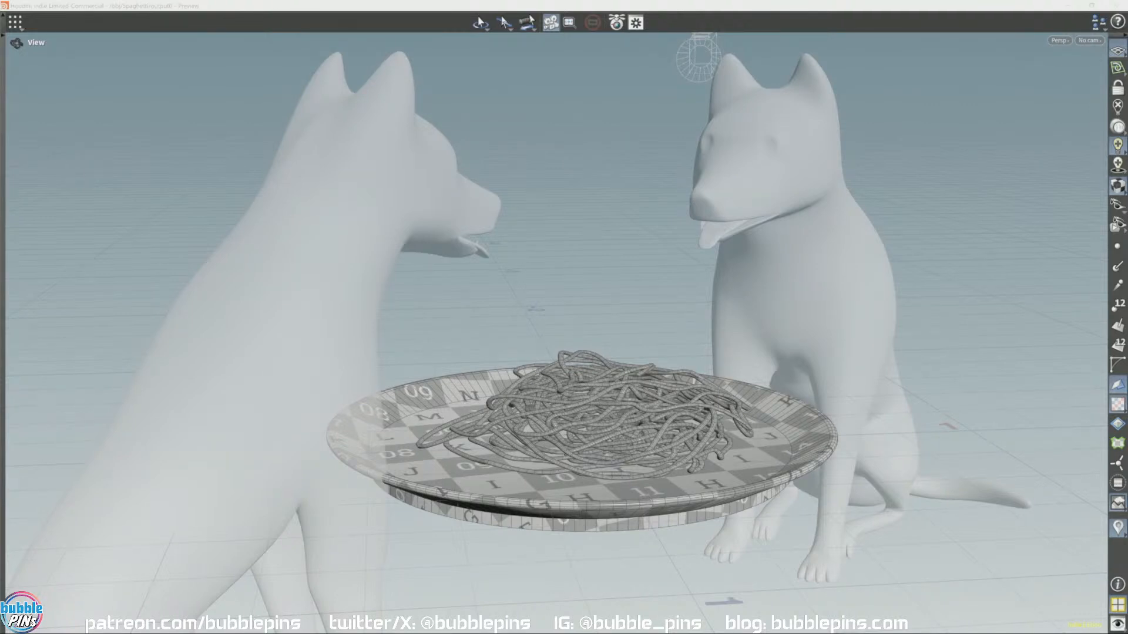
# Step: Bring in the /obj/Spaghetti/spaghetti preview, widen its window and frame the tall column of strands above the dogs
pyautogui.moveTo(544, 43); pyautogui.dragTo(360, 27)
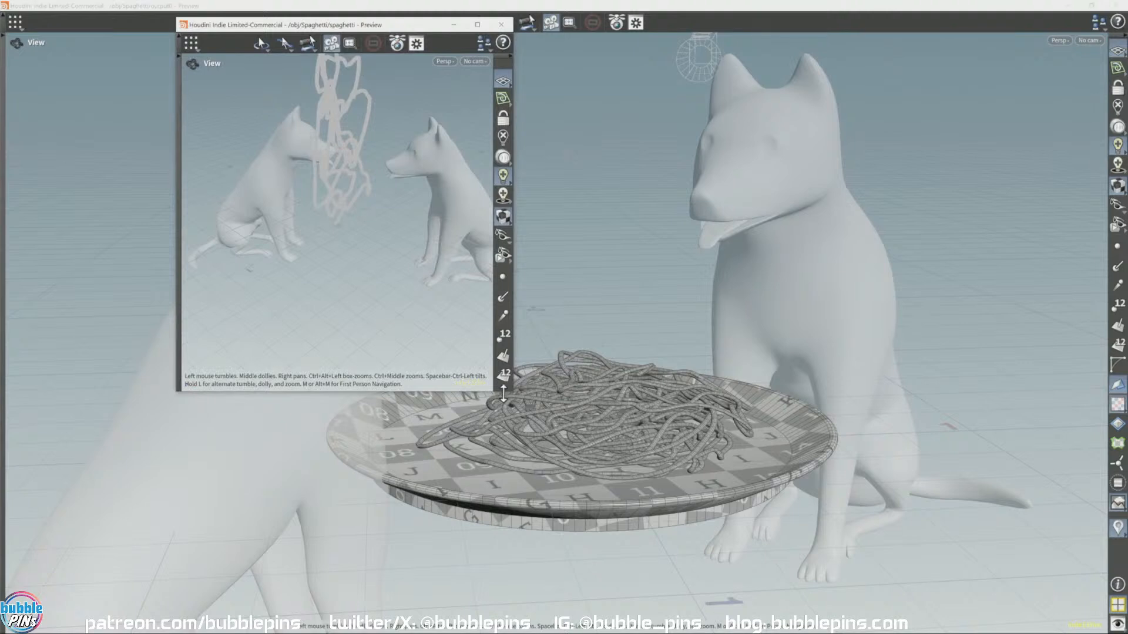
pyautogui.moveTo(511, 388); pyautogui.dragTo(750, 389)
pyautogui.scroll(-4, 586, 250)
pyautogui.moveTo(493, 229); pyautogui.dragTo(609, 191)
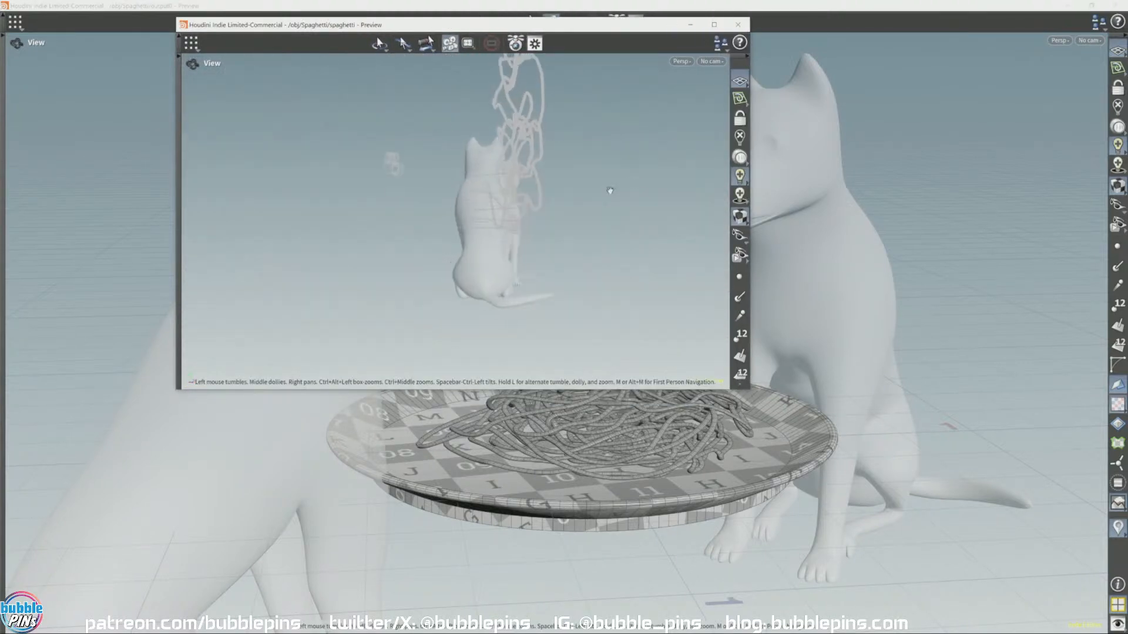
pyautogui.scroll(-4, 520, 206)
pyautogui.scroll(-3, 520, 205)
pyautogui.moveTo(541, 204); pyautogui.dragTo(444, 265, button='right')
pyautogui.moveTo(444, 264); pyautogui.dragTo(564, 216)
# Step: Change the spaghetti preview's background to a dark color scheme in the display options
pyautogui.press('d')
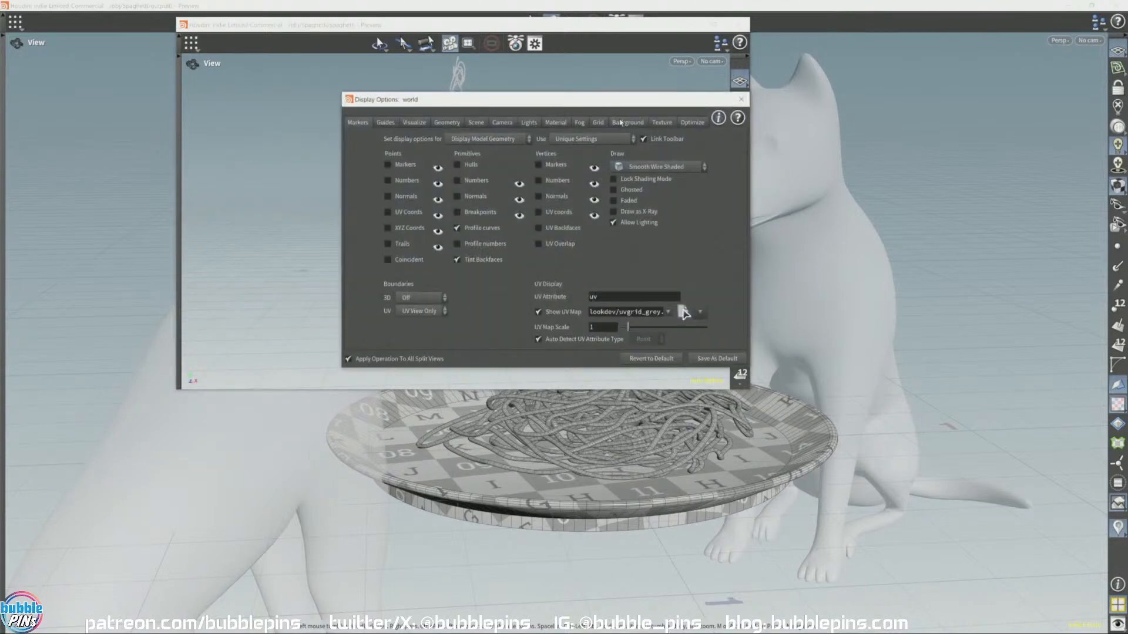
pyautogui.click(620, 122)
pyautogui.click(430, 141)
pyautogui.click(431, 162)
pyautogui.click(742, 99)
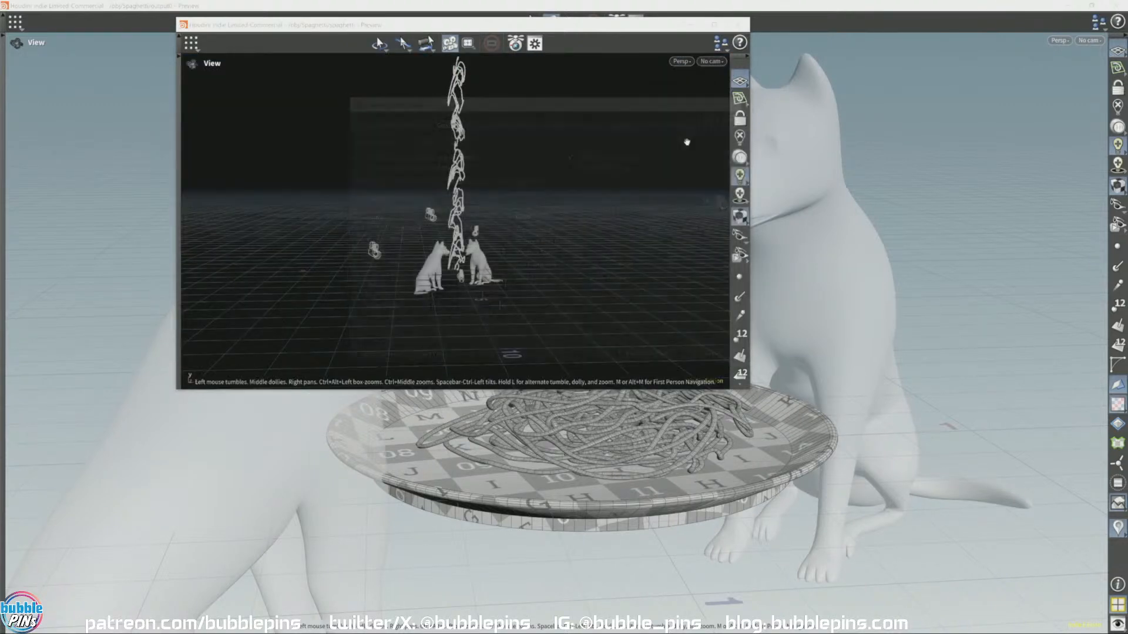
# Step: Play the spaghetti drop simulation and reframe closely on the strands, the plate and both dogs
pyautogui.moveTo(475, 250); pyautogui.dragTo(449, 233)
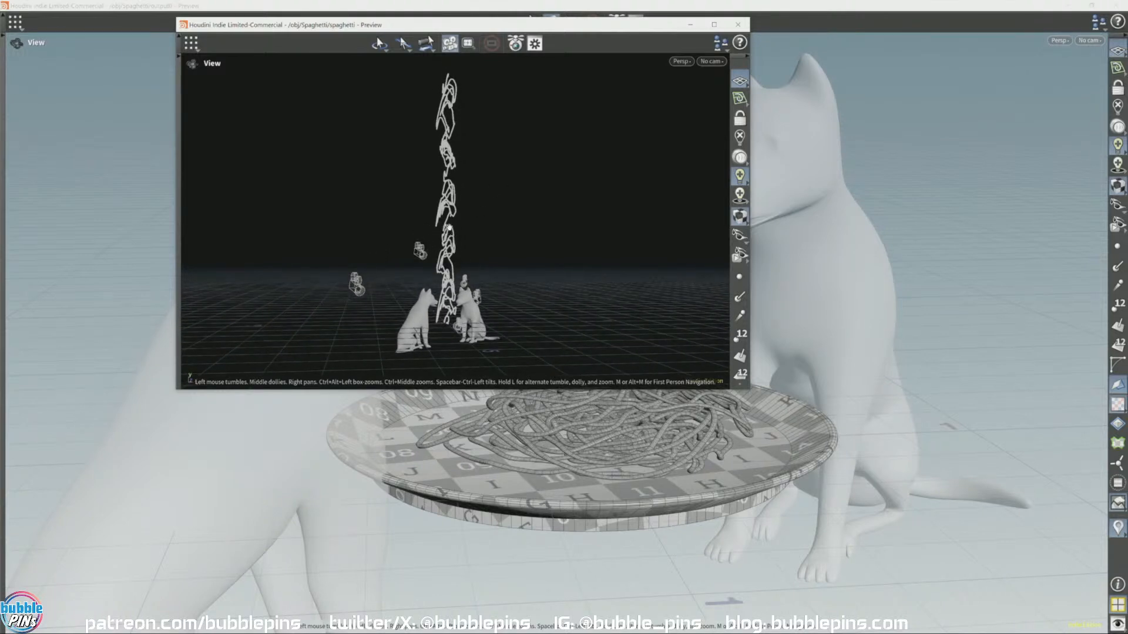
pyautogui.press('Up')
pyautogui.scroll(3, 445, 309)
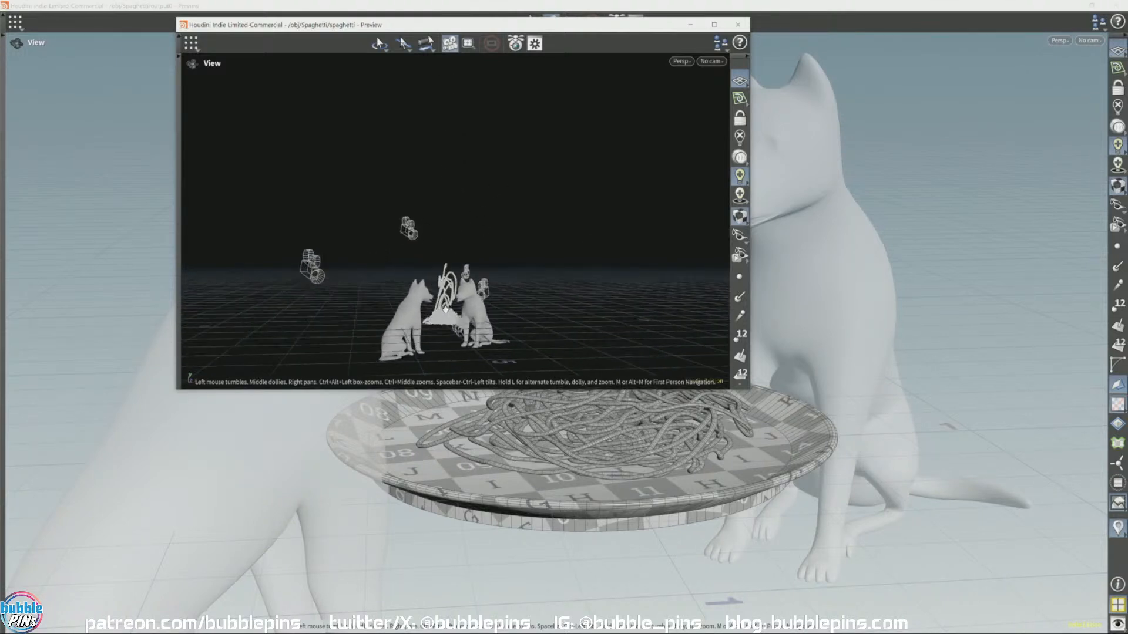
pyautogui.scroll(6, 450, 314)
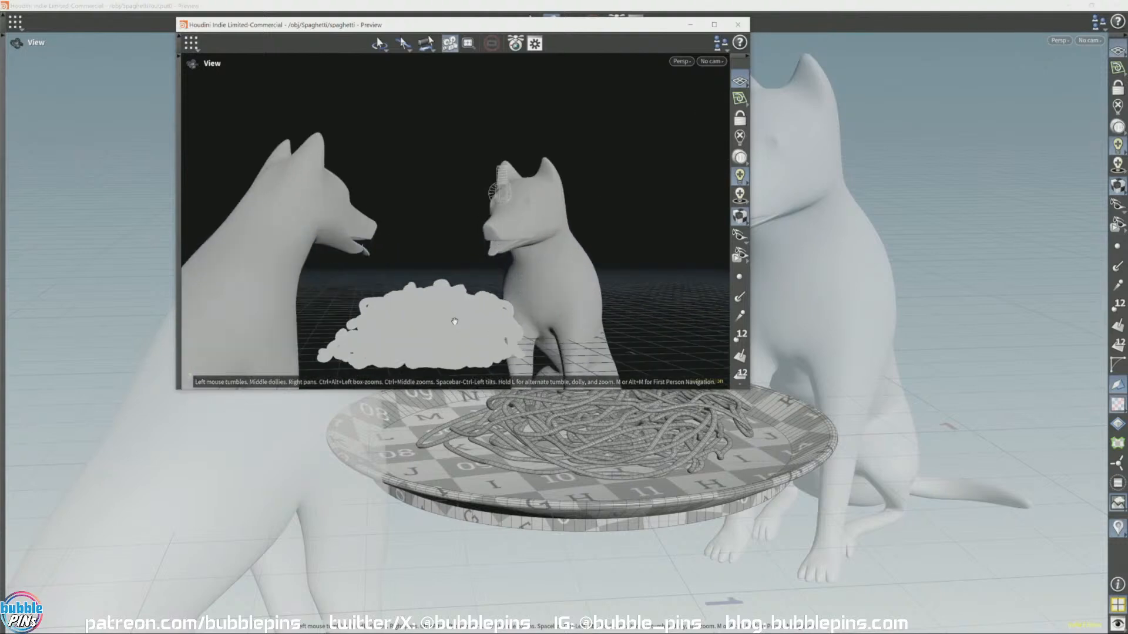
pyautogui.scroll(-1, 455, 321)
pyautogui.moveTo(455, 321); pyautogui.dragTo(479, 294, button='right')
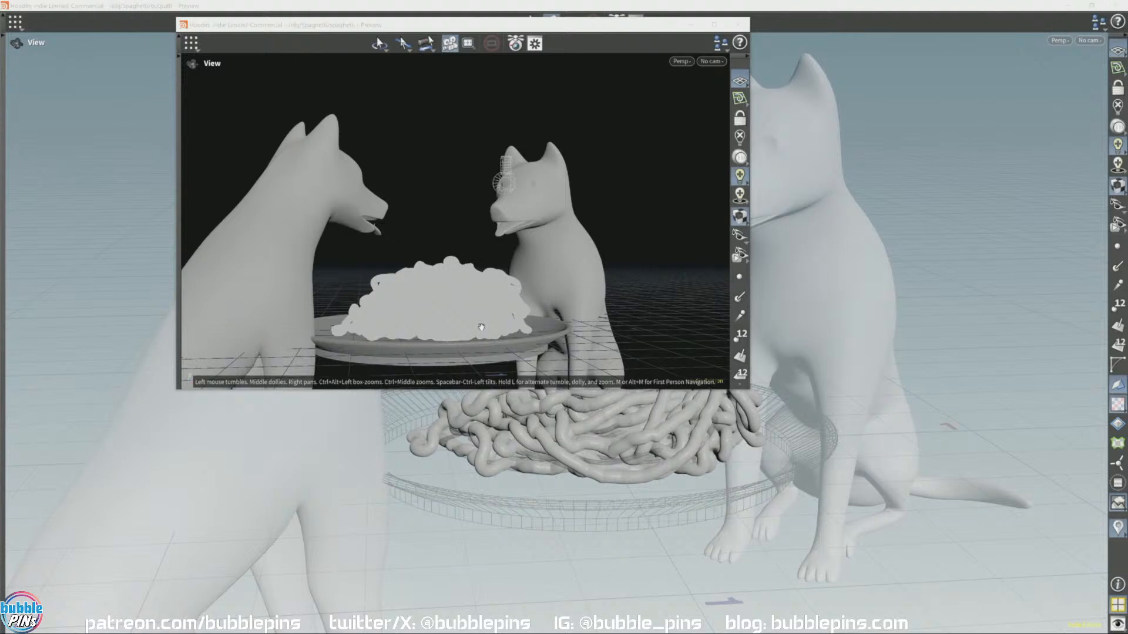
pyautogui.click(569, 304)
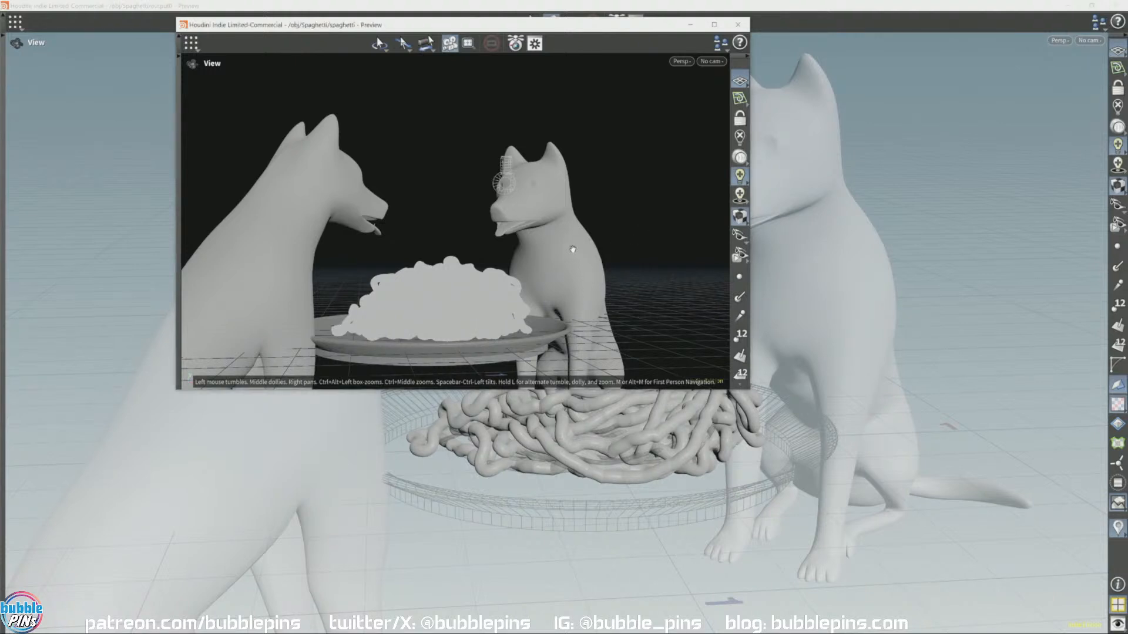
pyautogui.moveTo(602, 226); pyautogui.dragTo(606, 220, button='right')
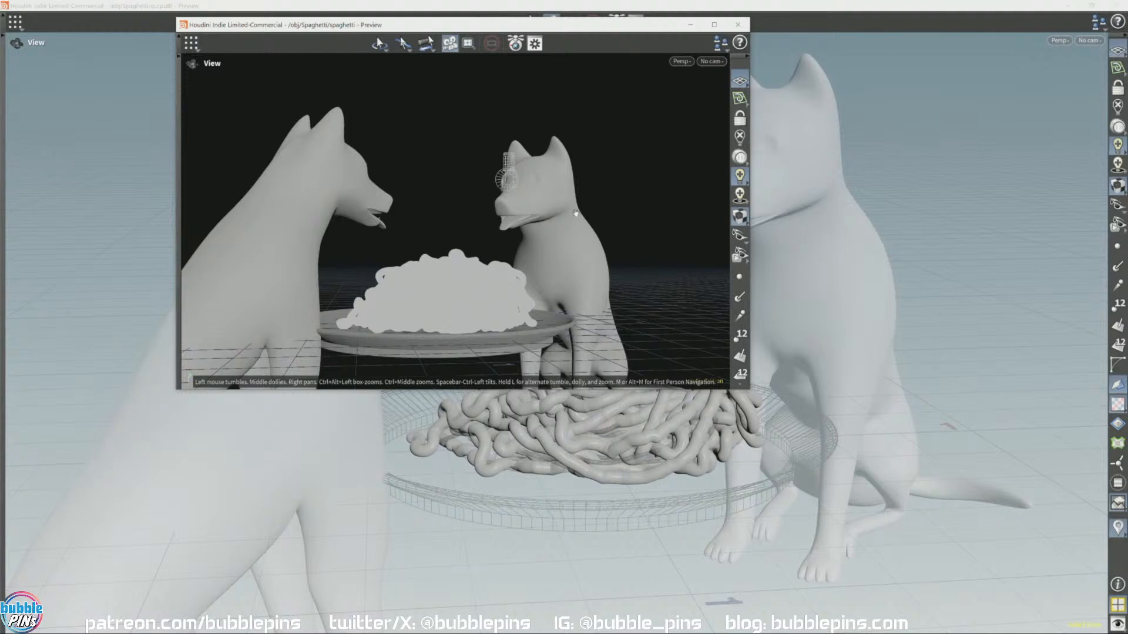
pyautogui.moveTo(599, 231); pyautogui.dragTo(562, 36, button='middle')
# Step: Move the dark spaghetti preview aside to reveal the large preview behind it and close it
pyautogui.moveTo(566, 24); pyautogui.dragTo(312, 50)
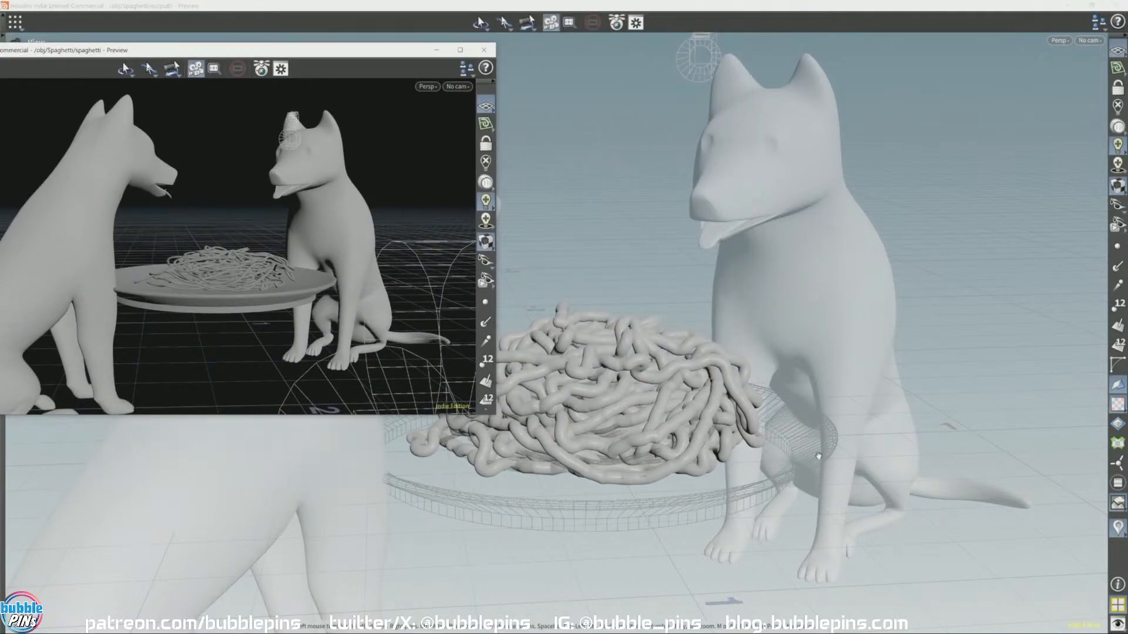
pyautogui.moveTo(314, 58); pyautogui.dragTo(211, 92)
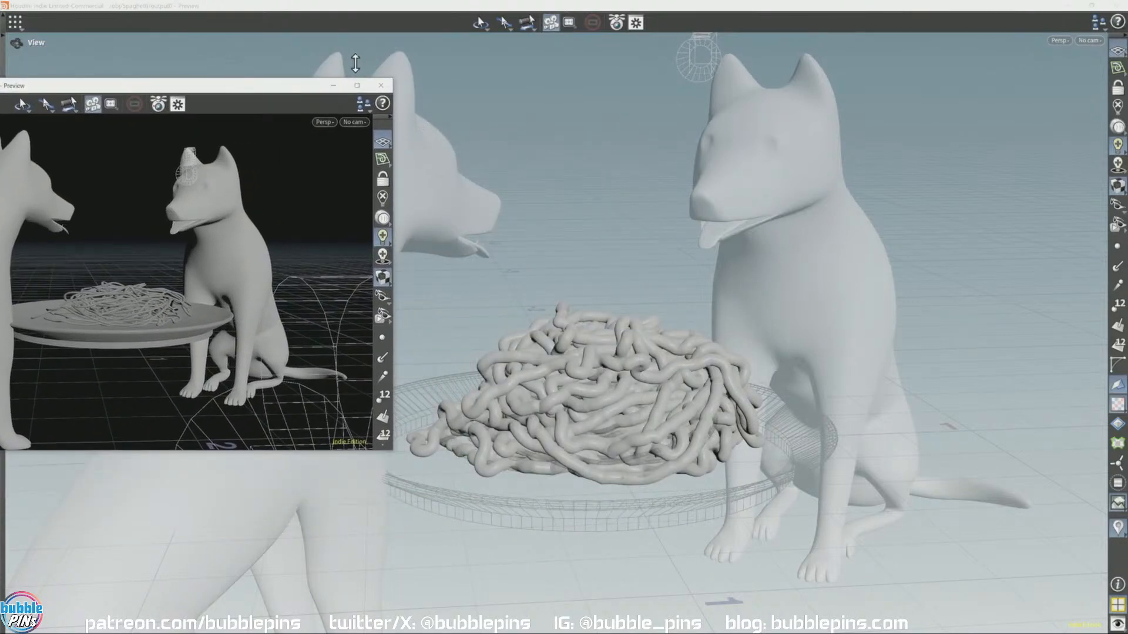
pyautogui.click(381, 86)
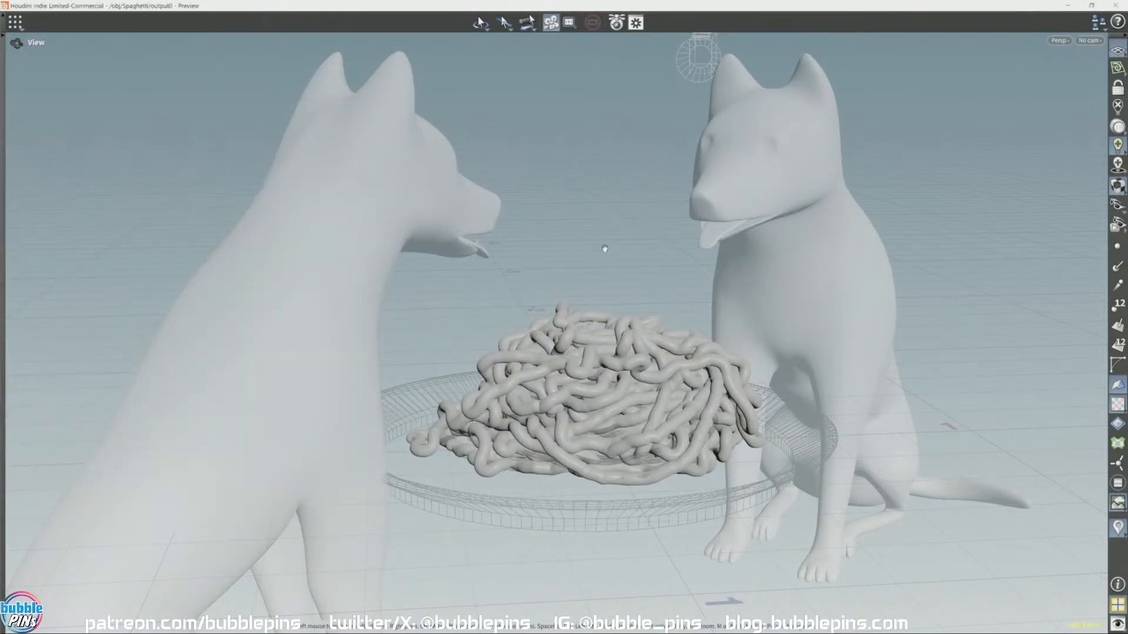
# Step: Examine the thick simulated strands and the final plated spaghetti in the output0 preview, ending on the dogs' side profiles
pyautogui.moveTo(629, 224); pyautogui.dragTo(665, 291)
pyautogui.scroll(-2, 653, 303)
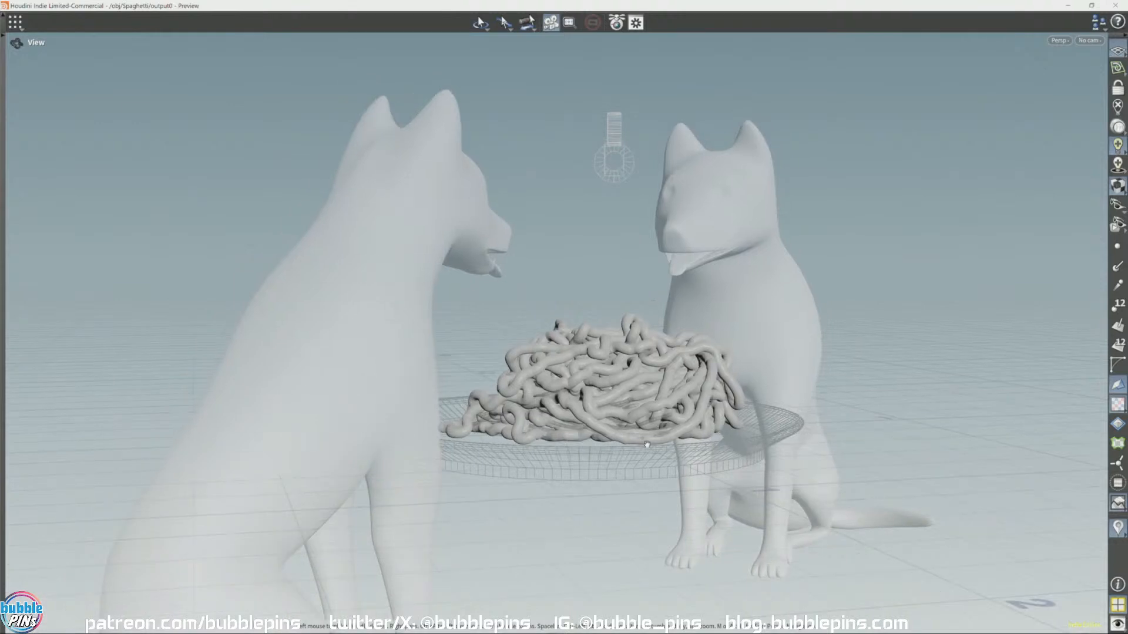
pyautogui.scroll(-1, 648, 444)
pyautogui.moveTo(603, 415); pyautogui.dragTo(645, 314)
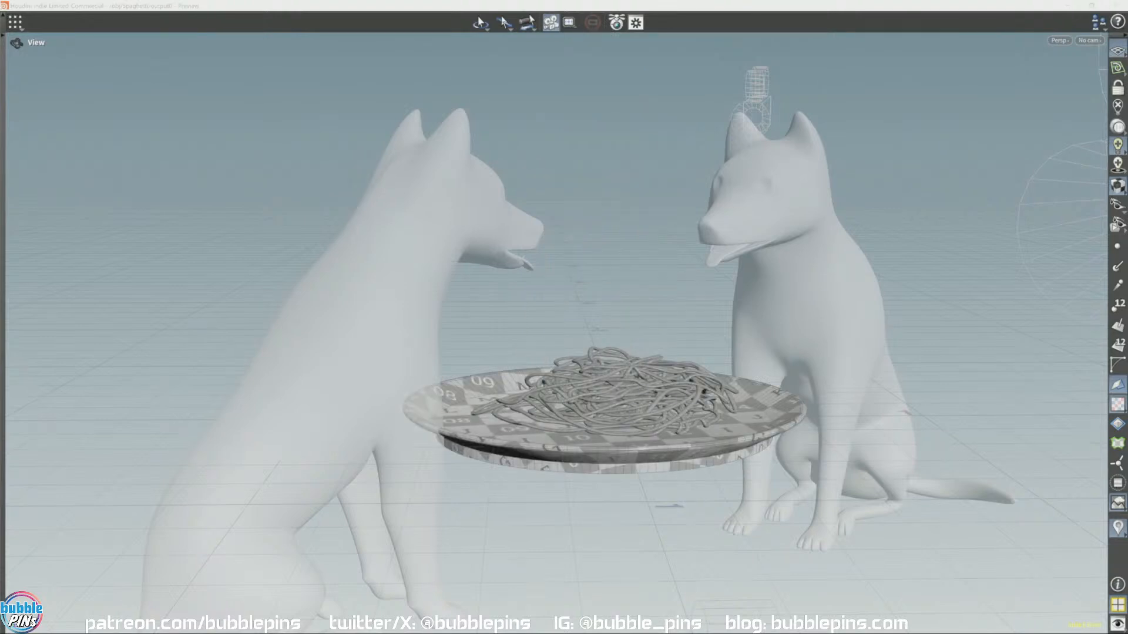
pyautogui.moveTo(593, 329); pyautogui.dragTo(654, 337)
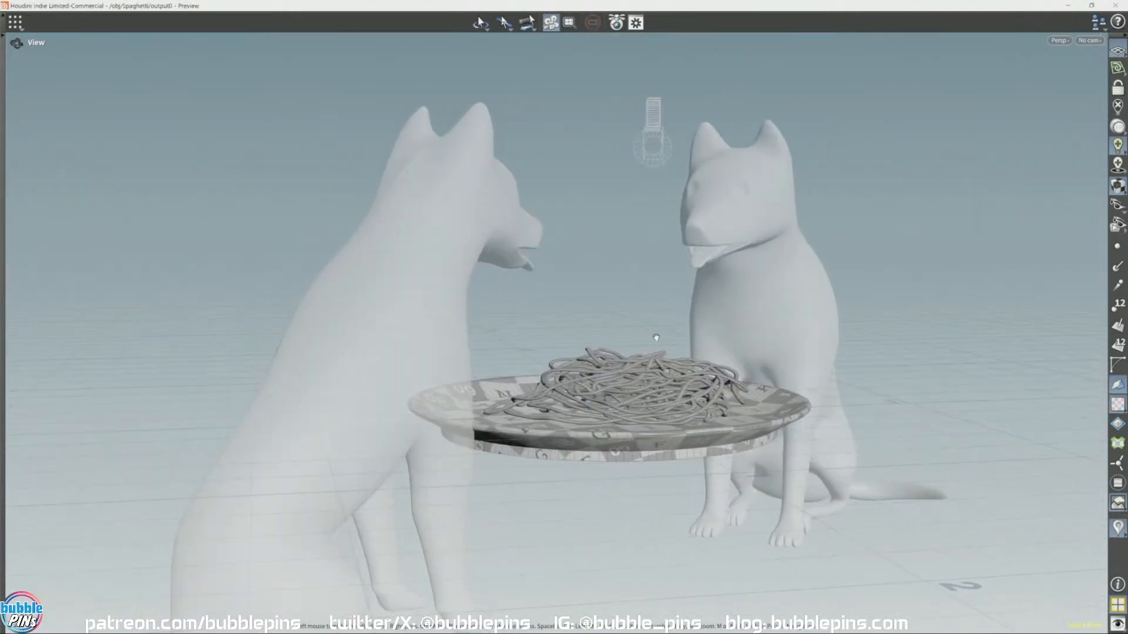
pyautogui.moveTo(654, 337); pyautogui.dragTo(667, 392, button='right')
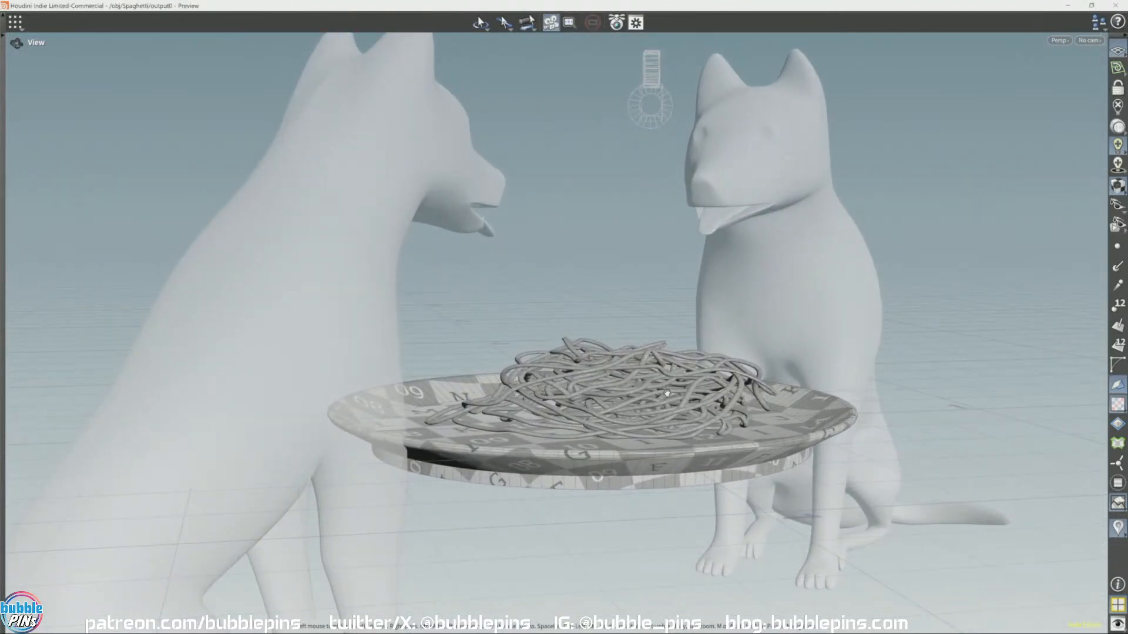
pyautogui.moveTo(667, 393); pyautogui.dragTo(574, 376)
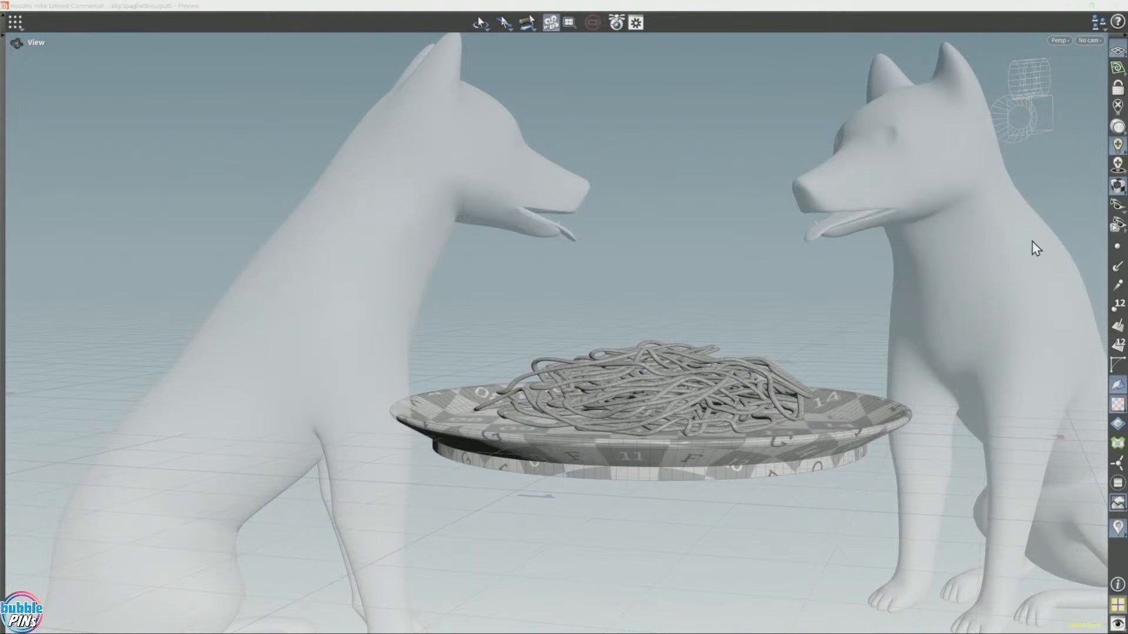
# Step: Dismiss the output0 preview and bring the Iconic Foods - Live Stream.hiplc project window into full view
pyautogui.doubleClick(619, 5)
pyautogui.click(754, 72)
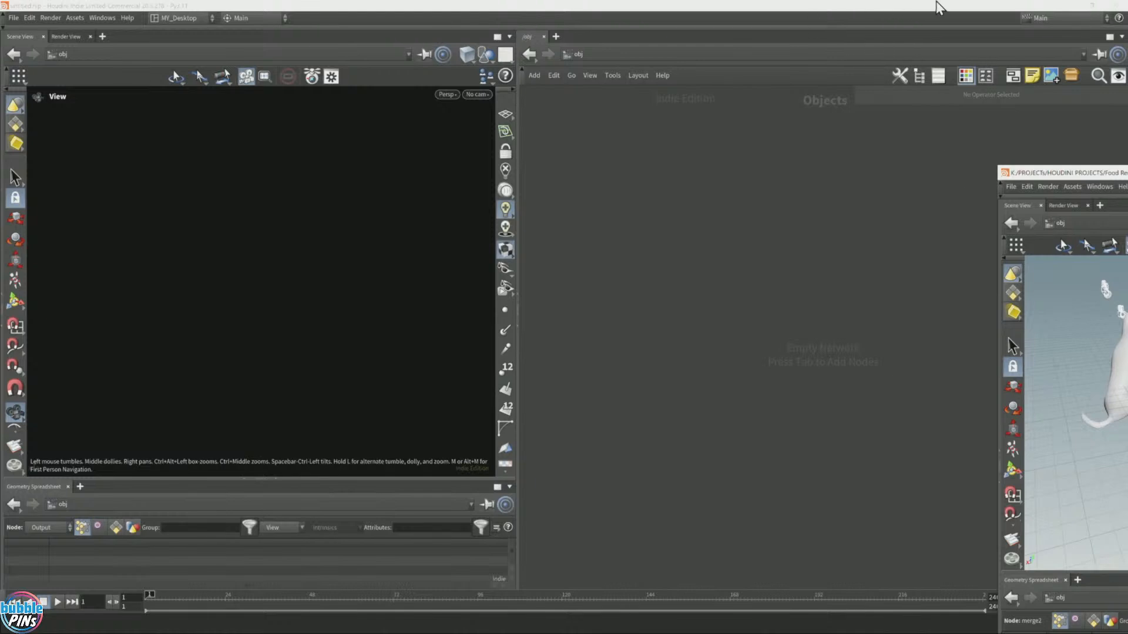
pyautogui.moveTo(935, 2); pyautogui.dragTo(583, 2)
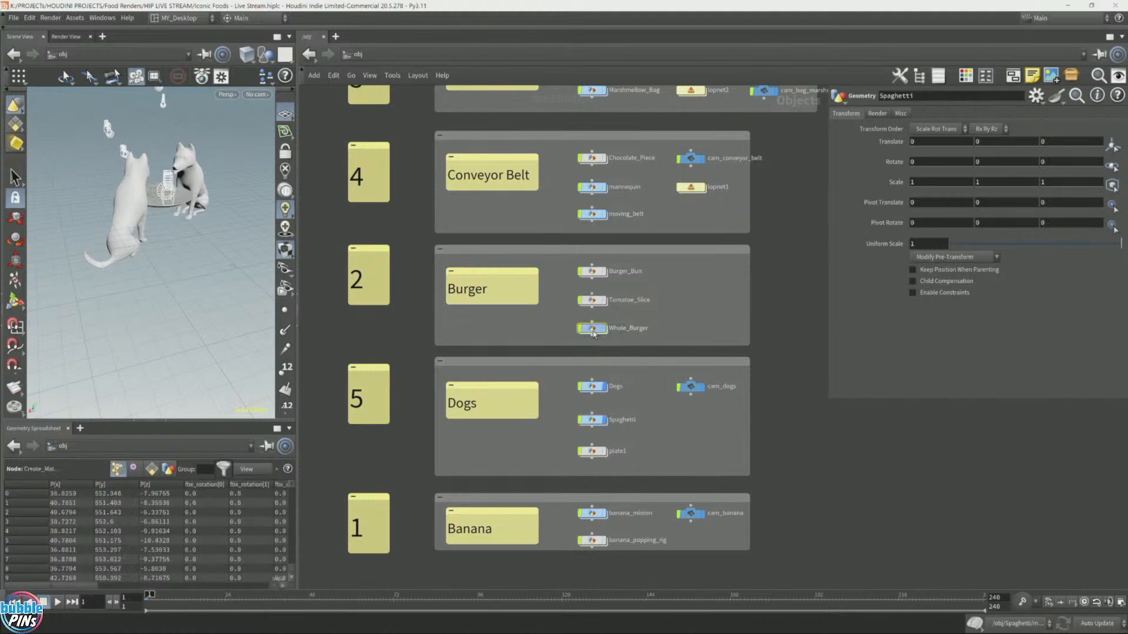
# Step: Open the lopnet1 network inside Whole_Burger and widen the scene view showing the burger
pyautogui.doubleClick(592, 327)
pyautogui.doubleClick(698, 540)
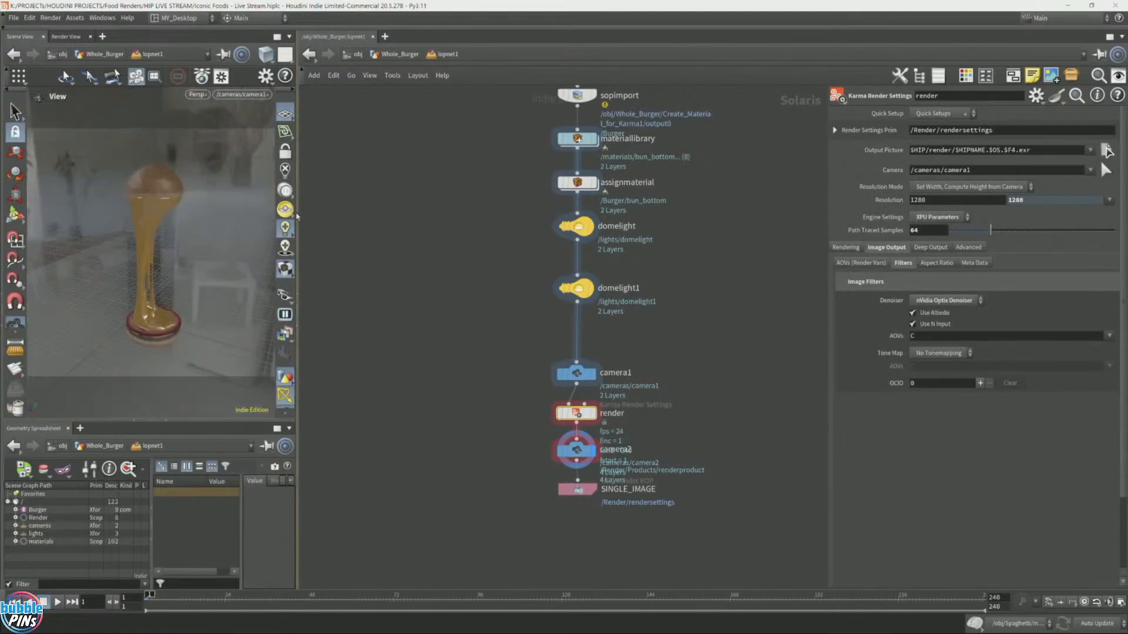
pyautogui.moveTo(297, 212); pyautogui.dragTo(555, 213)
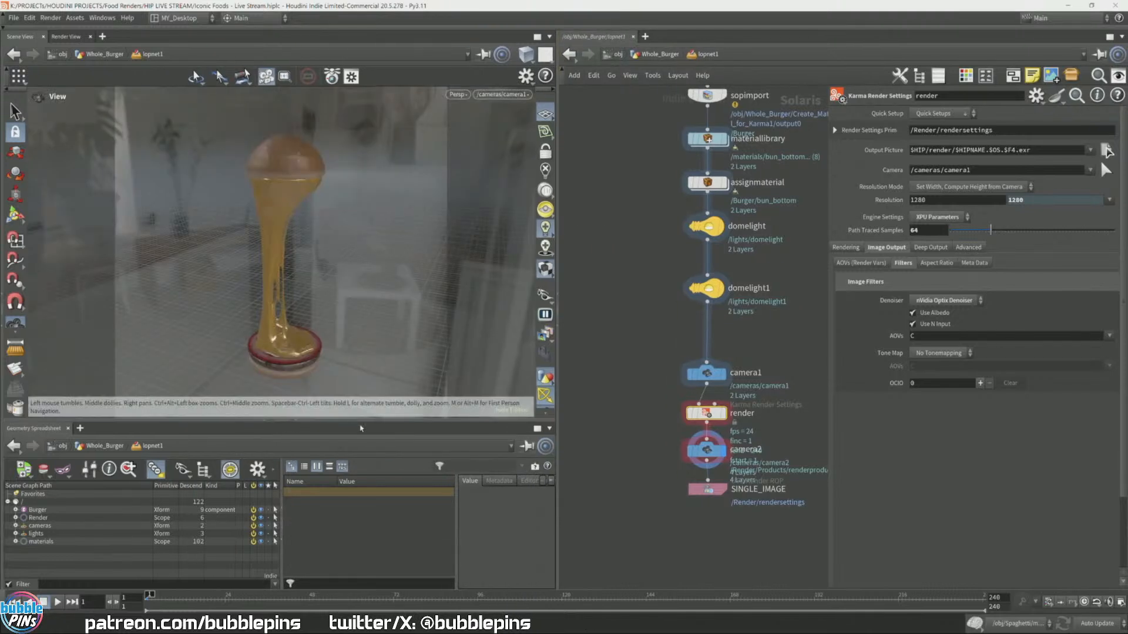
# Step: Switch the enlarged scene view to Karma XPU rendering and collapse the geometry spreadsheet beneath it
pyautogui.moveTo(357, 447); pyautogui.dragTo(357, 477)
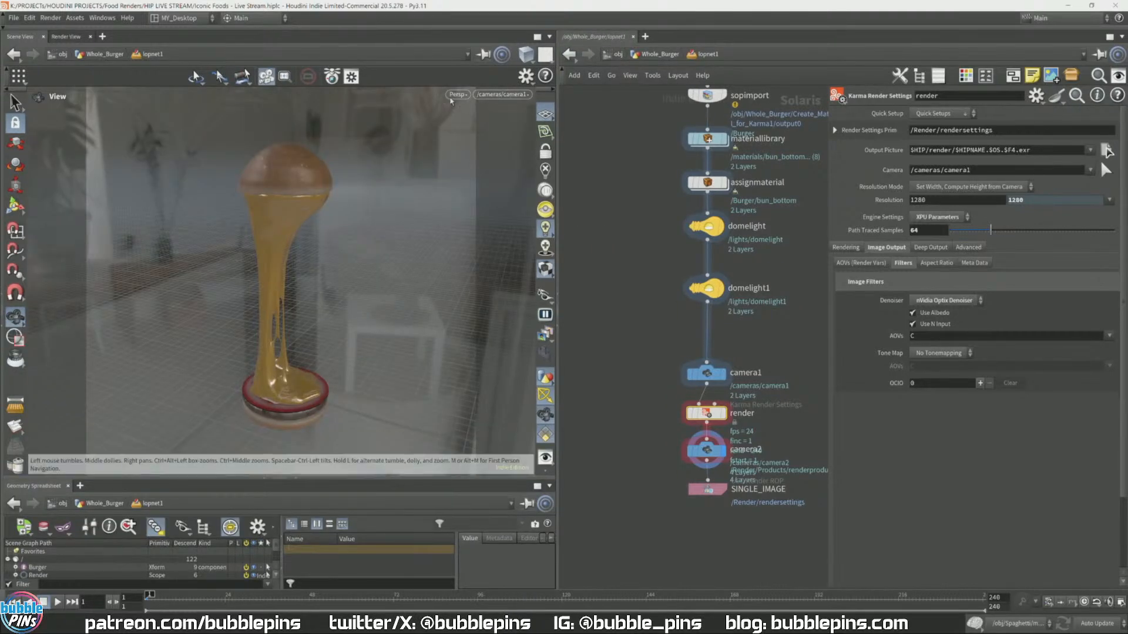
pyautogui.click(459, 95)
pyautogui.click(475, 157)
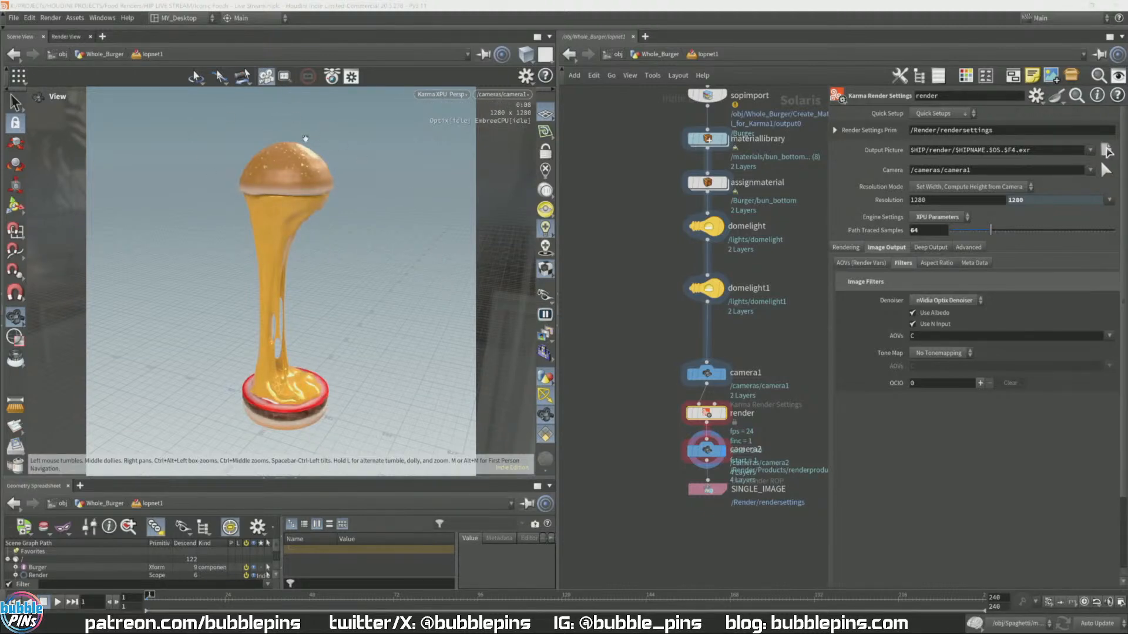
pyautogui.moveTo(305, 139); pyautogui.dragTo(301, 481)
pyautogui.click(301, 480)
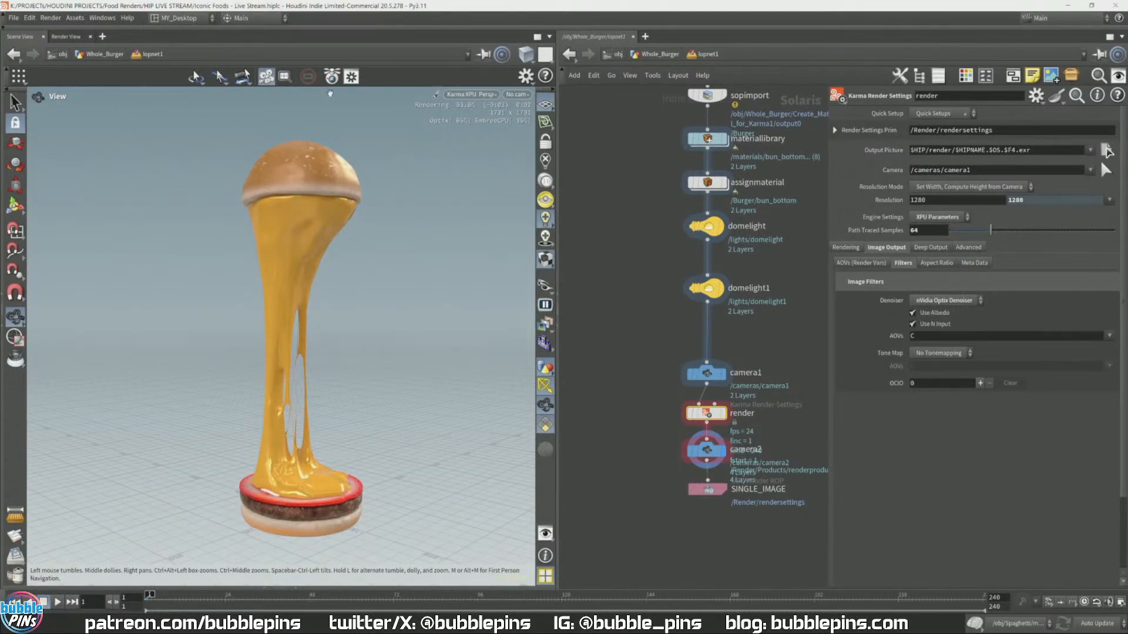
# Step: Examine the Karma-rendered burger, from the seeded top bun and stretched cheese down to the patty and bottom bun
pyautogui.moveTo(300, 159); pyautogui.dragTo(312, 119)
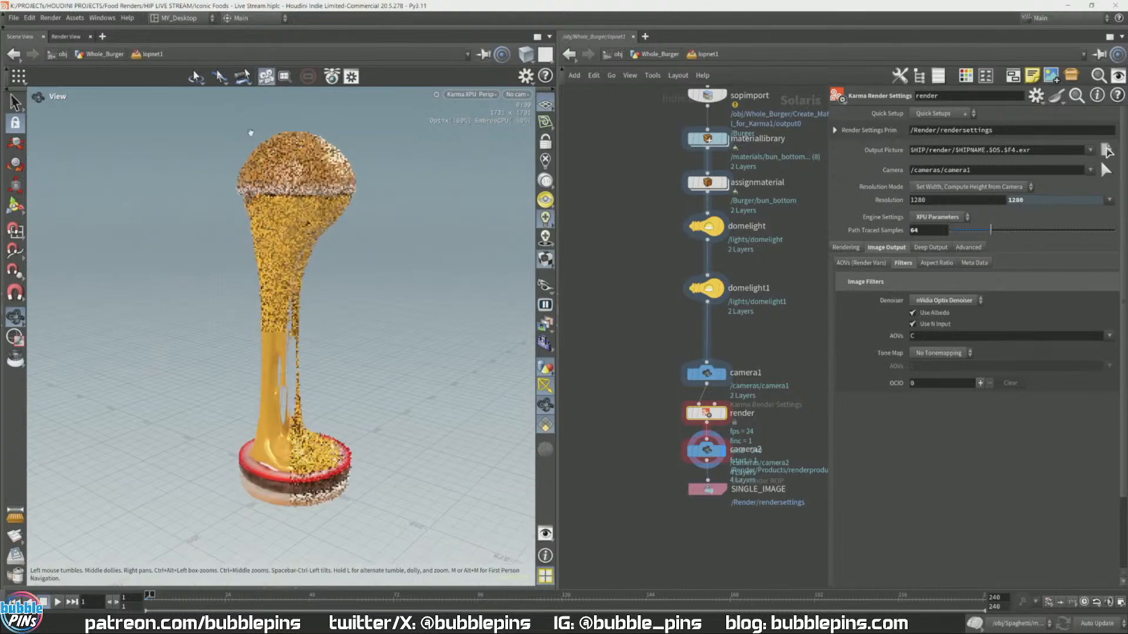
pyautogui.scroll(2, 296, 133)
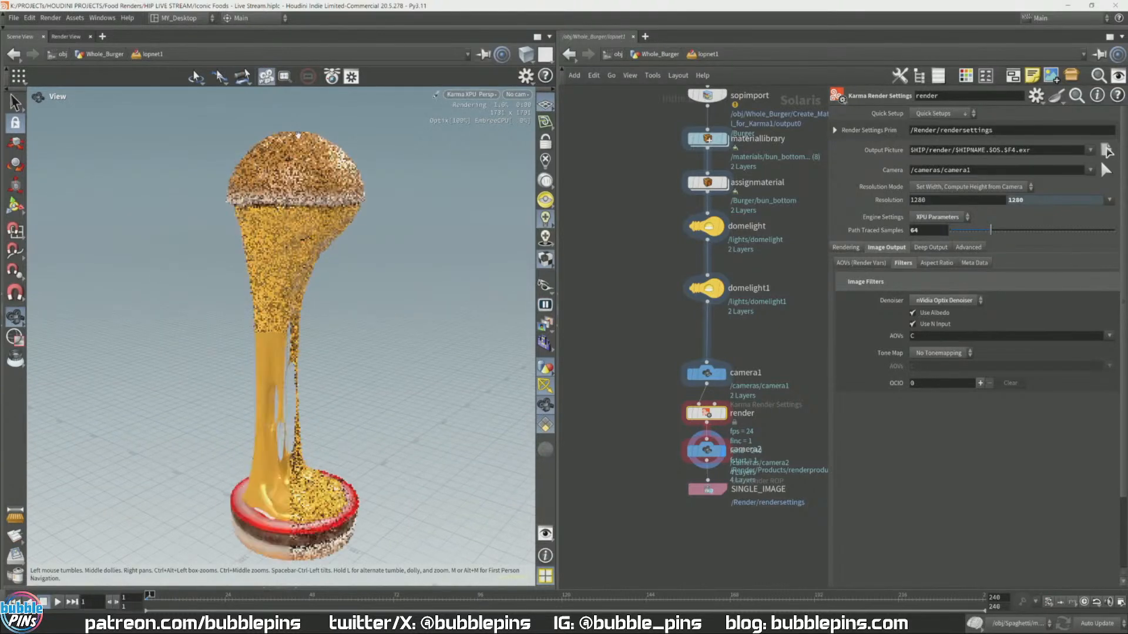
pyautogui.scroll(8, 288, 141)
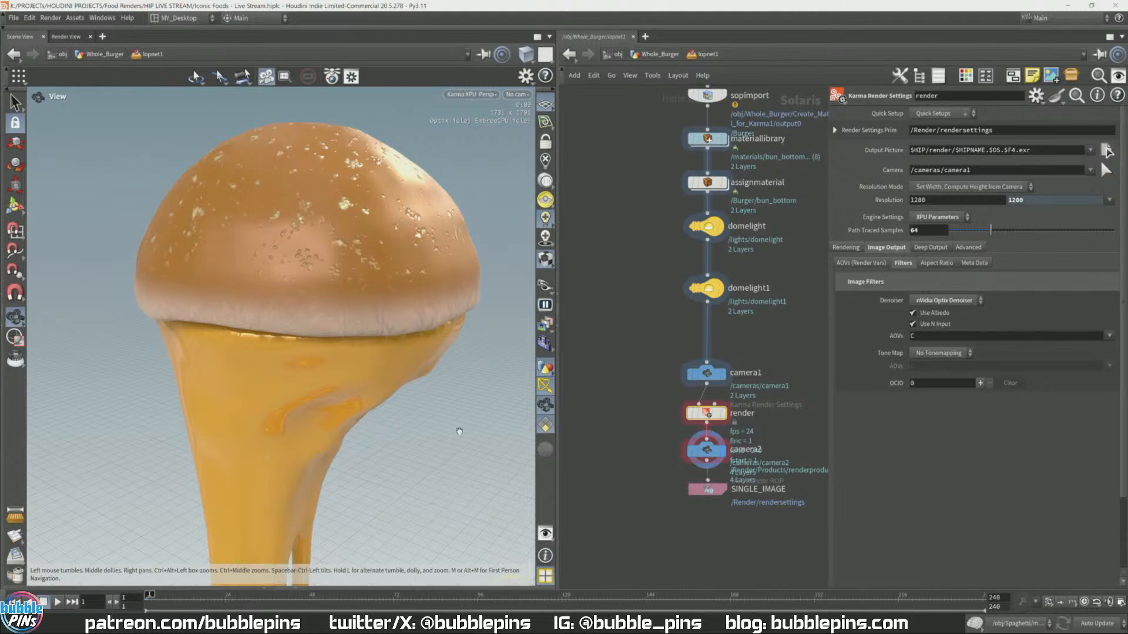
pyautogui.scroll(-5, 456, 441)
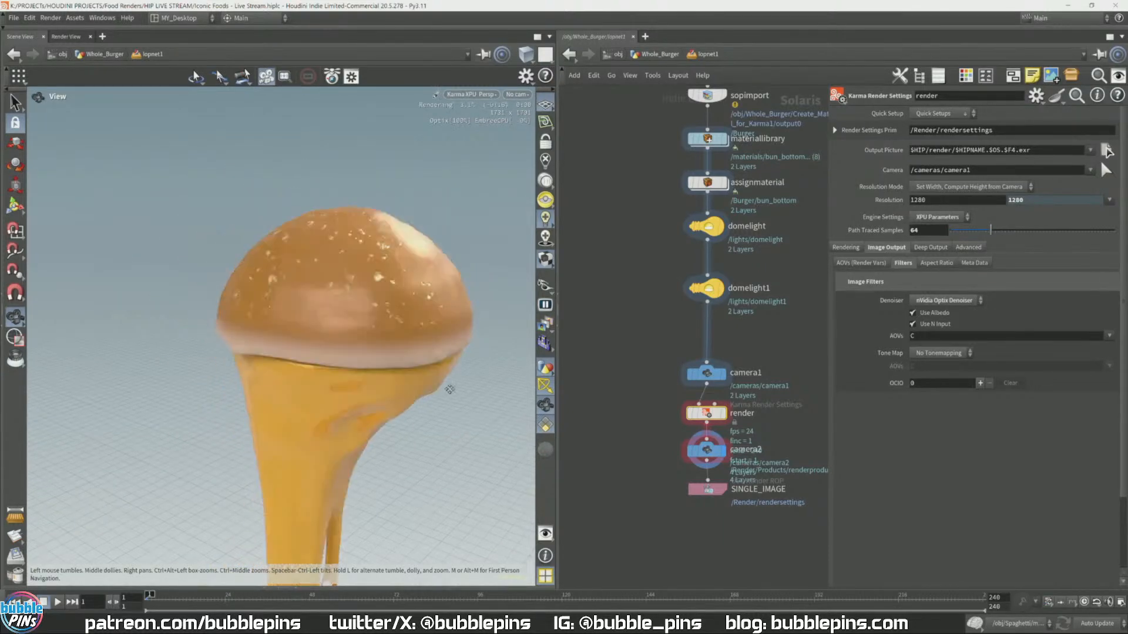
pyautogui.scroll(-3, 411, 402)
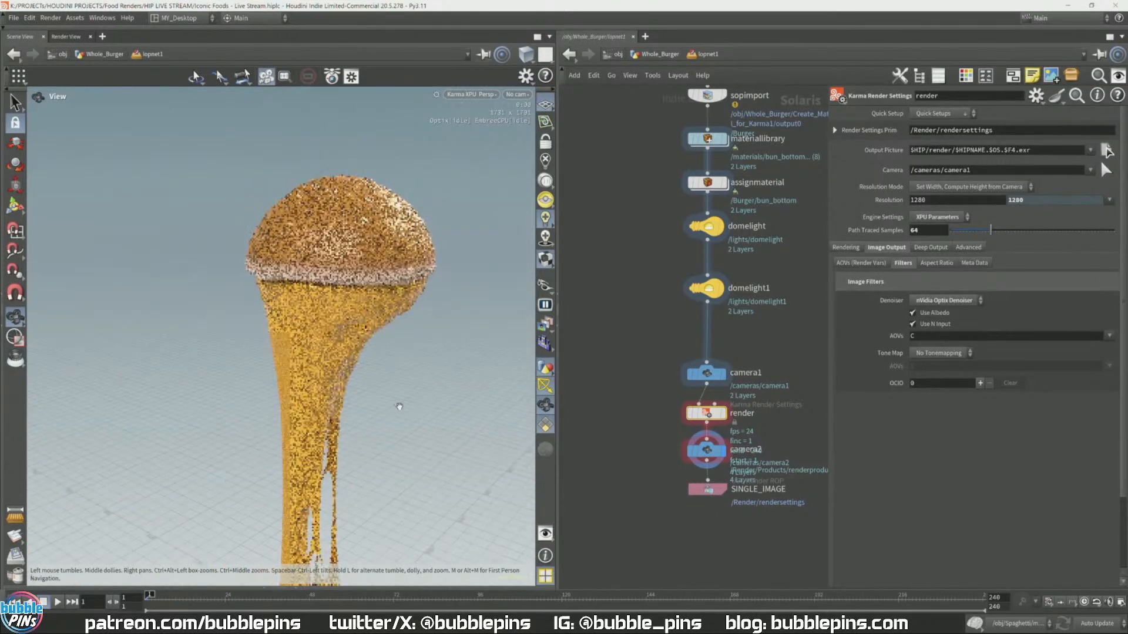
pyautogui.scroll(-3, 399, 406)
pyautogui.moveTo(491, 400); pyautogui.dragTo(479, 263, button='right')
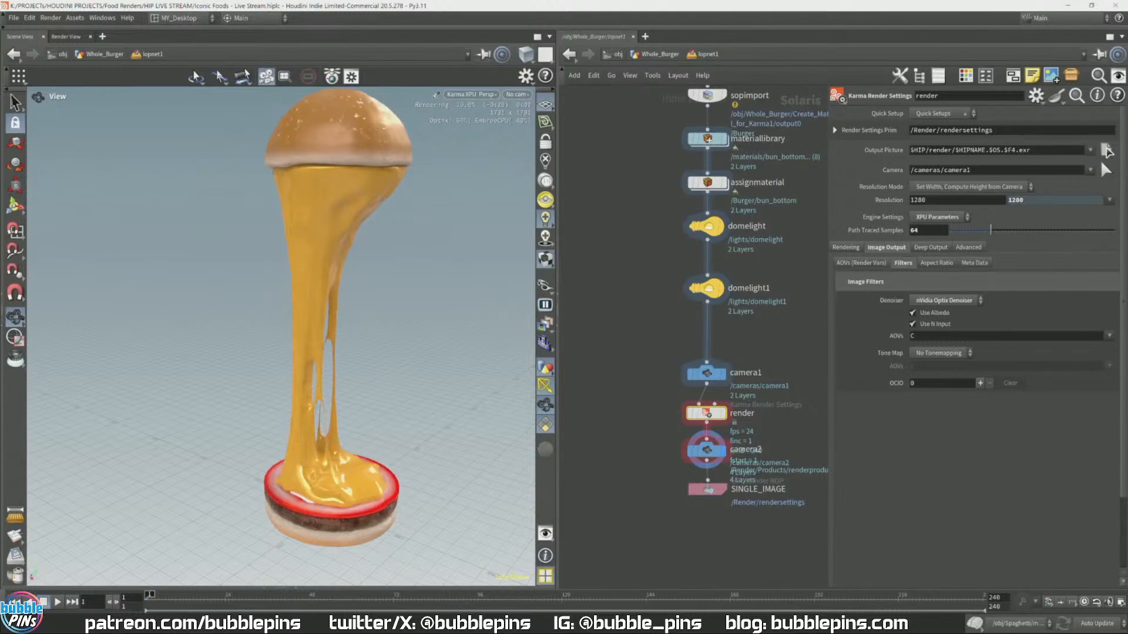
# Step: Switch to the burger project in Substance 3D Painter, enlarge its window and rearrange the panels to expose the layers beside a wider viewport
pyautogui.moveTo(1104, 147)
pyautogui.mouseDown()
pyautogui.moveTo(969, 48)
pyautogui.moveTo(873, 43)
pyautogui.moveTo(908, 17)
pyautogui.mouseUp()
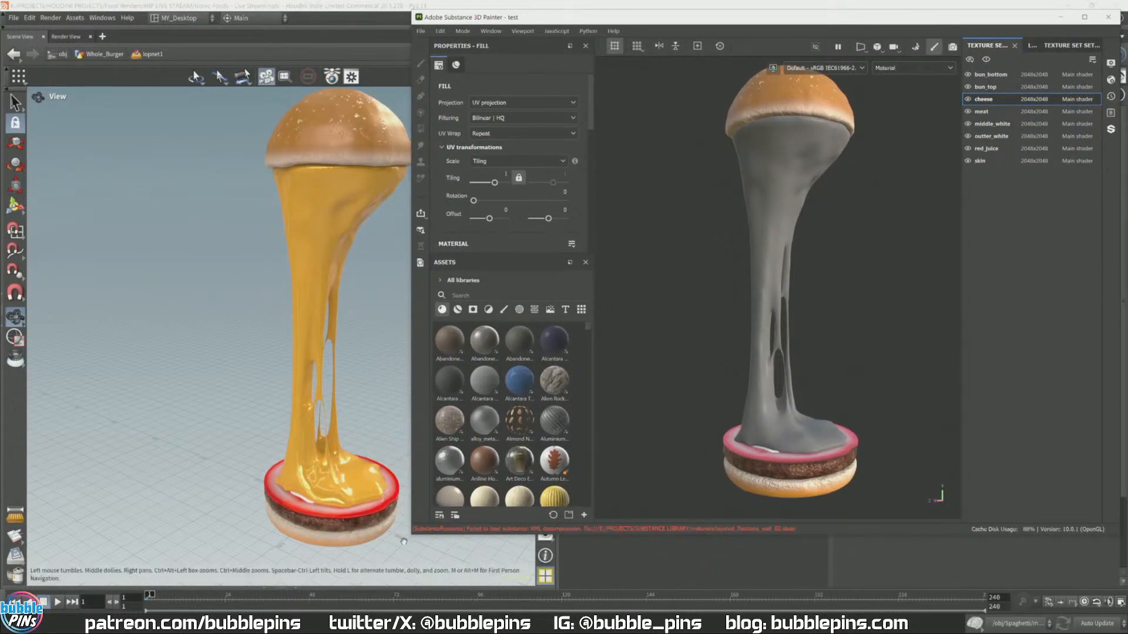
pyautogui.moveTo(412, 534); pyautogui.dragTo(415, 590)
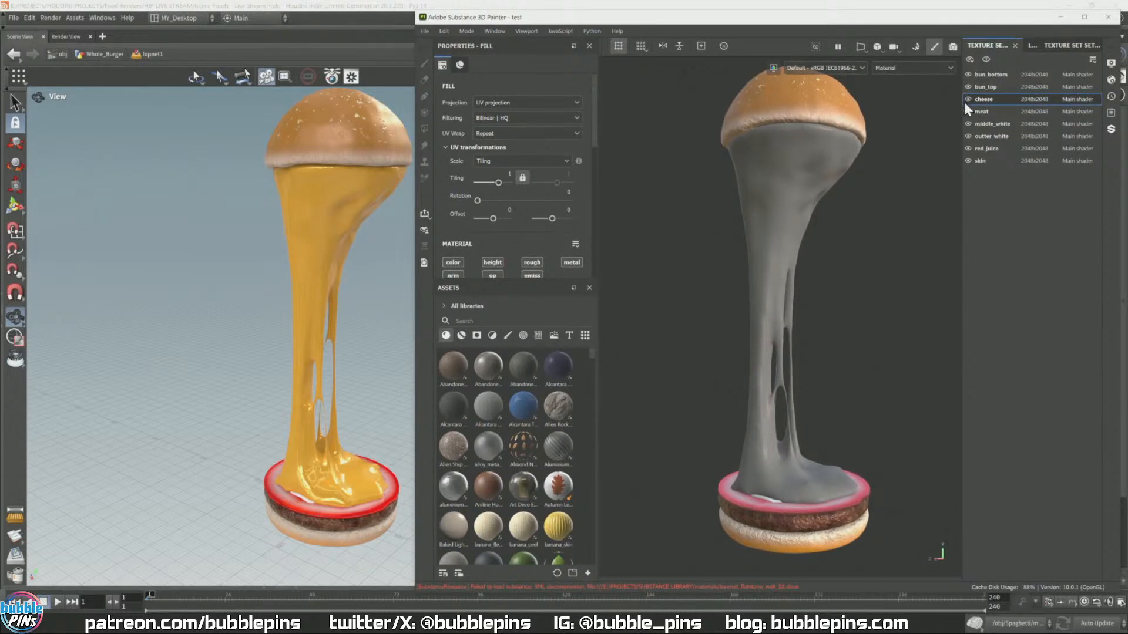
pyautogui.moveTo(989, 47); pyautogui.dragTo(1036, 209)
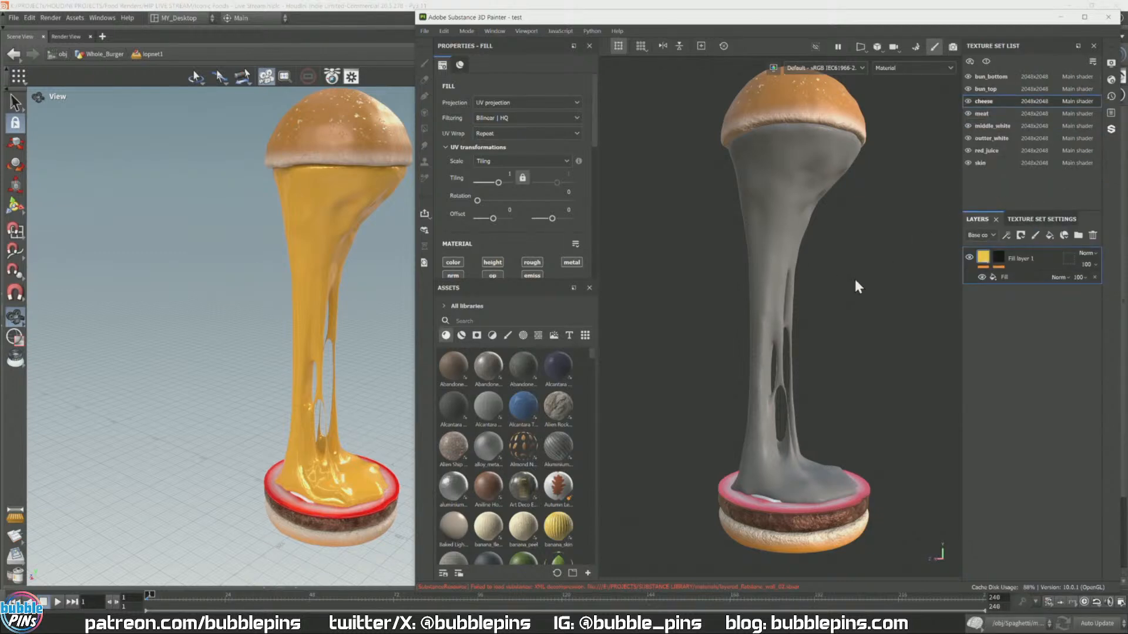
pyautogui.moveTo(599, 249); pyautogui.dragTo(565, 249)
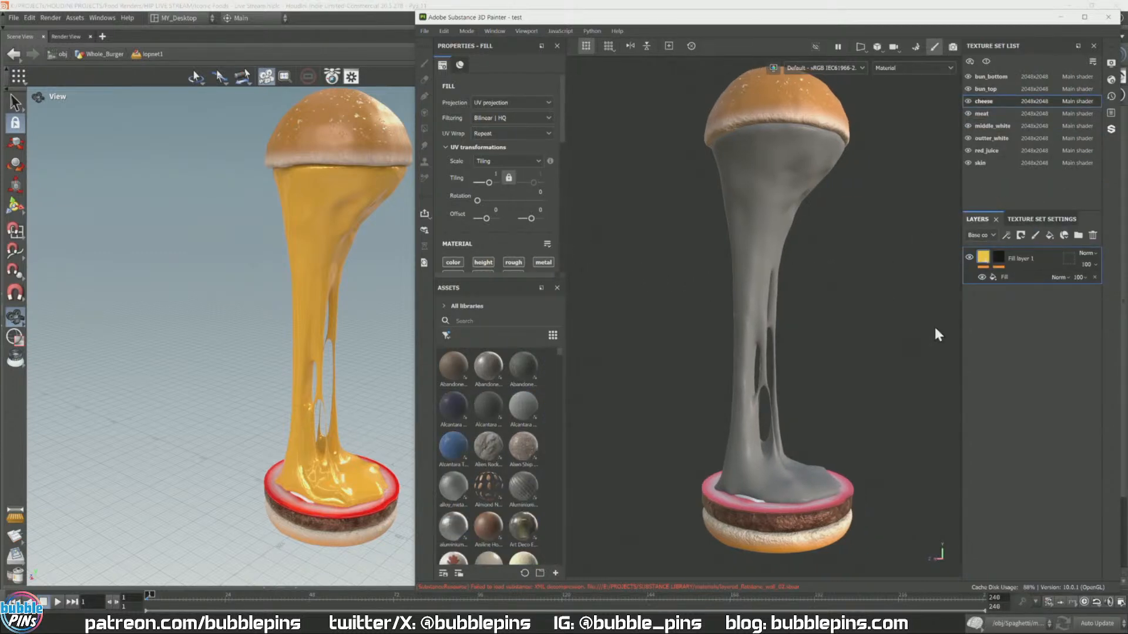
# Step: Select the meat texture set and examine the patty and bottom bun textures up close from several angles
pyautogui.click(998, 115)
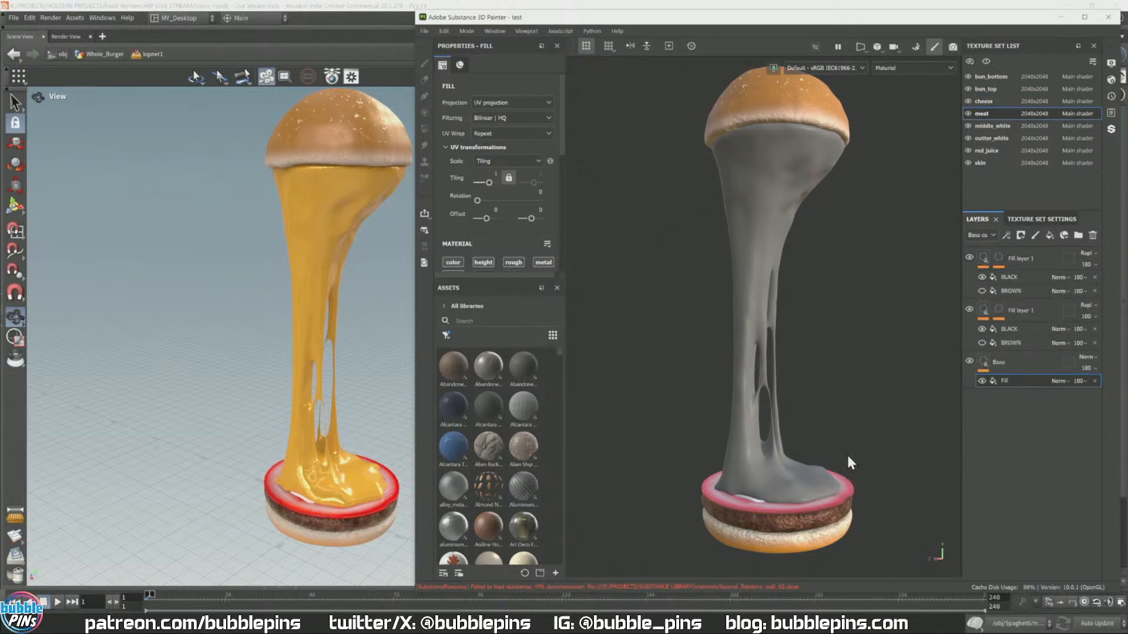
pyautogui.moveTo(842, 467); pyautogui.dragTo(827, 341, button='middle')
pyautogui.scroll(6, 811, 375)
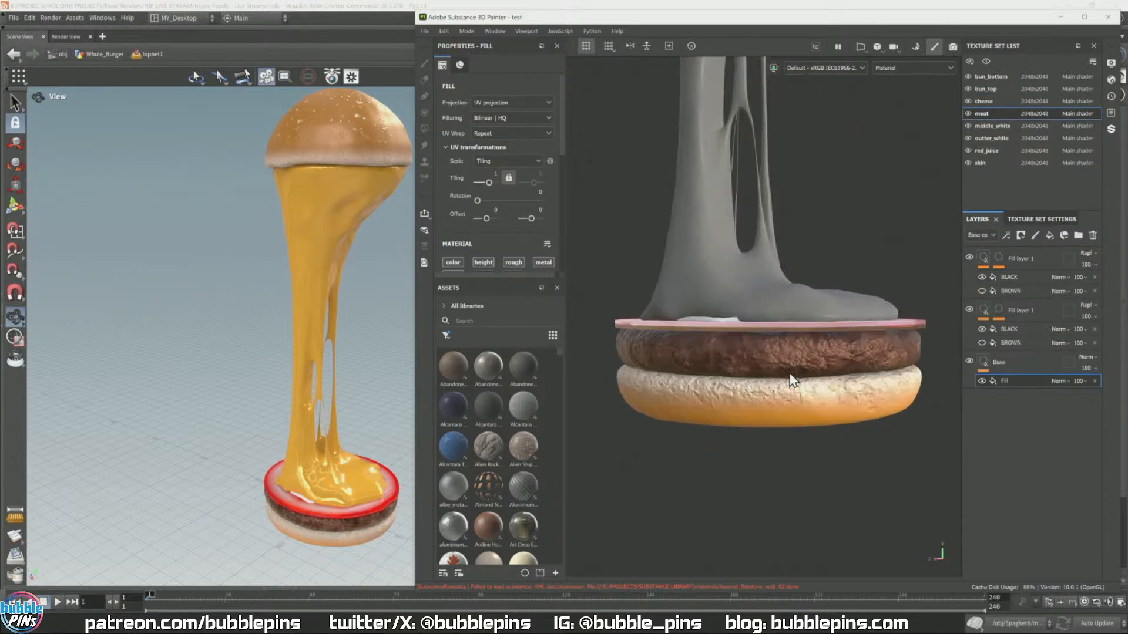
pyautogui.moveTo(753, 388)
pyautogui.keyDown('alt'); pyautogui.mouseDown()
pyautogui.moveTo(765, 410)
pyautogui.moveTo(811, 245)
pyautogui.moveTo(789, 299)
pyautogui.moveTo(802, 354)
pyautogui.mouseUp(); pyautogui.keyUp('alt')
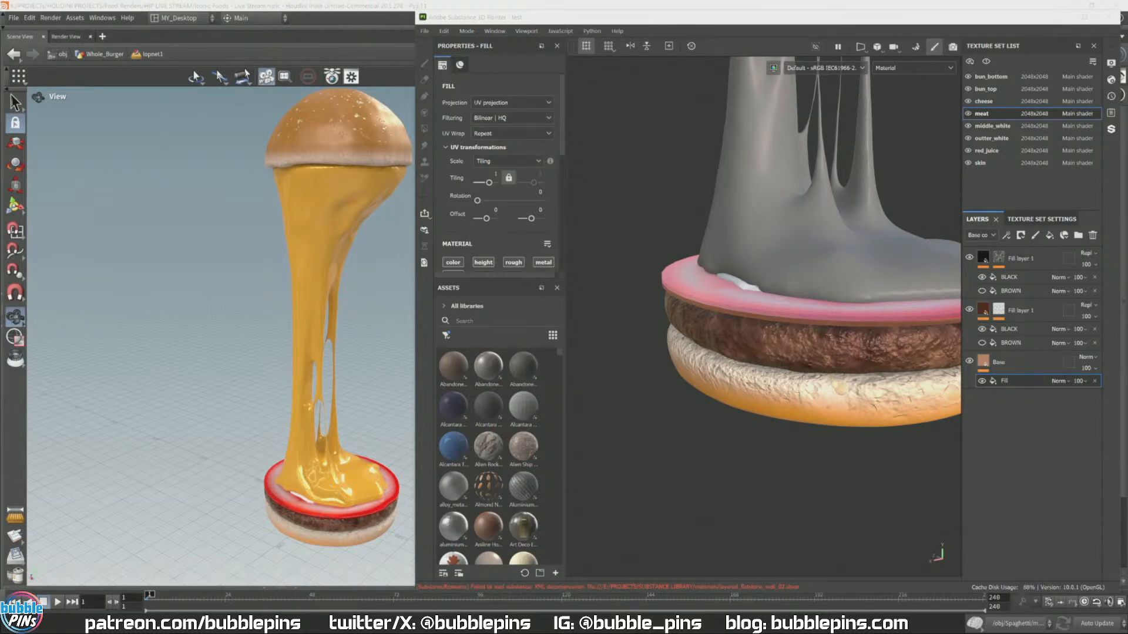
pyautogui.click(868, 360)
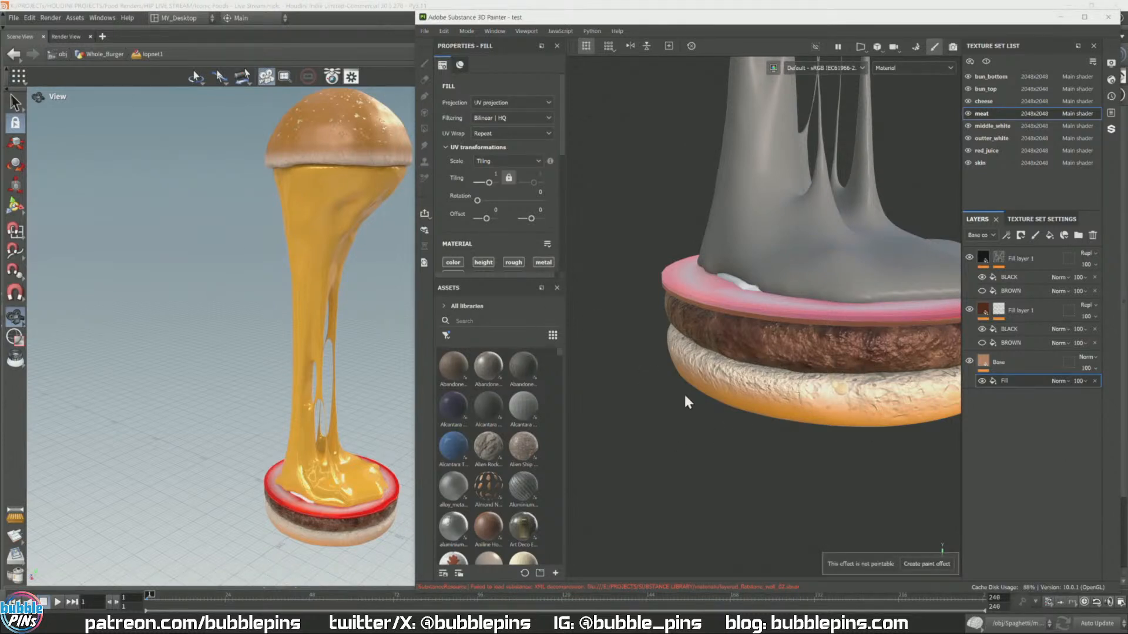
pyautogui.moveTo(738, 418)
pyautogui.keyDown('alt'); pyautogui.mouseDown()
pyautogui.moveTo(856, 290)
pyautogui.moveTo(835, 350)
pyautogui.mouseUp(); pyautogui.keyUp('alt')
pyautogui.keyDown('shift'); pyautogui.moveTo(836, 350); pyautogui.dragTo(822, 326, button='right'); pyautogui.keyUp('shift')
# Step: Return to Houdini and examine the Karma-rendered patty and bottom bun up close from below and from the side
pyautogui.click(249, 5)
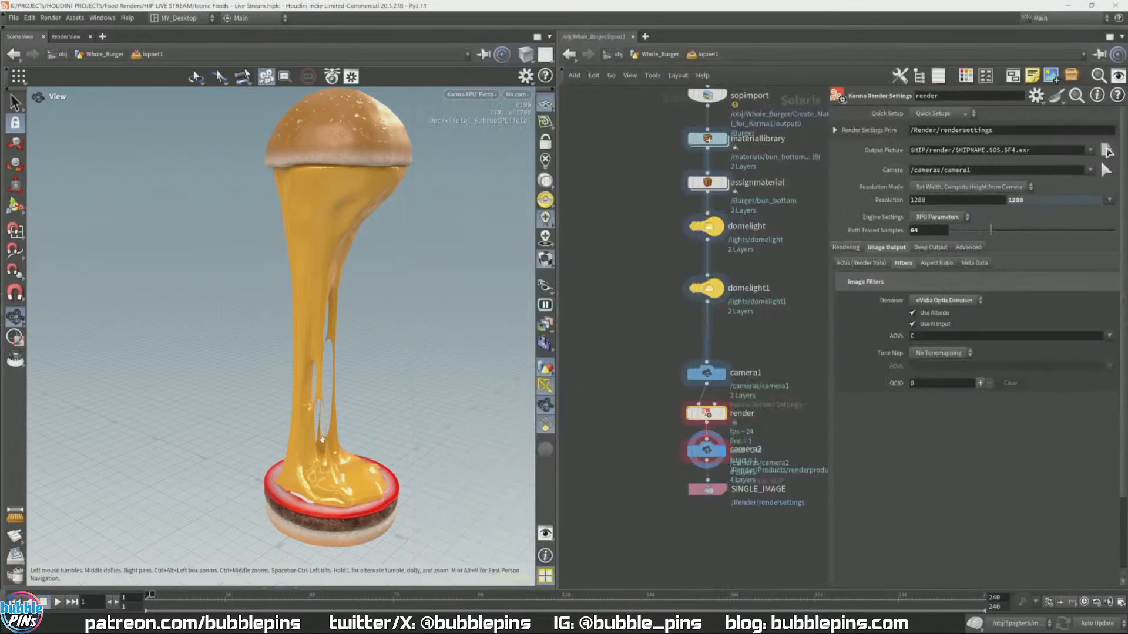
pyautogui.moveTo(342, 496)
pyautogui.mouseDown()
pyautogui.moveTo(358, 428)
pyautogui.moveTo(344, 389)
pyautogui.mouseUp()
pyautogui.scroll(5, 343, 390)
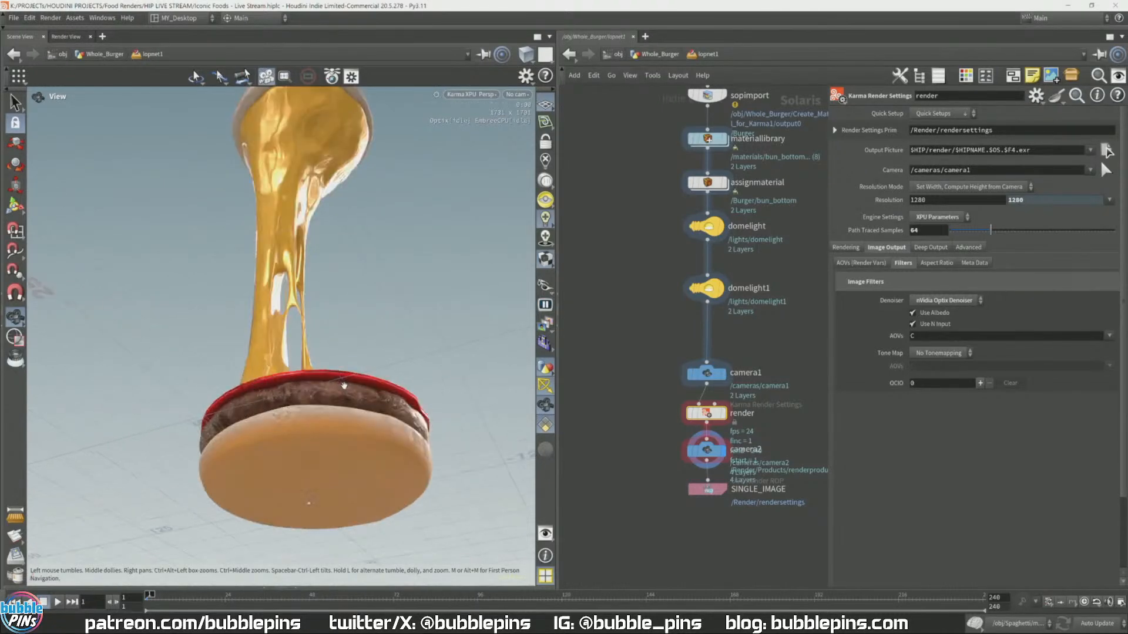
pyautogui.scroll(3, 344, 385)
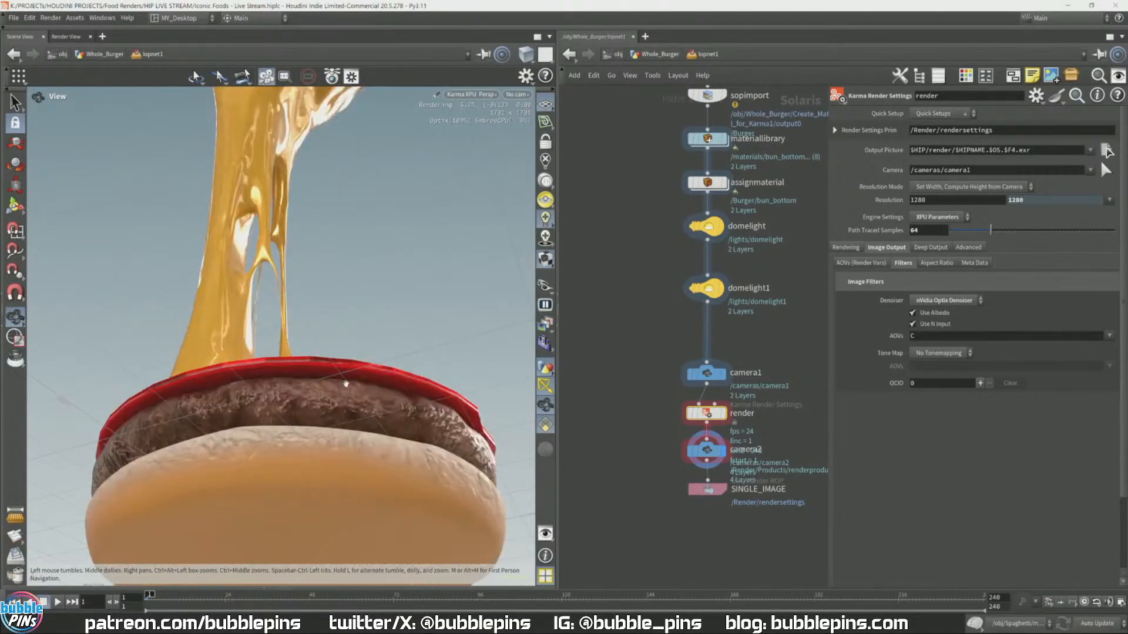
pyautogui.moveTo(345, 383); pyautogui.dragTo(347, 425)
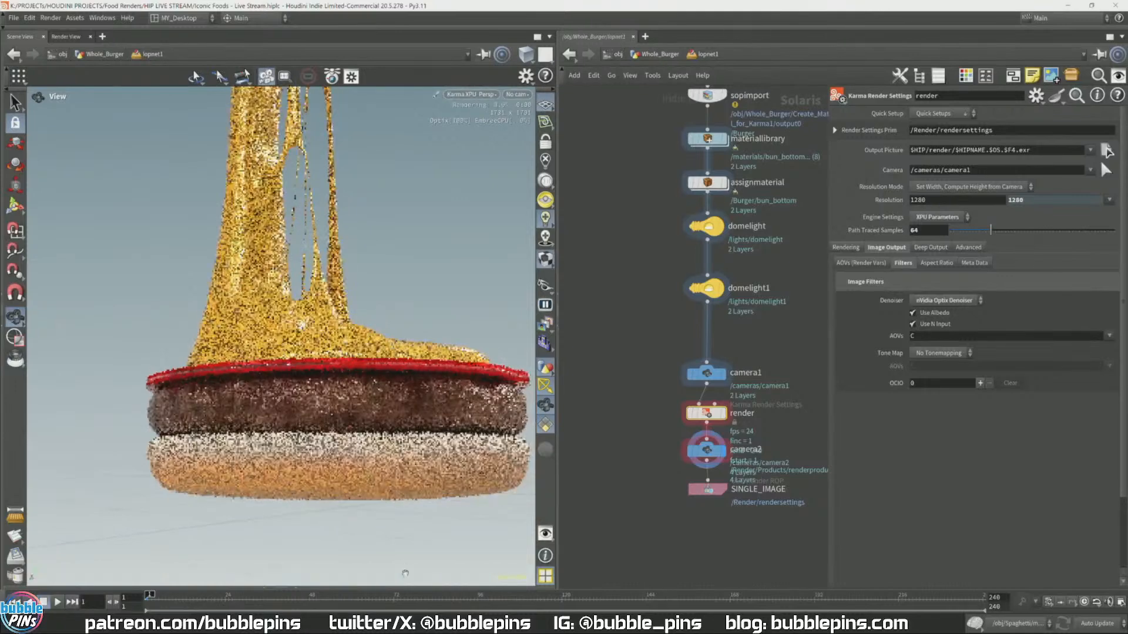
pyautogui.scroll(3, 349, 425)
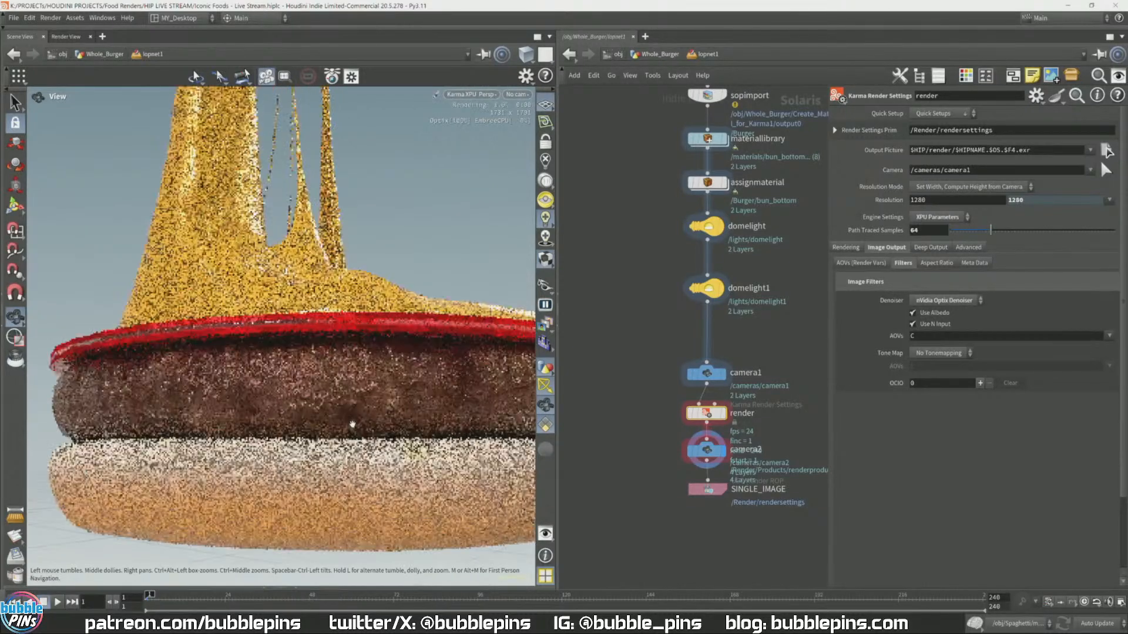
pyautogui.scroll(-1, 352, 424)
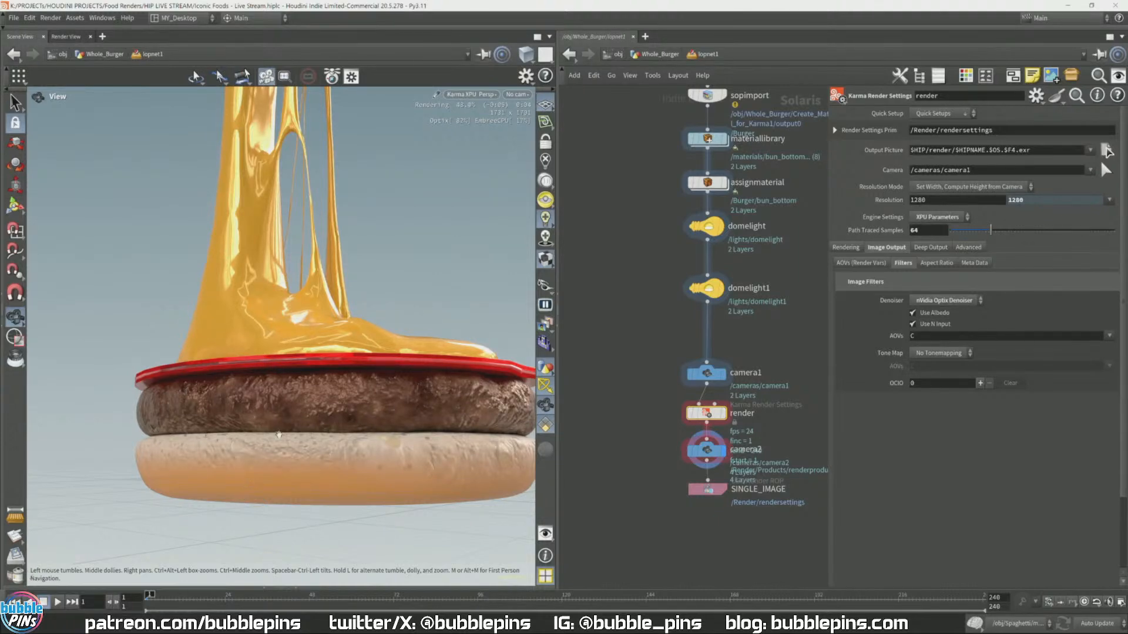
# Step: Widen the scene view, inspect the cheese and patty, and reframe the whole burger
pyautogui.moveTo(557, 329); pyautogui.dragTo(591, 329)
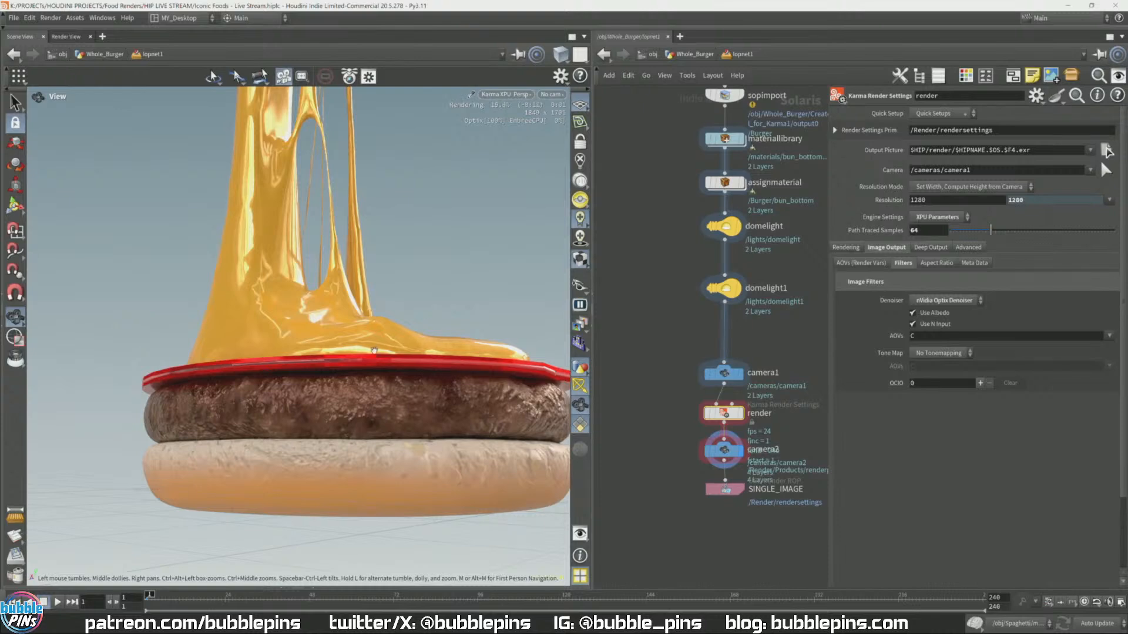
pyautogui.moveTo(375, 351); pyautogui.dragTo(393, 472)
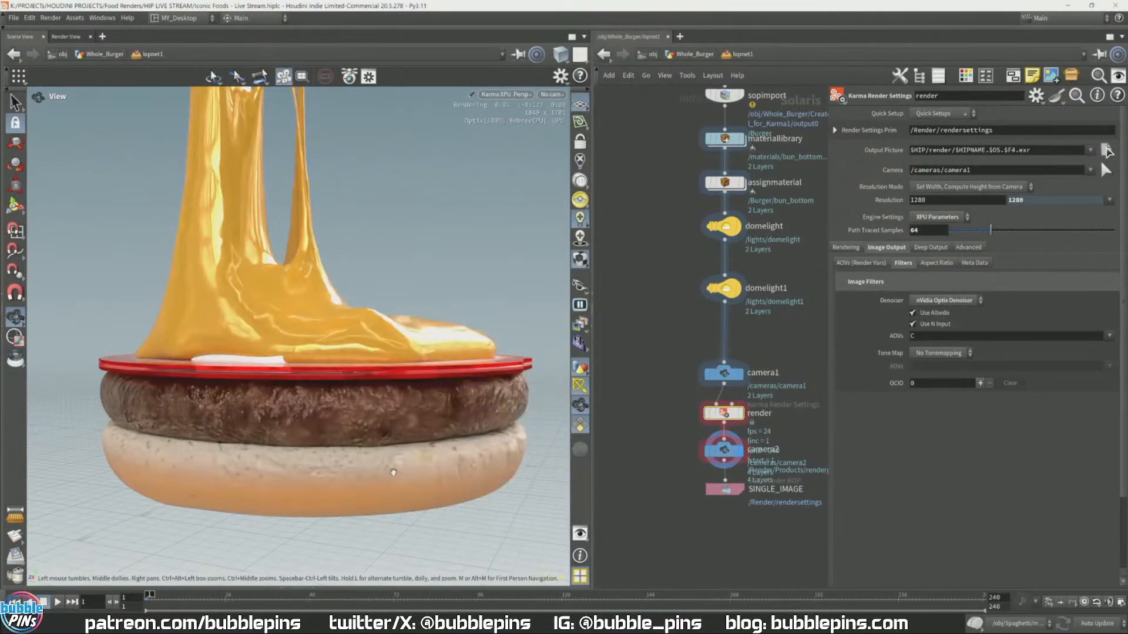
pyautogui.scroll(-4, 282, 336)
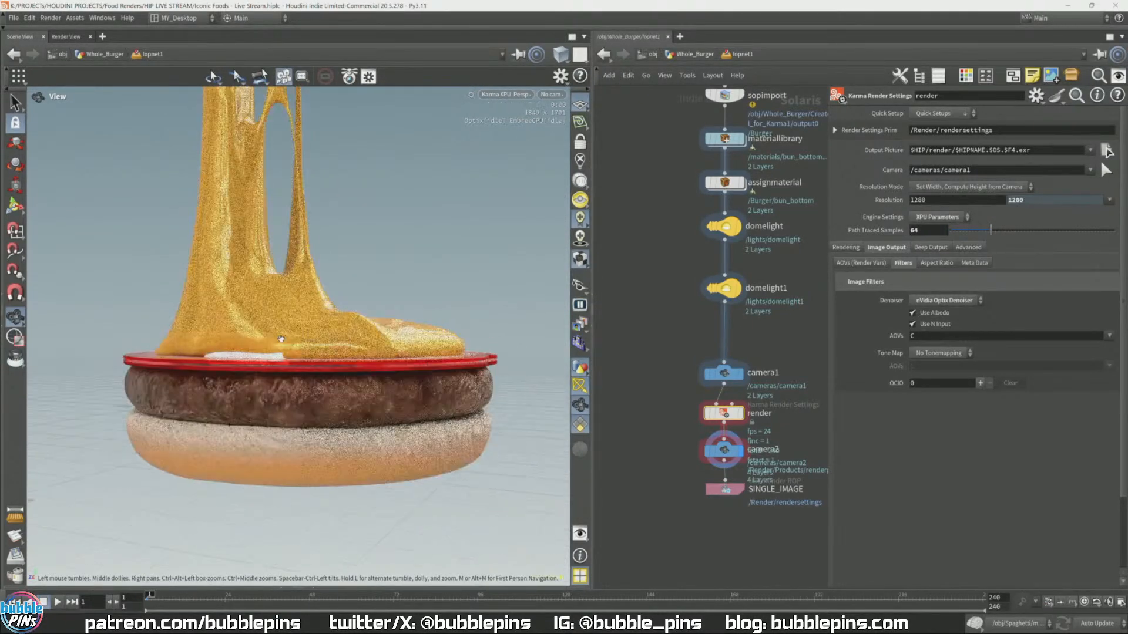
pyautogui.moveTo(282, 336); pyautogui.dragTo(322, 353)
pyautogui.moveTo(352, 313); pyautogui.dragTo(358, 350, button='right')
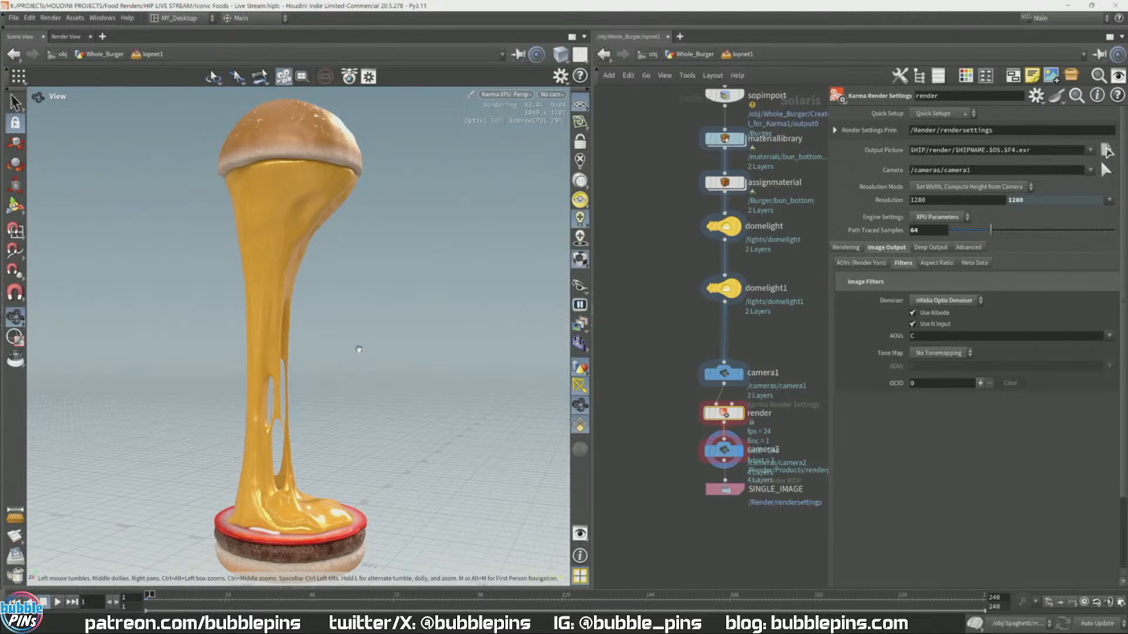
pyautogui.moveTo(338, 347); pyautogui.dragTo(340, 338, button='right')
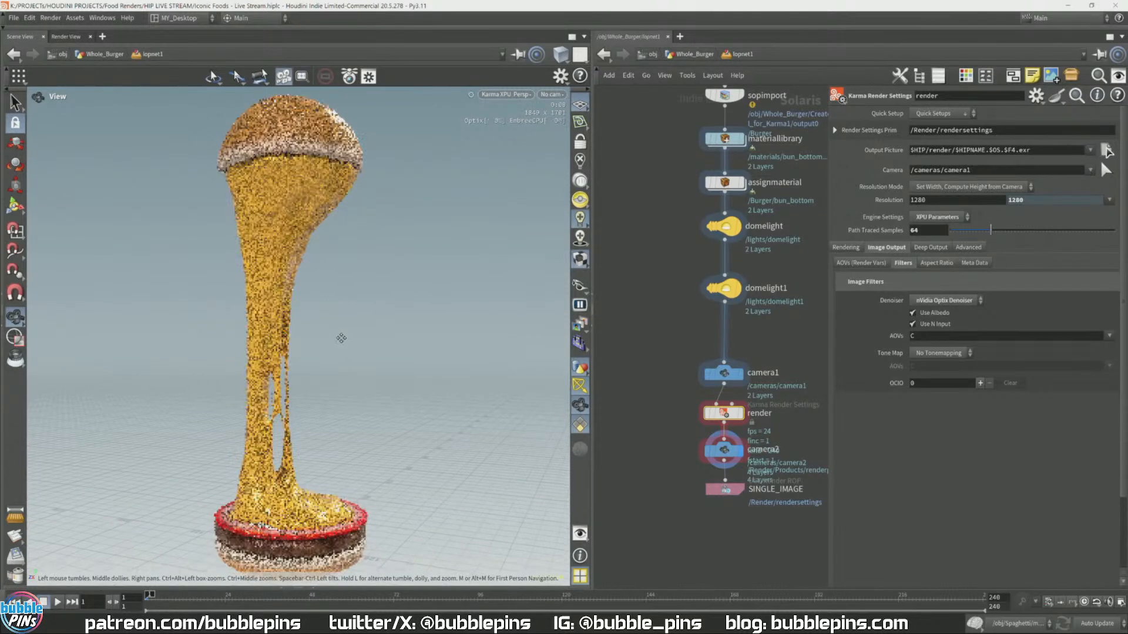
pyautogui.moveTo(313, 389); pyautogui.dragTo(320, 374, button='right')
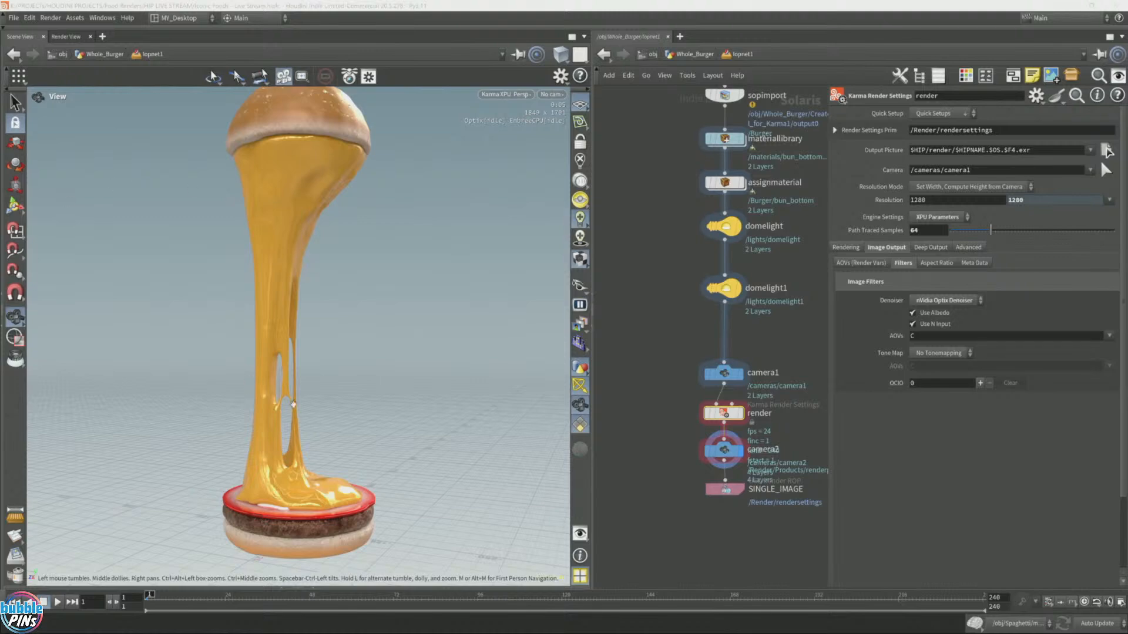
pyautogui.moveTo(294, 404); pyautogui.dragTo(310, 422)
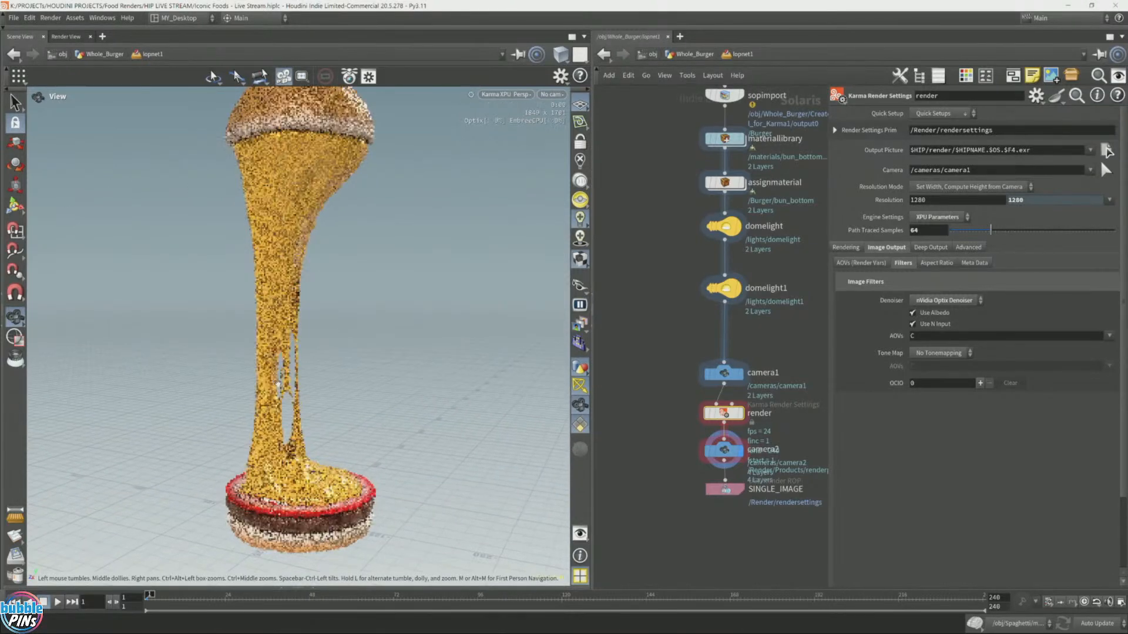
pyautogui.moveTo(306, 404); pyautogui.dragTo(288, 331)
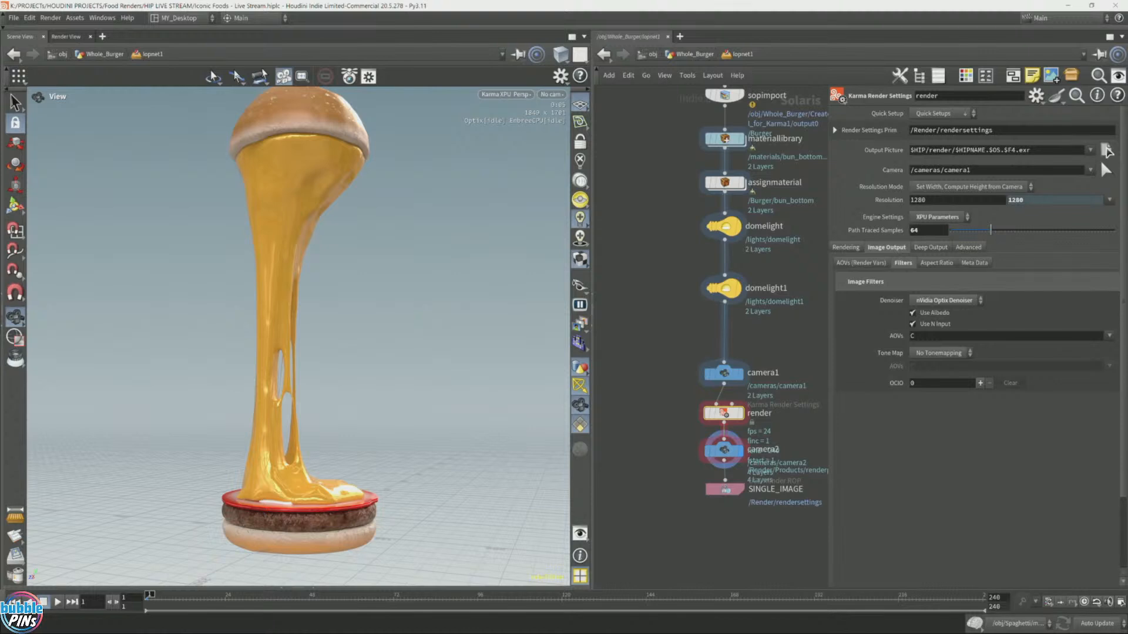
pyautogui.click(1104, 149)
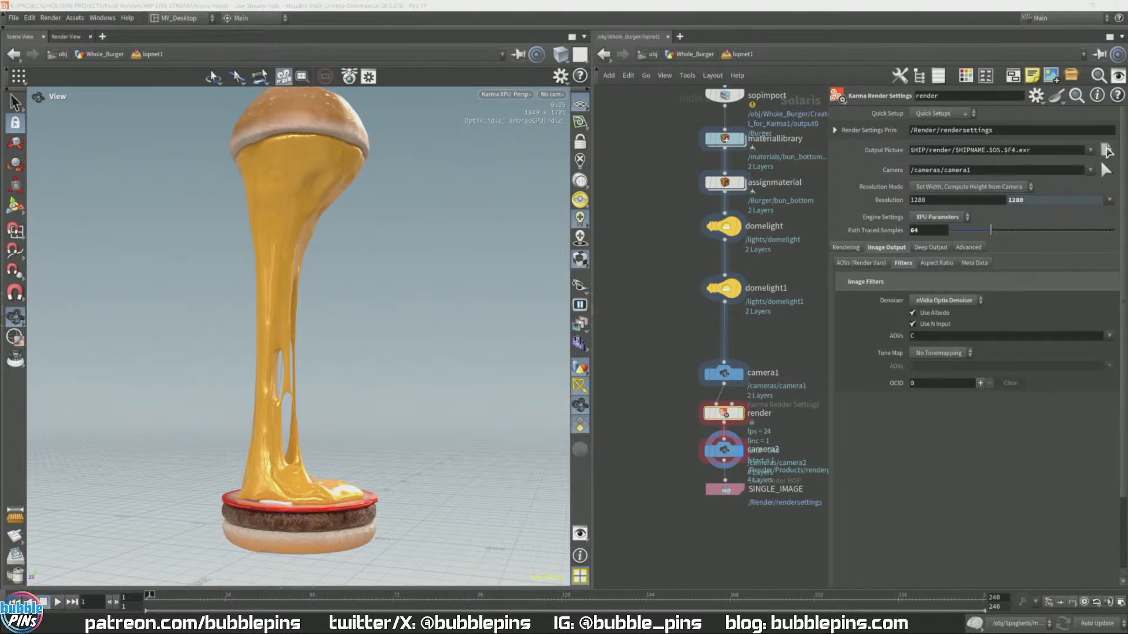
pyautogui.moveTo(394, 307); pyautogui.dragTo(343, 271)
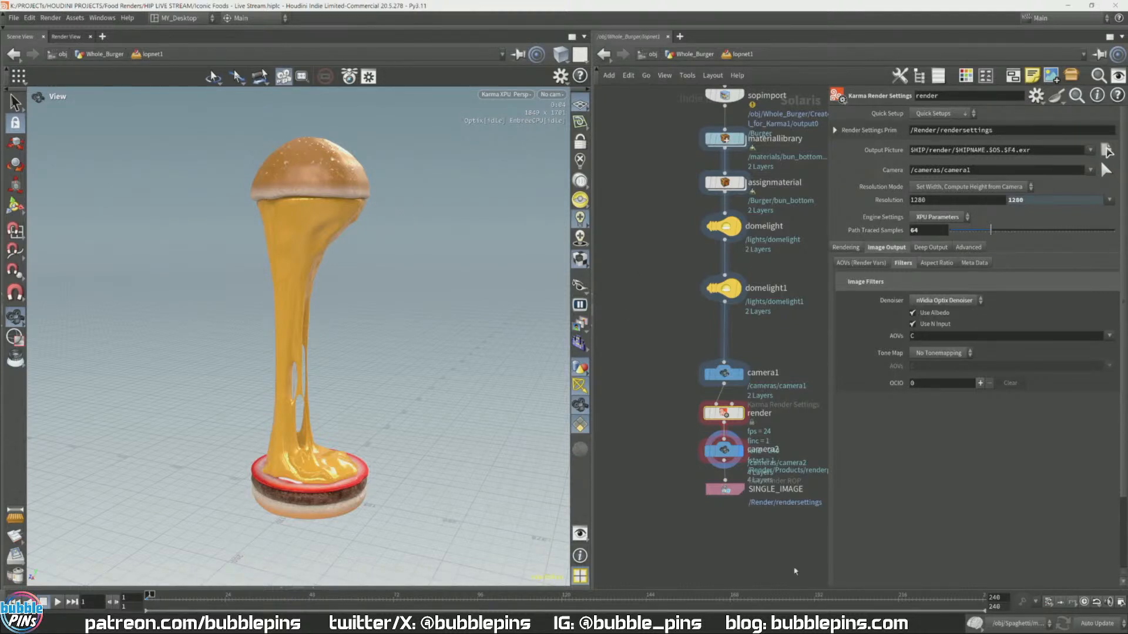
# Step: Shorten the Karma render settings pane and bring up the Lolipop in Box texture karma v4.png image
pyautogui.moveTo(827, 585); pyautogui.dragTo(828, 425)
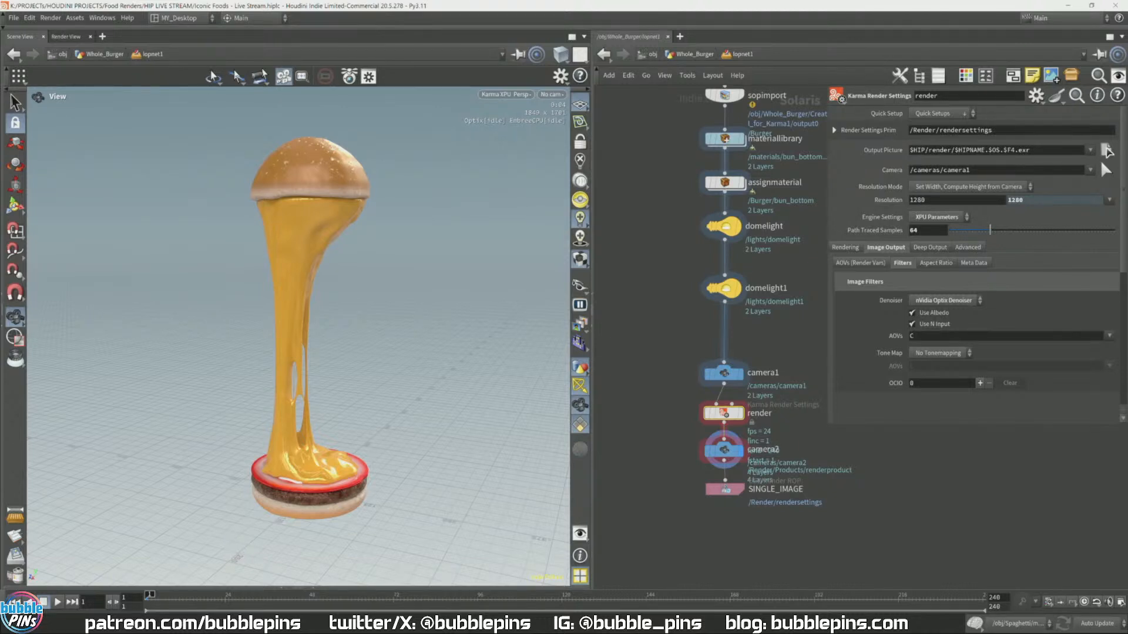
pyautogui.click(1104, 147)
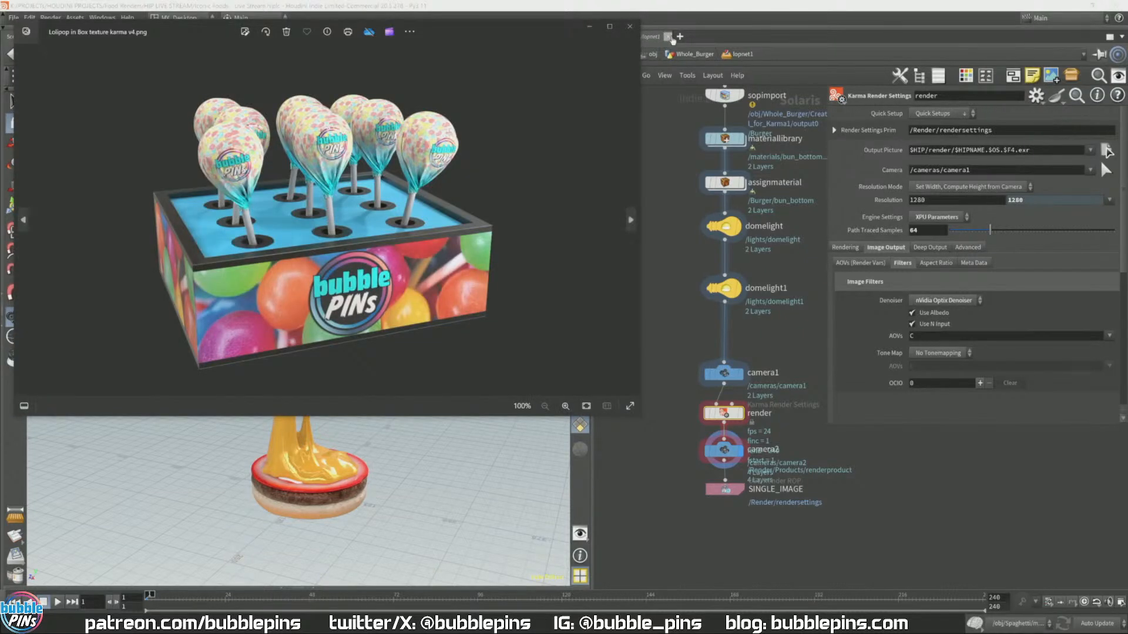
# Step: Move the Lolipop in Box texture karma v4.png window off the burger view, enlarge it and zoom in on the lollipop box
pyautogui.moveTo(513, 31); pyautogui.dragTo(1000, 22)
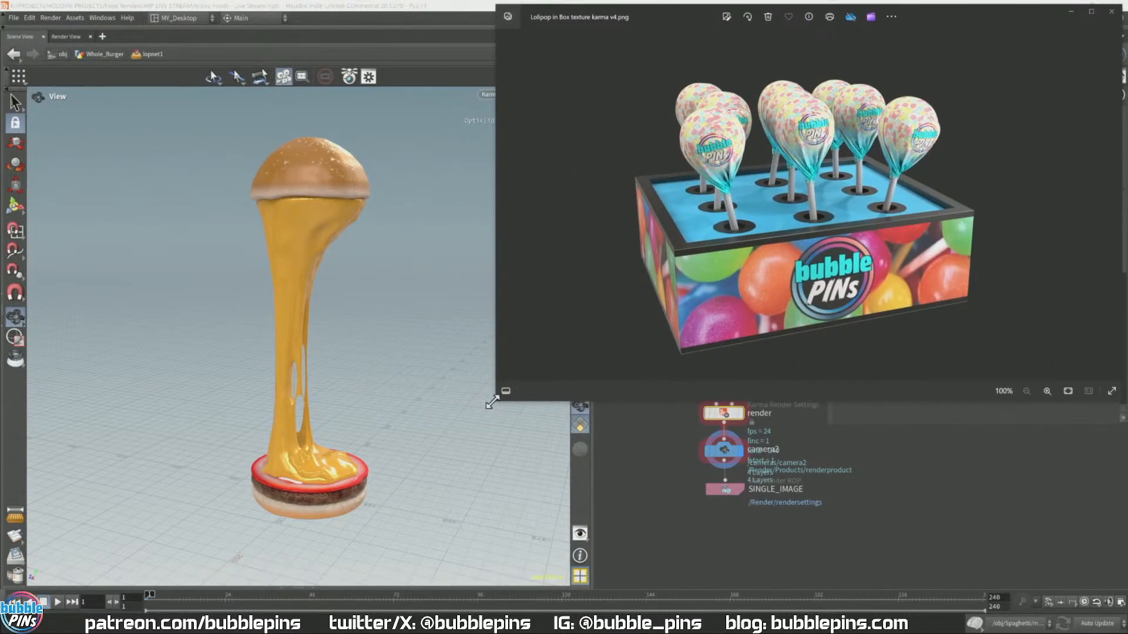
pyautogui.moveTo(492, 402); pyautogui.dragTo(409, 599)
pyautogui.scroll(3, 746, 317)
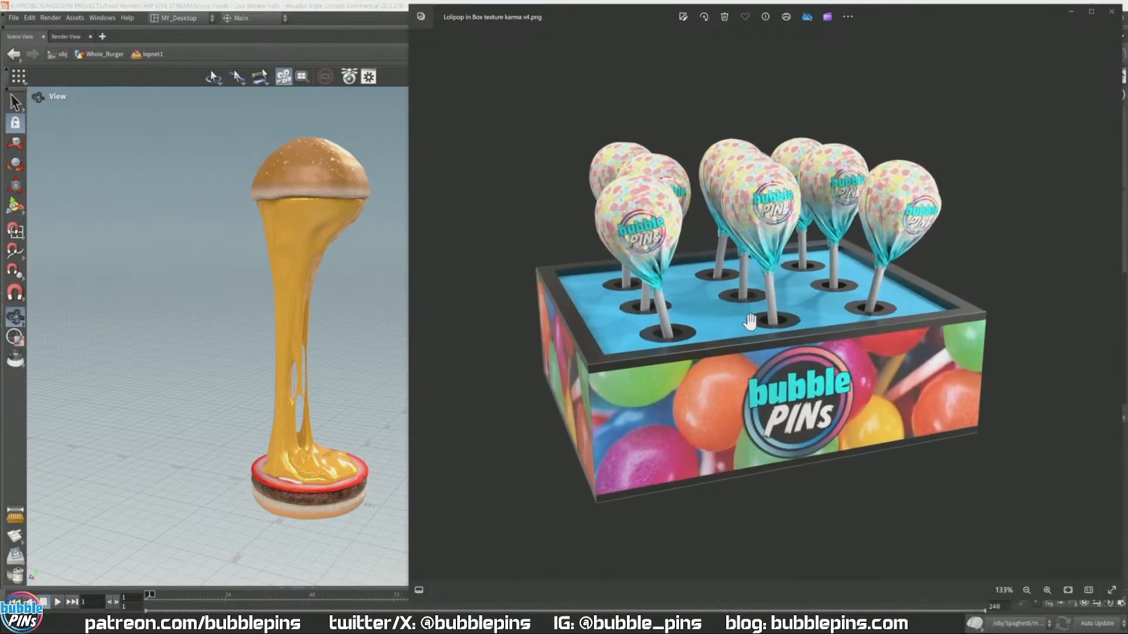
pyautogui.scroll(3, 750, 321)
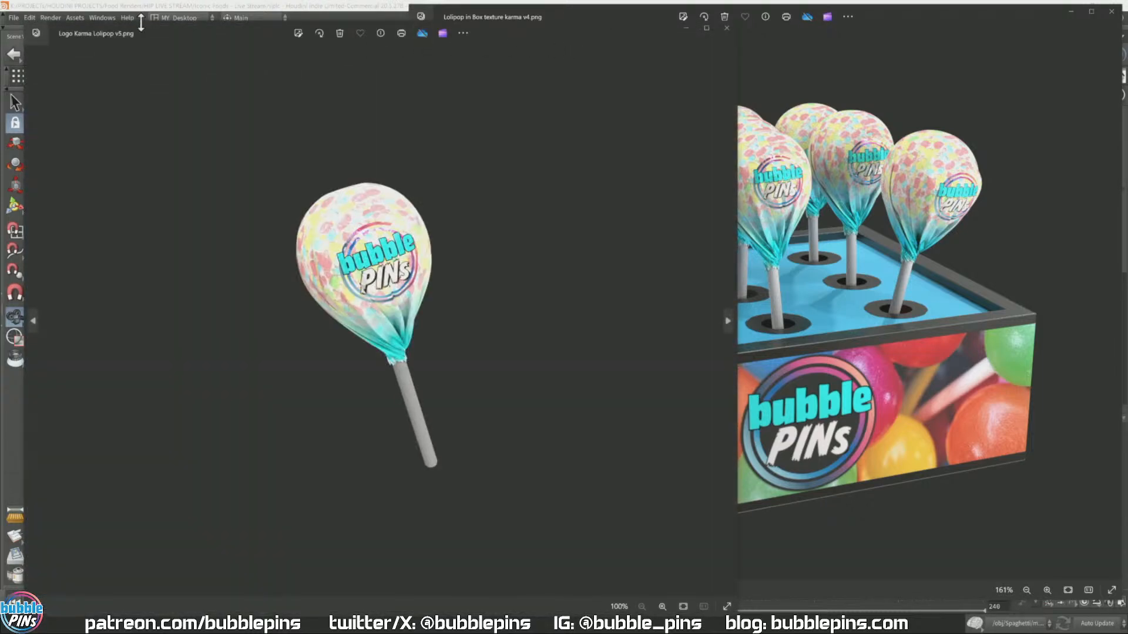
# Step: Shrink the Logo Karma Lolipop v5.png window around the lollipop and place it beside the lollipop box image
pyautogui.moveTo(175, 40); pyautogui.dragTo(270, 65)
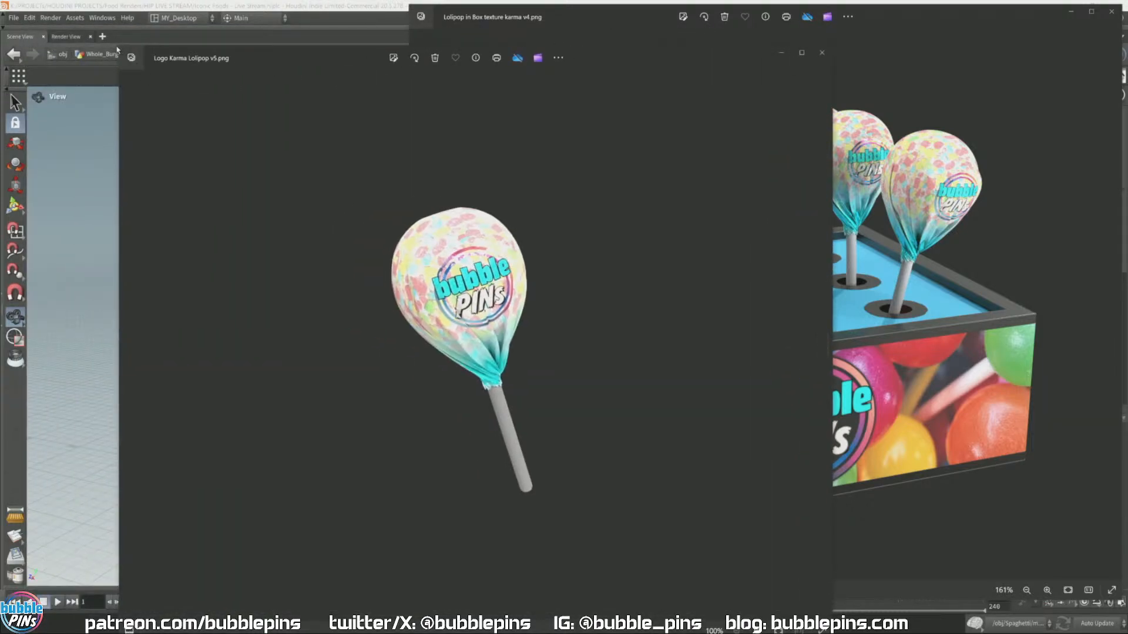
pyautogui.moveTo(119, 48); pyautogui.dragTo(483, 251)
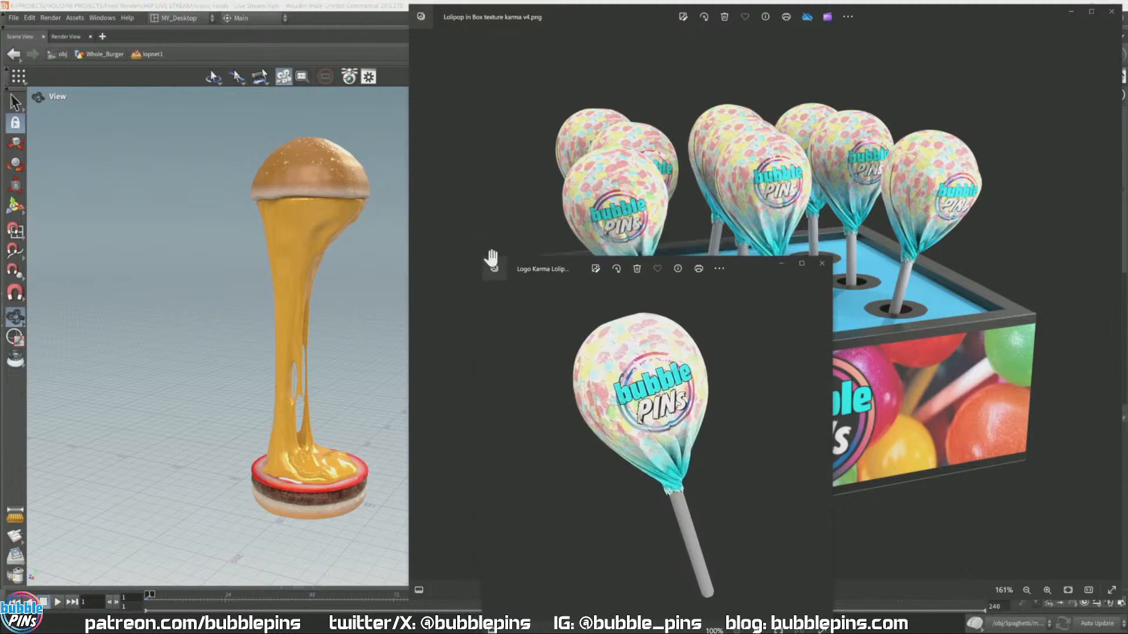
pyautogui.moveTo(750, 256); pyautogui.dragTo(411, 79)
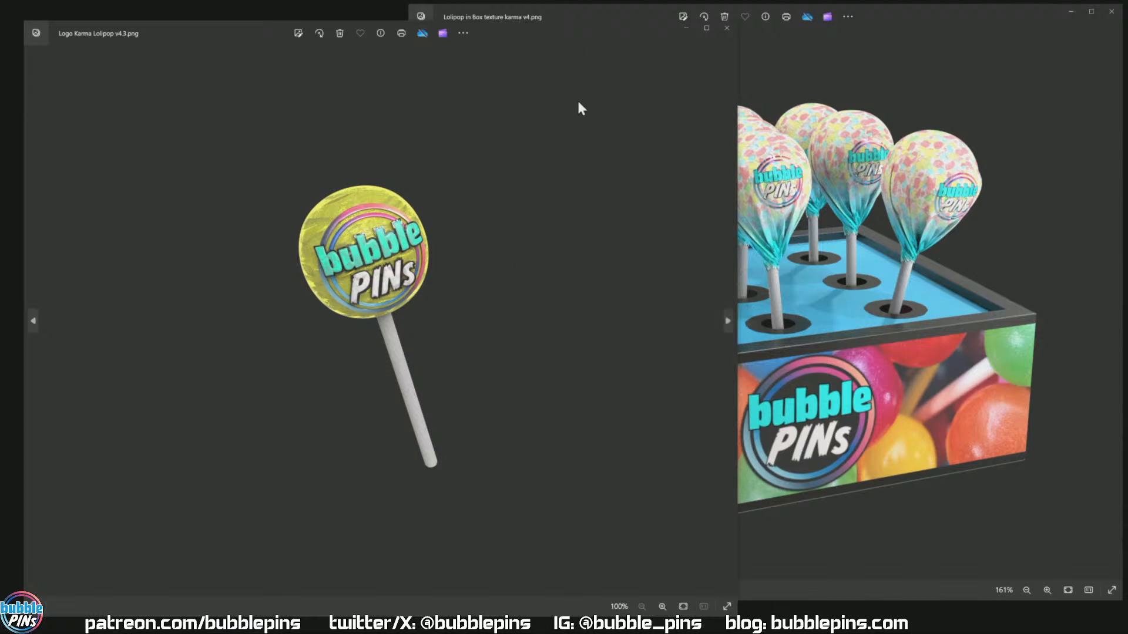
# Step: Place Logo Karma Lolipop v4.3.png below the wrapped lollipop image, then bring Logo Karma Lolipop v5.png forward and reposition it
pyautogui.moveTo(509, 33); pyautogui.dragTo(320, 189)
pyautogui.click(361, 123)
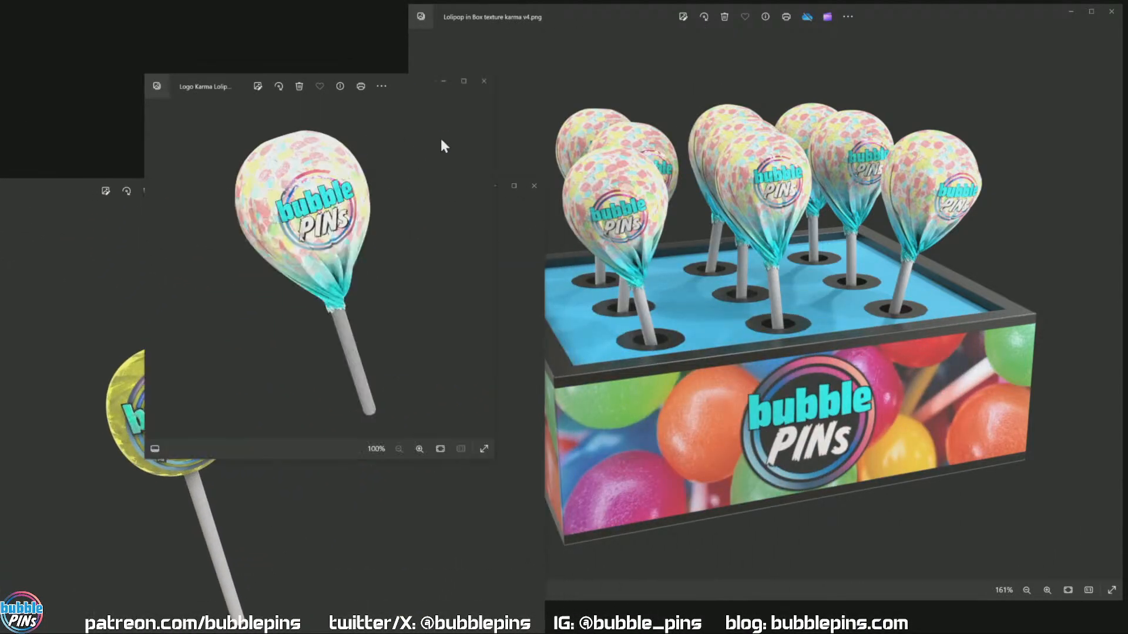
pyautogui.moveTo(414, 87); pyautogui.dragTo(450, 32)
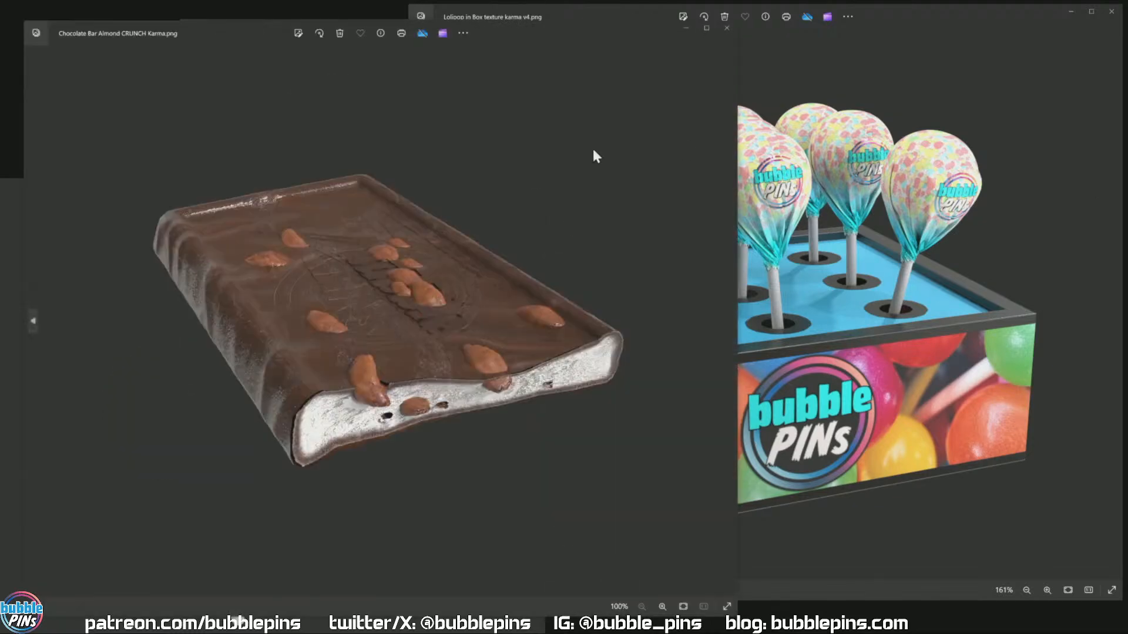
# Step: Shrink the Chocolate Bar Almond CRUNCH Karma.png window around the bar and place it over the wrapped lollipop image
pyautogui.moveTo(532, 35); pyautogui.dragTo(887, 44)
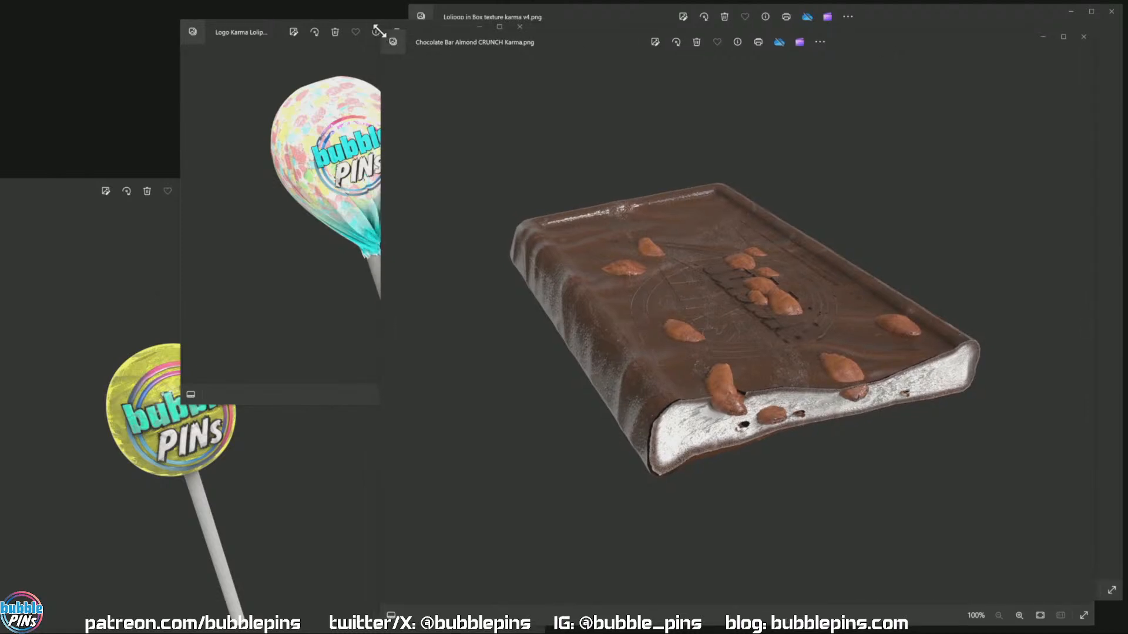
pyautogui.moveTo(380, 39); pyautogui.dragTo(474, 248)
pyautogui.moveTo(952, 253); pyautogui.dragTo(465, 34)
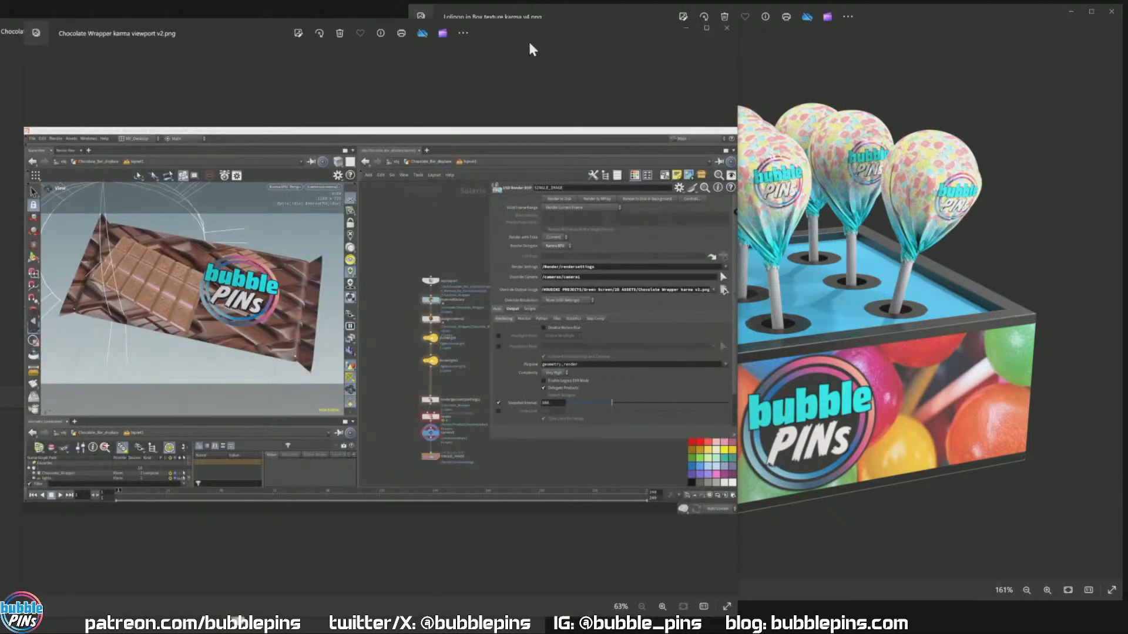
# Step: Place Chocolate Wrapper karma viewport v2.png beside the almond bar image, zoom in on the wrapper and keep the bar image in front
pyautogui.moveTo(489, 32); pyautogui.dragTo(1029, 135)
pyautogui.scroll(3, 982, 417)
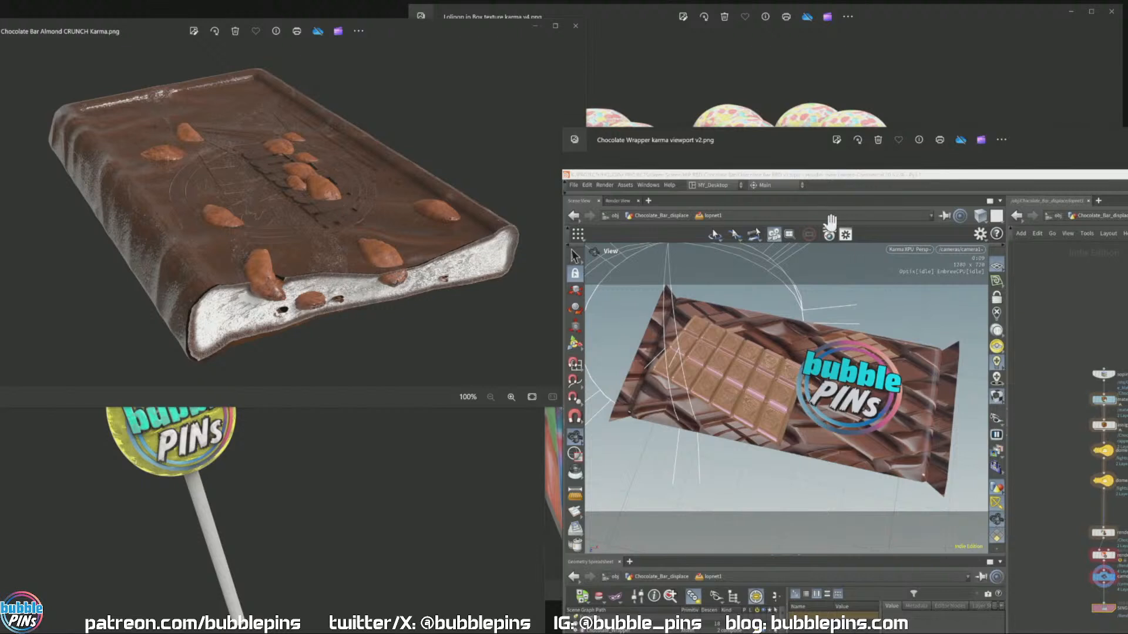
pyautogui.moveTo(786, 141); pyautogui.dragTo(738, 152)
pyautogui.click(353, 163)
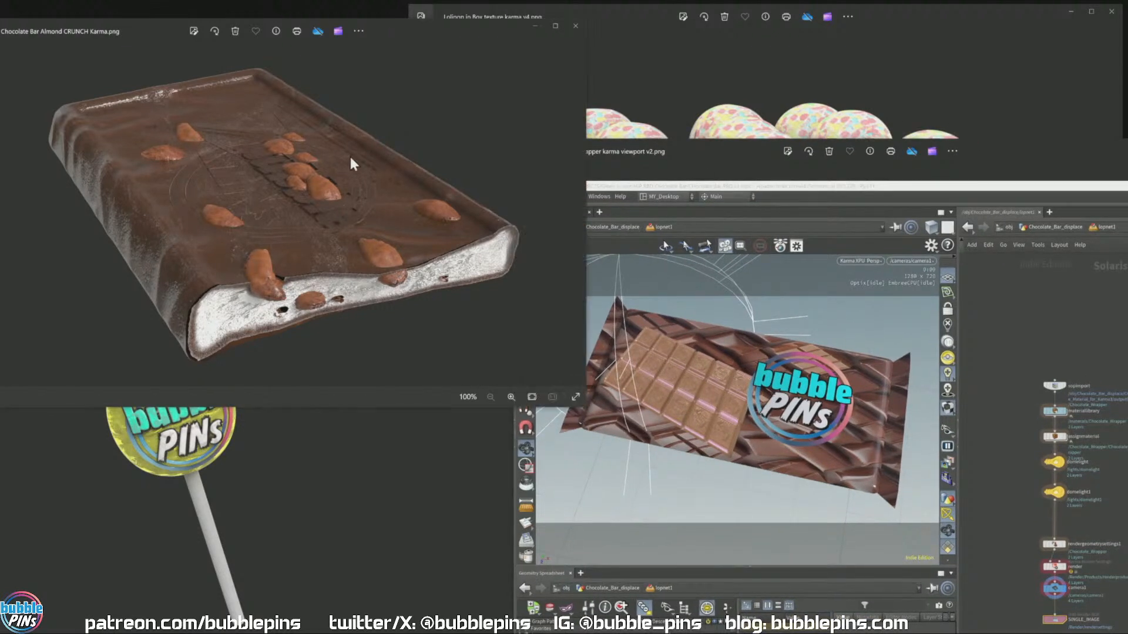
pyautogui.moveTo(734, 149); pyautogui.dragTo(778, 254)
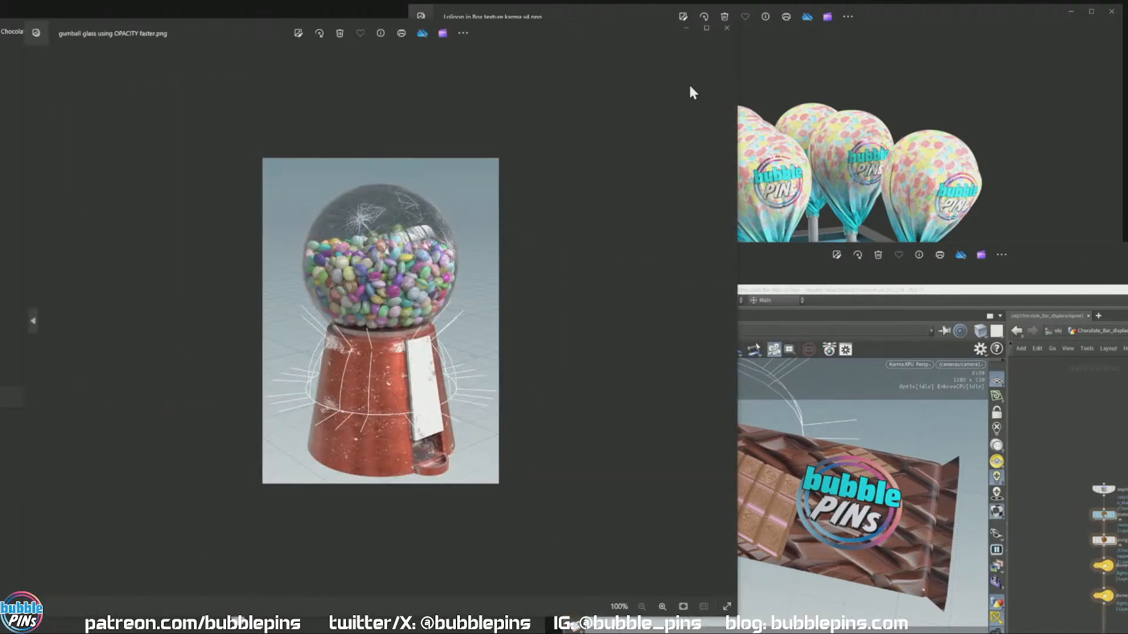
# Step: Place gumball glass using OPACITY faster.png beside the almond bar image and examine the printed candies behind the glass up close
pyautogui.moveTo(515, 45); pyautogui.dragTo(929, 48)
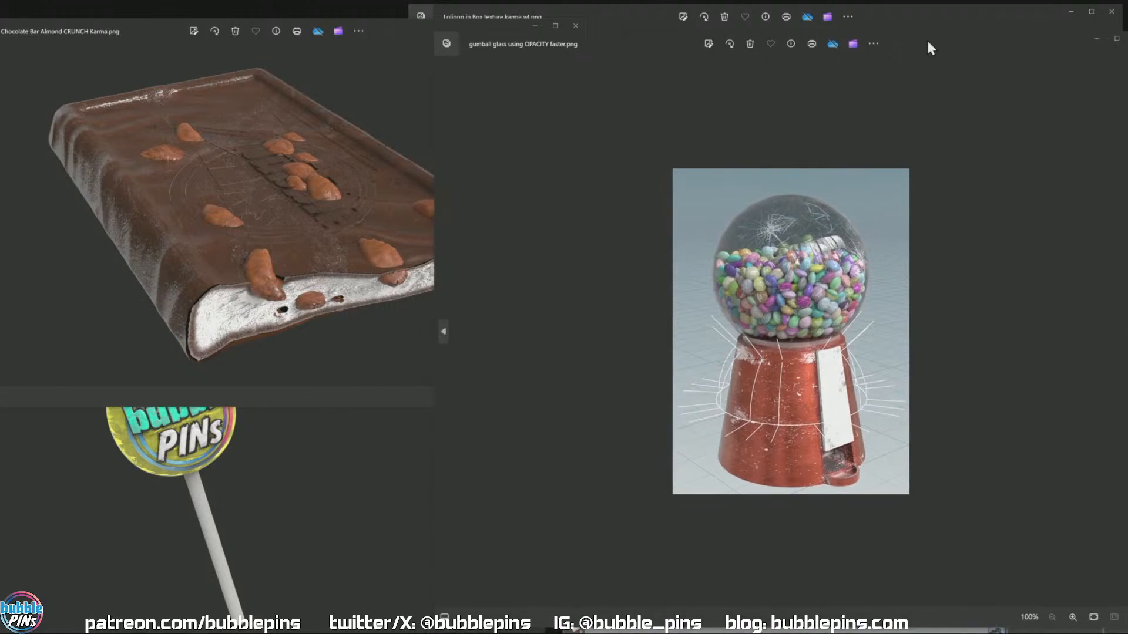
pyautogui.scroll(3, 869, 302)
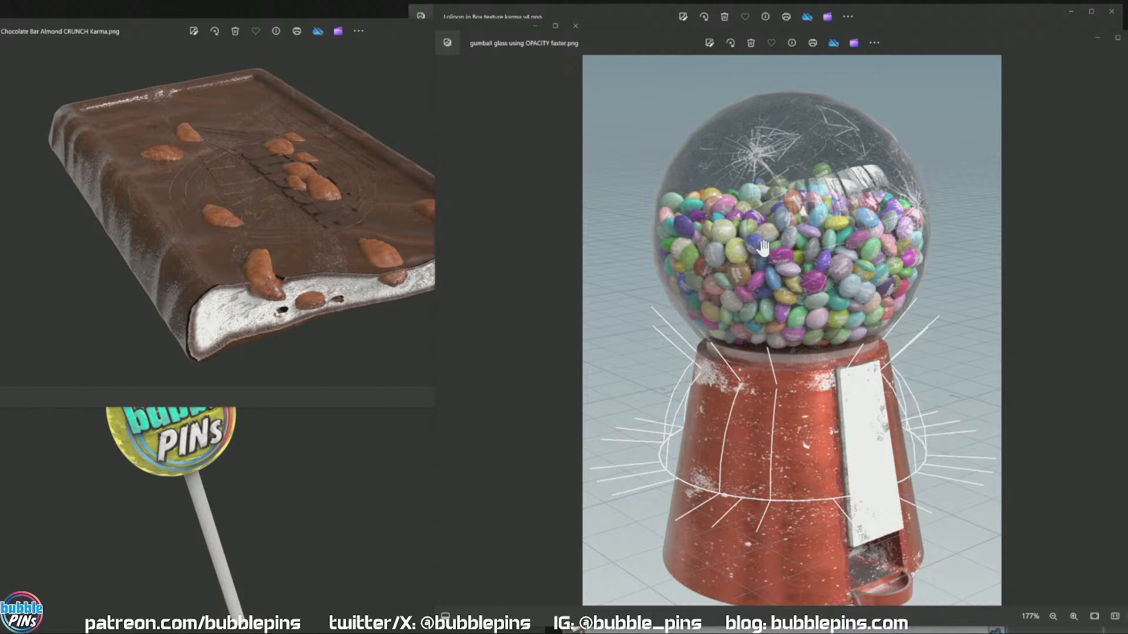
pyautogui.scroll(2, 790, 245)
pyautogui.scroll(8, 703, 290)
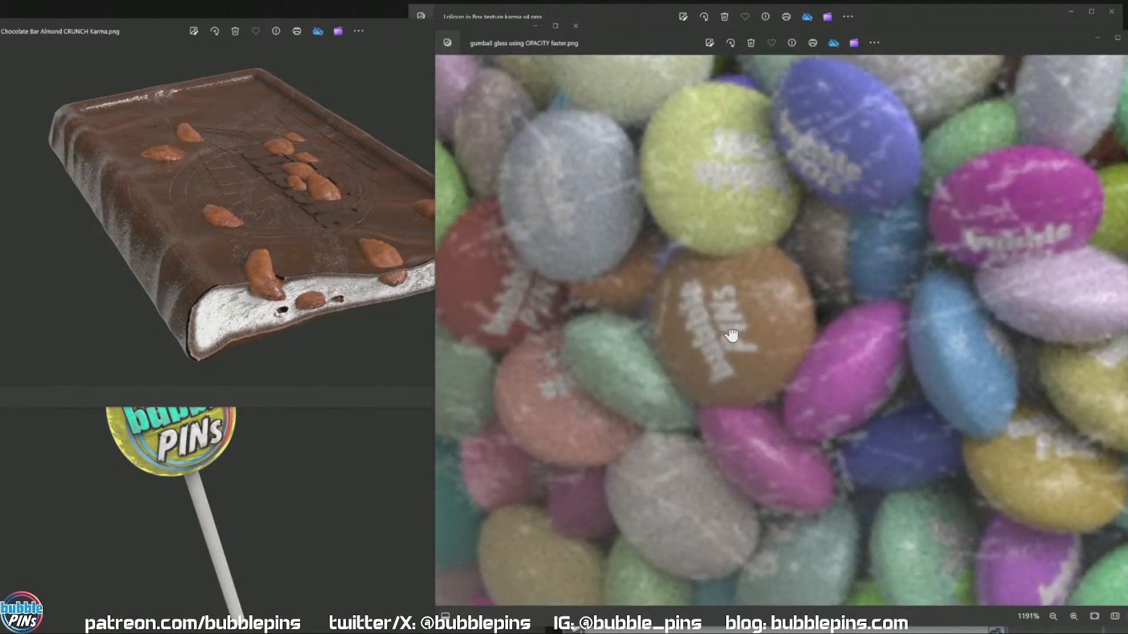
pyautogui.moveTo(731, 334); pyautogui.dragTo(736, 400)
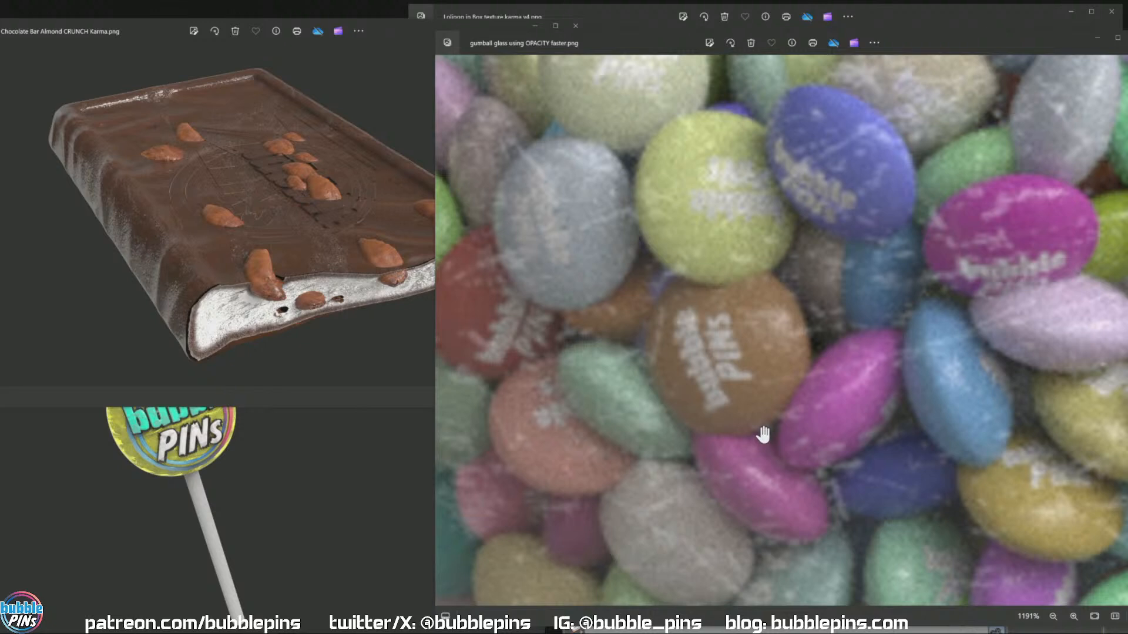
pyautogui.scroll(-3, 742, 395)
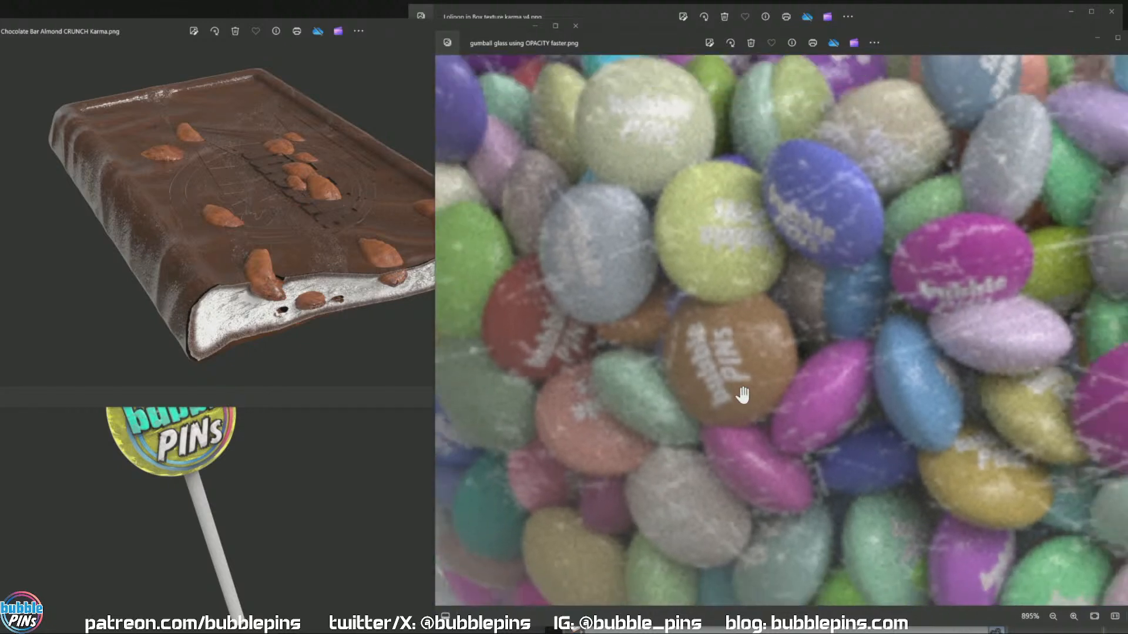
pyautogui.scroll(-3, 742, 394)
pyautogui.scroll(5, 734, 388)
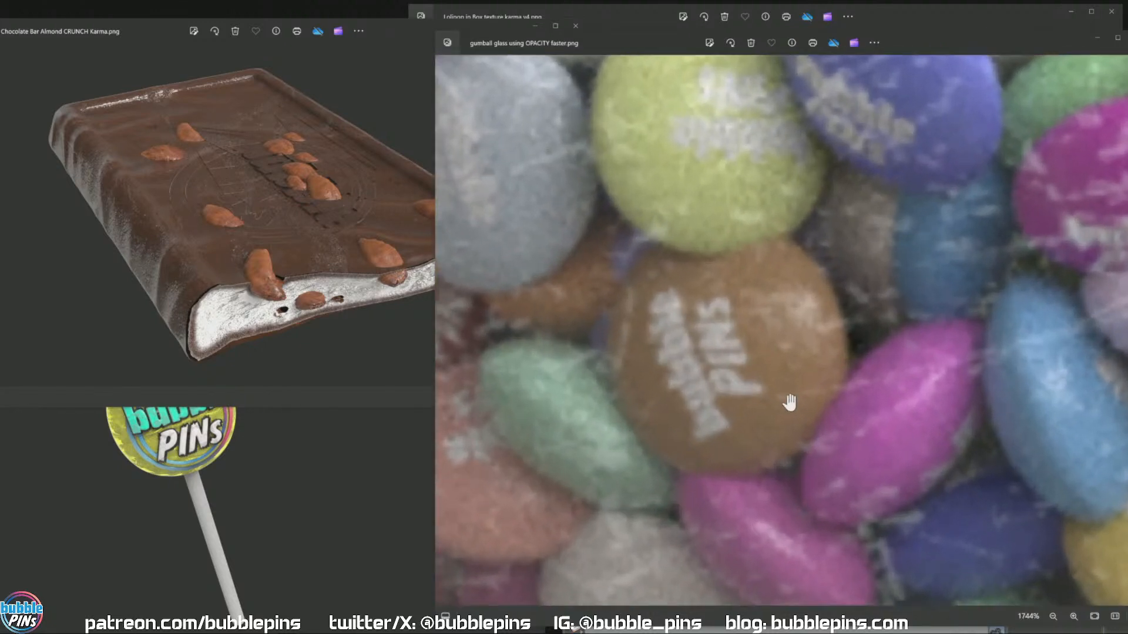
# Step: Examine the scratched glass globe and gumballs in the opacity render, from the full machine down to the cracks
pyautogui.scroll(-5, 788, 403)
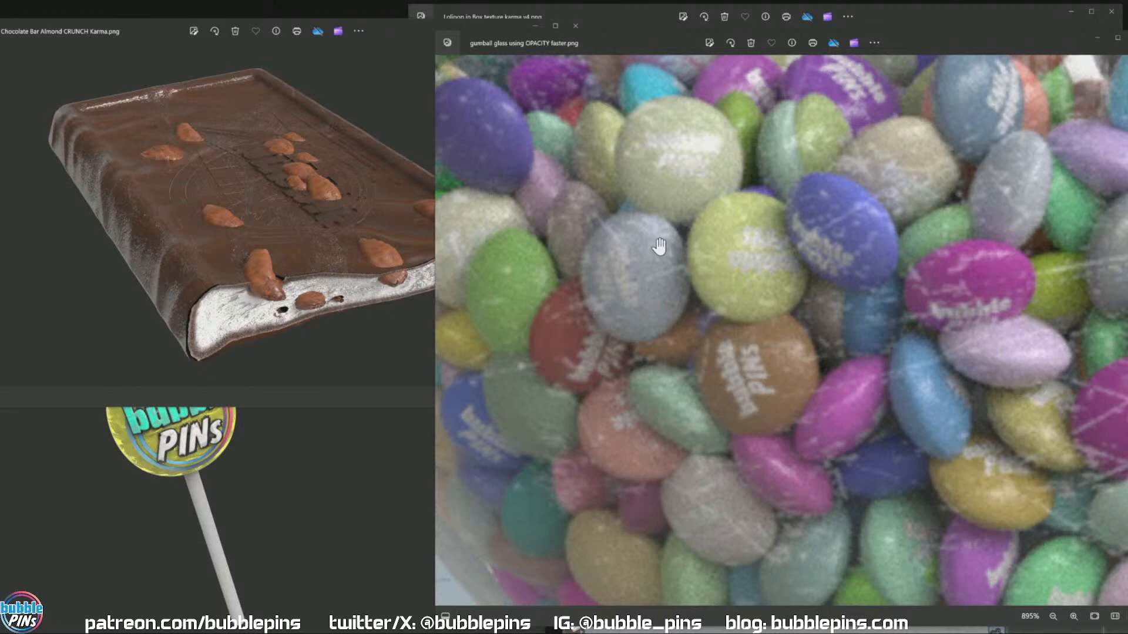
pyautogui.scroll(-6, 659, 246)
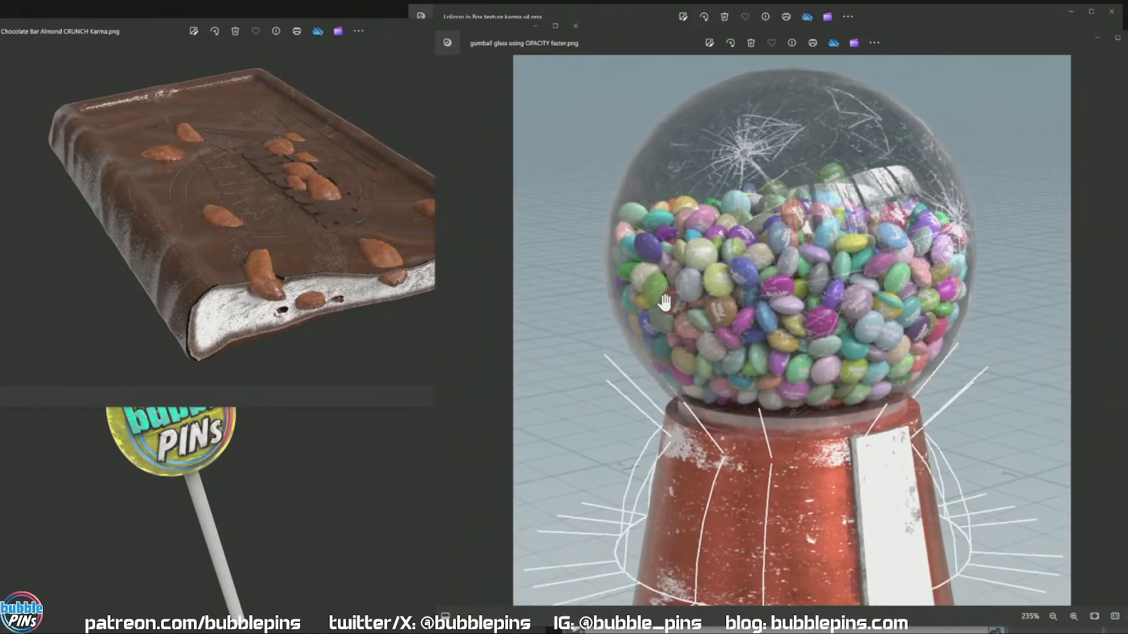
pyautogui.scroll(4, 743, 157)
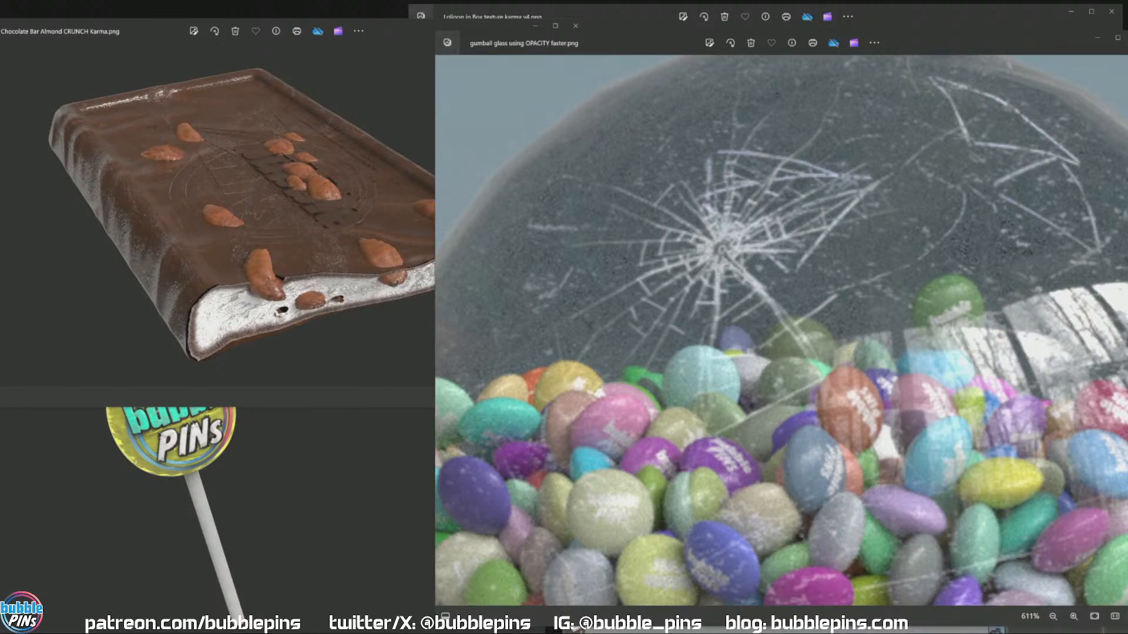
# Step: Place Gumball Machine karma CLOSEUP.png beside the opacity render and compare the cracks in the glass up close
pyautogui.hotkey('alt', 'Tab')
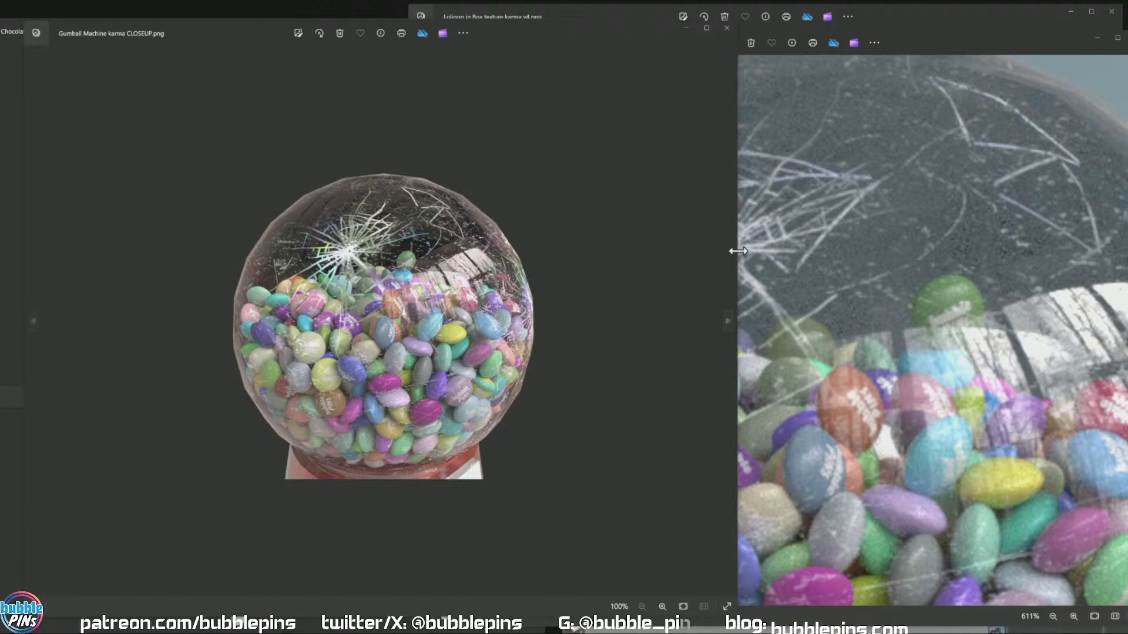
pyautogui.moveTo(736, 252); pyautogui.dragTo(527, 238)
pyautogui.scroll(1, 266, 236)
pyautogui.scroll(5, 268, 241)
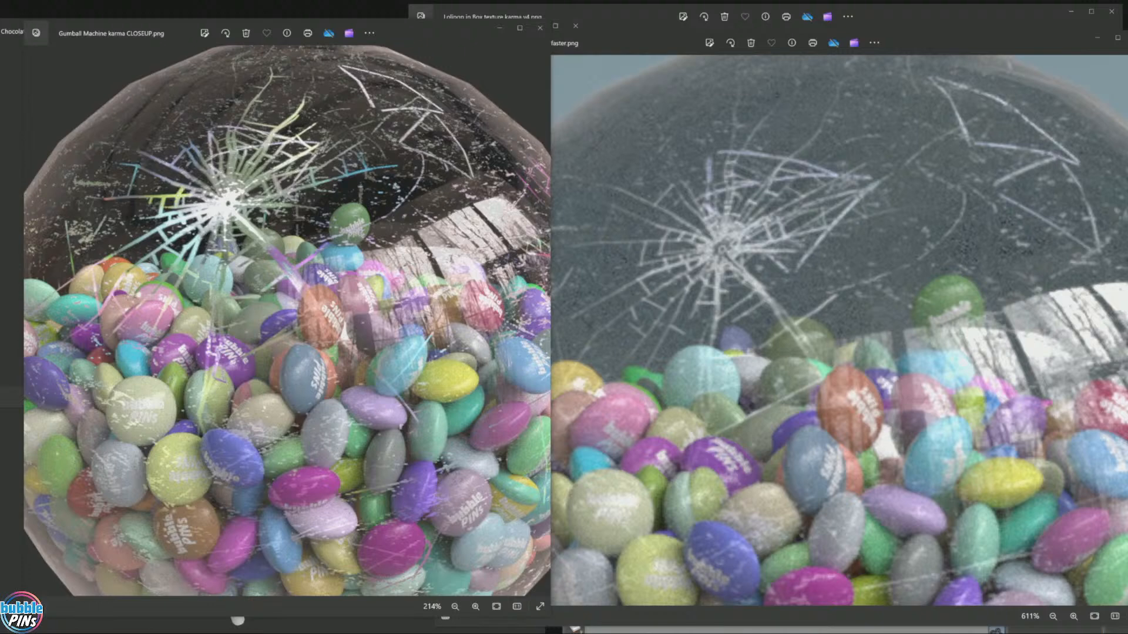
# Step: Switch to the Gumball Machine project in Substance 3D Painter, moving the test project out of the way, and enlarge its window beside the reference render
pyautogui.hotkey('alt', 'Tab')
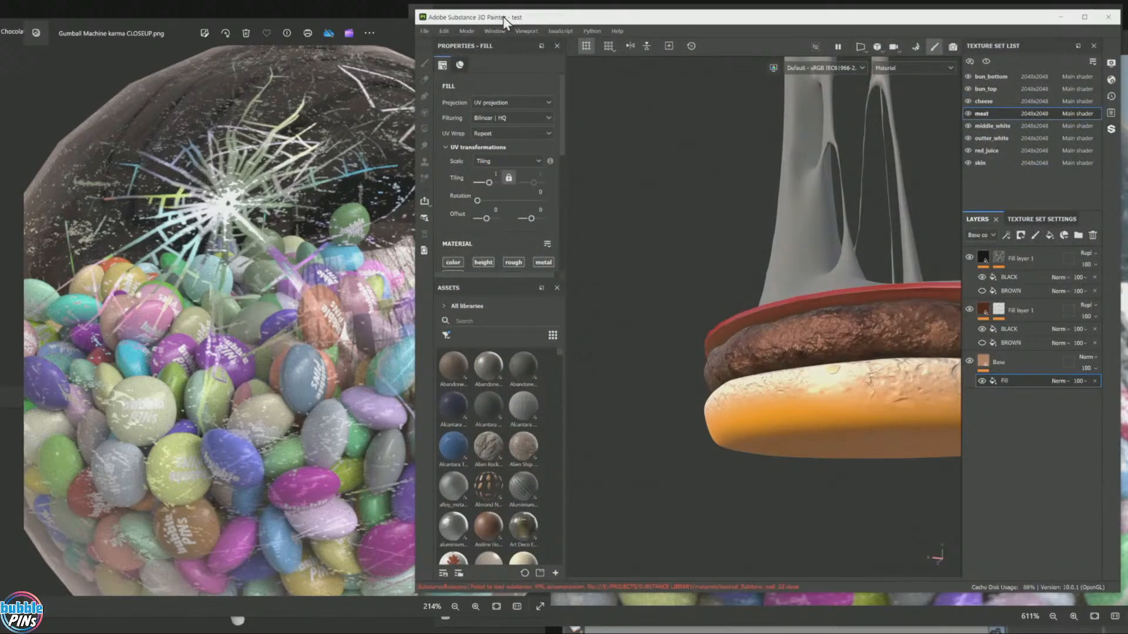
pyautogui.moveTo(503, 17); pyautogui.dragTo(1127, 70)
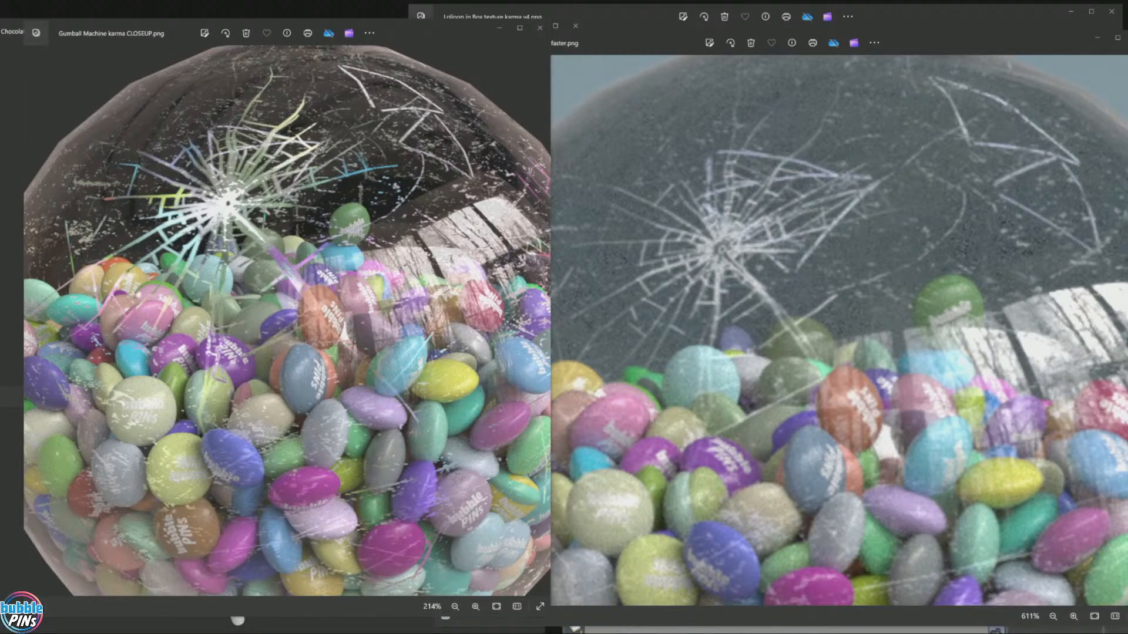
pyautogui.hotkey('alt', 'Tab')
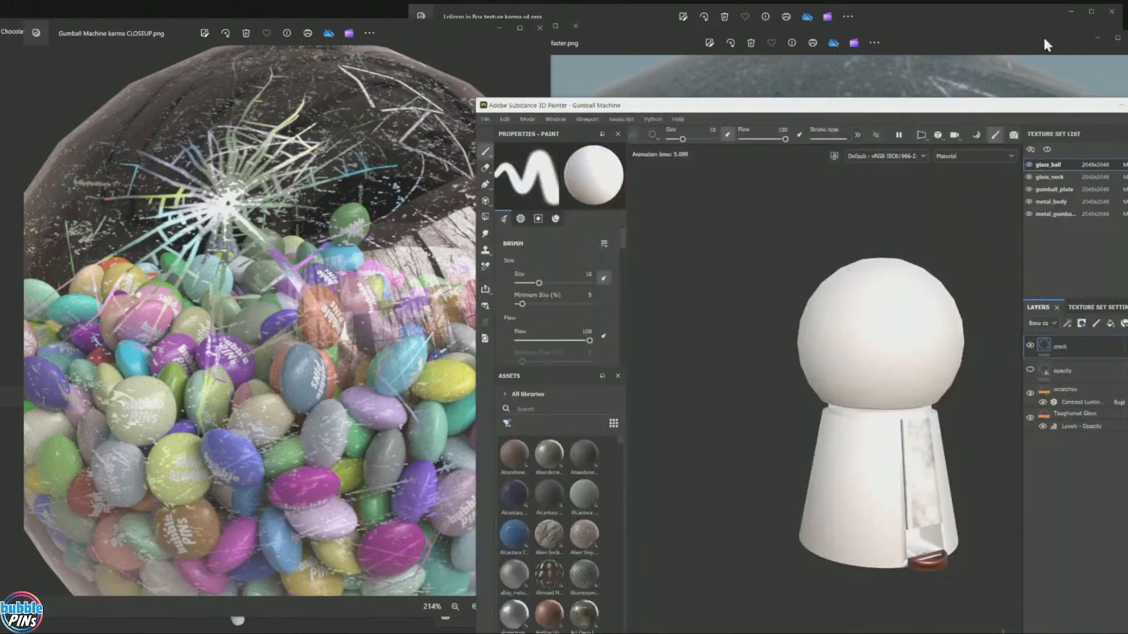
pyautogui.moveTo(830, 104)
pyautogui.mouseDown()
pyautogui.moveTo(552, 107)
pyautogui.moveTo(777, 22)
pyautogui.moveTo(770, 15)
pyautogui.mouseUp()
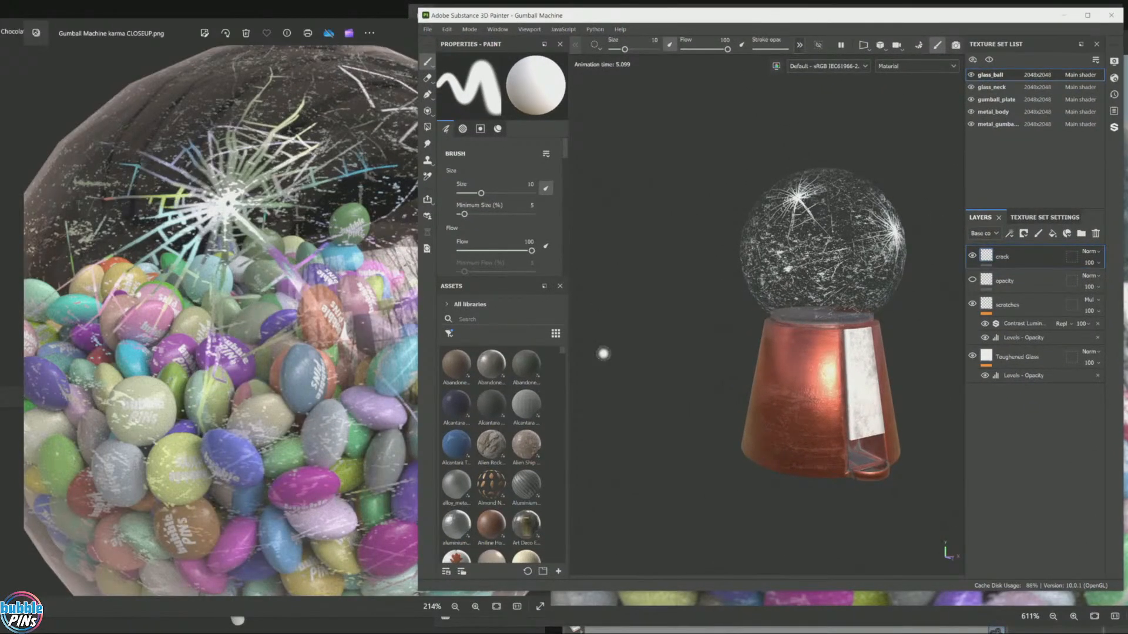
pyautogui.moveTo(418, 590); pyautogui.dragTo(416, 622)
# Step: Hide the crack and scratches layers of the glass_ball texture set, toggling their visibility to compare the glass
pyautogui.scroll(4, 821, 200)
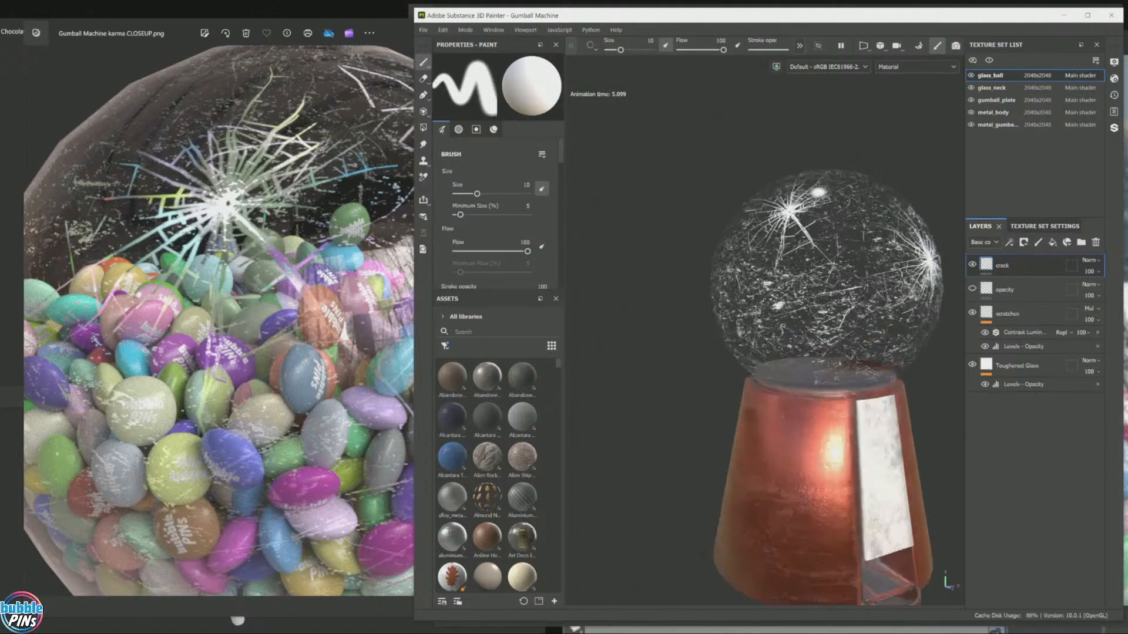
pyautogui.scroll(-2, 818, 195)
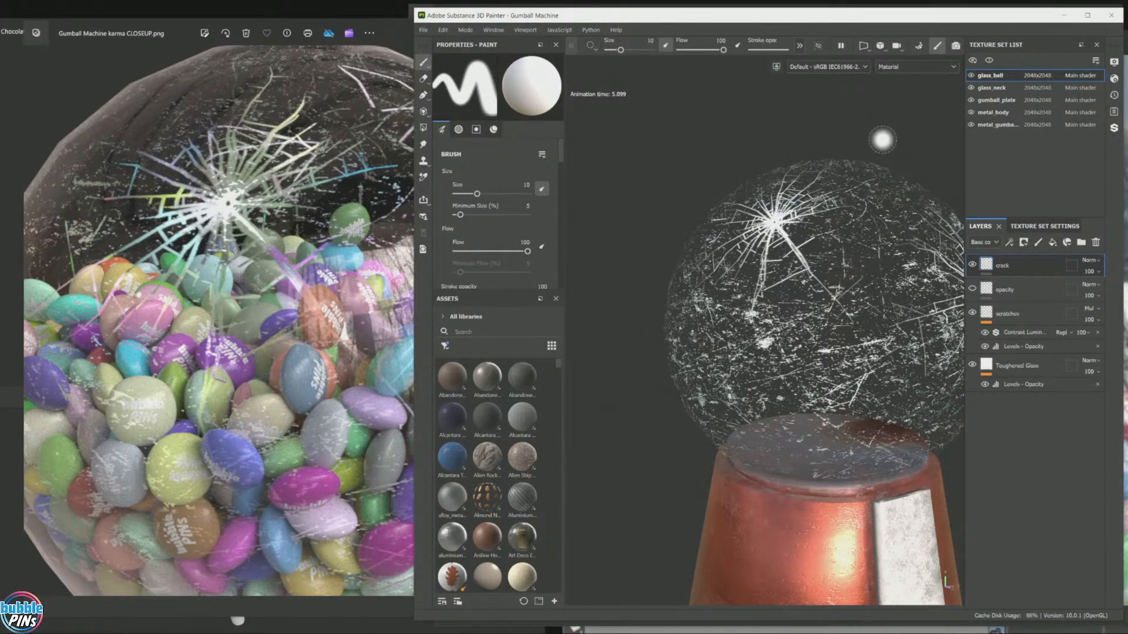
pyautogui.keyDown('alt'); pyautogui.moveTo(879, 146); pyautogui.dragTo(809, 143, button='middle'); pyautogui.keyUp('alt')
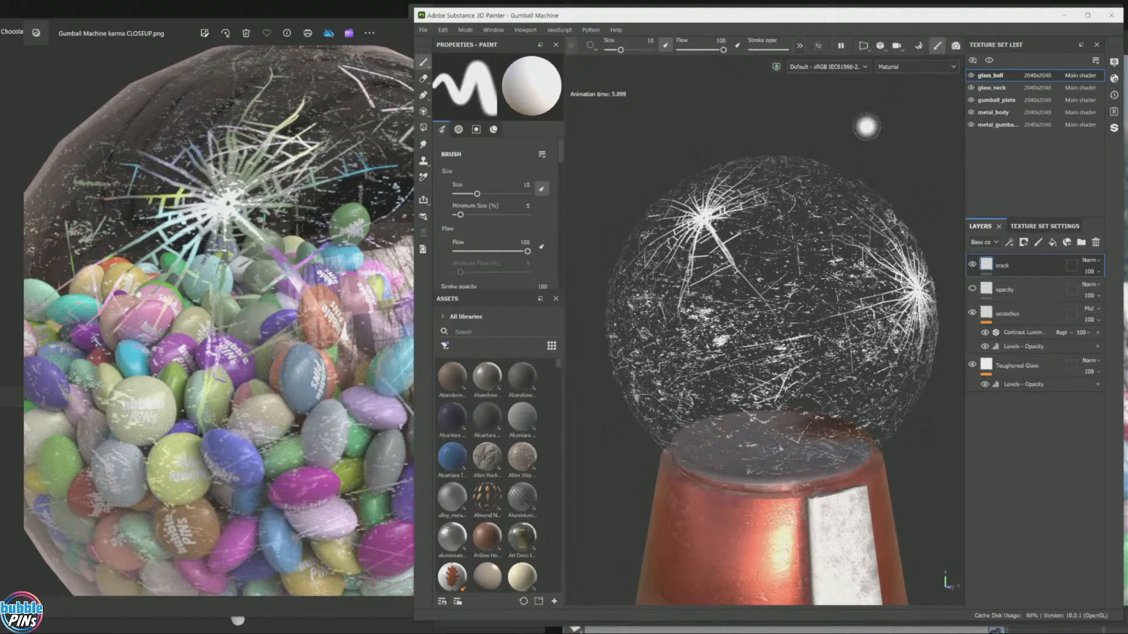
pyautogui.click(973, 265)
pyautogui.click(973, 265)
pyautogui.click(972, 312)
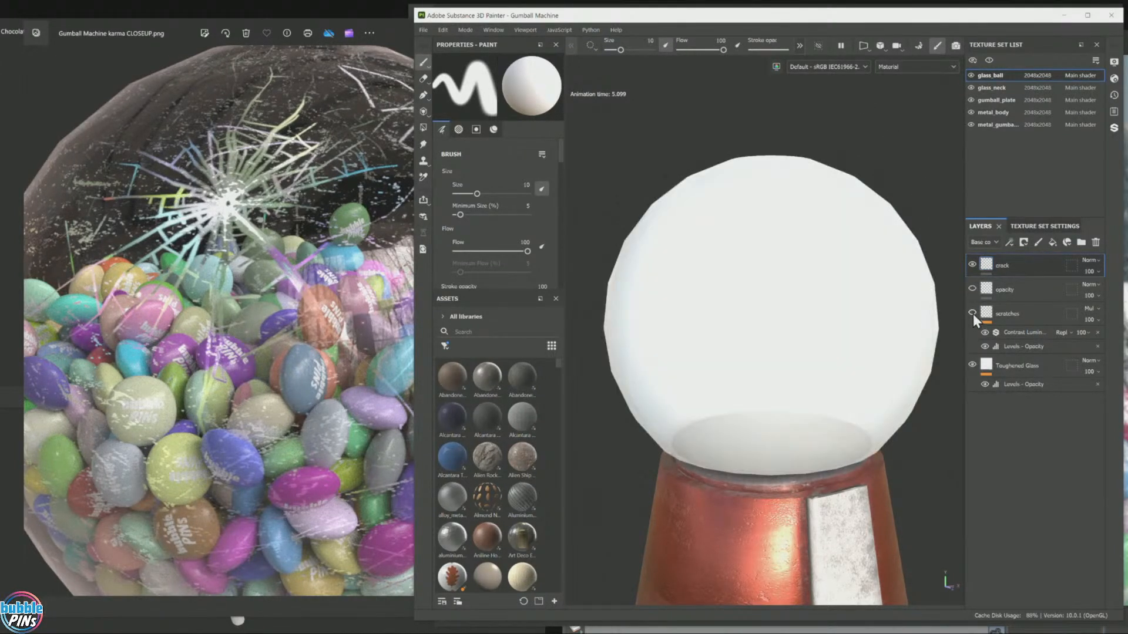
pyautogui.click(972, 313)
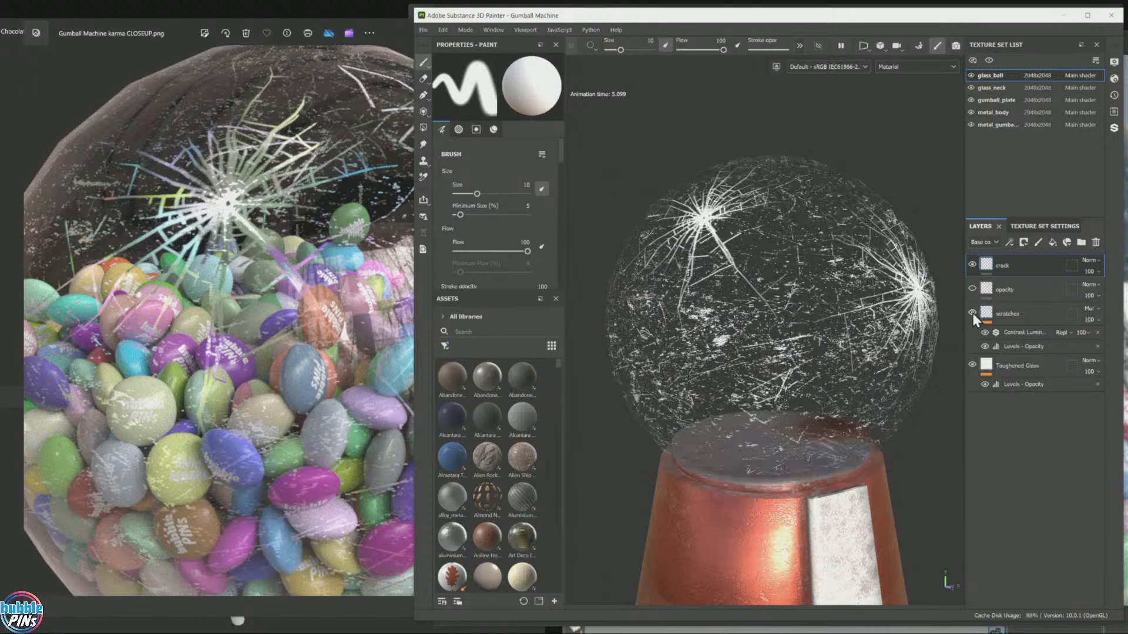
pyautogui.click(972, 313)
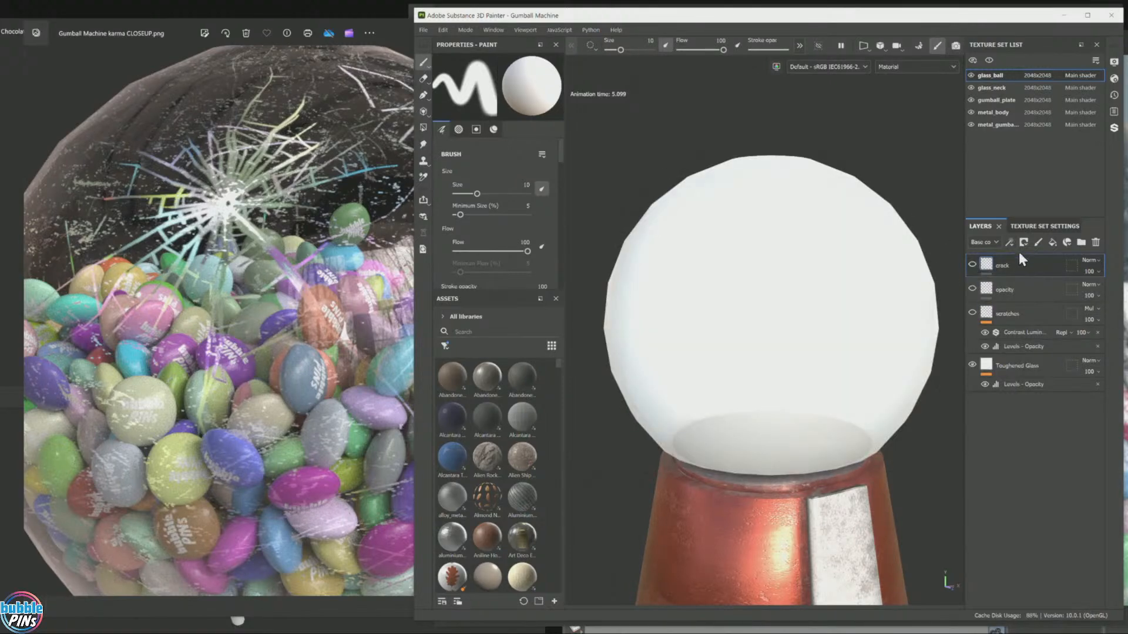
# Step: Add a new paint layer directly above the crack layer in the glass_ball texture set
pyautogui.moveTo(1007, 265)
pyautogui.mouseDown()
pyautogui.moveTo(1021, 257)
pyautogui.moveTo(1017, 267)
pyautogui.mouseUp()
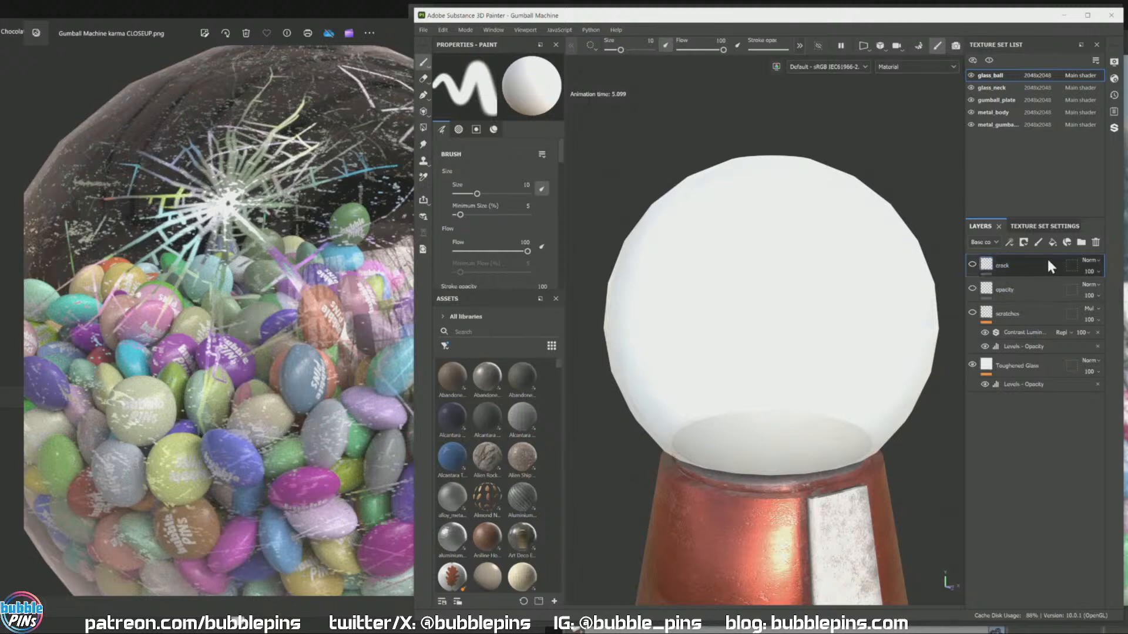
pyautogui.click(1038, 242)
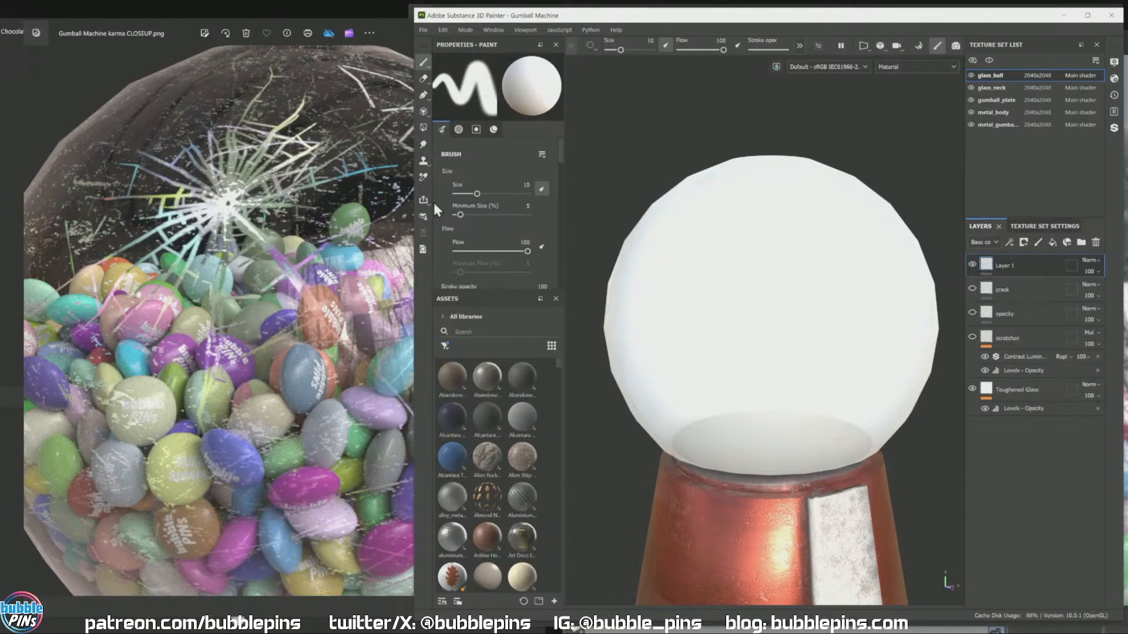
# Step: Select the crack layer and enlarge the paint properties area in width and height to show more brush settings
pyautogui.click(1013, 287)
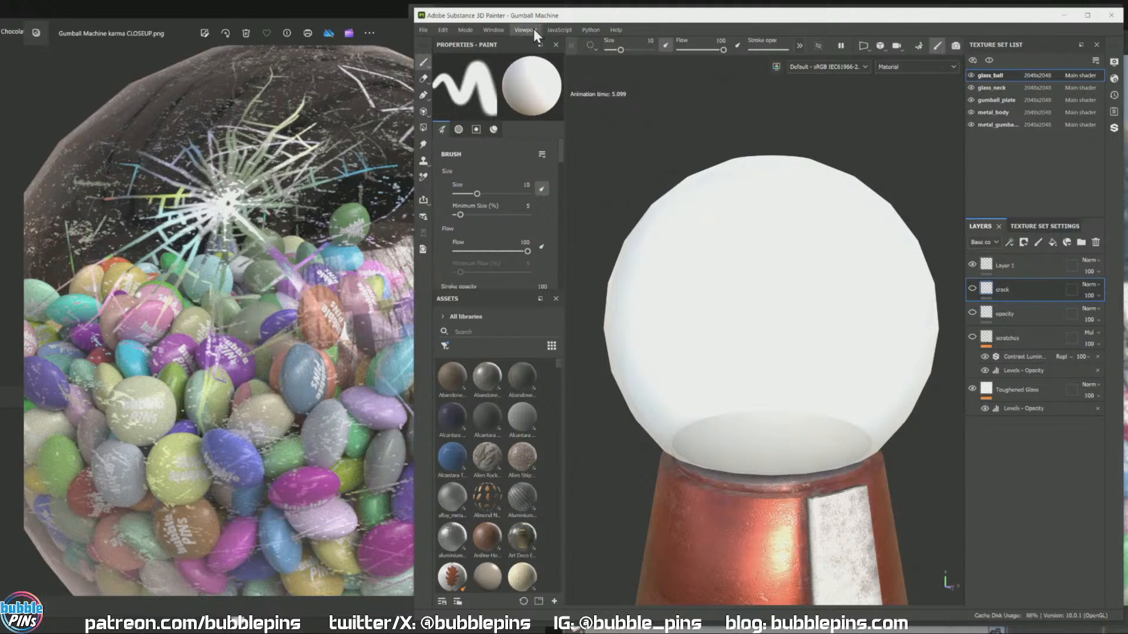
pyautogui.click(496, 30)
pyautogui.moveTo(498, 42)
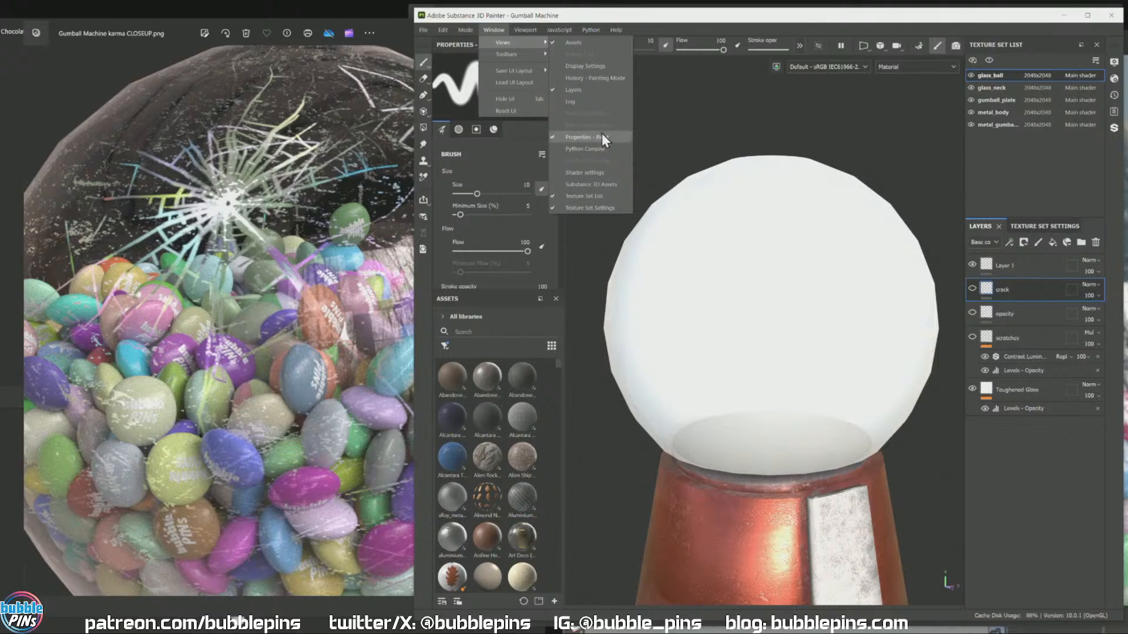
pyautogui.click(598, 147)
pyautogui.click(1035, 183)
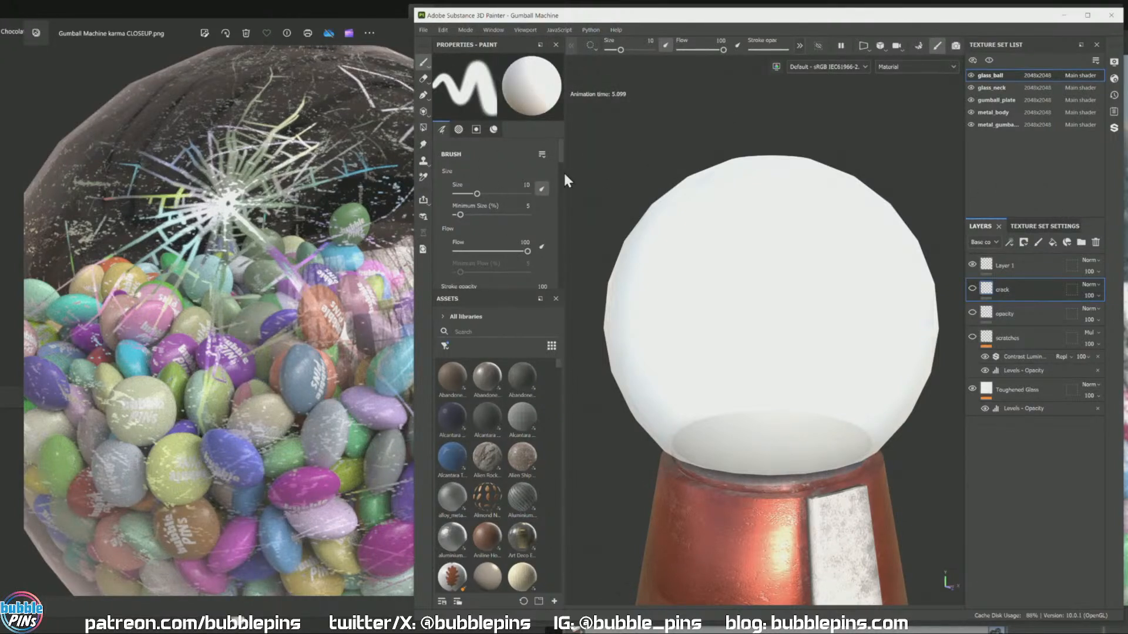
pyautogui.moveTo(565, 175); pyautogui.dragTo(622, 176)
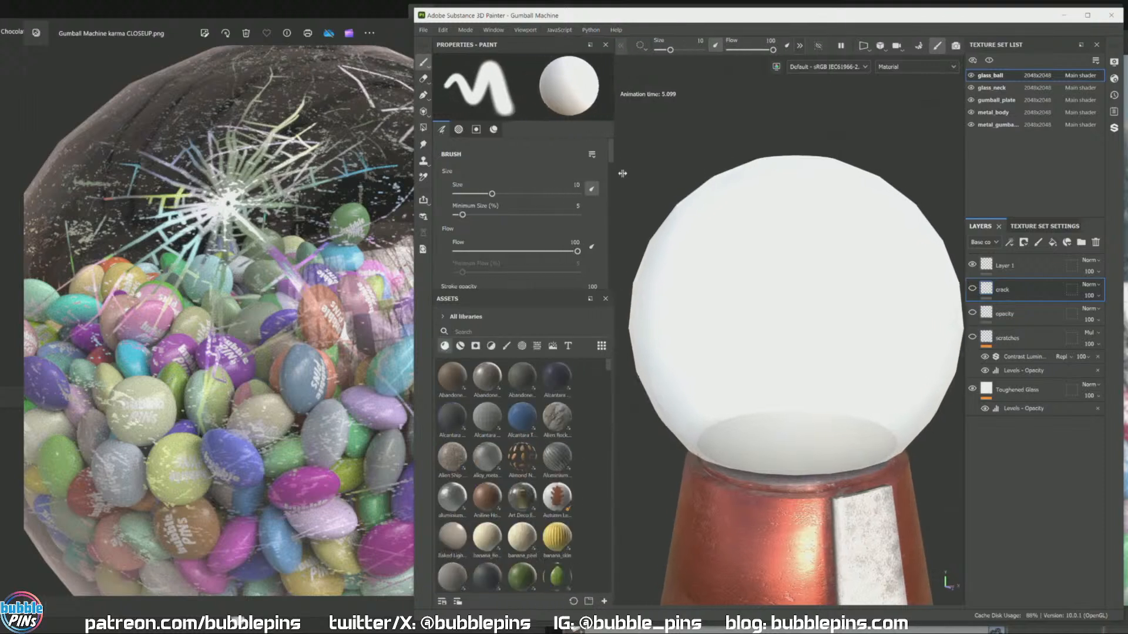
pyautogui.moveTo(511, 293); pyautogui.dragTo(493, 473)
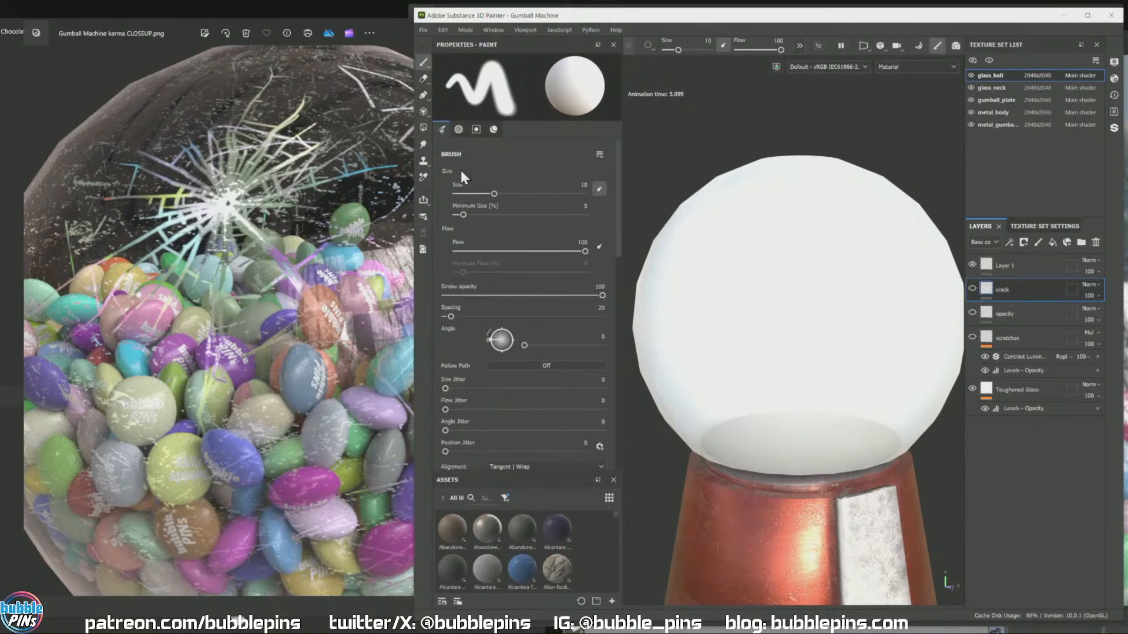
# Step: Review the brush and material channel settings of the crack layer and the fill settings of the opacity layer
pyautogui.scroll(-5, 524, 300)
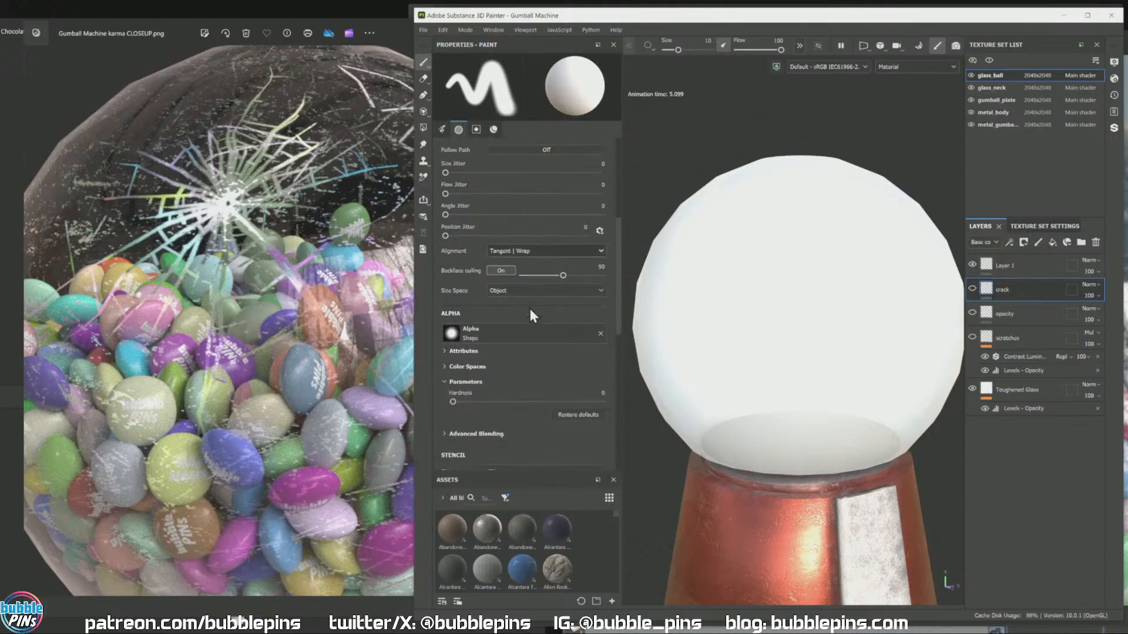
pyautogui.scroll(-4, 534, 350)
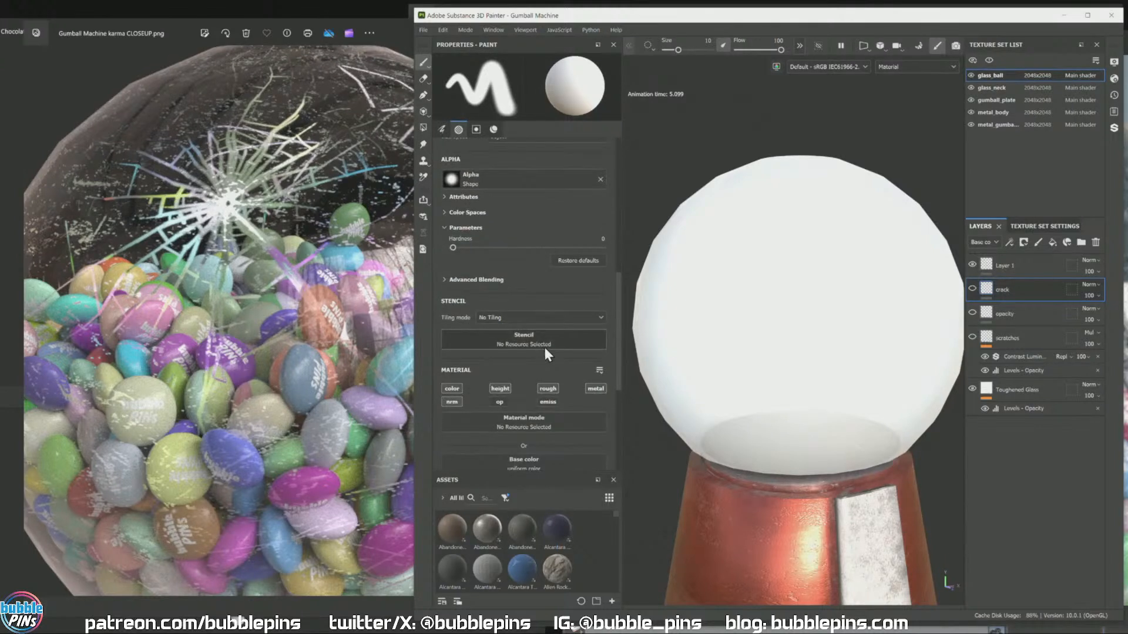
pyautogui.scroll(-3, 544, 347)
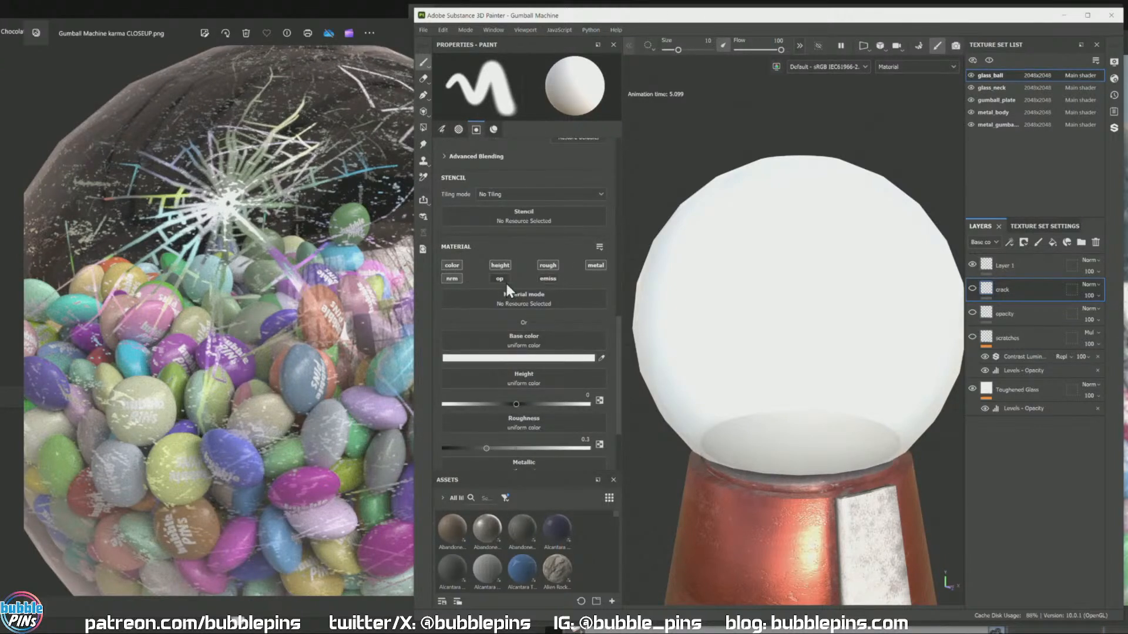
pyautogui.click(1017, 313)
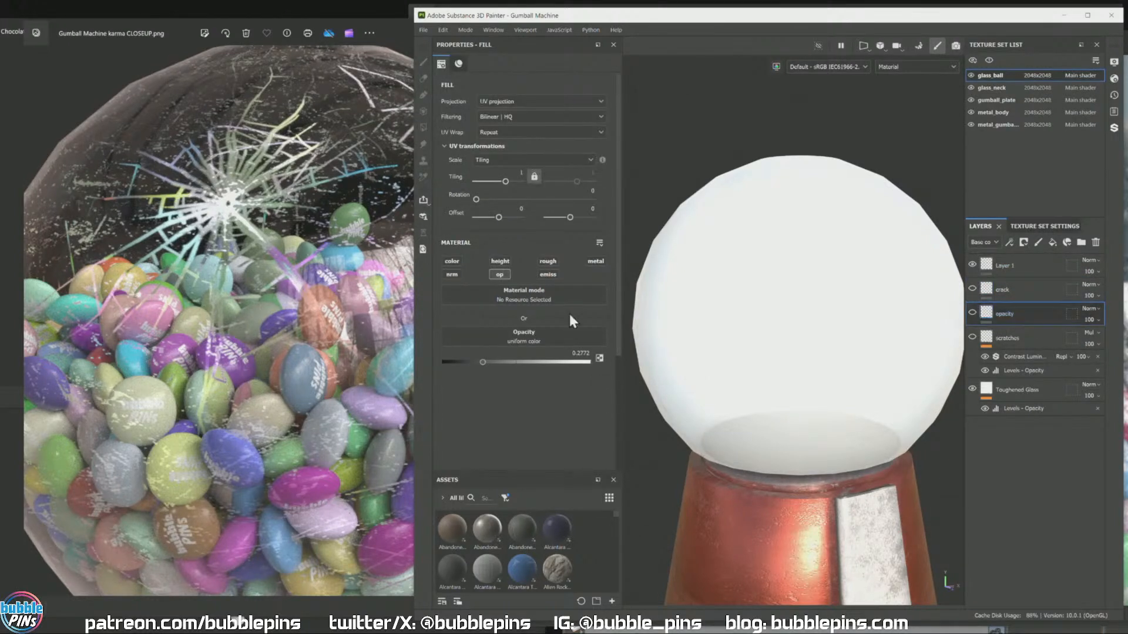
pyautogui.click(1004, 289)
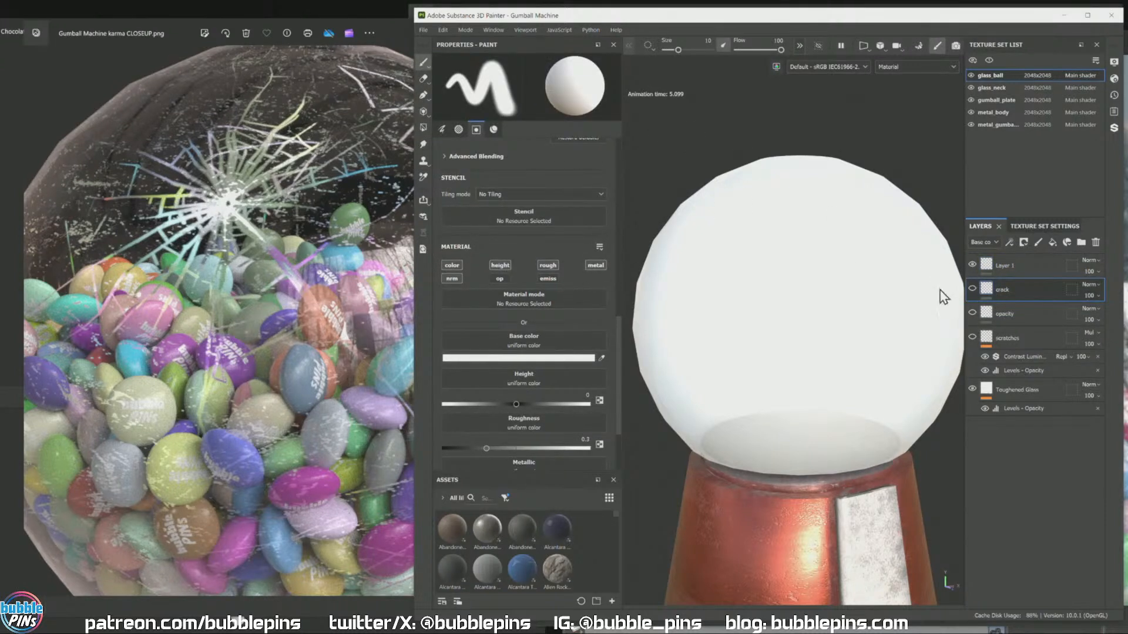
# Step: Select Layer 1 and switch its painting tool to Physical paint
pyautogui.click(1018, 269)
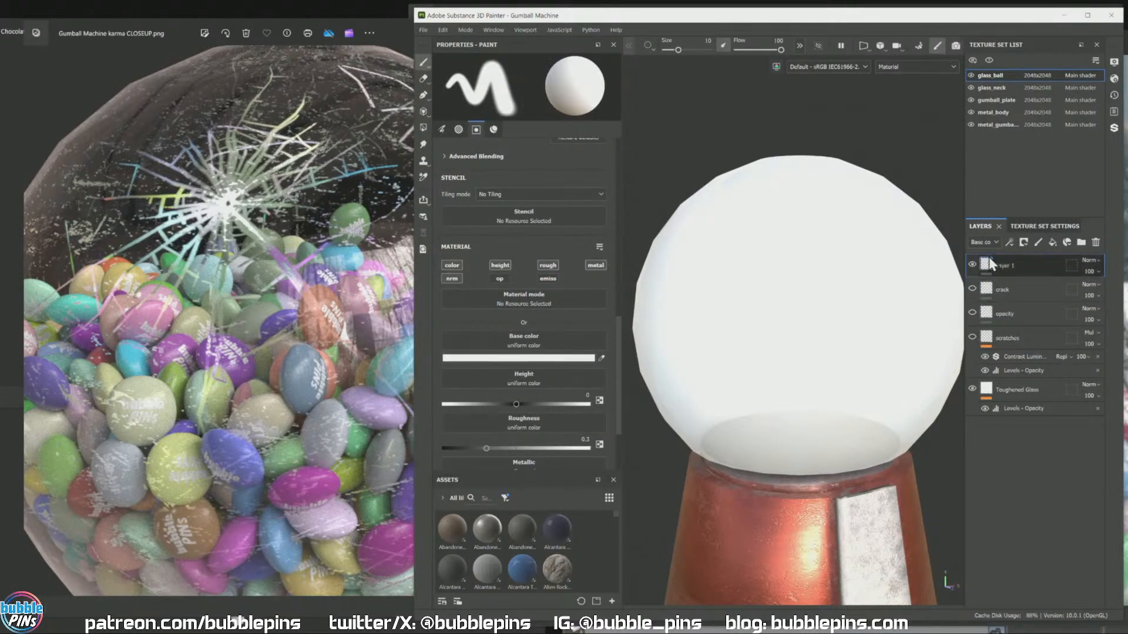
pyautogui.click(442, 128)
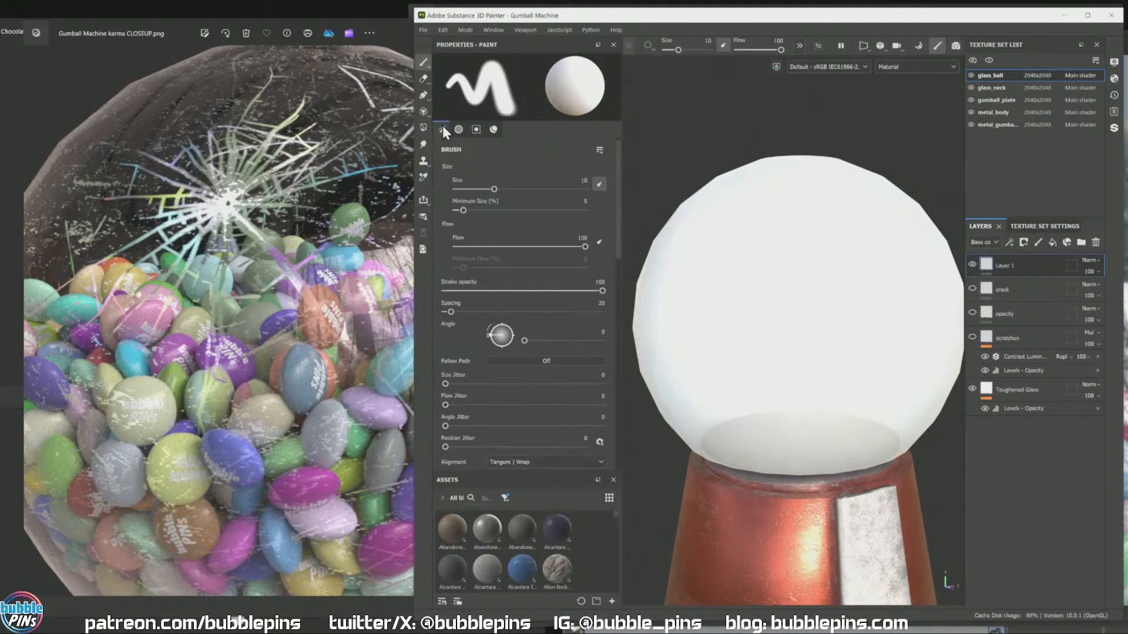
pyautogui.click(424, 62)
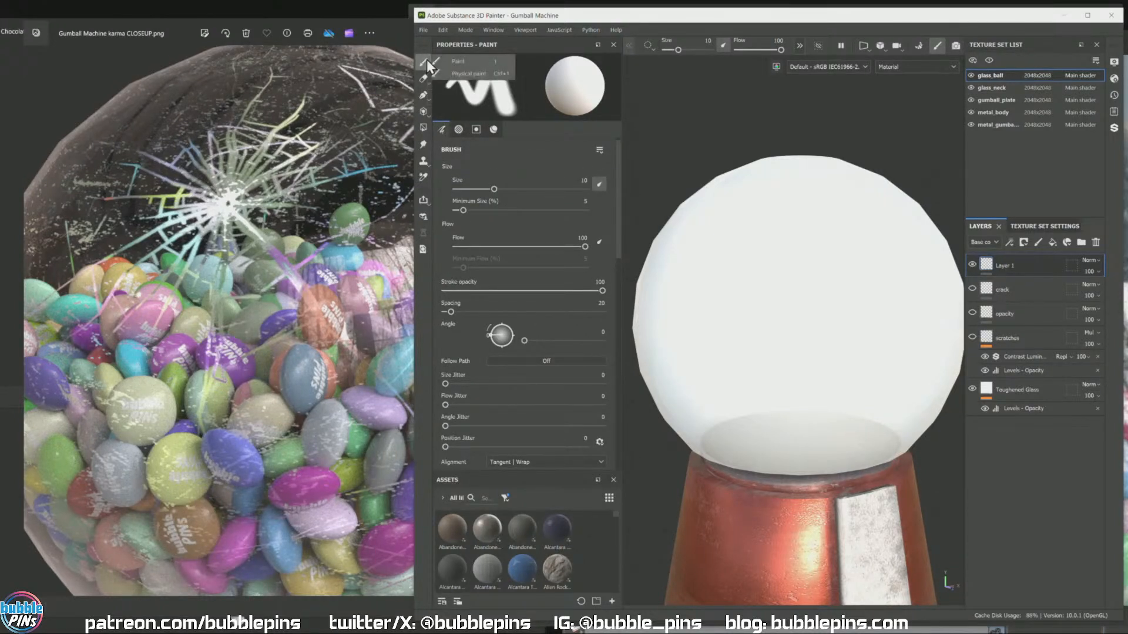
pyautogui.click(478, 75)
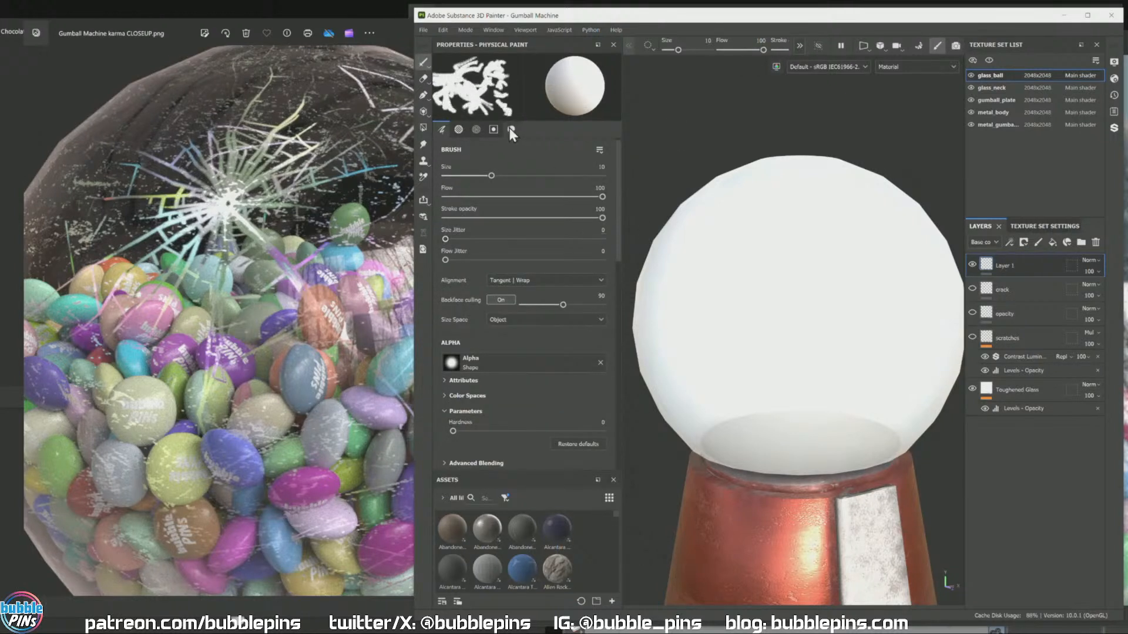
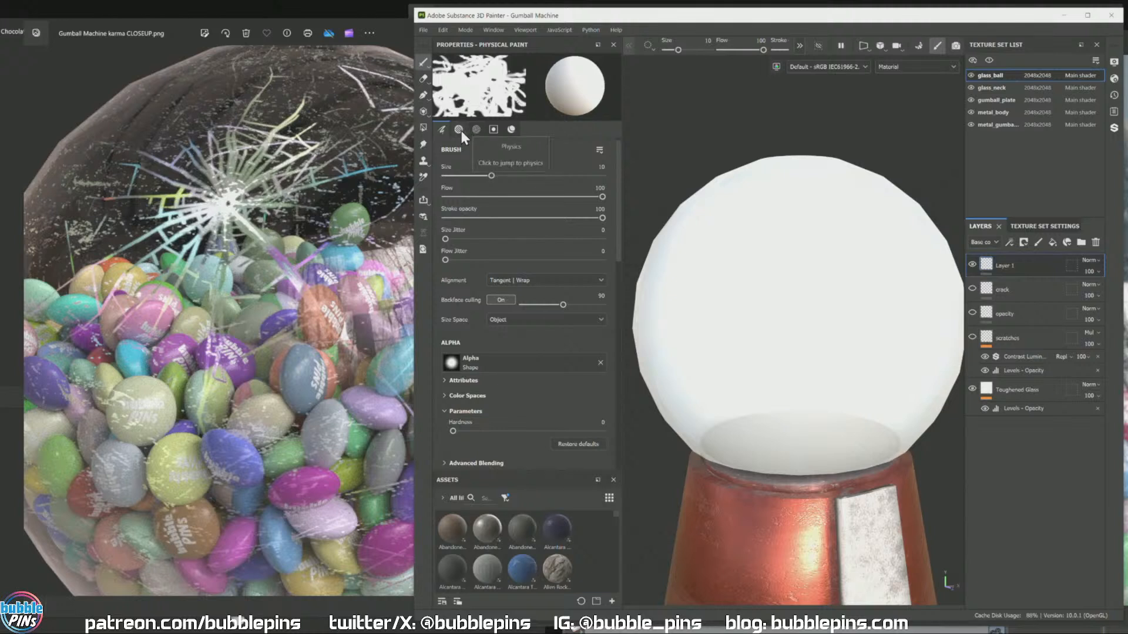
# Step: Enable the opacity (op) channel in the physical paint brush's material for Layer 1
pyautogui.scroll(-1, 505, 368)
pyautogui.scroll(1, 507, 374)
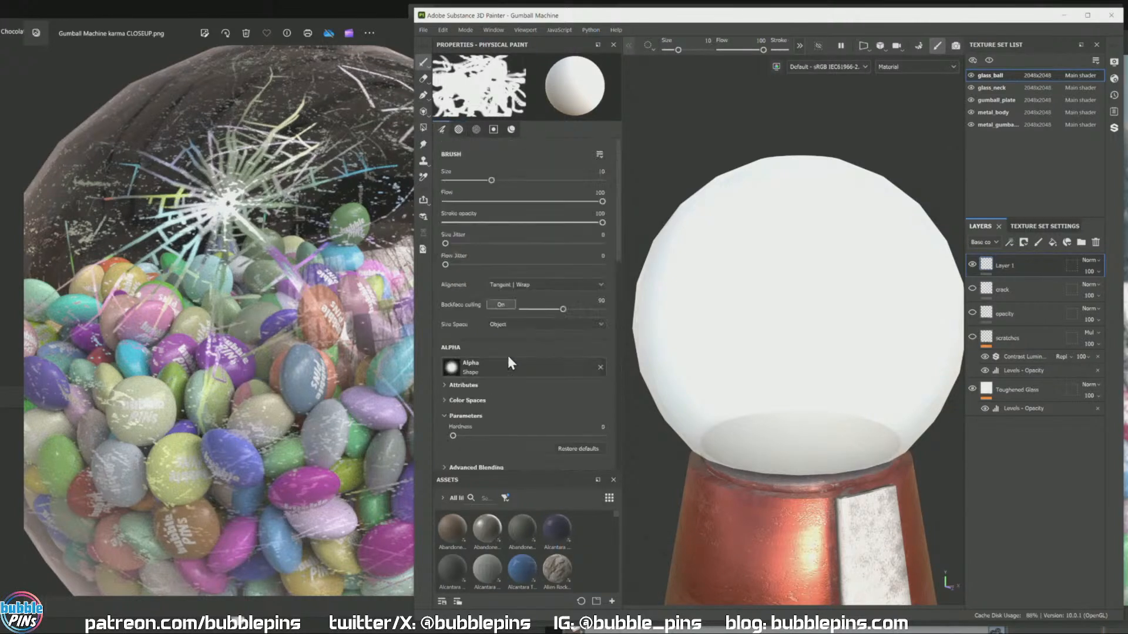
pyautogui.scroll(-10, 516, 343)
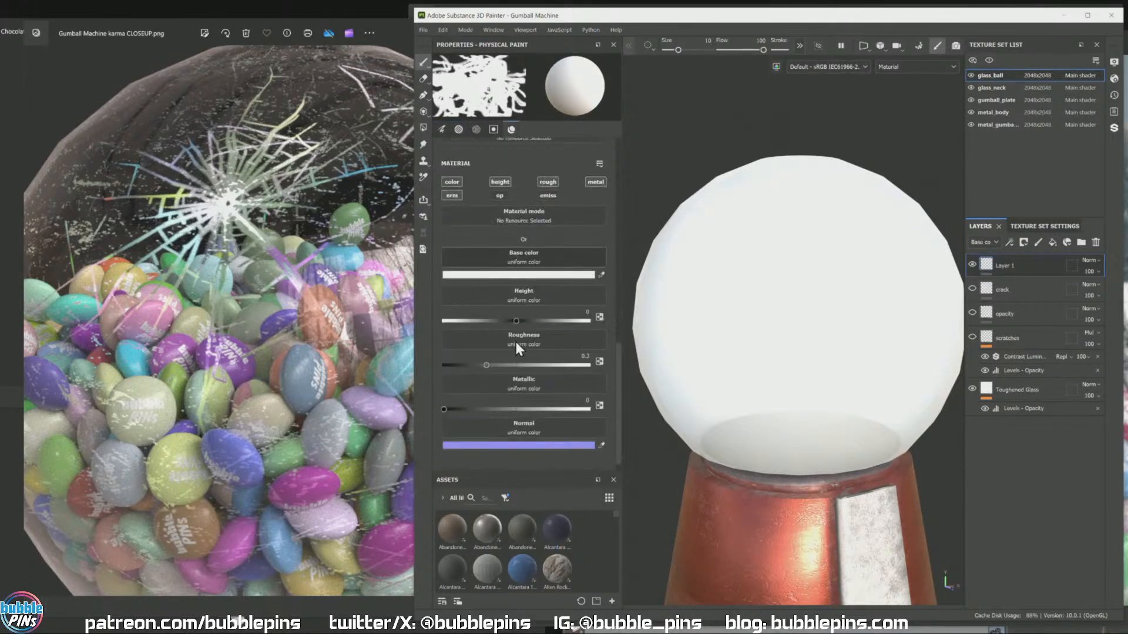
pyautogui.click(501, 196)
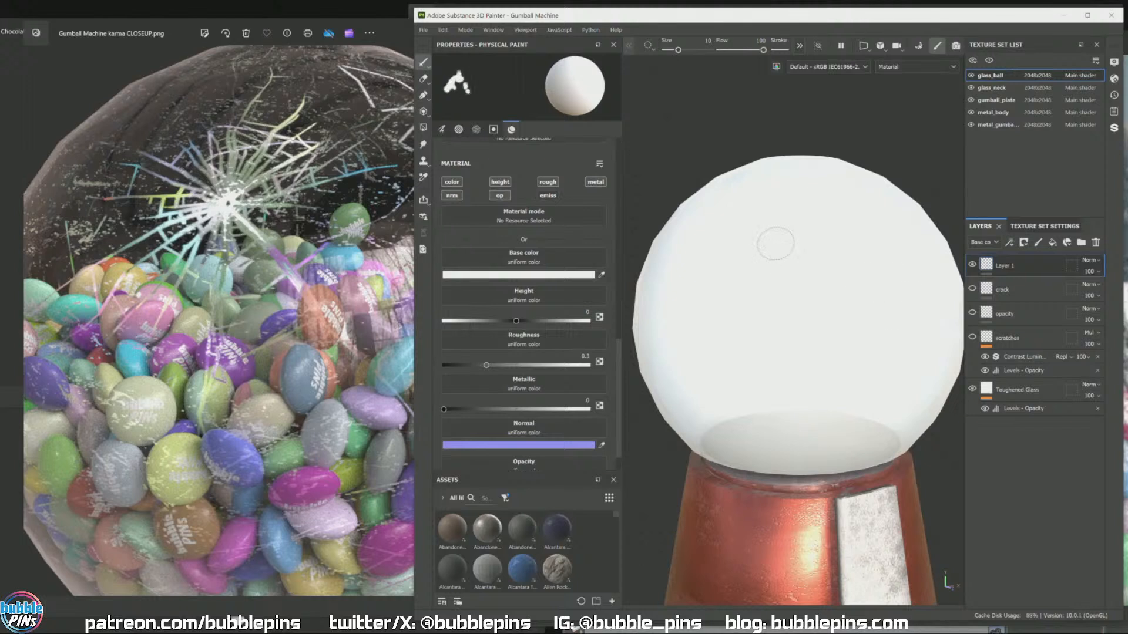
# Step: Compare the fill settings of the opacity layer with the brush and material settings of Layer 1 and the crack layer
pyautogui.click(1019, 316)
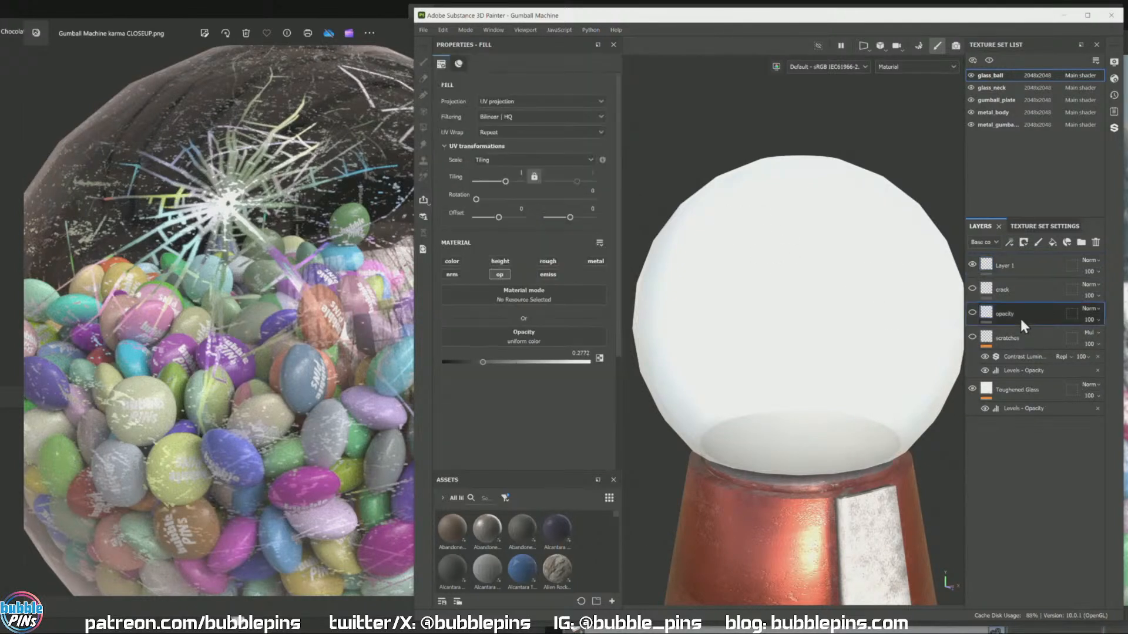
pyautogui.click(1015, 272)
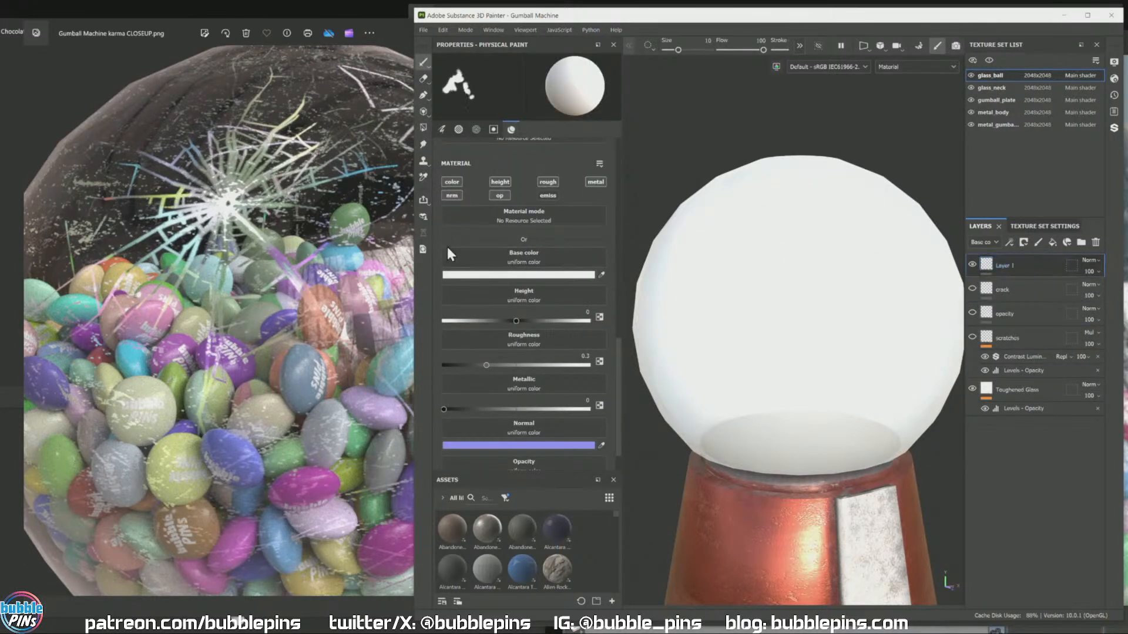
pyautogui.click(1025, 292)
pyautogui.scroll(-1, 564, 343)
pyautogui.scroll(-3, 564, 343)
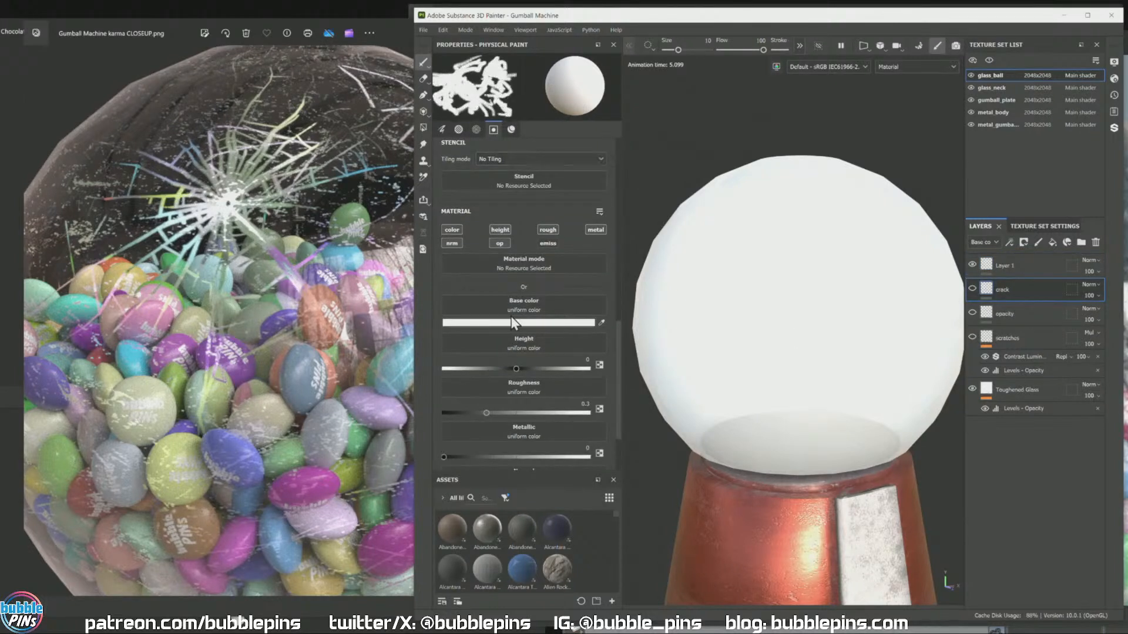
pyautogui.scroll(10, 515, 400)
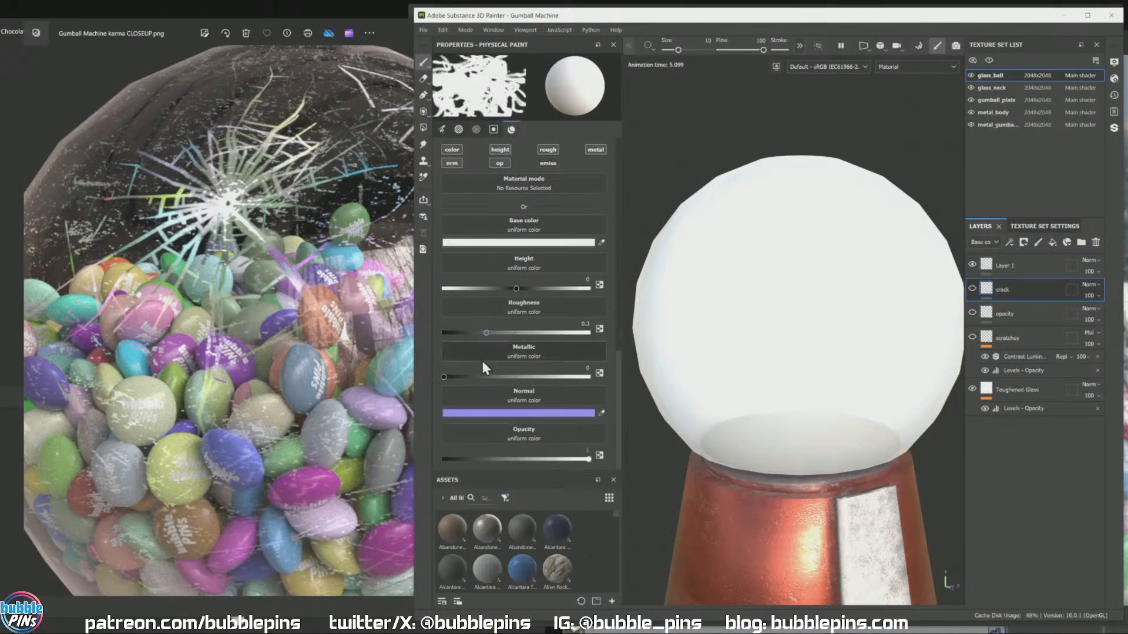
# Step: Toggle the visibility of the opacity, crack and scratches layers to compare their effect on the glass globe
pyautogui.click(972, 289)
pyautogui.click(973, 313)
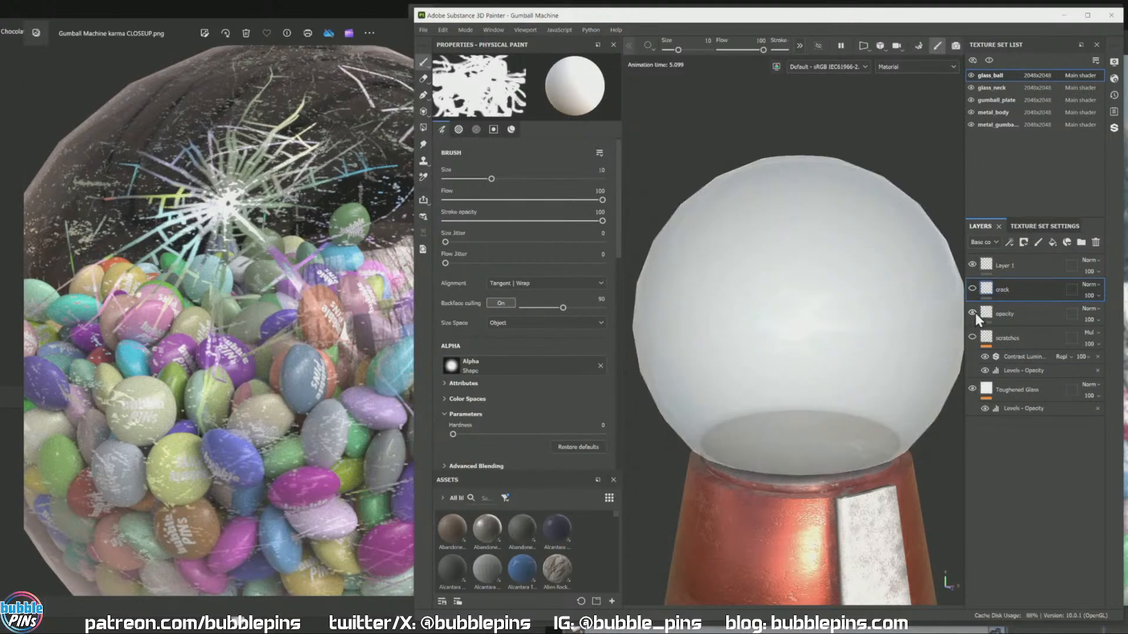
pyautogui.click(1022, 314)
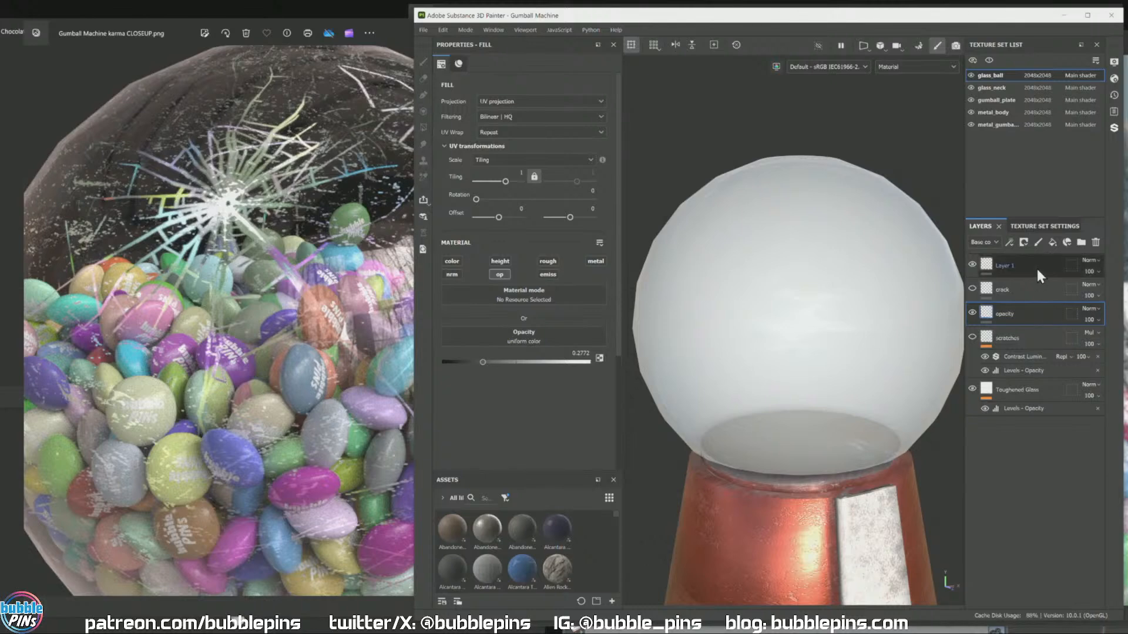
pyautogui.click(1003, 265)
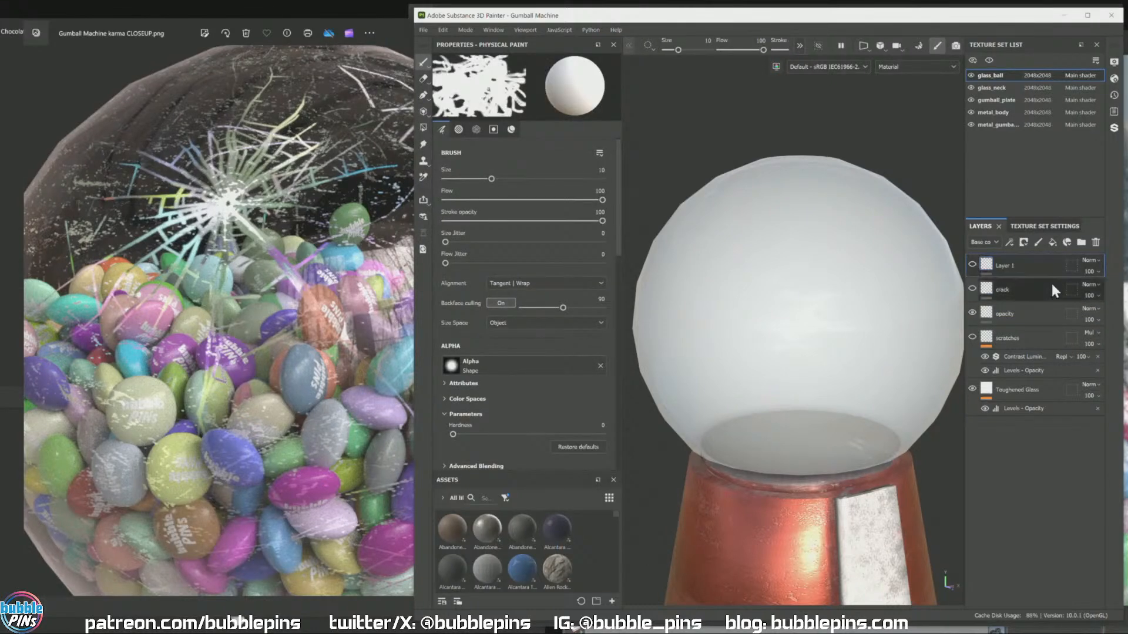
pyautogui.click(972, 289)
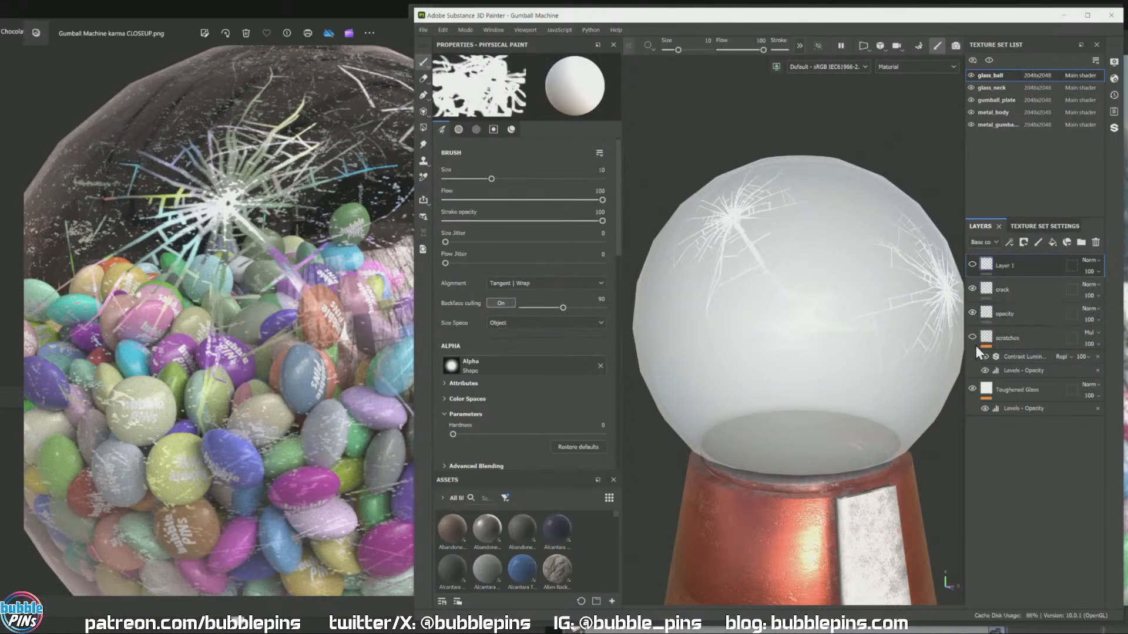
pyautogui.click(972, 337)
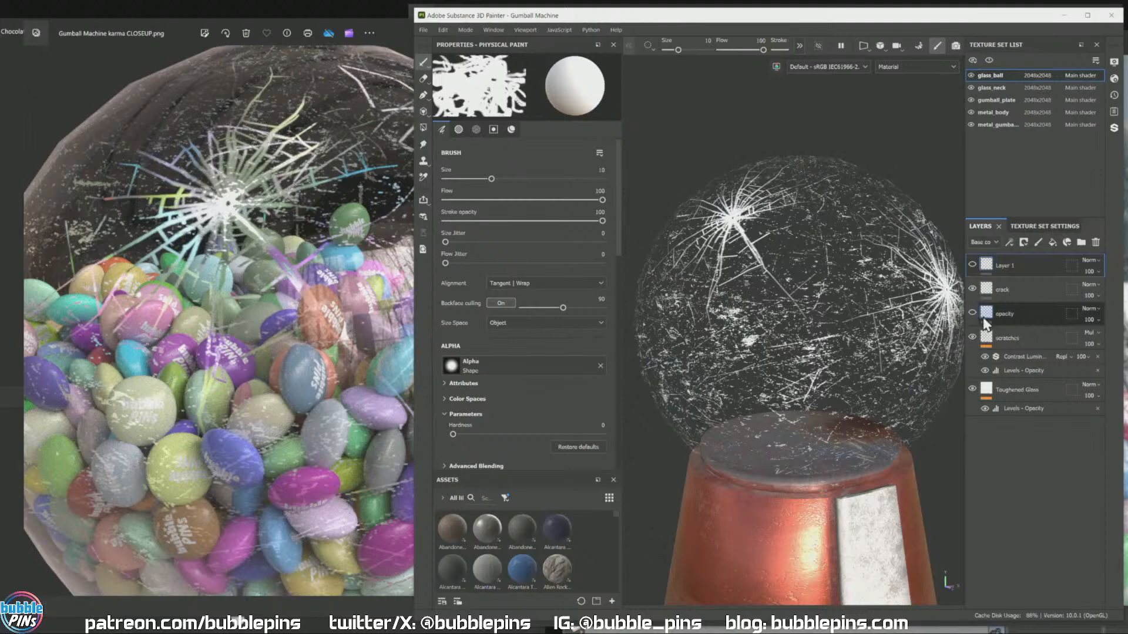
# Step: Inspect the material channels of the opacity, Layer 1, crack and scratches layers, and hide the crack and scratches layers again
pyautogui.click(1025, 321)
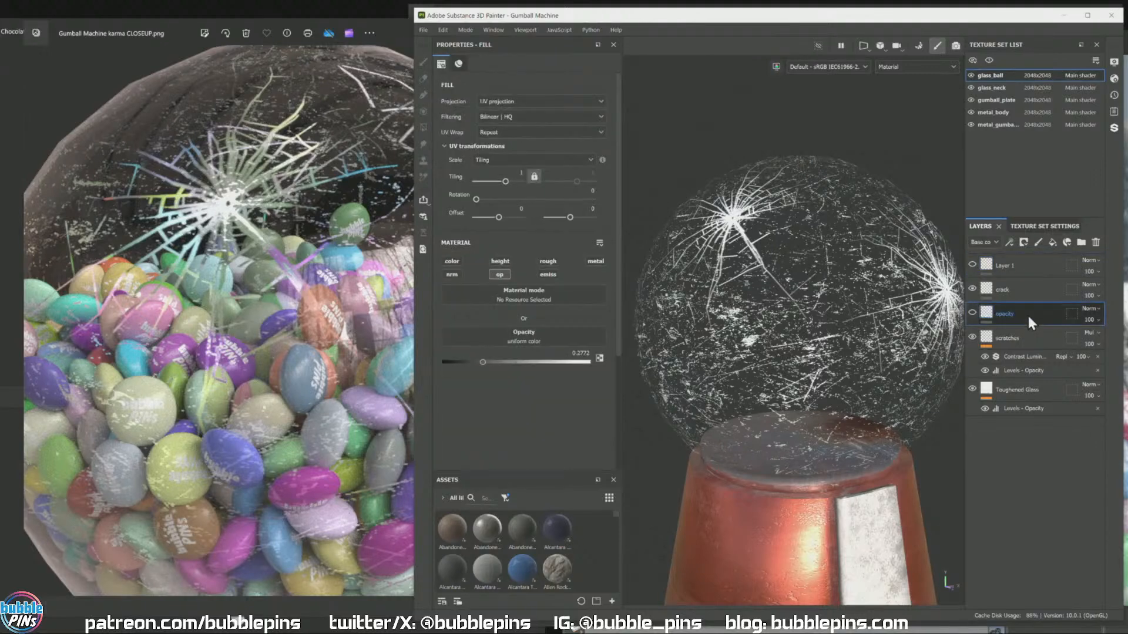
pyautogui.click(987, 267)
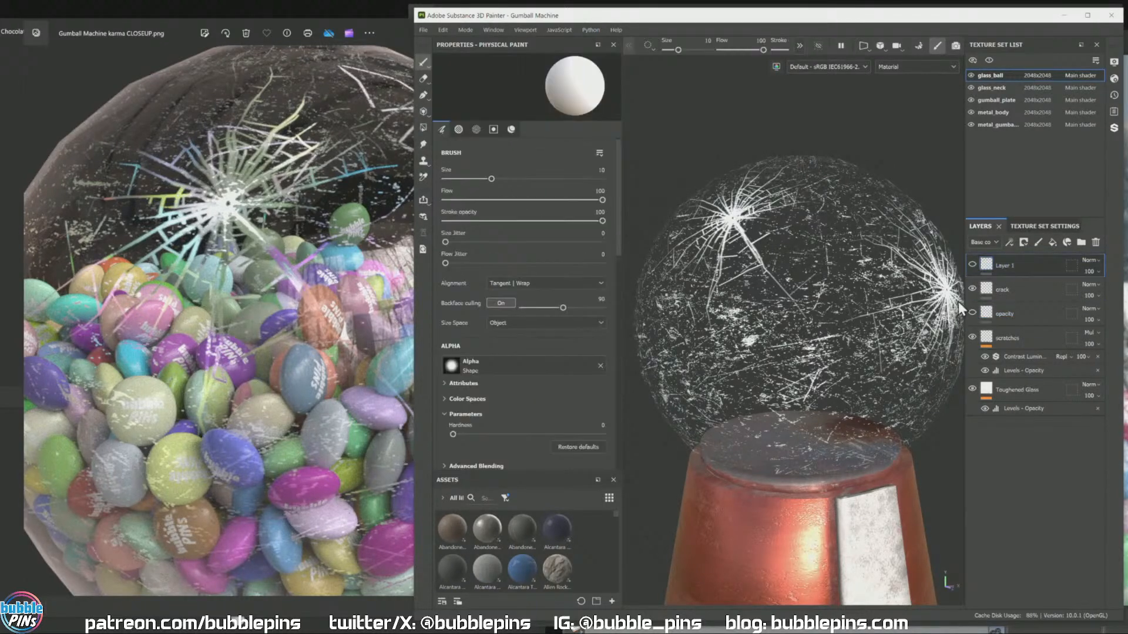
pyautogui.click(1010, 292)
pyautogui.click(1008, 340)
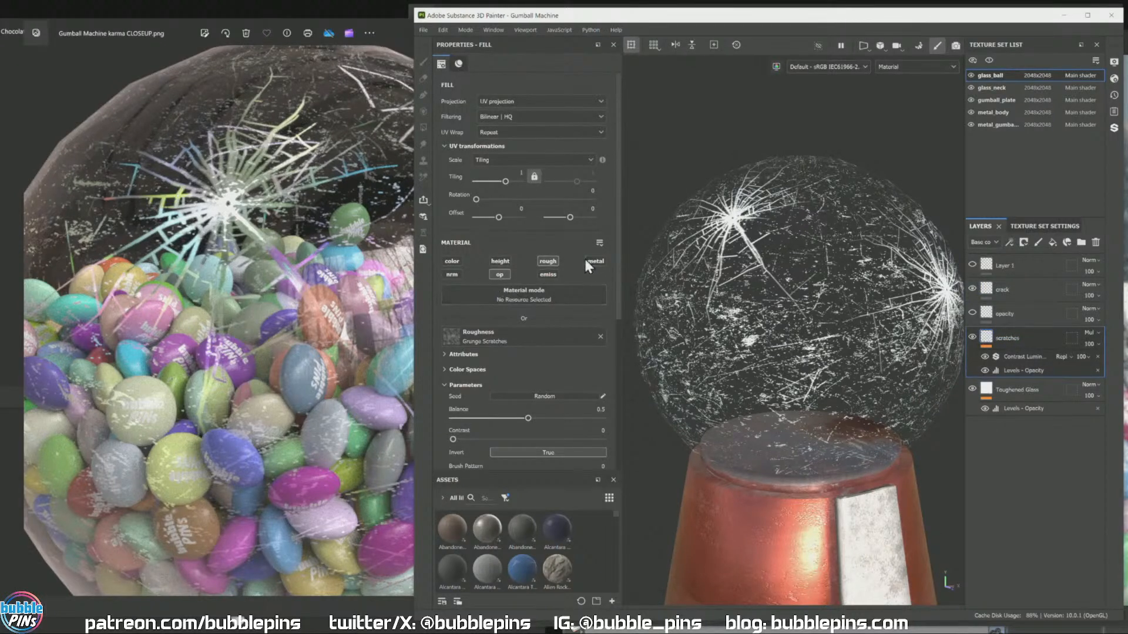
pyautogui.click(972, 288)
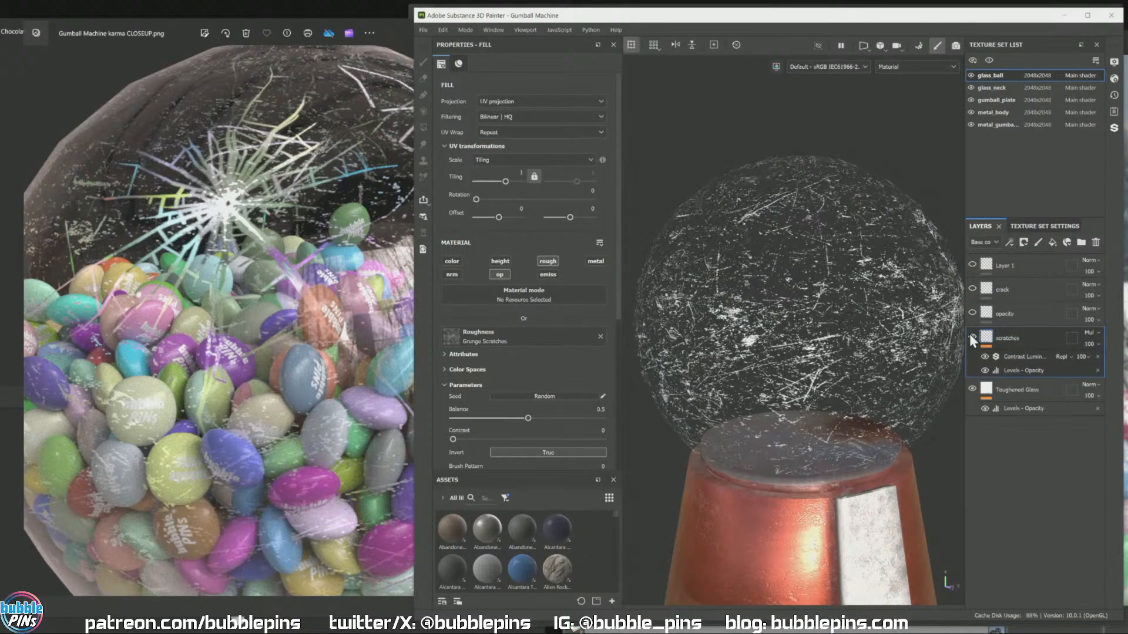
pyautogui.click(972, 337)
# Step: Limit Layer 1's brush material to the rough and op channels, with roughness 0.9273 and opacity 0
pyautogui.click(1010, 265)
pyautogui.scroll(-5, 558, 371)
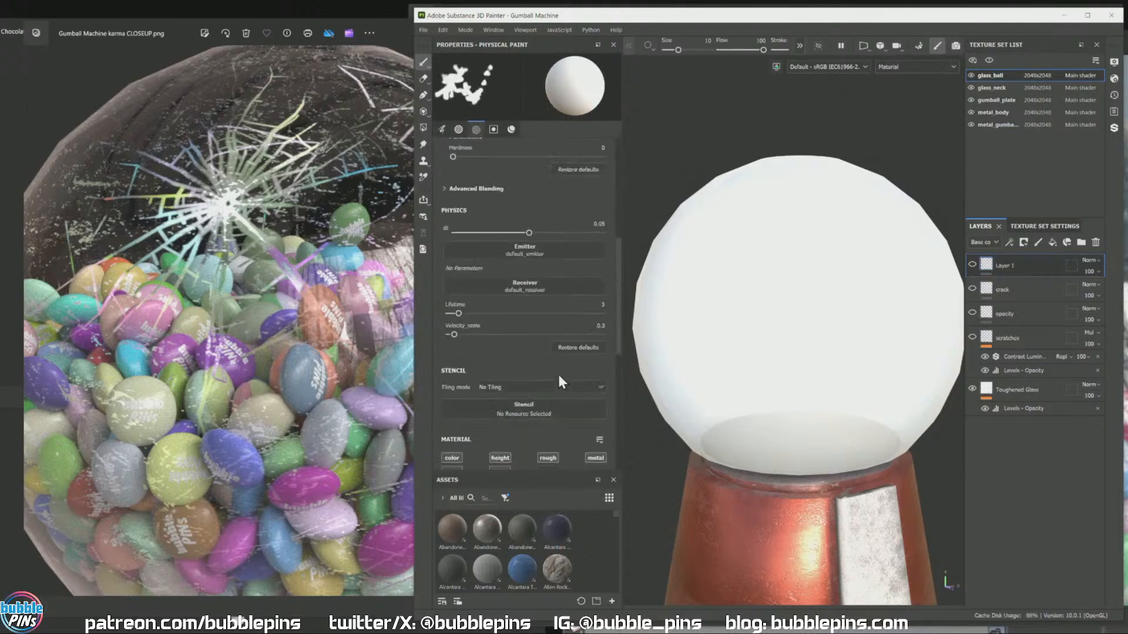
pyautogui.scroll(-3, 558, 372)
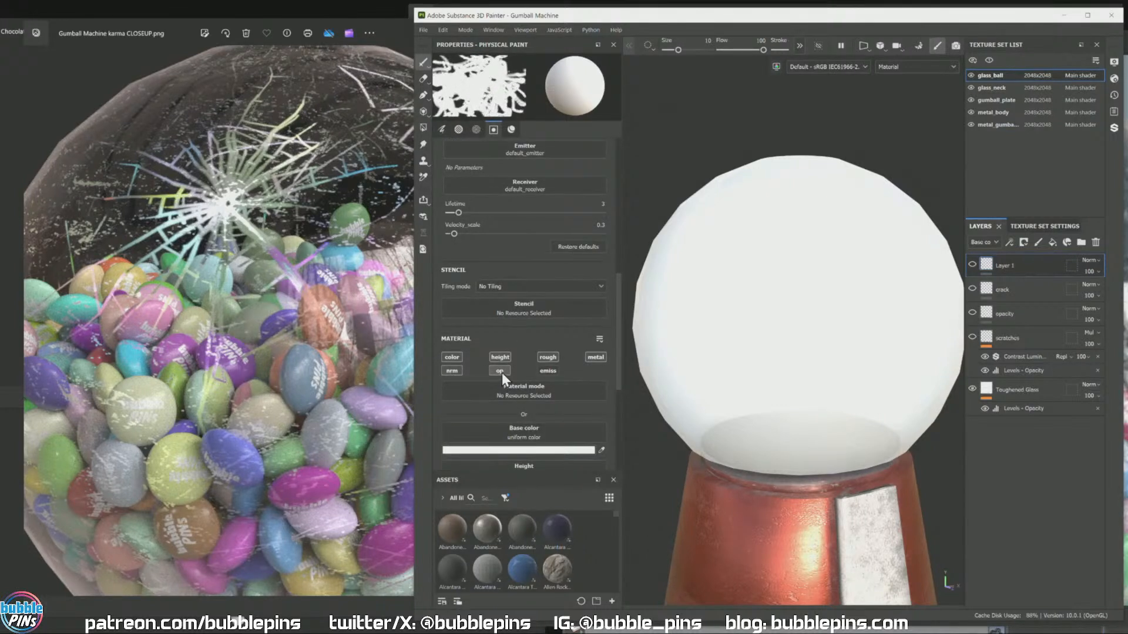
pyautogui.click(500, 372)
pyautogui.scroll(-3, 537, 421)
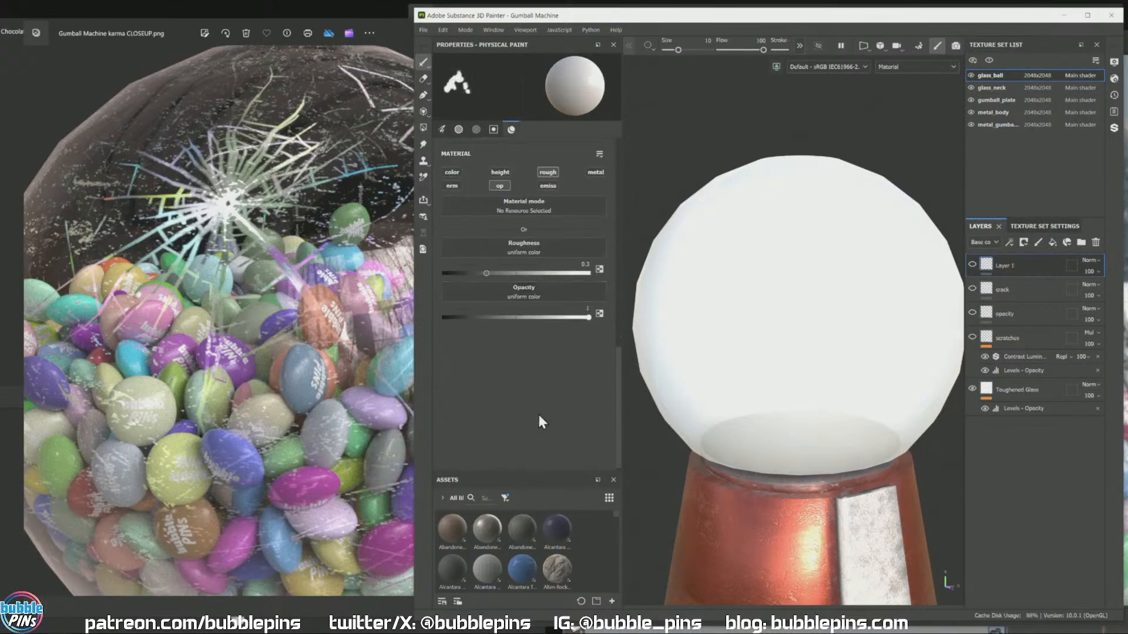
pyautogui.moveTo(492, 272); pyautogui.dragTo(579, 272)
pyautogui.moveTo(564, 319); pyautogui.dragTo(427, 318)
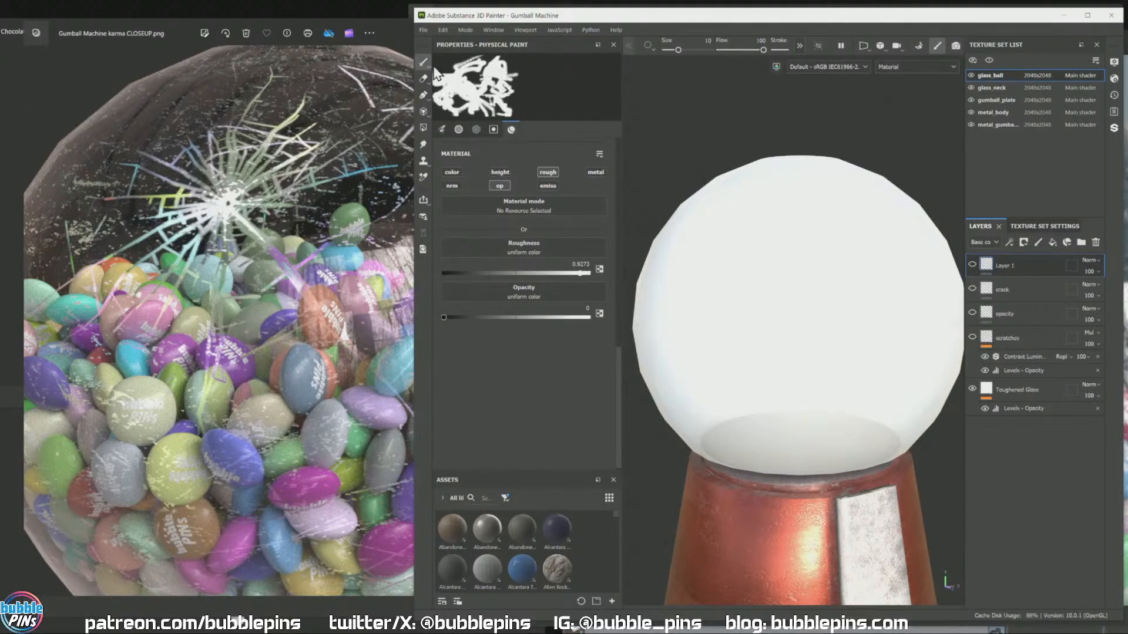
# Step: Make Layer 1 visible, try a test stroke on the glass globe and undo it
pyautogui.click(748, 244)
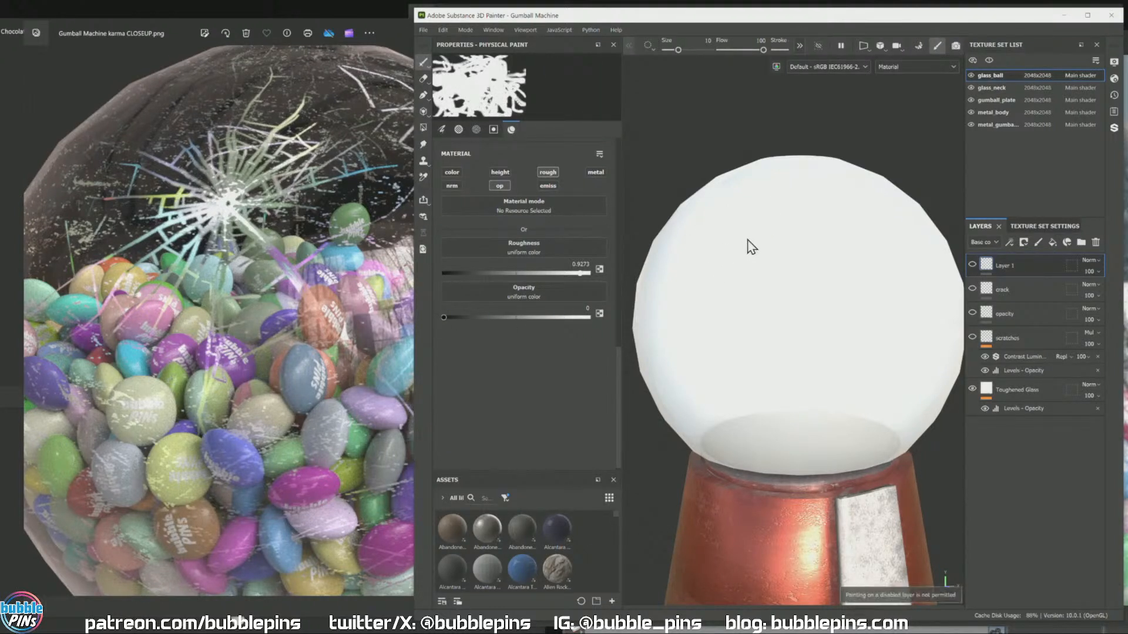
pyautogui.keyDown('alt'); pyautogui.moveTo(760, 257); pyautogui.dragTo(823, 255); pyautogui.keyUp('alt')
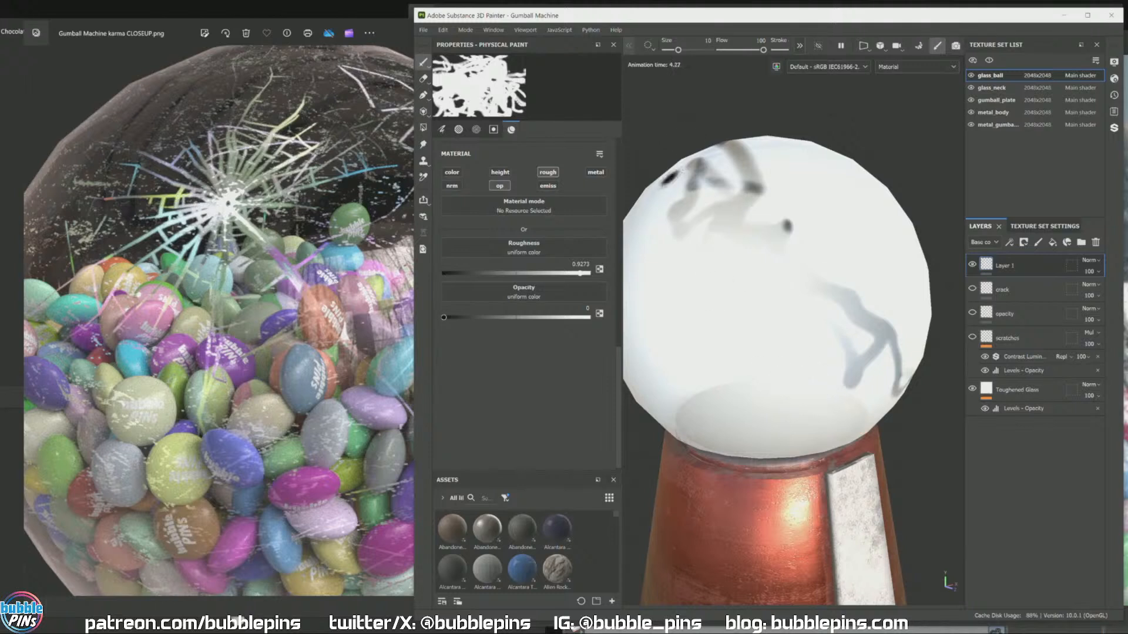
pyautogui.hotkey('ctrl', 'z')
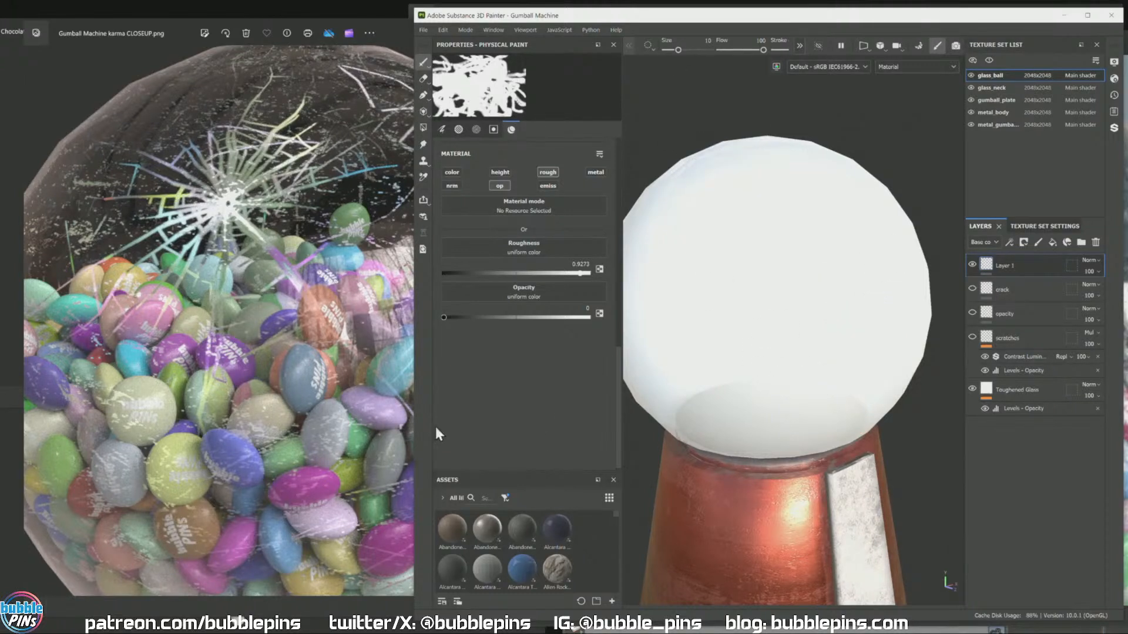
# Step: Enable the color channel in Layer 1's brush material and set its base color to black (000000)
pyautogui.scroll(2, 530, 197)
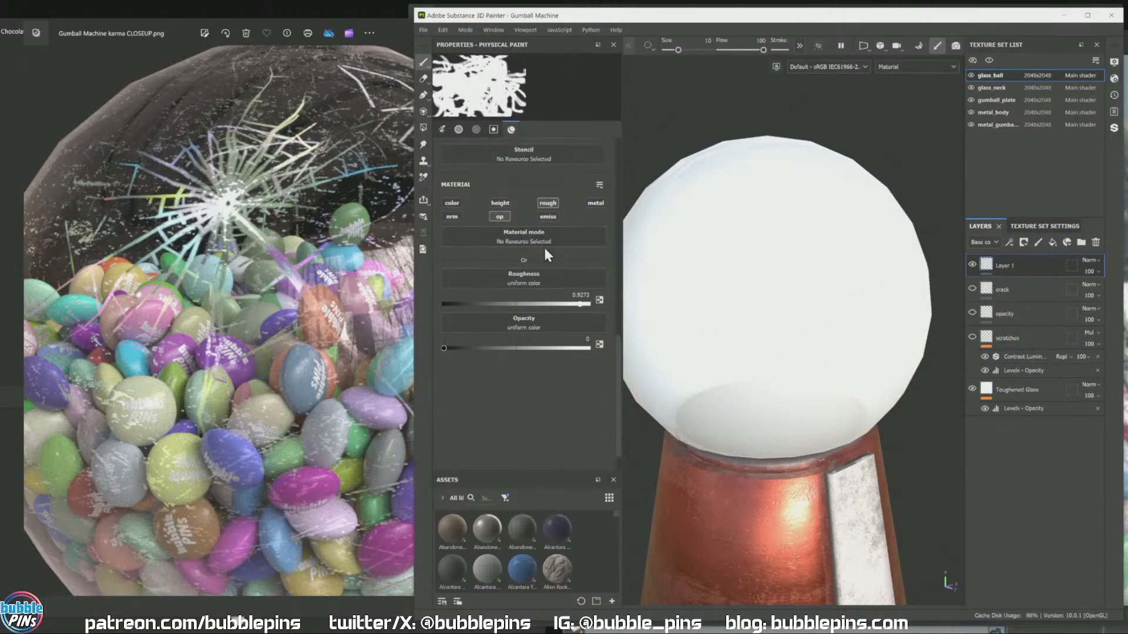
pyautogui.click(453, 233)
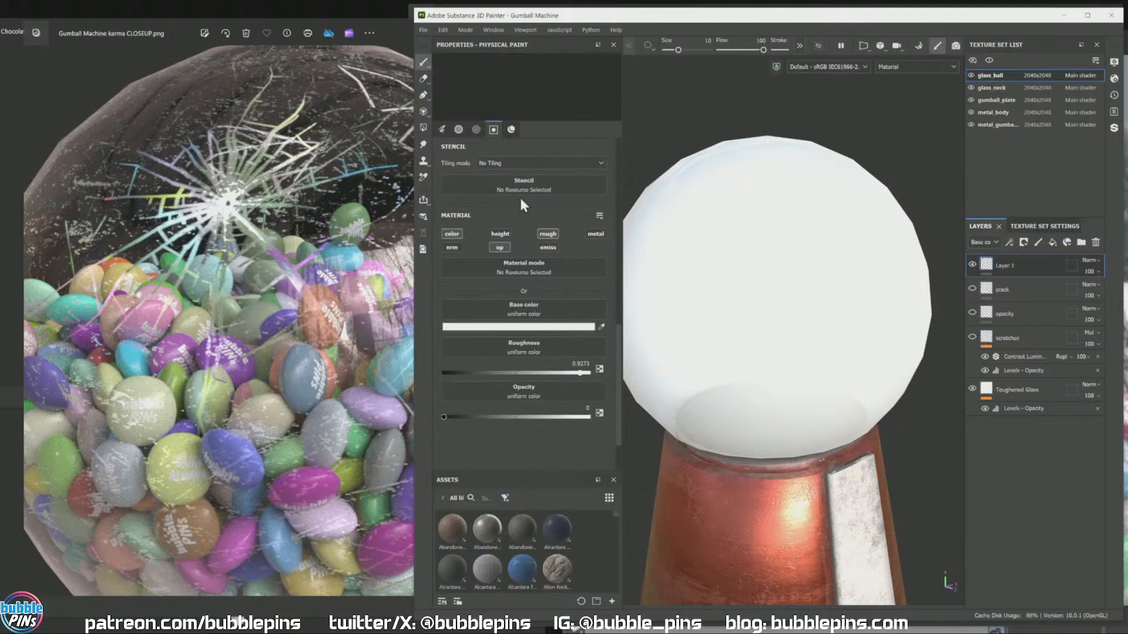
pyautogui.click(506, 326)
pyautogui.moveTo(549, 416); pyautogui.dragTo(515, 474)
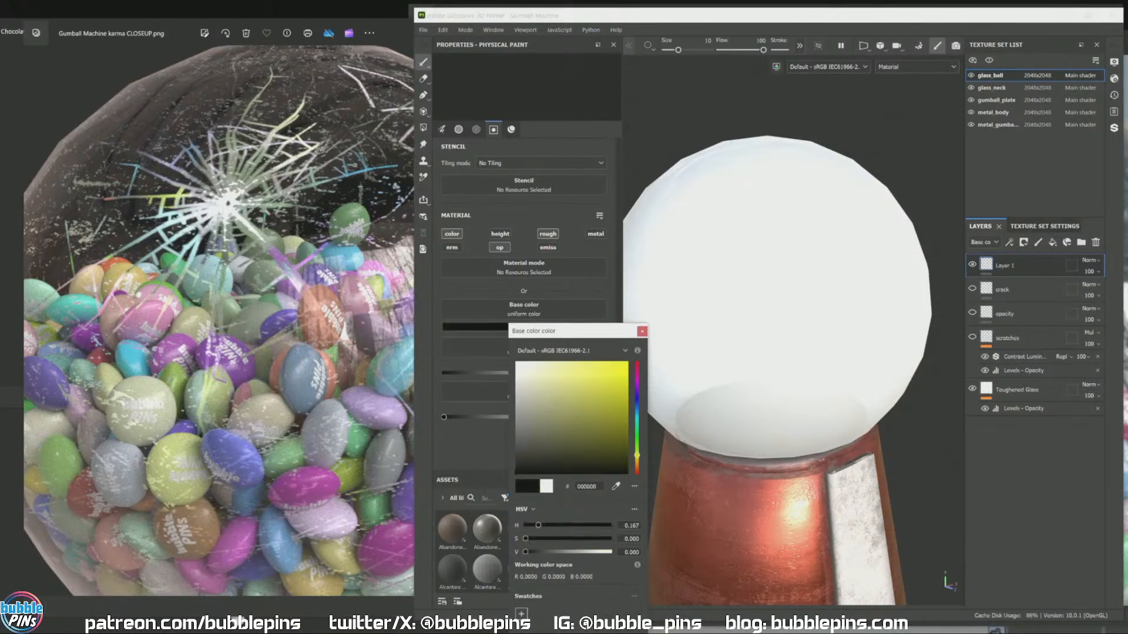
# Step: Try a black test stroke on the globe, undo it and close the base color picker
pyautogui.click(746, 208)
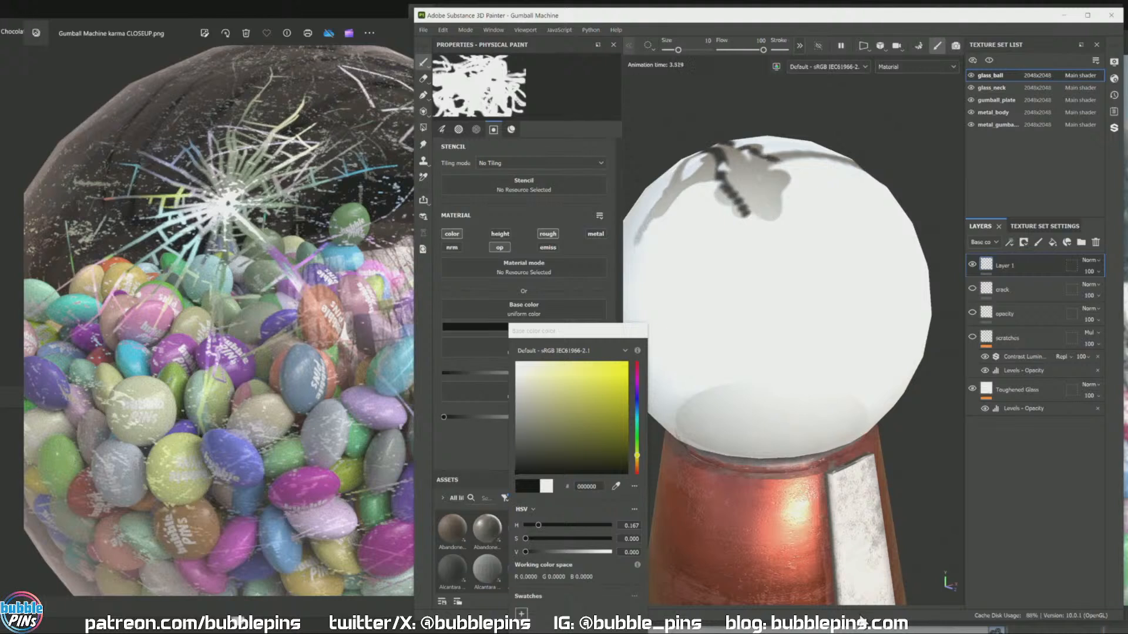
pyautogui.hotkey('ctrl', 'z')
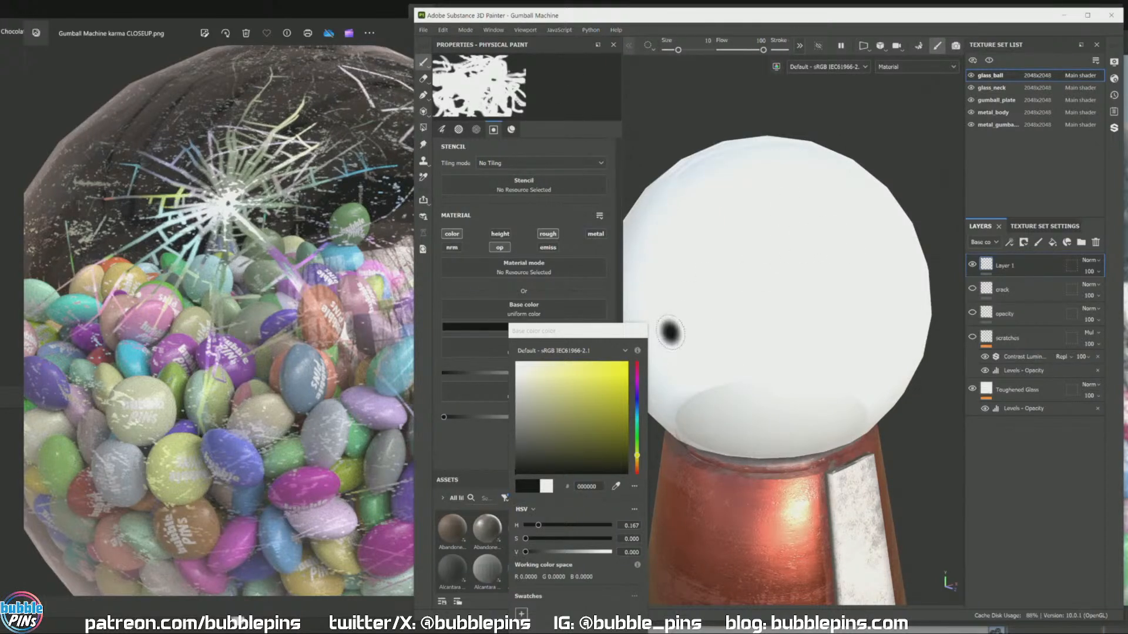
pyautogui.click(639, 330)
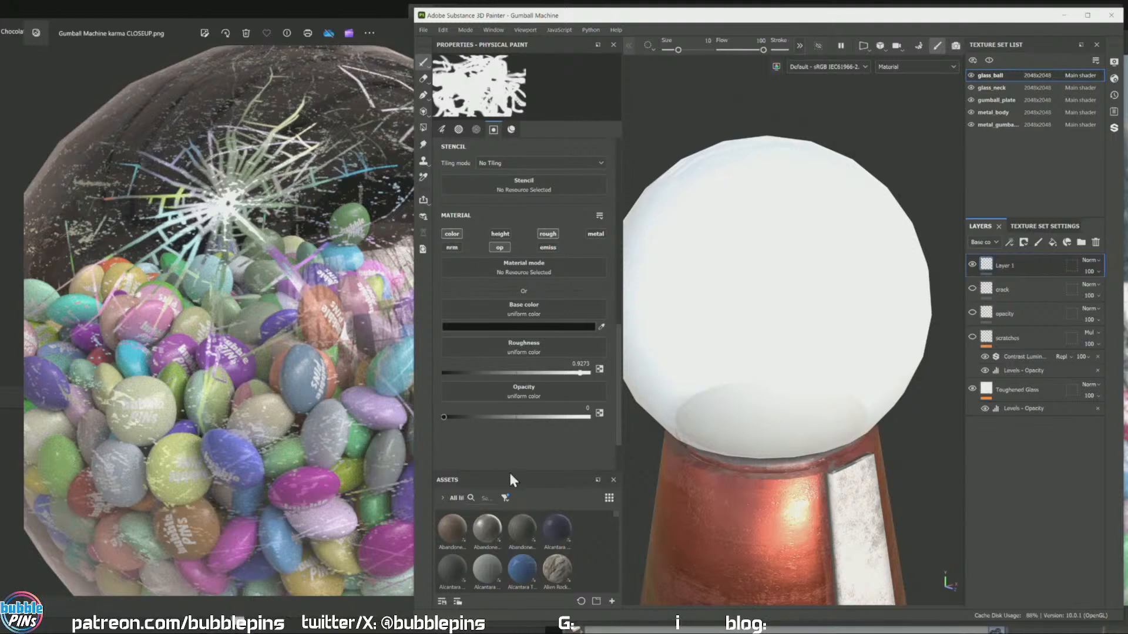
# Step: Enlarge the assets area, show only brushes, search for "crack" and pick the second Cracks brush
pyautogui.moveTo(509, 472); pyautogui.dragTo(509, 317)
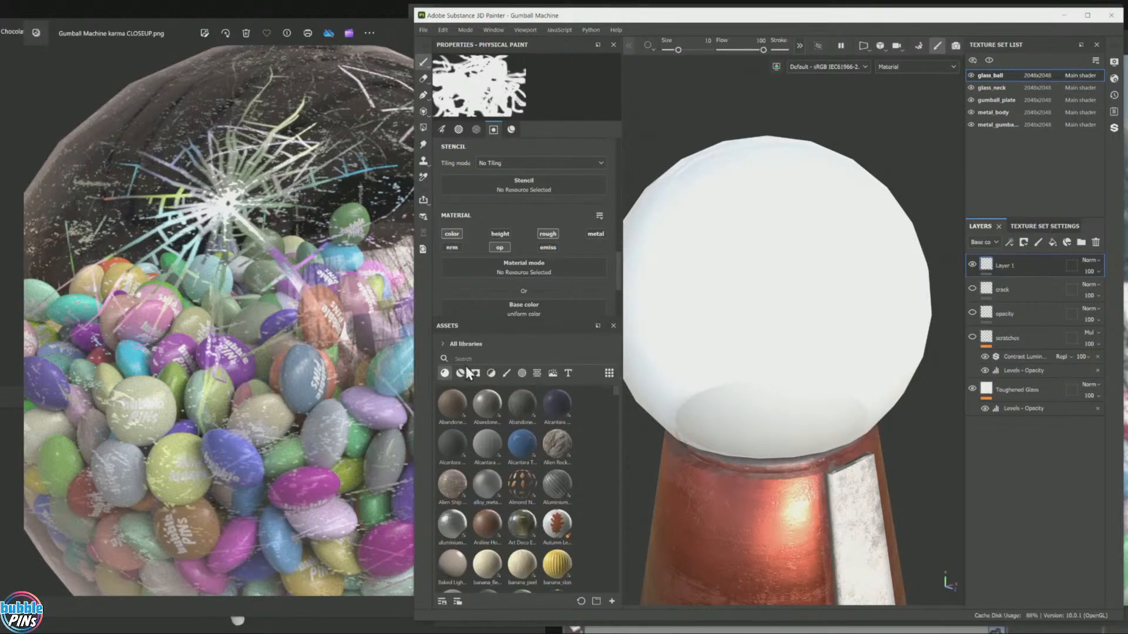
pyautogui.click(506, 373)
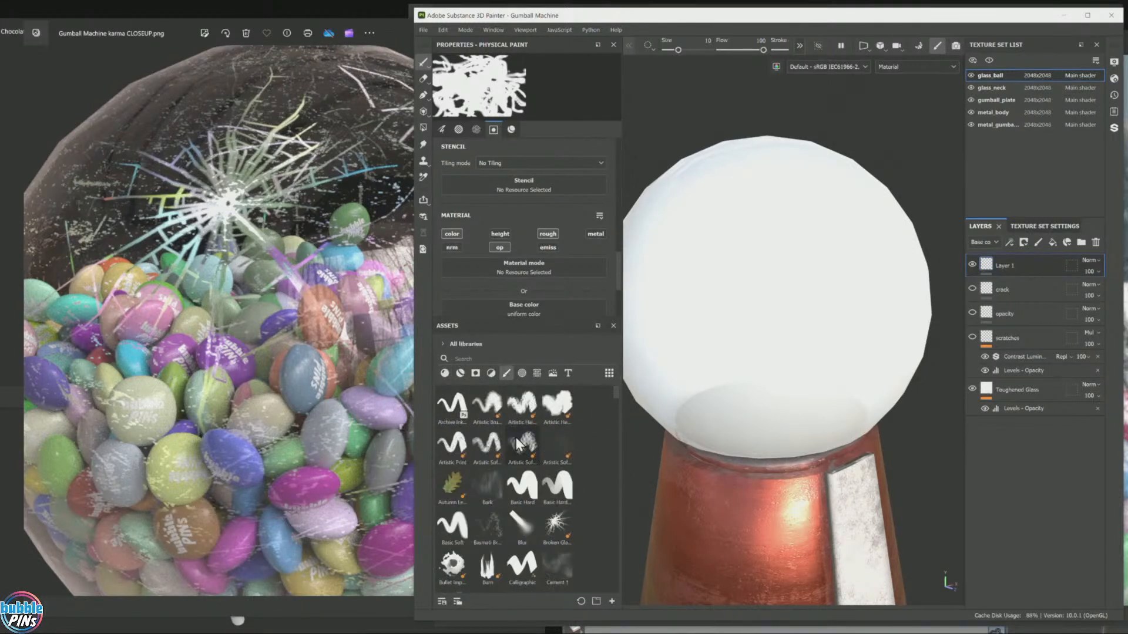
pyautogui.click(483, 359)
pyautogui.write('crack')
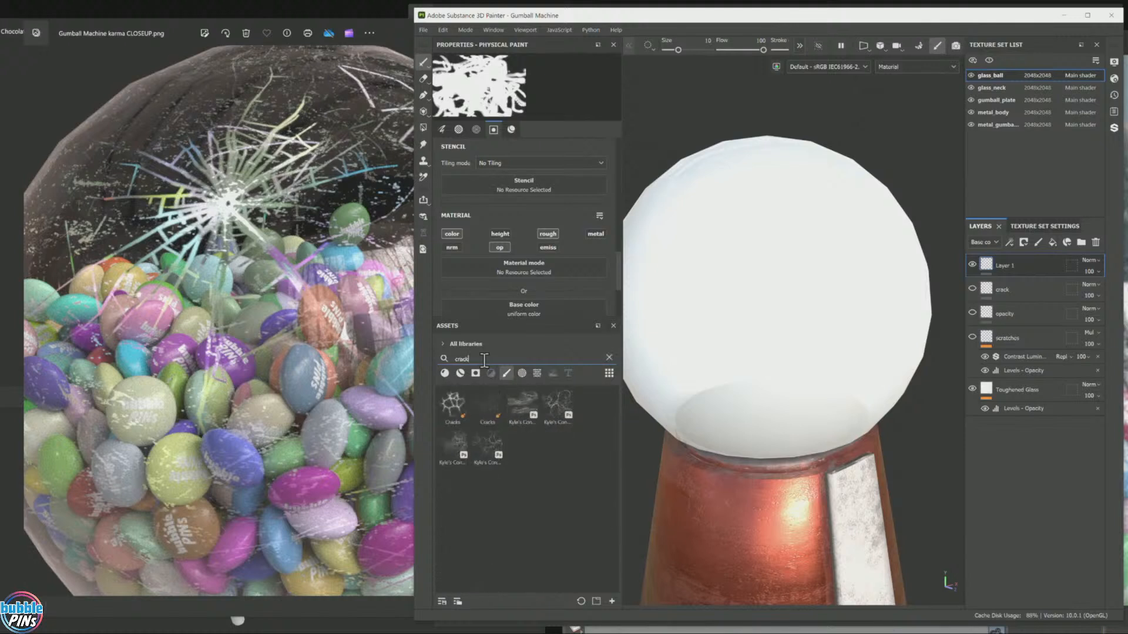
pyautogui.click(491, 407)
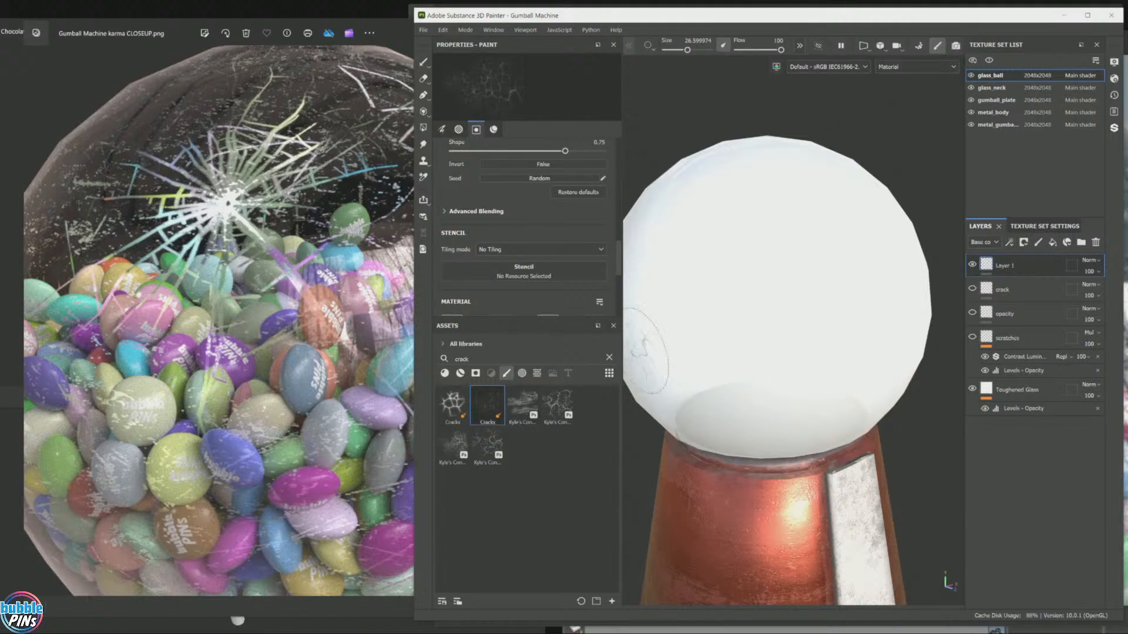
# Step: Clear the asset search, choose the Broken Glass brush, and undo the test strokes made with it on the globe
pyautogui.click(608, 357)
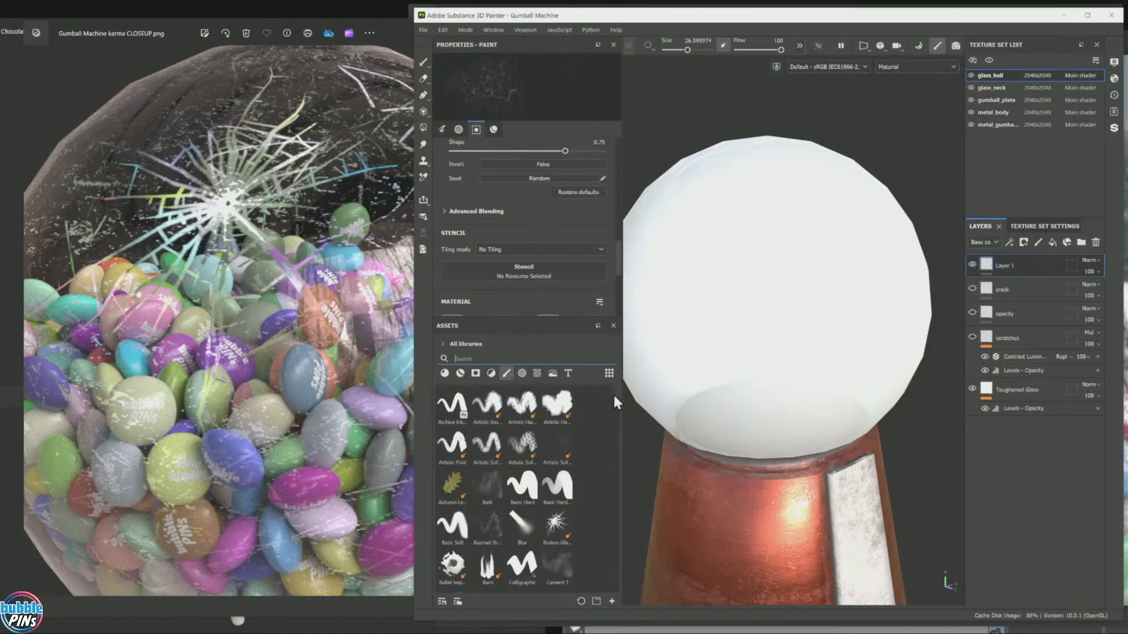
pyautogui.click(560, 523)
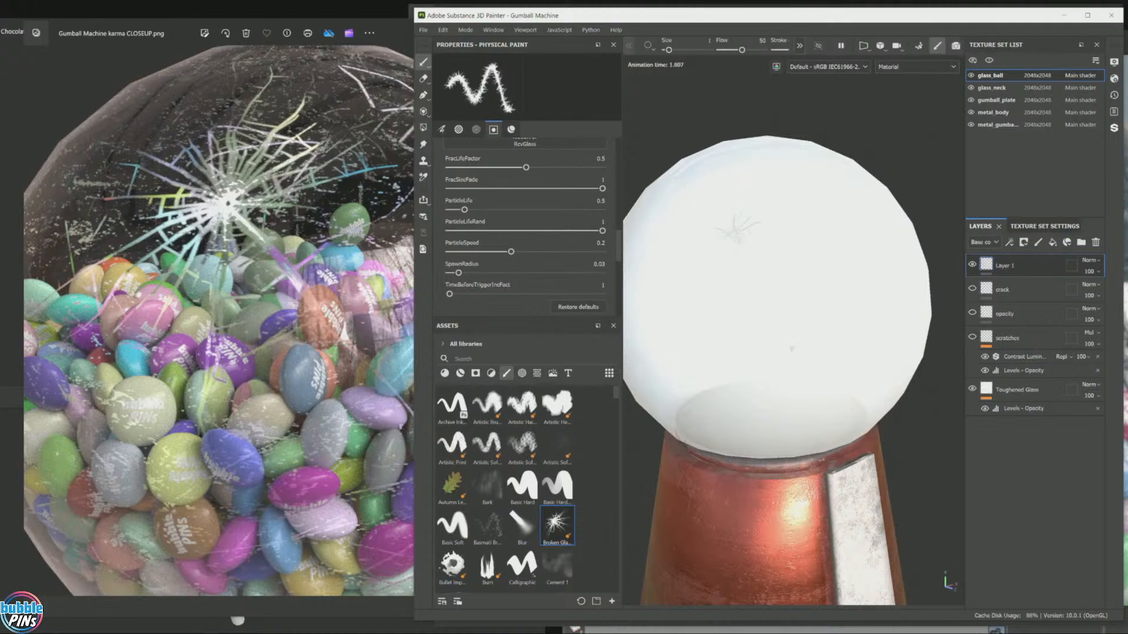
pyautogui.hotkey('ctrl', 'z')
pyautogui.click(704, 222)
pyautogui.hotkey('ctrl', 'z')
# Step: Set the Broken Glass brush's ParticleLife to 4.36 in its receiver settings
pyautogui.scroll(1, 495, 253)
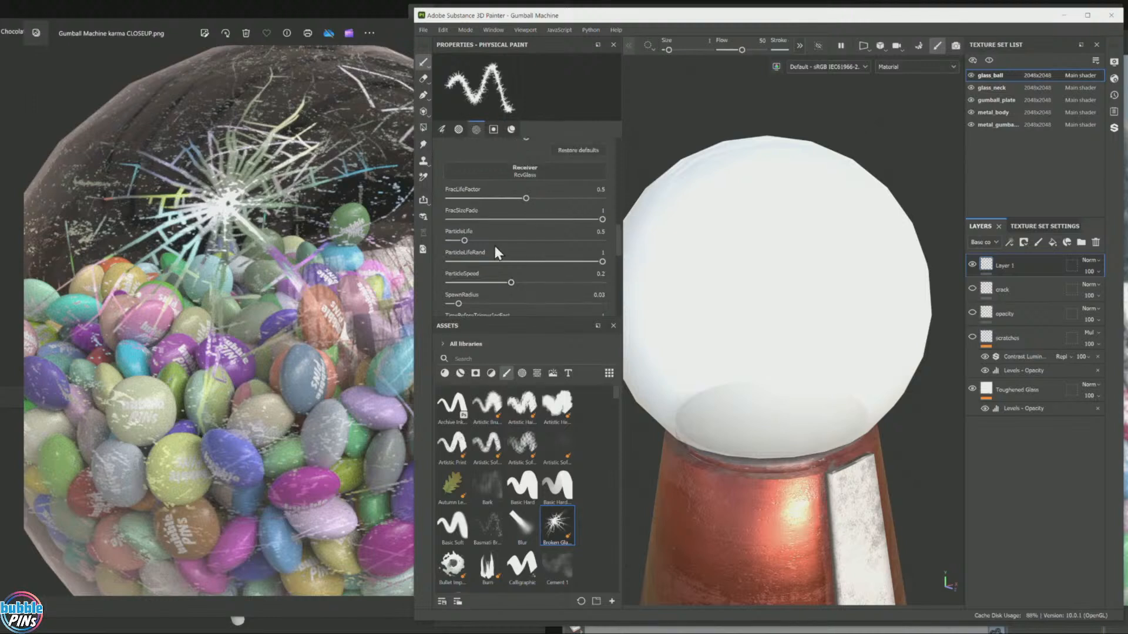
pyautogui.moveTo(465, 241); pyautogui.dragTo(558, 241)
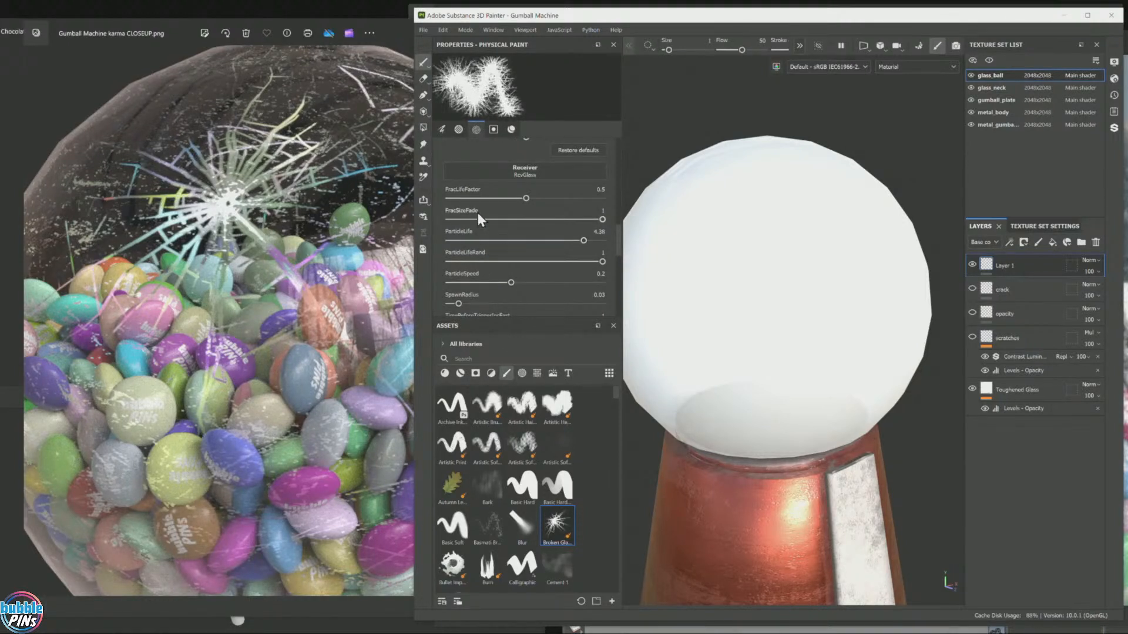
pyautogui.scroll(-2, 555, 302)
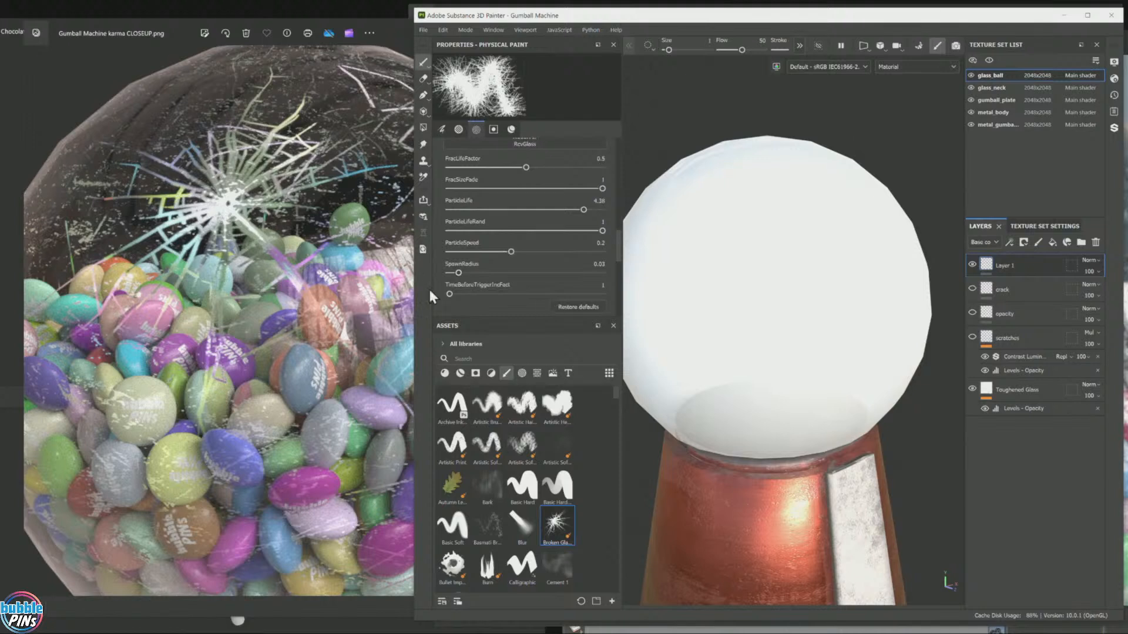
# Step: Stamp a Broken Glass crack burst on the upper part of the globe and compare it with the reference render's crack
pyautogui.scroll(-2, 453, 296)
pyautogui.click(729, 229)
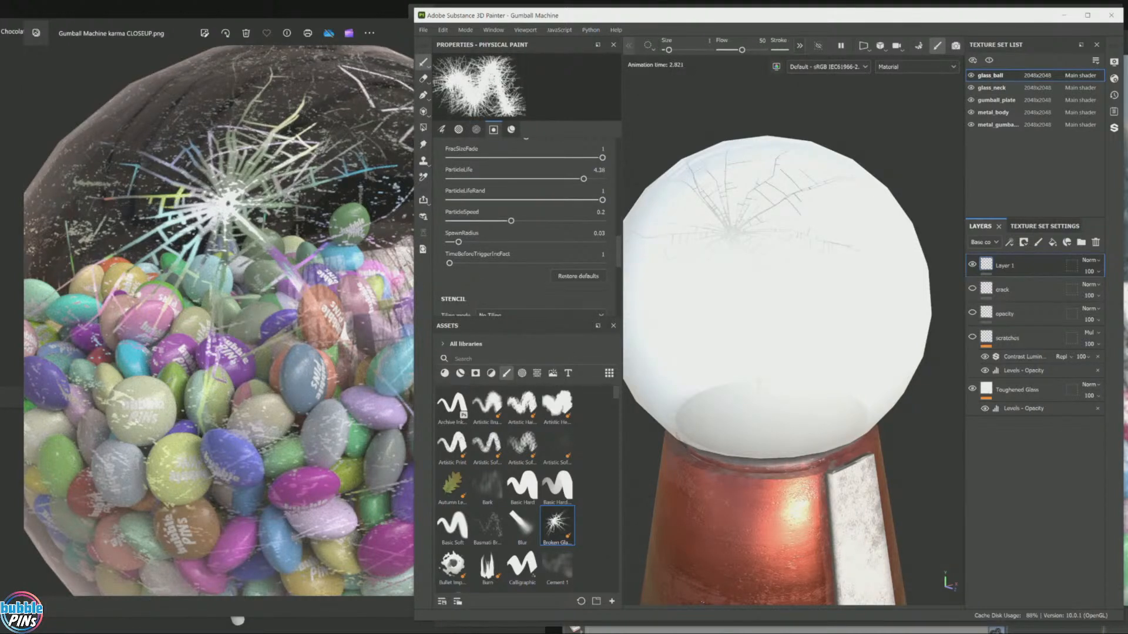
pyautogui.keyDown('alt'); pyautogui.moveTo(735, 329); pyautogui.dragTo(788, 367); pyautogui.keyUp('alt')
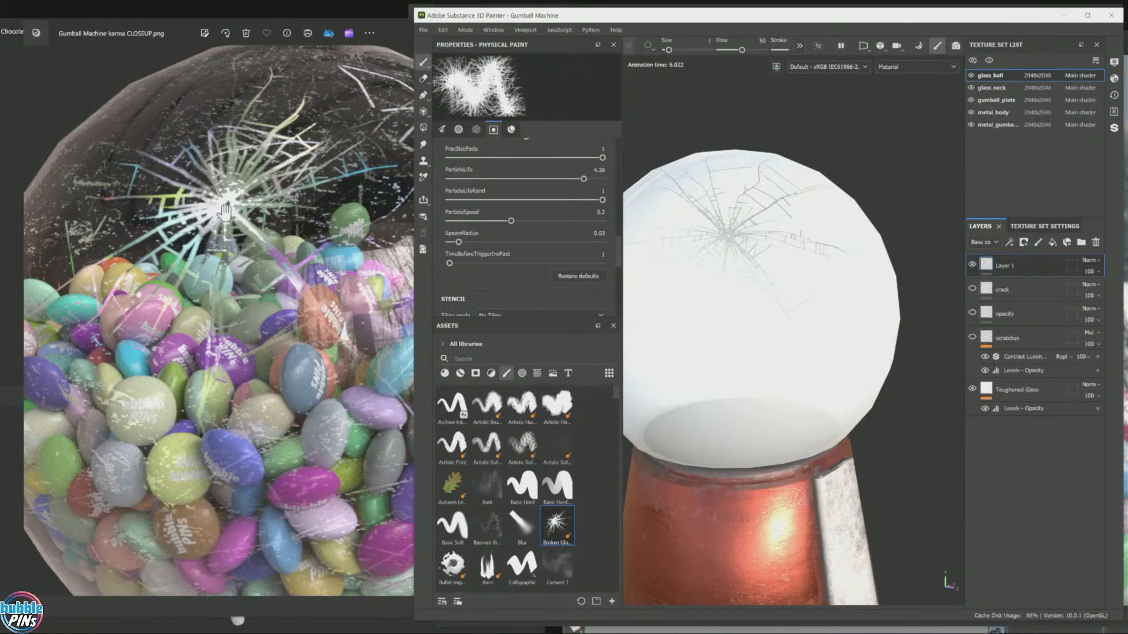
pyautogui.moveTo(221, 222); pyautogui.dragTo(255, 255)
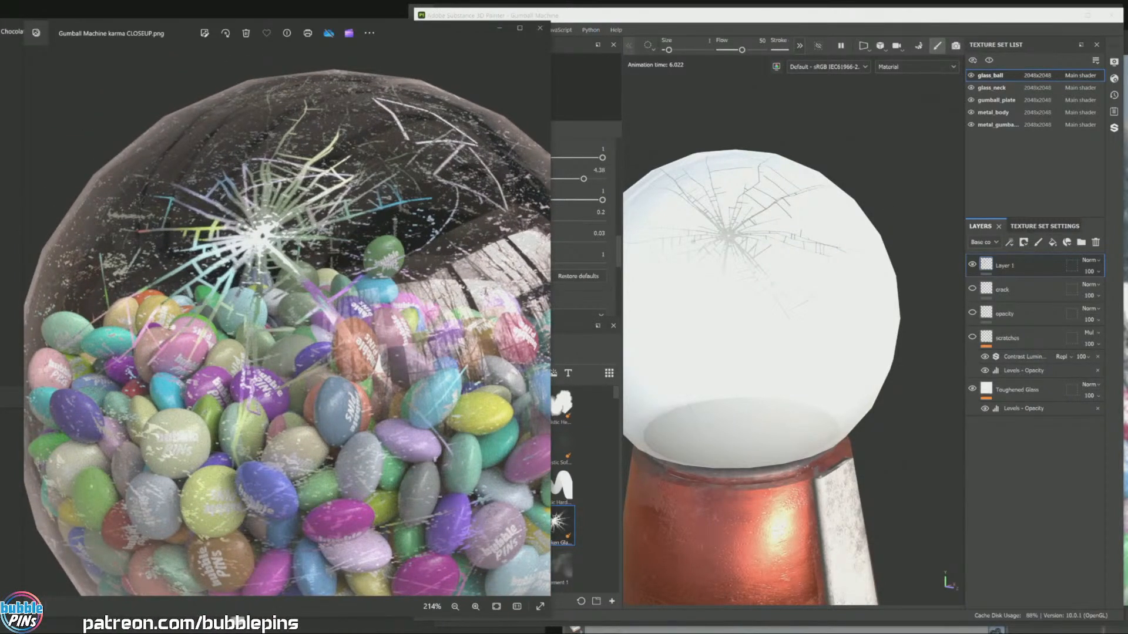
# Step: Display only the Opacity channel in the 3D view to see the painted crack on the globe
pyautogui.click(890, 65)
pyautogui.click(890, 66)
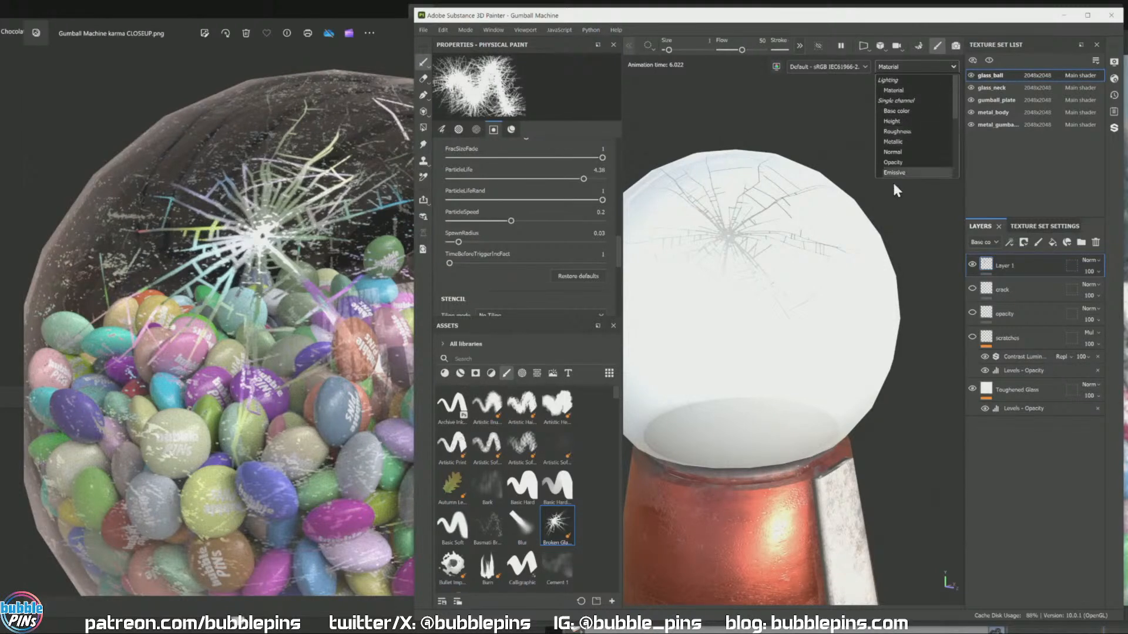
pyautogui.click(897, 163)
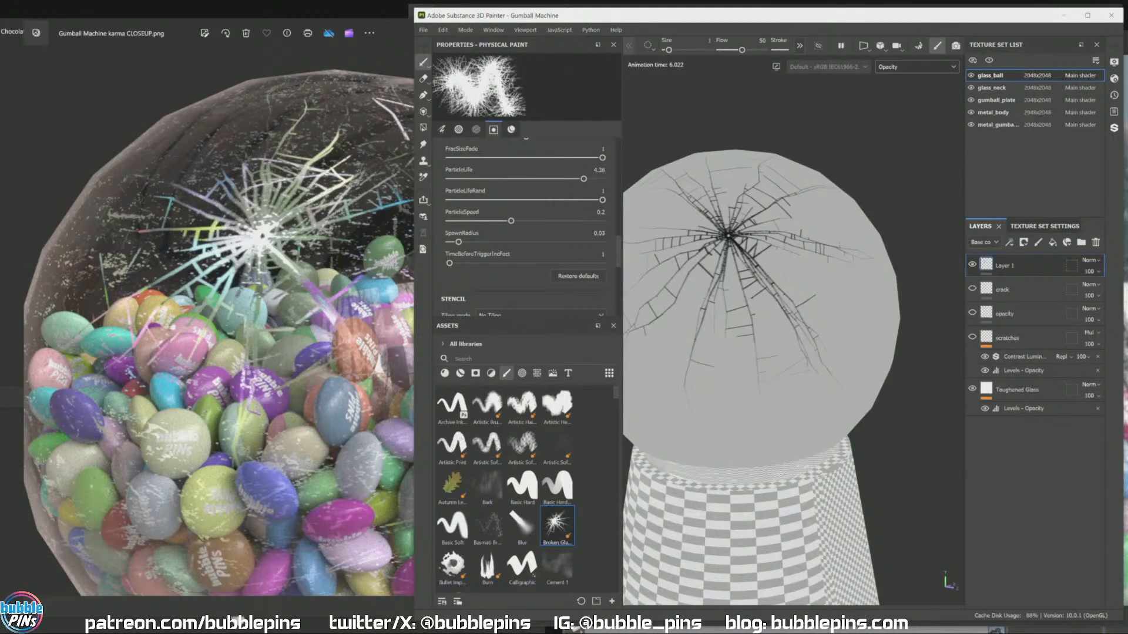
pyautogui.keyDown('alt'); pyautogui.moveTo(871, 258); pyautogui.dragTo(814, 238); pyautogui.keyUp('alt')
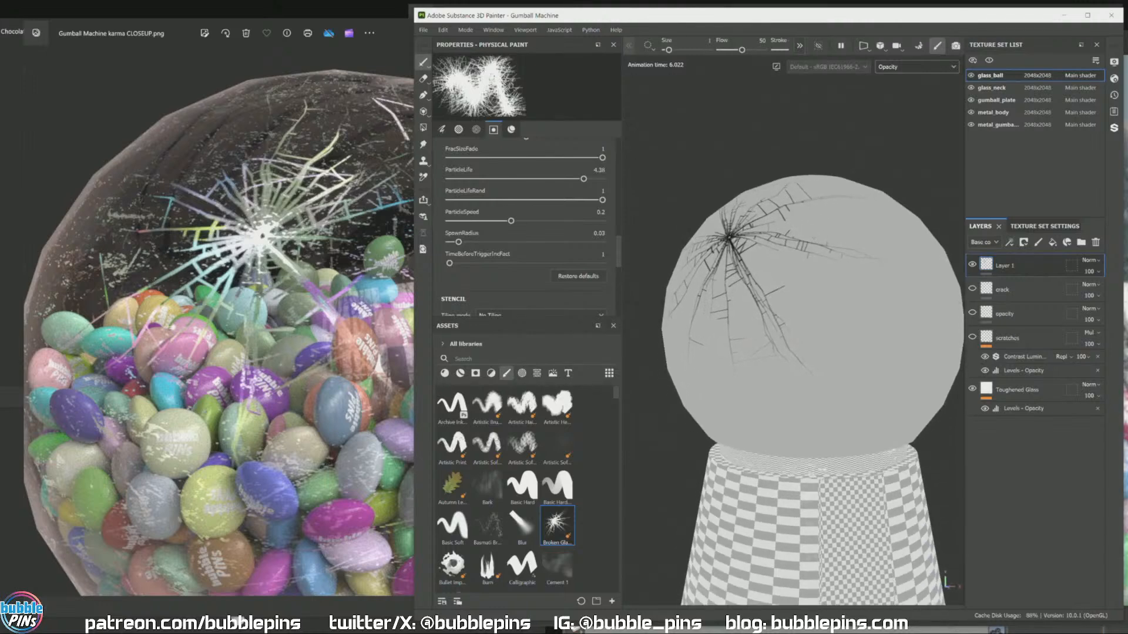
# Step: Show the 3D and 2D views side by side in a maximized window and examine the crack on the UV layout
pyautogui.press('F1')
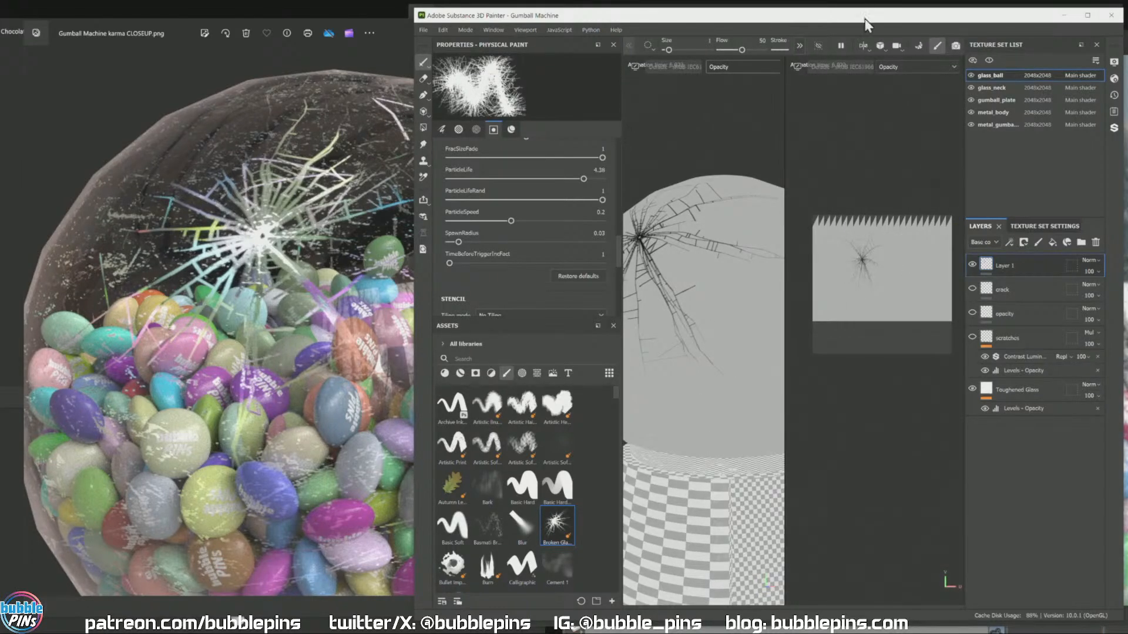
pyautogui.doubleClick(871, 20)
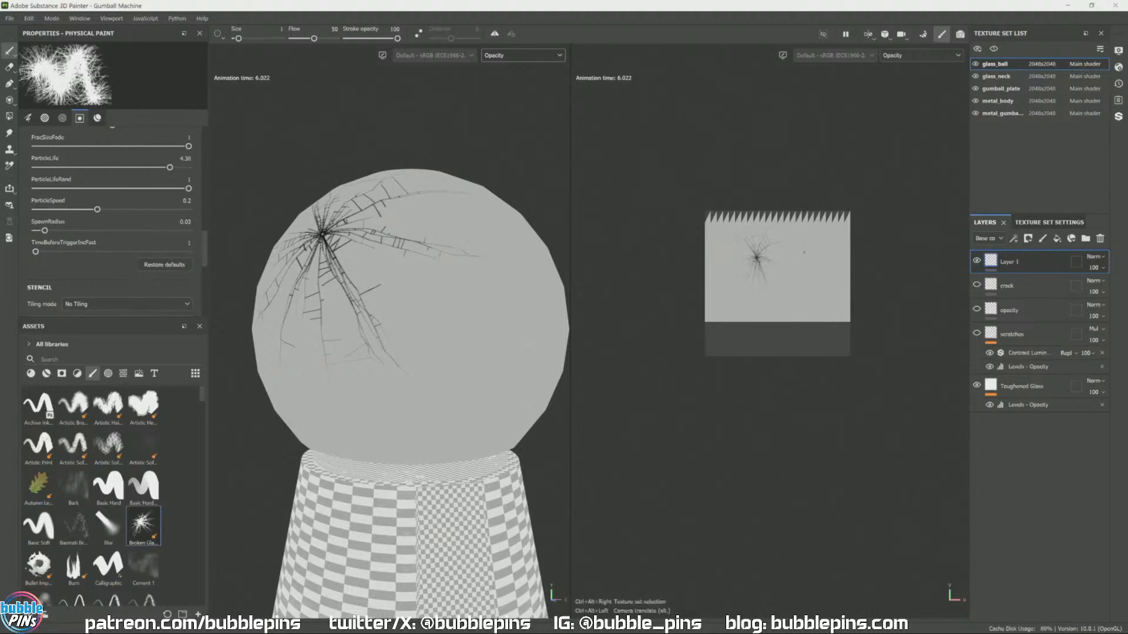
pyautogui.keyDown('alt'); pyautogui.moveTo(807, 255); pyautogui.dragTo(795, 297, button='middle'); pyautogui.keyUp('alt')
pyautogui.scroll(3, 760, 302)
pyautogui.scroll(1, 759, 301)
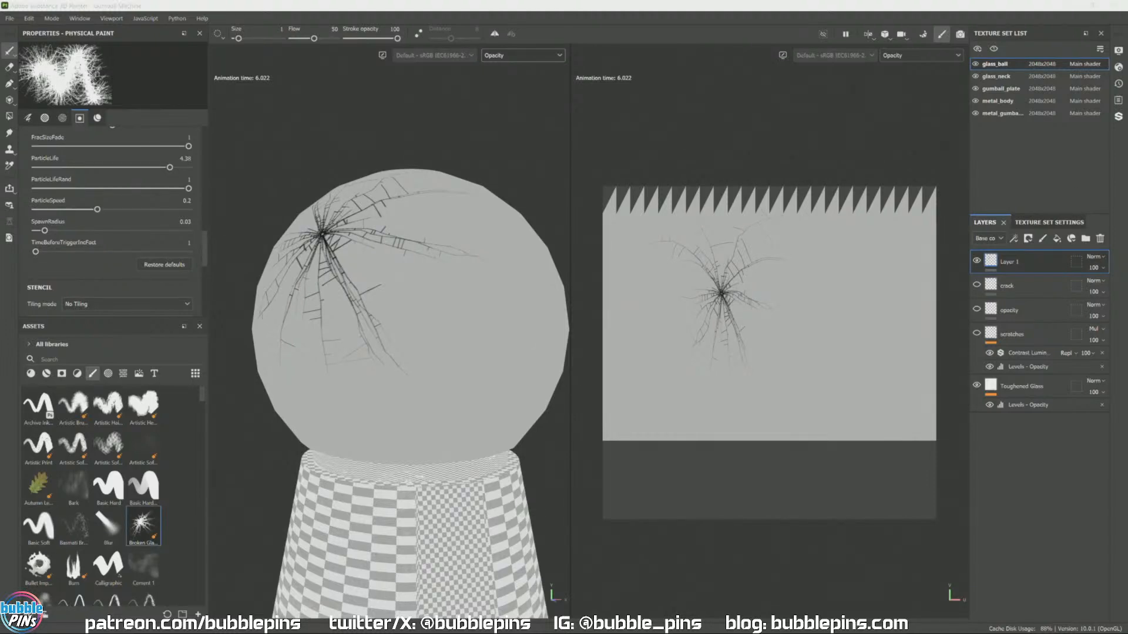
# Step: Switch to Houdini and go up from the Whole_Burger lopnet to the scene's object level
pyautogui.hotkey('alt', 'Tab')
pyautogui.press('Escape')
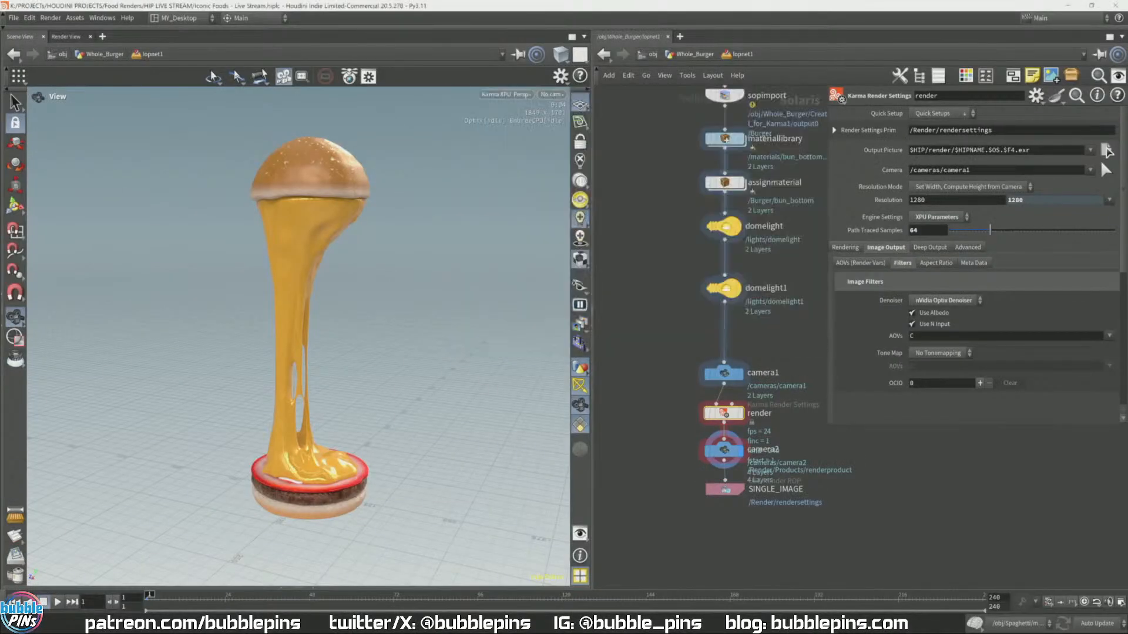
pyautogui.click(652, 55)
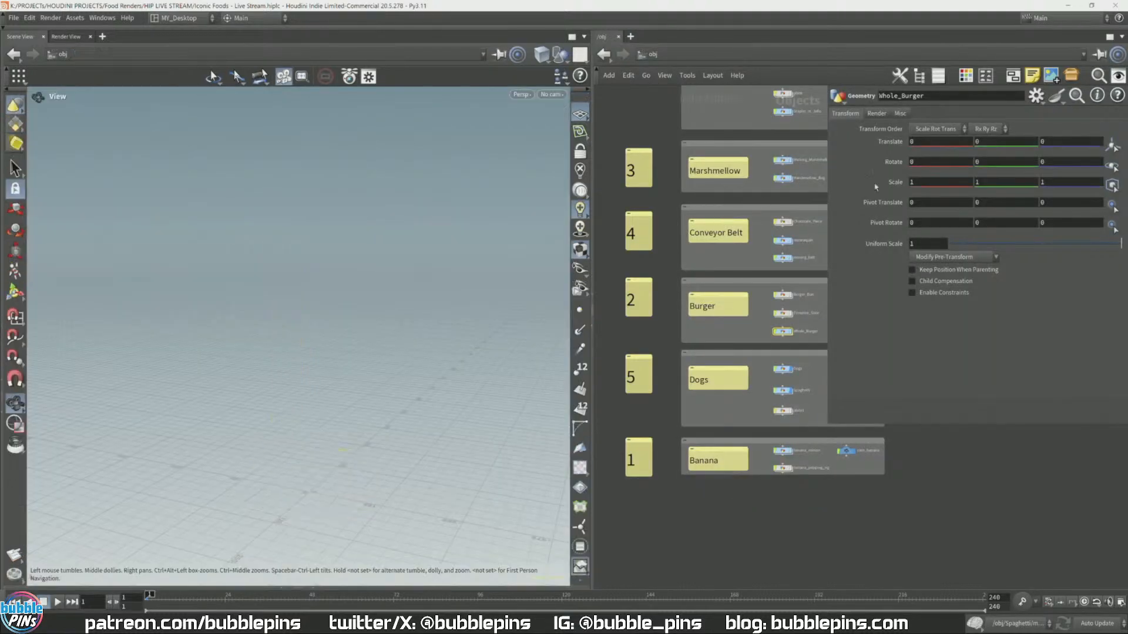
pyautogui.moveTo(538, 12)
pyautogui.mouseDown()
pyautogui.moveTo(604, 329)
pyautogui.moveTo(1127, 140)
pyautogui.mouseUp()
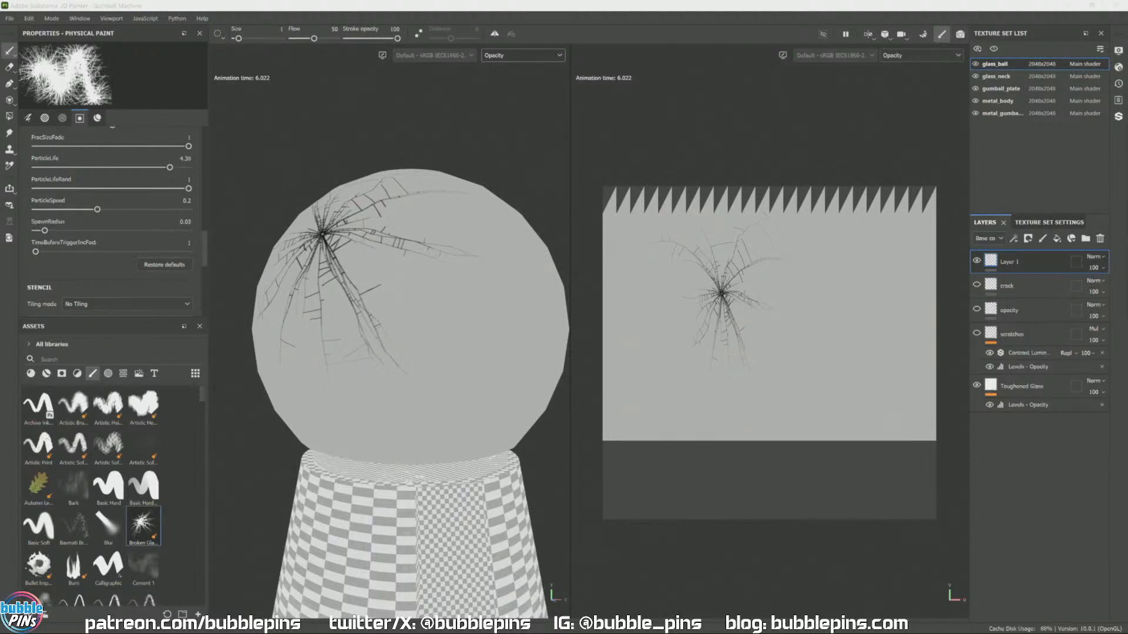
# Step: Inspect the crack closely on the UV layout in Substance 3D Painter and place its window beside the reference render
pyautogui.scroll(5, 706, 276)
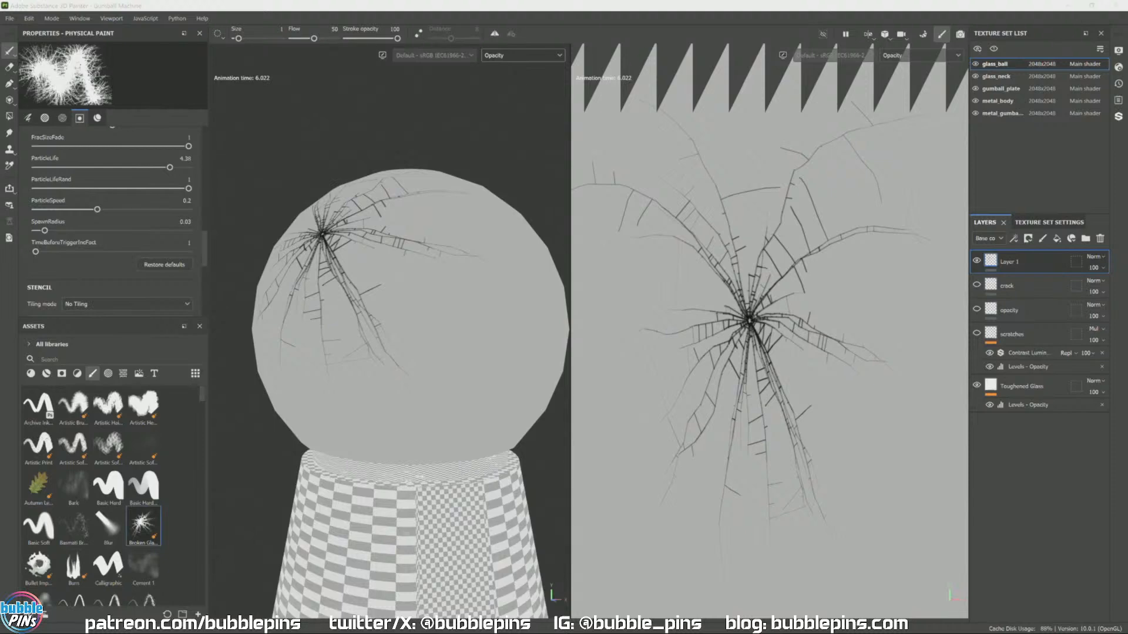
pyautogui.moveTo(400, 1)
pyautogui.mouseDown()
pyautogui.moveTo(605, 208)
pyautogui.moveTo(875, 260)
pyautogui.mouseUp()
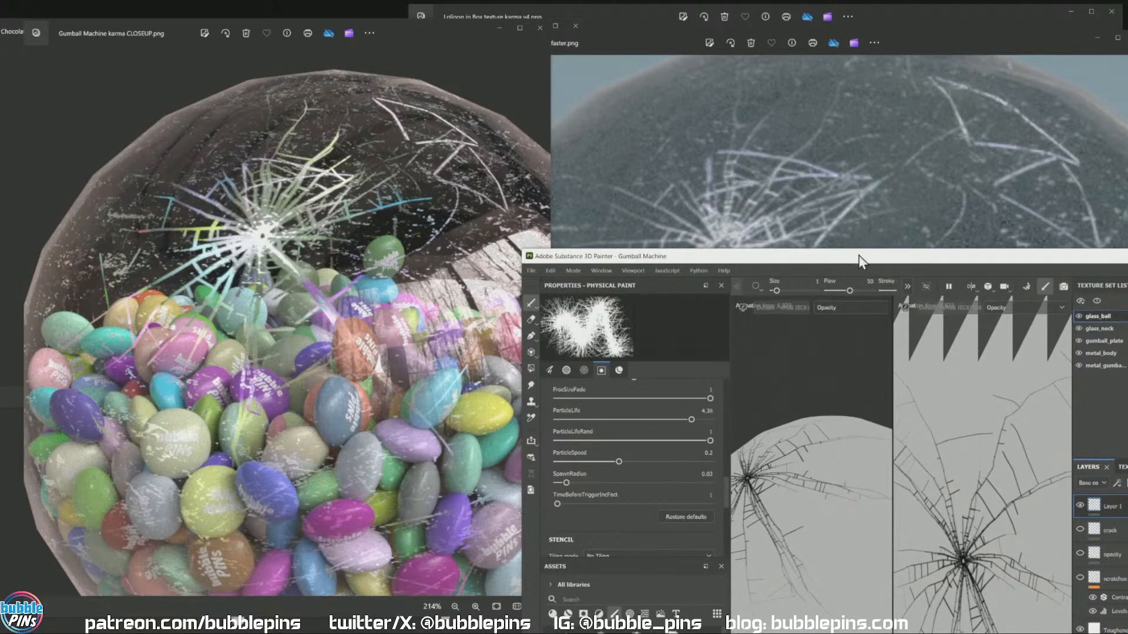
pyautogui.moveTo(863, 257)
pyautogui.mouseDown()
pyautogui.moveTo(603, 25)
pyautogui.moveTo(702, 30)
pyautogui.mouseUp()
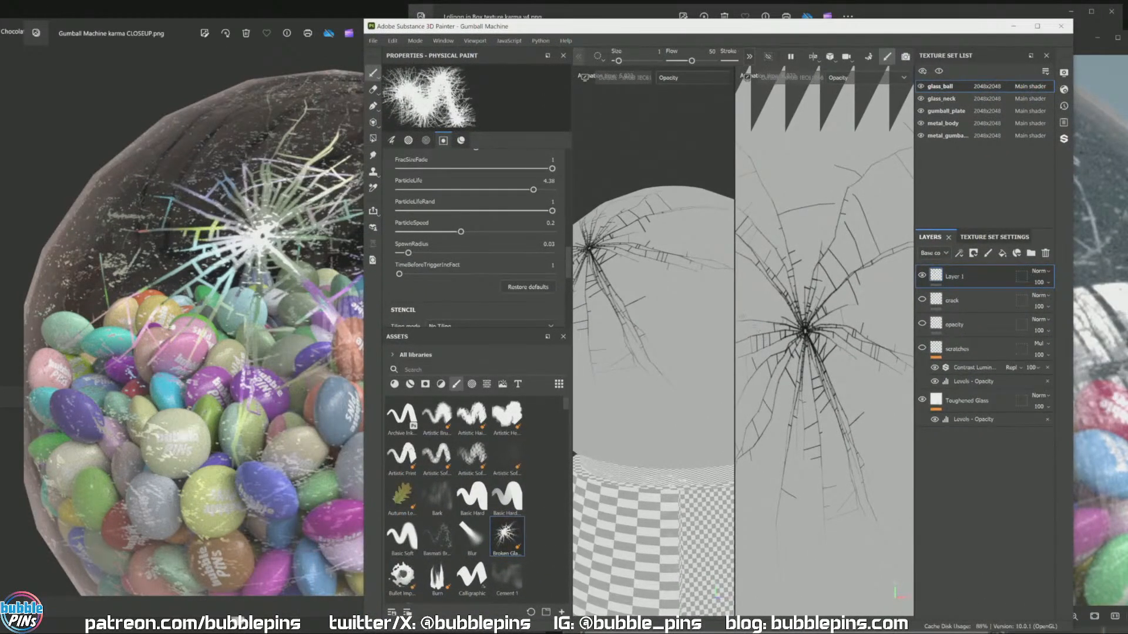
# Step: Return to the 3D view alone and stamp another Broken Glass crack on the upper part of the globe's blank side
pyautogui.press('F2')
pyautogui.keyDown('alt'); pyautogui.moveTo(853, 355); pyautogui.dragTo(767, 332); pyautogui.keyUp('alt')
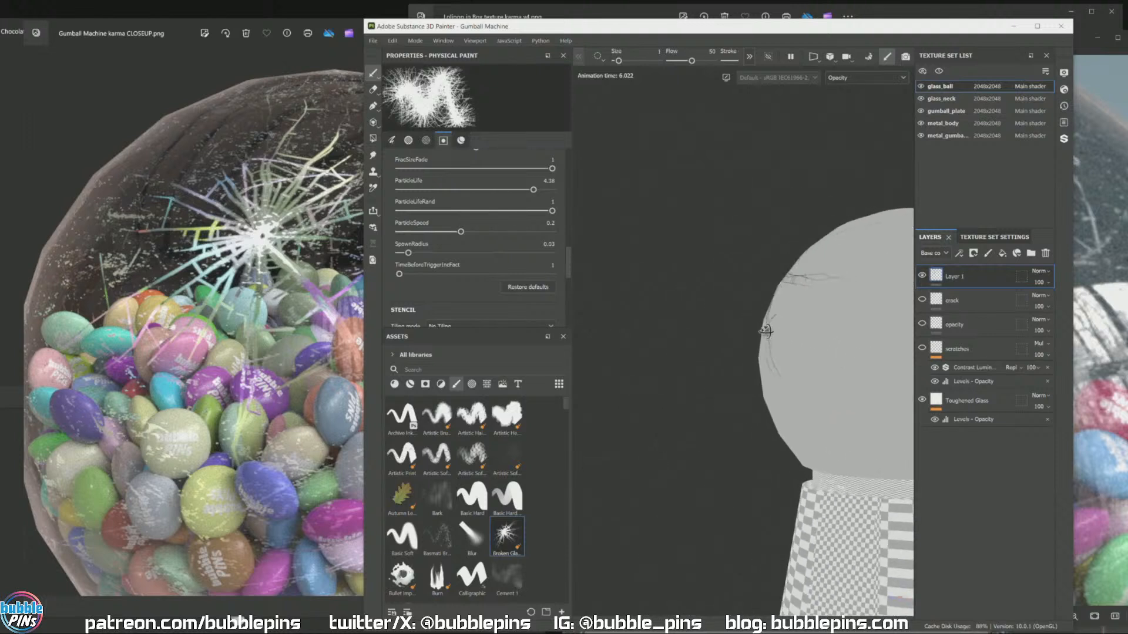
pyautogui.keyDown('alt'); pyautogui.moveTo(767, 332); pyautogui.dragTo(660, 378, button='middle'); pyautogui.keyUp('alt')
pyautogui.keyDown('alt'); pyautogui.moveTo(775, 317); pyautogui.dragTo(733, 344); pyautogui.keyUp('alt')
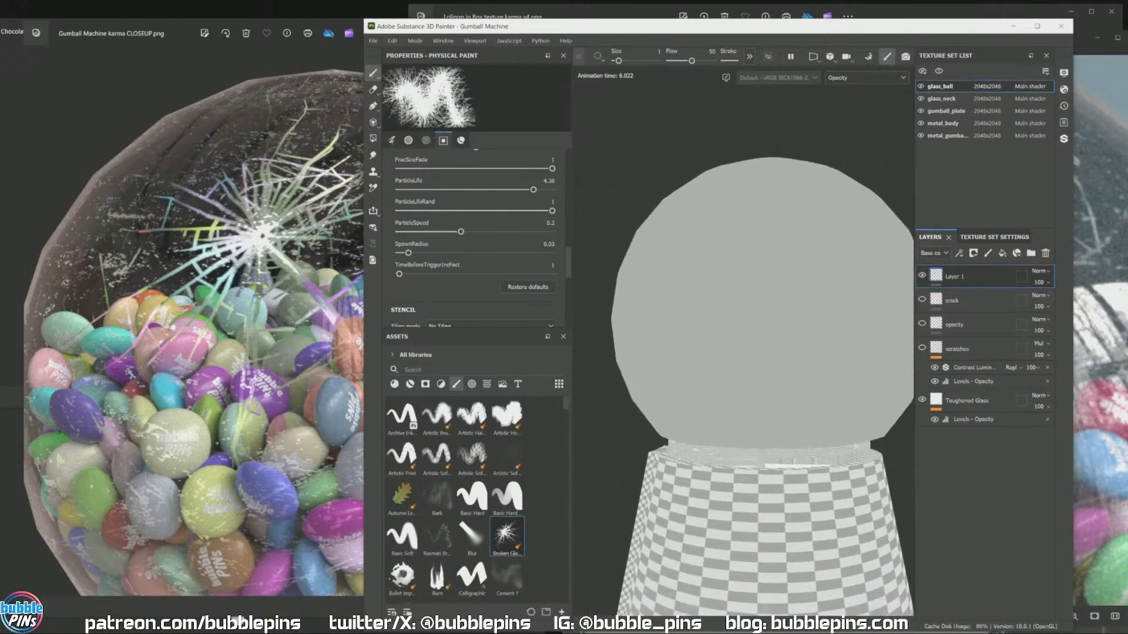
pyautogui.click(744, 242)
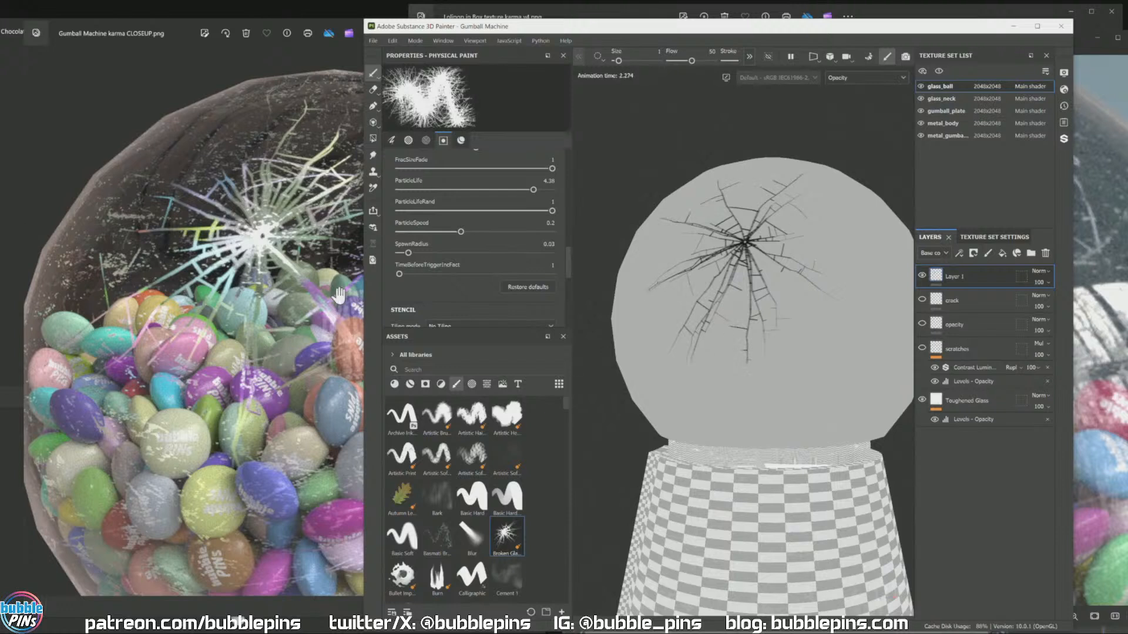
pyautogui.scroll(3, 485, 201)
pyautogui.scroll(-2, 486, 206)
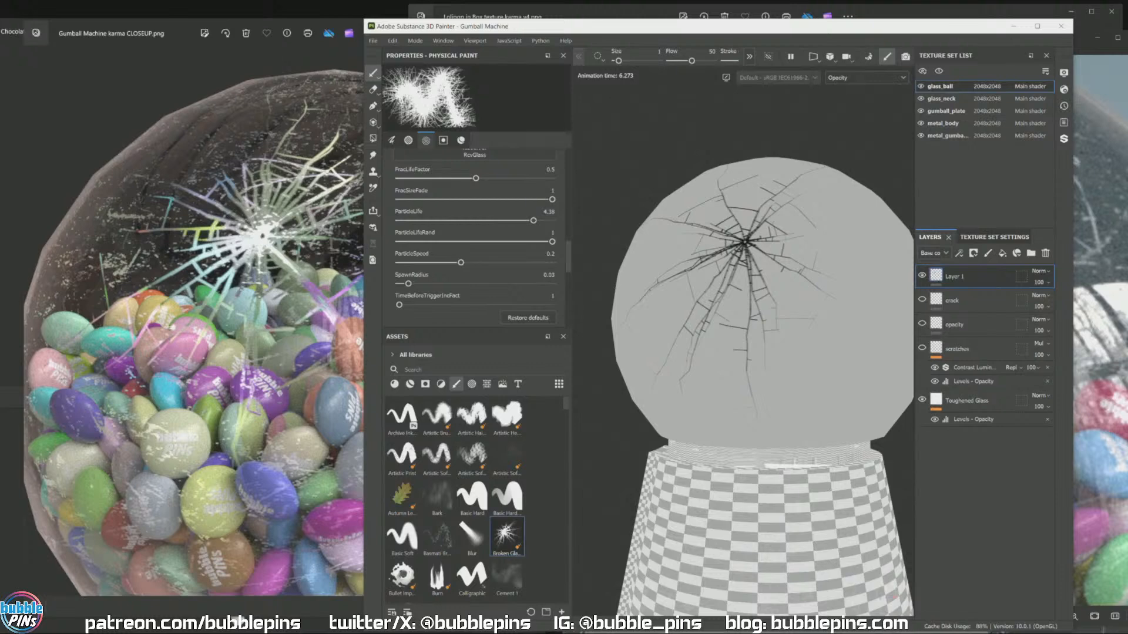
# Step: Switch to the Candy.hiplc scene in Houdini and widen the network editor beside the gumball machine view
pyautogui.moveTo(1127, 175)
pyautogui.mouseDown()
pyautogui.moveTo(863, 177)
pyautogui.moveTo(313, 95)
pyautogui.moveTo(336, 0)
pyautogui.mouseUp()
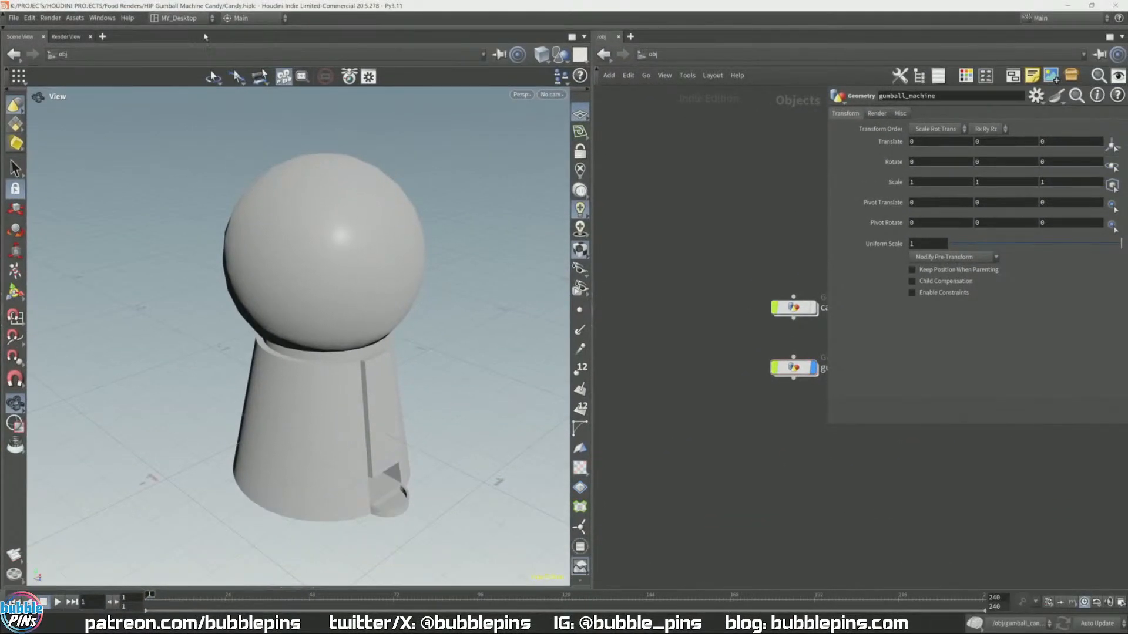
pyautogui.moveTo(732, 201); pyautogui.dragTo(596, 135, button='middle')
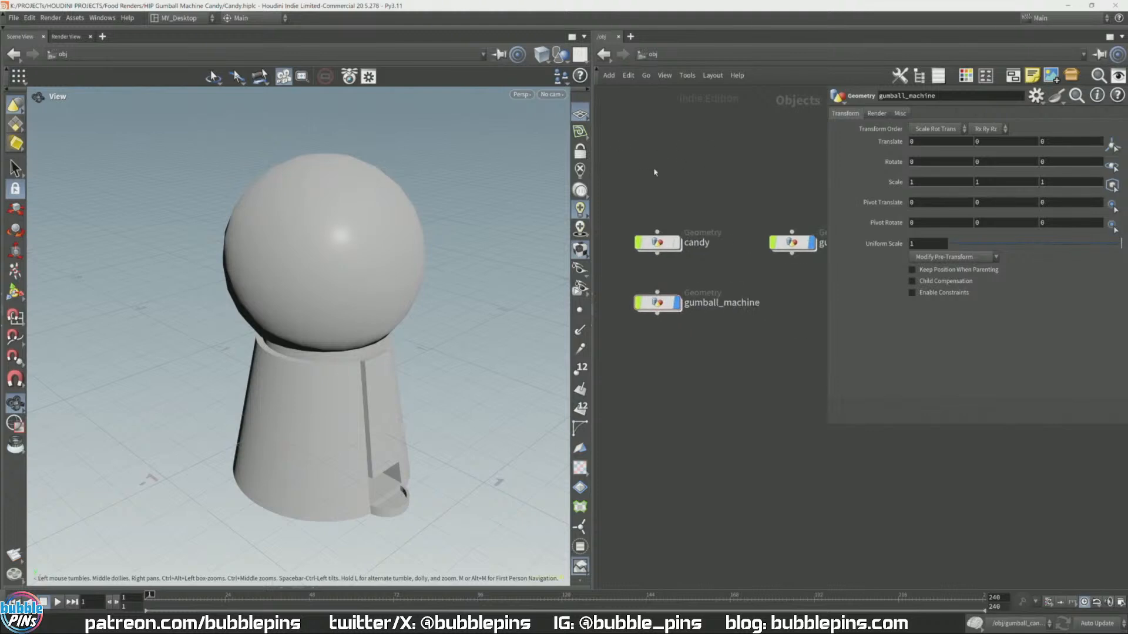
pyautogui.moveTo(591, 185); pyautogui.dragTo(452, 187)
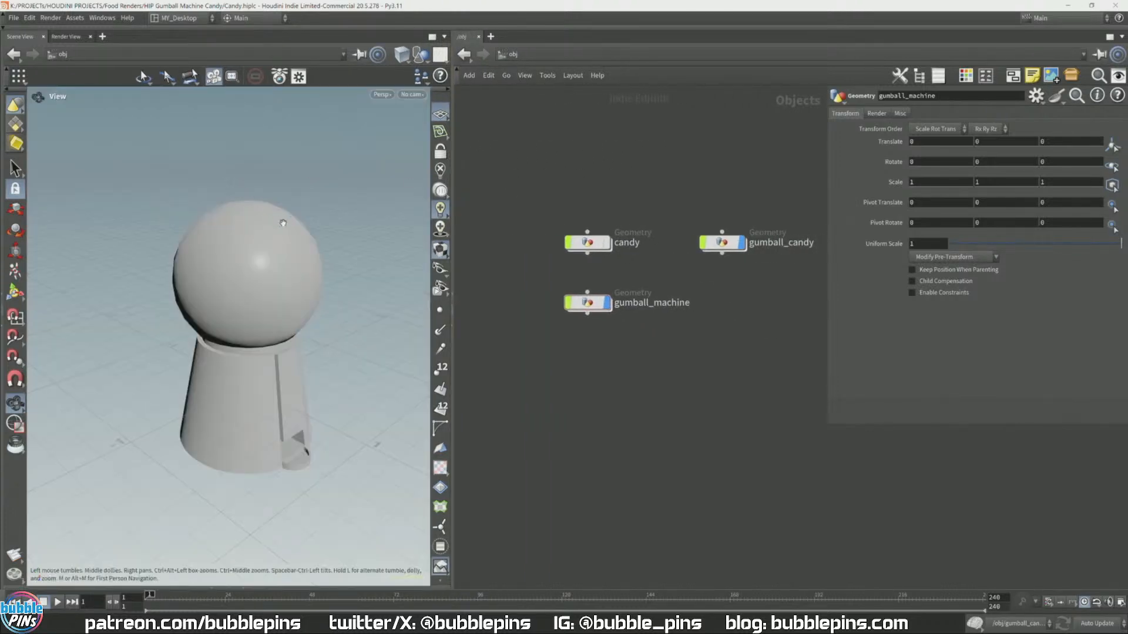
pyautogui.scroll(1, 255, 277)
pyautogui.scroll(2, 287, 277)
pyautogui.moveTo(287, 276); pyautogui.dragTo(281, 266, button='right')
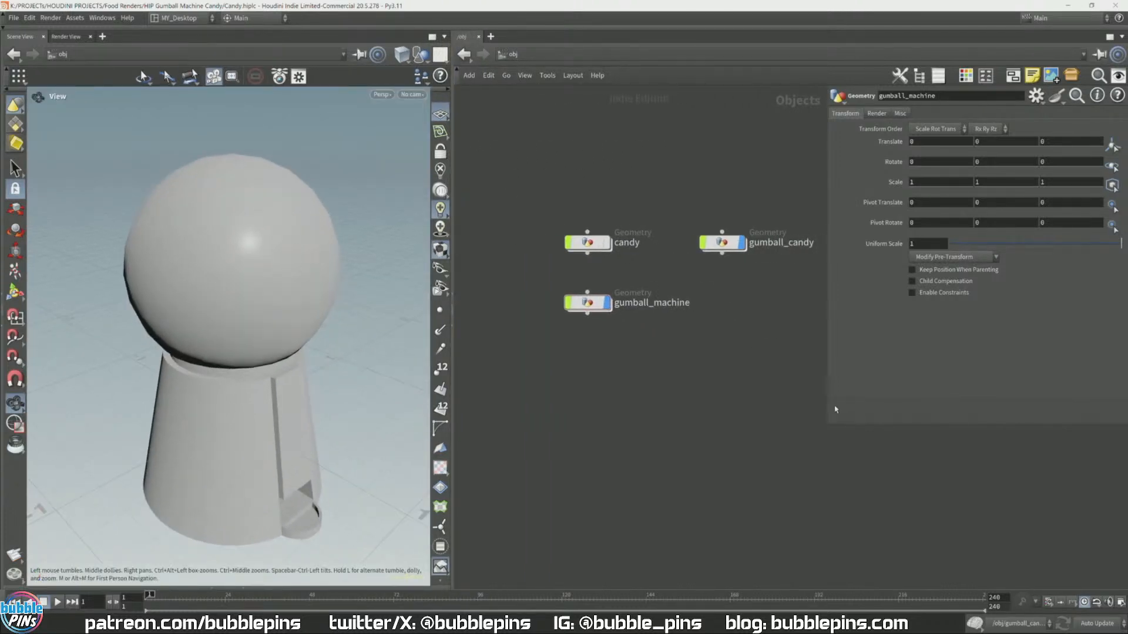
# Step: Move the gumball_candy node directly below the gumball_machine node in the object network
pyautogui.moveTo(736, 353); pyautogui.dragTo(690, 364, button='middle')
pyautogui.scroll(1, 707, 308)
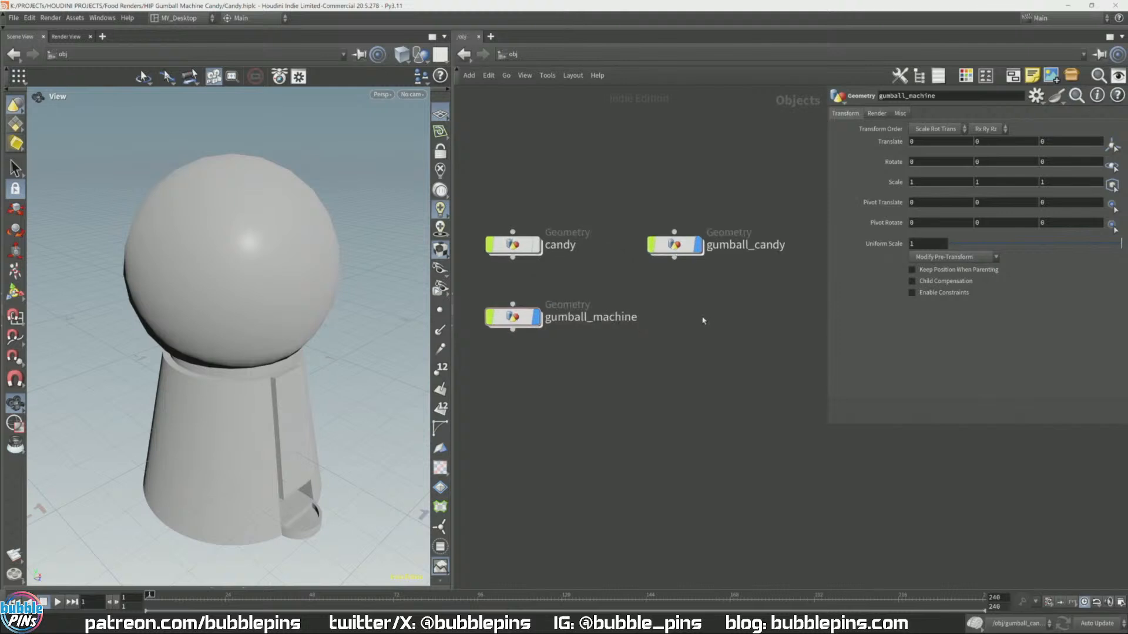
pyautogui.moveTo(709, 245); pyautogui.dragTo(545, 391)
pyautogui.moveTo(588, 344); pyautogui.dragTo(653, 332, button='middle')
pyautogui.scroll(1, 638, 336)
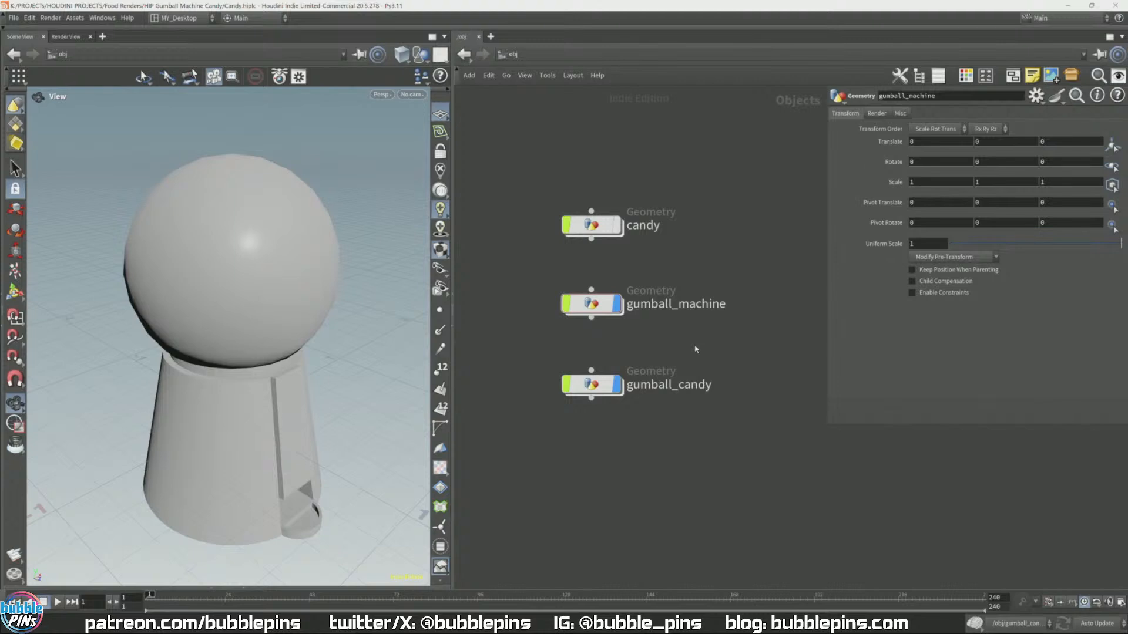
# Step: Open the gumball_machine geometry network and enter the lopnet below Create_Material_for_Karma1
pyautogui.moveTo(599, 299)
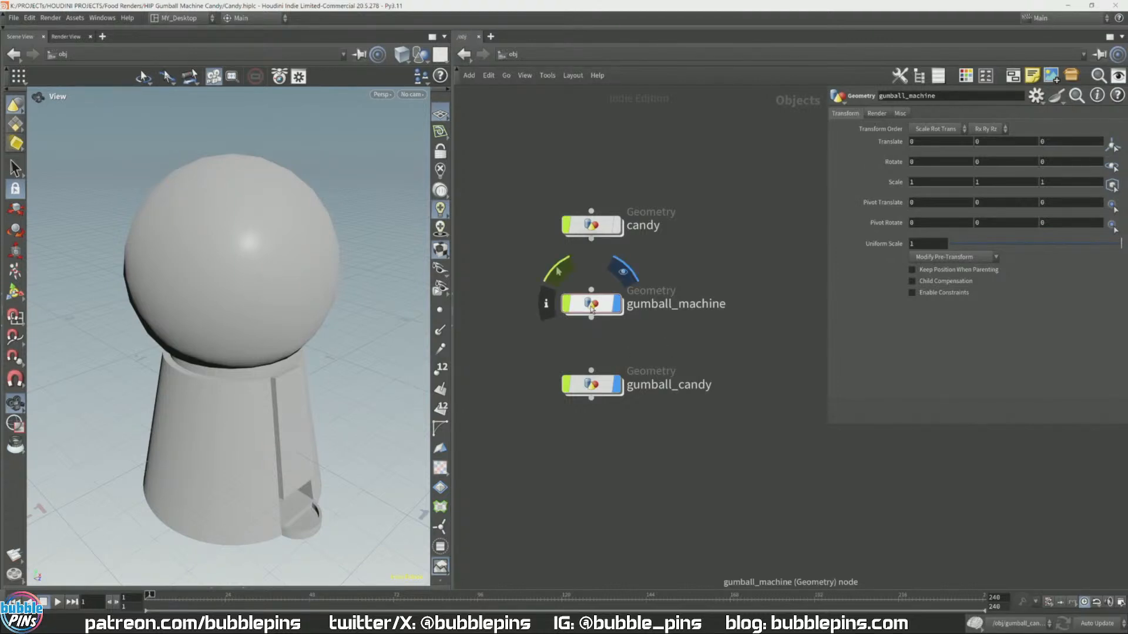
pyautogui.doubleClick(592, 306)
pyautogui.click(609, 376)
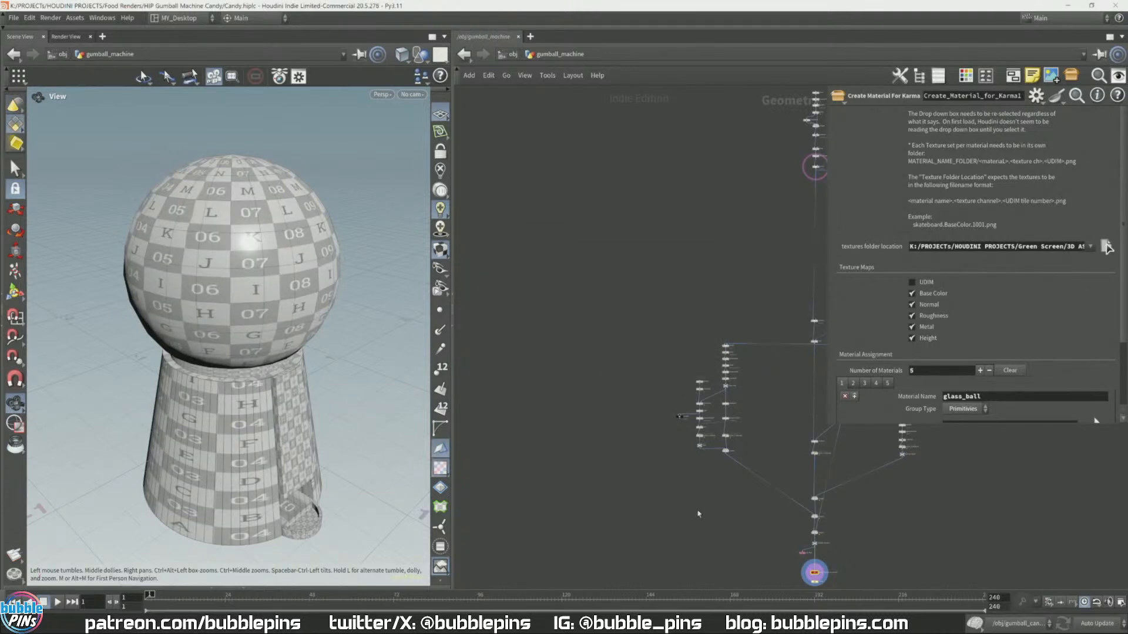
pyautogui.moveTo(716, 509); pyautogui.dragTo(654, 408, button='middle')
pyautogui.scroll(8, 782, 506)
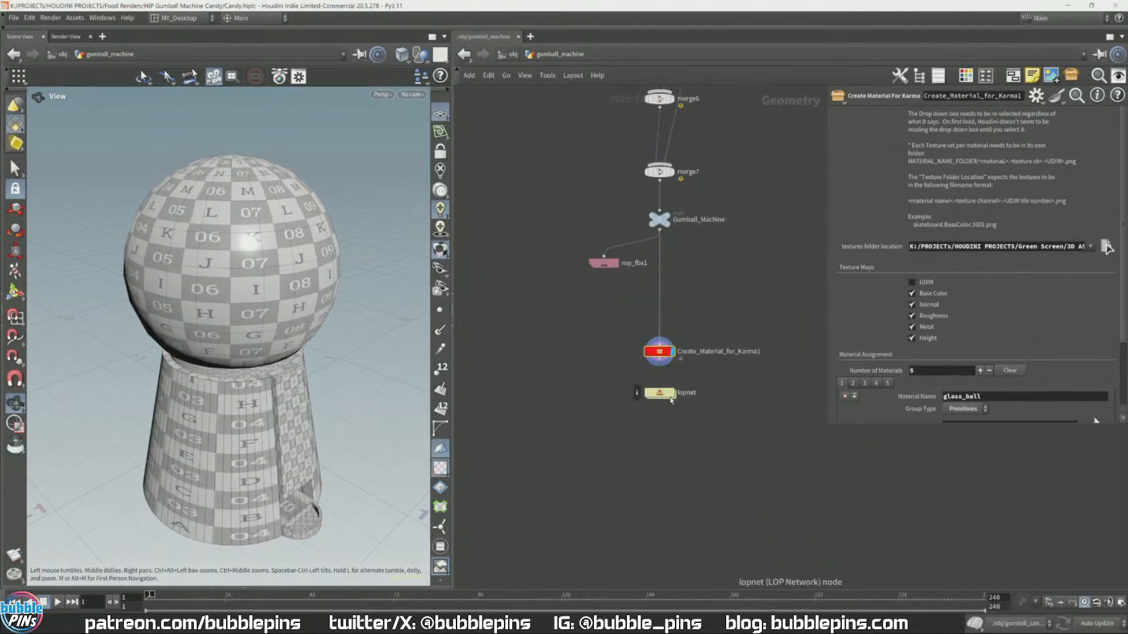
pyautogui.doubleClick(660, 392)
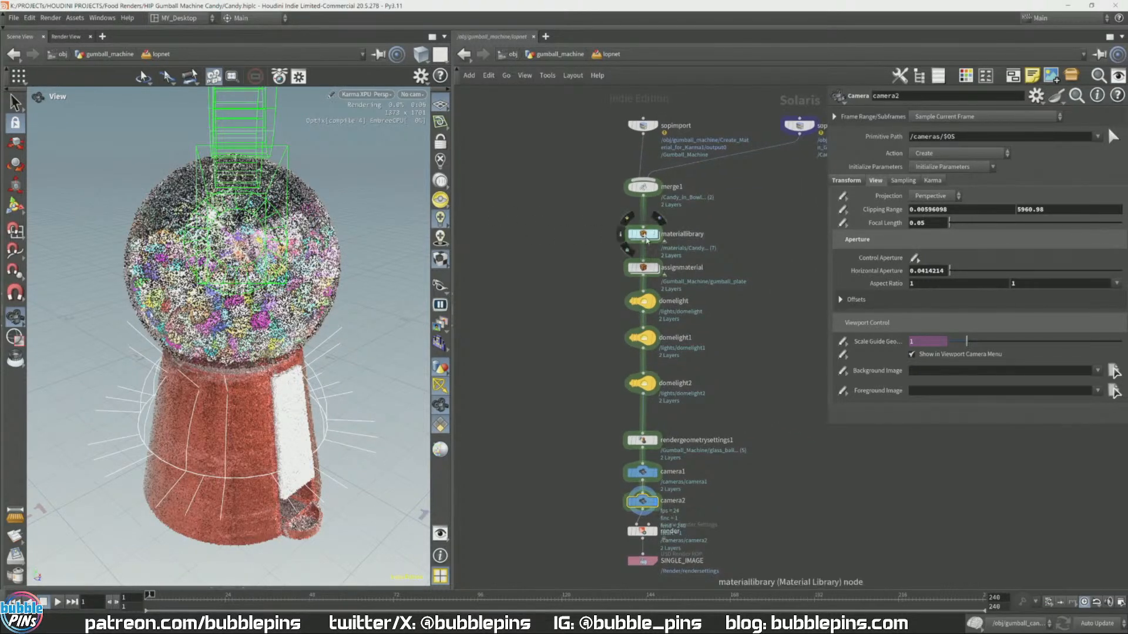
# Step: Enter the materiallibrary, inspect the metal_gumball_holder material's node network and return to the library level
pyautogui.doubleClick(644, 234)
pyautogui.press('h')
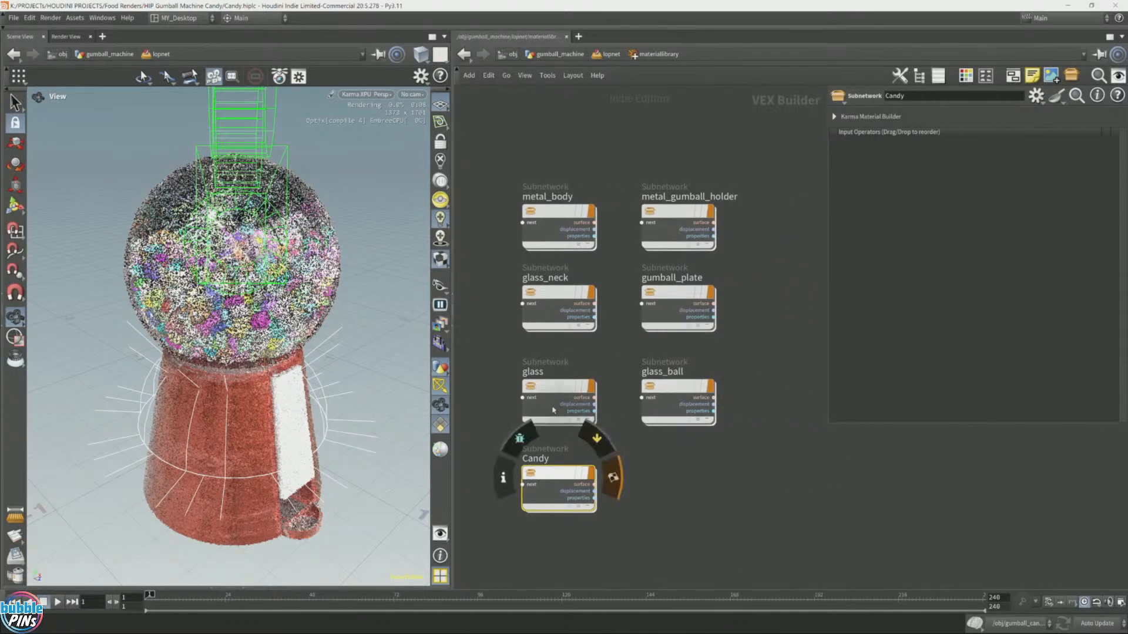
pyautogui.doubleClick(664, 213)
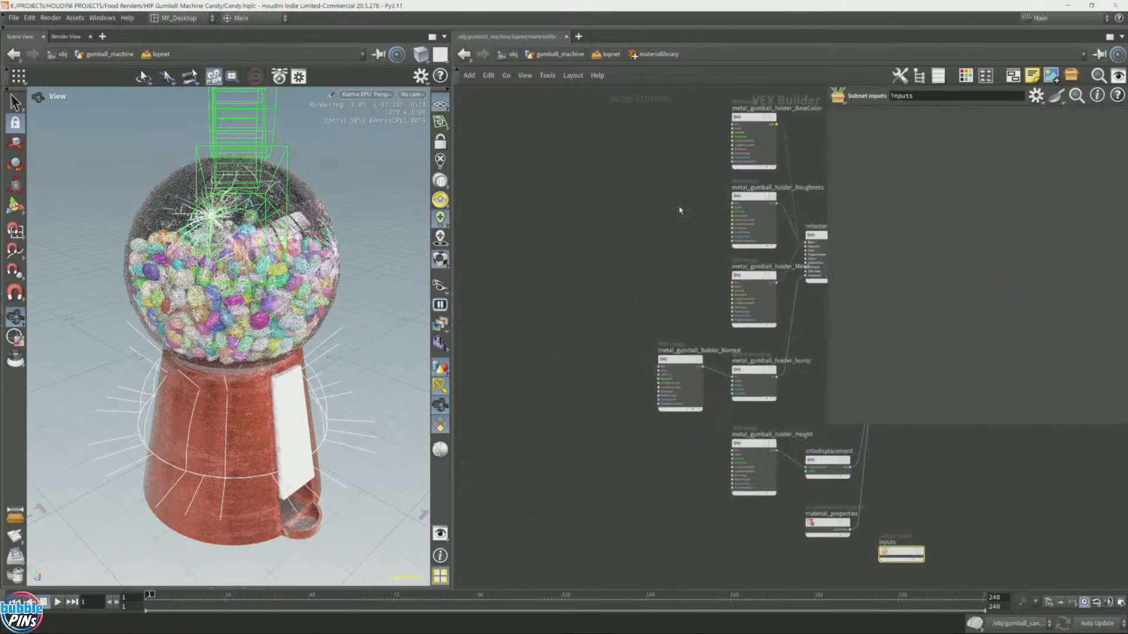
pyautogui.press('h')
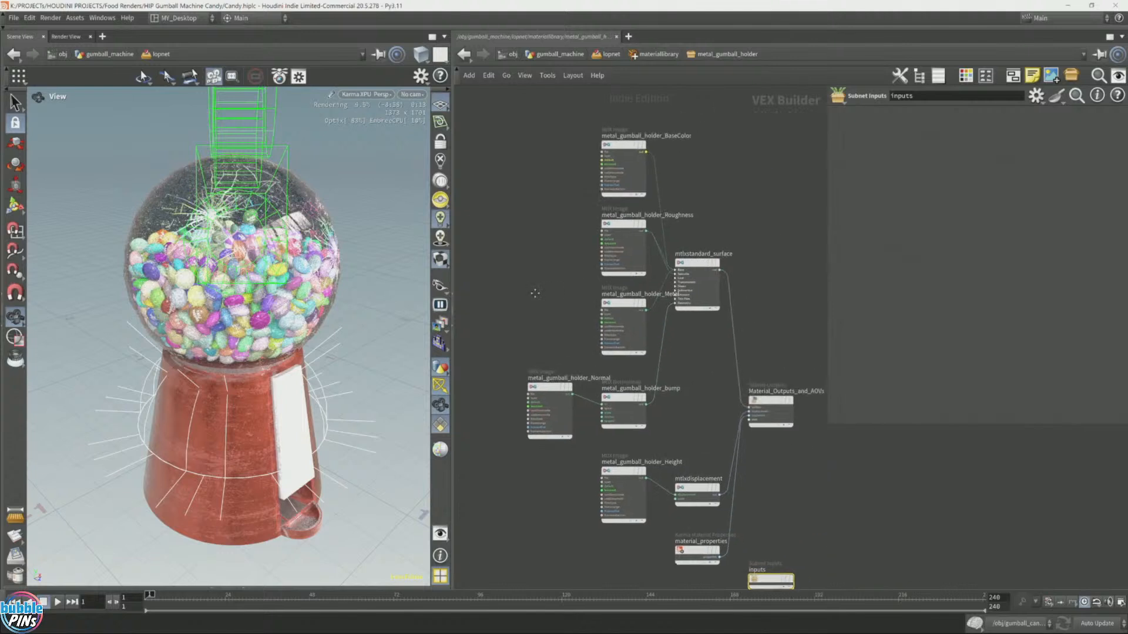
pyautogui.click(682, 56)
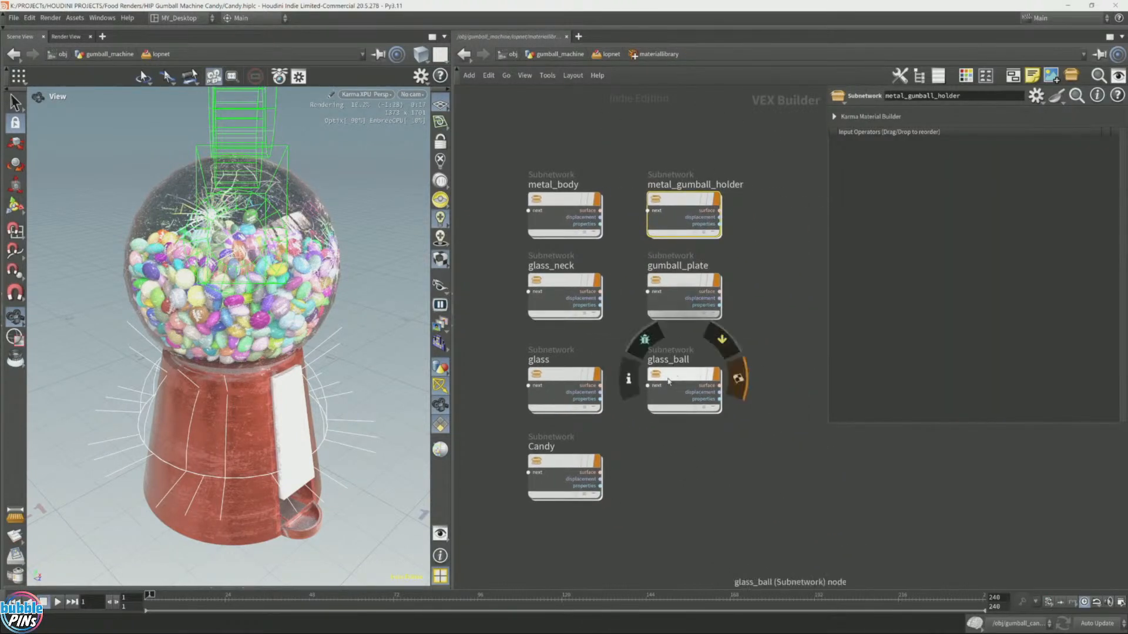
# Step: Open the glass_ball material's node network and hide the node parameters so the whole network can be examined
pyautogui.doubleClick(668, 382)
pyautogui.moveTo(732, 168); pyautogui.dragTo(602, 186, button='middle')
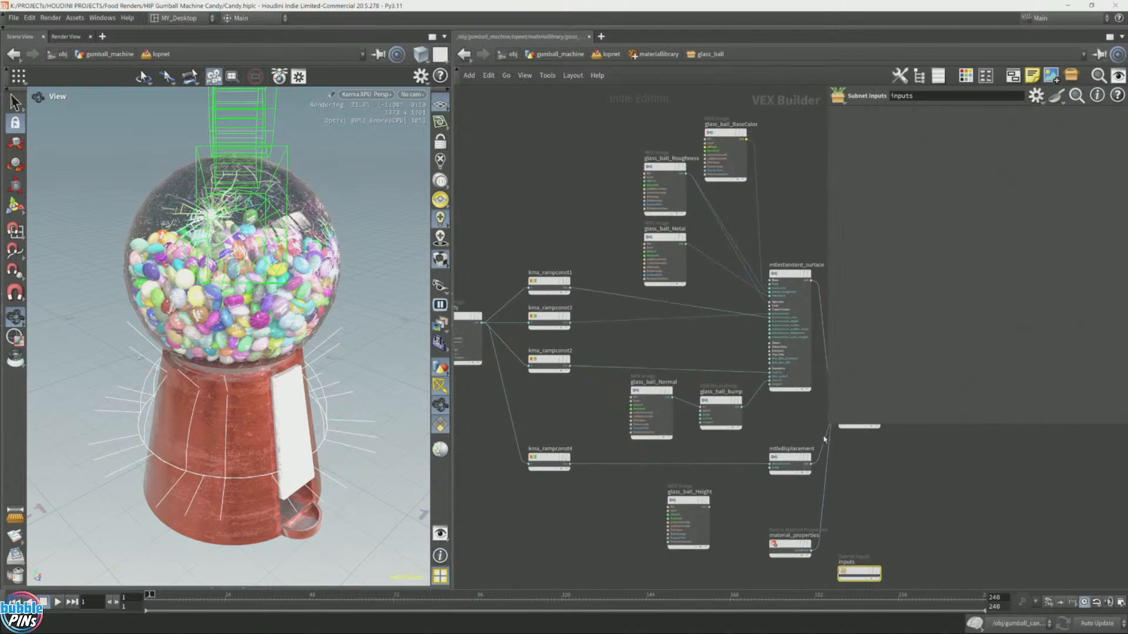
pyautogui.press('p')
pyautogui.moveTo(875, 328); pyautogui.dragTo(1004, 305, button='middle')
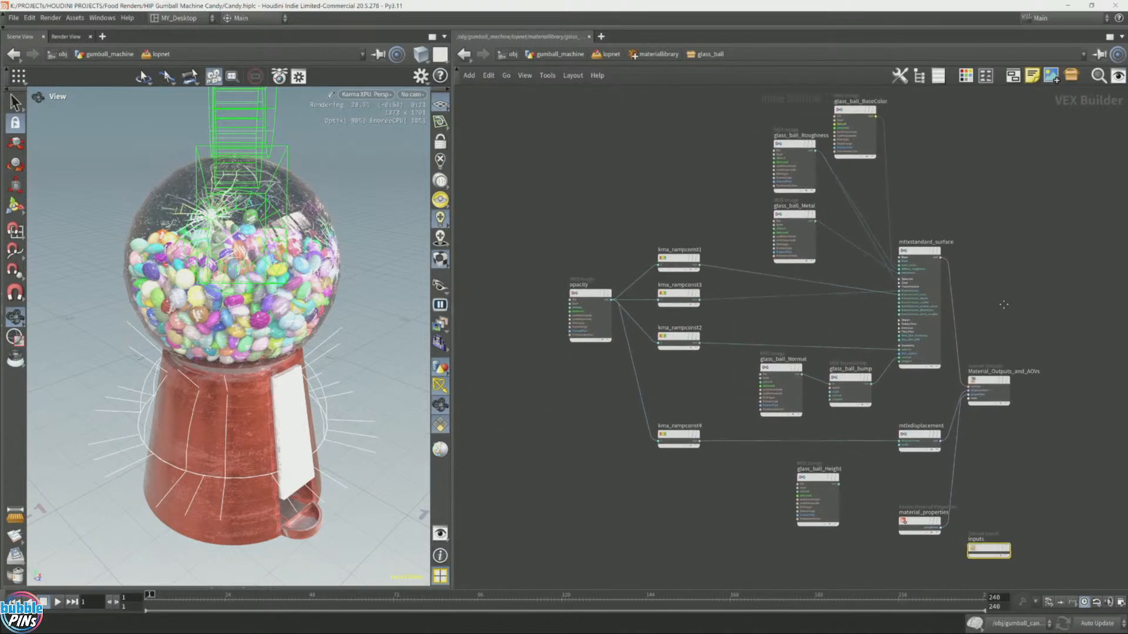
# Step: Select the opacity image node, switch to Substance Painter and show the glass_ball cracks in a split 3D and 2D view
pyautogui.scroll(2, 816, 241)
pyautogui.moveTo(730, 365); pyautogui.dragTo(754, 397, button='middle')
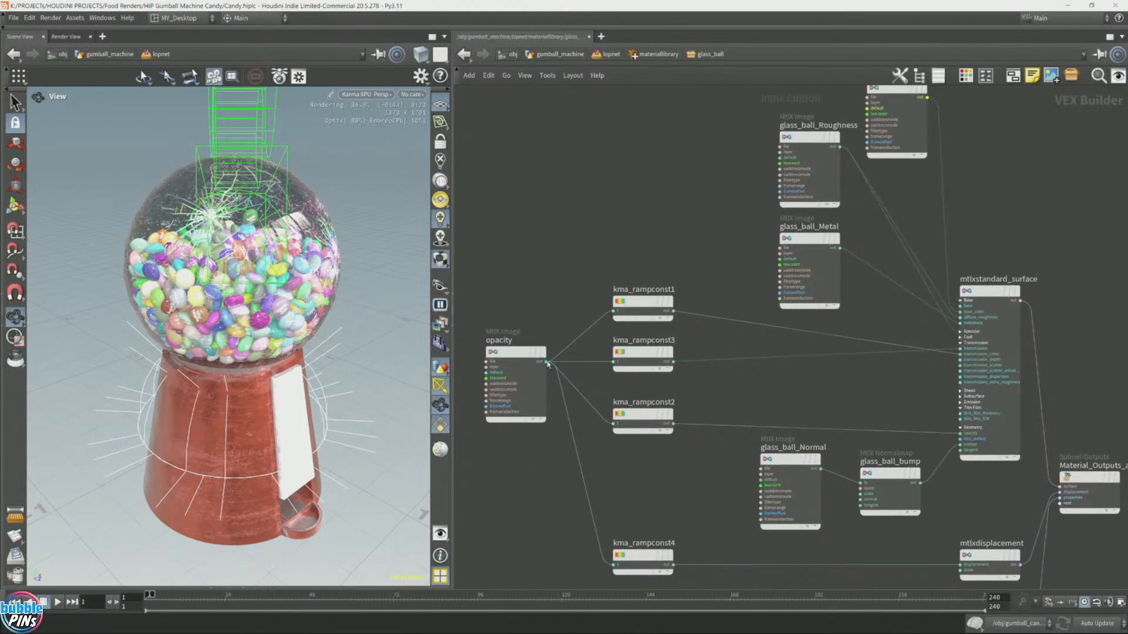
pyautogui.click(510, 351)
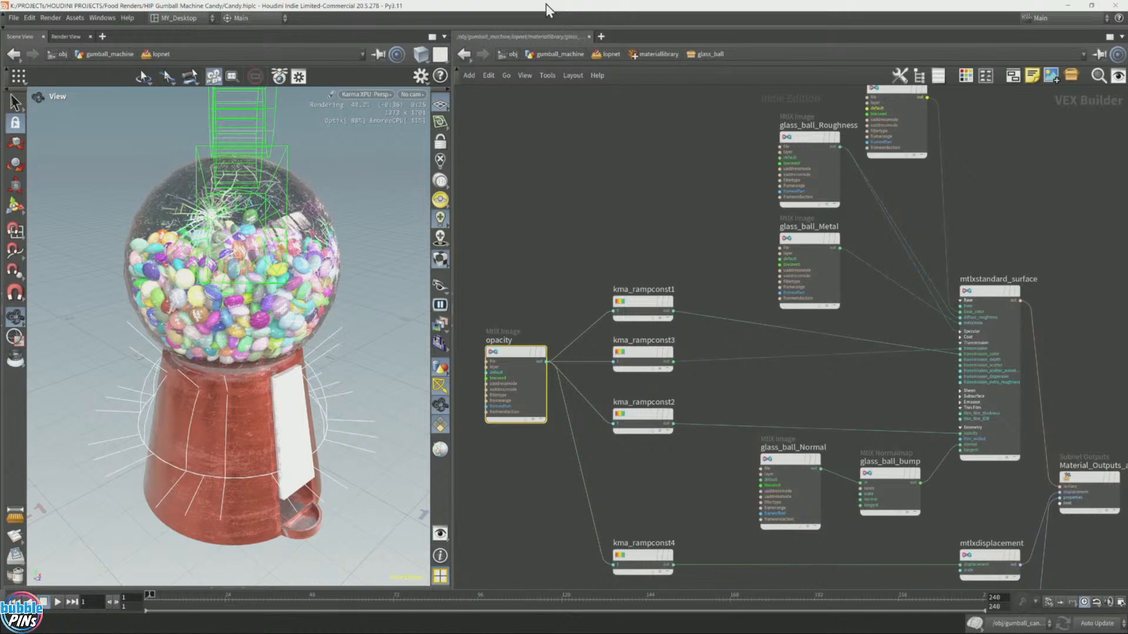
pyautogui.moveTo(545, 4); pyautogui.dragTo(743, 118)
pyautogui.moveTo(537, 30)
pyautogui.mouseDown()
pyautogui.moveTo(395, 41)
pyautogui.moveTo(61, 27)
pyautogui.moveTo(106, 34)
pyautogui.mouseUp()
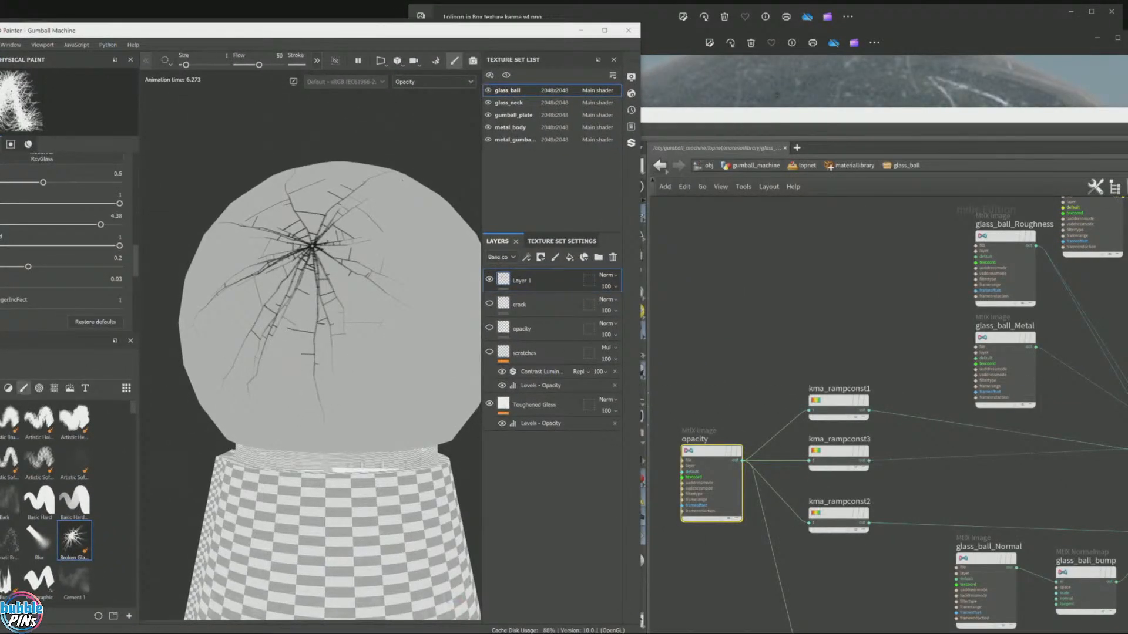
pyautogui.press('F1')
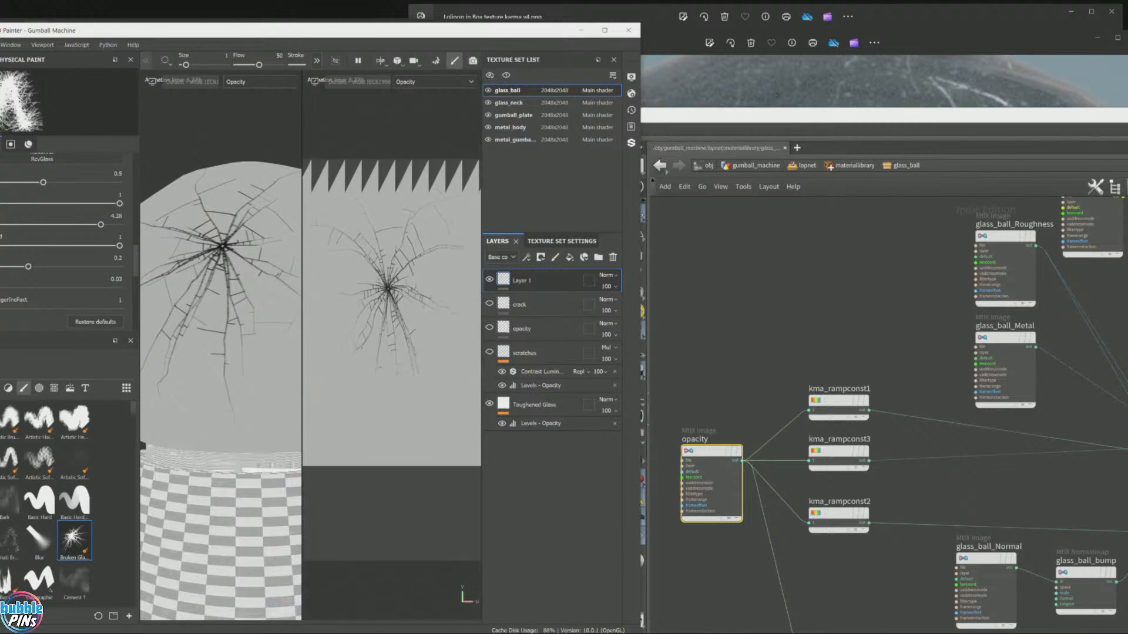
# Step: Return to Houdini, maximize its window and widen the node network pane beside the viewport
pyautogui.moveTo(708, 115)
pyautogui.mouseDown()
pyautogui.moveTo(706, 37)
pyautogui.moveTo(571, 38)
pyautogui.mouseUp()
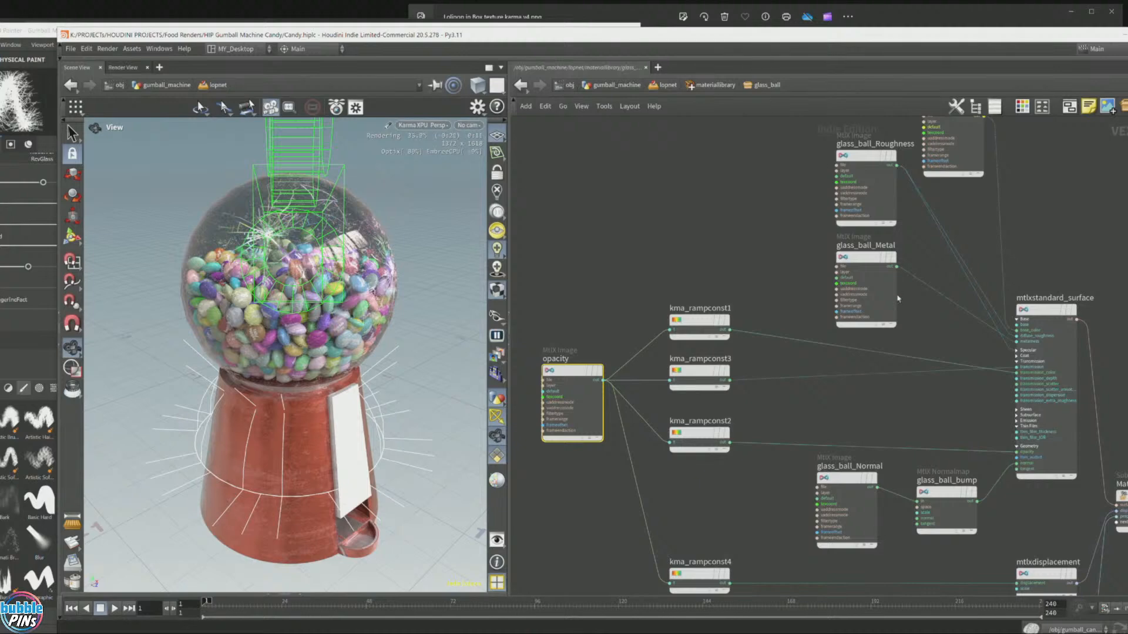
pyautogui.moveTo(988, 37); pyautogui.dragTo(941, 54)
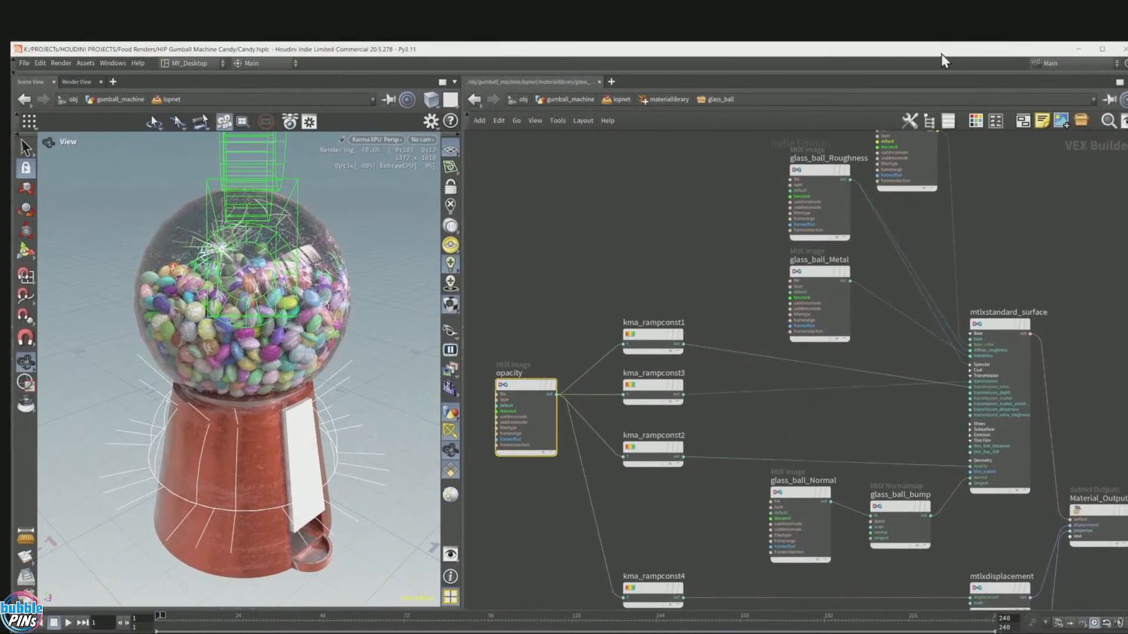
pyautogui.doubleClick(941, 54)
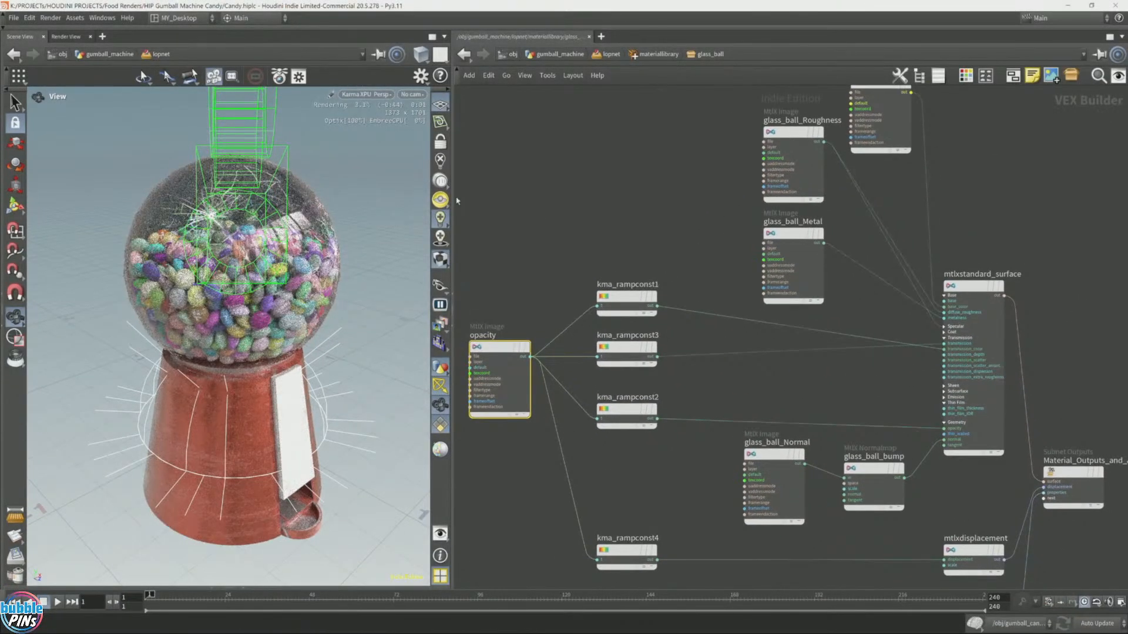
pyautogui.moveTo(456, 201); pyautogui.dragTo(315, 203)
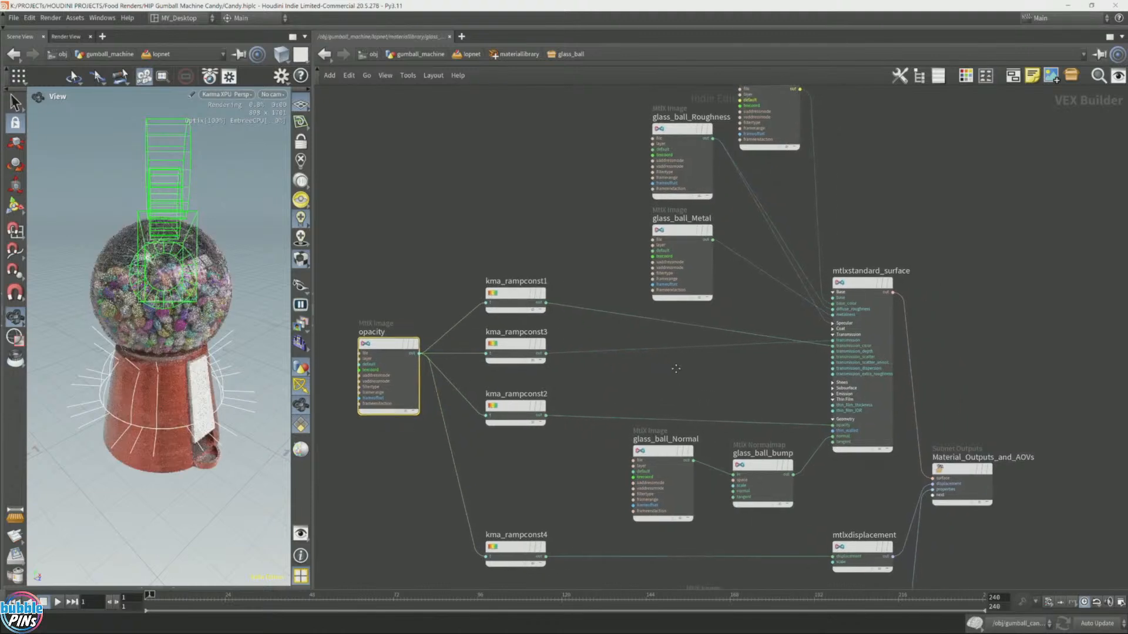
# Step: Show the kma_rampconst1 node's parameters and resize their overlay so the mtlxstandard_surface inputs stay uncovered
pyautogui.scroll(2, 755, 361)
pyautogui.moveTo(756, 363); pyautogui.dragTo(864, 379, button='middle')
pyautogui.click(600, 325)
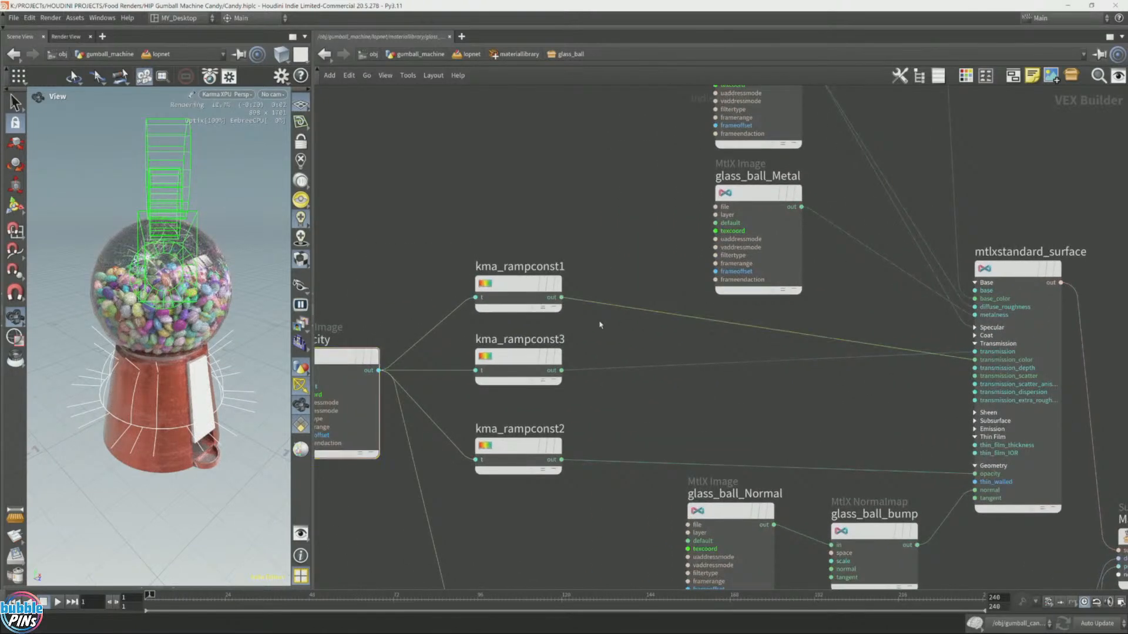
pyautogui.click(532, 305)
pyautogui.press('p')
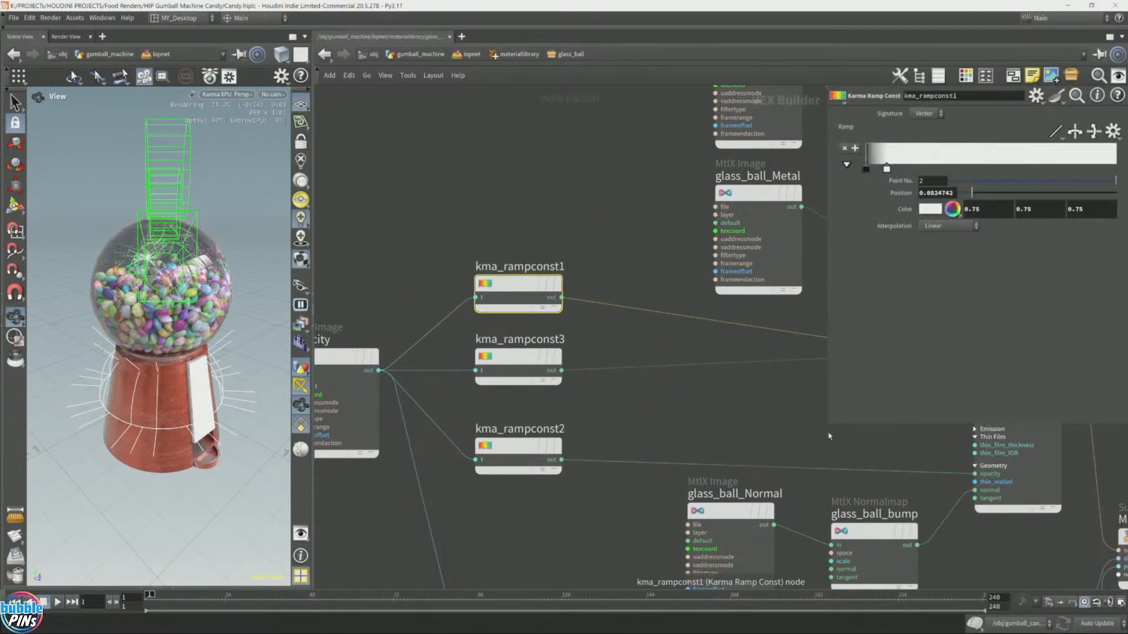
pyautogui.moveTo(827, 427); pyautogui.dragTo(808, 255)
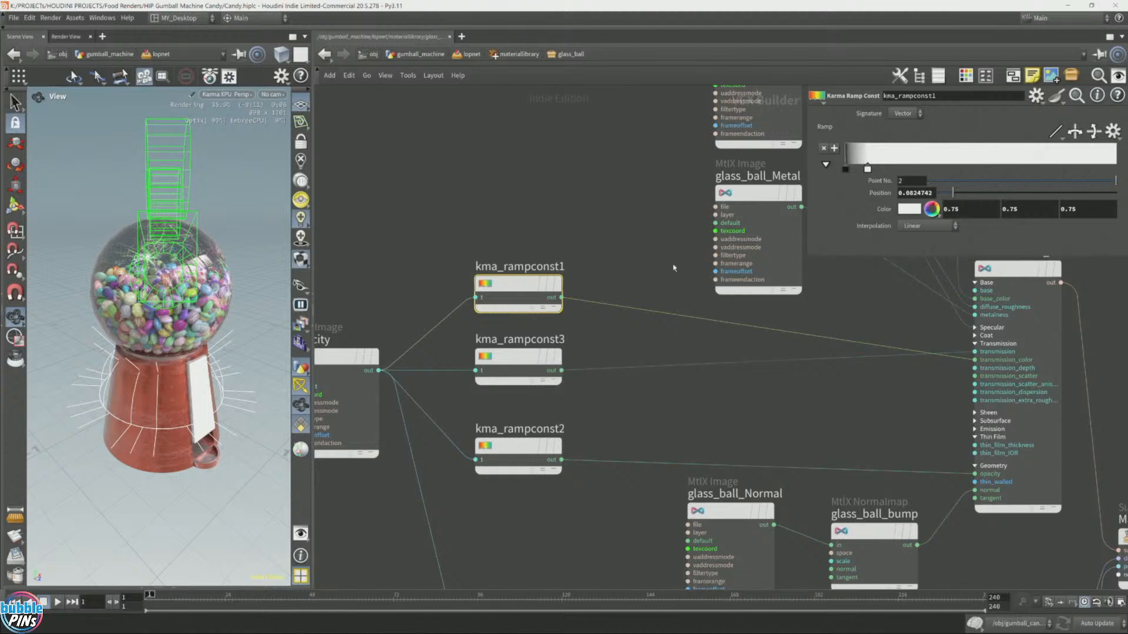
# Step: Examine the rendered cracks on the glass globe up close in the Karma viewport
pyautogui.moveTo(570, 225); pyautogui.dragTo(633, 339, button='middle')
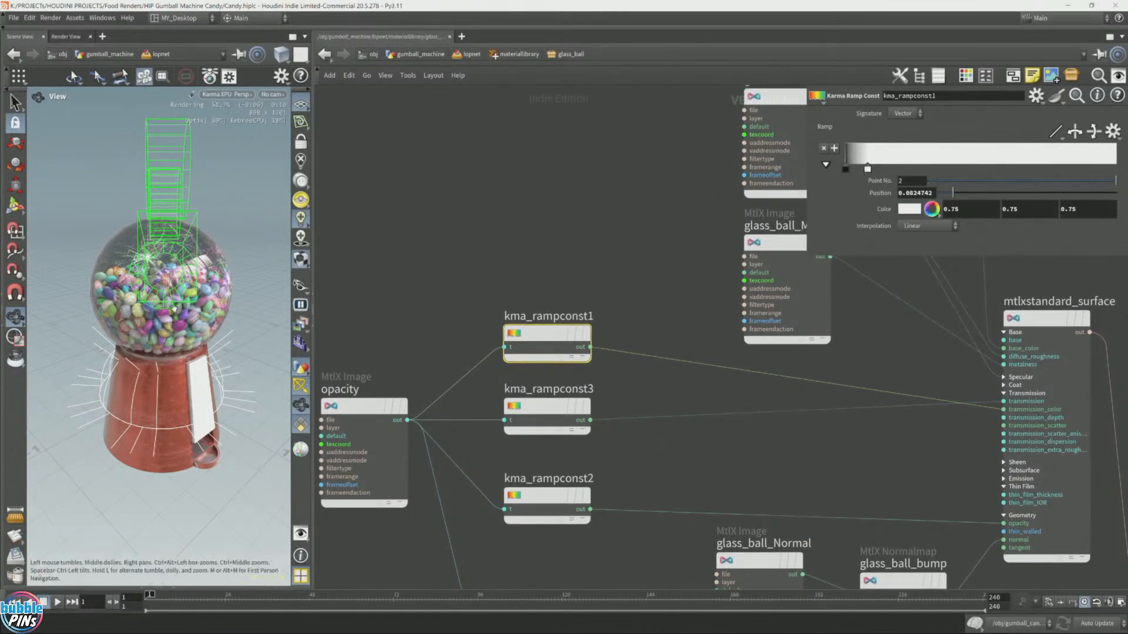
pyautogui.moveTo(140, 255); pyautogui.dragTo(181, 249)
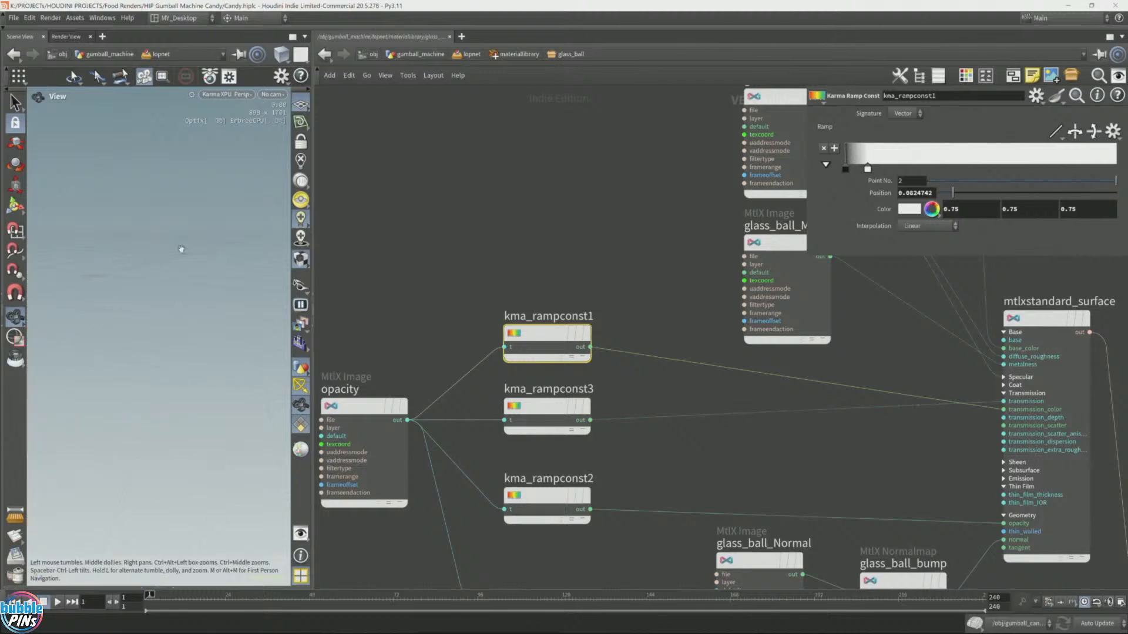
pyautogui.press('h')
pyautogui.scroll(8, 176, 323)
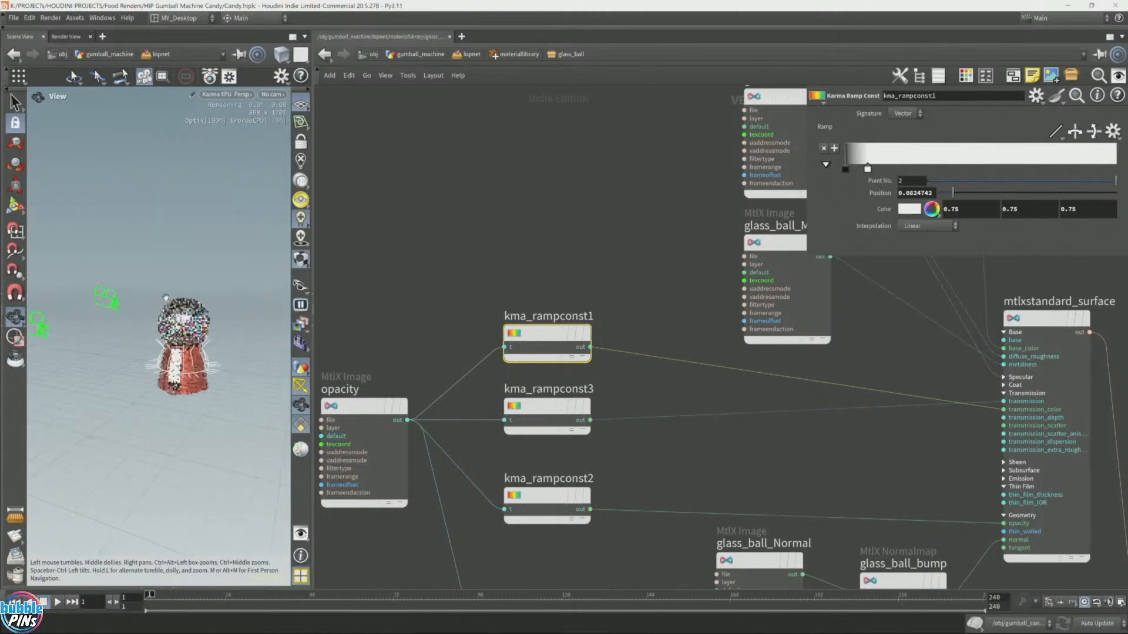
pyautogui.scroll(5, 135, 314)
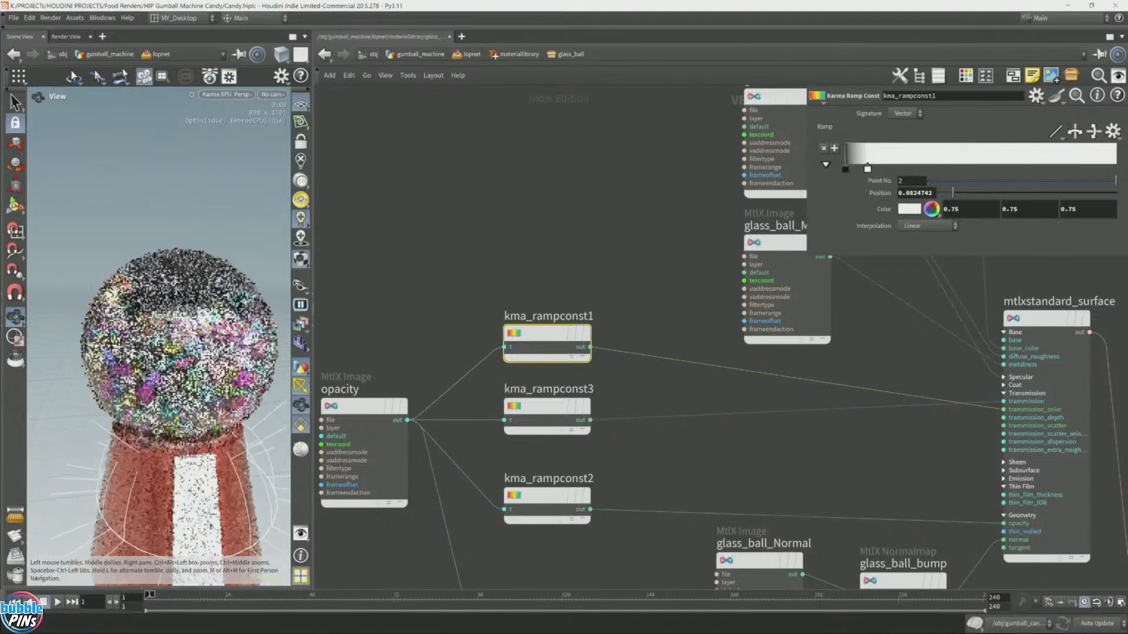
pyautogui.scroll(5, 118, 301)
pyautogui.scroll(-3, 176, 297)
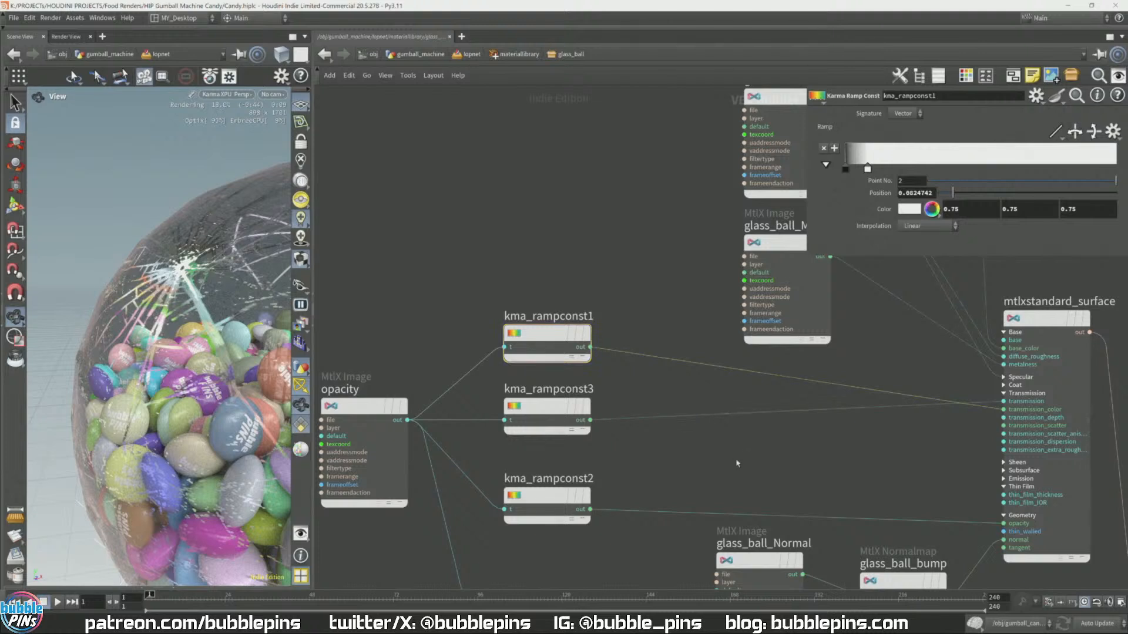
# Step: Inspect the color ramps of kma_rampconst3 and kma_rampconst2 and compare them with the rendered globe
pyautogui.click(537, 430)
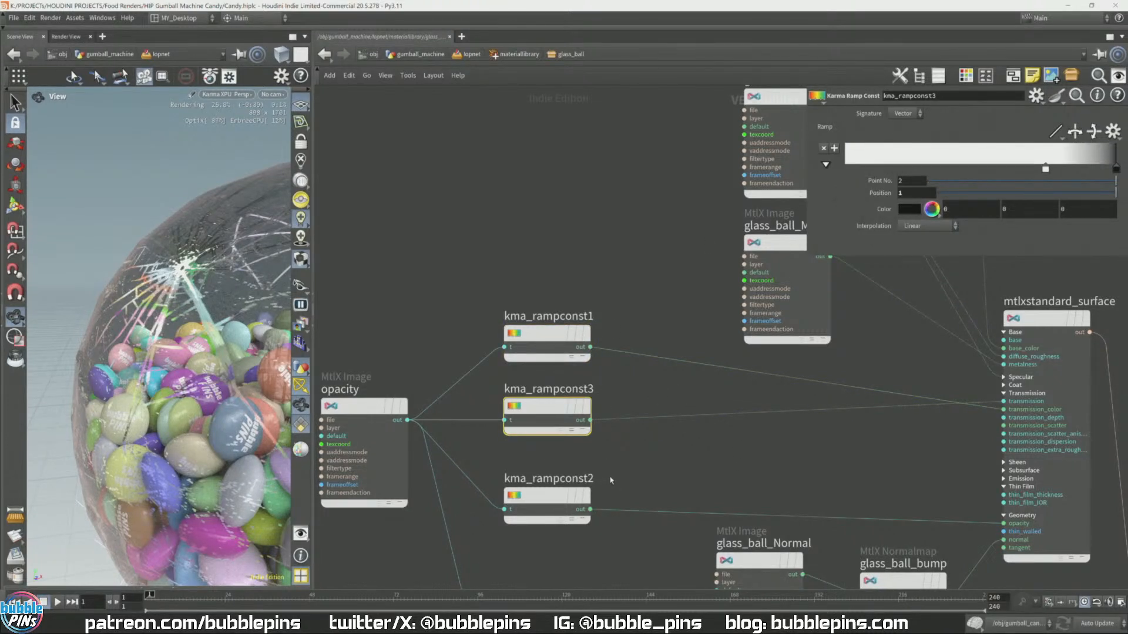
pyautogui.click(582, 513)
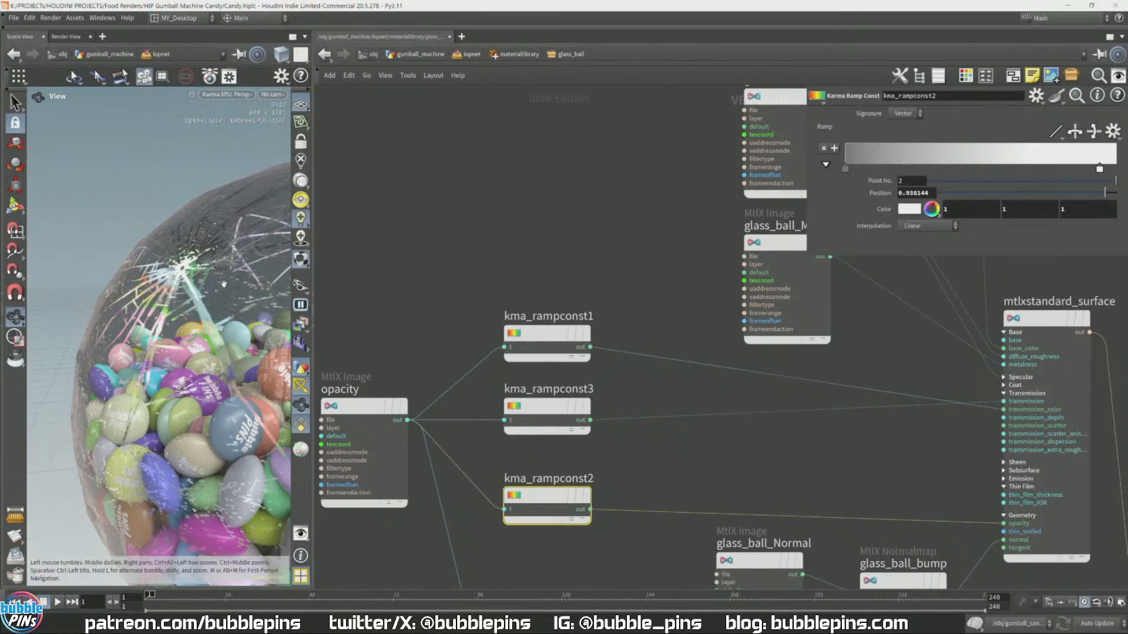
pyautogui.scroll(-5, 224, 284)
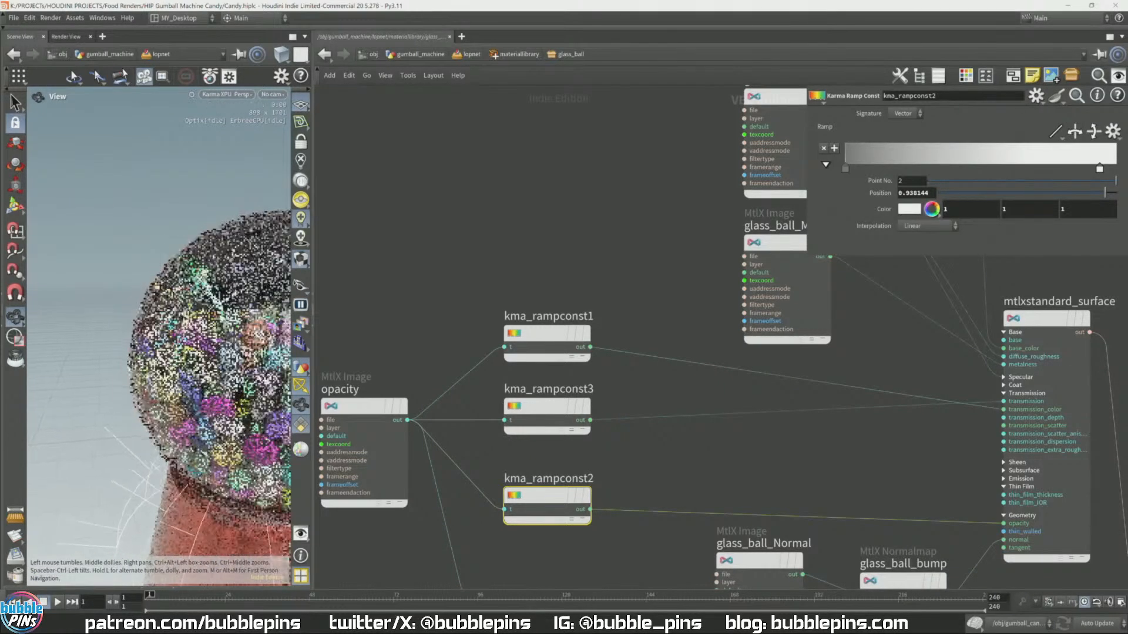
pyautogui.scroll(2, 224, 284)
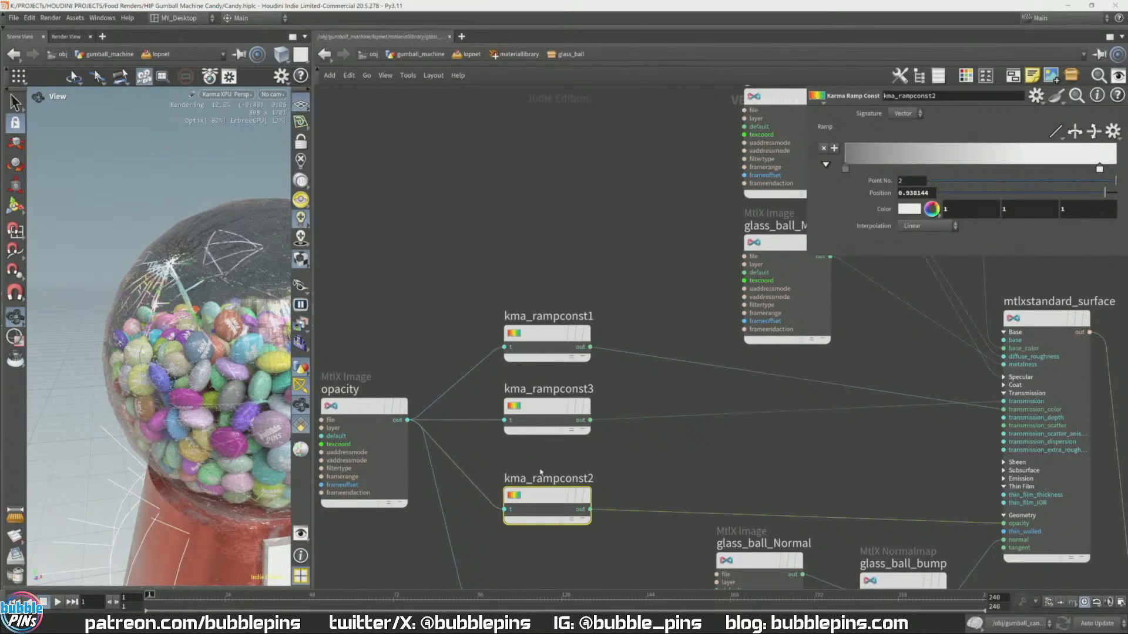
# Step: Rename the kma_rampconst2 node as opacity and disconnect it from the mtlxstandard_surface opacity input
pyautogui.doubleClick(564, 480)
pyautogui.write('opacity')
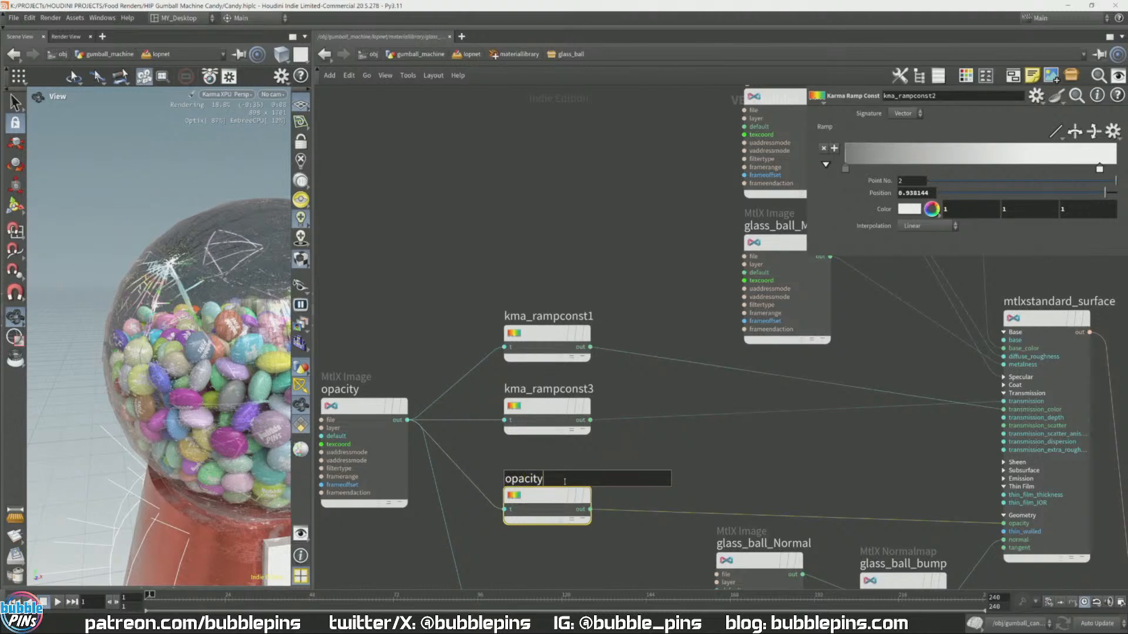
pyautogui.press('Return')
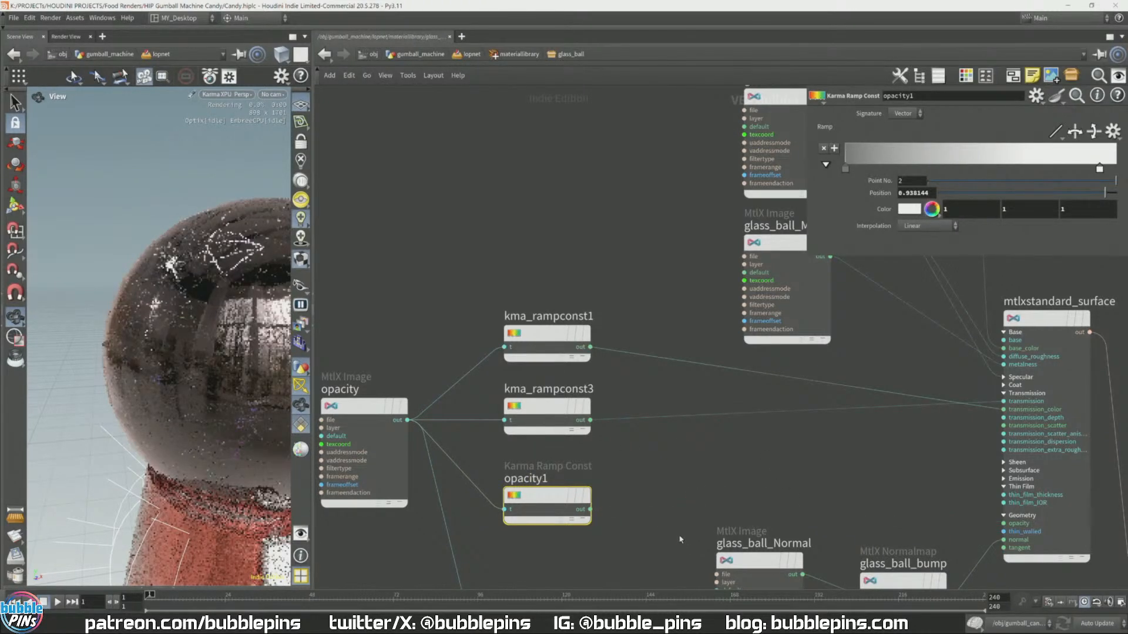
# Step: Set the Geometry opacity color of mtlxstandard_surface to a uniform 0.099
pyautogui.click(1048, 318)
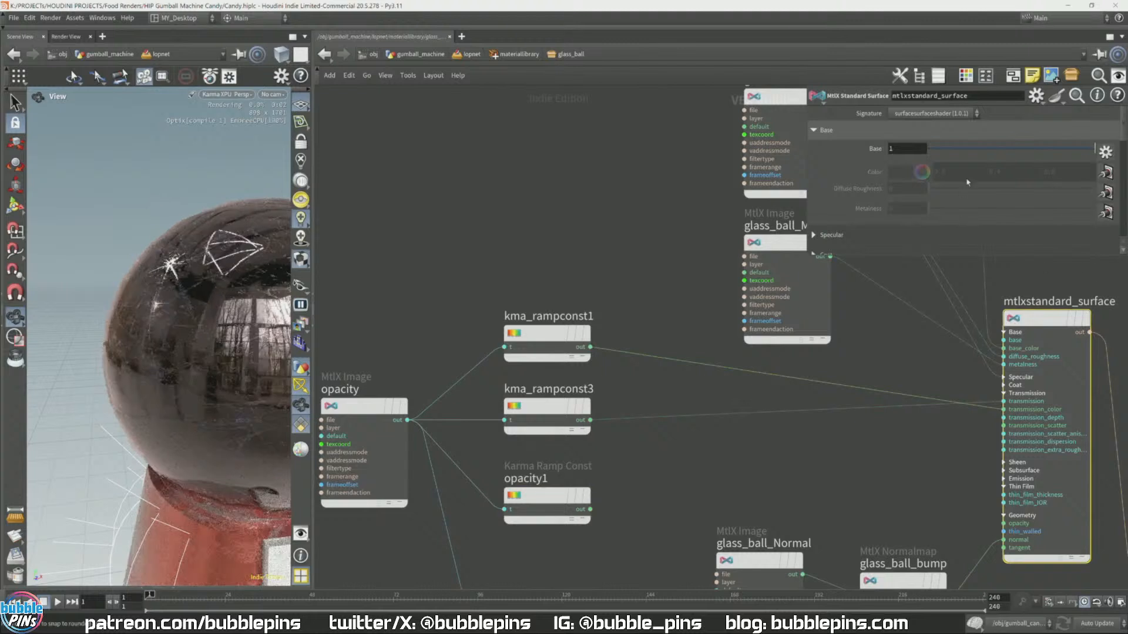
pyautogui.moveTo(873, 258); pyautogui.dragTo(872, 358)
pyautogui.scroll(-3, 932, 264)
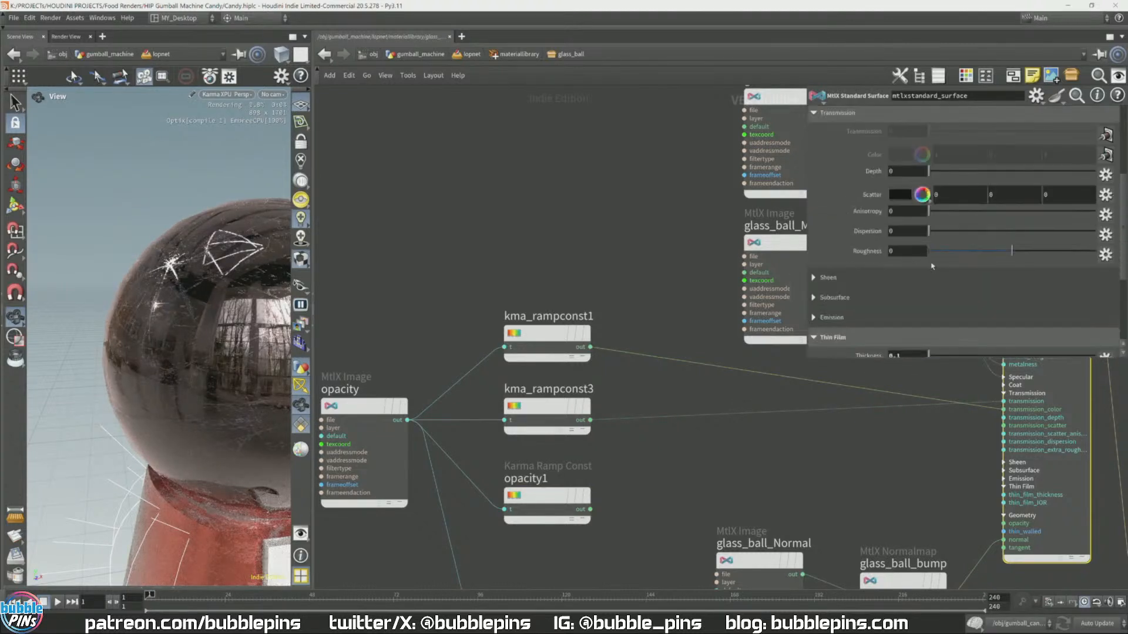
pyautogui.scroll(-1, 910, 293)
pyautogui.scroll(-2, 911, 291)
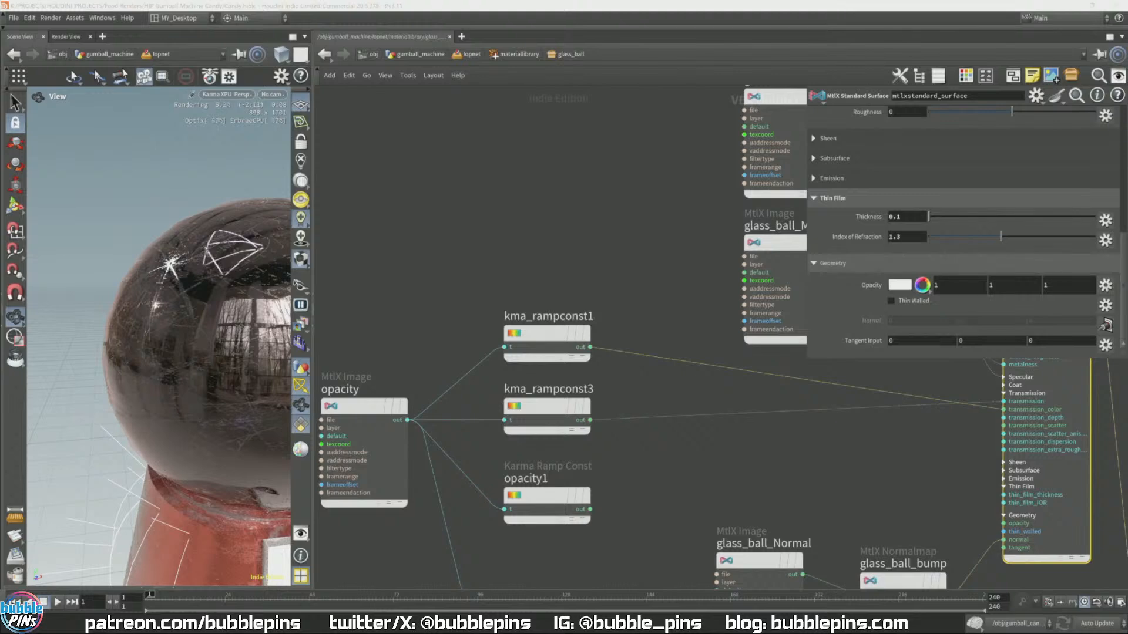
pyautogui.click(899, 285)
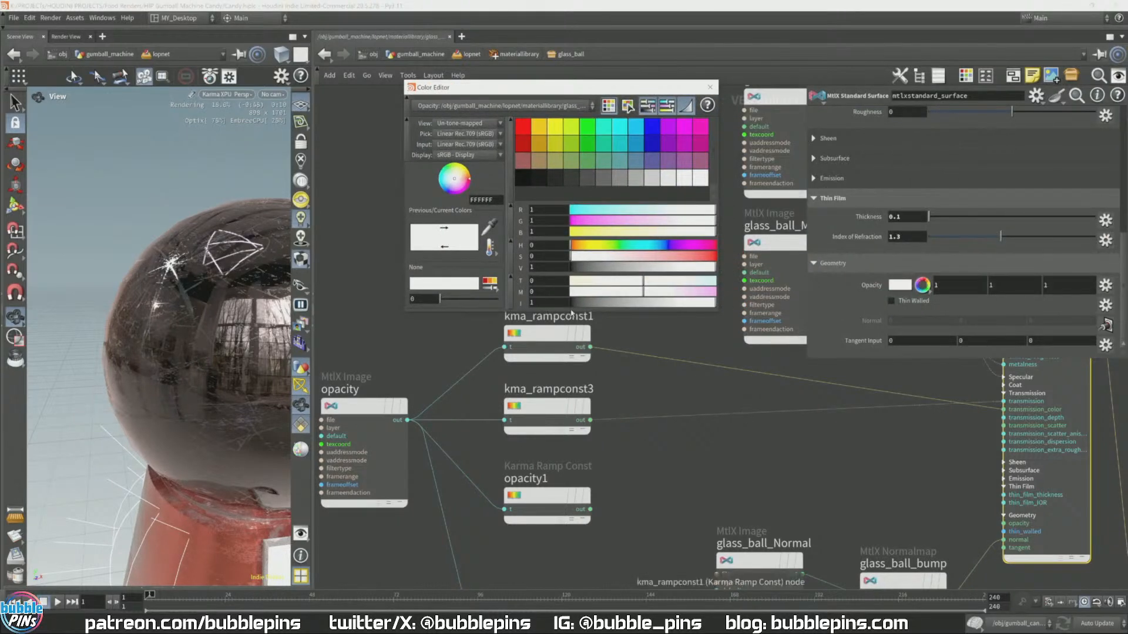
pyautogui.click(586, 304)
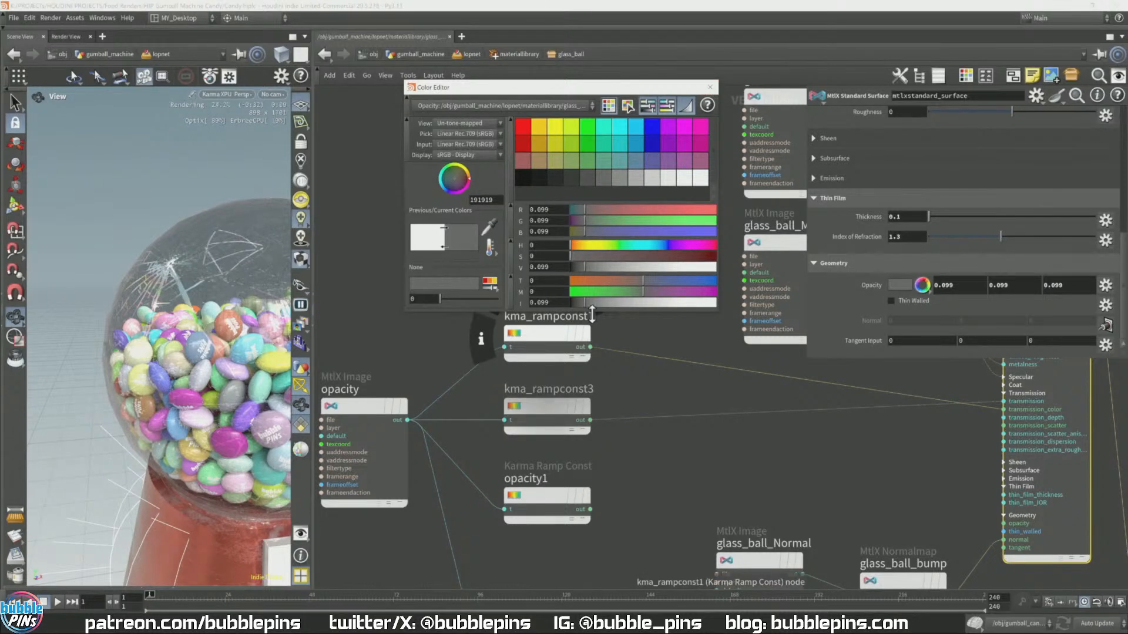
# Step: Check the more transparent globe, restore the surface opacity to 1 and close the color editor
pyautogui.moveTo(212, 481); pyautogui.dragTo(201, 450)
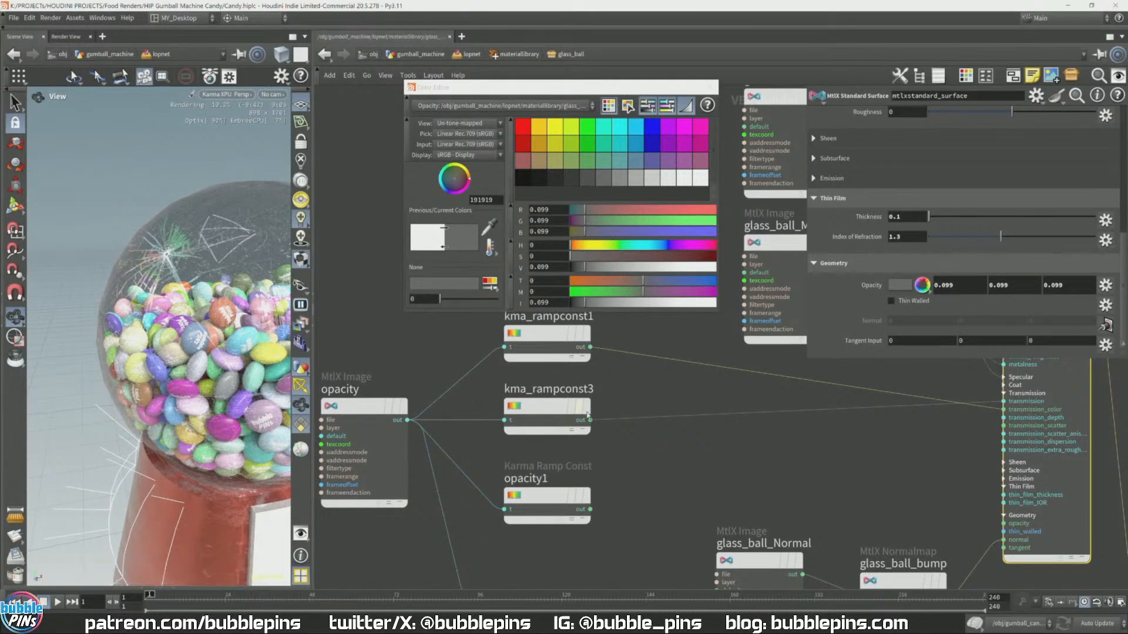
pyautogui.click(714, 302)
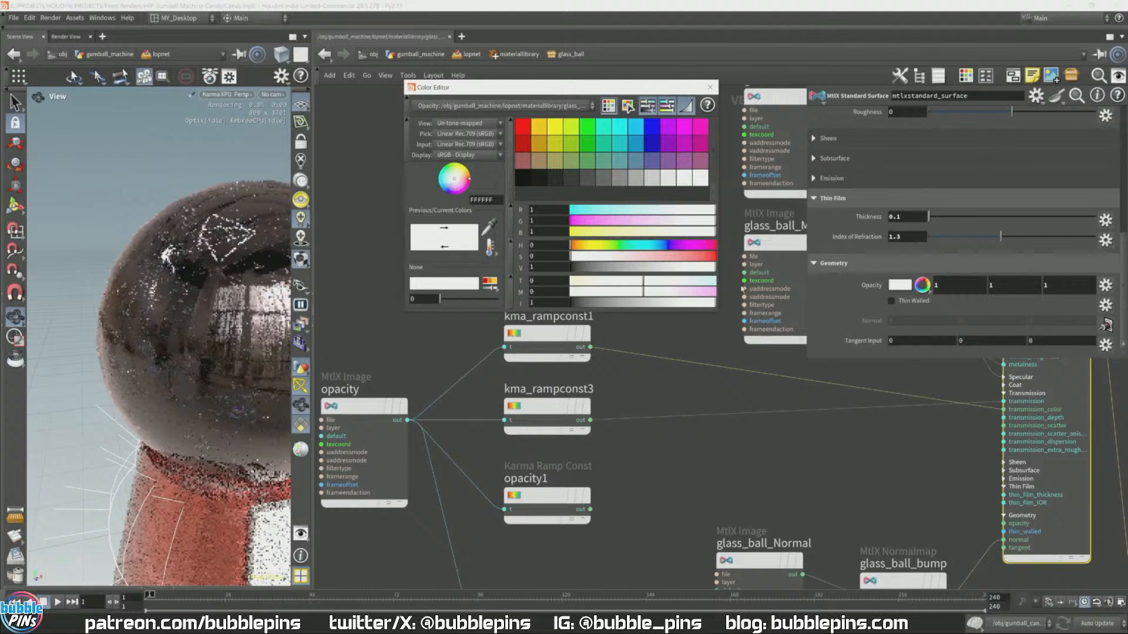
pyautogui.click(710, 87)
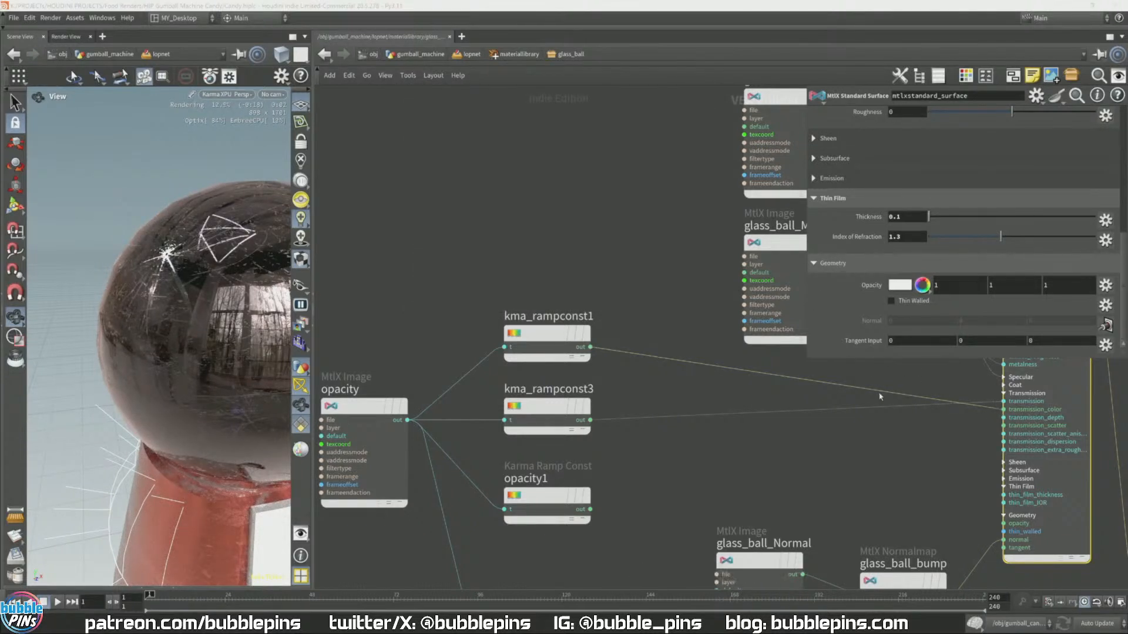
# Step: Reverse the kma_rampconst3 ramp so it runs from black at position 0 to white
pyautogui.click(549, 411)
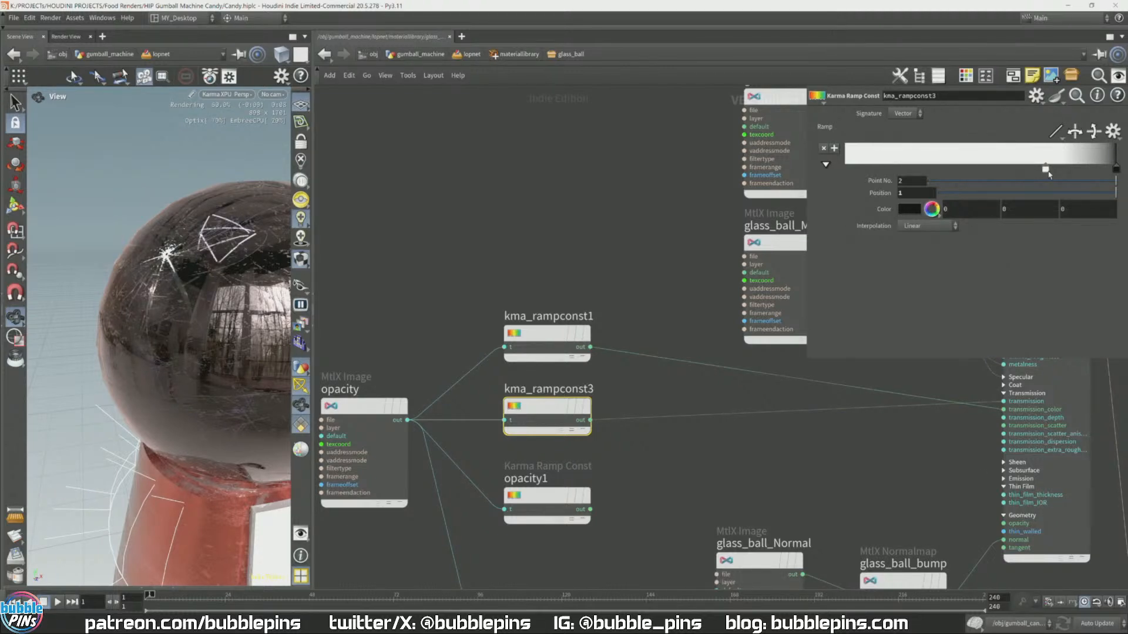
pyautogui.moveTo(1048, 174)
pyautogui.mouseDown()
pyautogui.moveTo(1100, 172)
pyautogui.moveTo(1046, 171)
pyautogui.mouseUp()
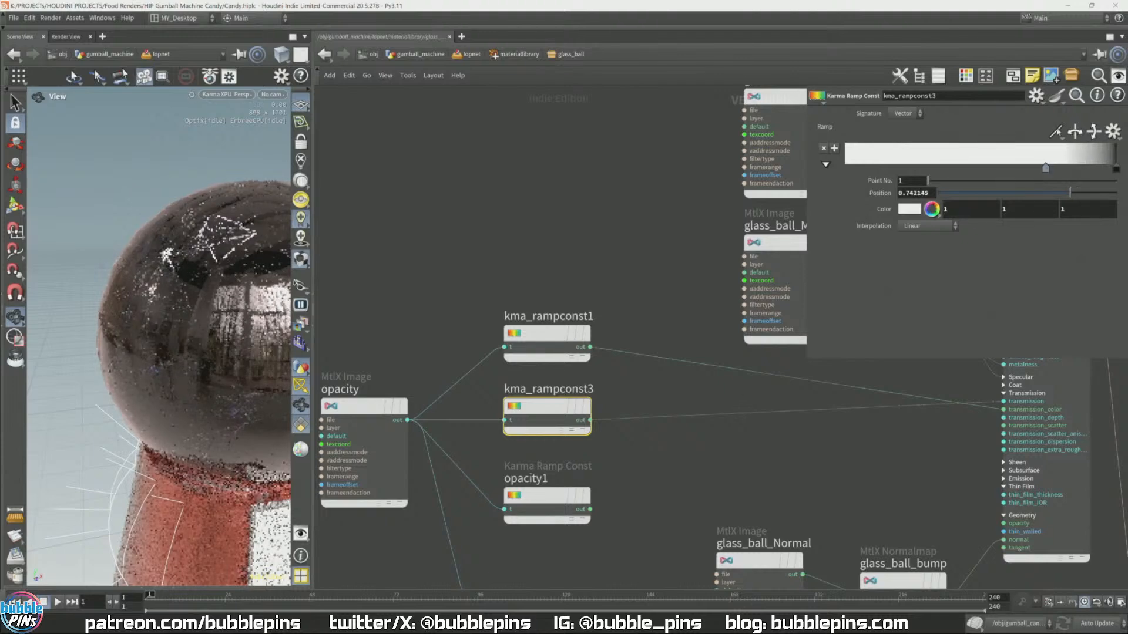
pyautogui.click(1076, 131)
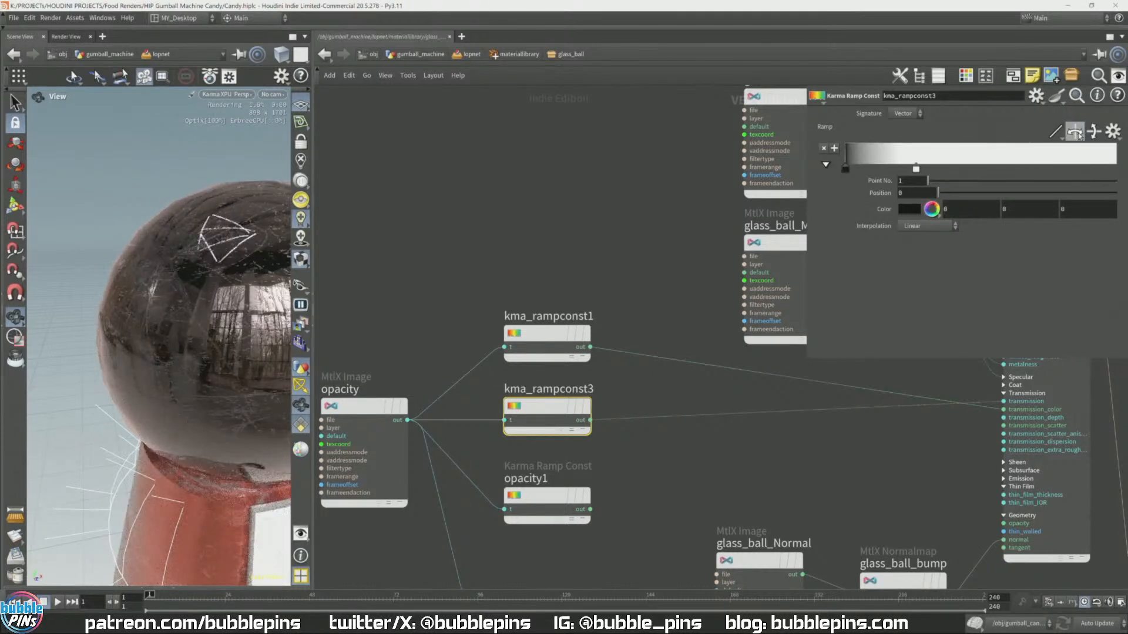
pyautogui.click(1076, 133)
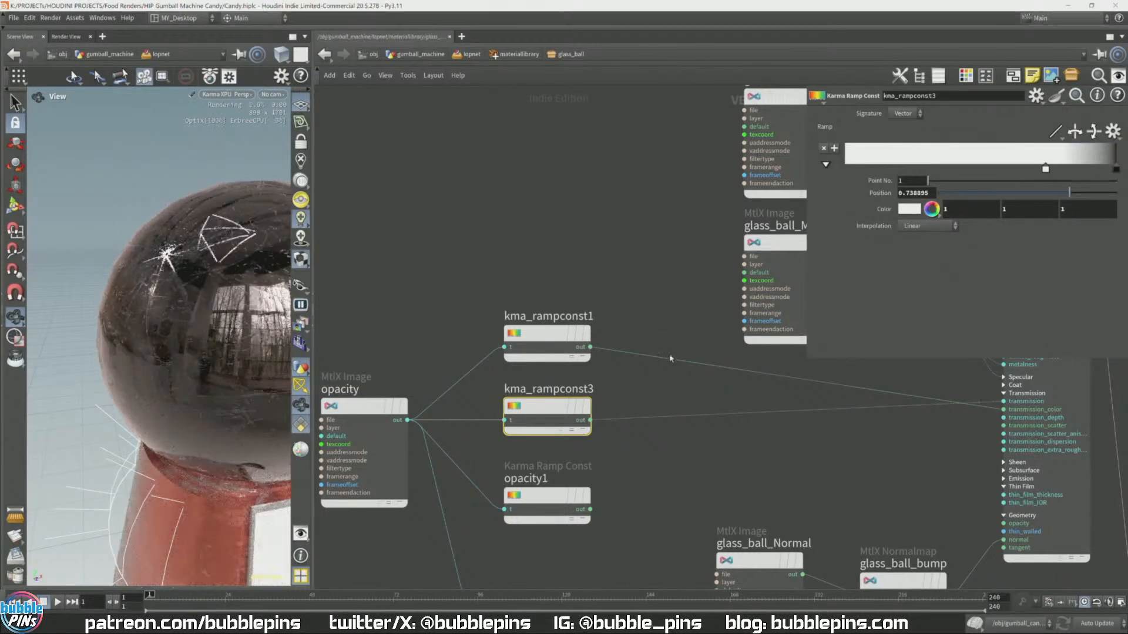
pyautogui.hotkey('ctrl', 'z')
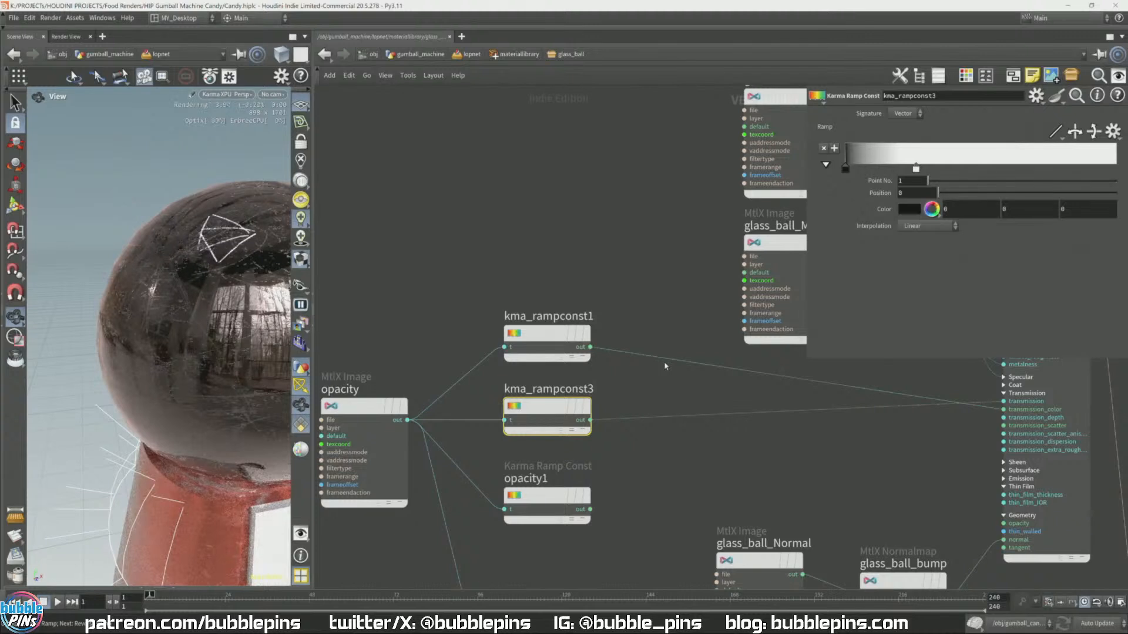
# Step: Undo the reversal of the kma_rampconst3 ramp
pyautogui.hotkey('ctrl', 'y')
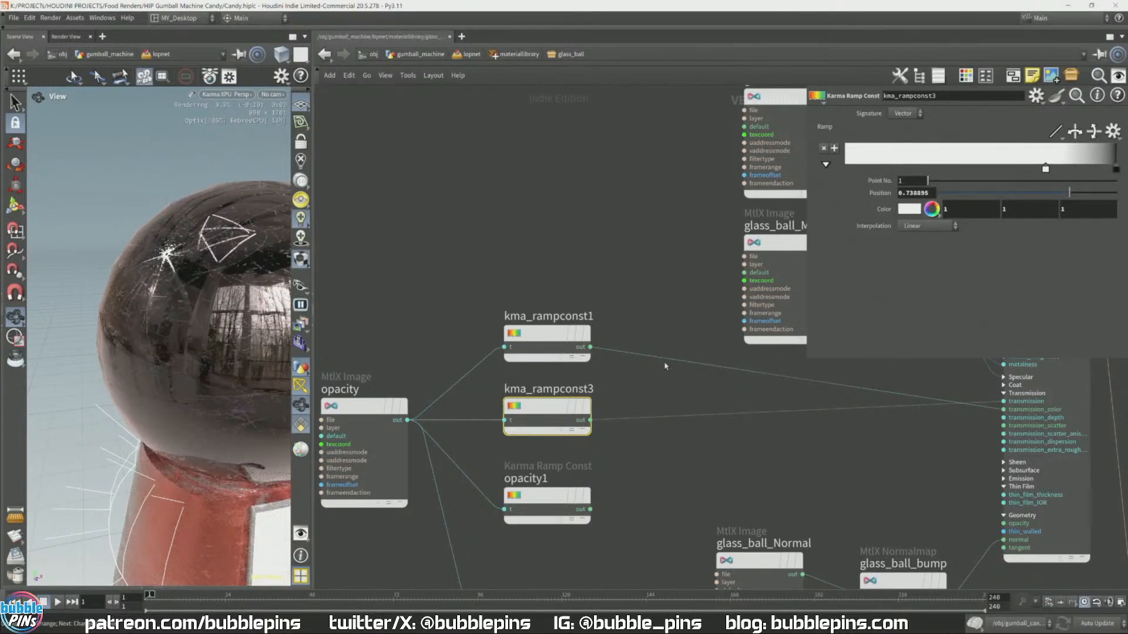
pyautogui.hotkey('ctrl', 'z')
# Step: Disconnect kma_rampconst1 from the surface's transmission_color input and check the whole globe in a widened viewport
pyautogui.press('y')
pyautogui.moveTo(653, 385); pyautogui.dragTo(684, 316)
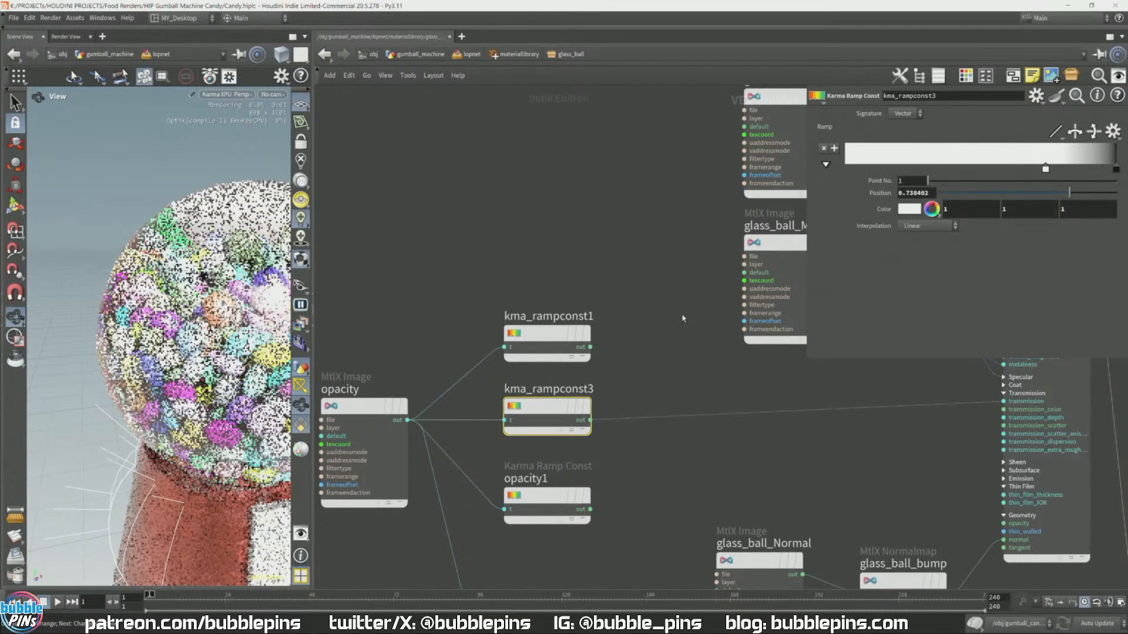
pyautogui.moveTo(313, 238); pyautogui.dragTo(454, 238)
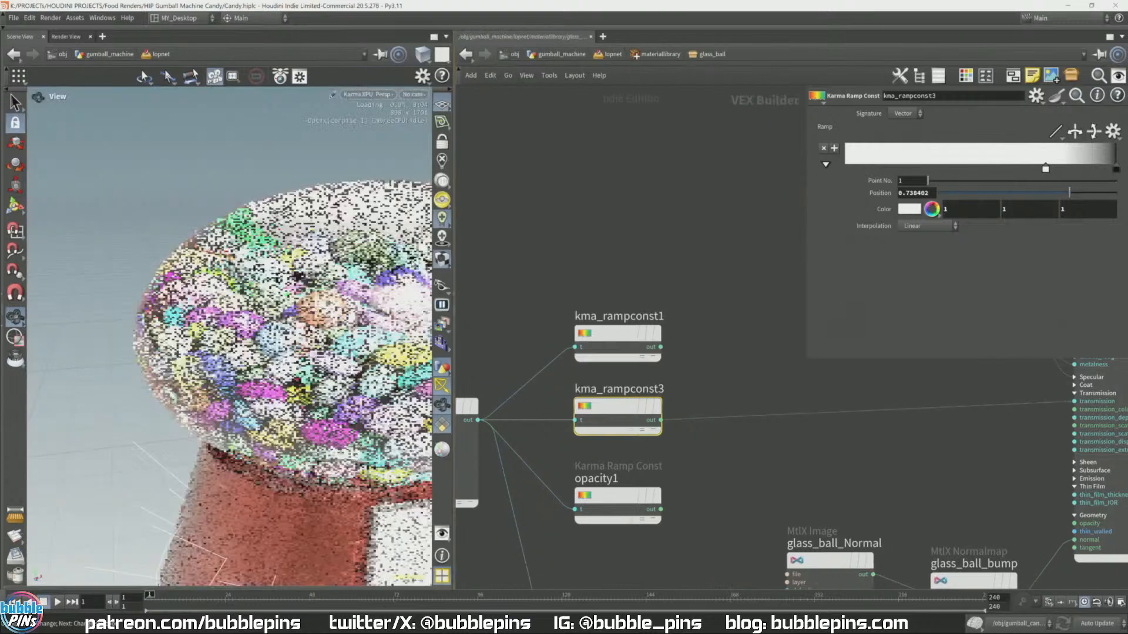
pyautogui.moveTo(327, 330); pyautogui.dragTo(273, 323)
pyautogui.scroll(-6, 279, 318)
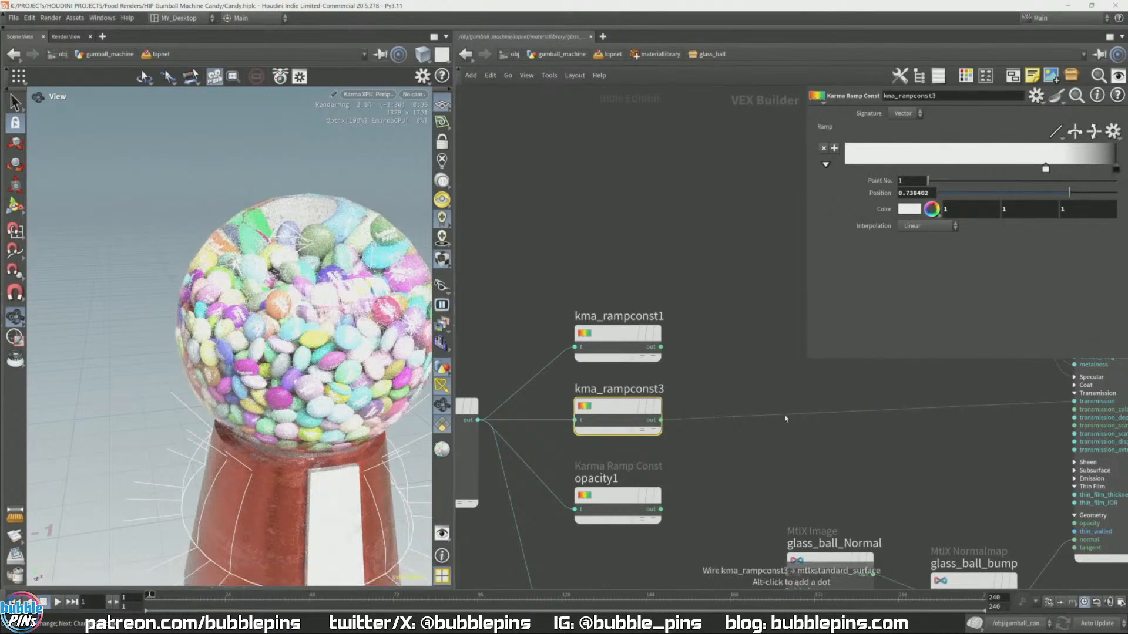
# Step: Connect opacity1 to the opacity input of mtlxstandard_surface and kma_rampconst1 to its transmission_color input
pyautogui.scroll(-3, 844, 452)
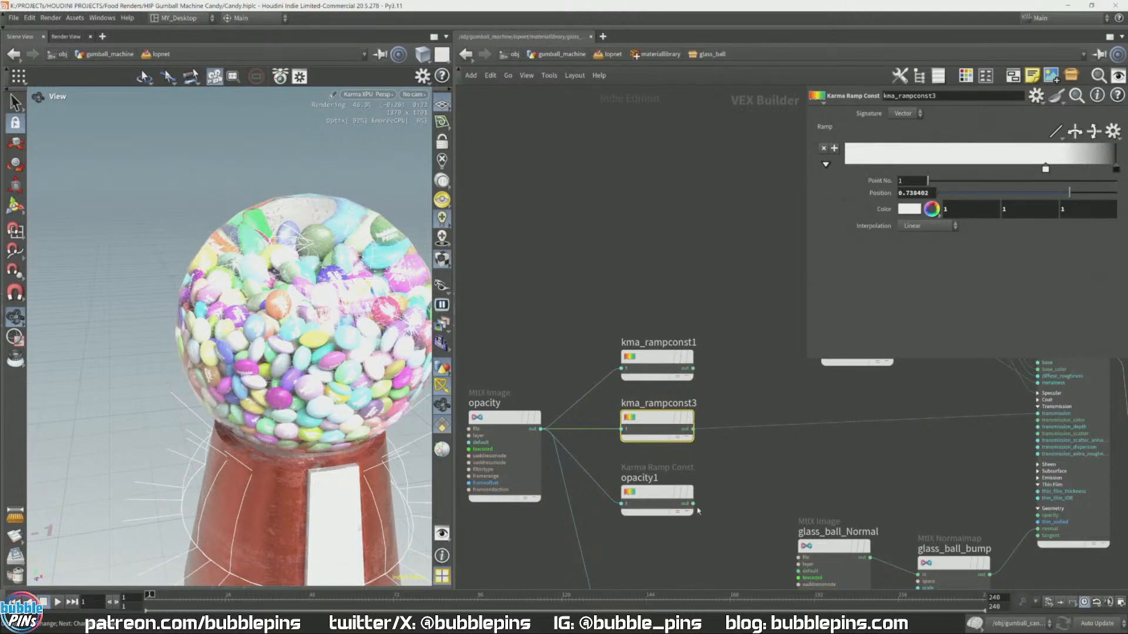
pyautogui.moveTo(693, 505); pyautogui.dragTo(1037, 515)
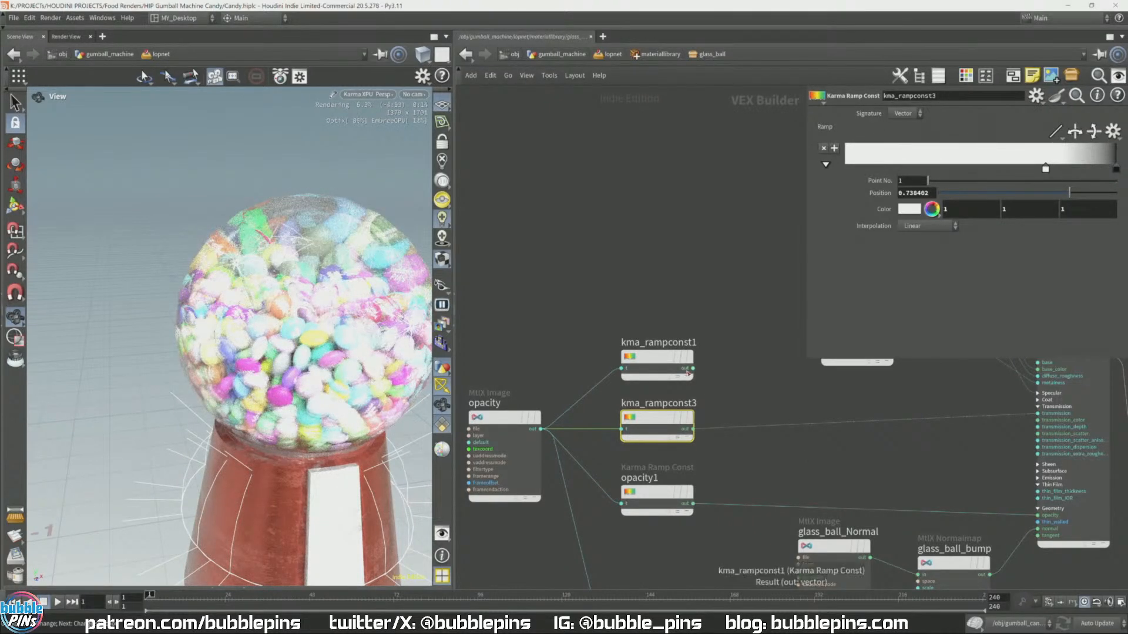
pyautogui.moveTo(282, 364); pyautogui.dragTo(257, 336)
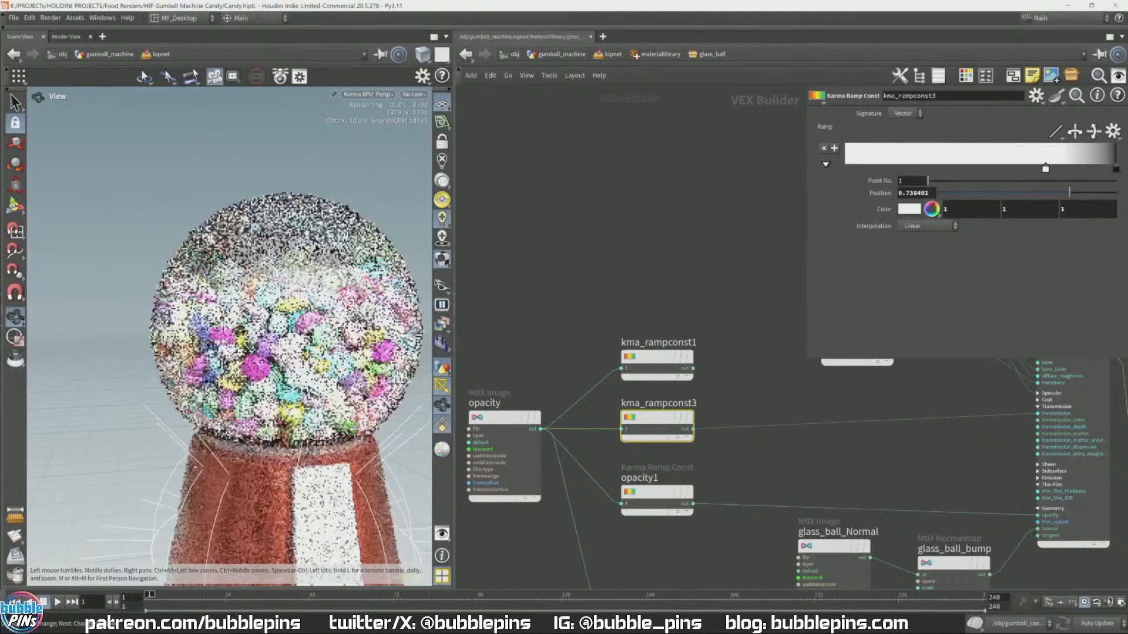
pyautogui.click(693, 368)
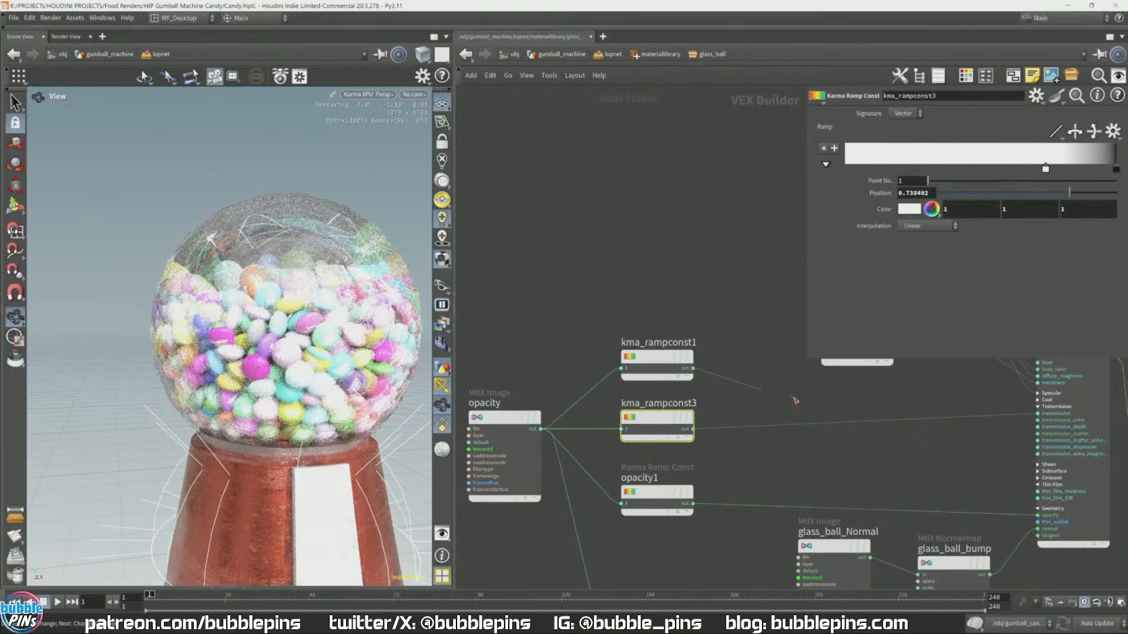
pyautogui.click(1035, 421)
# Step: Disconnect kma_rampconst3 from the transmission input of mtlxstandard_surface
pyautogui.moveTo(647, 418)
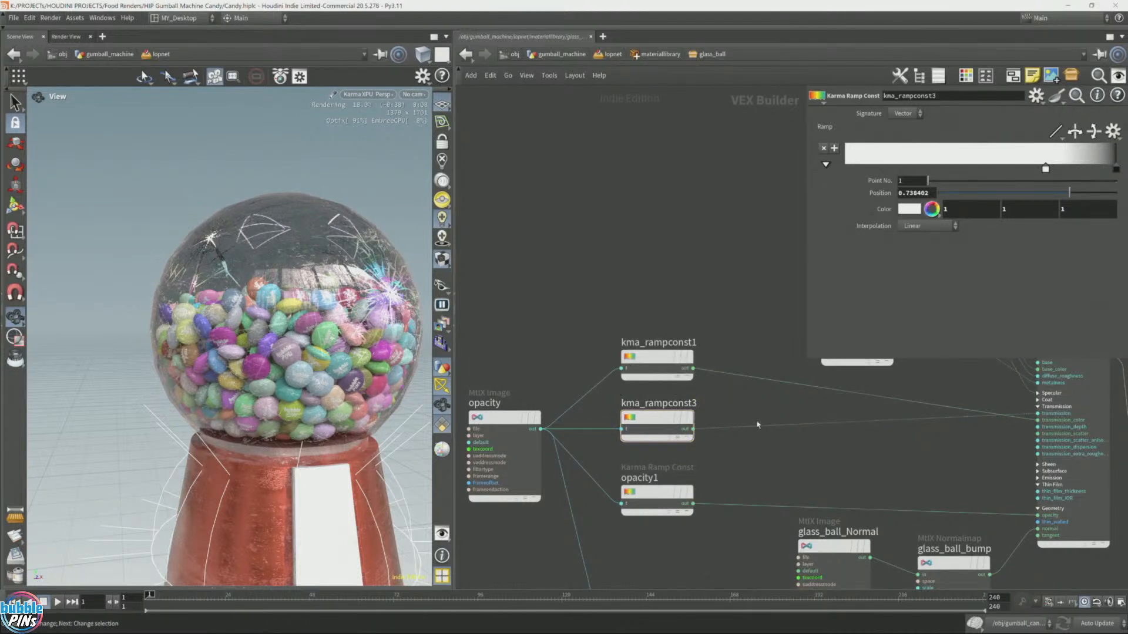
pyautogui.click(652, 422)
pyautogui.press('y')
pyautogui.moveTo(784, 414); pyautogui.dragTo(790, 465)
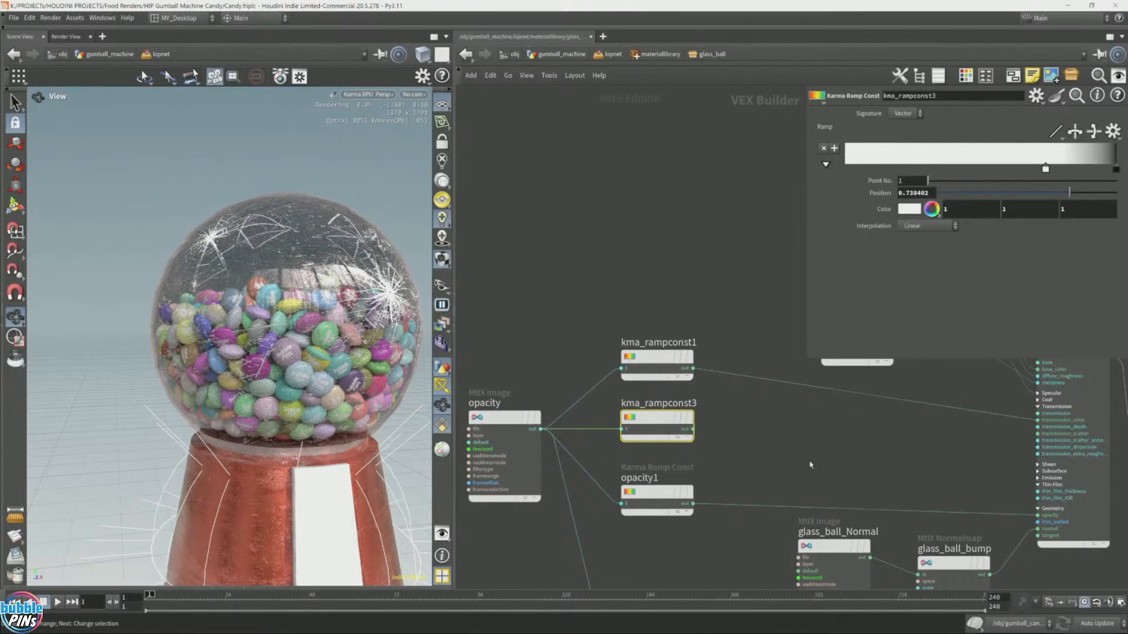
# Step: Review the kma_rampconst1 ramp and the surface's transmission settings, and disconnect kma_rampconst1 from transmission_color
pyautogui.click(655, 356)
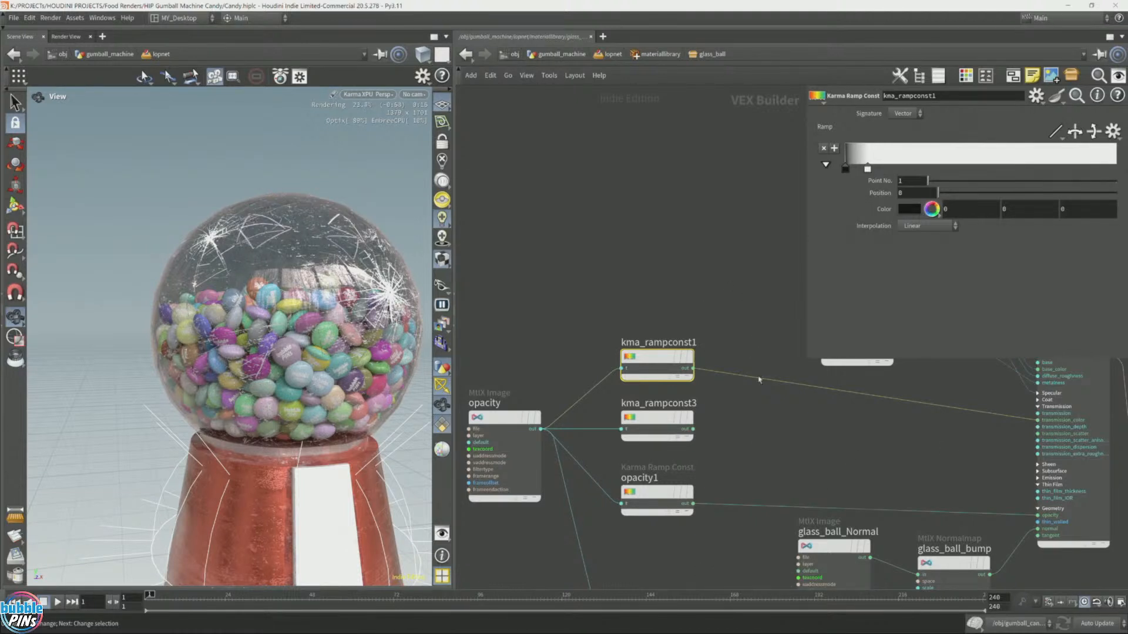
pyautogui.click(1083, 419)
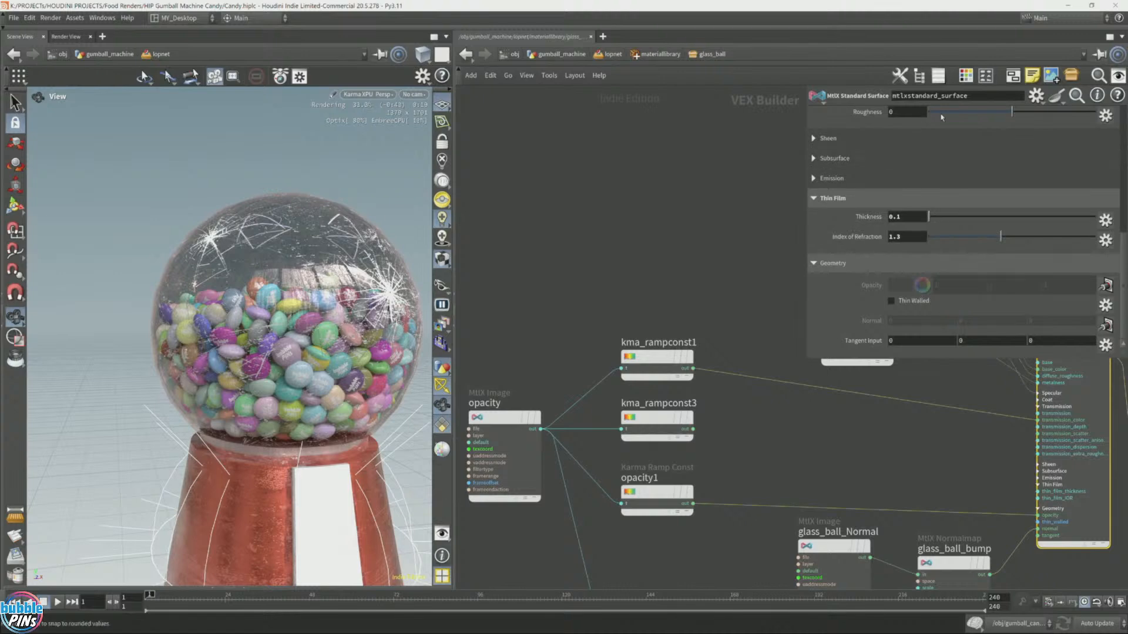
pyautogui.scroll(3, 848, 235)
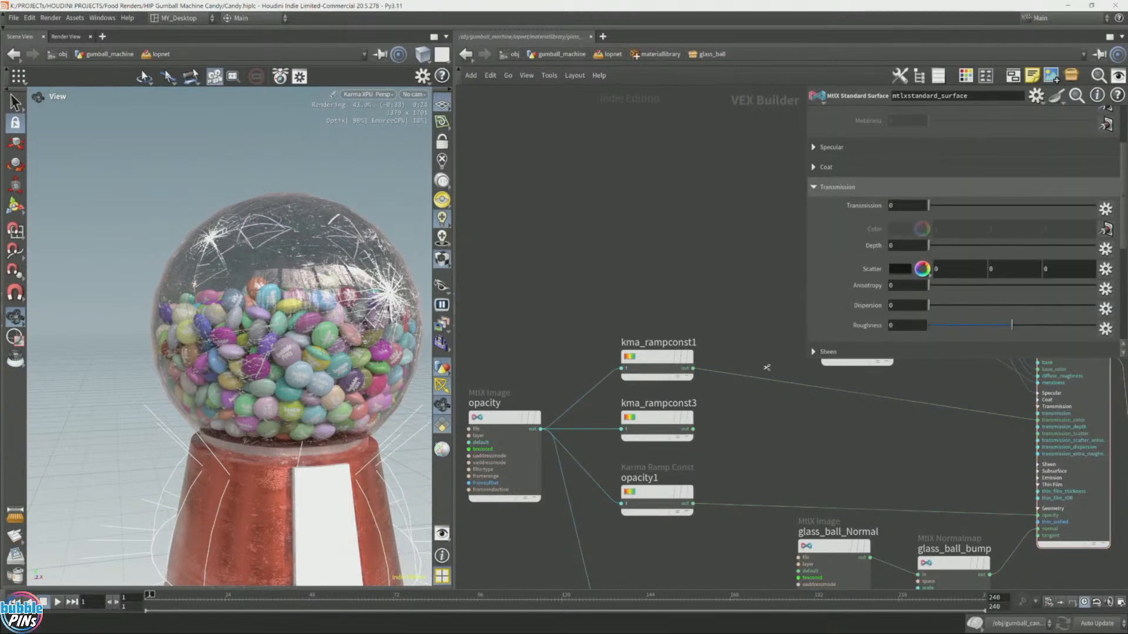
pyautogui.press('y')
pyautogui.moveTo(765, 367); pyautogui.dragTo(770, 397)
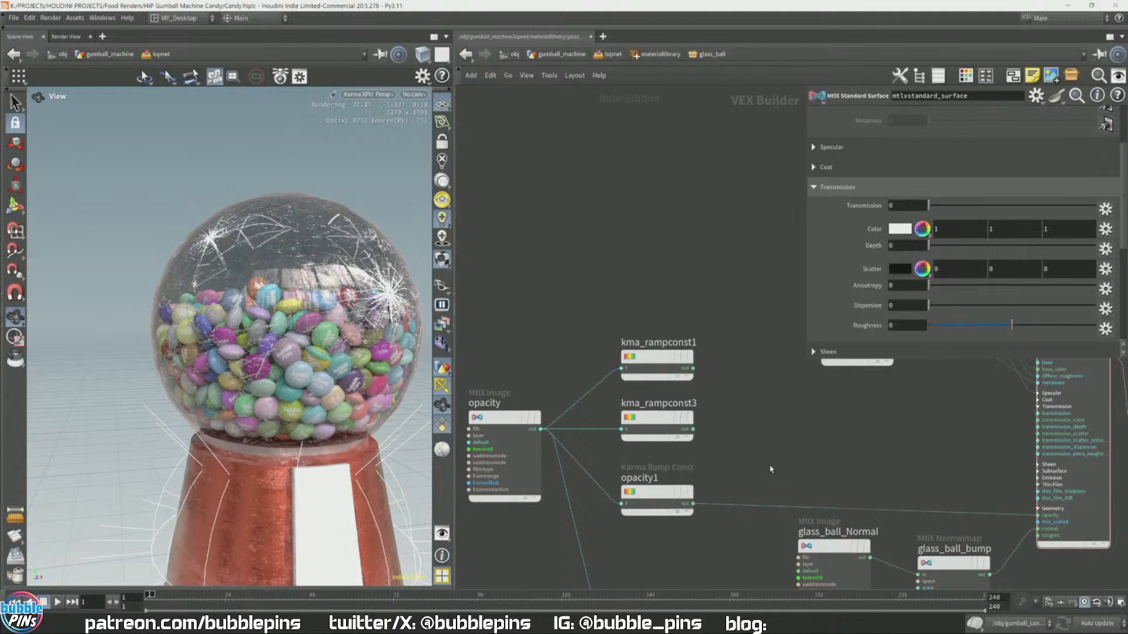
# Step: Compare the viewport render with the Gumball Machine karma CLOSEUP.png image in the photo viewer, and move that window off the workspace
pyautogui.moveTo(231, 241); pyautogui.dragTo(194, 235)
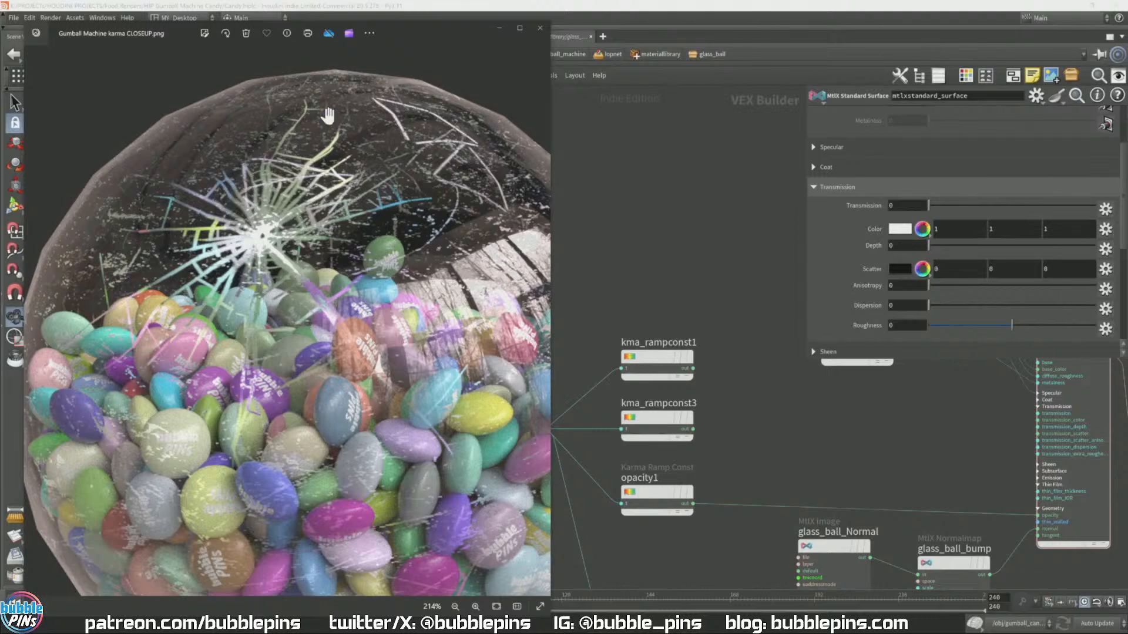
pyautogui.click(409, 21)
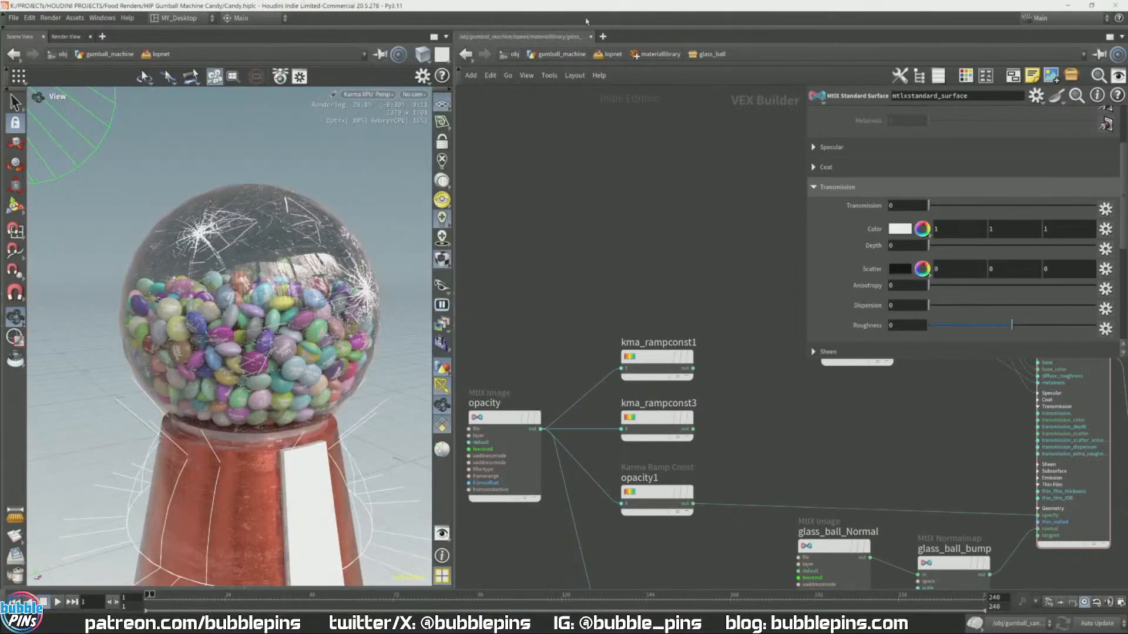
pyautogui.hotkey('alt', 'Tab')
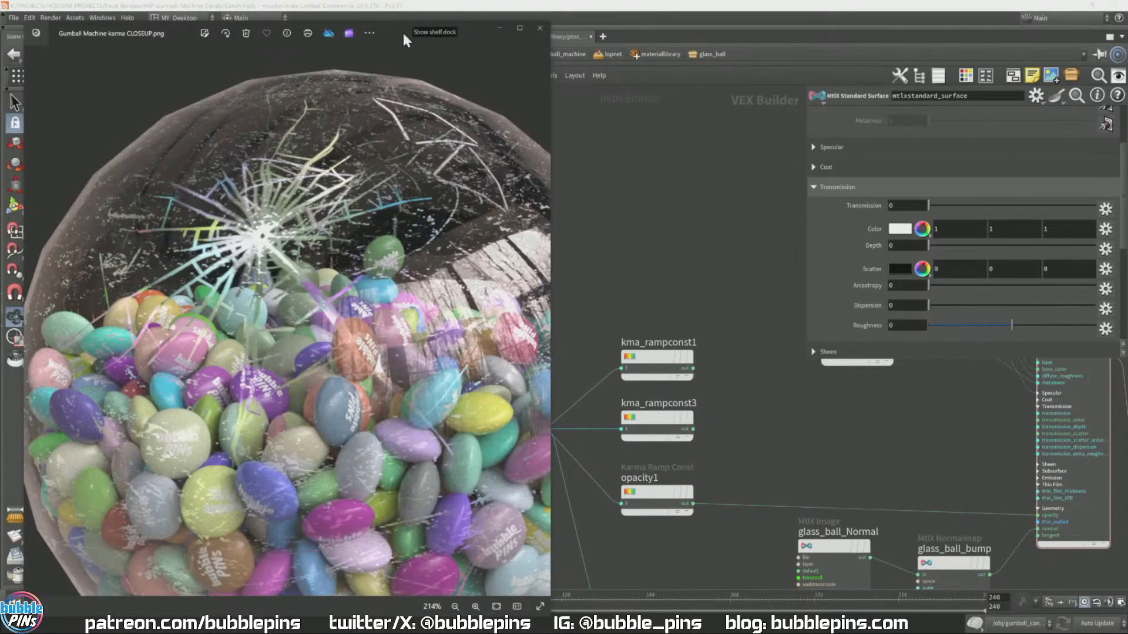
pyautogui.moveTo(402, 30); pyautogui.dragTo(840, 38)
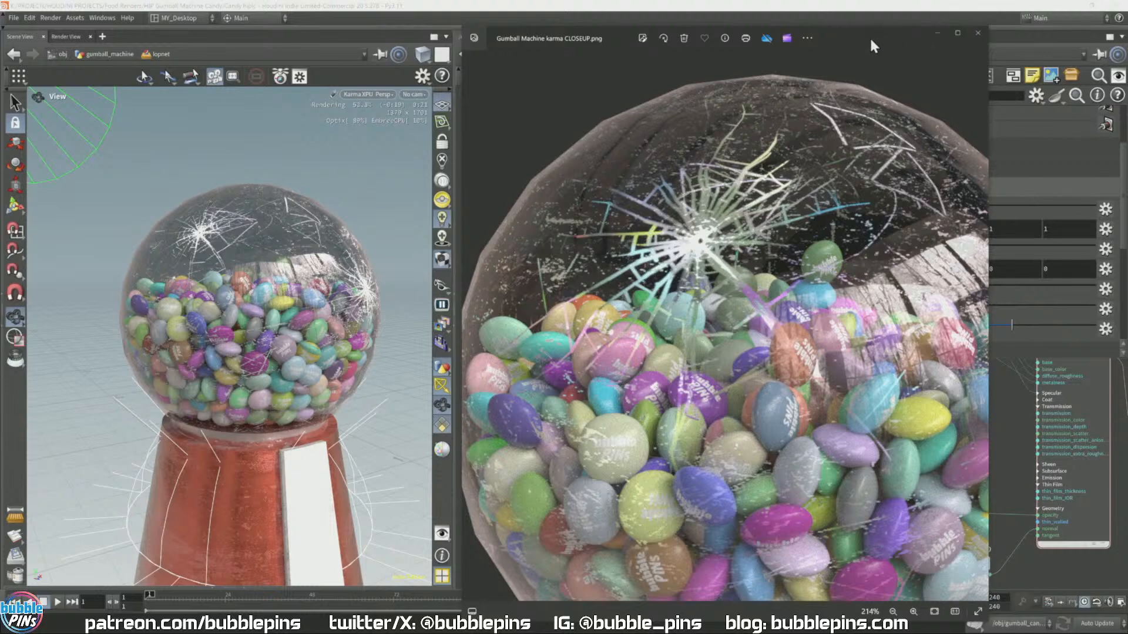
pyautogui.moveTo(871, 38); pyautogui.dragTo(1127, 142)
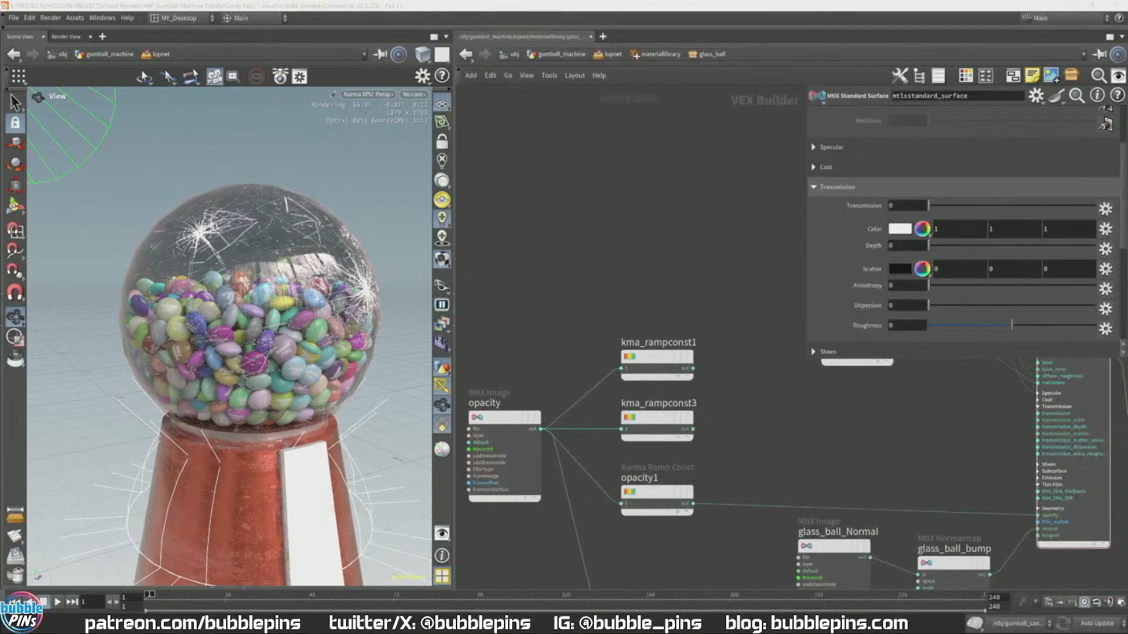
# Step: Reconnect kma_rampconst1 to transmission_color and kma_rampconst3 to transmission on mtlxstandard_surface
pyautogui.click(693, 368)
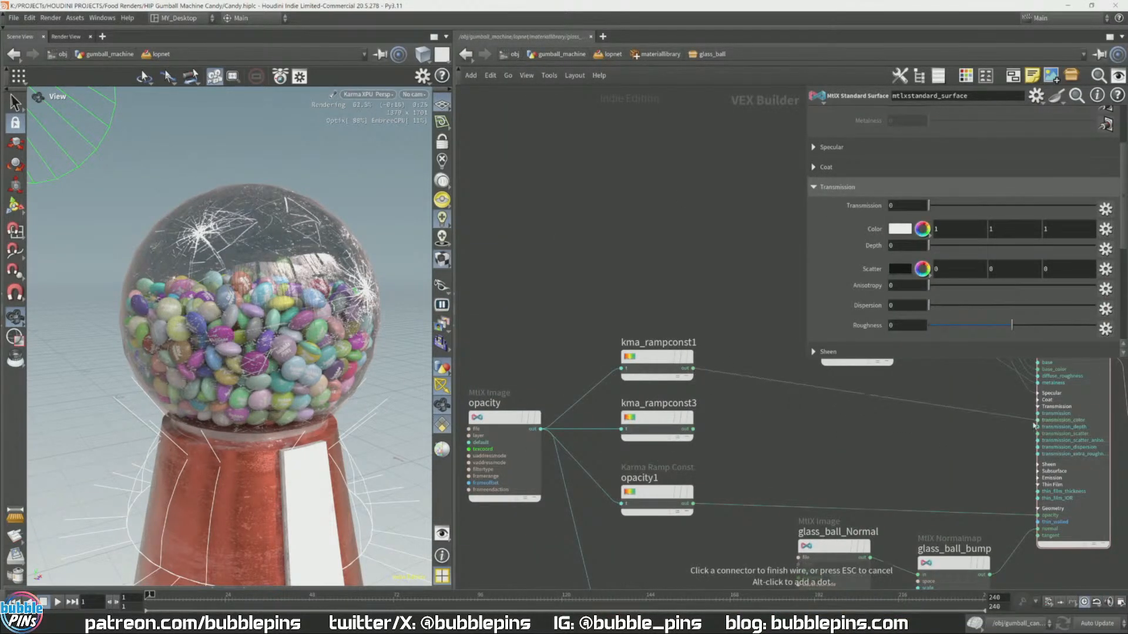
pyautogui.click(1038, 420)
pyautogui.click(693, 429)
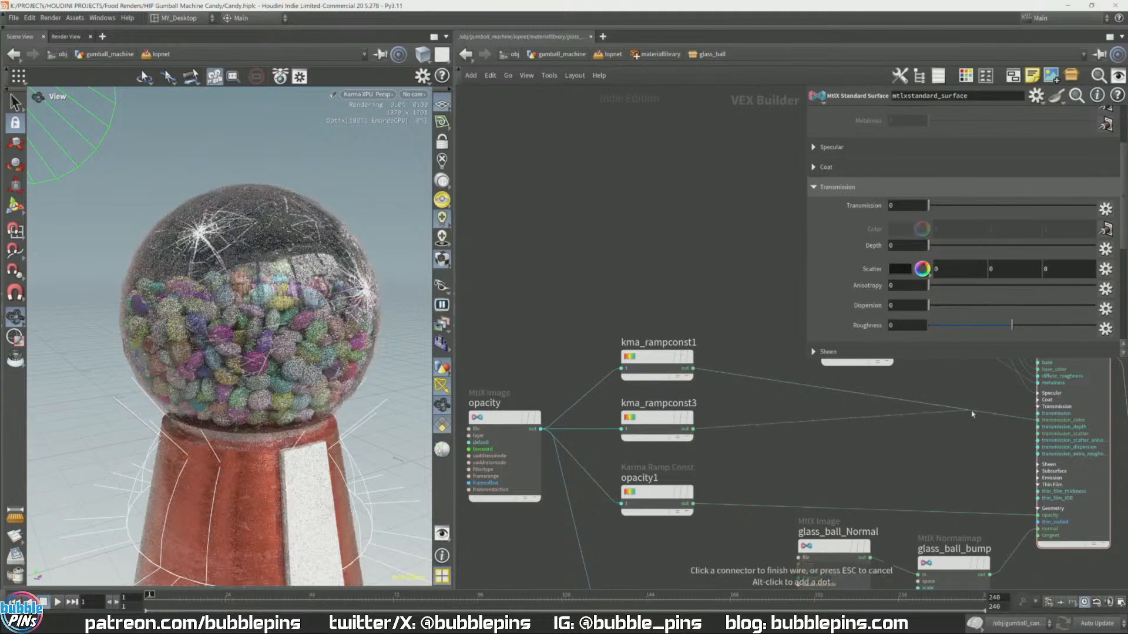
pyautogui.click(1037, 413)
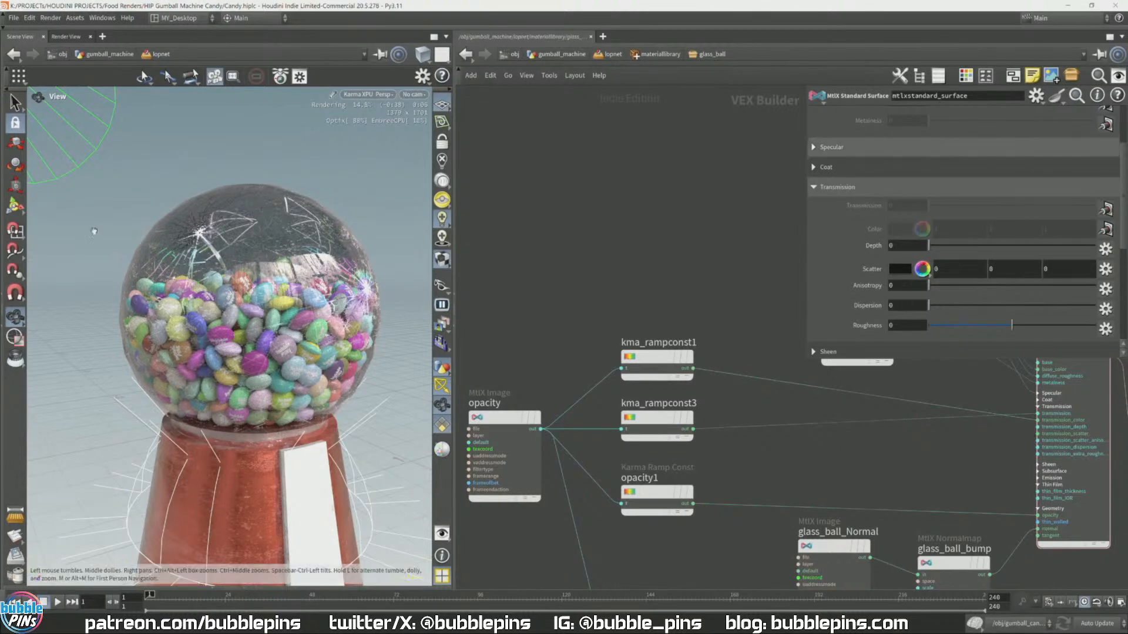
# Step: Examine the cracks, scratches and colored refractions on the rendered glass globe from close up, from above and from several sides
pyautogui.moveTo(194, 243)
pyautogui.mouseDown()
pyautogui.moveTo(205, 282)
pyautogui.moveTo(189, 247)
pyautogui.mouseUp()
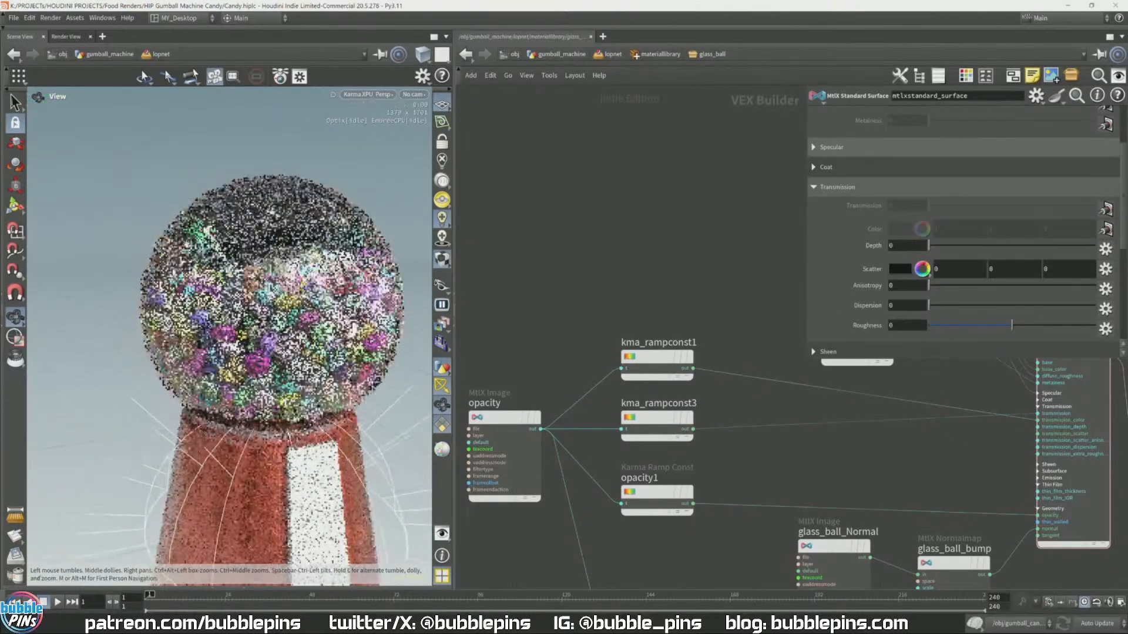
pyautogui.moveTo(189, 247); pyautogui.dragTo(273, 311, button='middle')
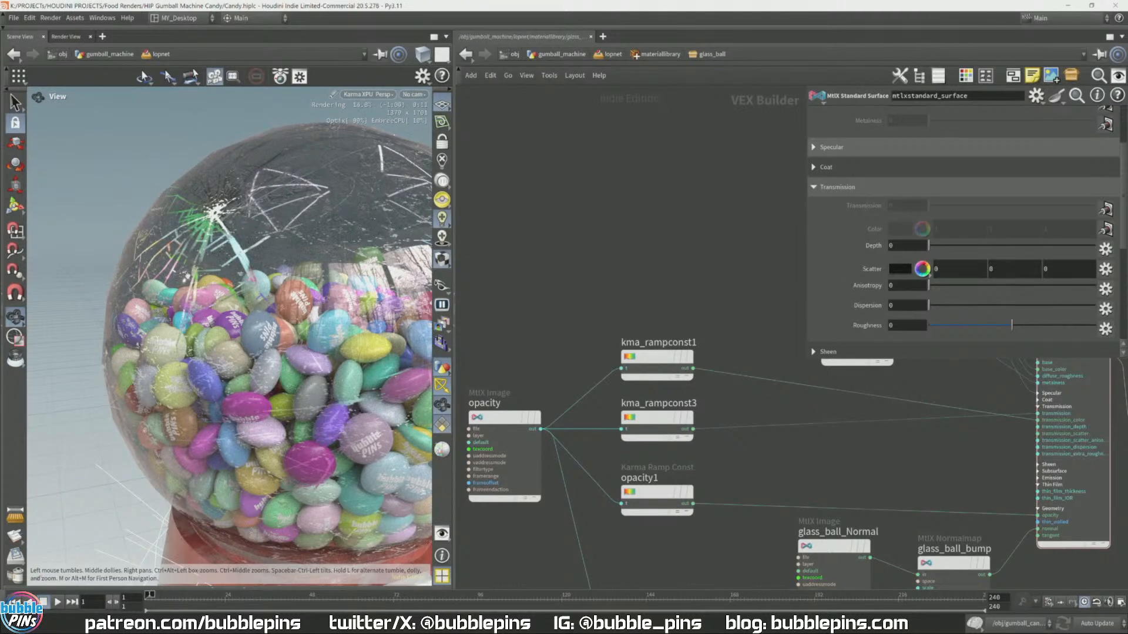
pyautogui.scroll(-1, 273, 298)
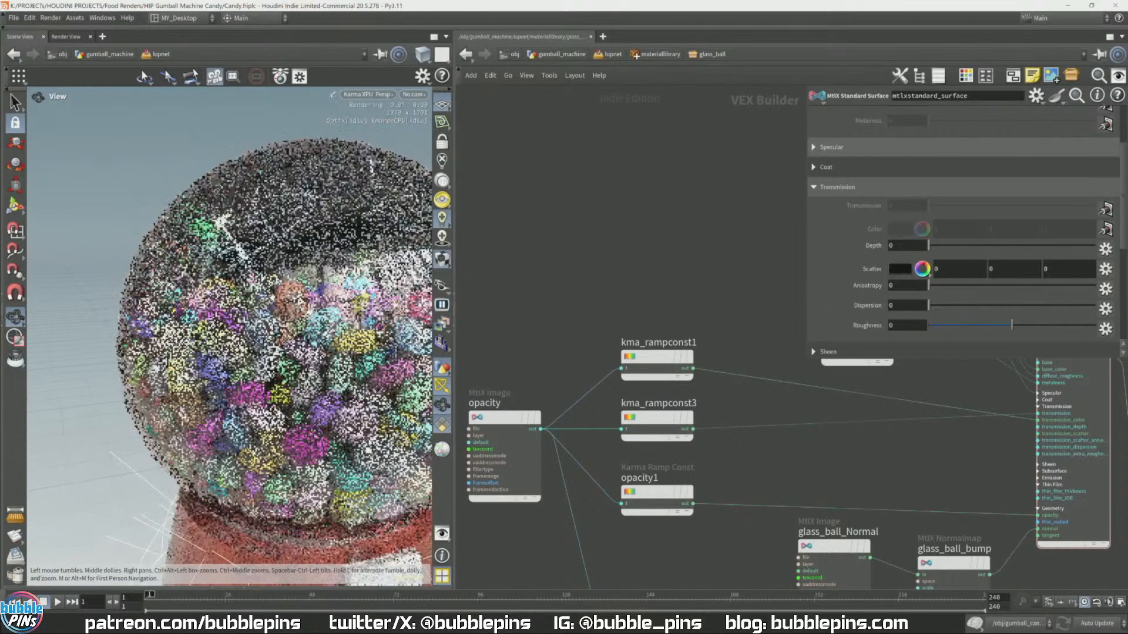
pyautogui.scroll(-1, 293, 291)
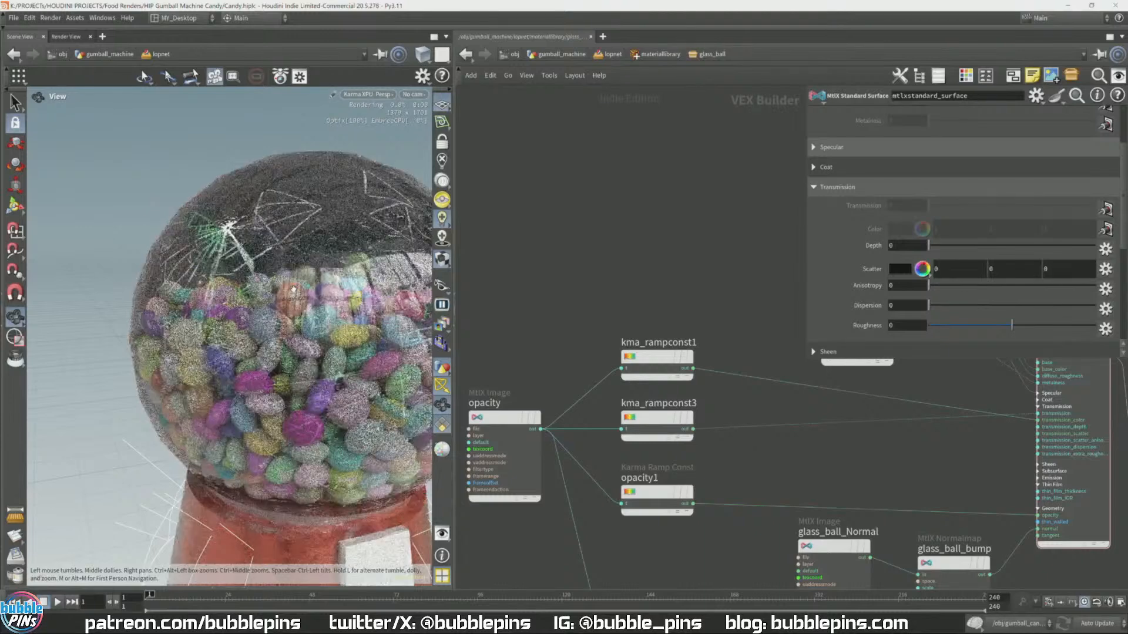
pyautogui.moveTo(272, 319); pyautogui.dragTo(252, 326, button='right')
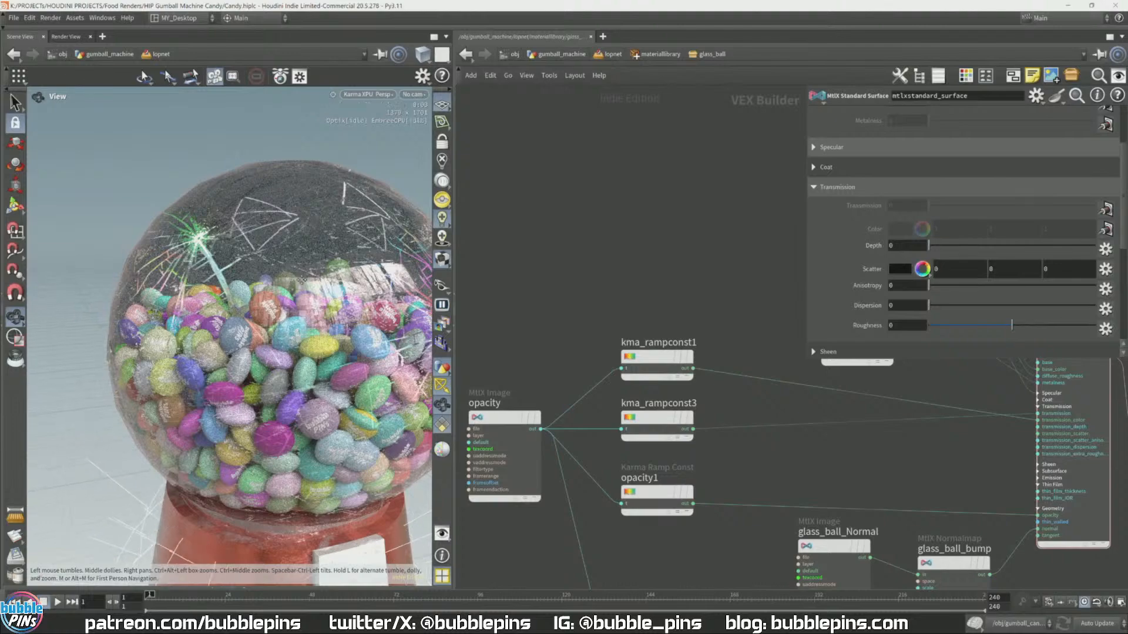
pyautogui.moveTo(321, 227); pyautogui.dragTo(296, 245, button='right')
pyautogui.moveTo(296, 244); pyautogui.dragTo(291, 281)
pyautogui.moveTo(304, 228); pyautogui.dragTo(280, 272, button='right')
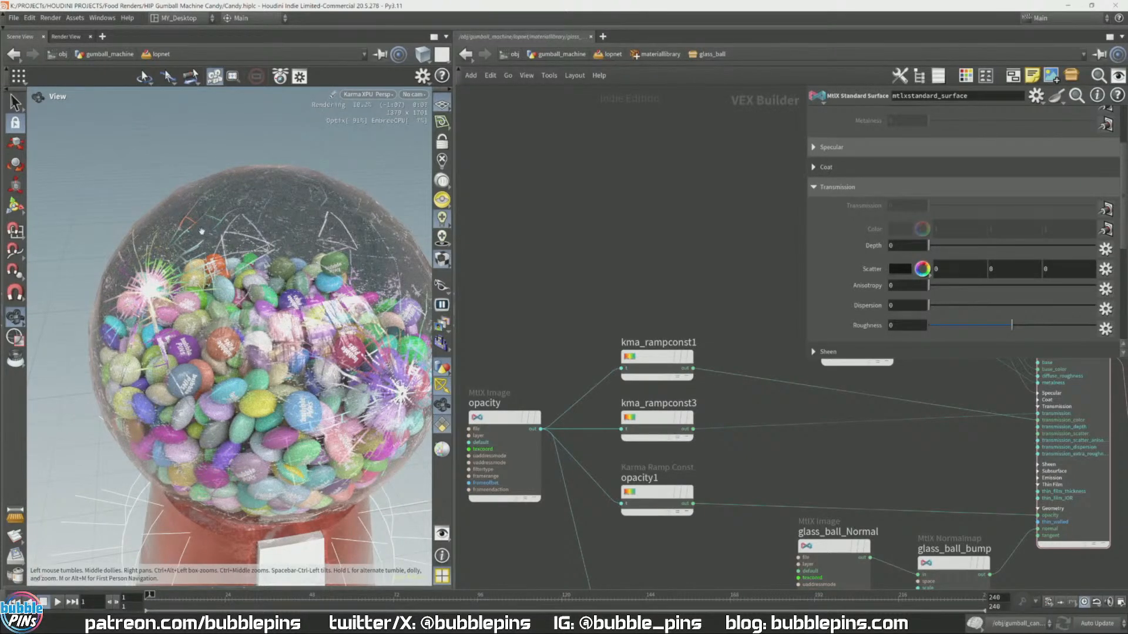
pyautogui.moveTo(202, 232); pyautogui.dragTo(236, 273)
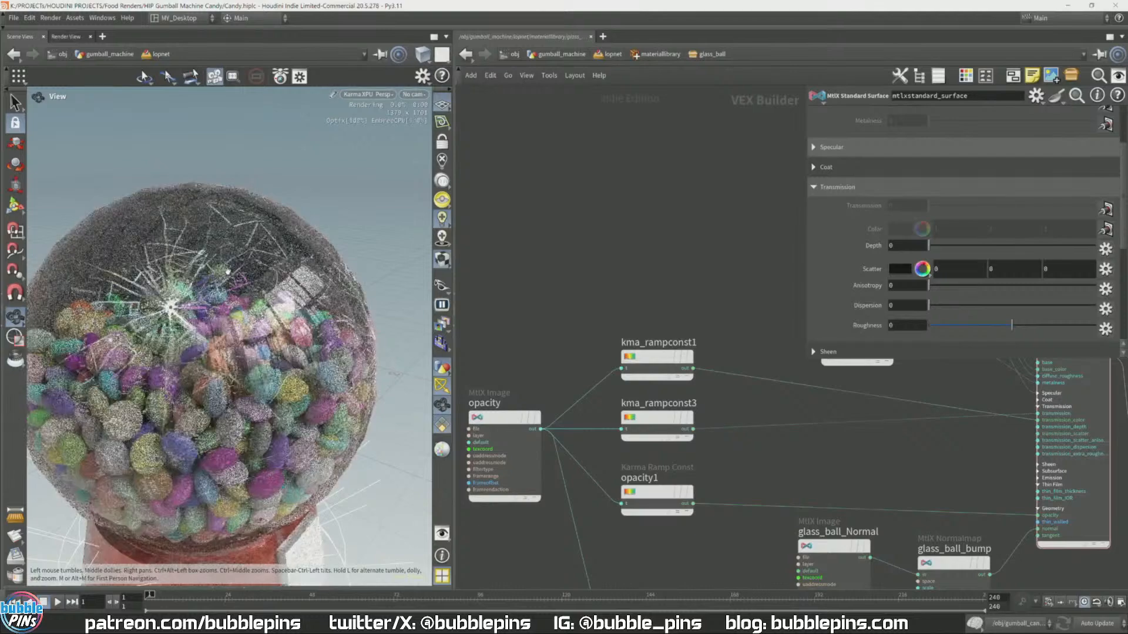
pyautogui.moveTo(205, 210); pyautogui.dragTo(251, 246, button='right')
pyautogui.moveTo(251, 246); pyautogui.dragTo(255, 310)
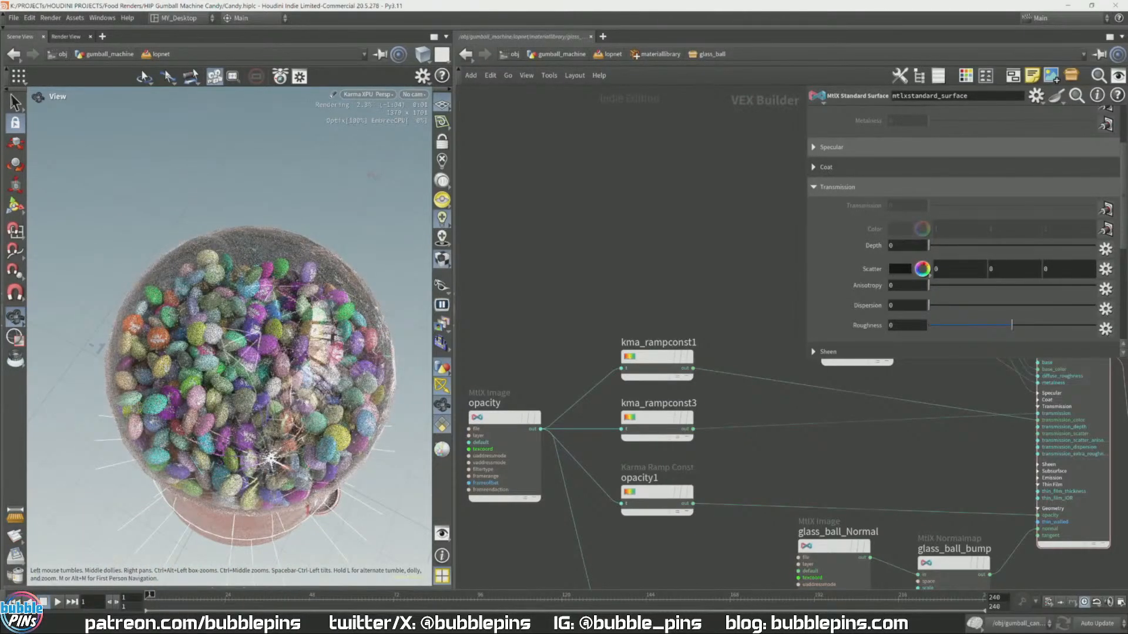
pyautogui.moveTo(264, 427); pyautogui.dragTo(267, 363)
pyautogui.moveTo(267, 363); pyautogui.dragTo(226, 275, button='right')
pyautogui.moveTo(296, 494); pyautogui.dragTo(302, 405, button='right')
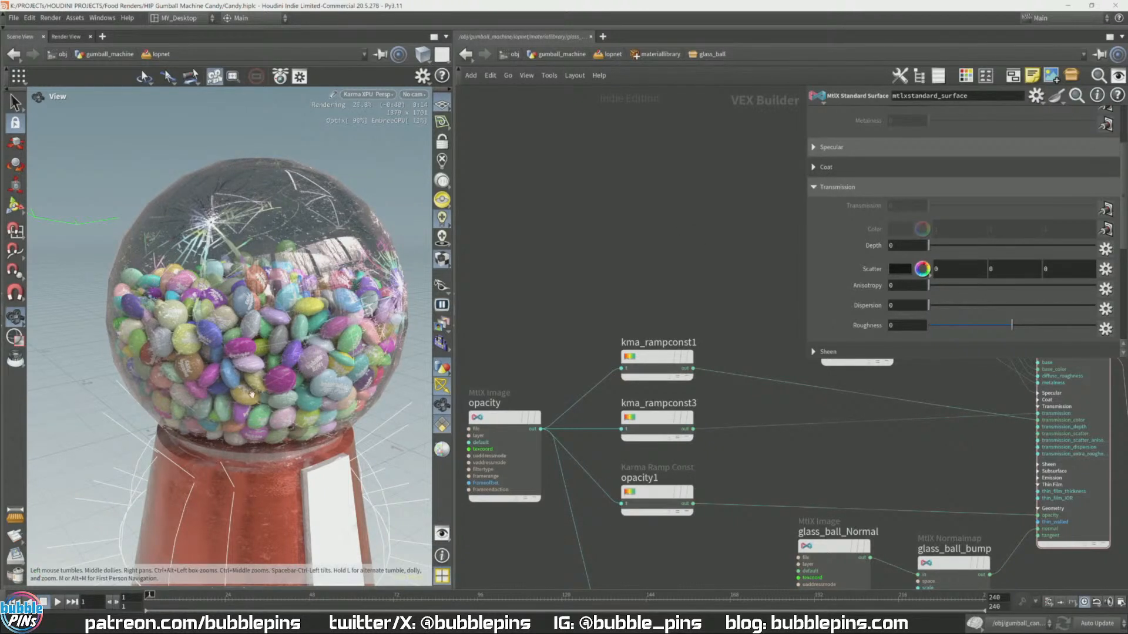
# Step: Open the gumball_candy geometry network at object level and inspect the settings of its candy_in_gumball RBD I/O node
pyautogui.click(565, 56)
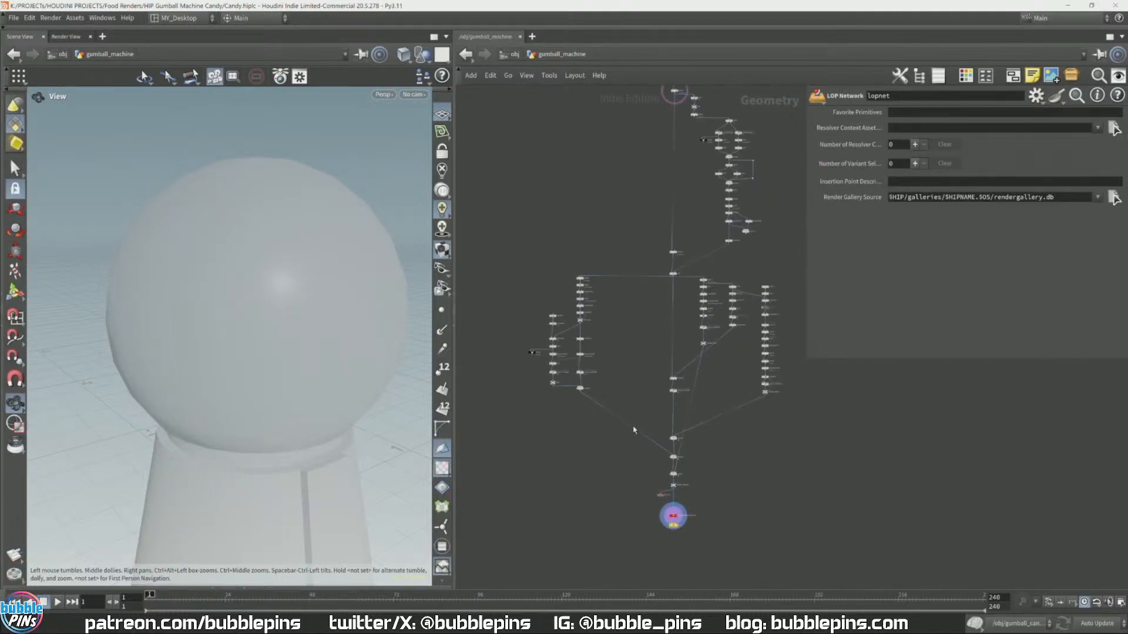
pyautogui.click(509, 56)
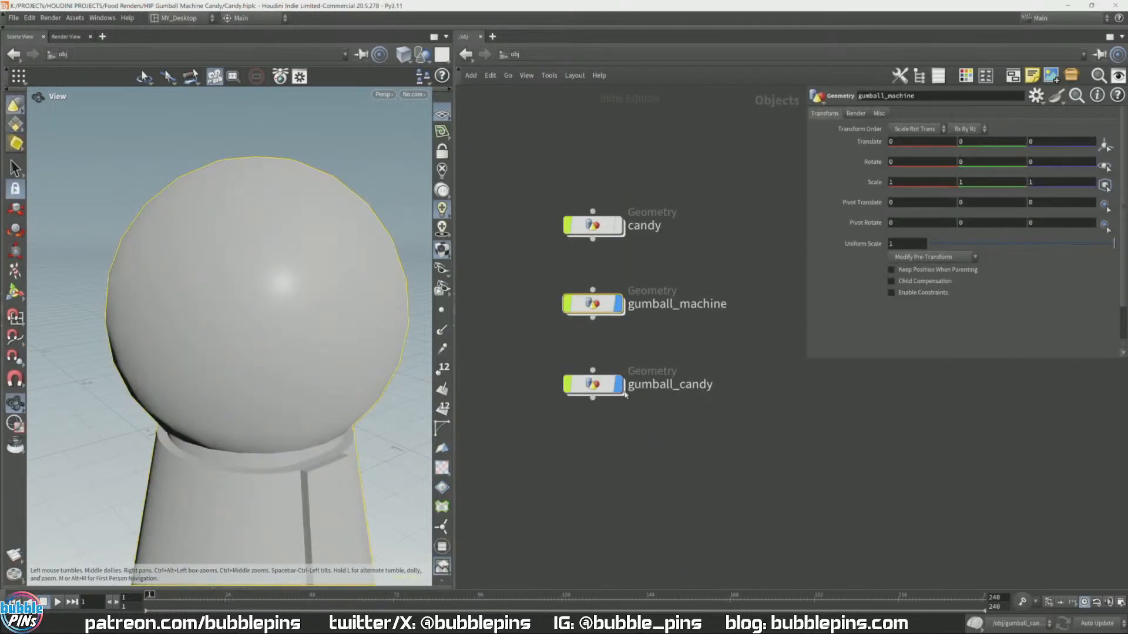
pyautogui.doubleClick(593, 385)
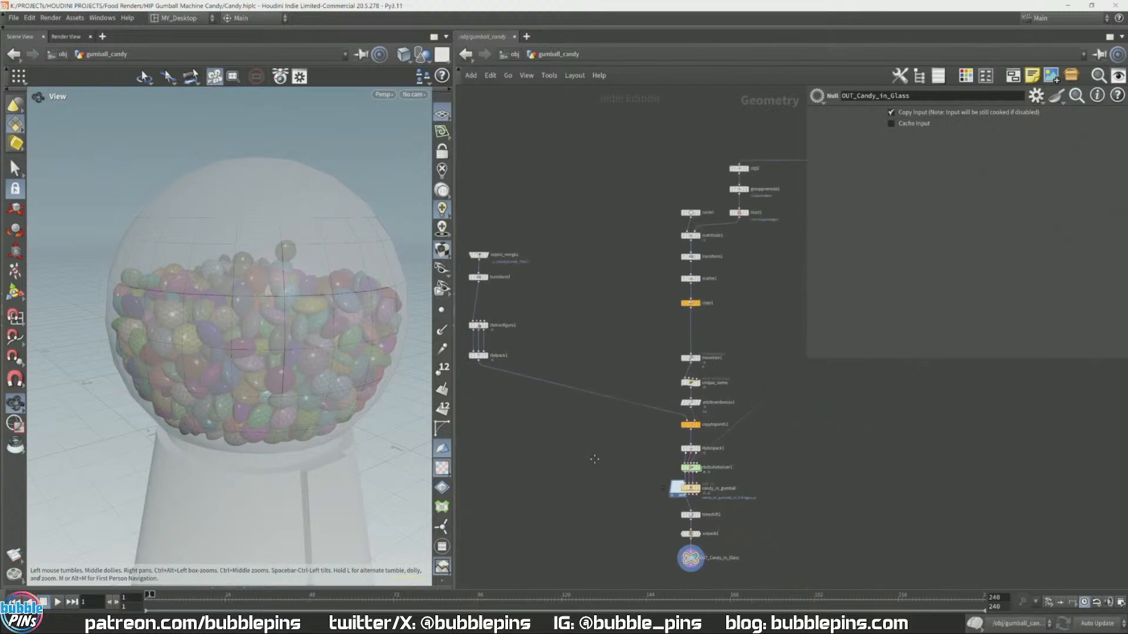
pyautogui.moveTo(595, 459); pyautogui.dragTo(566, 425, button='middle')
pyautogui.click(657, 454)
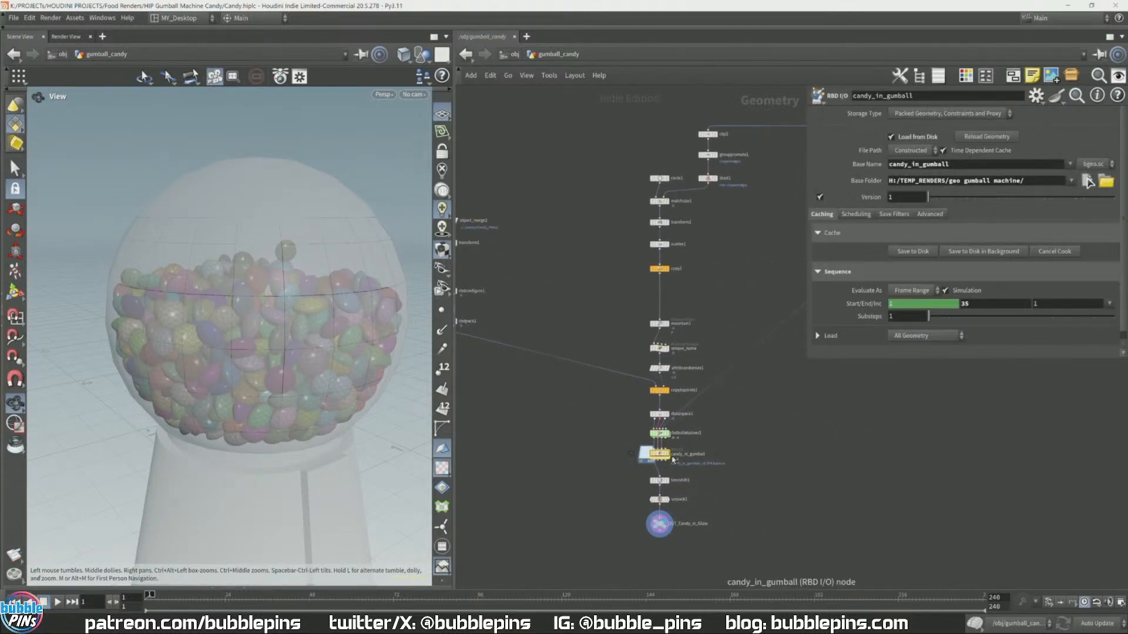
# Step: Display the candy_in_gumball node and play back the cached simulation, with the whole column of falling candies in view
pyautogui.click(668, 457)
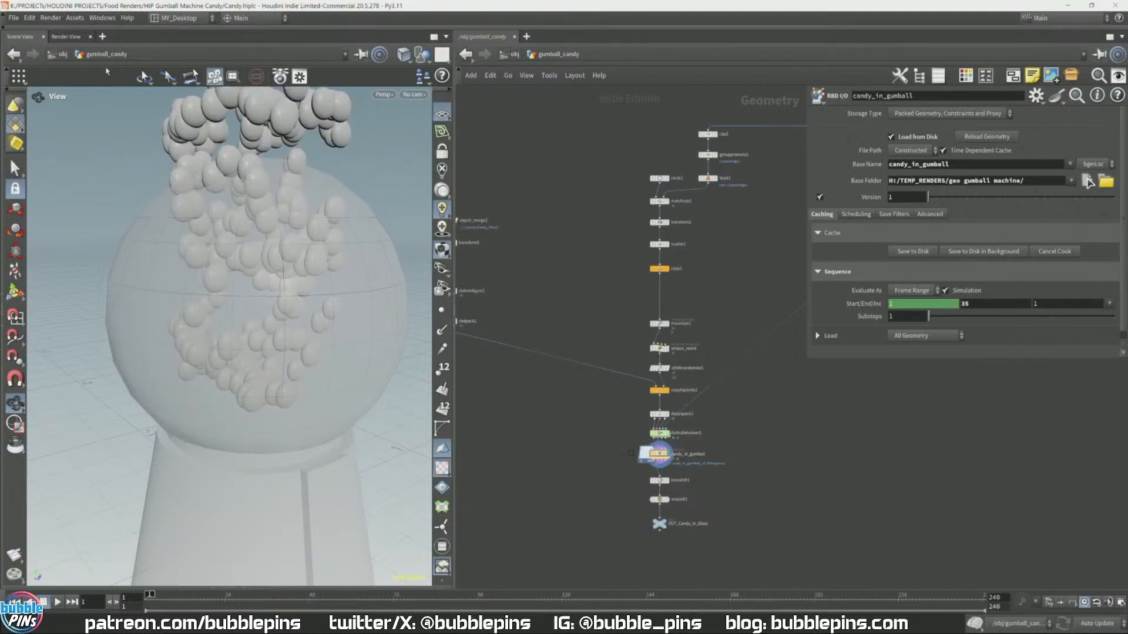
pyautogui.scroll(-10, 253, 276)
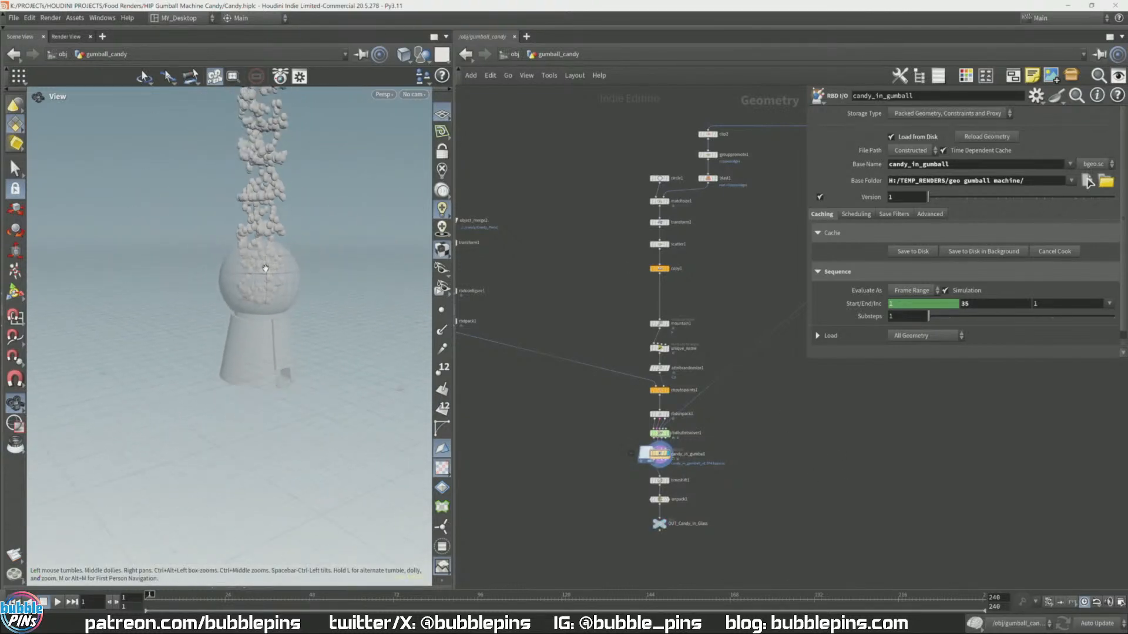
pyautogui.moveTo(265, 268); pyautogui.dragTo(316, 382)
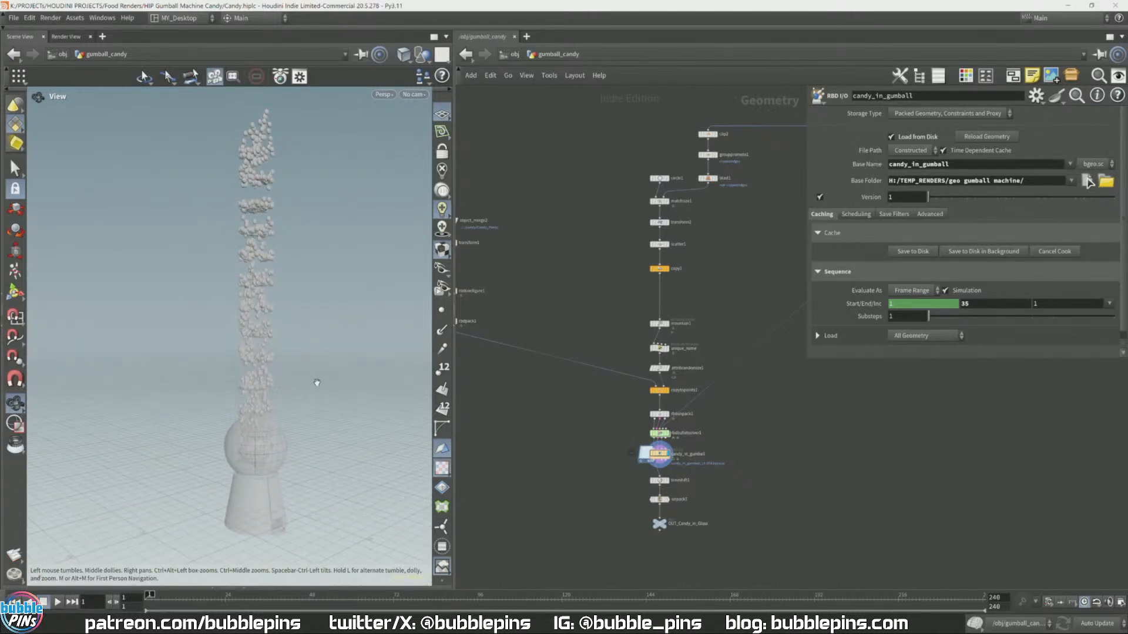
pyautogui.press('Up')
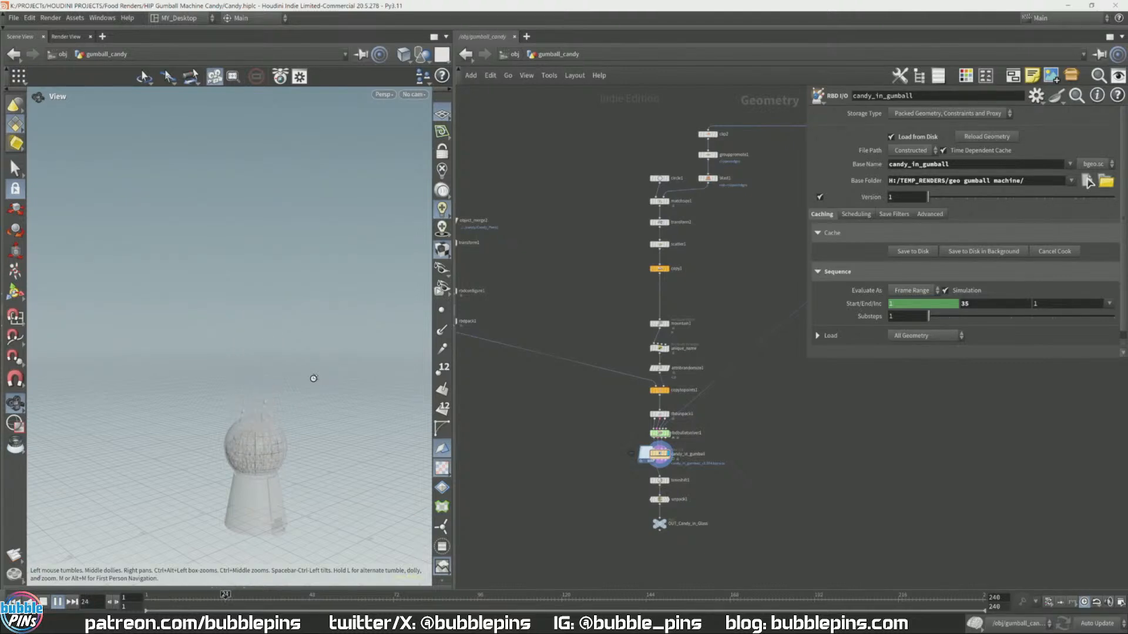
pyautogui.press('Up')
pyautogui.moveTo(264, 456); pyautogui.dragTo(262, 393, button='right')
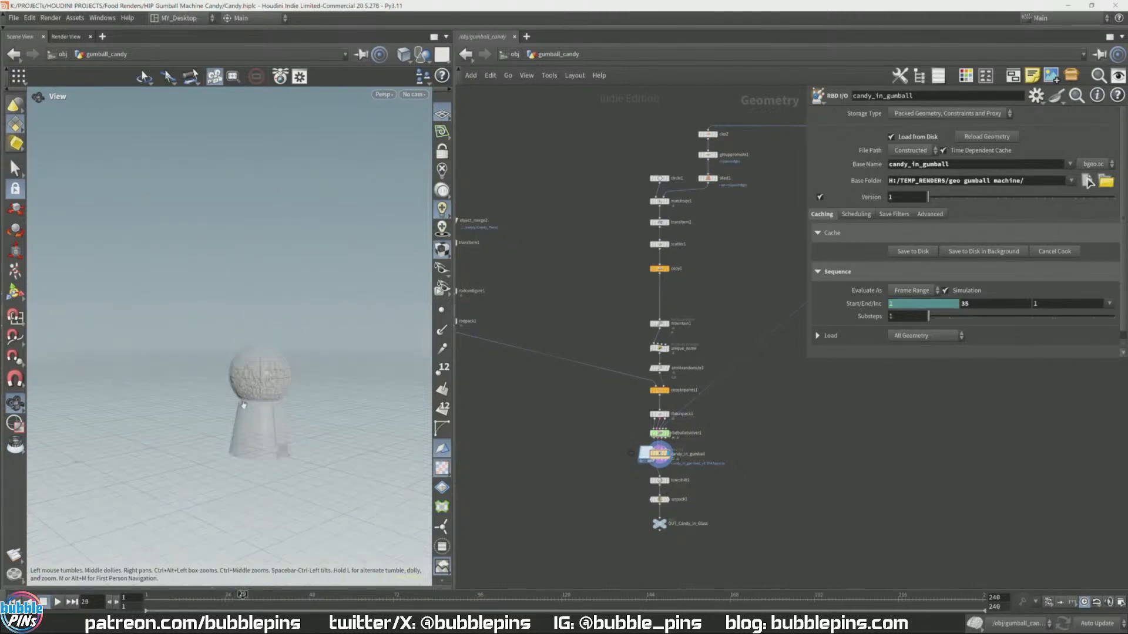
# Step: Replay the candy simulation from the first frame with the globe close up, and stop playback at frame 33
pyautogui.scroll(2, 260, 363)
pyautogui.scroll(5, 272, 389)
pyautogui.hotkey('ctrl', 'Up')
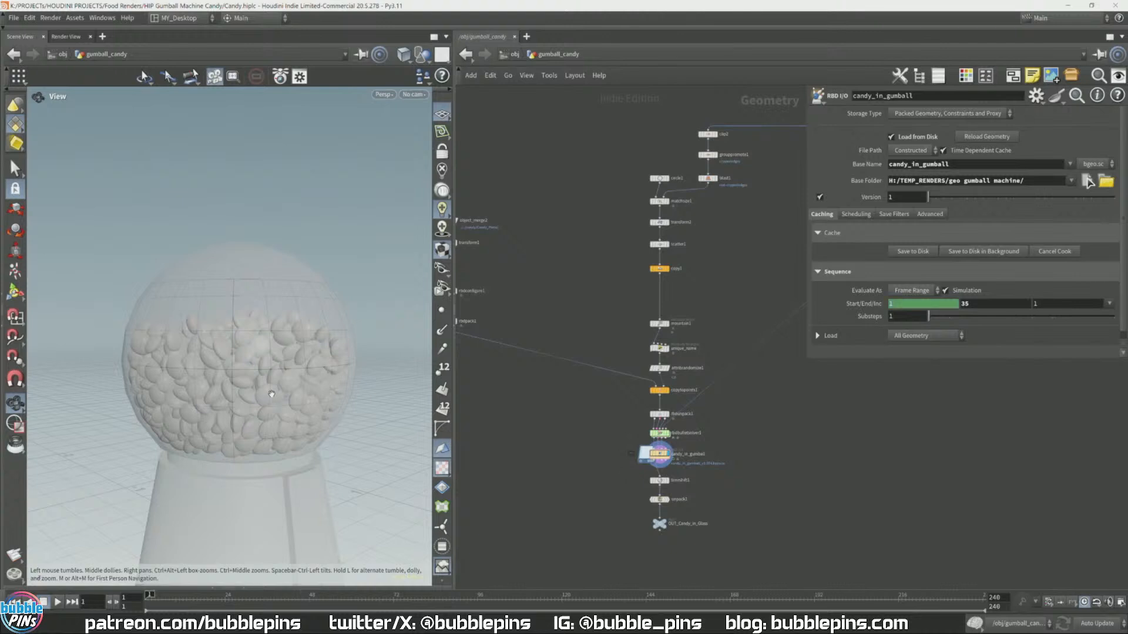
pyautogui.press('Up')
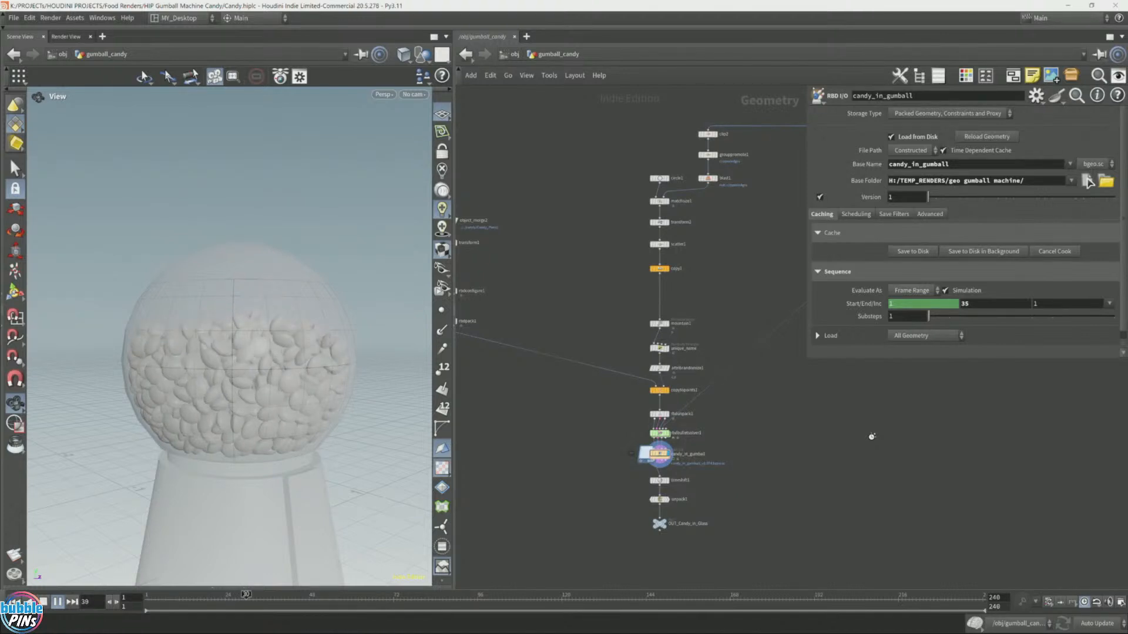
pyautogui.press('Up')
# Step: Examine the full gumball_candy node network and the settled candies inside the globe from close up
pyautogui.moveTo(746, 484); pyautogui.dragTo(710, 460, button='middle')
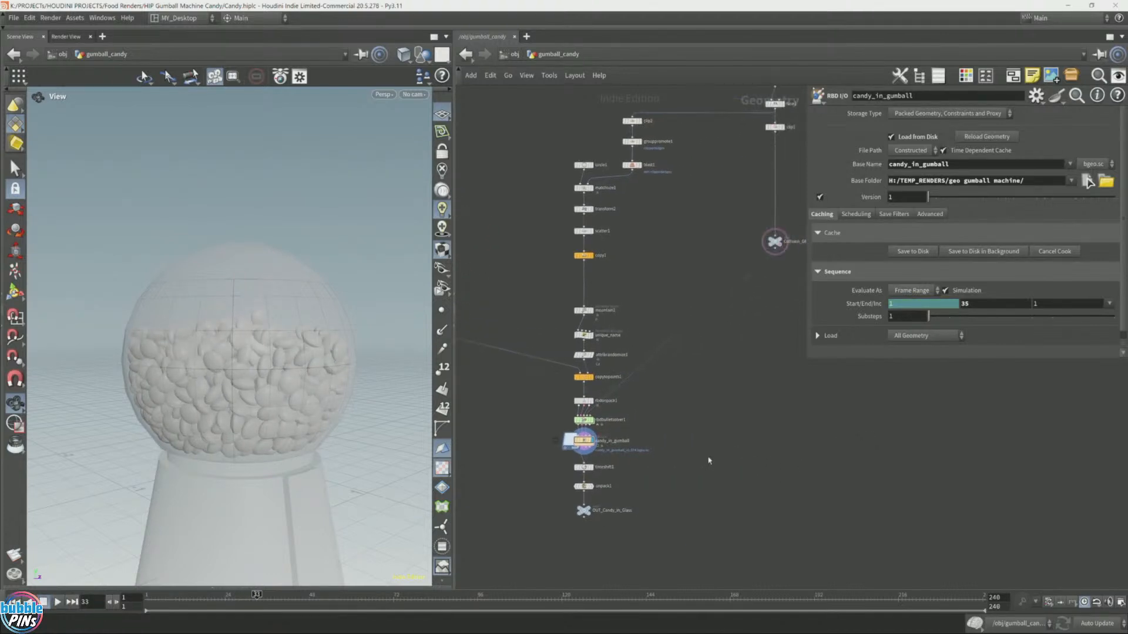
pyautogui.scroll(-3, 786, 447)
pyautogui.moveTo(786, 447); pyautogui.dragTo(832, 492, button='middle')
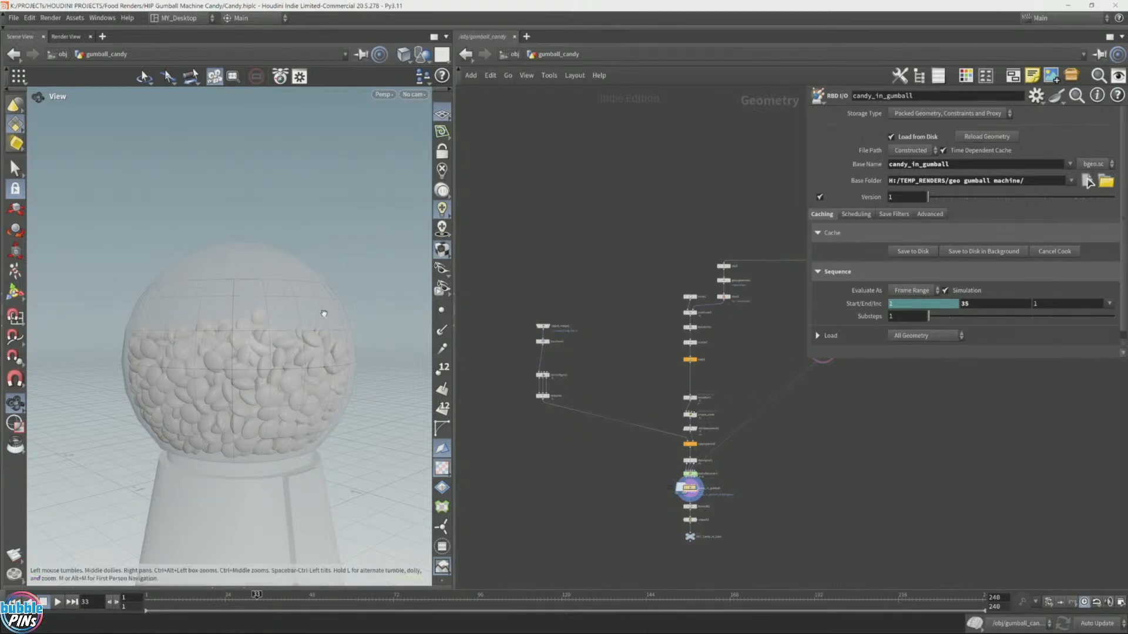
pyautogui.moveTo(320, 311); pyautogui.dragTo(281, 316)
pyautogui.scroll(6, 223, 346)
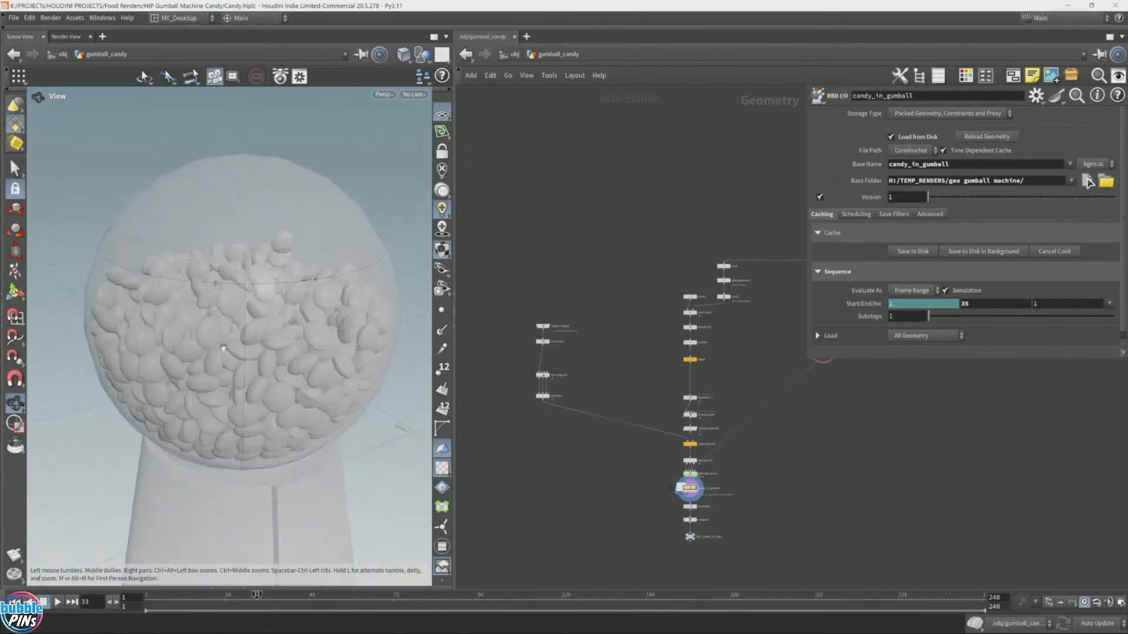
pyautogui.moveTo(257, 345); pyautogui.dragTo(258, 346)
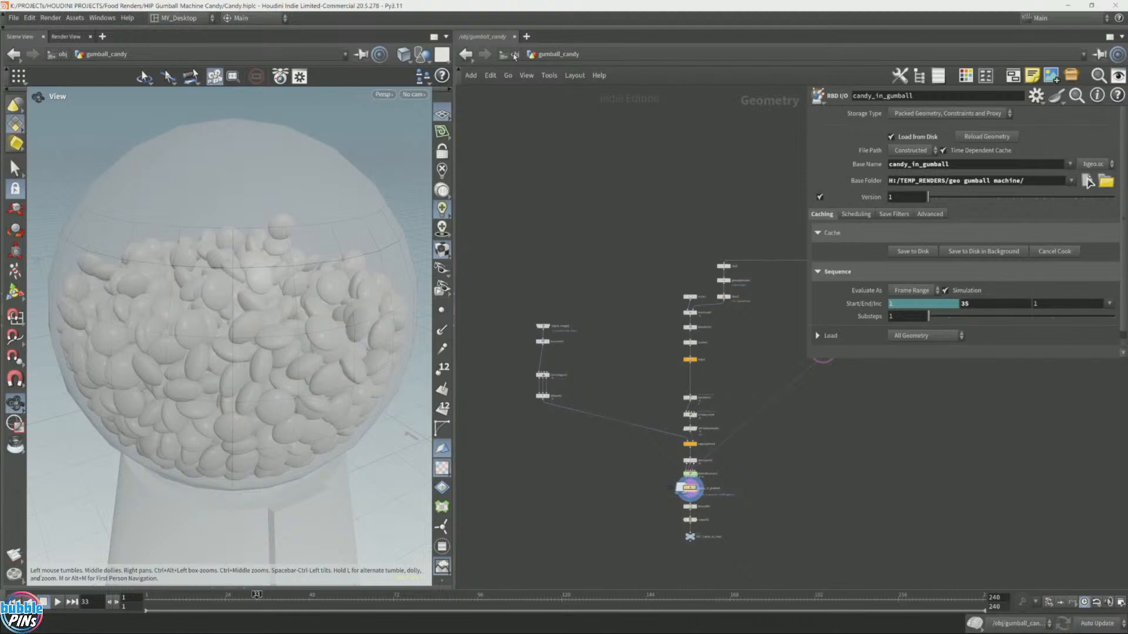
# Step: Return to object level, widen the viewport, and open the lopnet inside gumball_machine to view the Karma render and Solaris nodes
pyautogui.click(514, 55)
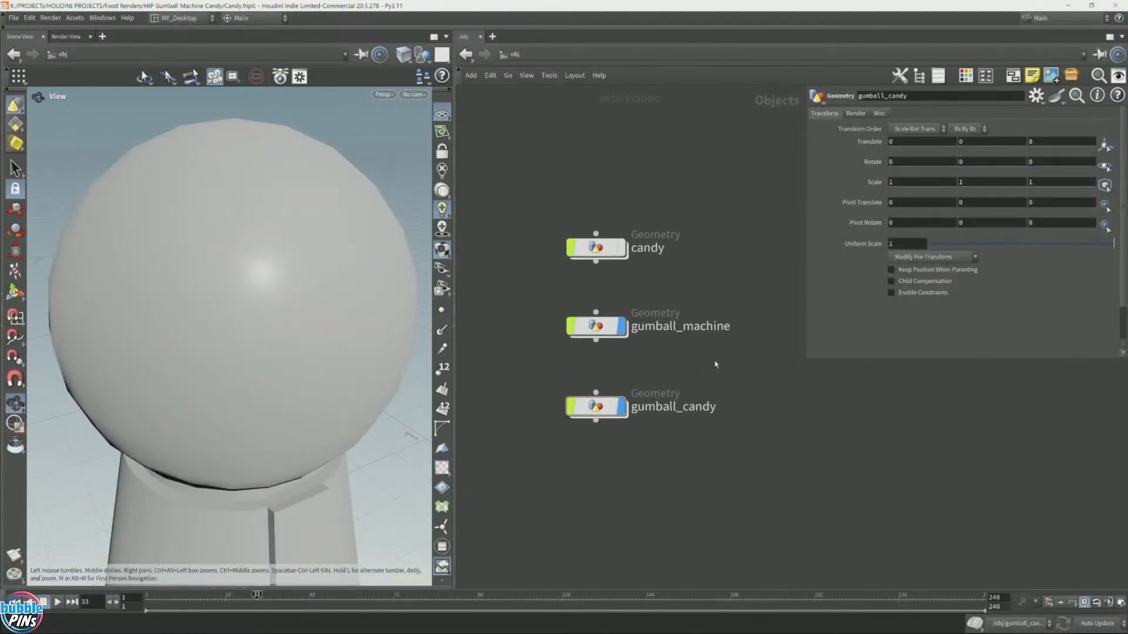
pyautogui.moveTo(454, 285); pyautogui.dragTo(516, 285)
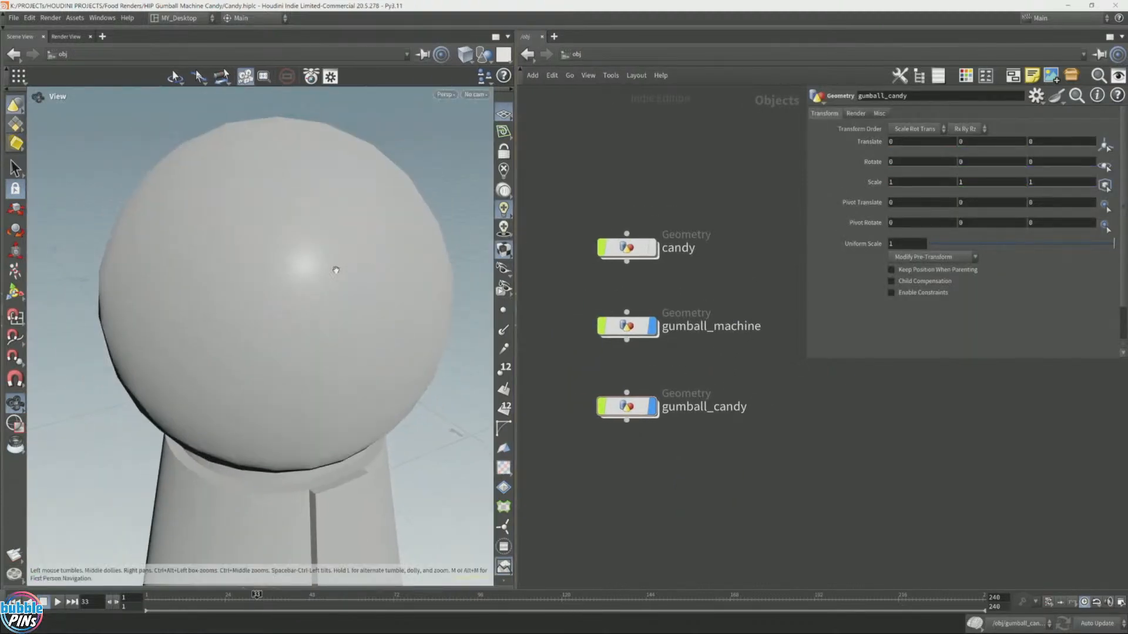
pyautogui.scroll(-3, 336, 271)
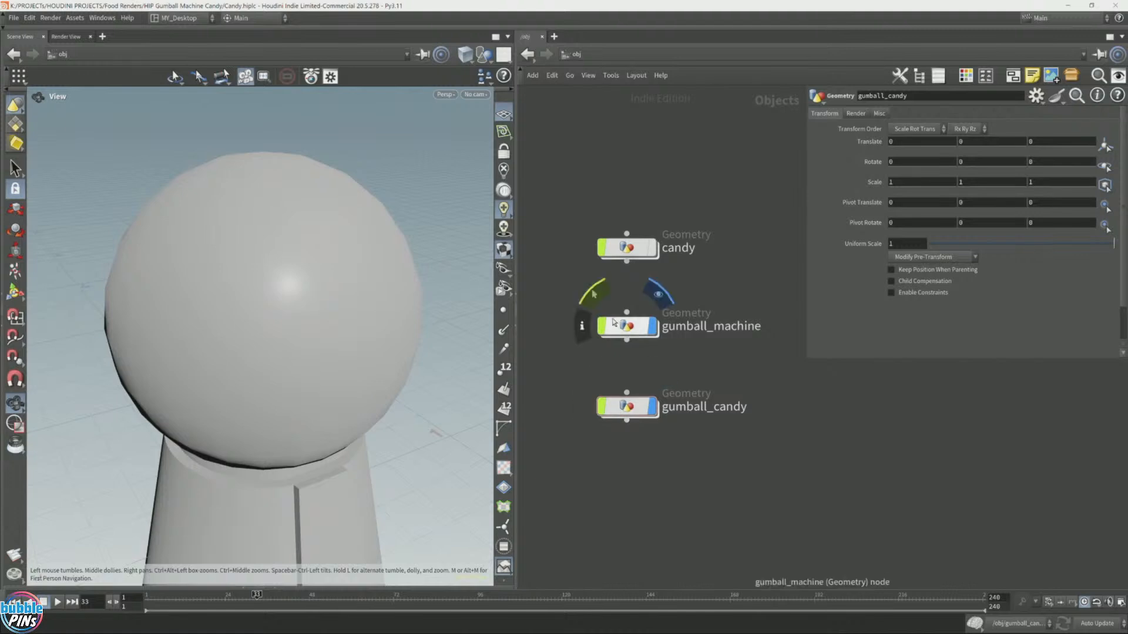
pyautogui.doubleClick(626, 332)
pyautogui.moveTo(620, 484); pyautogui.dragTo(622, 402, button='middle')
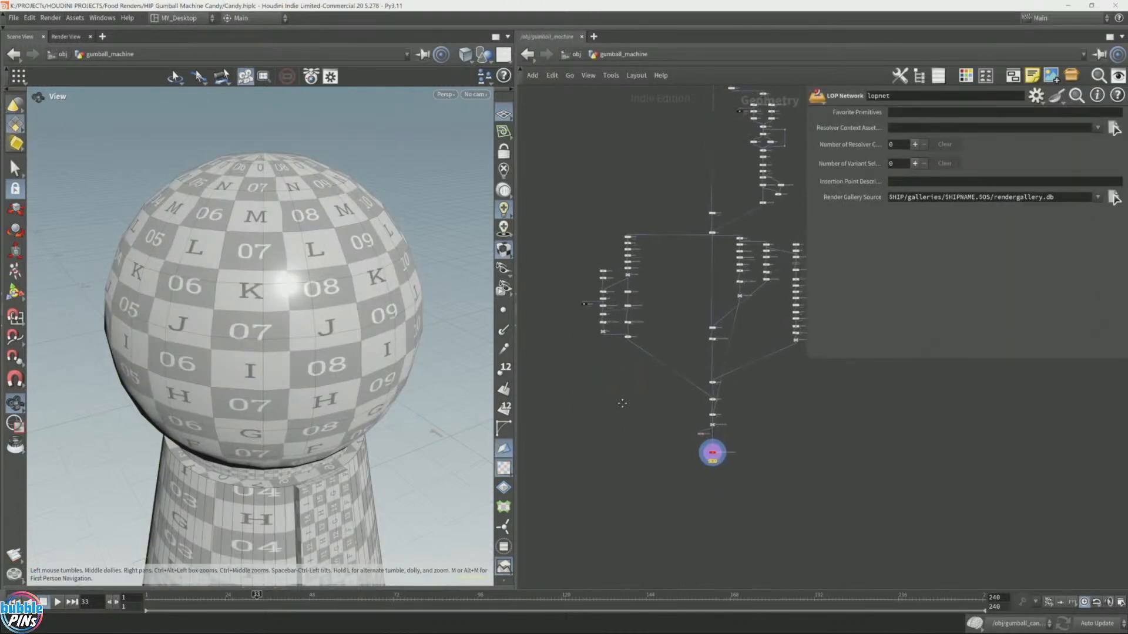
pyautogui.scroll(6, 720, 487)
pyautogui.doubleClick(699, 398)
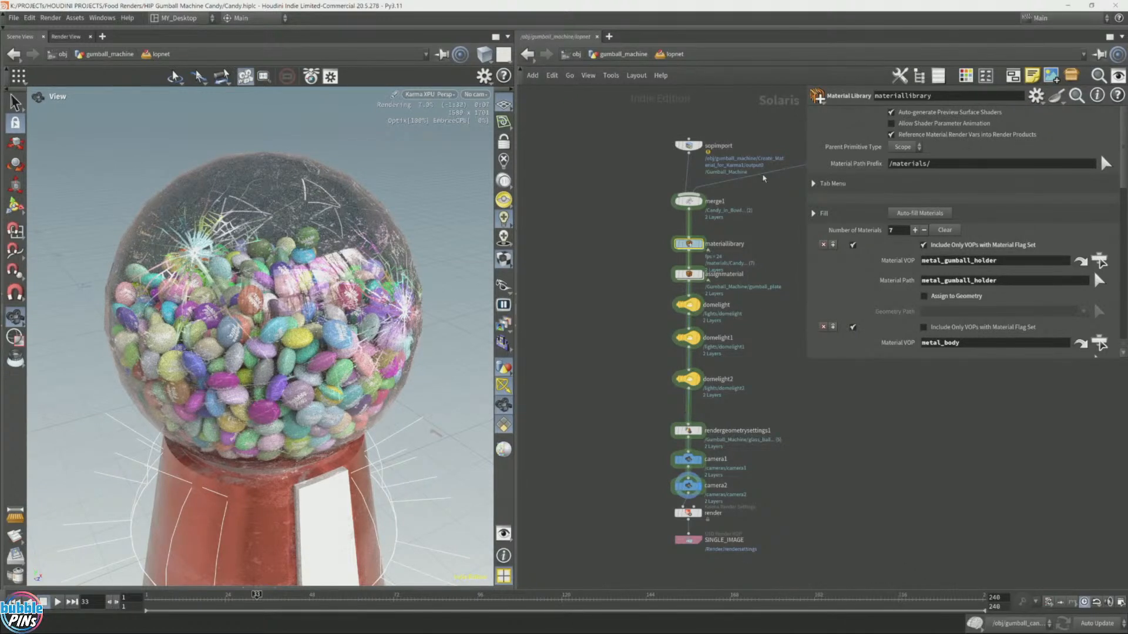
pyautogui.moveTo(879, 369); pyautogui.dragTo(782, 373, button='middle')
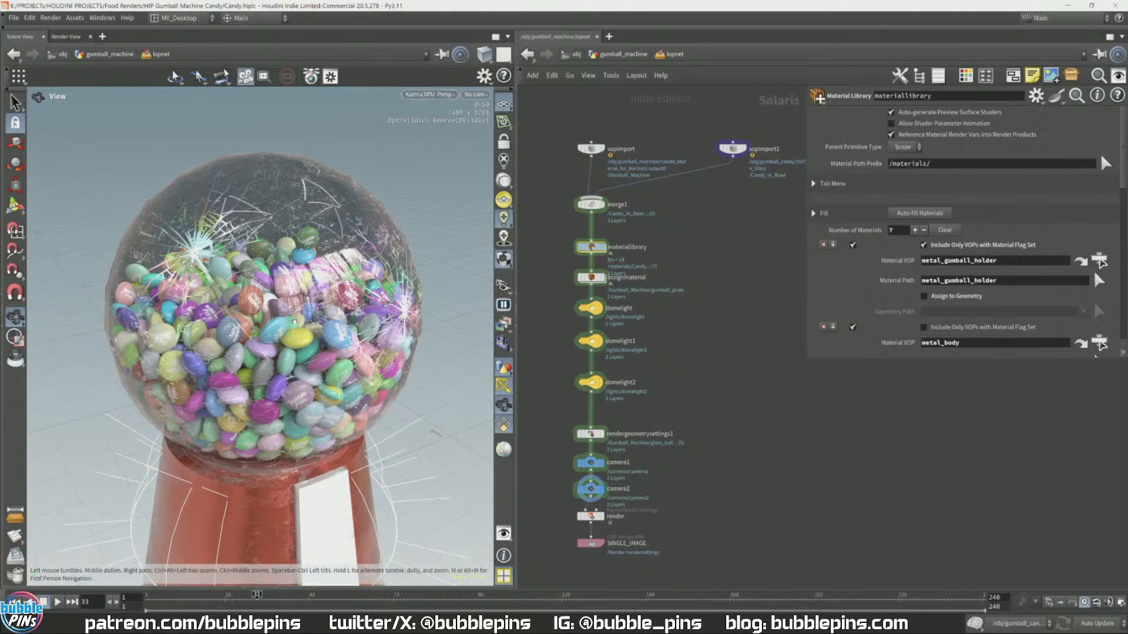
pyautogui.moveTo(205, 280); pyautogui.dragTo(256, 299)
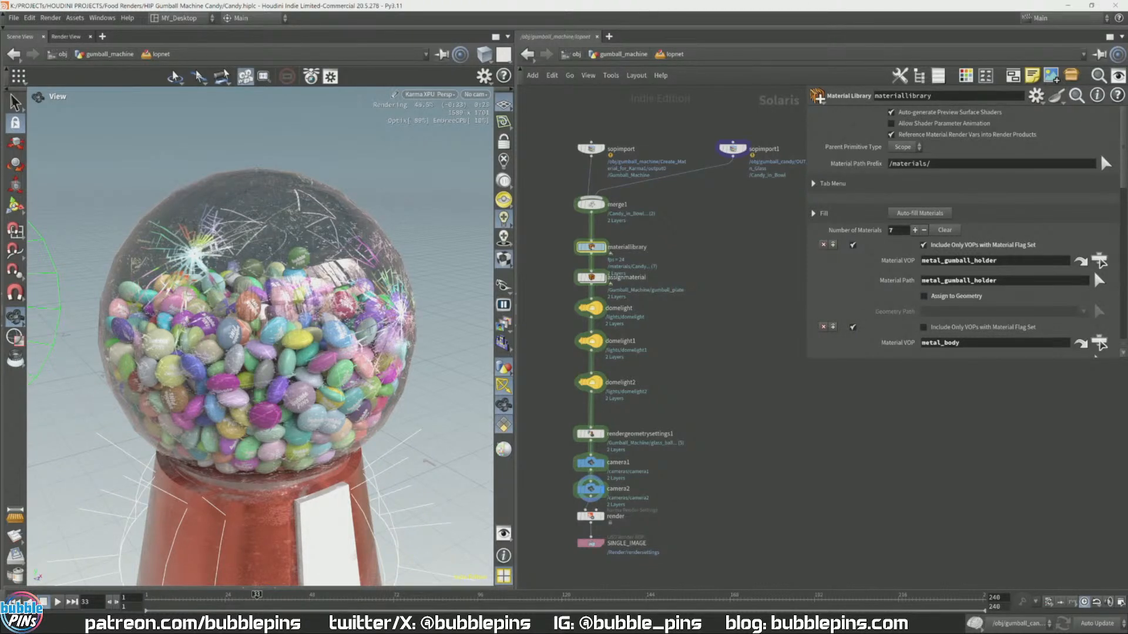
# Step: Switch to Substance 3D Painter to view the painted glass_ball cracks maximized, and move its window away to return to Houdini
pyautogui.hotkey('alt', 'Tab')
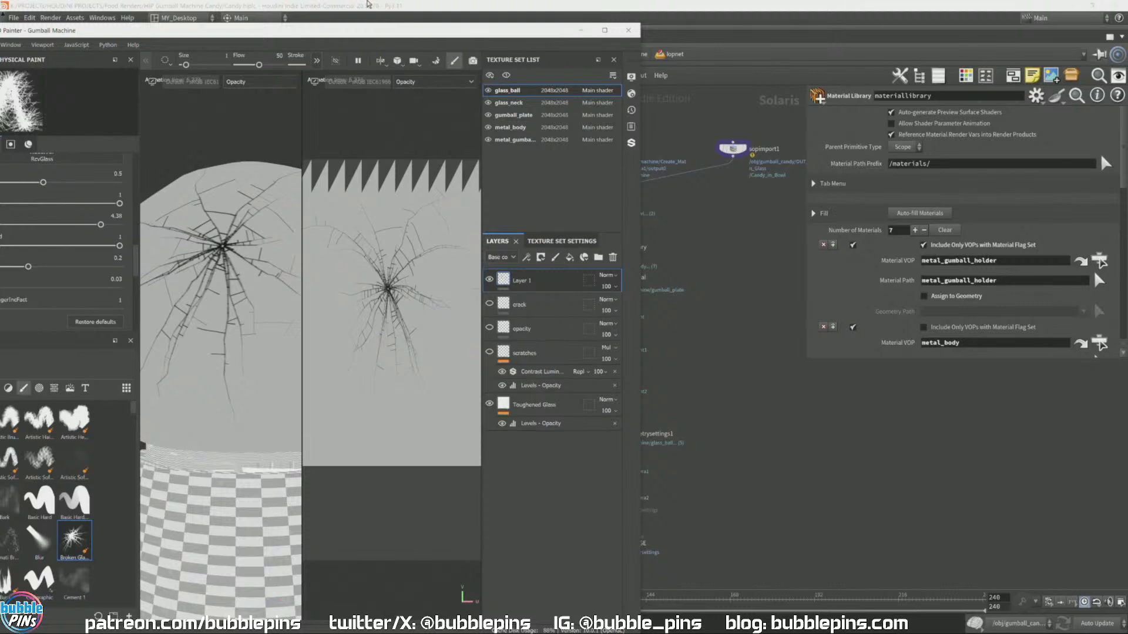
pyautogui.moveTo(248, 31); pyautogui.dragTo(636, 36)
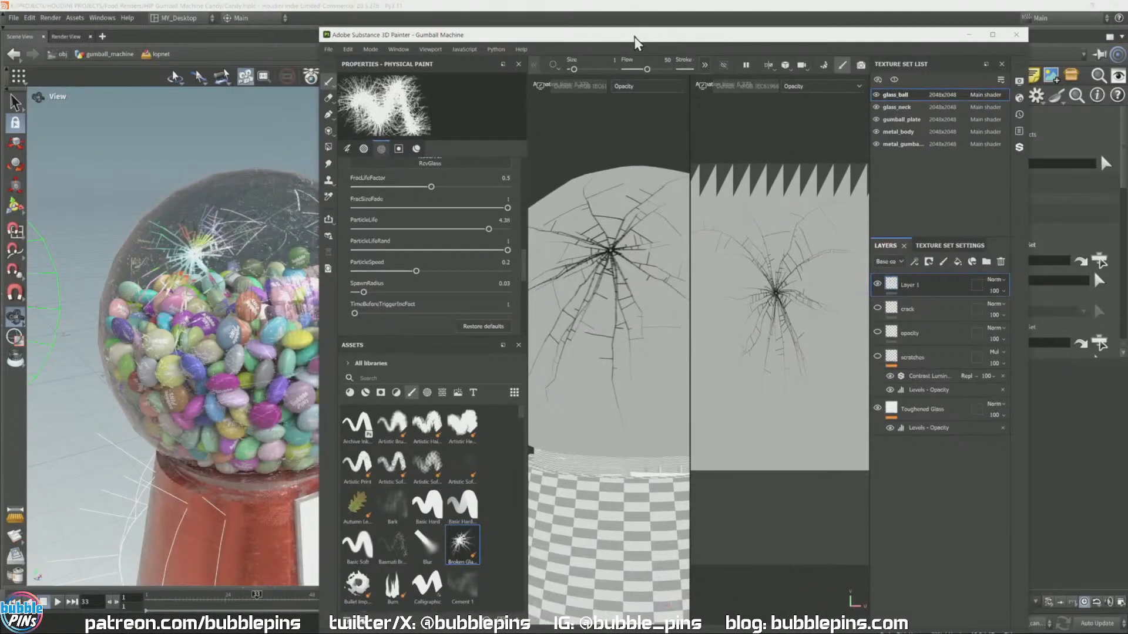
pyautogui.doubleClick(635, 36)
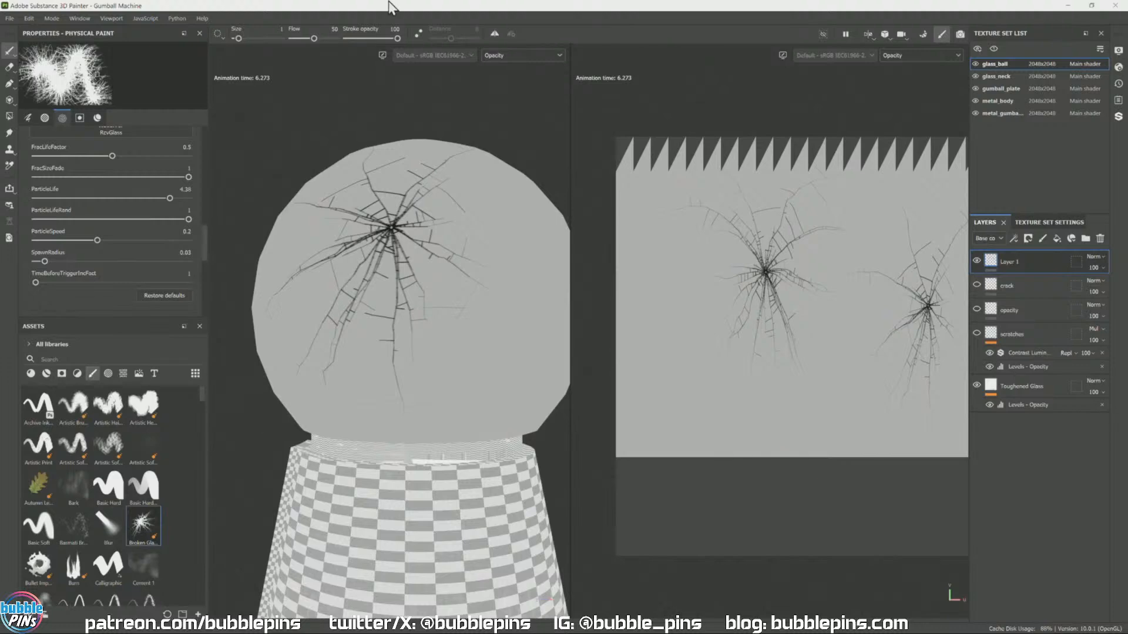
pyautogui.moveTo(302, 8)
pyautogui.mouseDown()
pyautogui.moveTo(324, 20)
pyautogui.moveTo(342, 60)
pyautogui.moveTo(611, 94)
pyautogui.moveTo(1127, 73)
pyautogui.mouseUp()
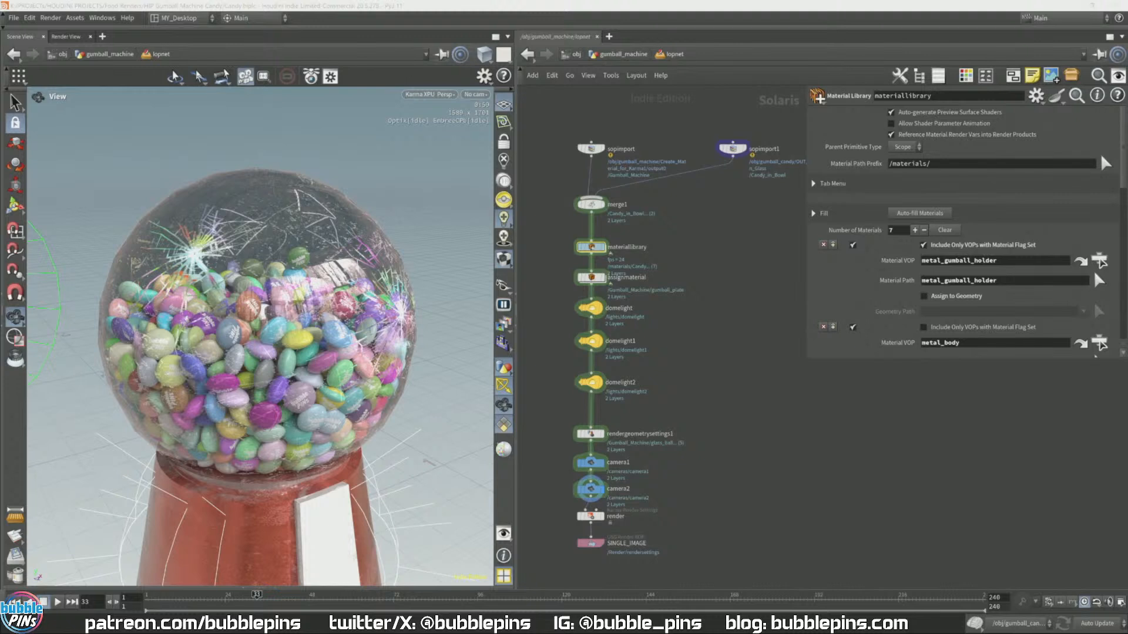
pyautogui.click(782, 416)
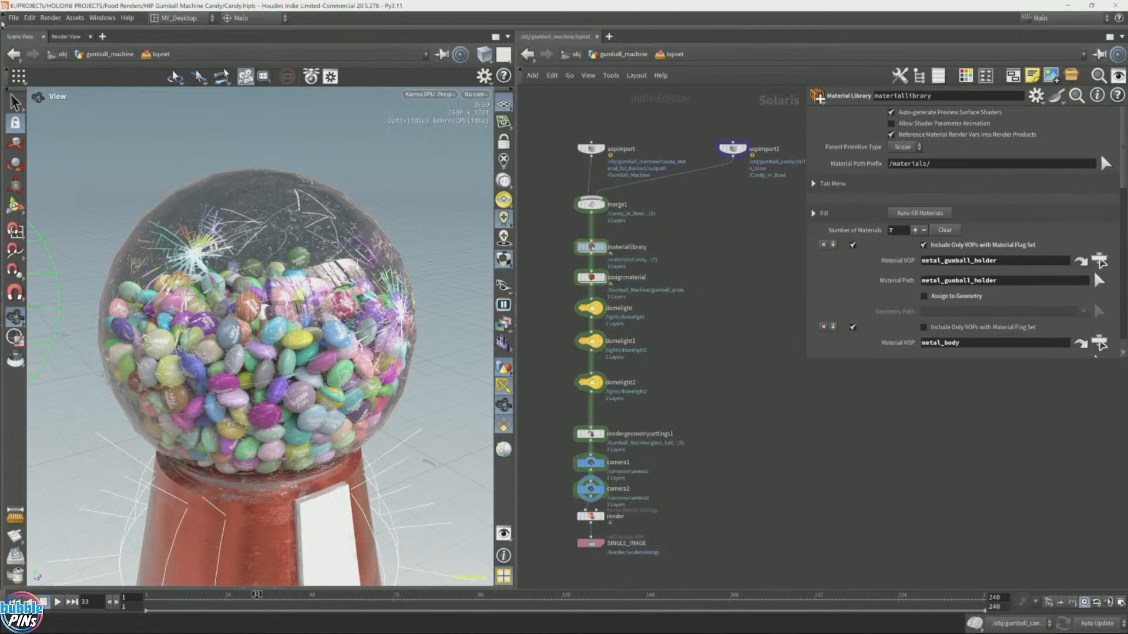
# Step: Open the recent scene Jama Assets workflow.hiplc, discarding the changes to the current candy scene
pyautogui.click(13, 18)
pyautogui.moveTo(33, 53)
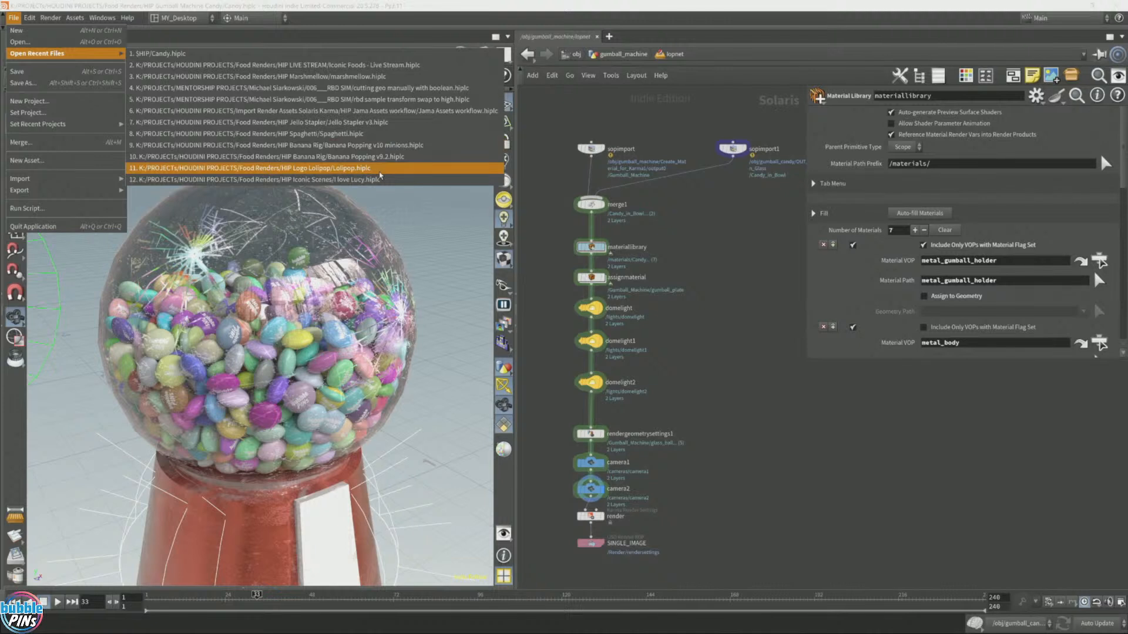
pyautogui.click(376, 111)
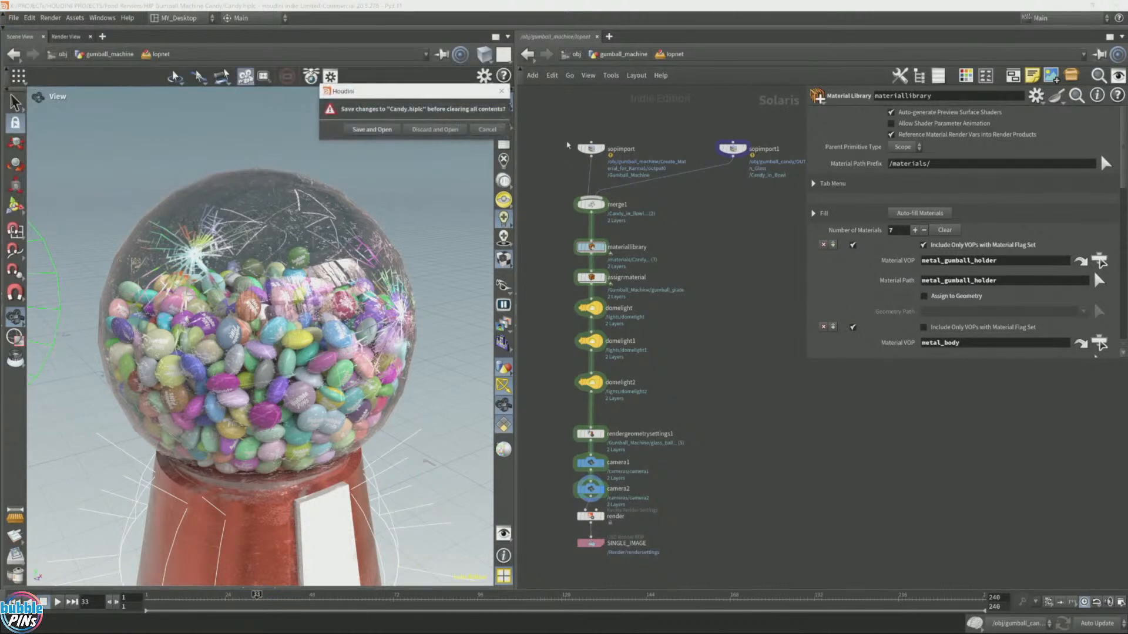
pyautogui.click(447, 134)
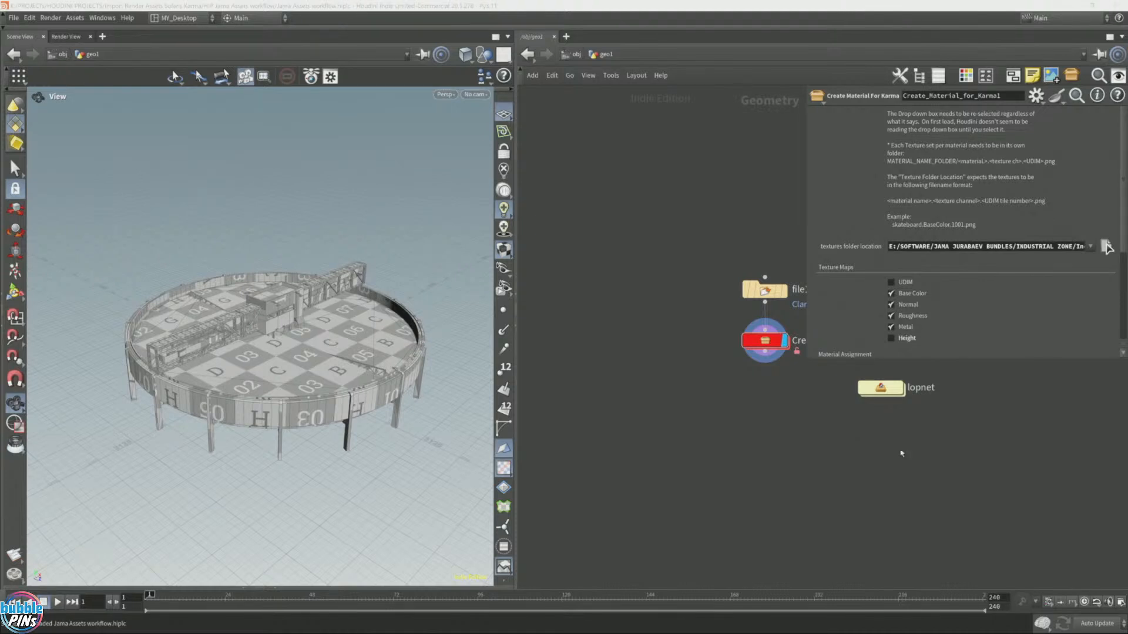
# Step: Inspect the file1 node that loads Clarifier_01_chrome.fbx and browse to its geometry file location
pyautogui.moveTo(902, 452); pyautogui.dragTo(732, 425, button='middle')
pyautogui.scroll(3, 629, 373)
pyautogui.moveTo(625, 377); pyautogui.dragTo(657, 481, button='middle')
pyautogui.click(611, 327)
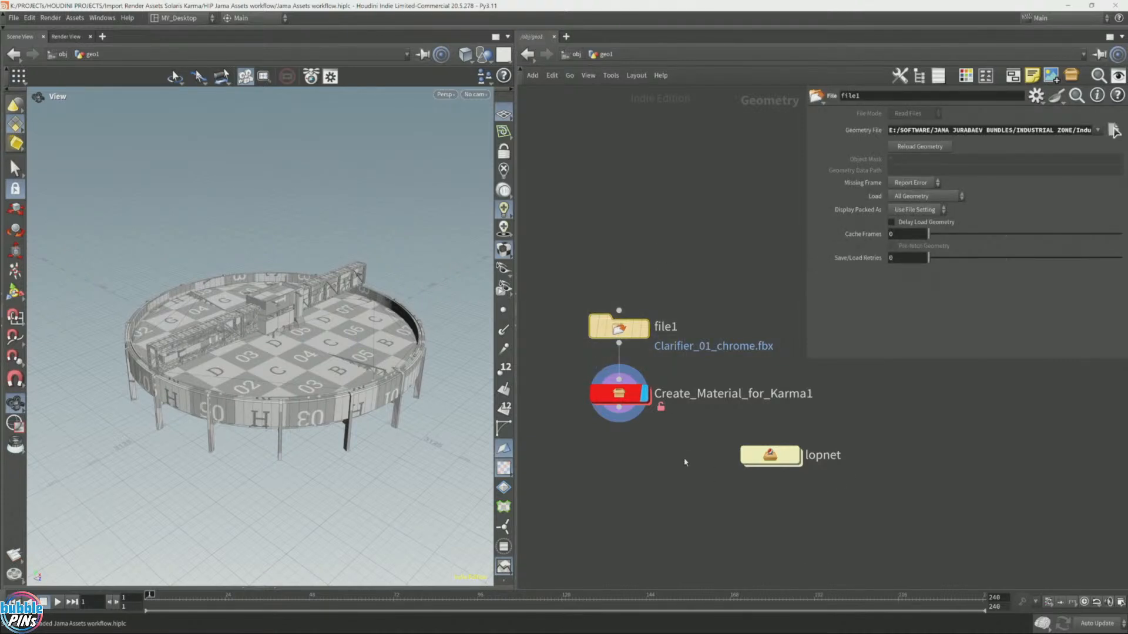
pyautogui.click(1113, 131)
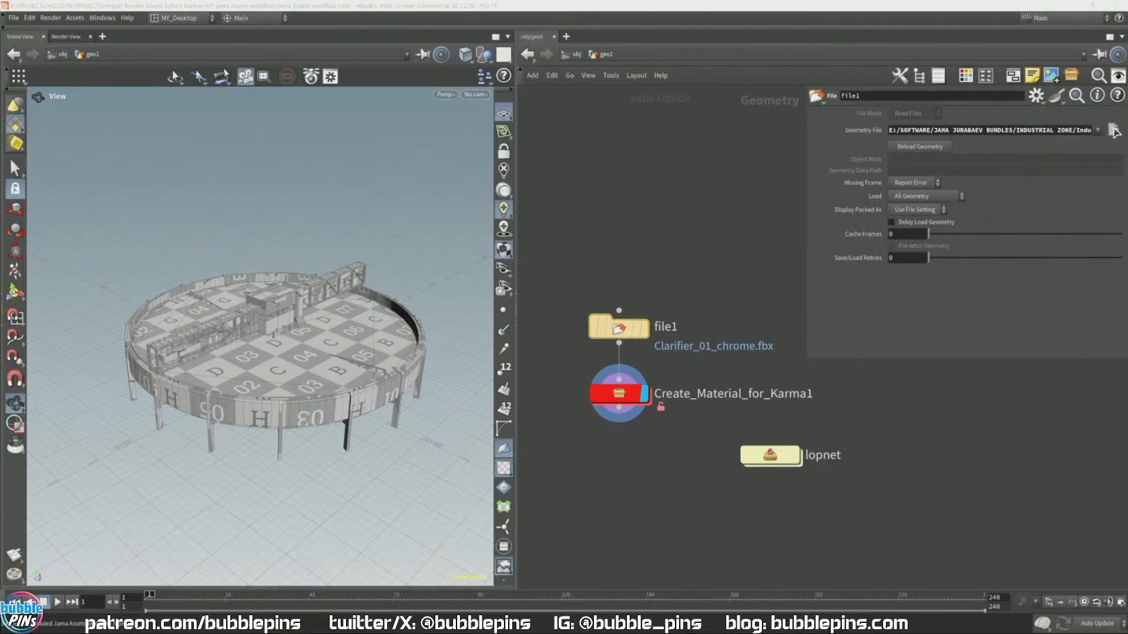
# Step: Inspect the textures folder location of Create_Material_for_Karma1 and bring the BAKED_textures folder window over the viewport
pyautogui.click(619, 392)
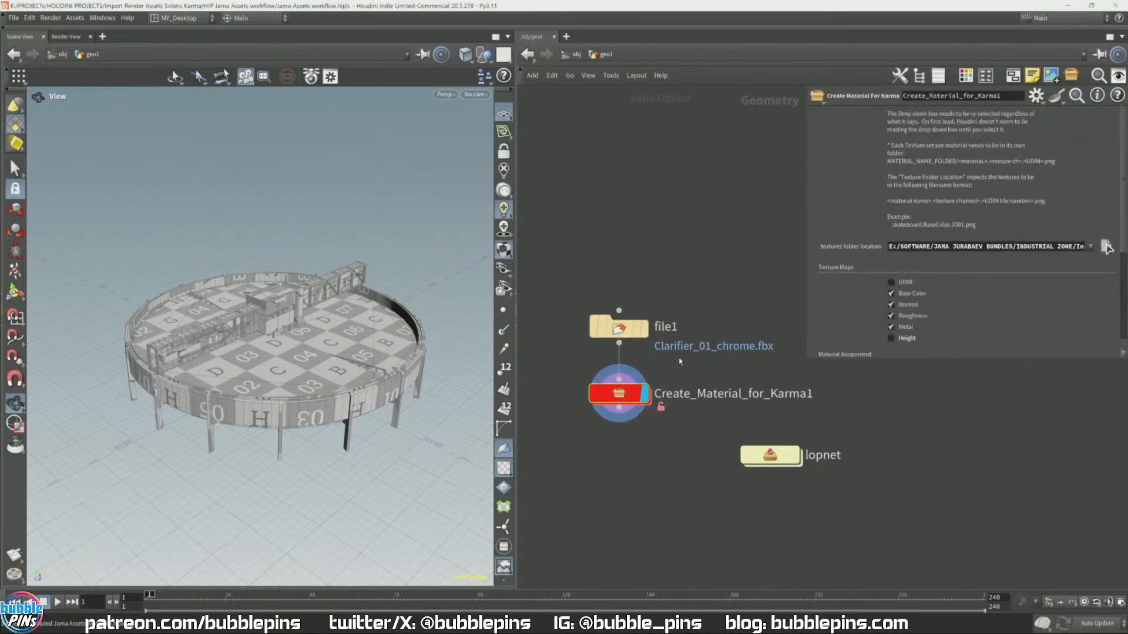
pyautogui.moveTo(704, 423); pyautogui.dragTo(710, 395, button='middle')
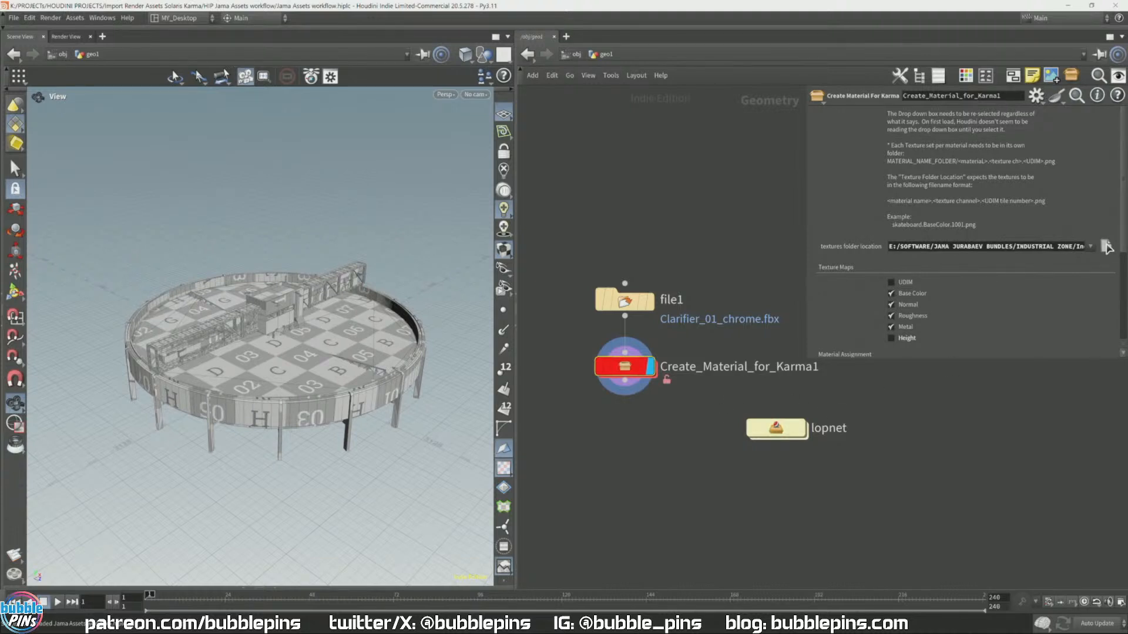
pyautogui.click(1106, 247)
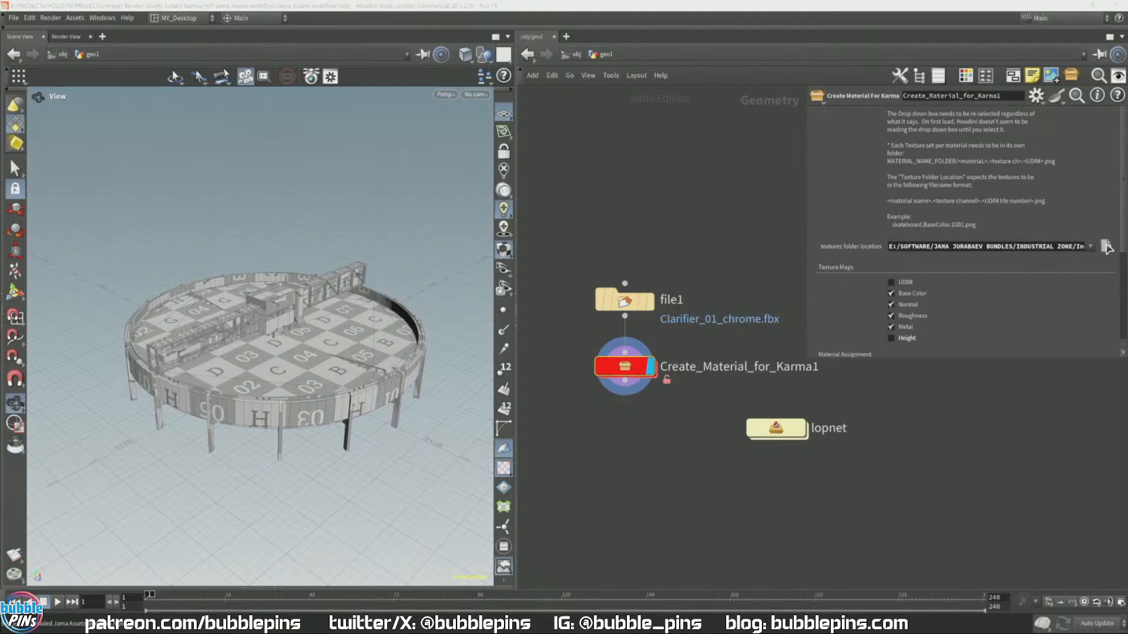
pyautogui.moveTo(693, 460); pyautogui.dragTo(687, 443, button='middle')
pyautogui.moveTo(557, 401); pyautogui.dragTo(696, 331)
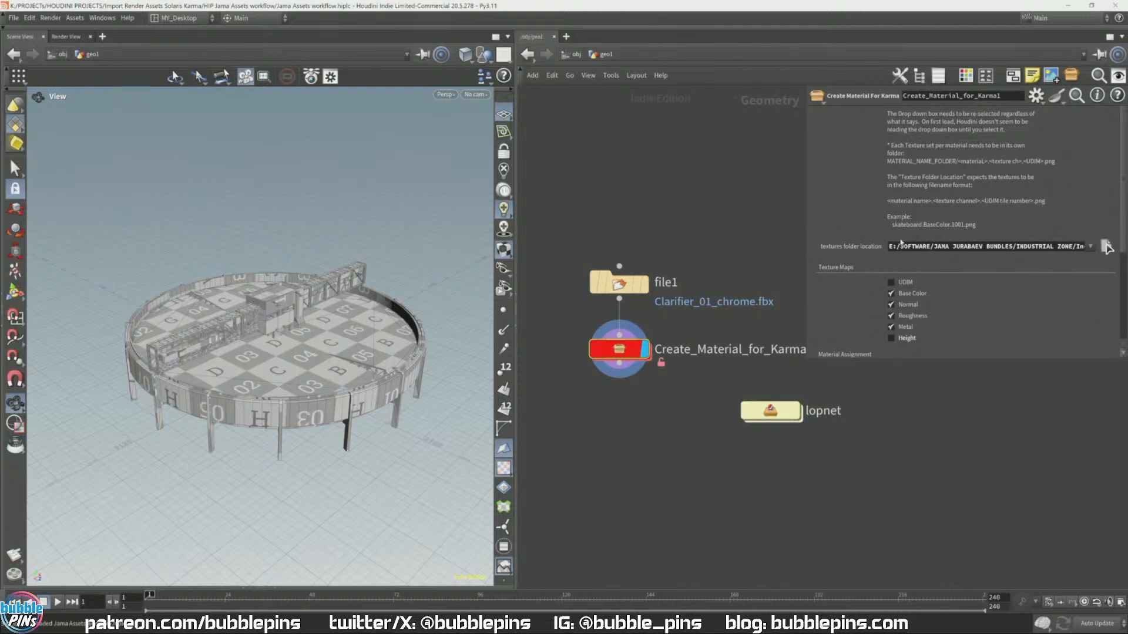
pyautogui.click(912, 248)
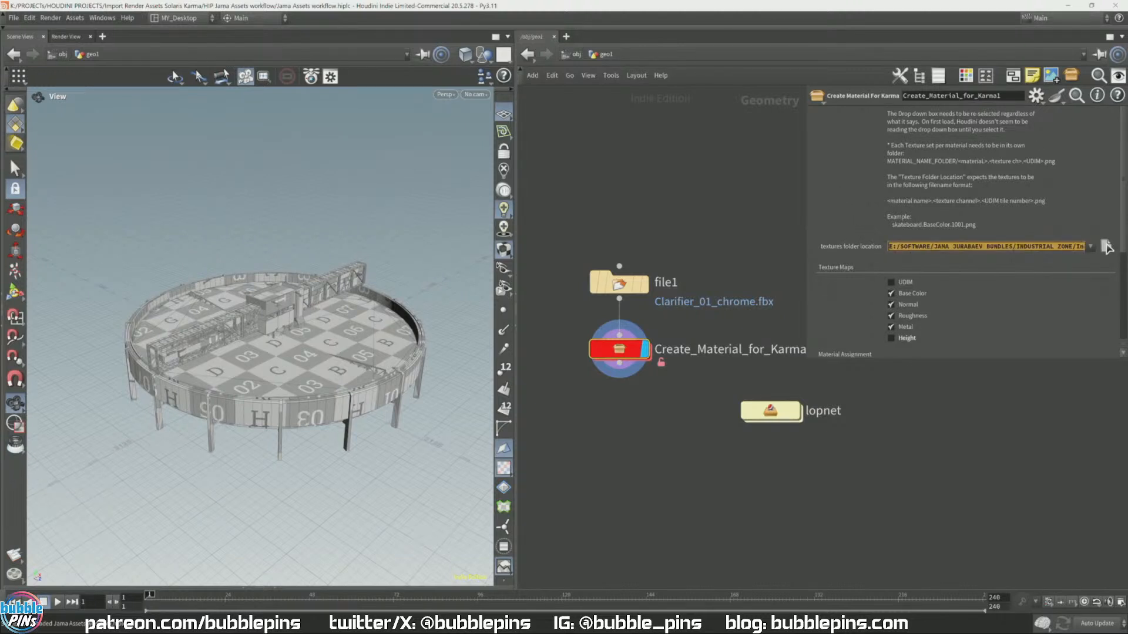
pyautogui.click(1105, 246)
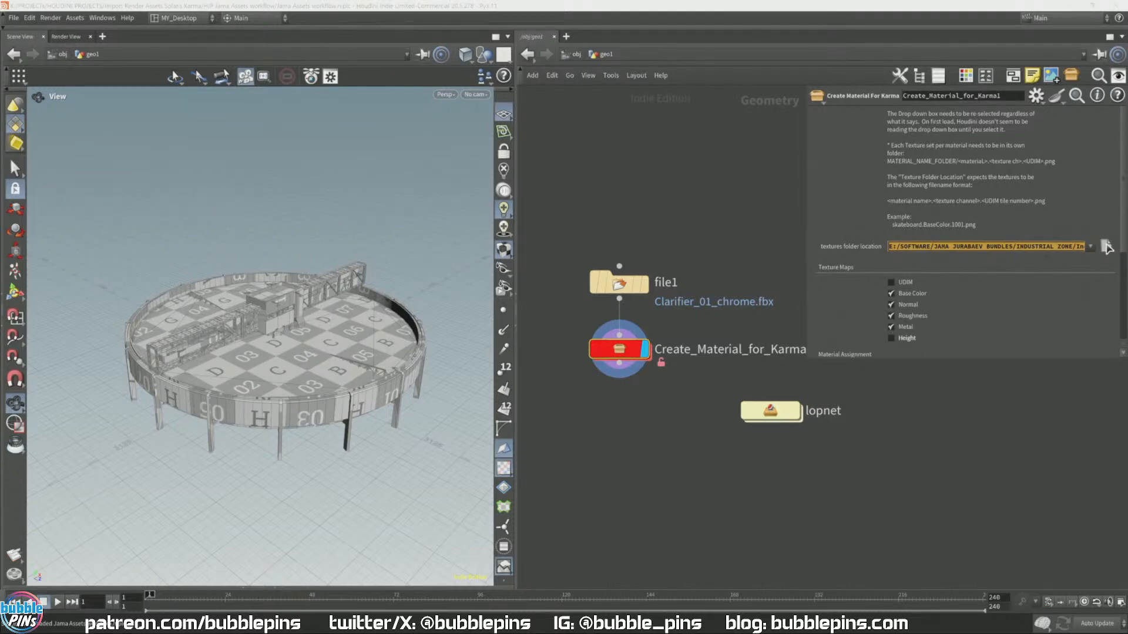
pyautogui.moveTo(1107, 247); pyautogui.dragTo(430, 380)
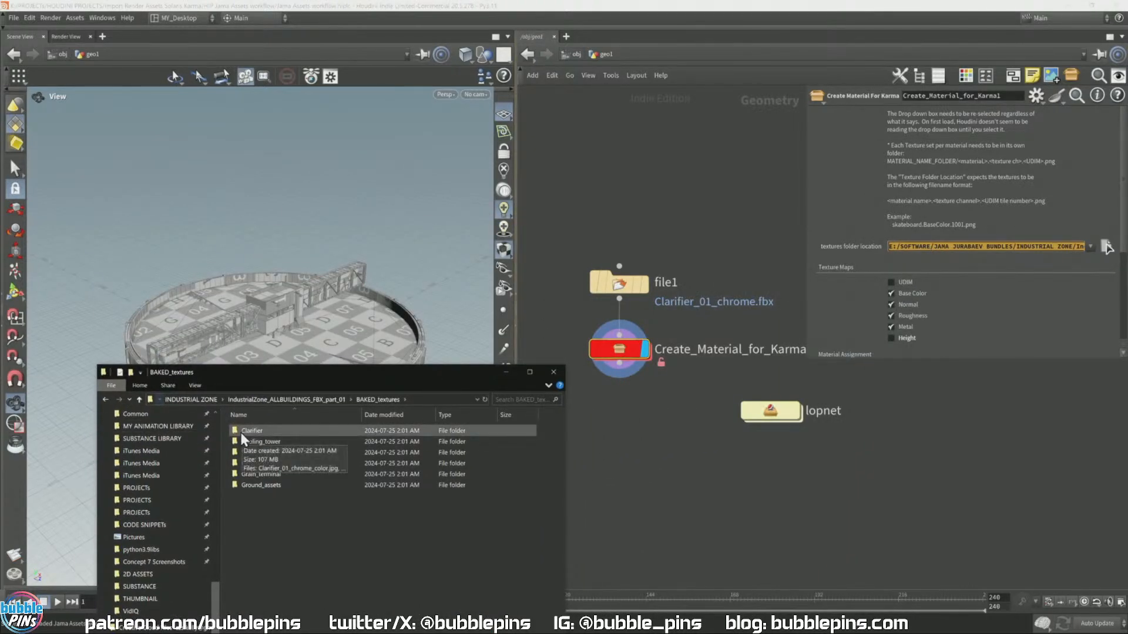
# Step: Open the Clarifier folder inside BAKED_textures and examine how its chrome and rusty texture files are named
pyautogui.doubleClick(242, 435)
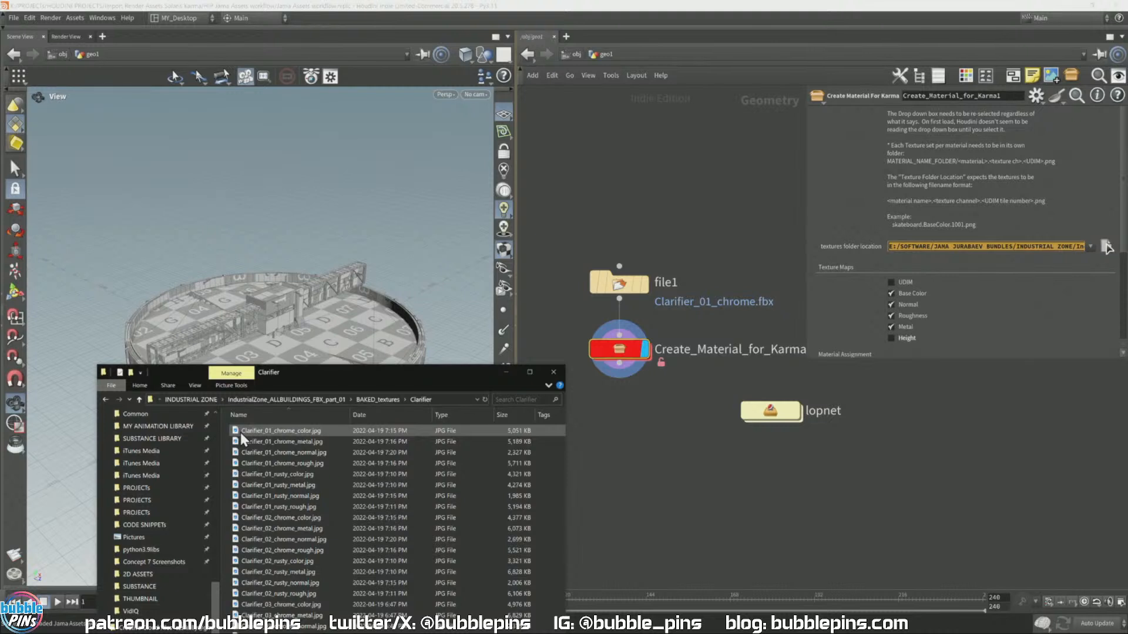
pyautogui.moveTo(362, 379); pyautogui.dragTo(350, 210)
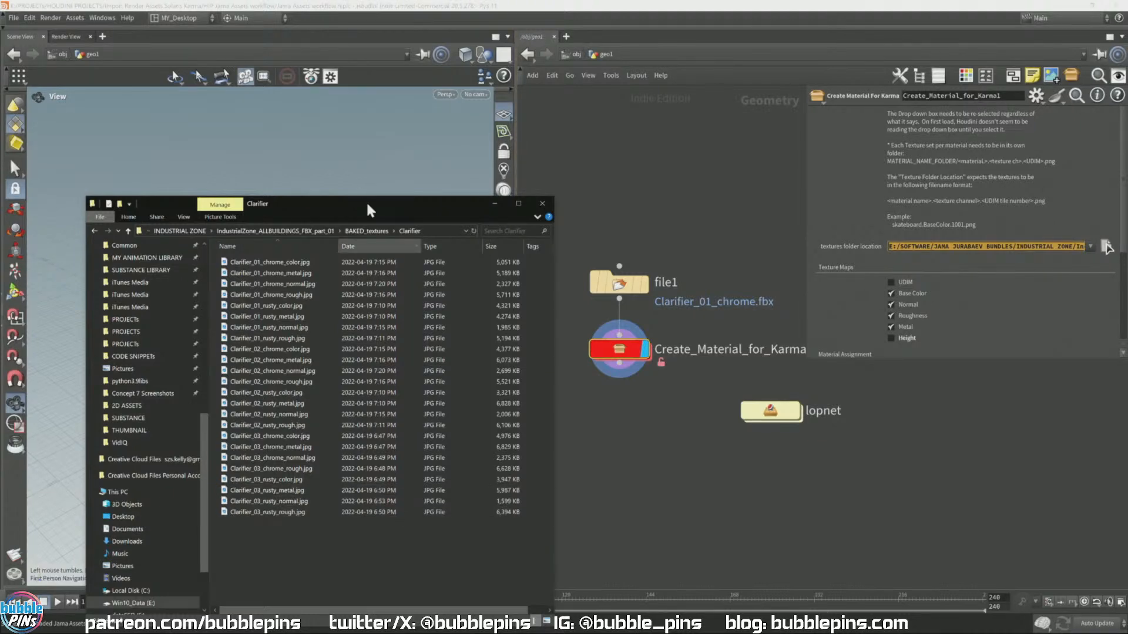
pyautogui.moveTo(369, 211); pyautogui.dragTo(535, 431)
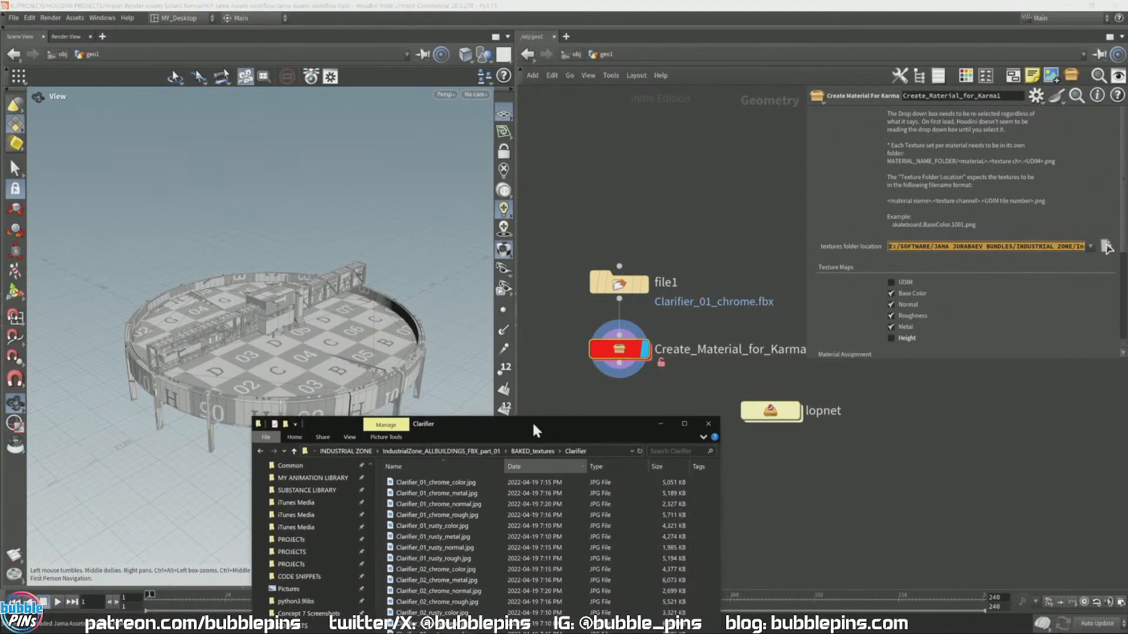
pyautogui.click(537, 388)
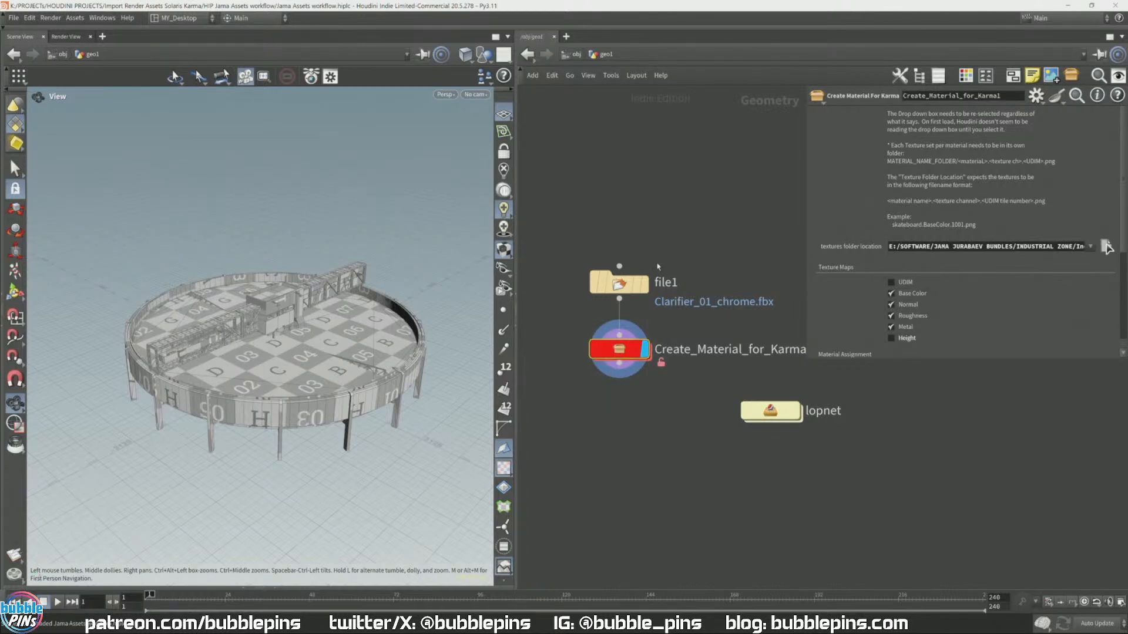
pyautogui.hotkey('alt', 'Tab')
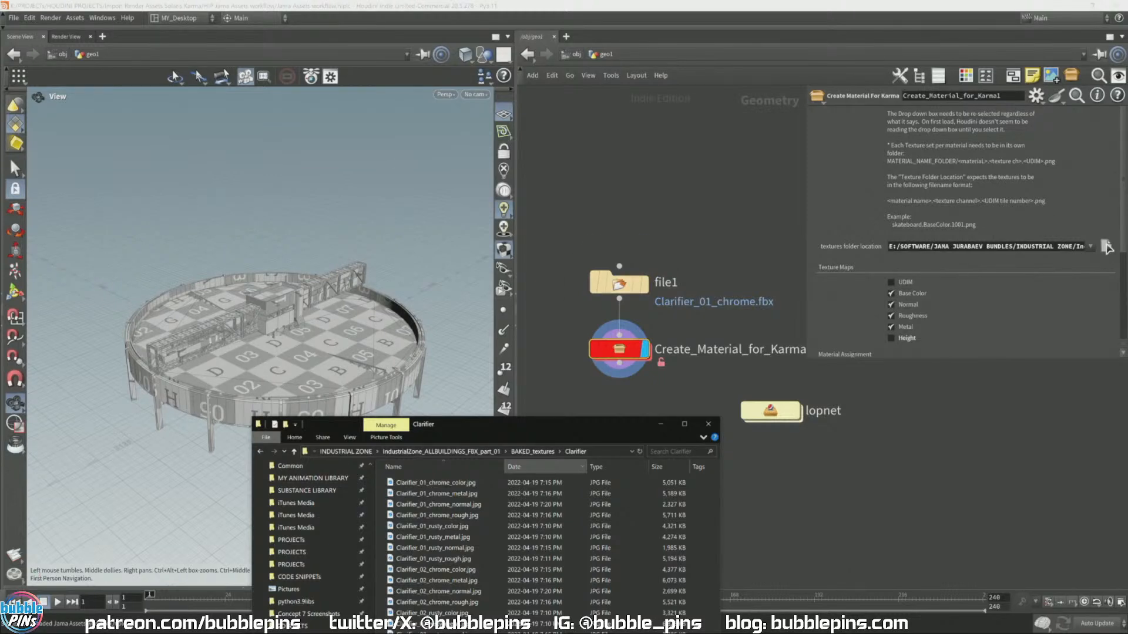
pyautogui.moveTo(553, 430); pyautogui.dragTo(459, 192)
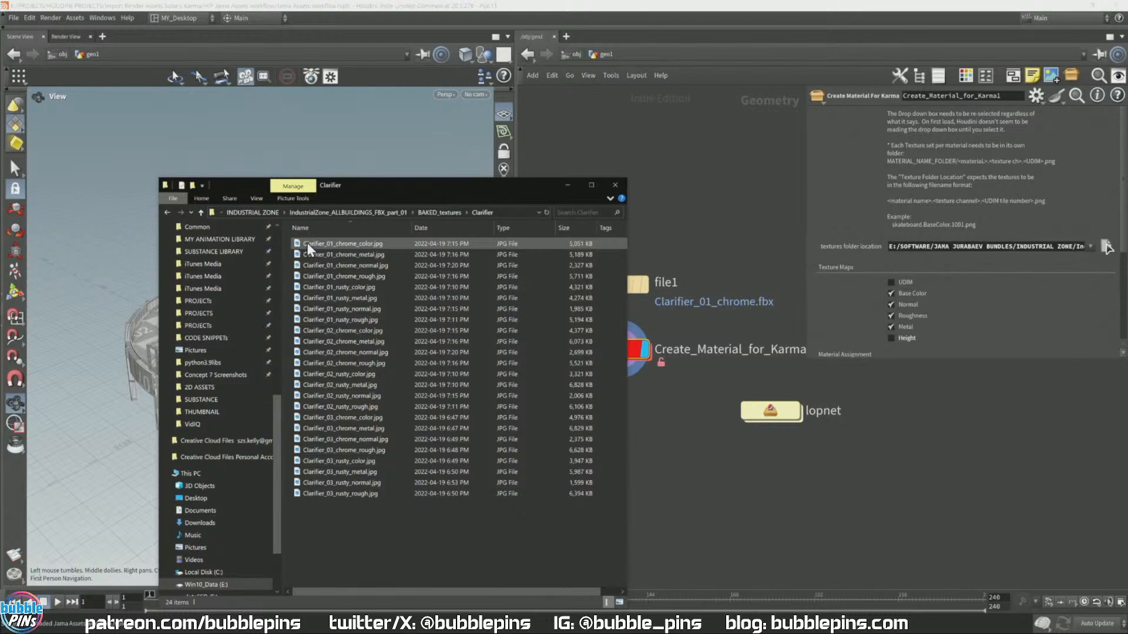
pyautogui.click(374, 254)
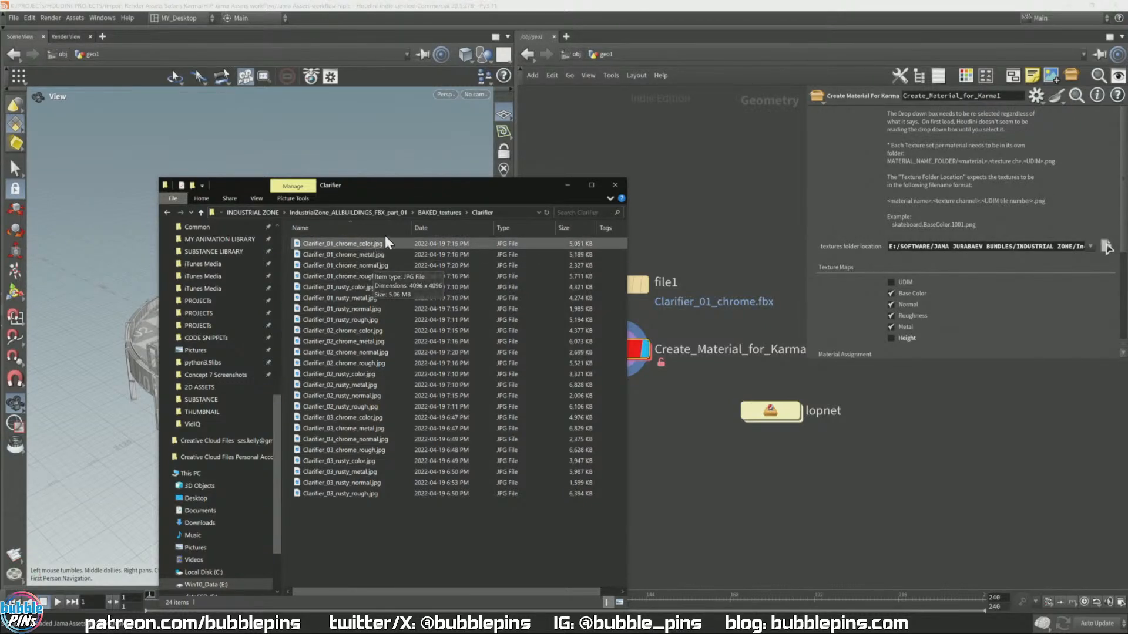
# Step: Look at the Create_Material_for_Karma1 node in the network, and bring the Clarifier textures window back over it
pyautogui.moveTo(440, 187); pyautogui.dragTo(828, 489)
pyautogui.moveTo(703, 406); pyautogui.dragTo(709, 271, button='middle')
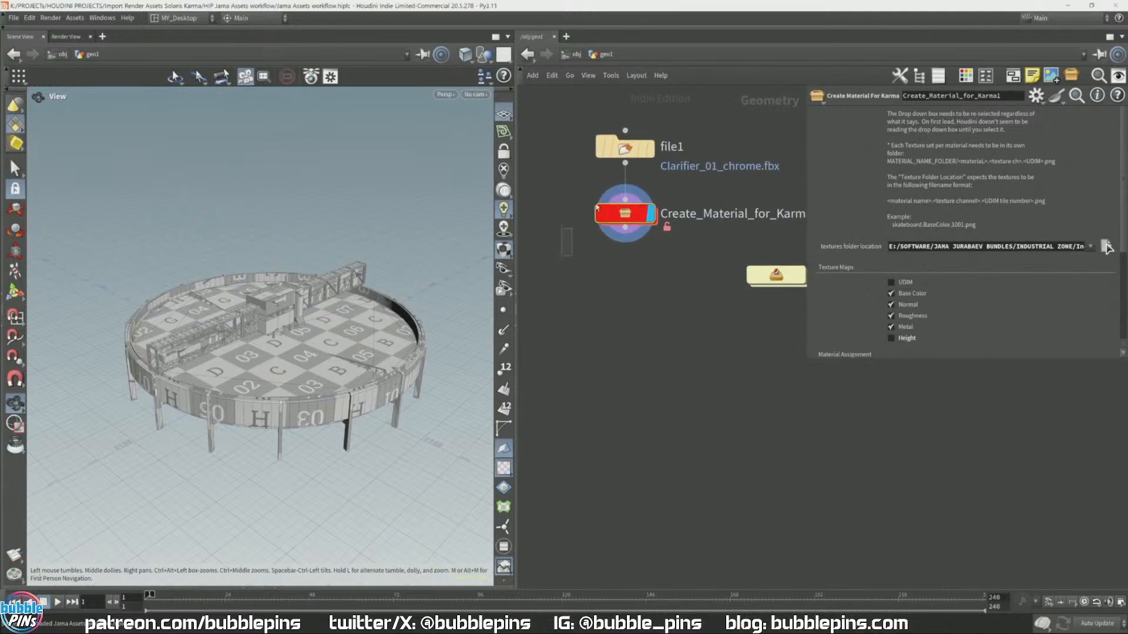
pyautogui.moveTo(580, 263); pyautogui.dragTo(676, 213)
pyautogui.hotkey('alt', 'Tab')
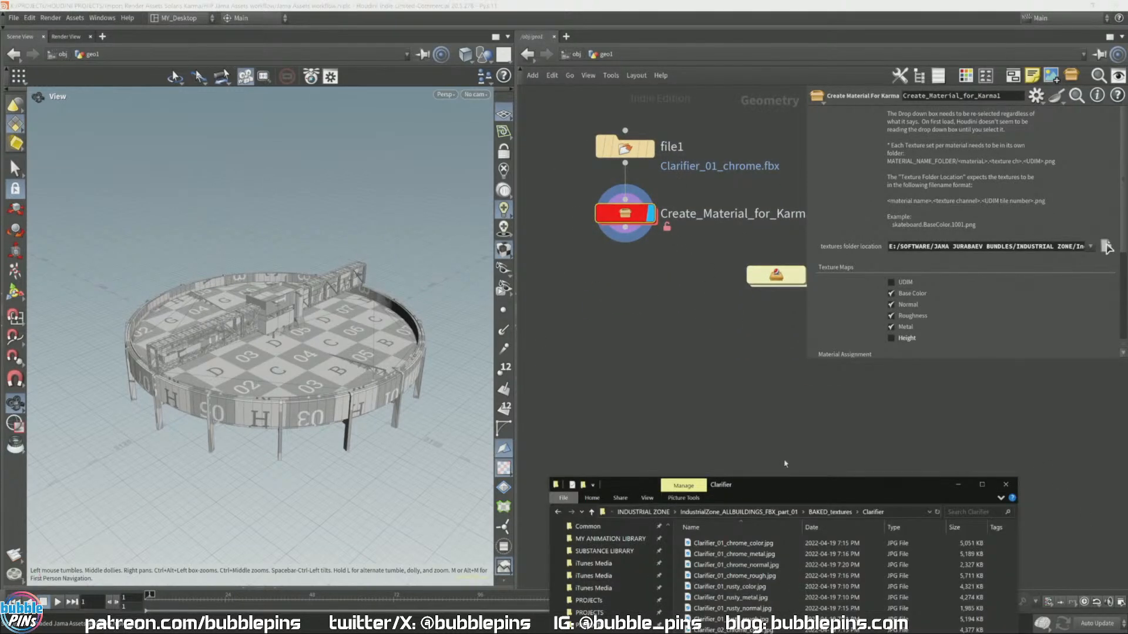
pyautogui.moveTo(772, 485); pyautogui.dragTo(605, 214)
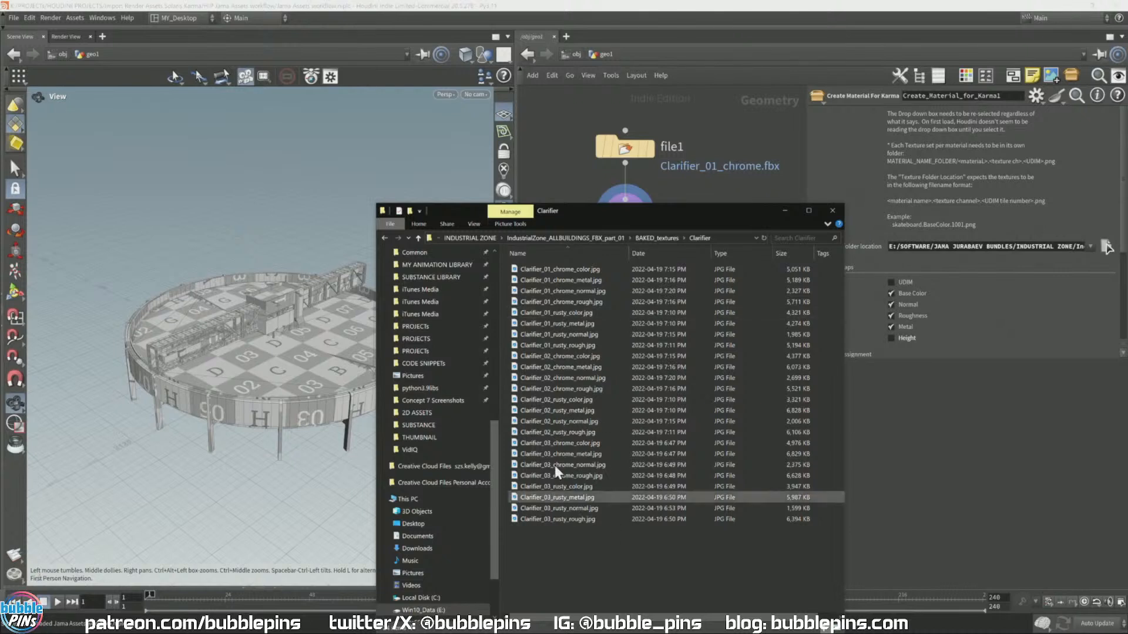
# Step: Browse to the TEXTURES folder of IndustrialZone_ALLBUILDINGS_FBX_part_01 and open its Clarifier_01_chrome subfolder within Clarifier
pyautogui.click(655, 238)
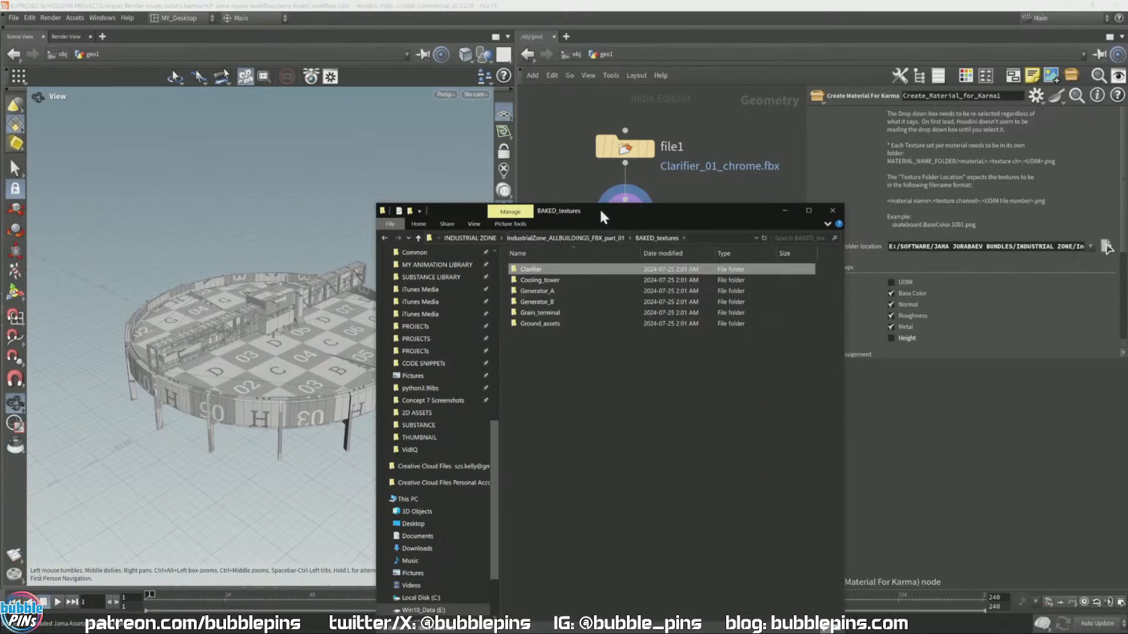
pyautogui.click(604, 238)
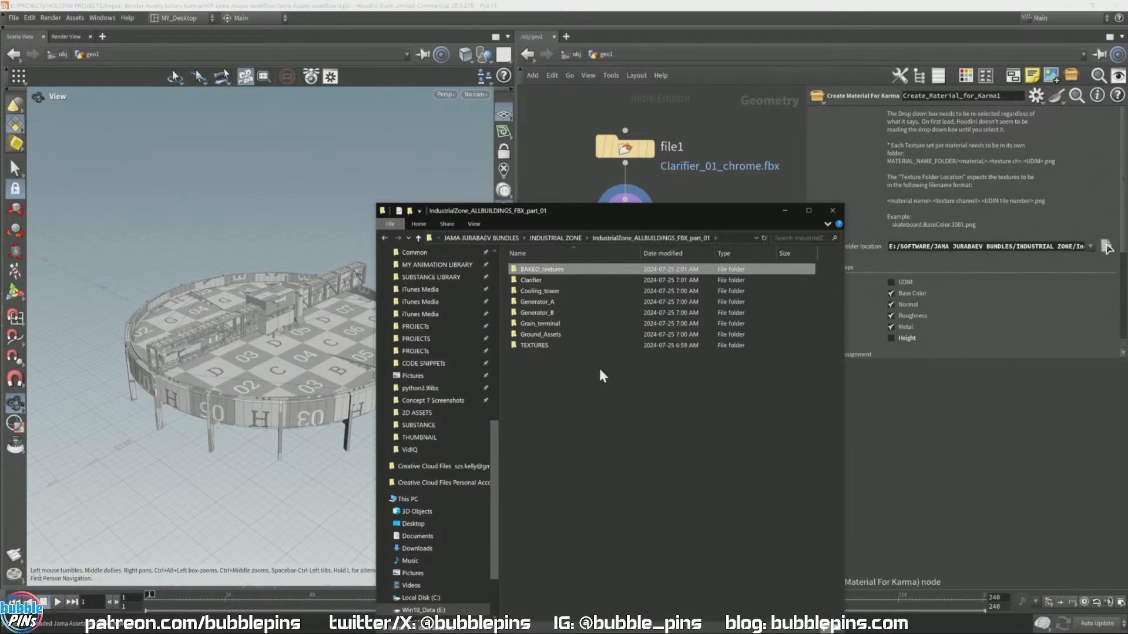
pyautogui.doubleClick(531, 345)
pyautogui.moveTo(617, 389); pyautogui.dragTo(505, 266)
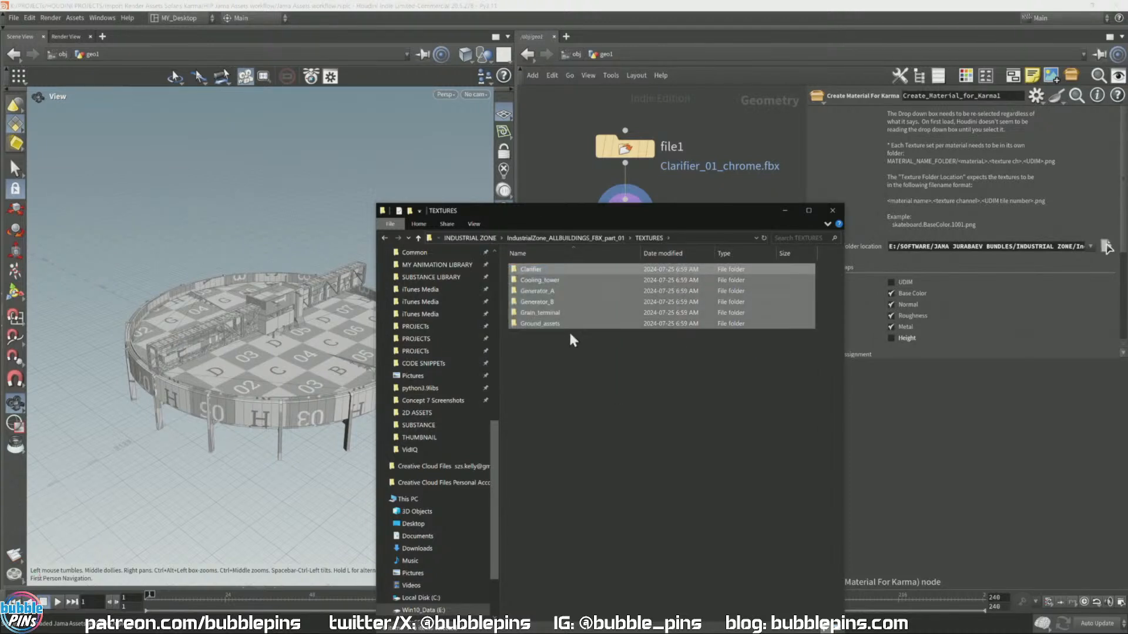
pyautogui.click(569, 334)
pyautogui.click(536, 269)
pyautogui.doubleClick(536, 270)
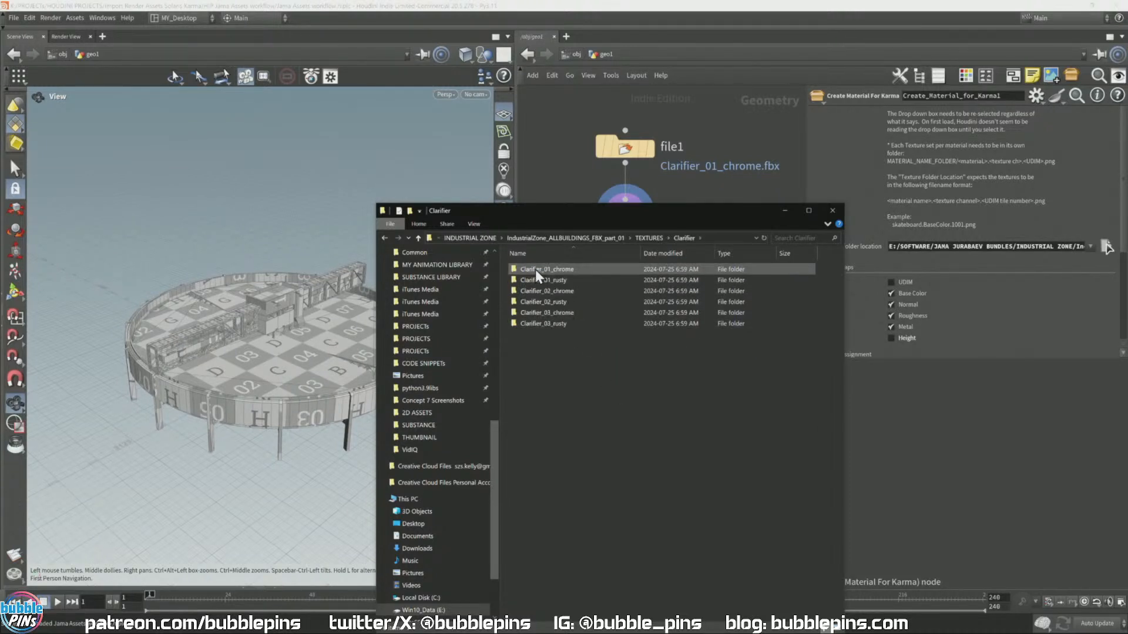
pyautogui.doubleClick(535, 269)
# Step: Return to the Clarifier folder in TEXTURES and look through its remaining chrome and rusty subfolders
pyautogui.click(617, 238)
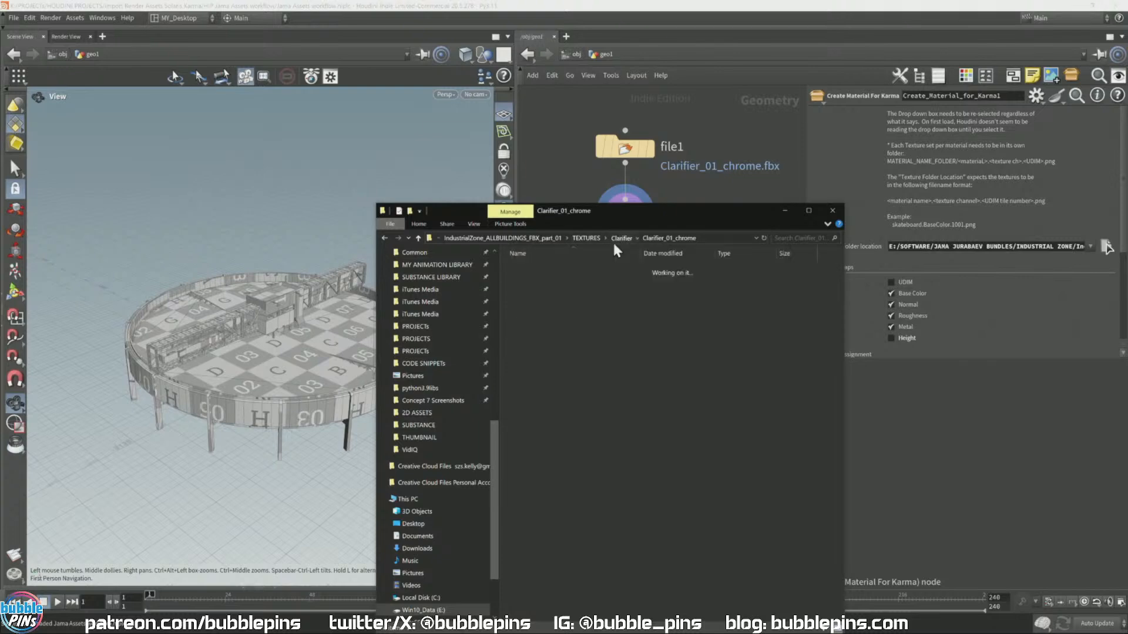
pyautogui.click(590, 282)
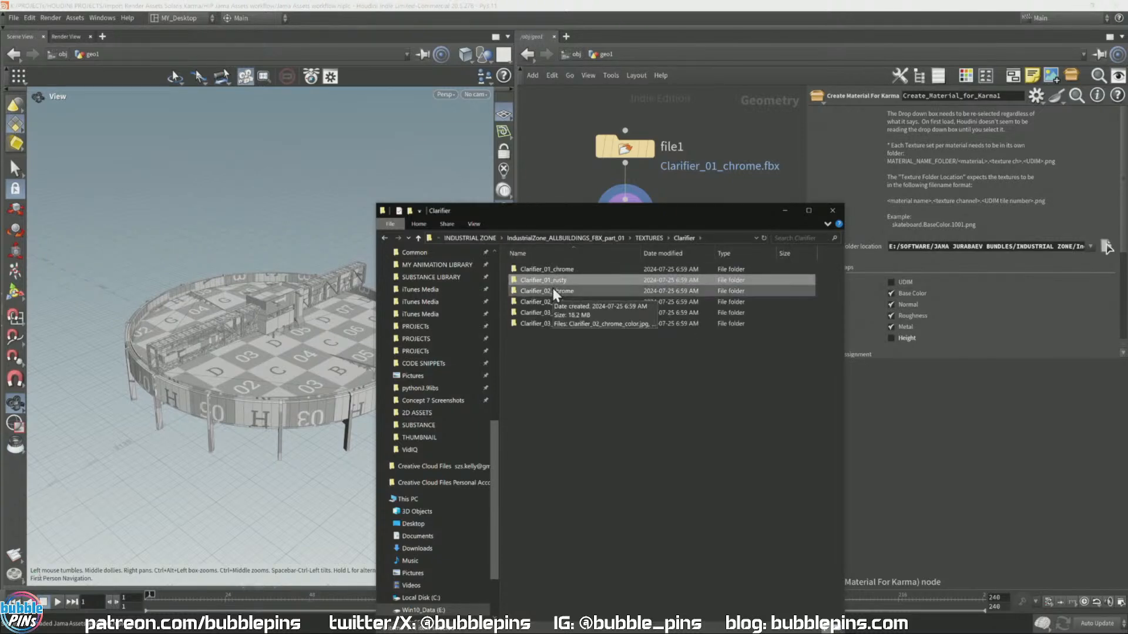
pyautogui.click(551, 291)
pyautogui.click(548, 303)
pyautogui.click(548, 314)
pyautogui.click(547, 326)
# Step: Show the BAKED_textures Clarifier files in a second folder window beside the TEXTURES Clarifier folder to compare both layouts
pyautogui.moveTo(606, 218); pyautogui.dragTo(360, 15)
pyautogui.moveTo(442, 22); pyautogui.dragTo(846, 252)
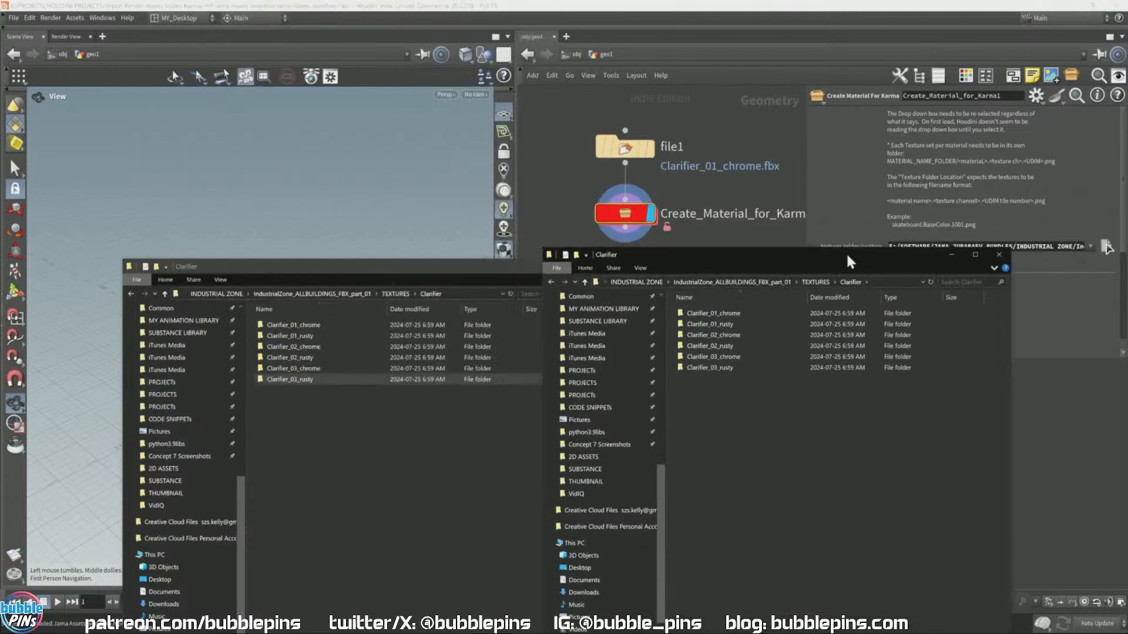
pyautogui.click(728, 283)
pyautogui.doubleClick(719, 315)
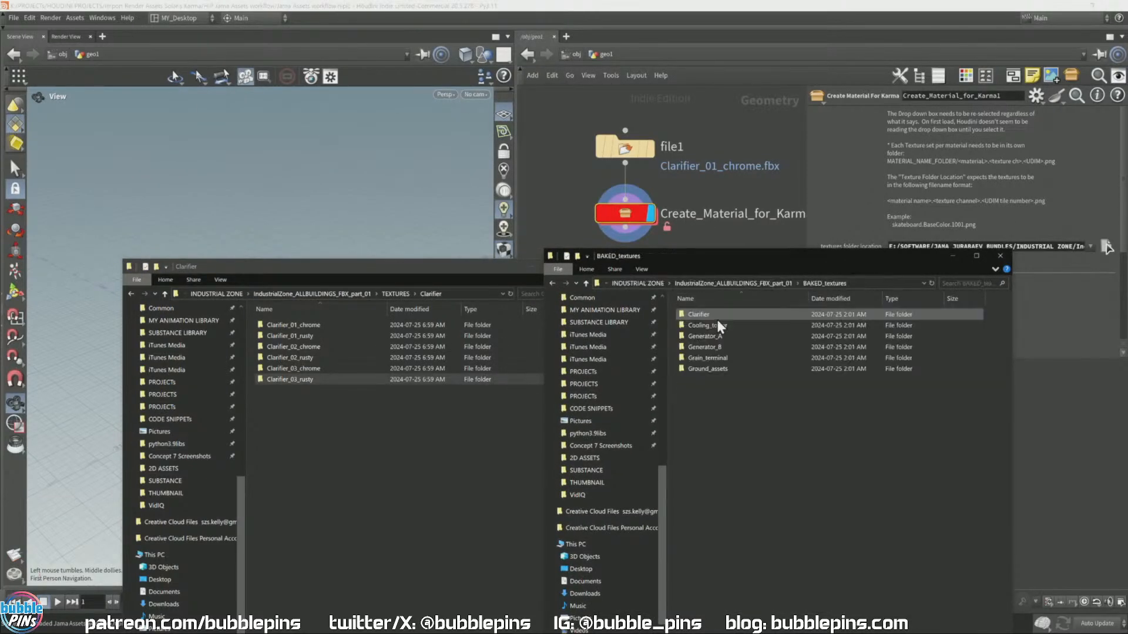
pyautogui.doubleClick(703, 316)
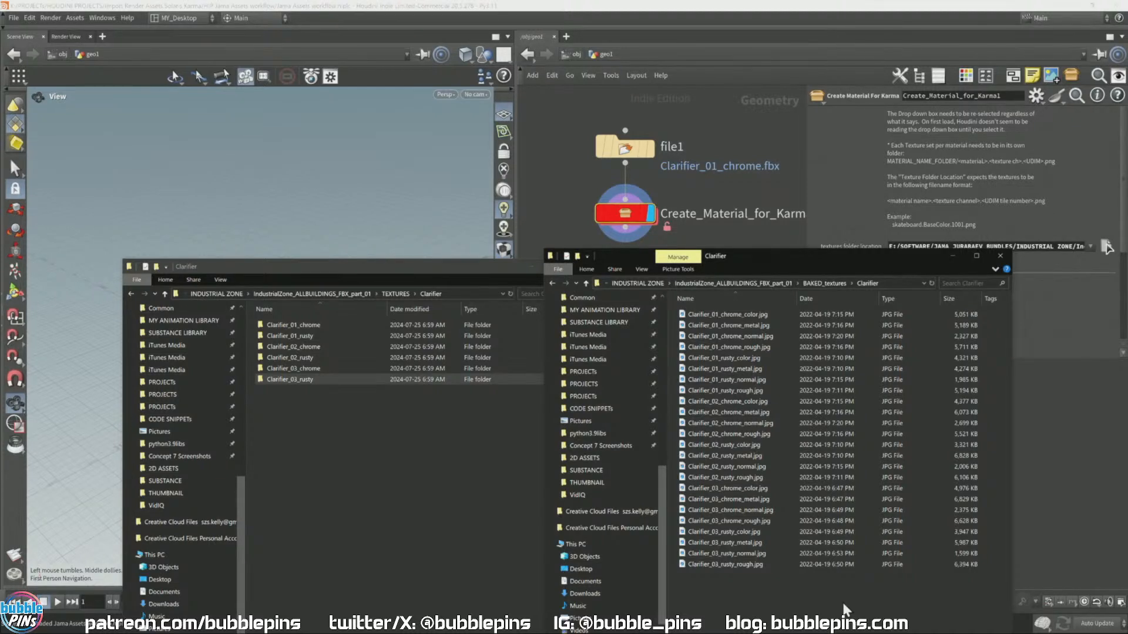
# Step: Return to Houdini and place the lopnet node directly below Create_Material_for_Karma1
pyautogui.click(551, 224)
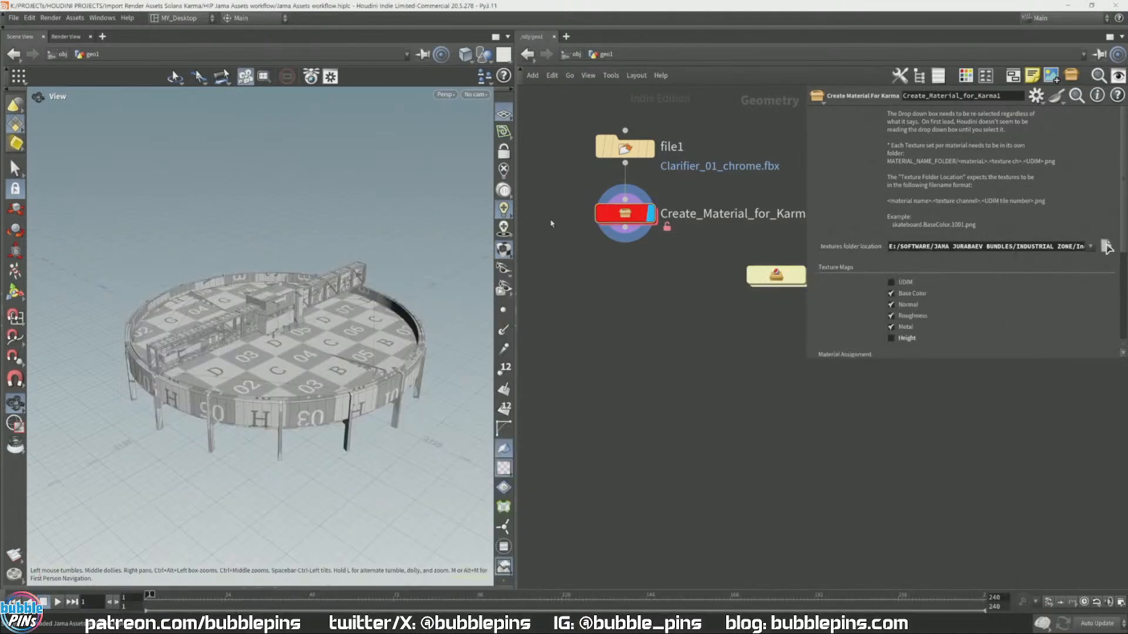
pyautogui.moveTo(714, 423); pyautogui.dragTo(694, 487, button='middle')
pyautogui.moveTo(761, 343); pyautogui.dragTo(706, 326, button='middle')
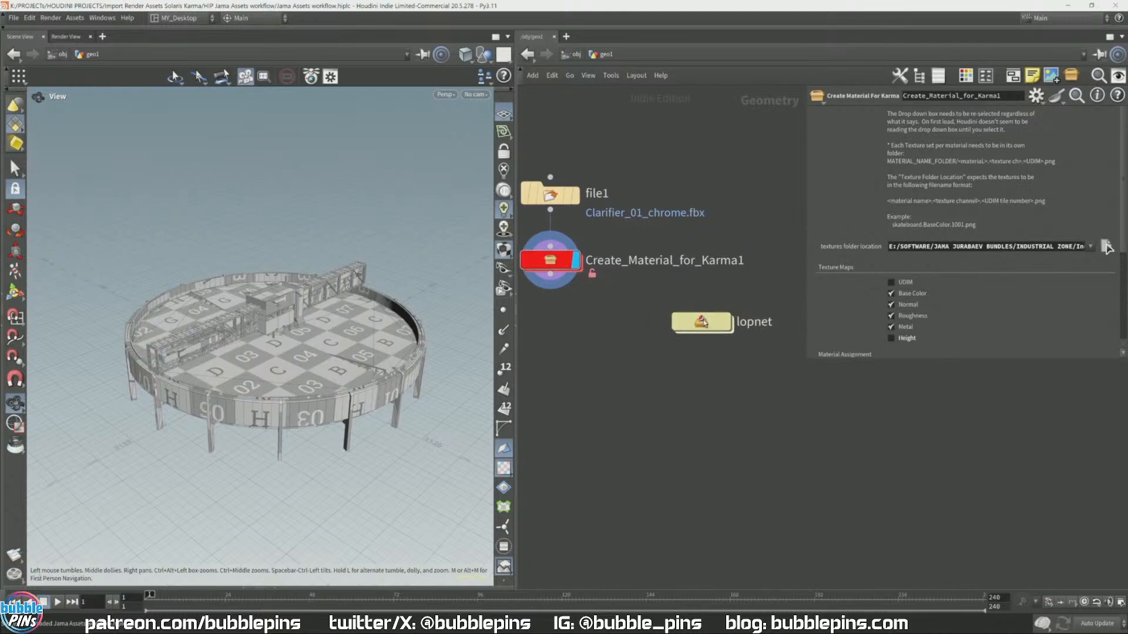
pyautogui.moveTo(707, 328); pyautogui.dragTo(554, 338)
pyautogui.moveTo(645, 423); pyautogui.dragTo(703, 440, button='middle')
pyautogui.moveTo(694, 388); pyautogui.dragTo(671, 427, button='middle')
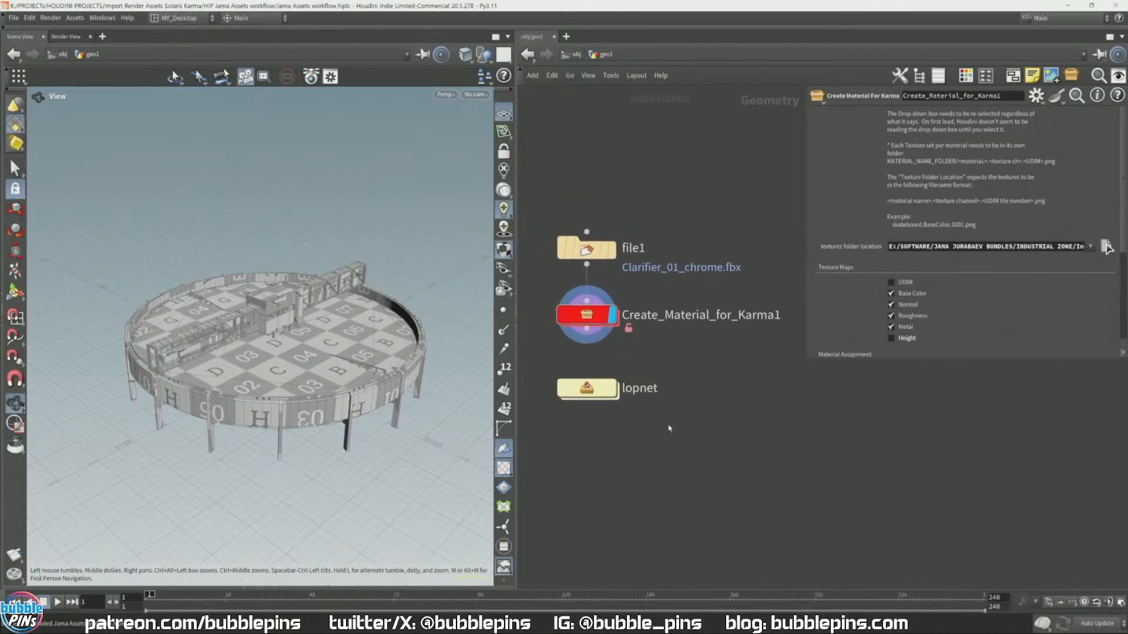
# Step: Enter lopnet and inspect the render node's image output and rendering settings in the enlarged parameter area
pyautogui.doubleClick(582, 392)
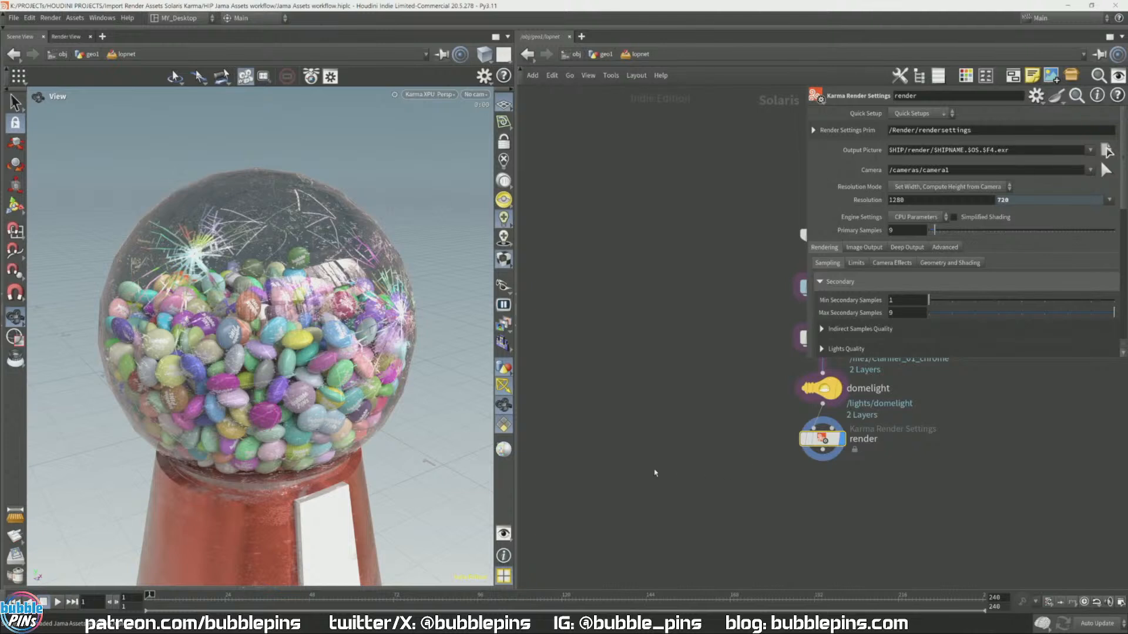
pyautogui.moveTo(765, 385); pyautogui.dragTo(600, 351, button='middle')
pyautogui.moveTo(621, 450); pyautogui.dragTo(768, 425)
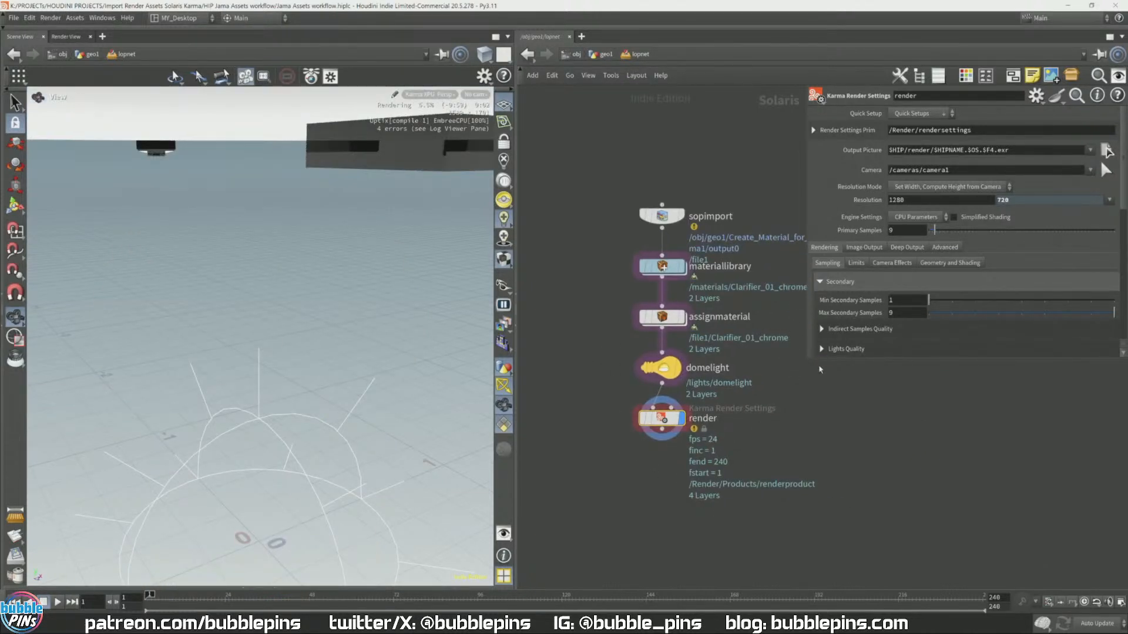
pyautogui.moveTo(818, 359); pyautogui.dragTo(805, 495)
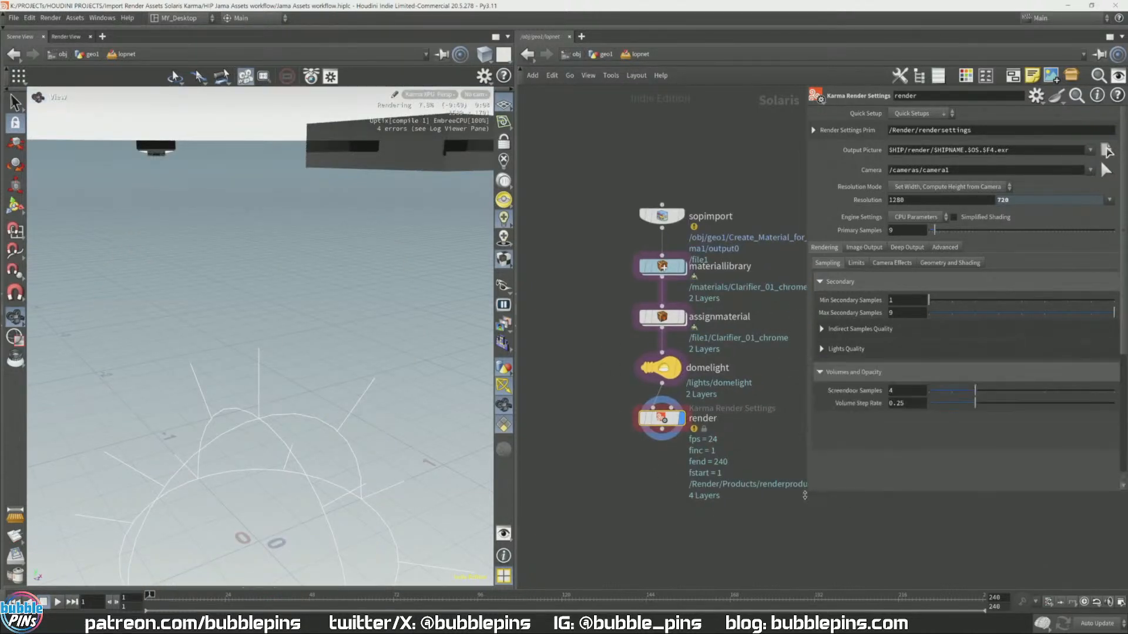
pyautogui.click(867, 248)
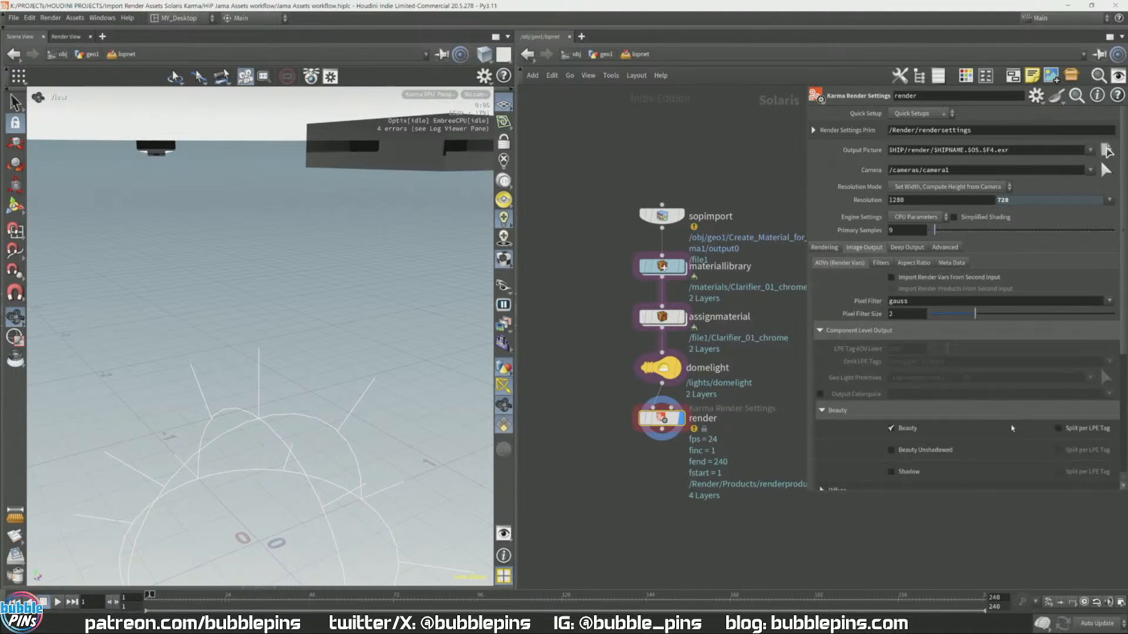
pyautogui.click(824, 247)
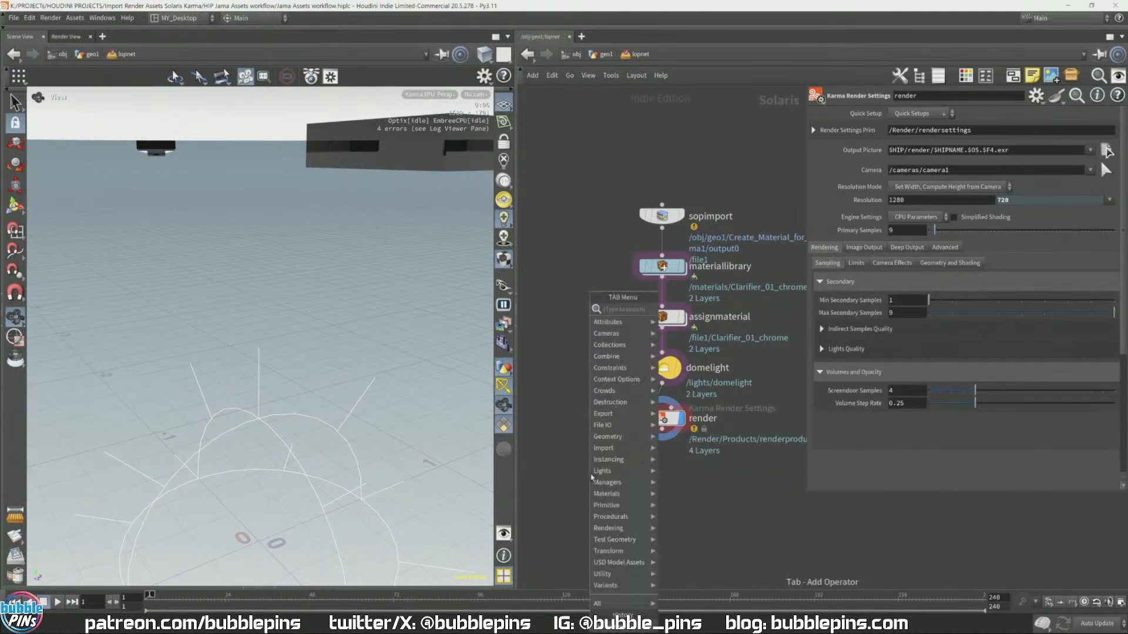
# Step: Add a USD Render ROP node below the render node and inspect its Enable Legacy EXR Mode option
pyautogui.press('Tab')
pyautogui.press('Return')
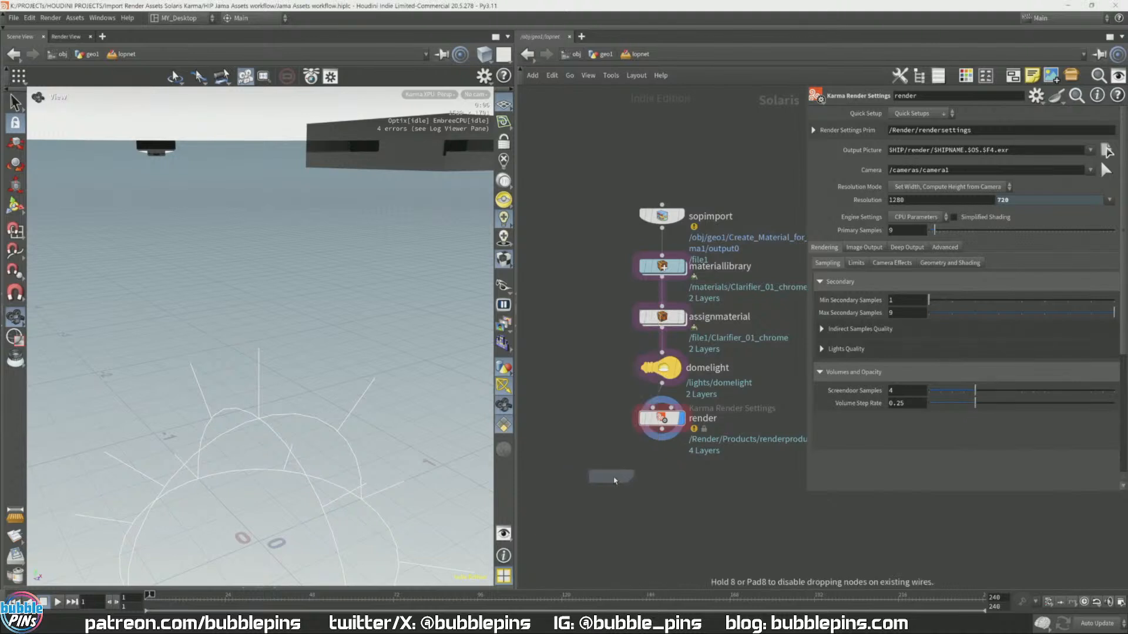
pyautogui.click(662, 436)
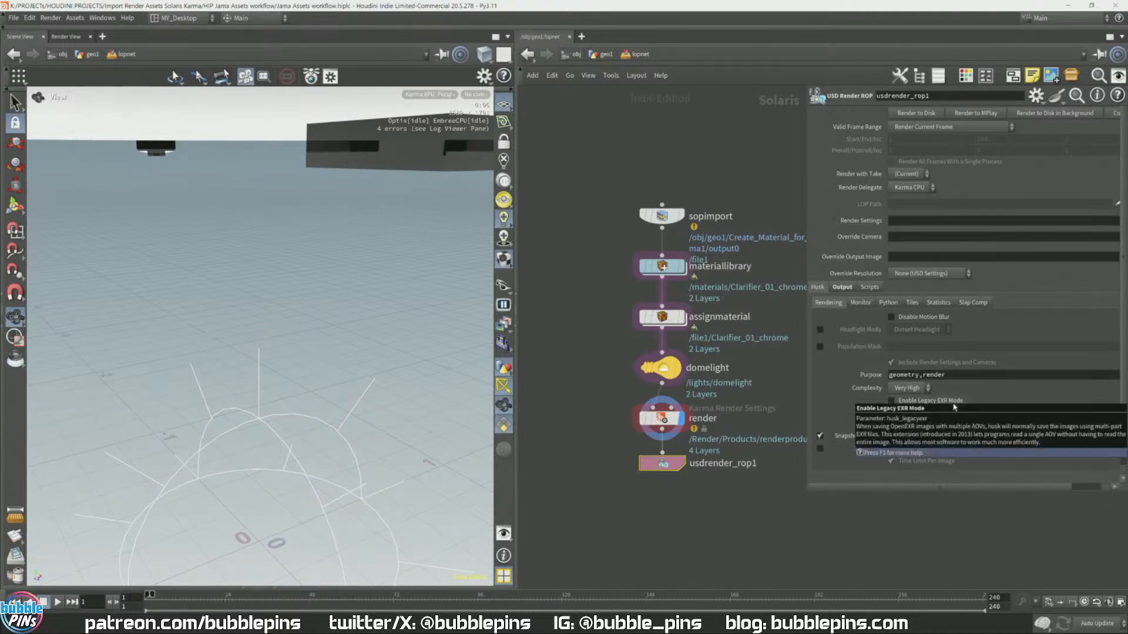
pyautogui.moveTo(937, 405)
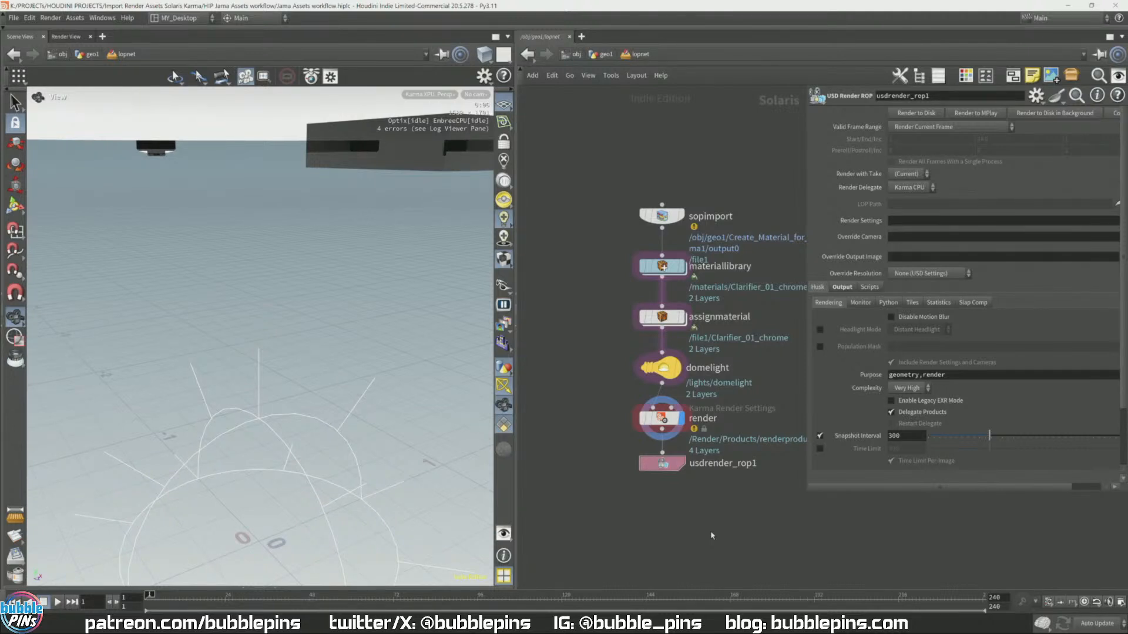
pyautogui.press('h')
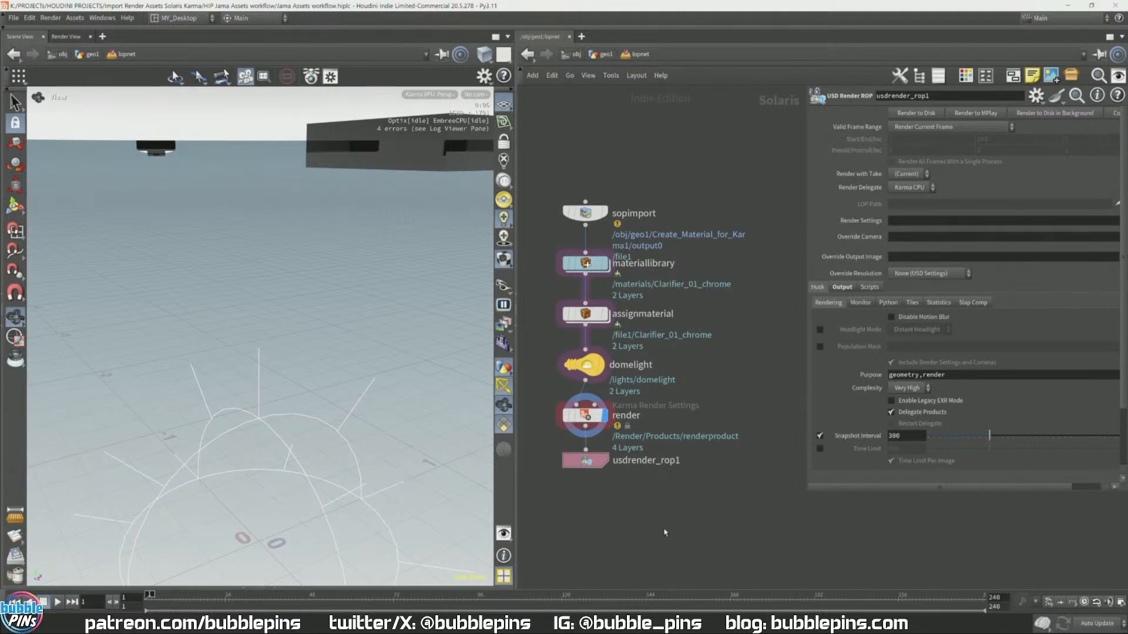
pyautogui.scroll(3, 664, 532)
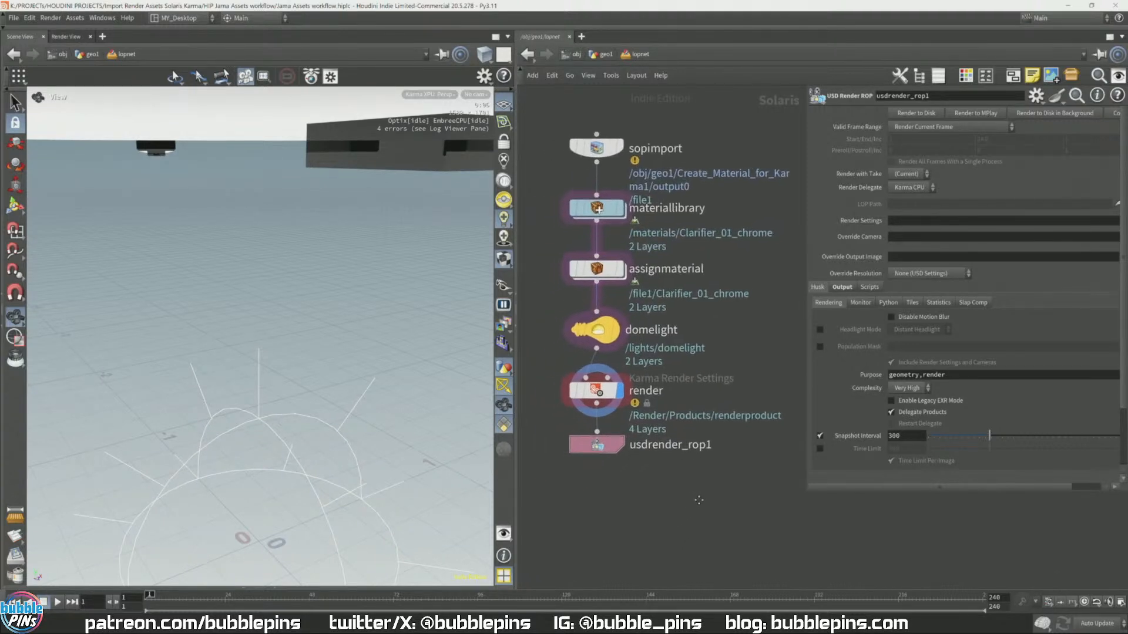
pyautogui.moveTo(707, 501); pyautogui.dragTo(690, 497, button='middle')
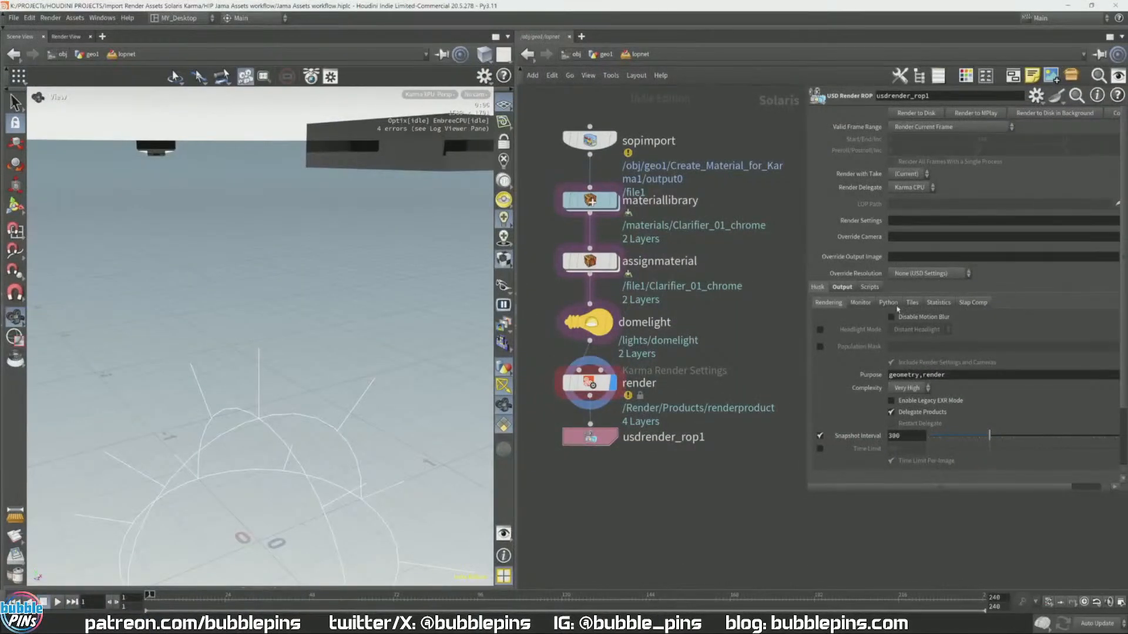
# Step: View the whole clarifier model in the Solaris viewport and return to the geo1 network
pyautogui.moveTo(329, 144); pyautogui.dragTo(334, 137)
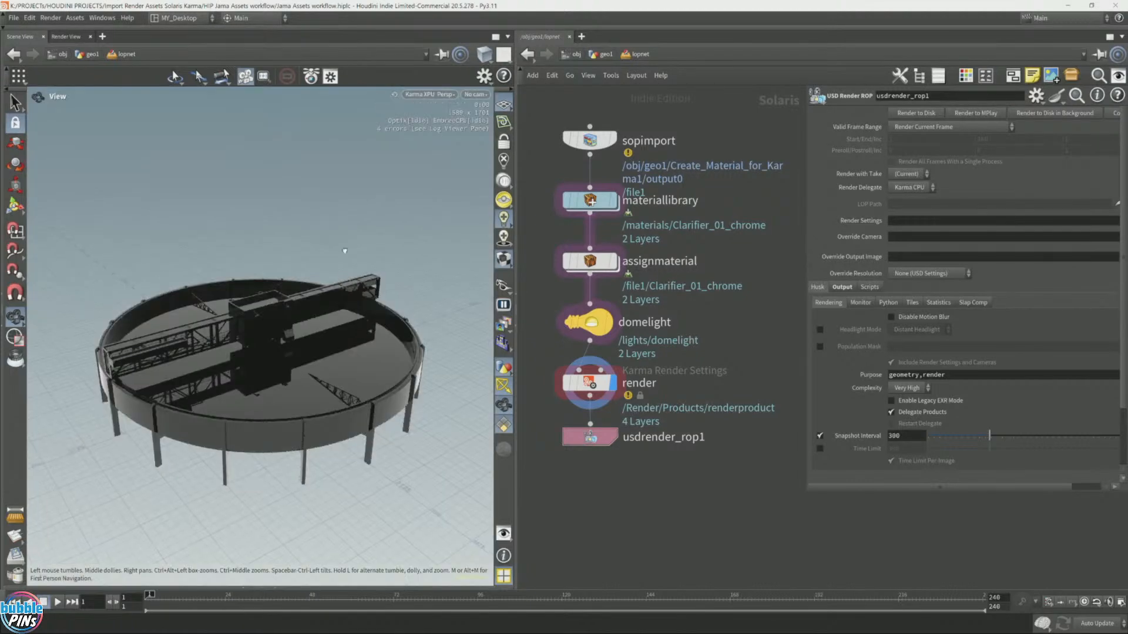
pyautogui.moveTo(767, 396); pyautogui.dragTo(806, 446, button='middle')
pyautogui.click(605, 54)
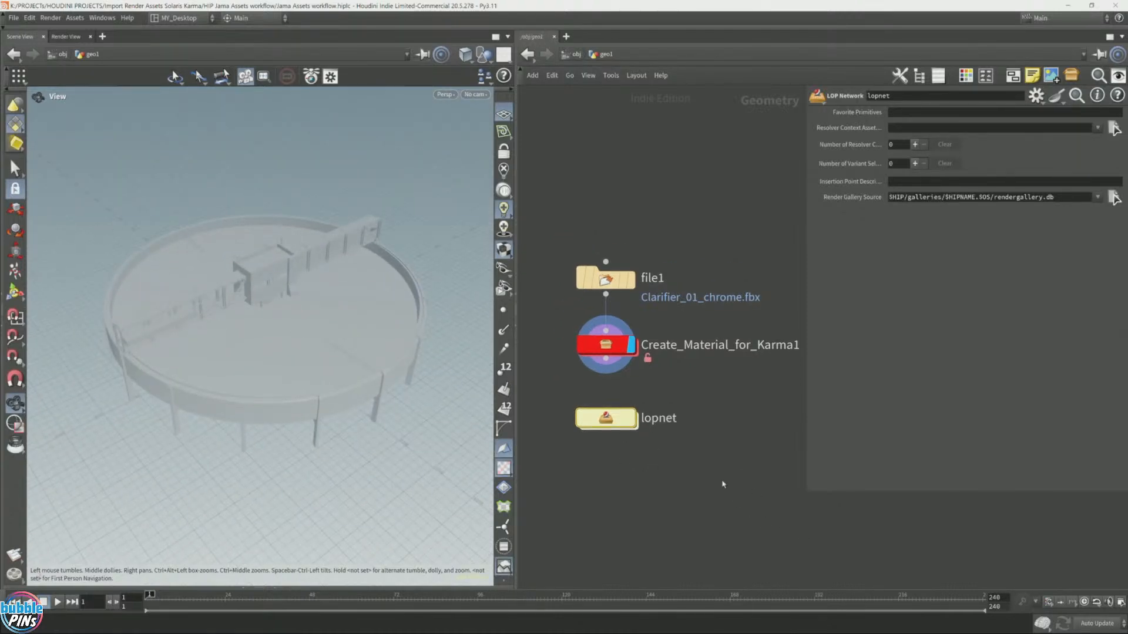
# Step: Inspect file1's geometry settings and the checkered clarifier model, nudge Create_Material_for_Karma1 slightly, and select the lopnet node
pyautogui.click(617, 279)
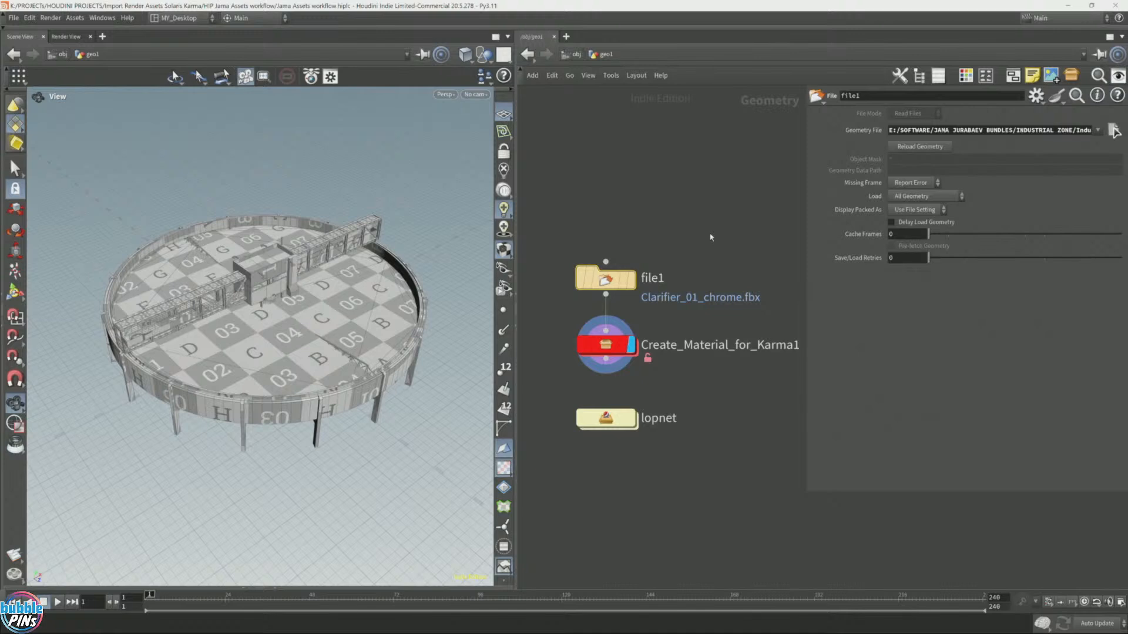
pyautogui.moveTo(261, 327); pyautogui.dragTo(346, 344)
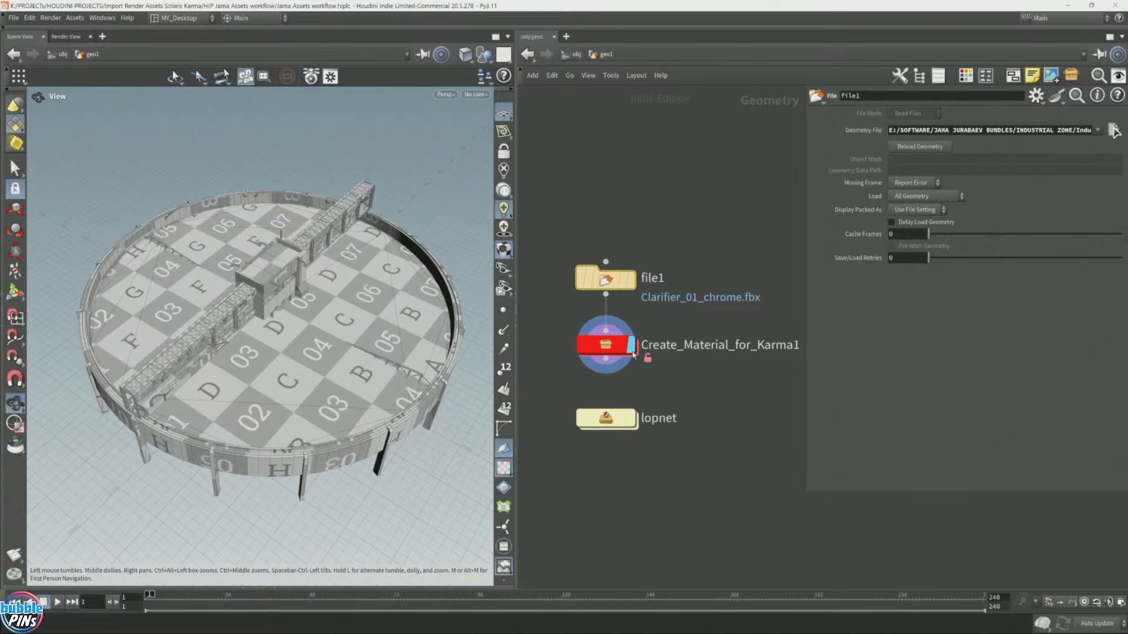
pyautogui.moveTo(614, 352); pyautogui.dragTo(608, 349)
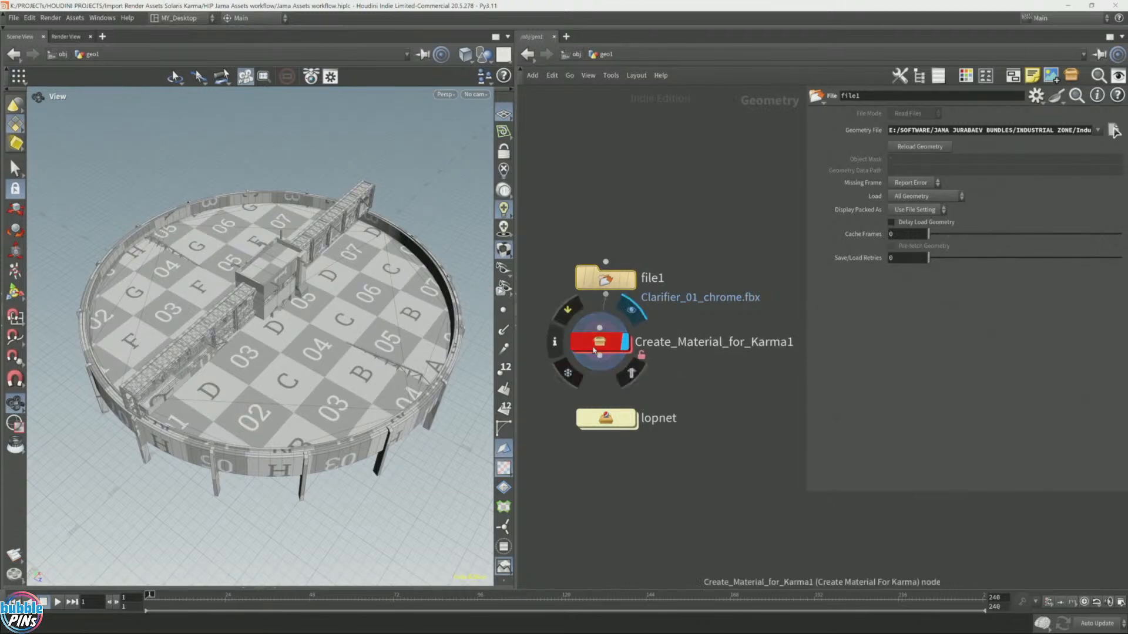
pyautogui.moveTo(742, 396); pyautogui.dragTo(727, 395, button='middle')
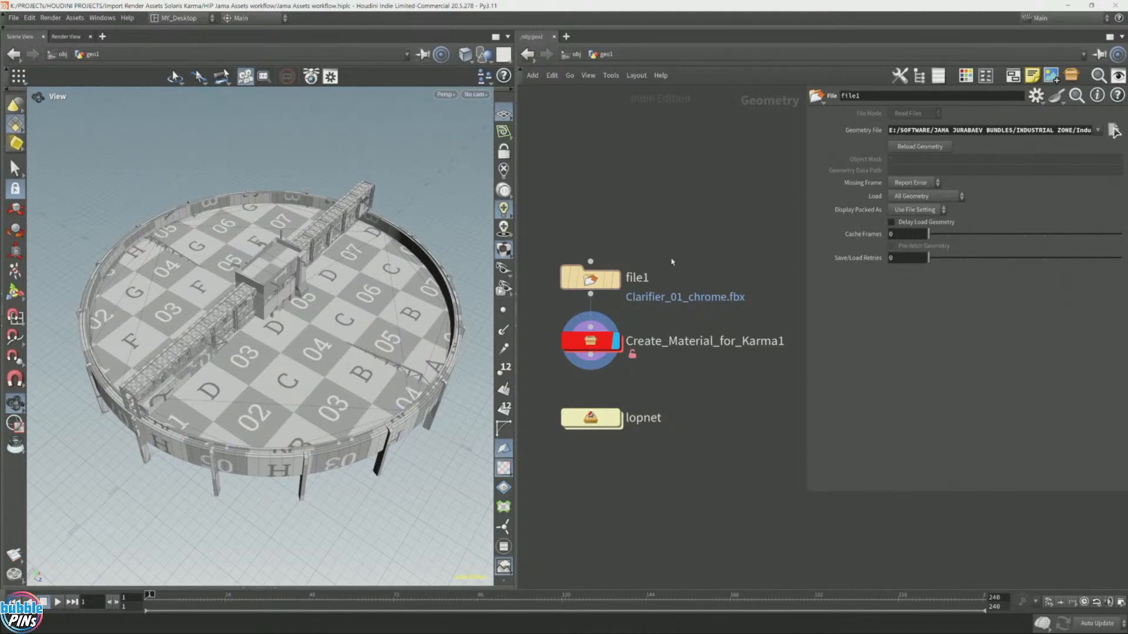
pyautogui.doubleClick(592, 418)
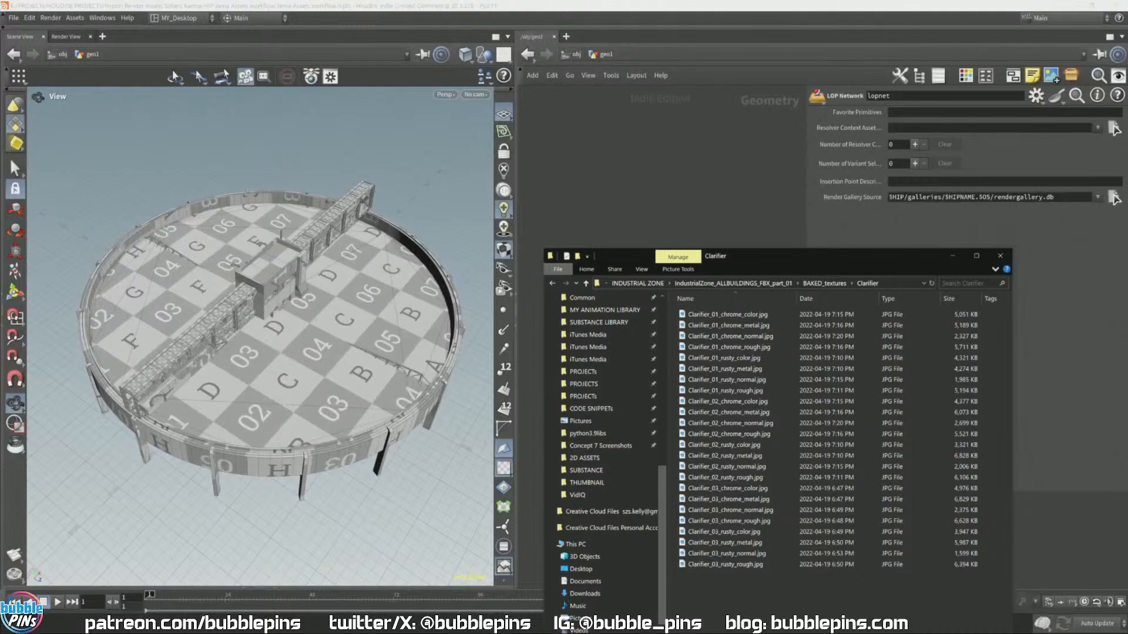
# Step: Switch to File Explorer and arrange the TEXTURES/Clarifier and BAKED_textures/Clarifier windows side by side, clear of the node network
pyautogui.hotkey('alt', 'Tab')
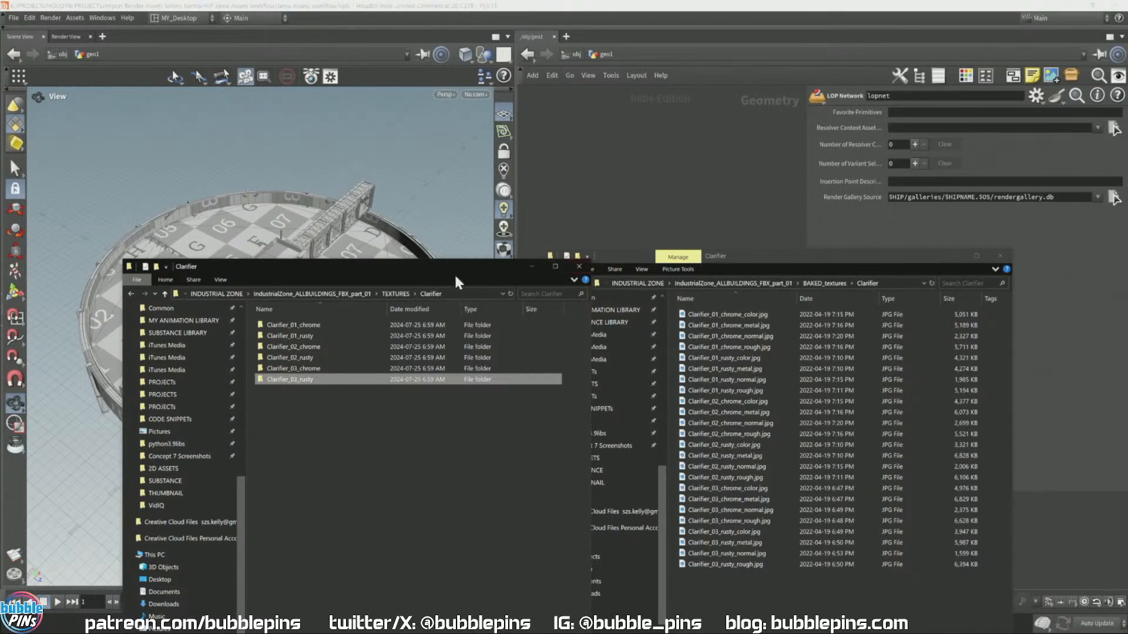
pyautogui.moveTo(476, 271); pyautogui.dragTo(429, 482)
pyautogui.moveTo(748, 253); pyautogui.dragTo(867, 467)
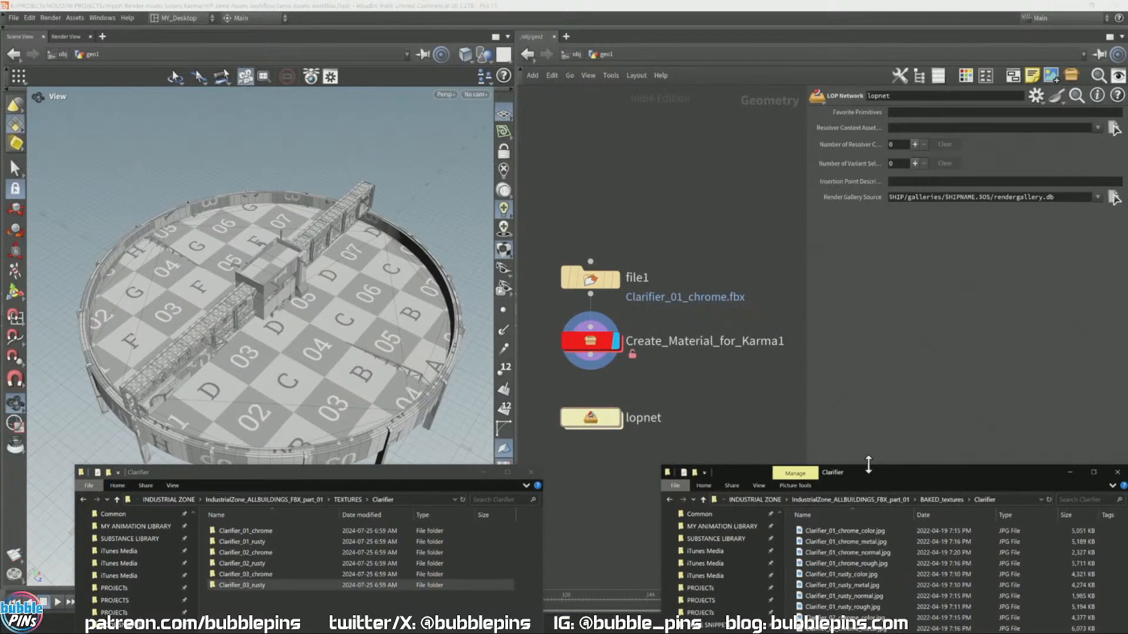
# Step: Check the end of Create_Material_for_Karma1's textures folder path in Houdini and move the lopnet node above file1
pyautogui.click(590, 340)
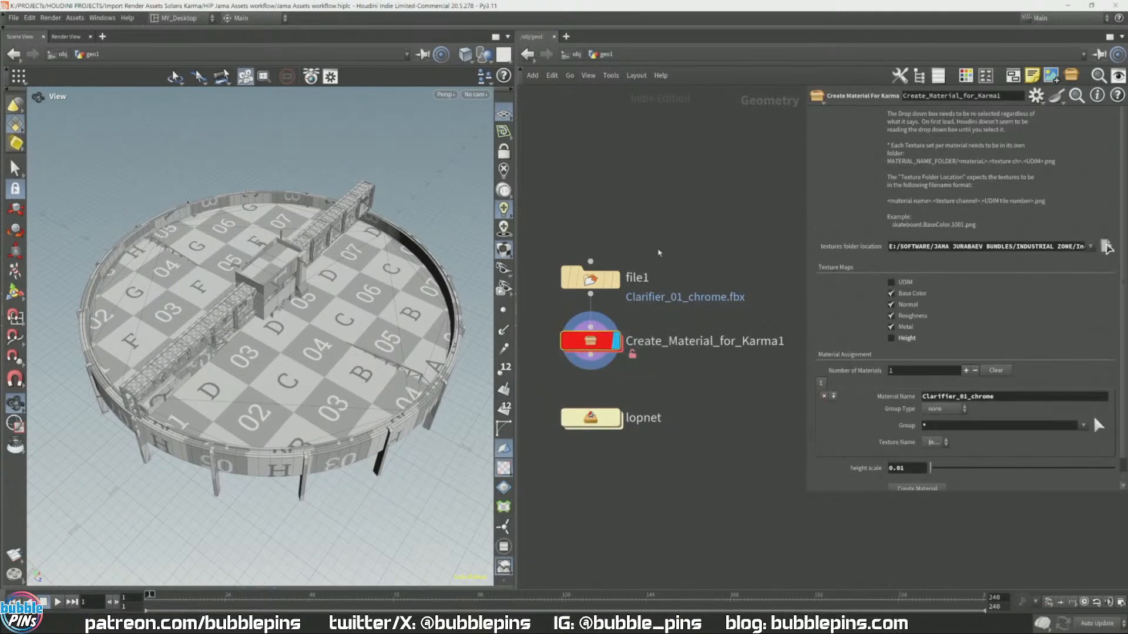
pyautogui.click(1044, 249)
pyautogui.press('End')
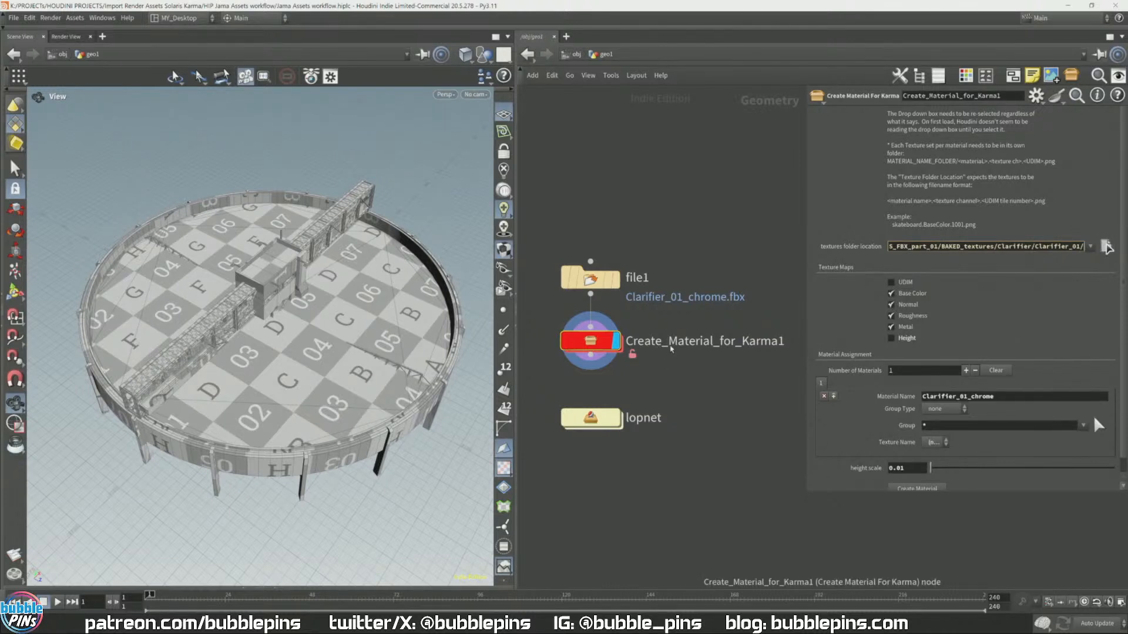
pyautogui.moveTo(590, 418); pyautogui.dragTo(693, 183)
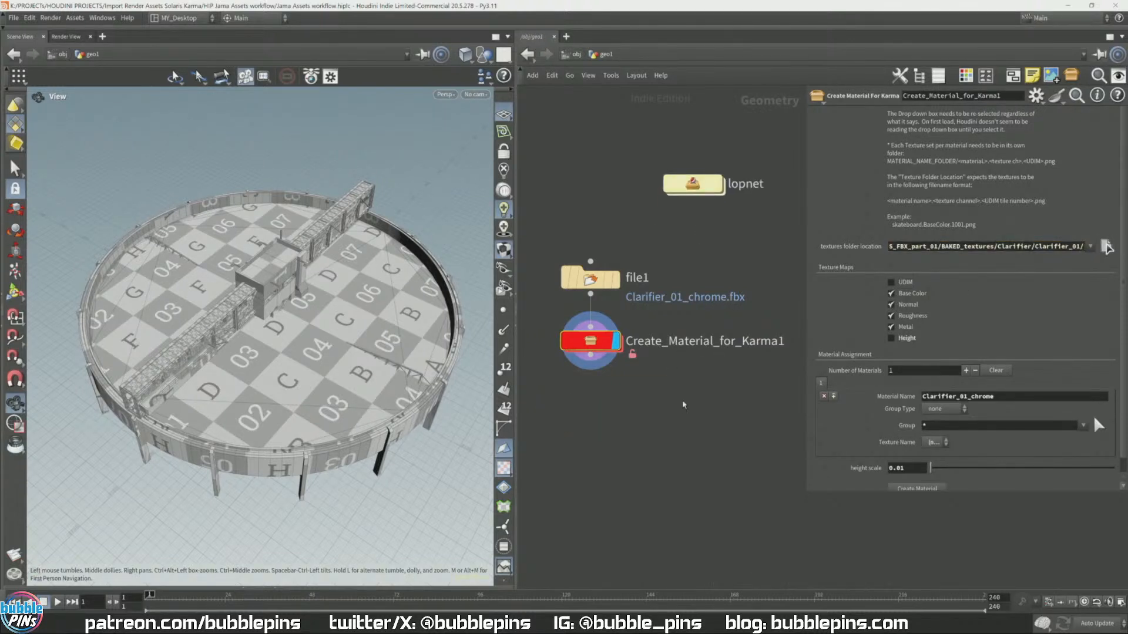
# Step: Open the file chooser for the textures folder location and shorten its path to the BAKED_textures folder
pyautogui.click(1106, 247)
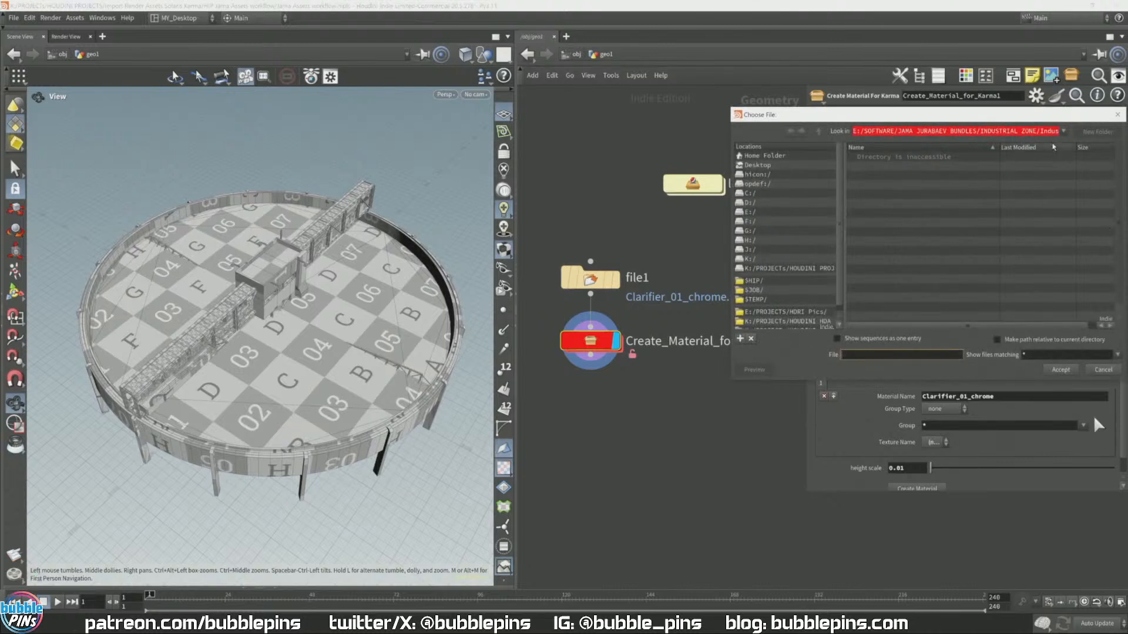
pyautogui.click(1026, 130)
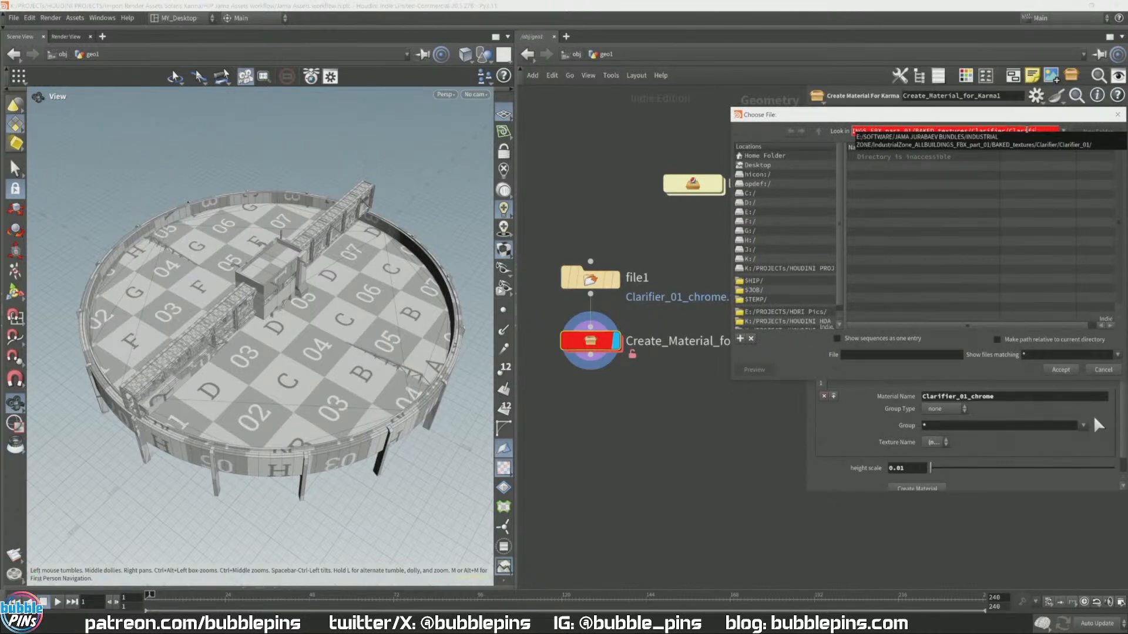
pyautogui.press('BackSpace')
pyautogui.press('BackSpace')
pyautogui.press('BackSpace')
pyautogui.press('BackSpace')
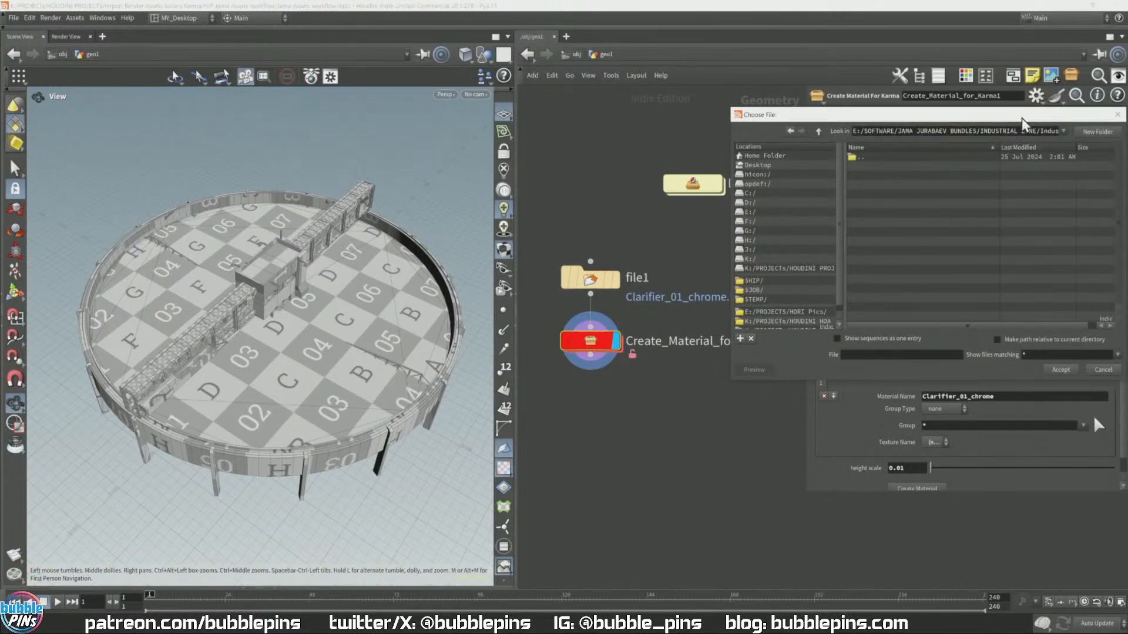
pyautogui.click(1015, 132)
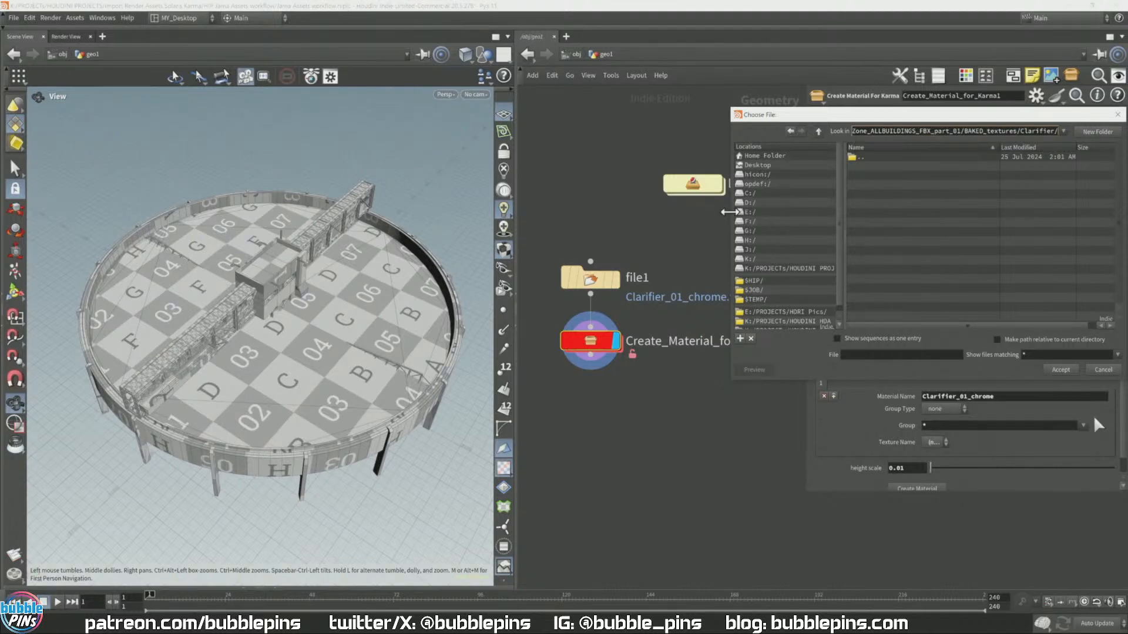
pyautogui.moveTo(730, 209); pyautogui.dragTo(407, 209)
pyautogui.moveTo(696, 133); pyautogui.dragTo(961, 161)
pyautogui.press('BackSpace')
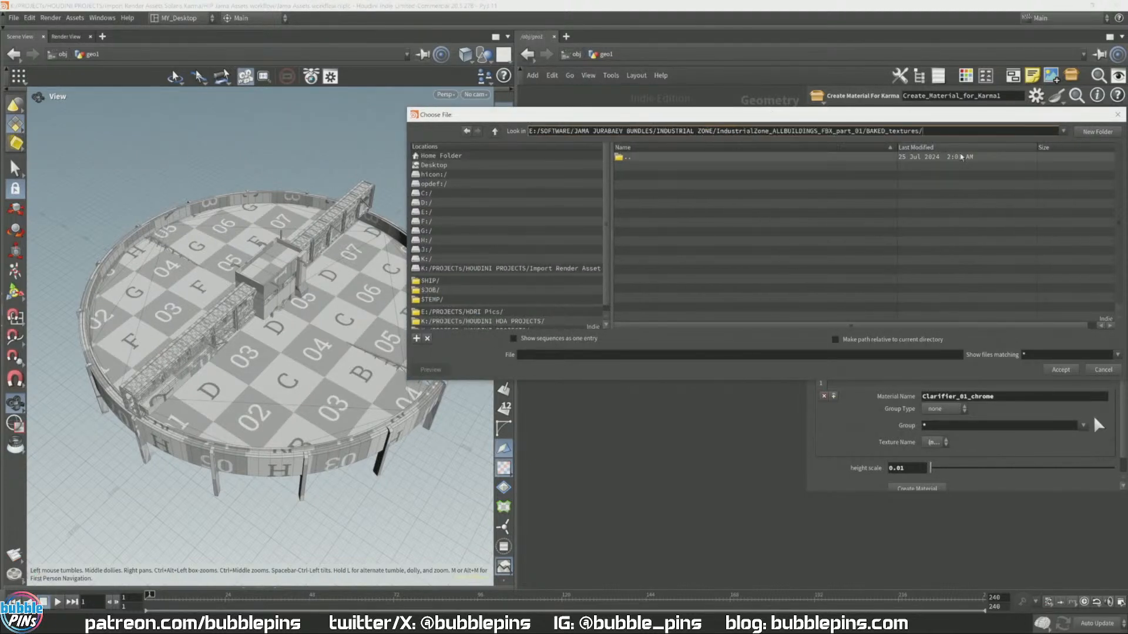
pyautogui.press('Return')
# Step: Set the textures folder location to IndustrialZone_ALLBUILDINGS_FBX_part_01/TEXTURES/Clarifier and check the texture name options
pyautogui.doubleClick(634, 157)
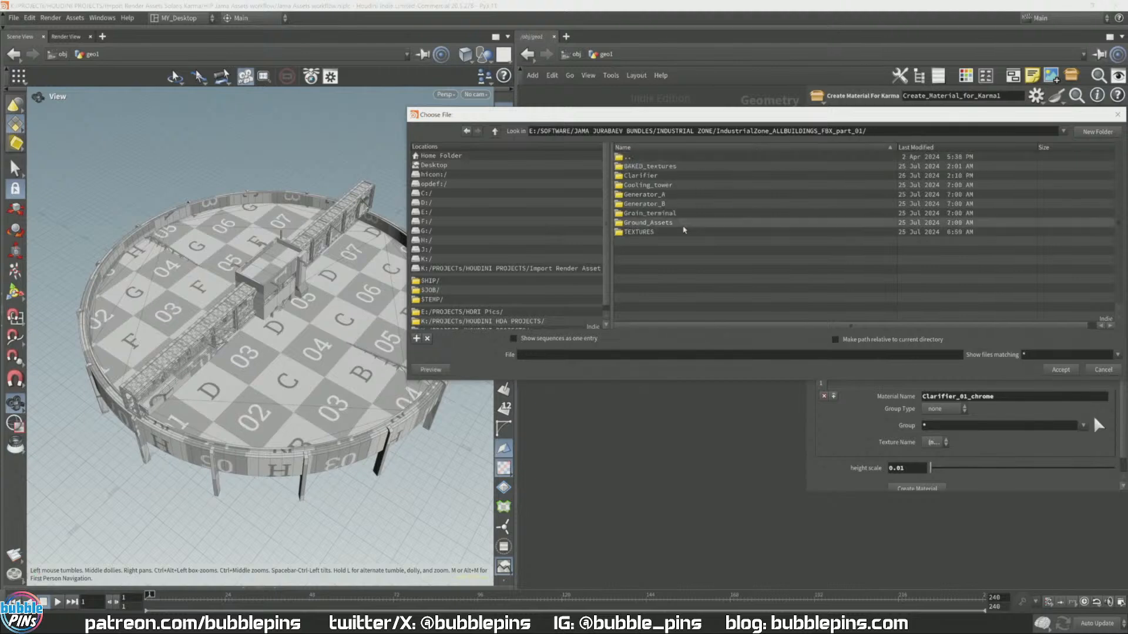
pyautogui.doubleClick(633, 231)
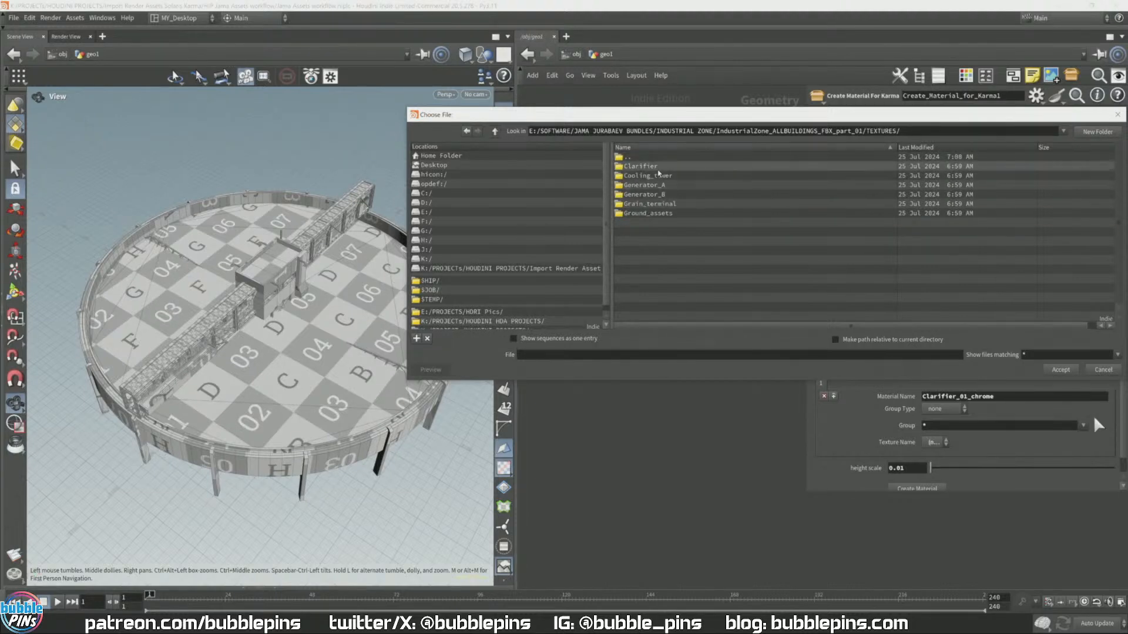
pyautogui.doubleClick(664, 167)
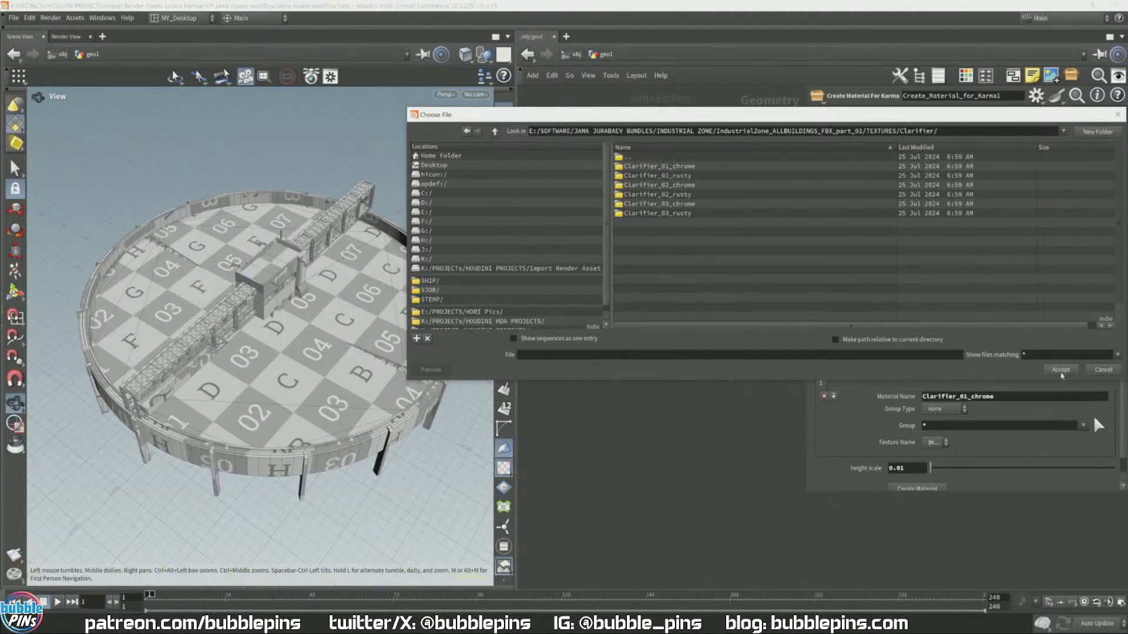
pyautogui.click(1060, 370)
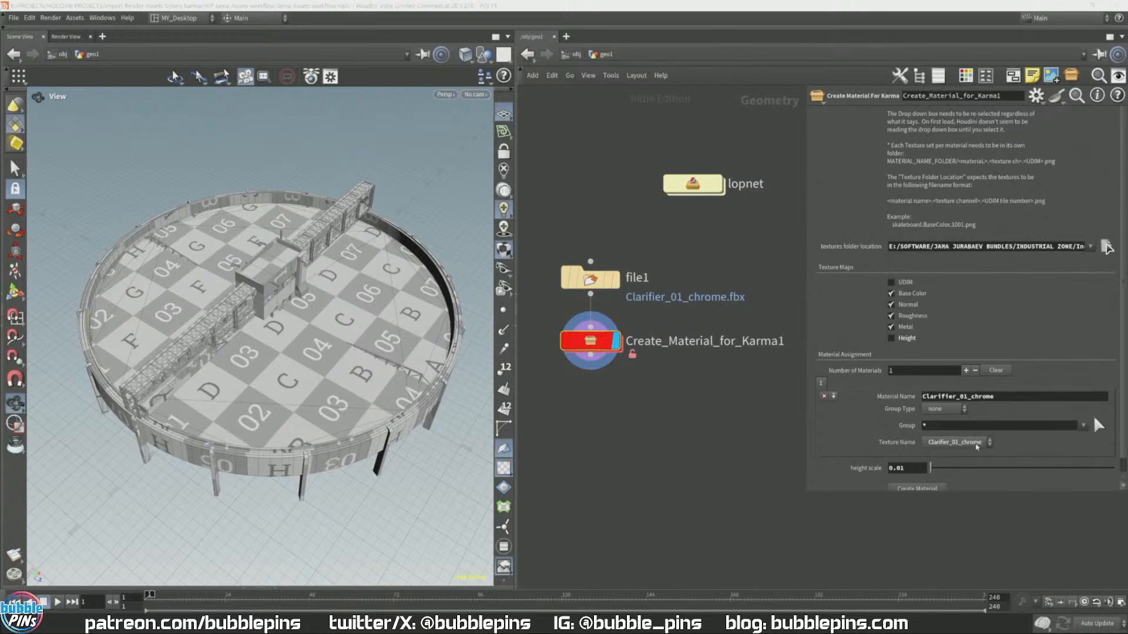
pyautogui.click(957, 442)
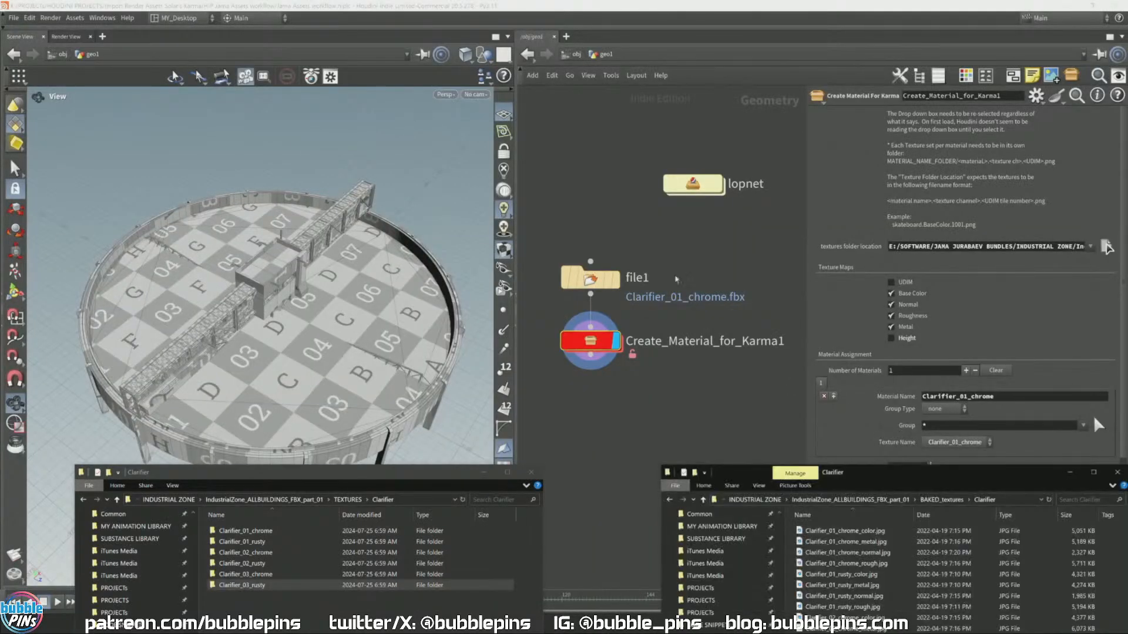
# Step: Compare the loose texture files in BAKED_textures/Clarifier with the per-material subfolders in TEXTURES/Clarifier
pyautogui.moveTo(875, 480); pyautogui.dragTo(263, 119)
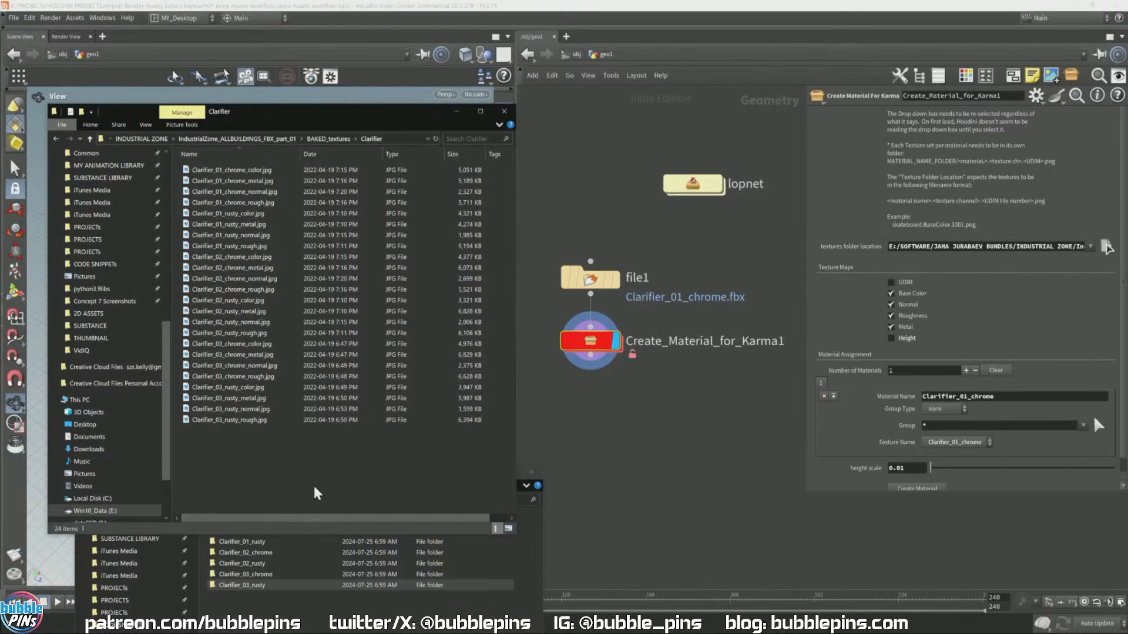
pyautogui.click(287, 628)
pyautogui.moveTo(296, 489); pyautogui.dragTo(292, 160)
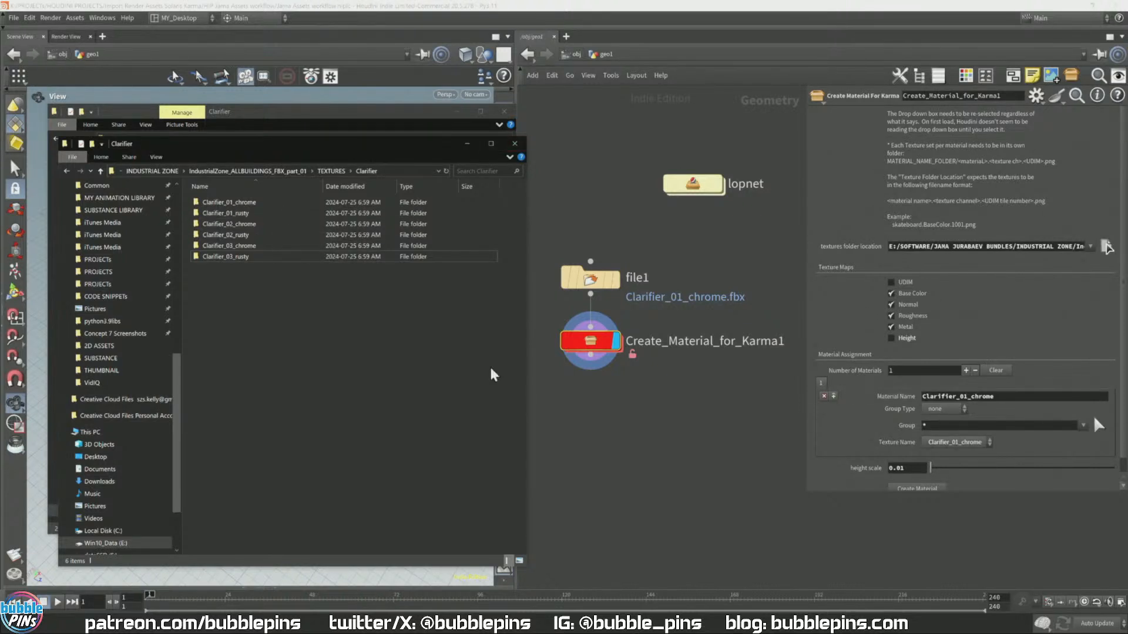
pyautogui.click(254, 203)
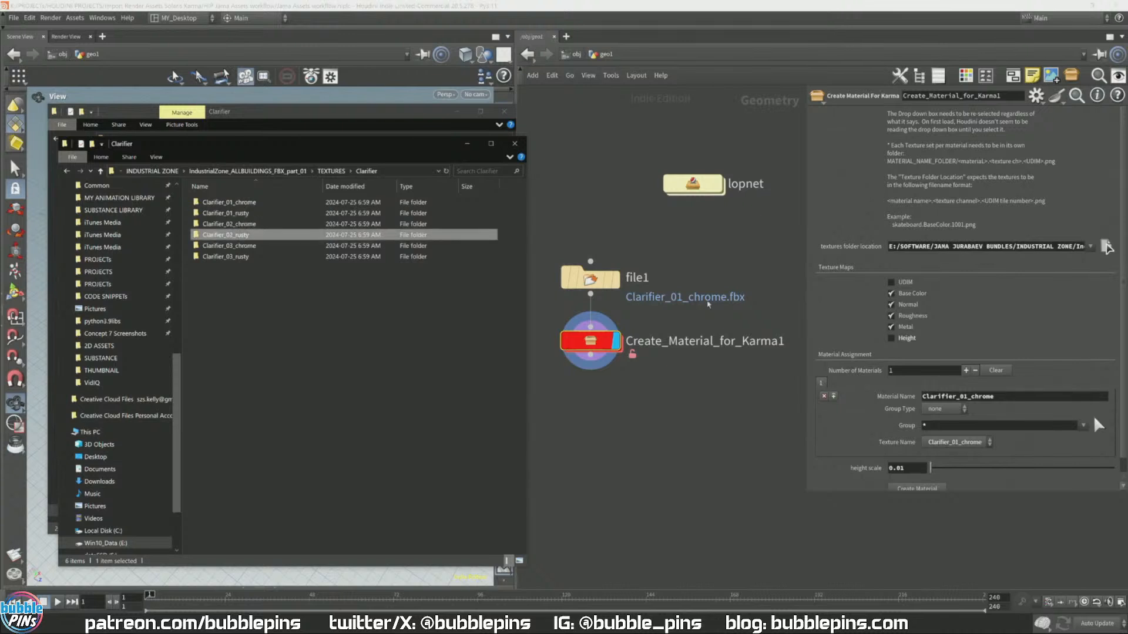
# Step: Choose Clarifier_01_chrome as the texture name in Houdini and compare it with the FBX file loaded by file1
pyautogui.click(955, 443)
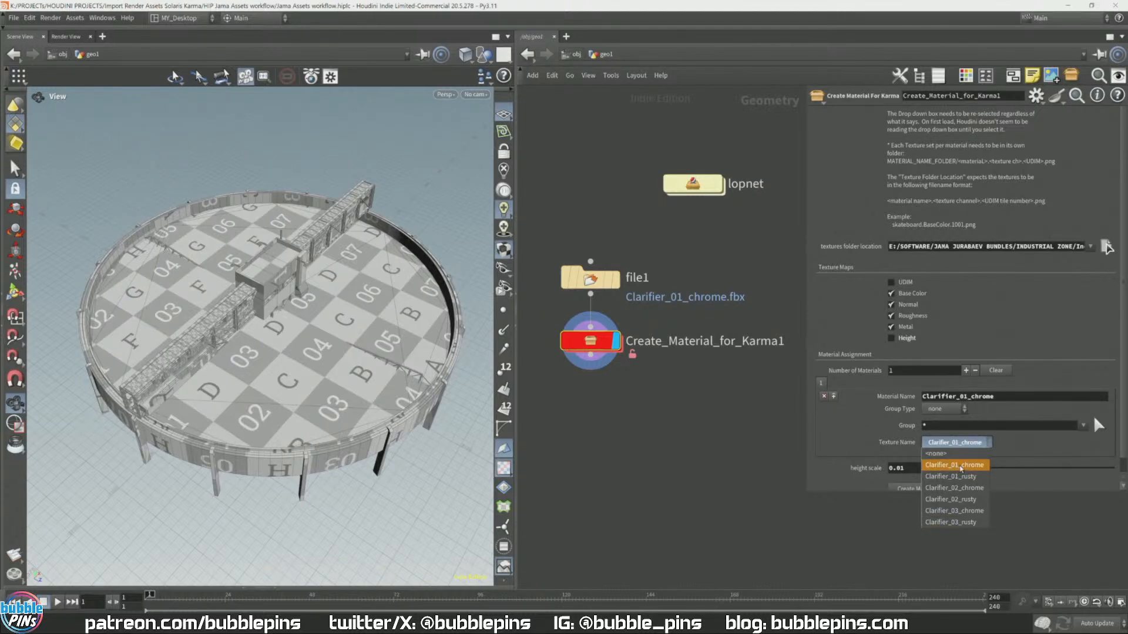
pyautogui.click(961, 465)
pyautogui.moveTo(653, 313); pyautogui.dragTo(557, 271)
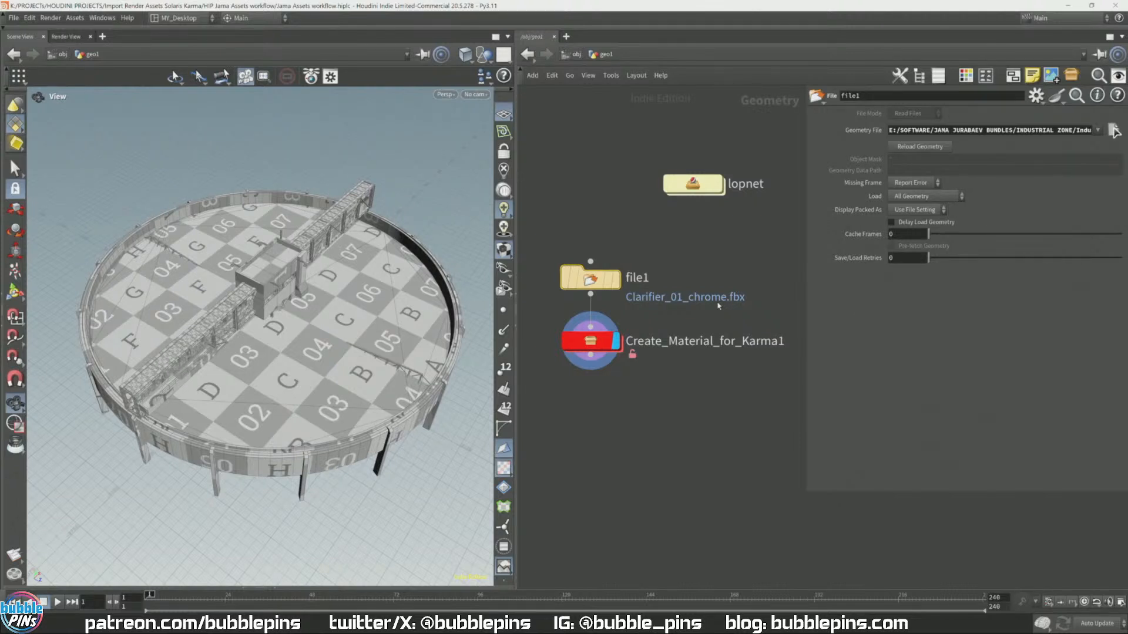
pyautogui.click(617, 346)
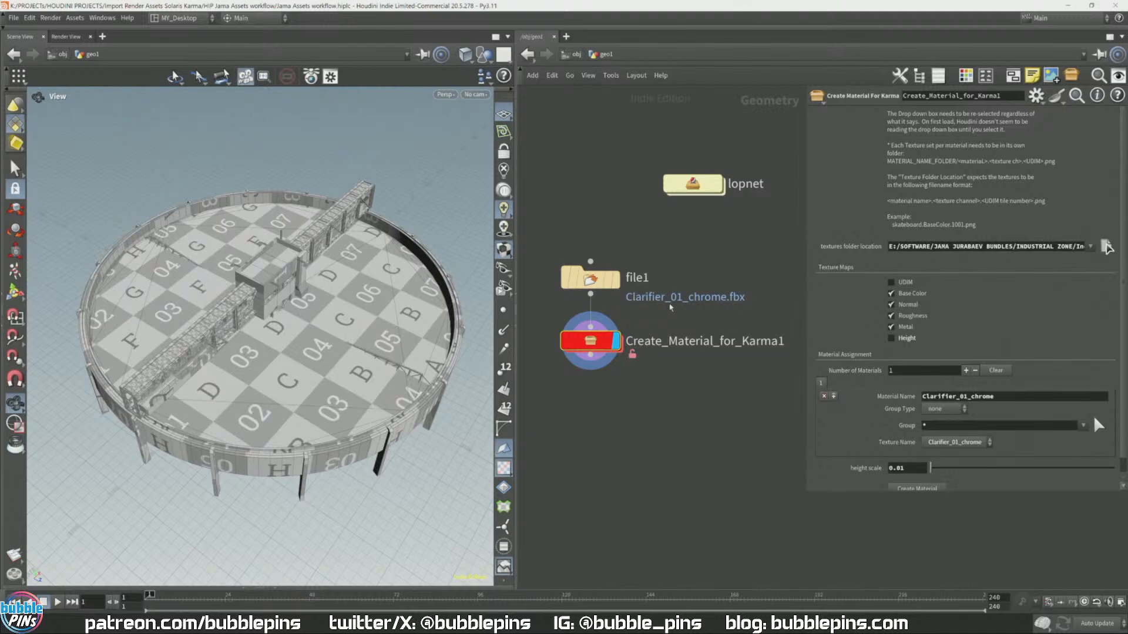
pyautogui.moveTo(264, 341); pyautogui.dragTo(276, 294)
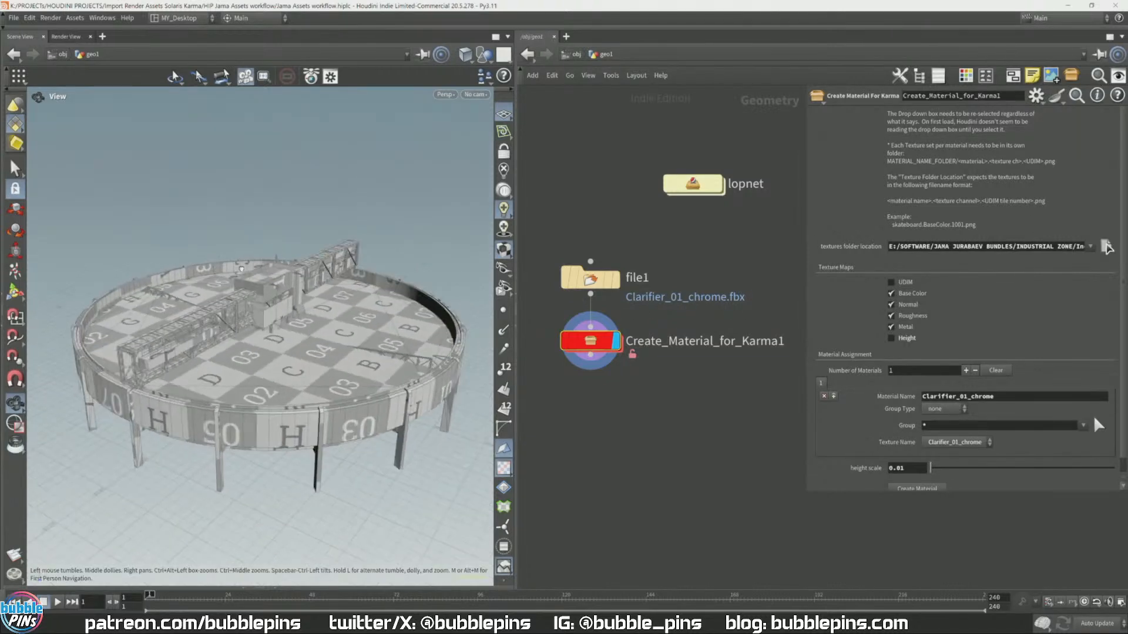
# Step: Reselect Clarifier_01_chrome as the texture name, check the material name, and enlarge the parameter area to show all its settings
pyautogui.click(955, 442)
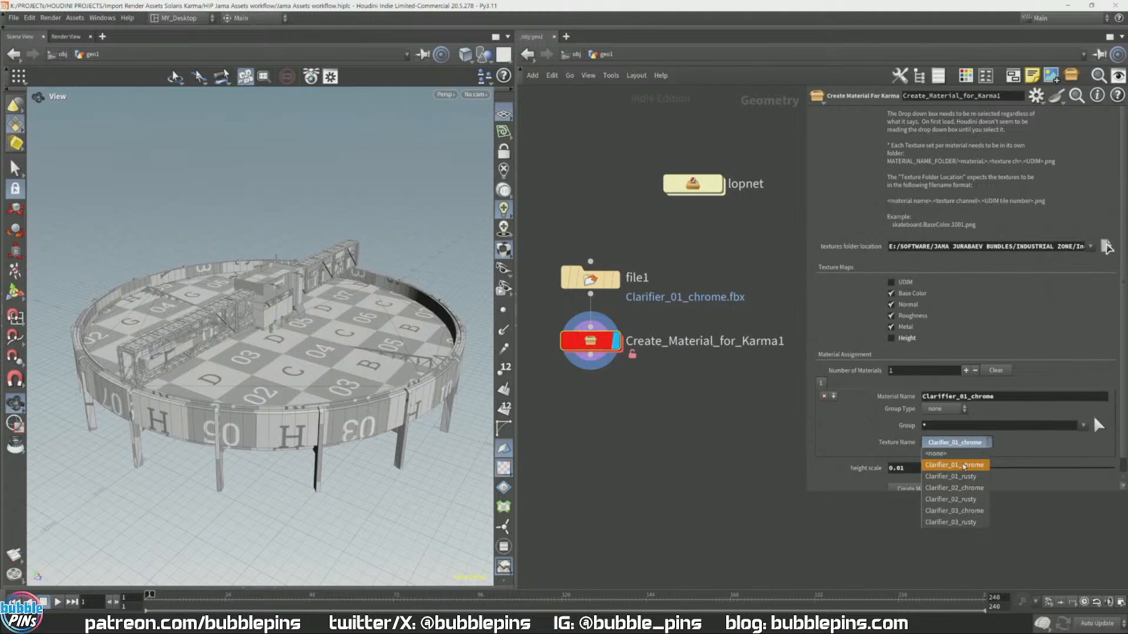
pyautogui.click(947, 466)
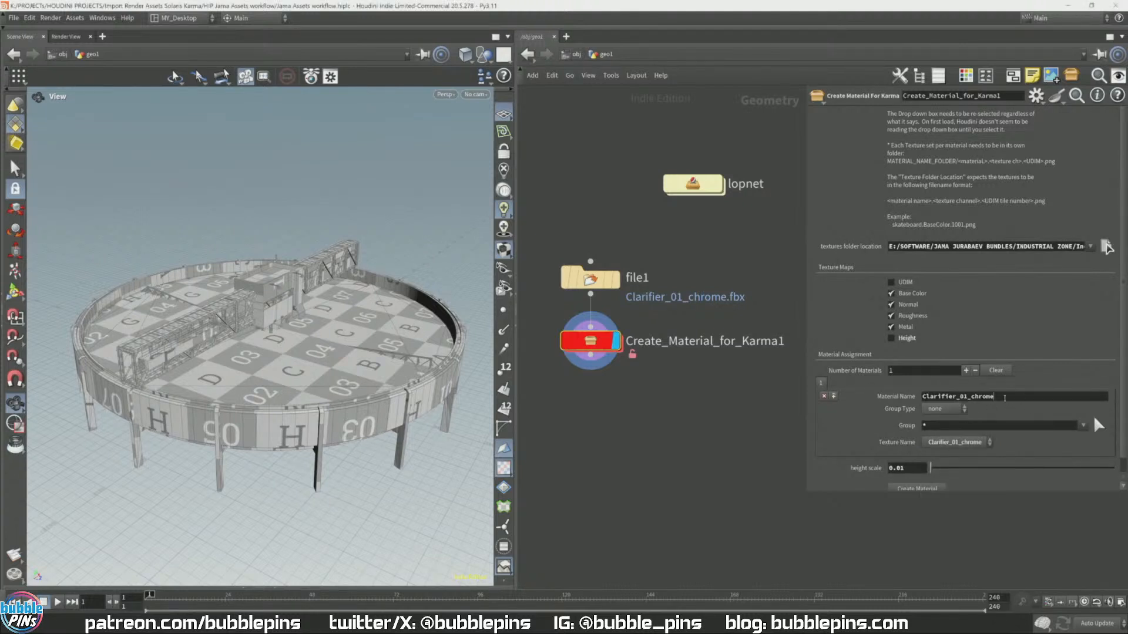
pyautogui.doubleClick(970, 397)
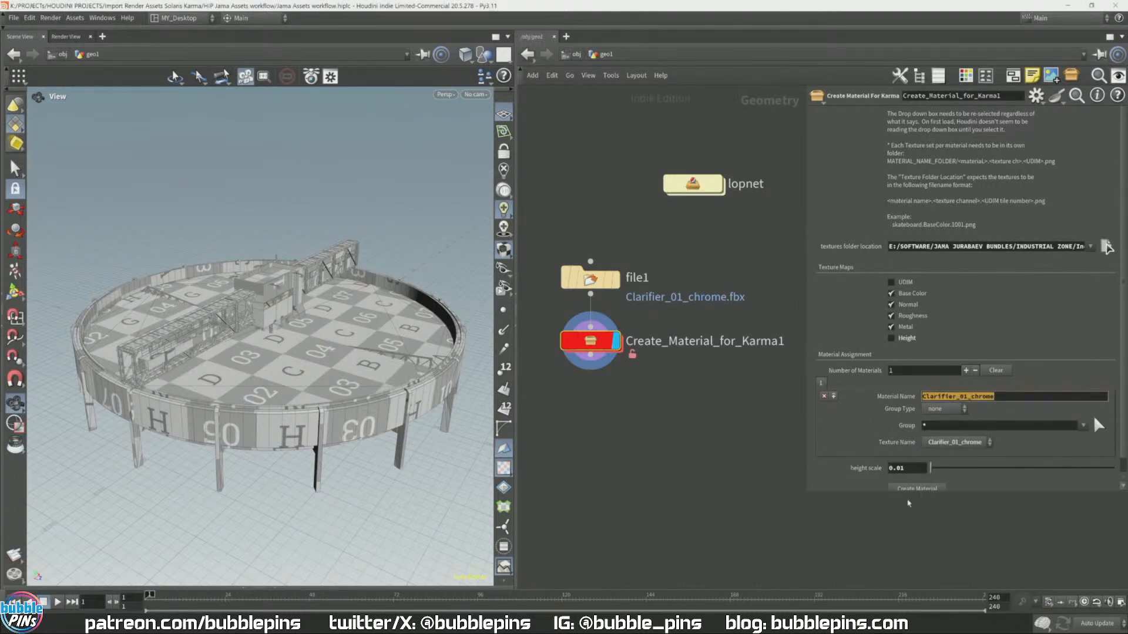
pyautogui.click(856, 491)
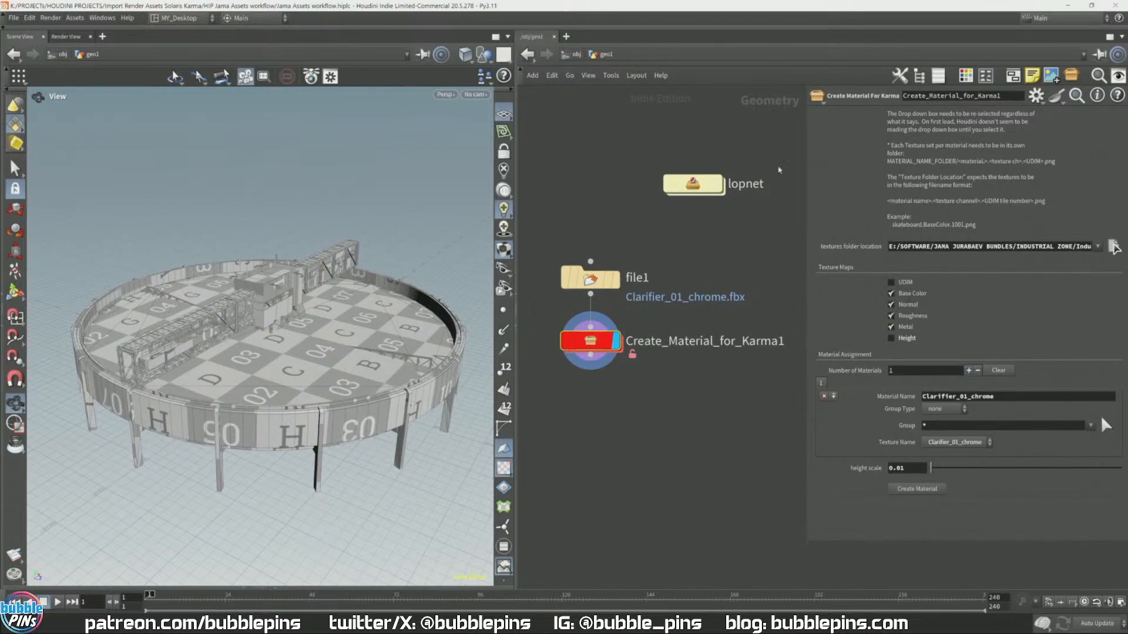
# Step: Switch to File Explorer and open the Clarifier_01_chrome folder to examine its texture maps
pyautogui.hotkey('alt', 'Tab')
pyautogui.click(335, 259)
pyautogui.doubleClick(251, 203)
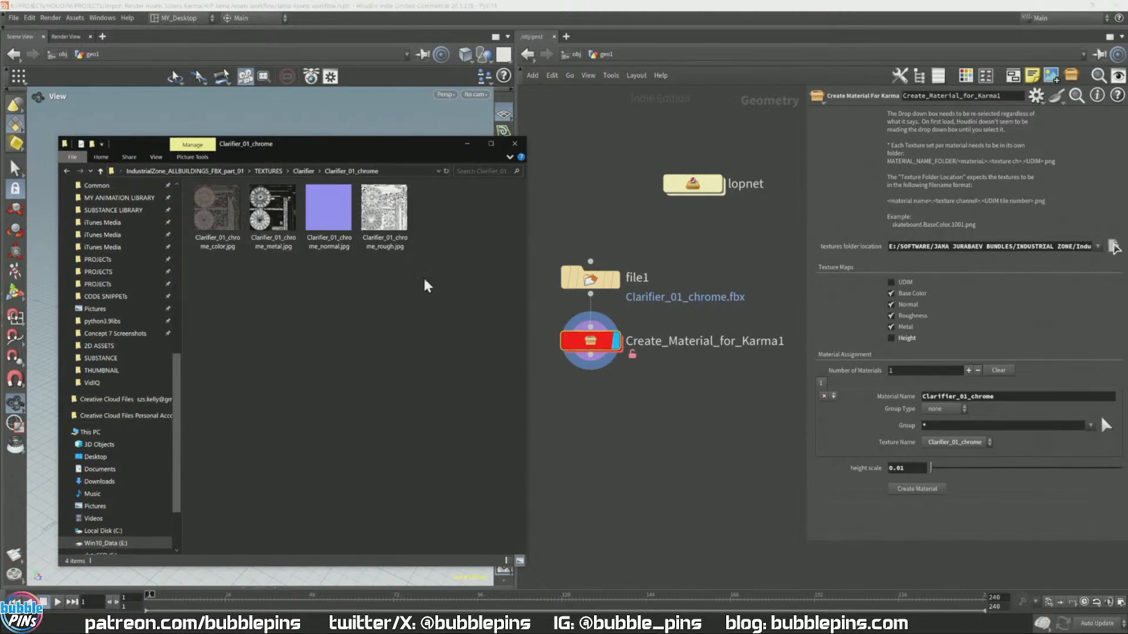
# Step: Return to Houdini, create the Clarifier_01_chrome material, and show the whole generated lopnet1 network
pyautogui.click(1006, 585)
pyautogui.click(939, 490)
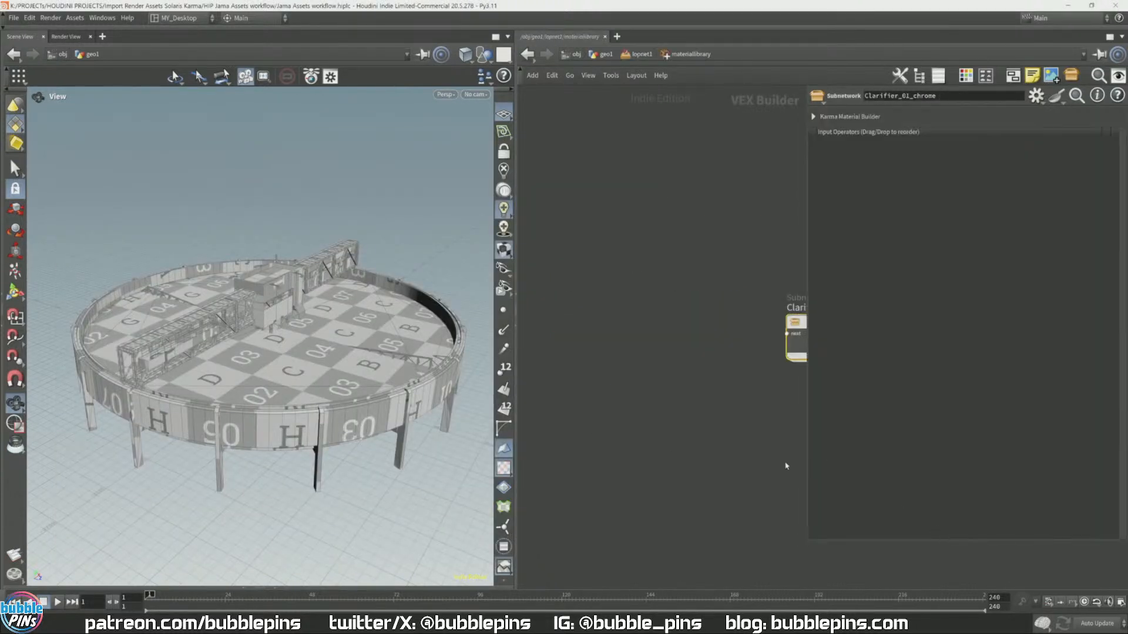
pyautogui.click(640, 55)
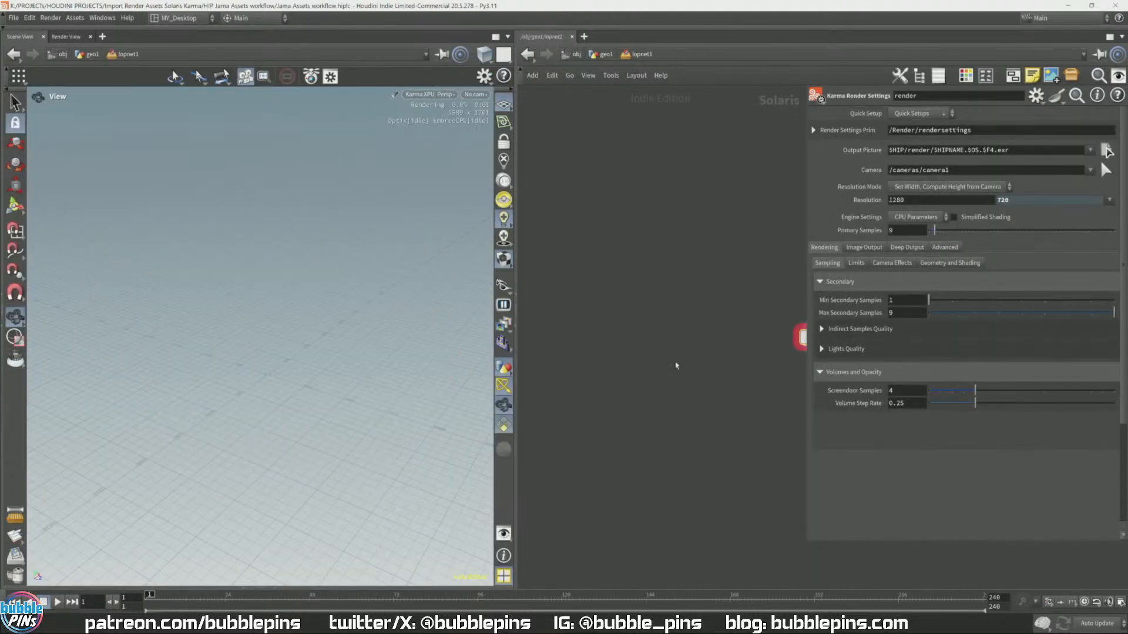
pyautogui.press('h')
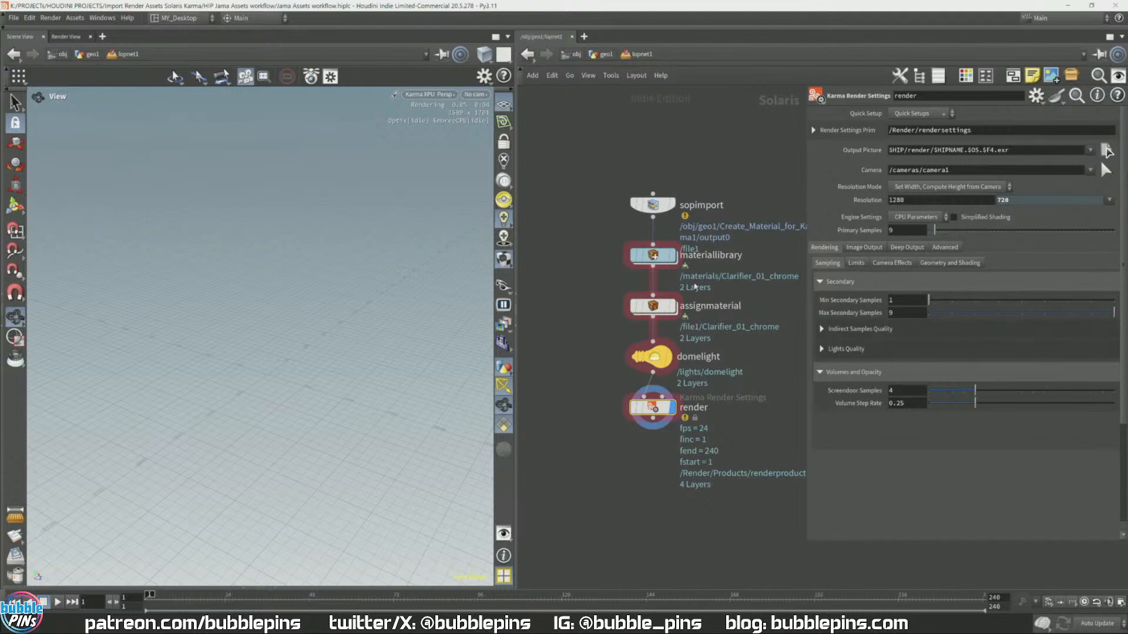
# Step: Widen the scene view and examine the rendered clarifier with its Clarifier_01_chrome material from several angles
pyautogui.moveTo(667, 361)
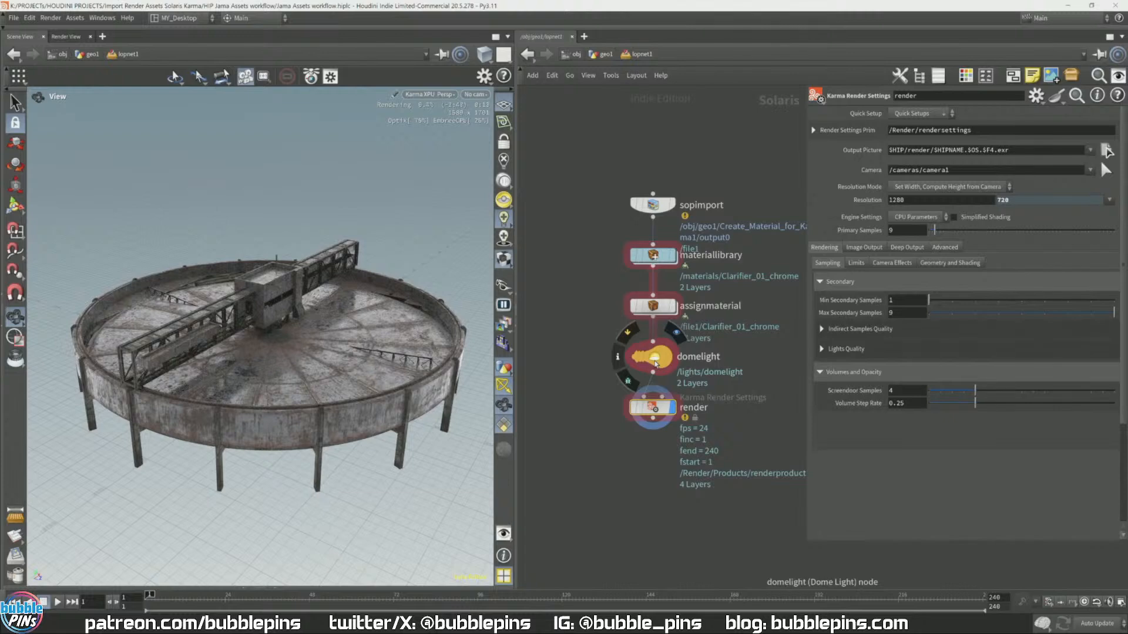
pyautogui.moveTo(298, 366); pyautogui.dragTo(259, 353)
pyautogui.moveTo(515, 231); pyautogui.dragTo(587, 231)
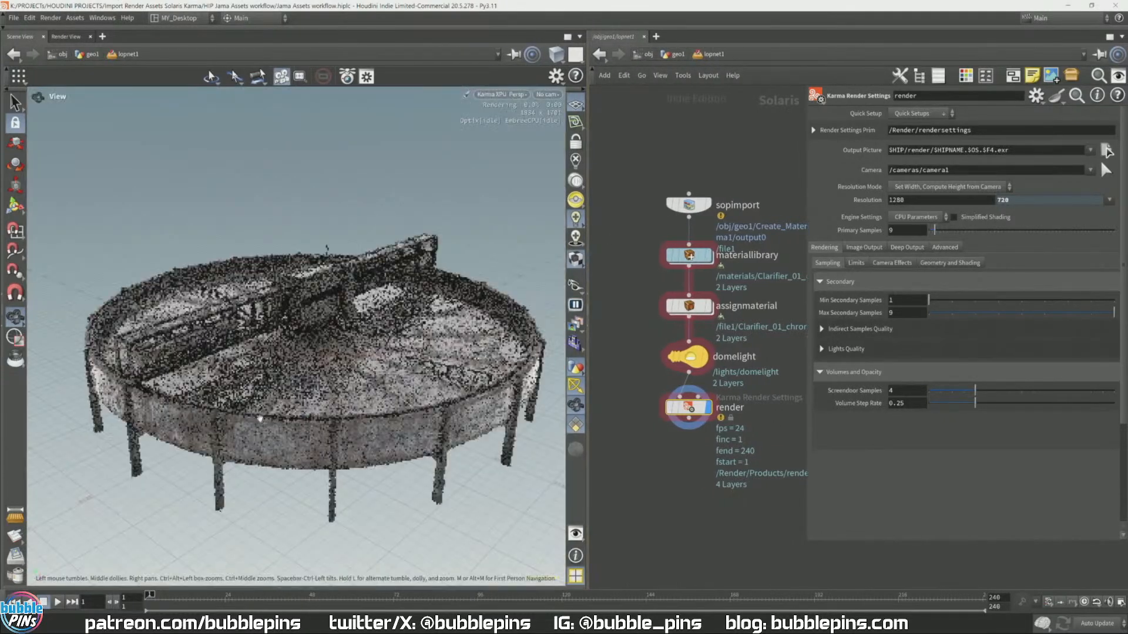
pyautogui.moveTo(301, 358); pyautogui.dragTo(300, 350, button='right')
pyautogui.moveTo(300, 350); pyautogui.dragTo(401, 412)
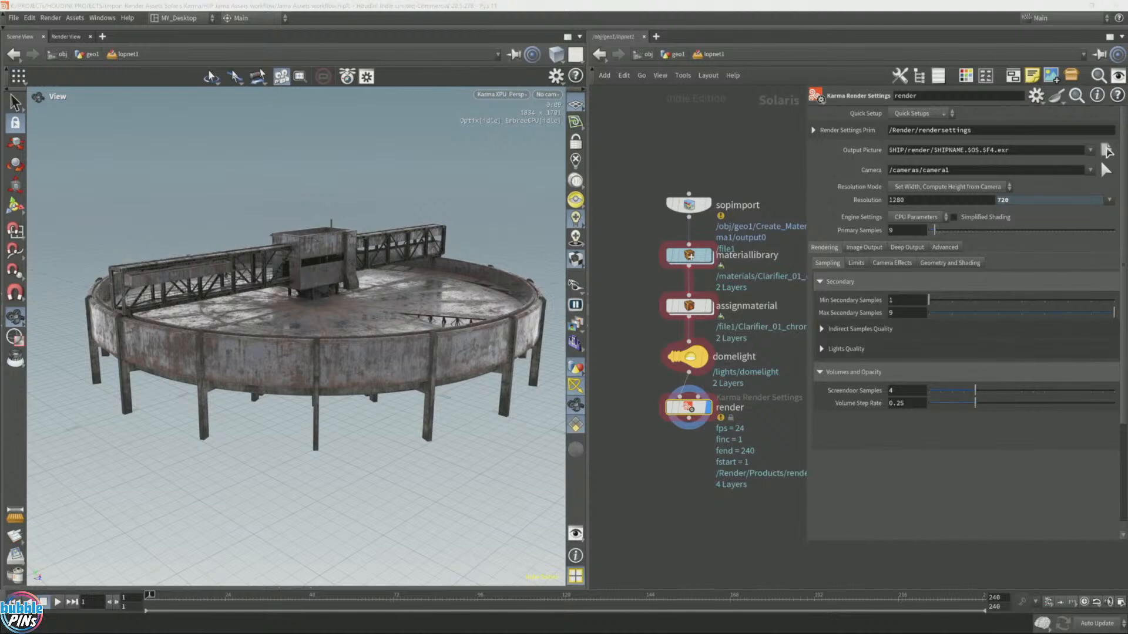
# Step: Bring the browser beside the clarifier render and look through the Industrial Zone bundle description and its asset gallery on bigmediumsmall.com
pyautogui.moveTo(1127, 146); pyautogui.dragTo(685, 20)
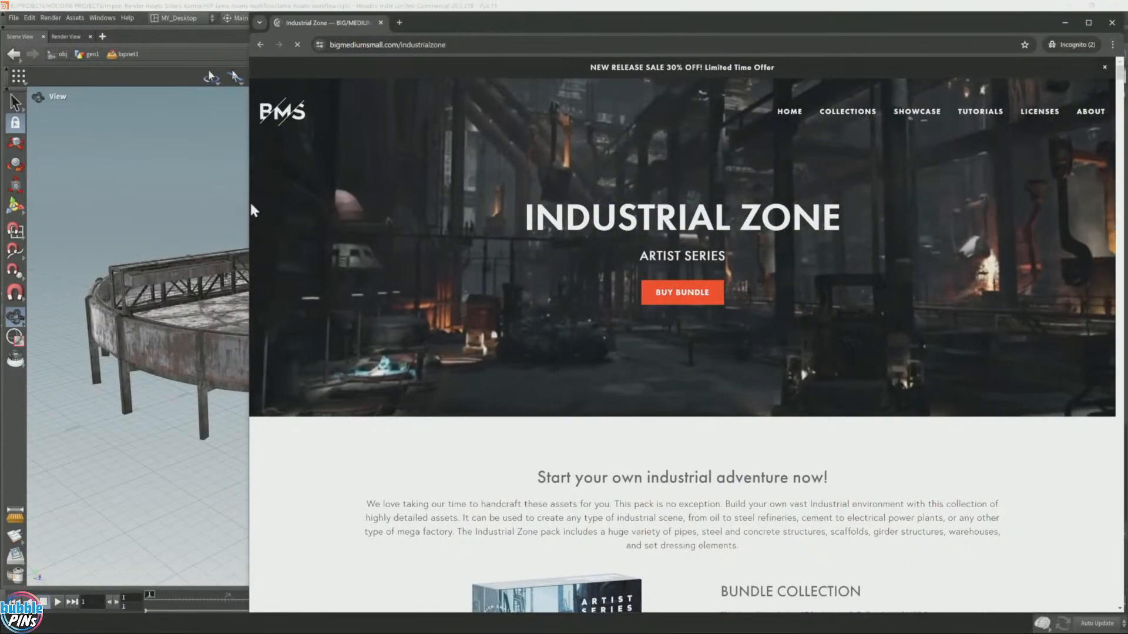
pyautogui.moveTo(251, 208); pyautogui.dragTo(480, 196)
pyautogui.scroll(-10, 765, 378)
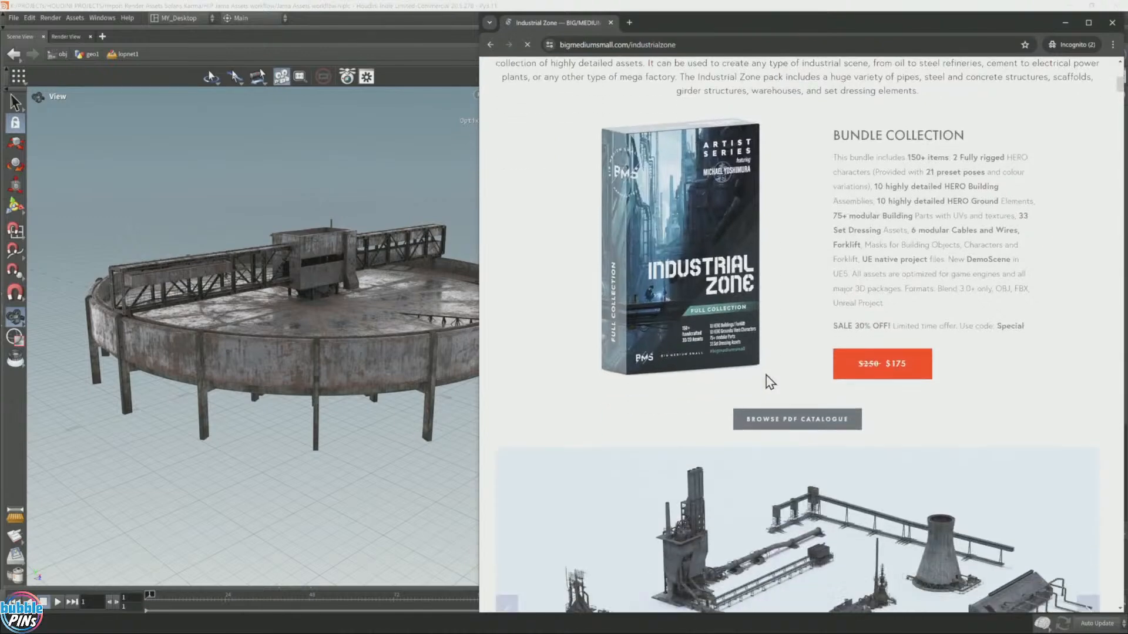
pyautogui.scroll(-7, 766, 376)
pyautogui.scroll(7, 768, 374)
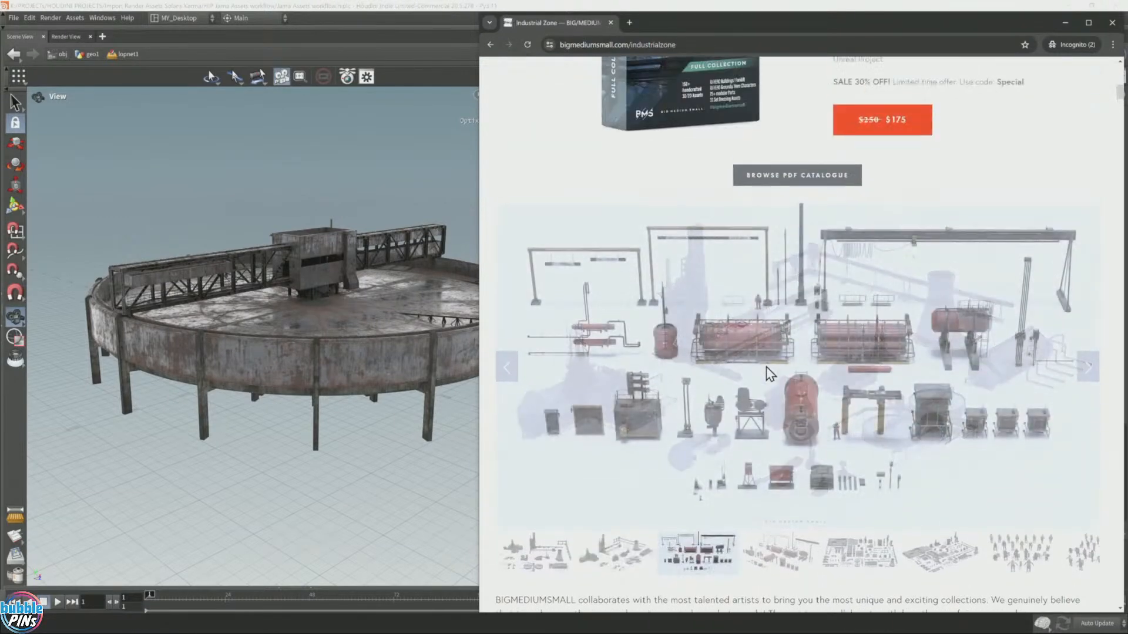
pyautogui.scroll(-1, 771, 371)
pyautogui.click(551, 513)
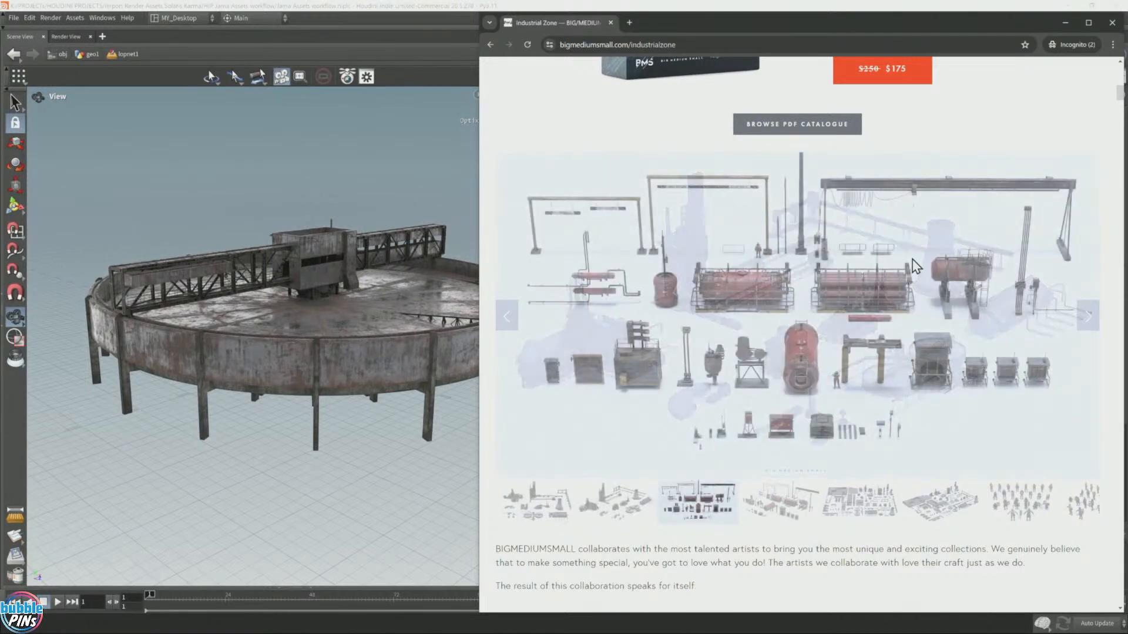
pyautogui.scroll(9, 914, 258)
# Step: Go back to the collections page, open the Mech Squad collection, and look through its bundle details and kitbash parts gallery
pyautogui.click(491, 44)
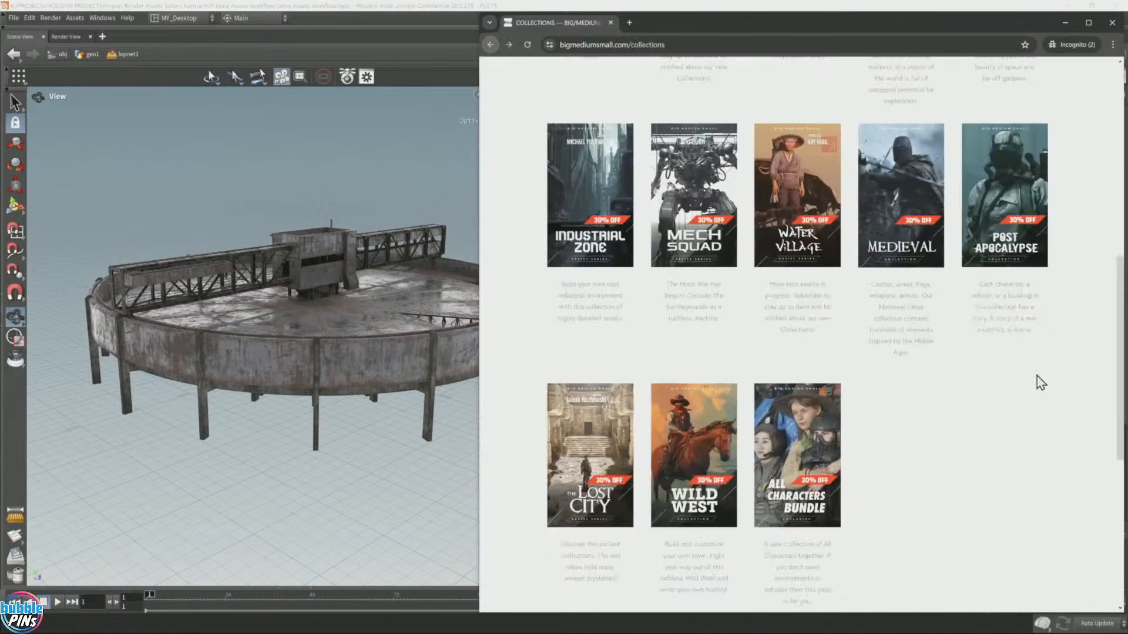
pyautogui.click(707, 229)
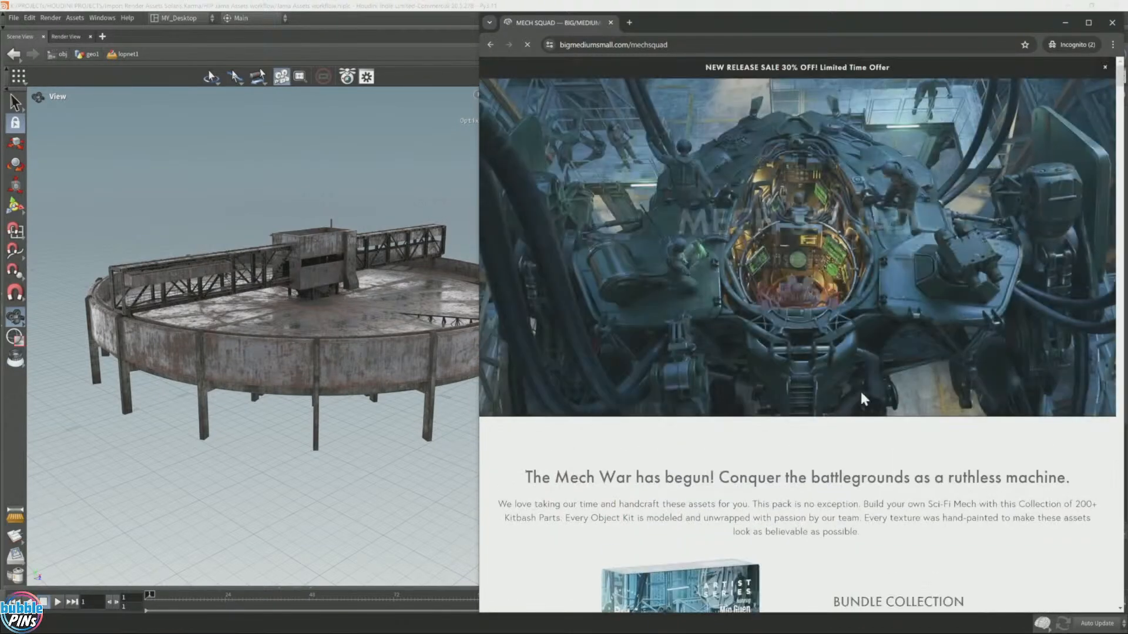
pyautogui.scroll(-7, 969, 395)
pyautogui.scroll(-4, 975, 400)
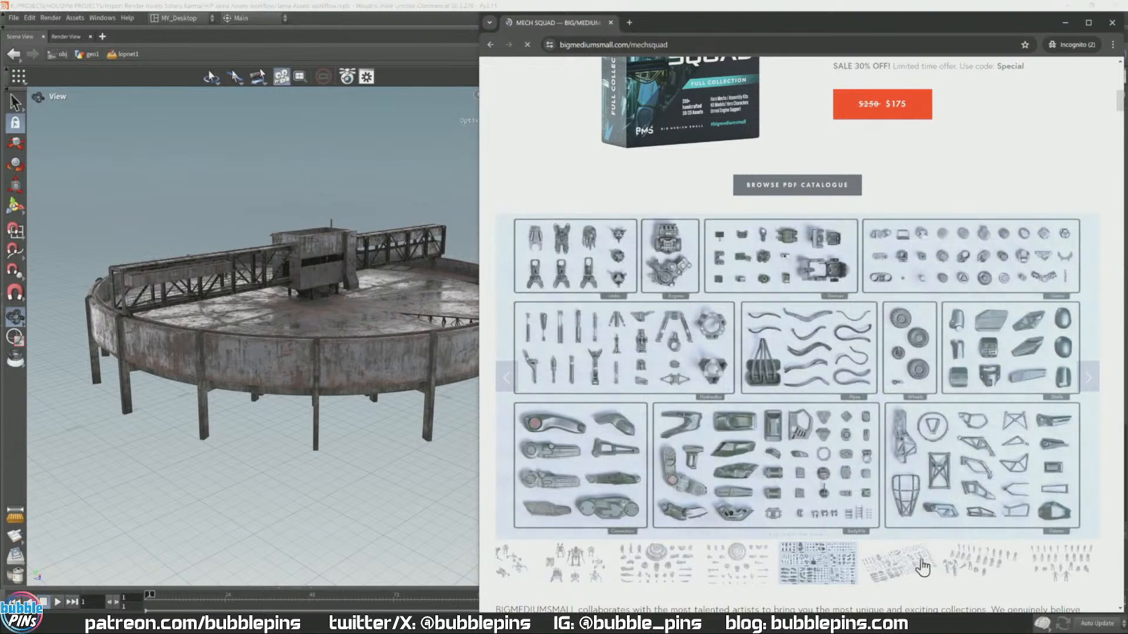
pyautogui.scroll(5, 922, 566)
# Step: Return to Houdini, examine the rendered clarifier from higher and more distant angles, and frame the whole lopnet1 network
pyautogui.moveTo(776, 33); pyautogui.dragTo(1127, 89)
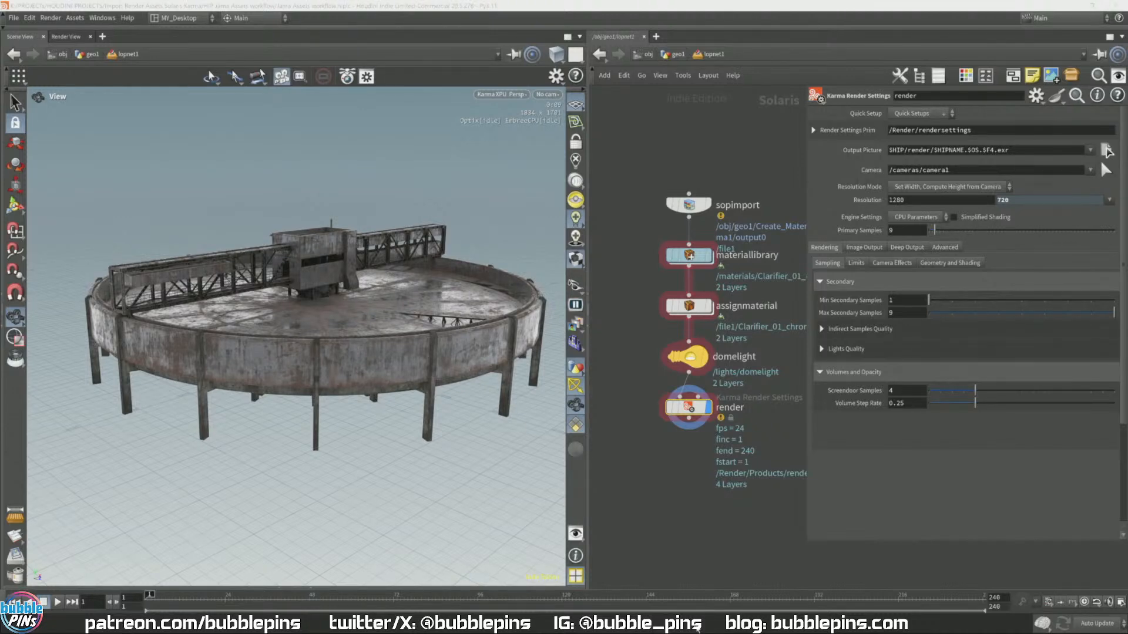
pyautogui.moveTo(431, 253); pyautogui.dragTo(423, 329)
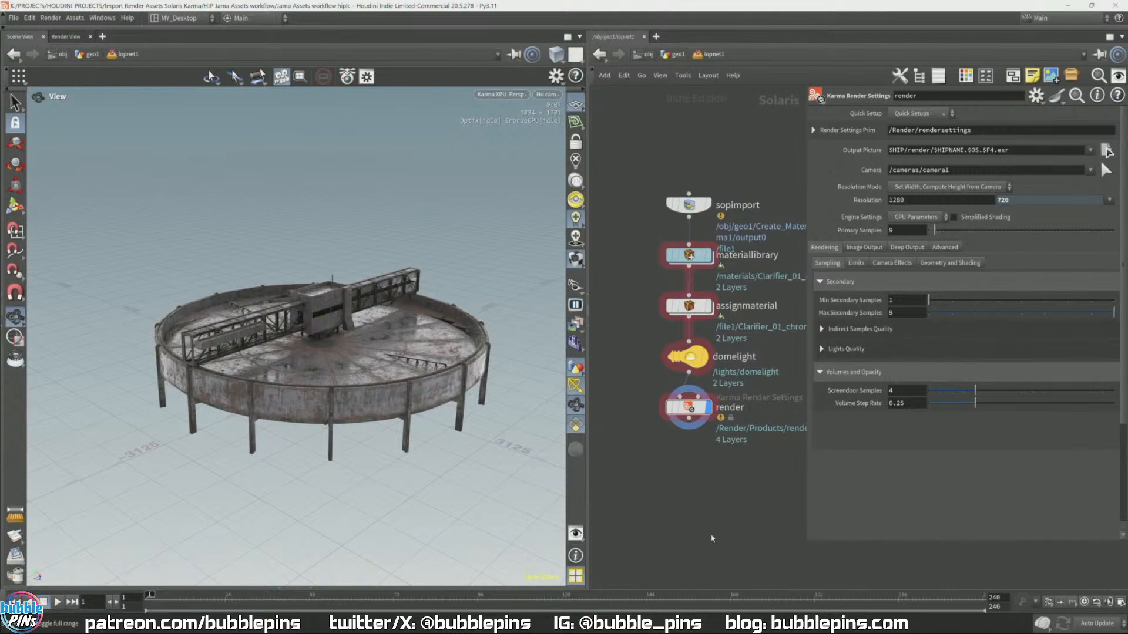
pyautogui.moveTo(333, 432); pyautogui.dragTo(318, 353)
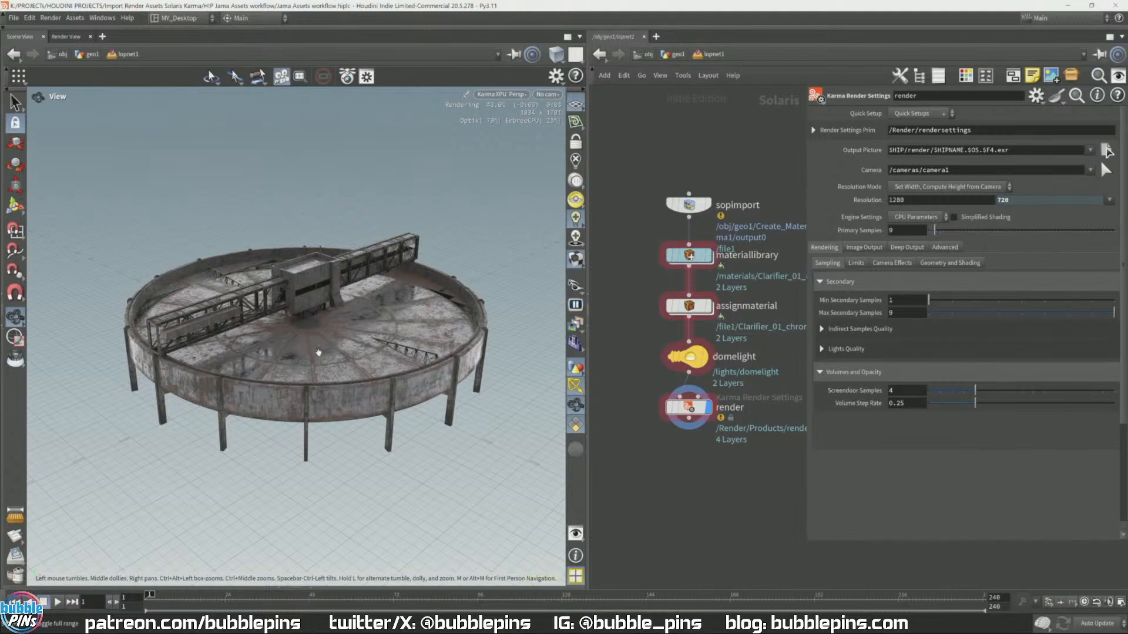
pyautogui.click(513, 157)
pyautogui.moveTo(335, 340); pyautogui.dragTo(347, 355)
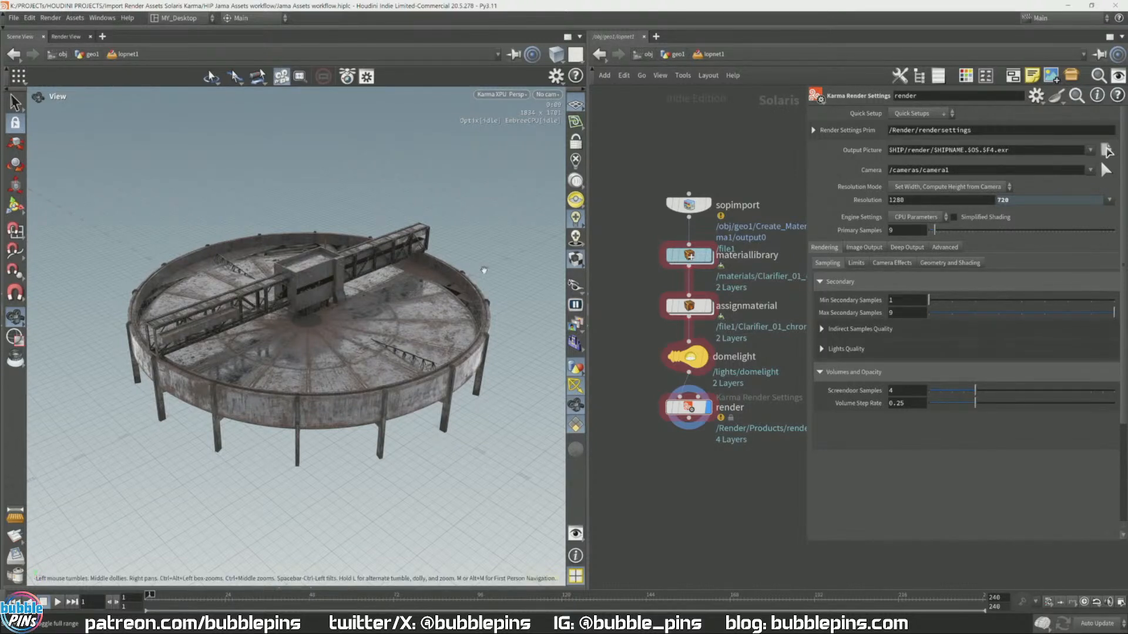
pyautogui.press('h')
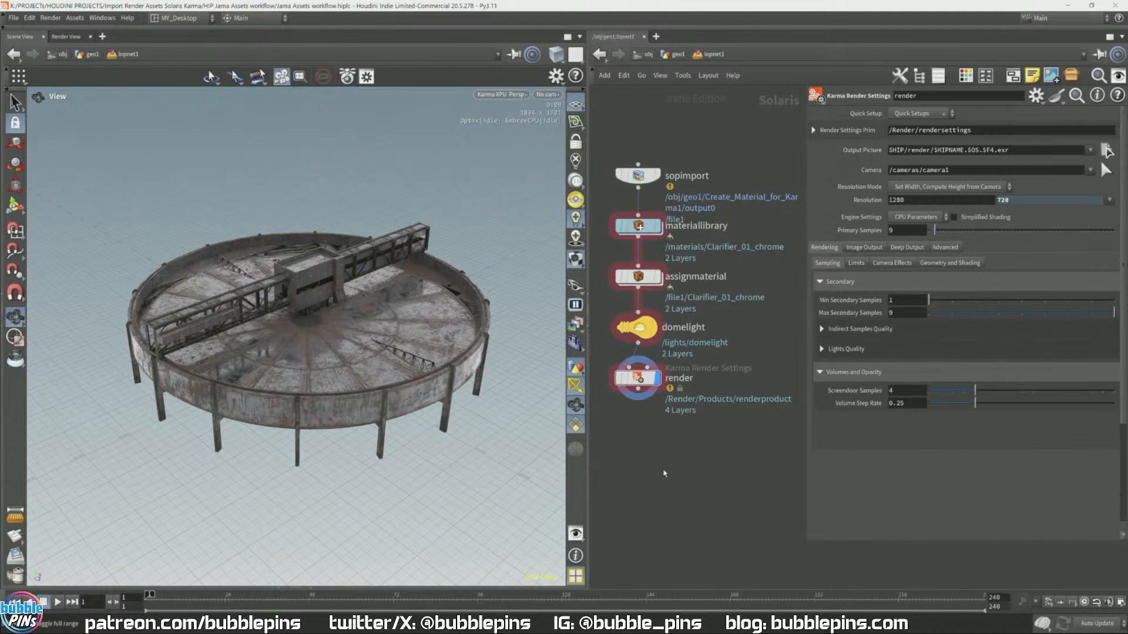